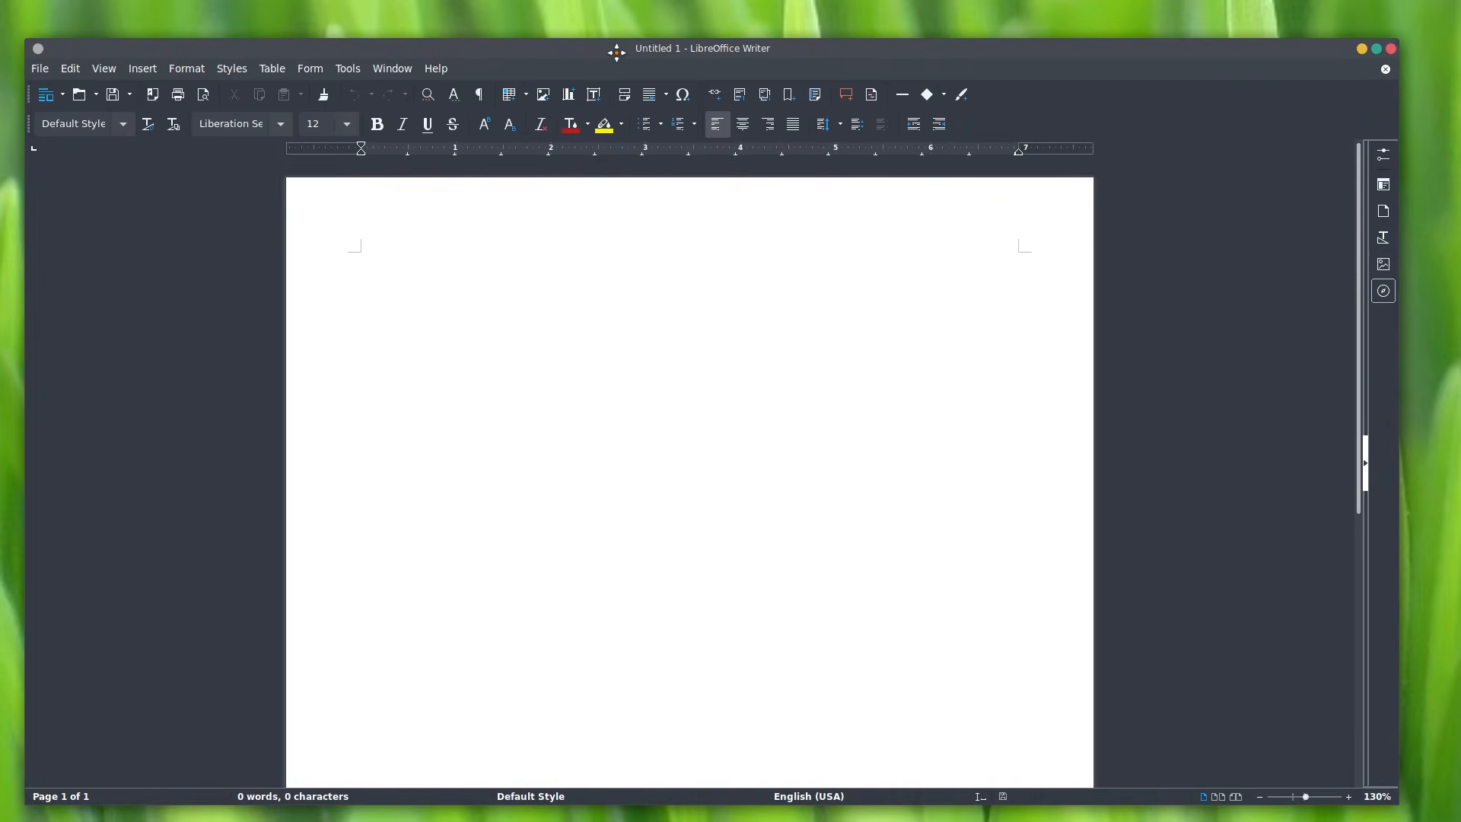
Step: Reposition the Writer window, then open and close a second blank document
{"action": "left_click_drag", "start_coordinate": [1255, 48], "coordinate": [1269, 32]}
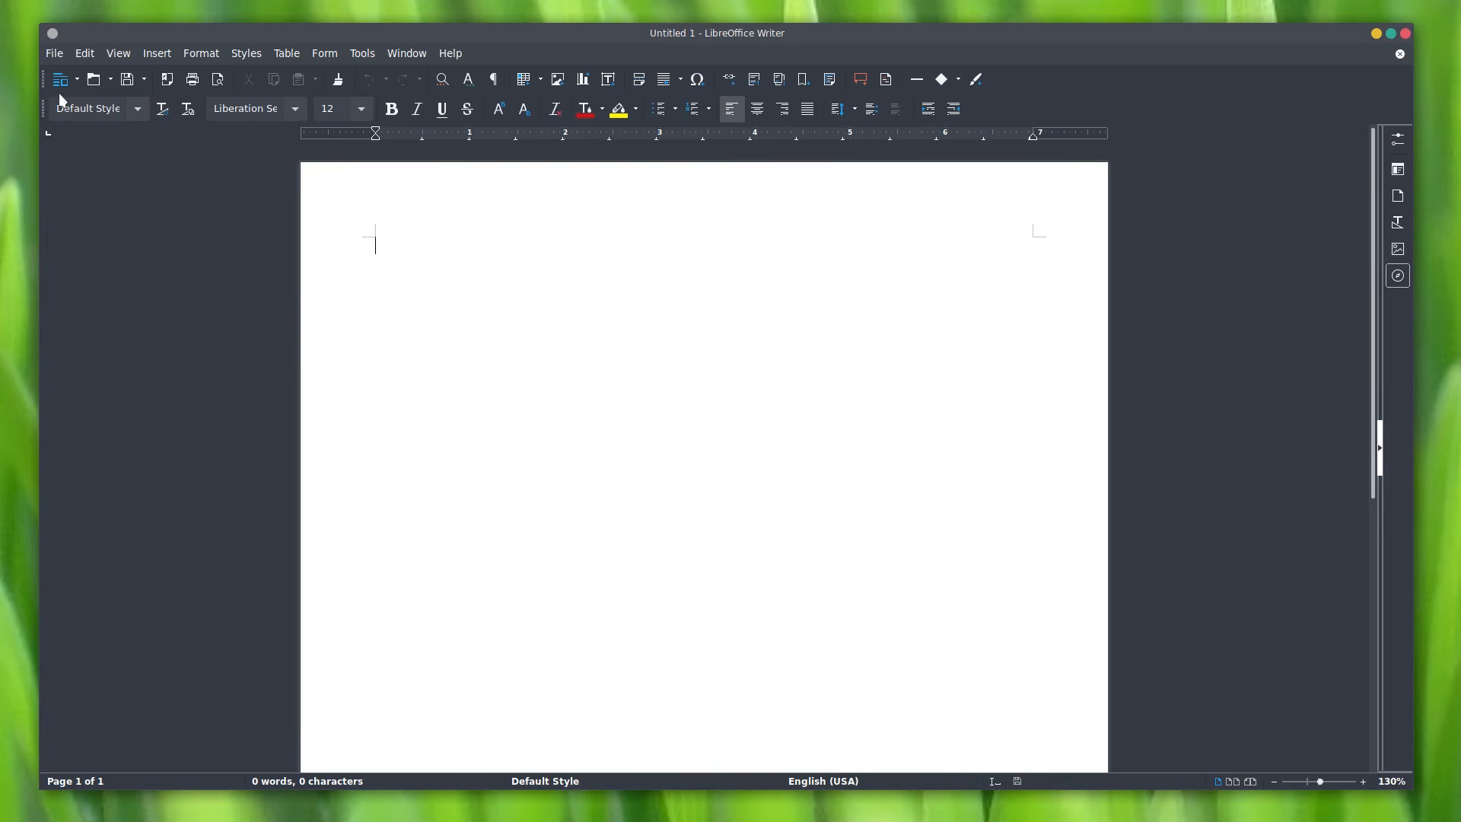
{"action": "left_click", "coordinate": [54, 55]}
{"action": "mouse_move", "coordinate": [69, 77]}
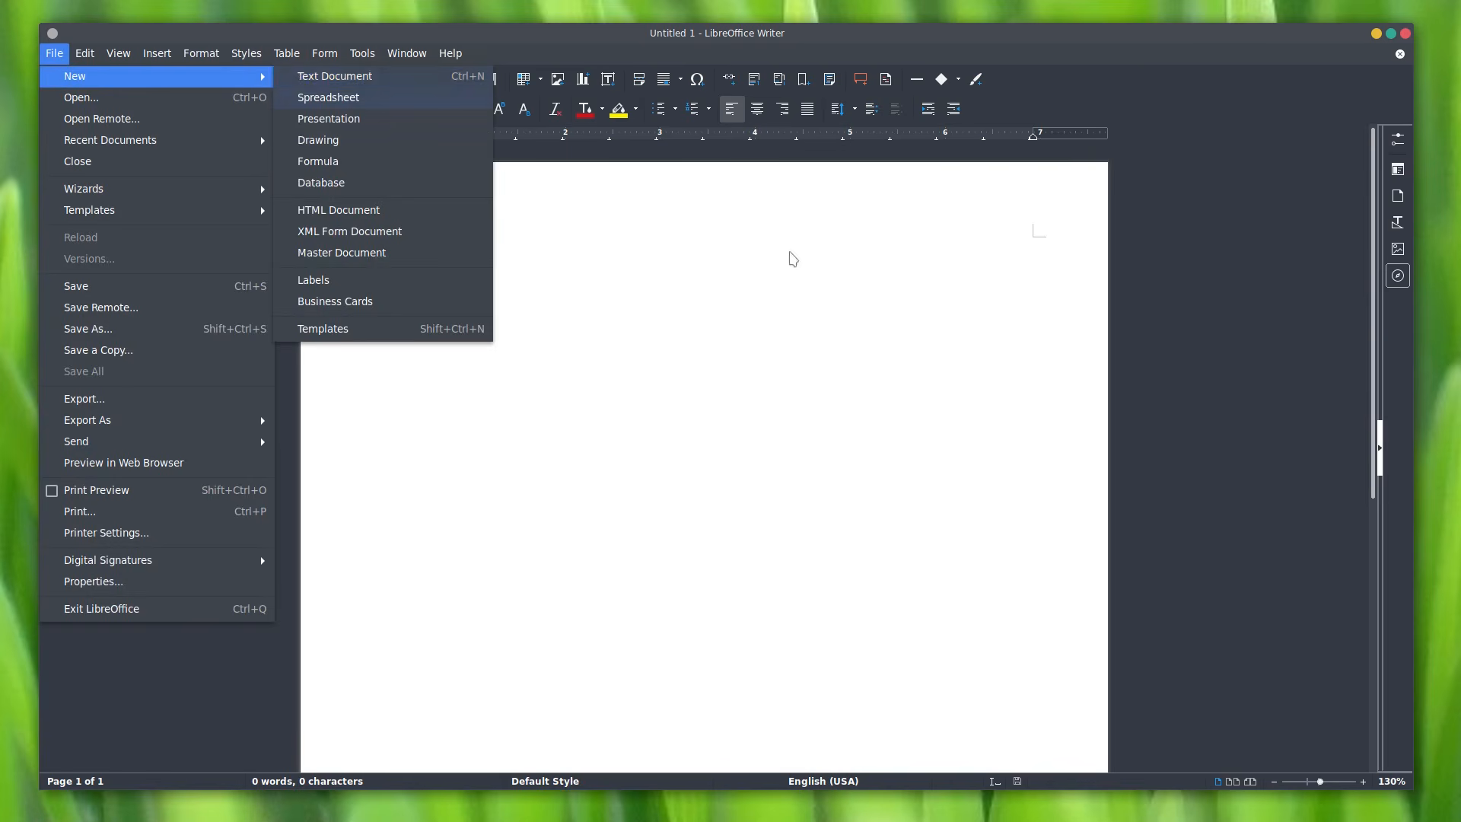
{"action": "left_click", "coordinate": [784, 238]}
{"action": "left_click", "coordinate": [62, 85]}
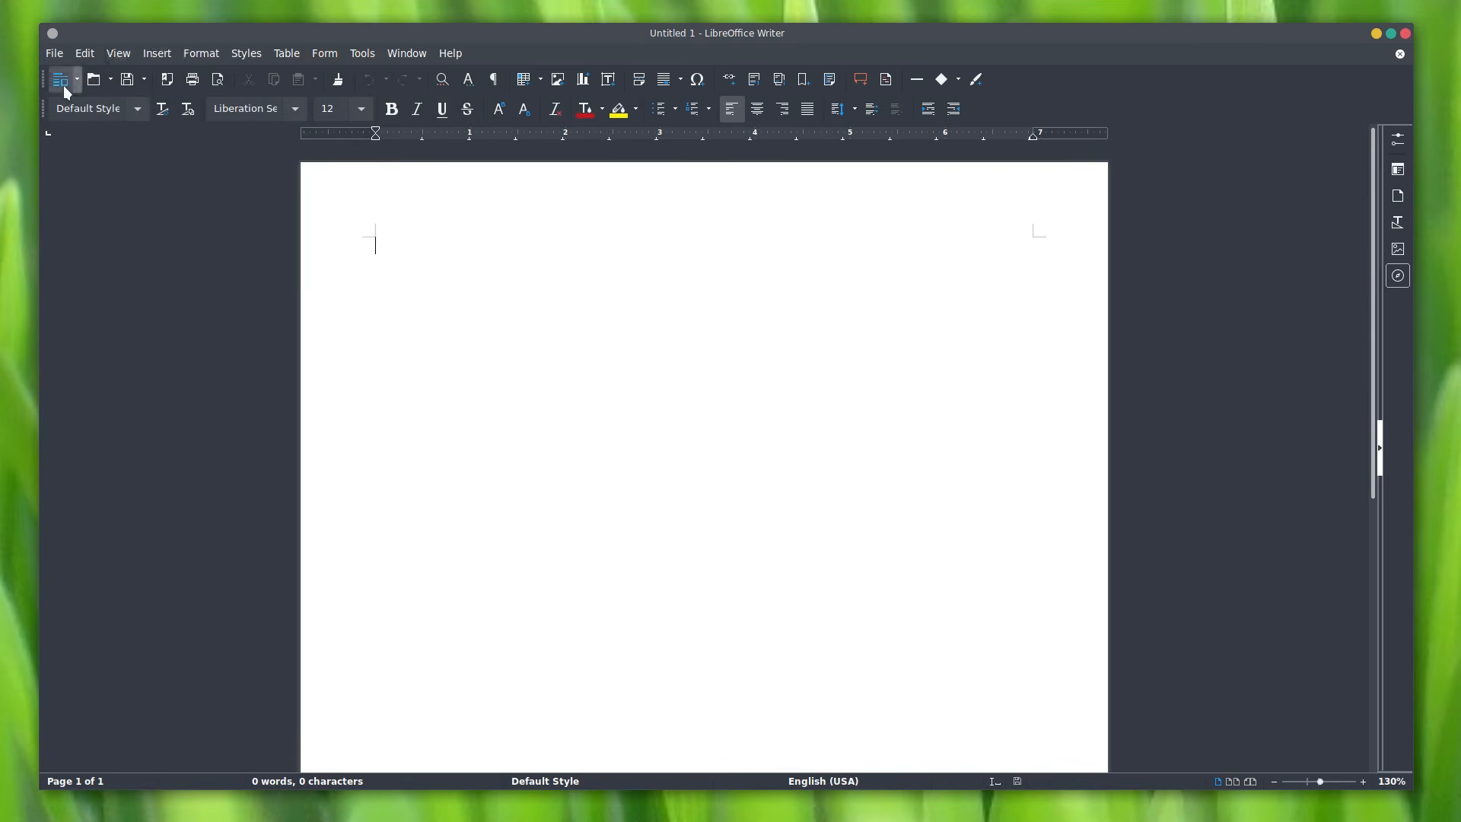
{"action": "left_click_drag", "start_coordinate": [677, 311], "coordinate": [430, 124]}
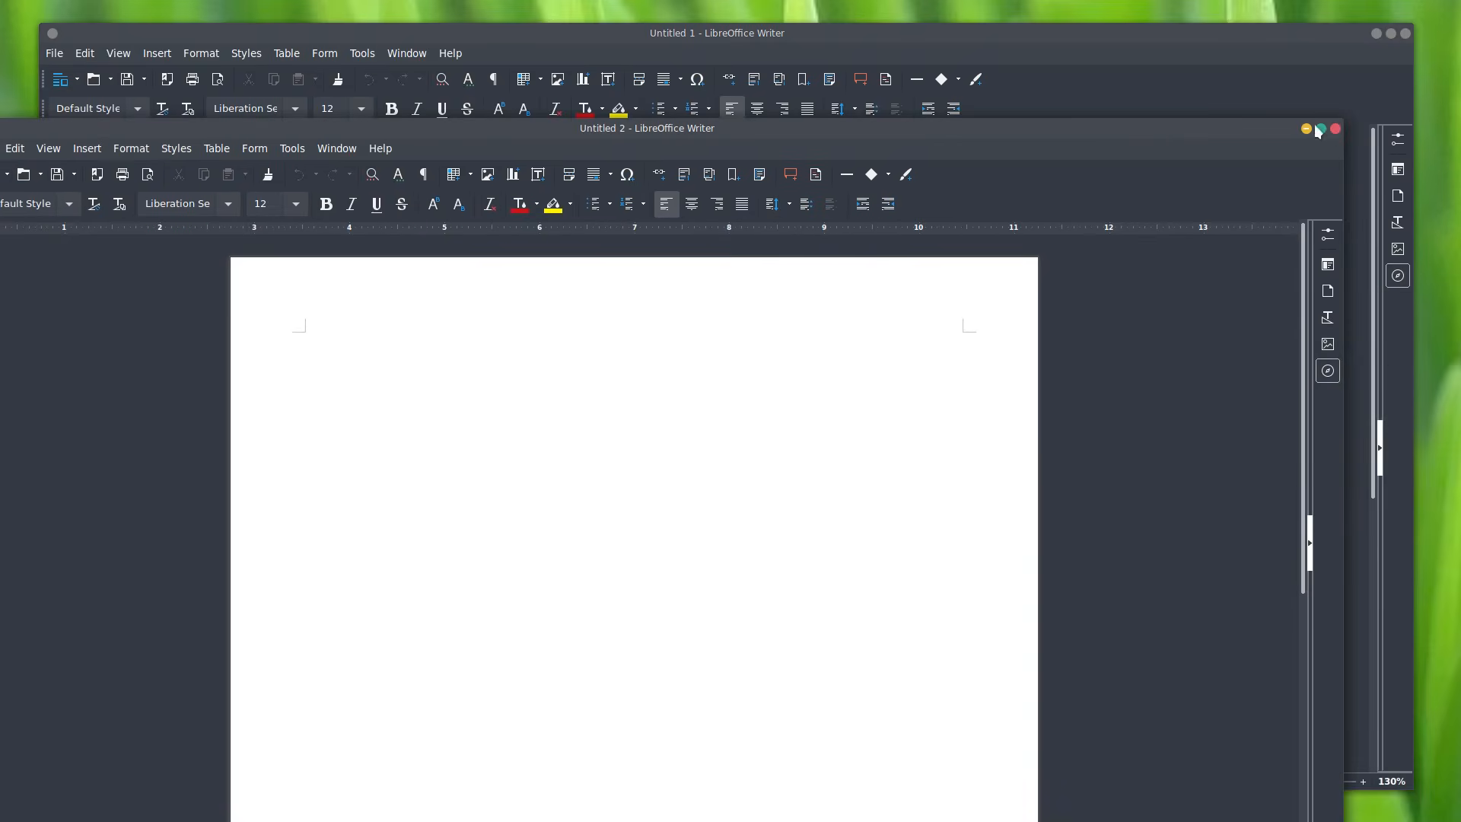
{"action": "left_click", "coordinate": [1335, 128]}
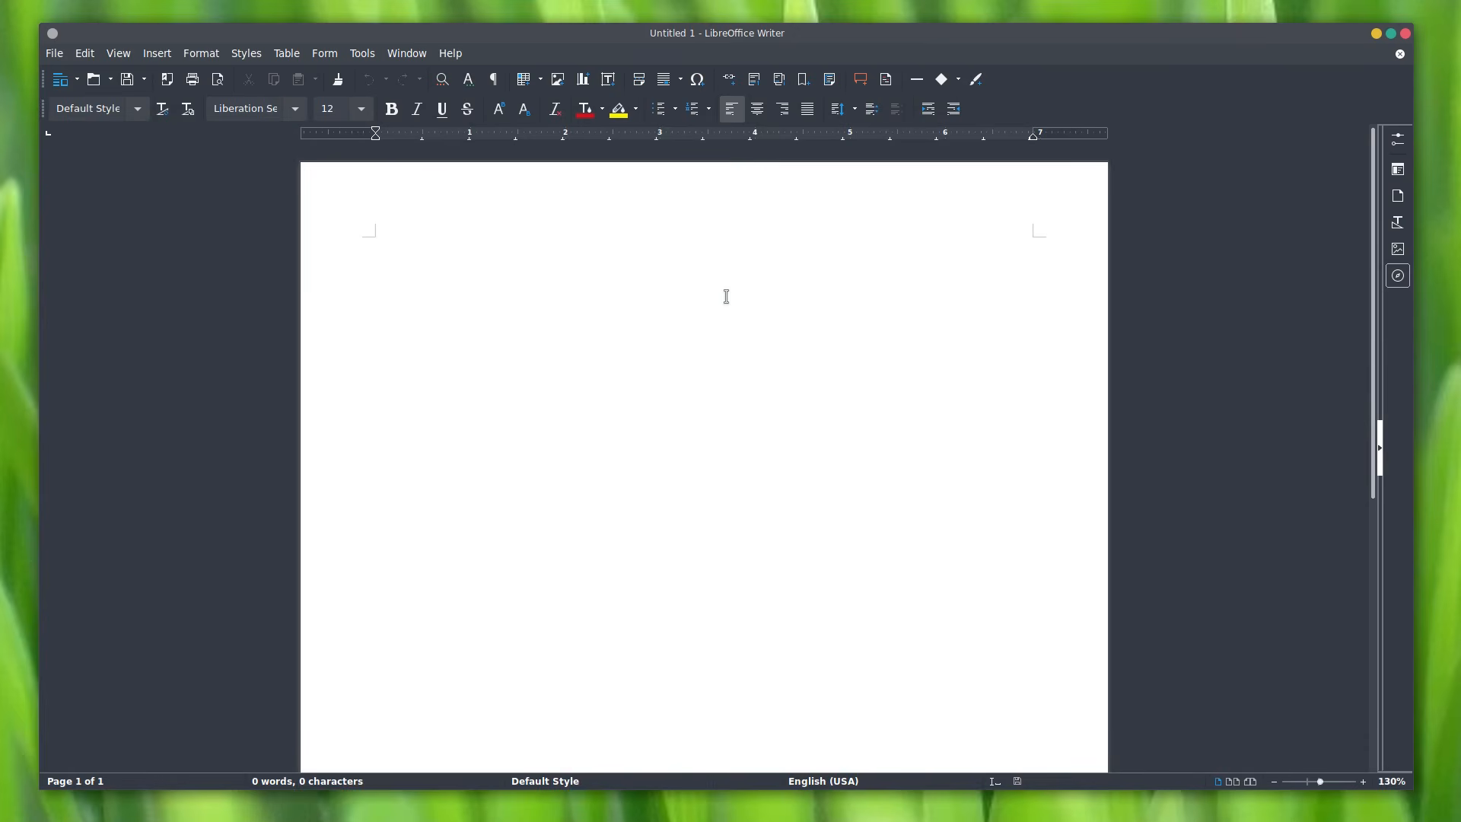
Step: Type 'This is a test sentence.' and try Andika, Liberation Sans and Noto Sans, ending on Ubuntu
{"action": "type", "text": "This is a test sentence."}
{"action": "left_click_drag", "start_coordinate": [573, 235], "coordinate": [328, 246]}
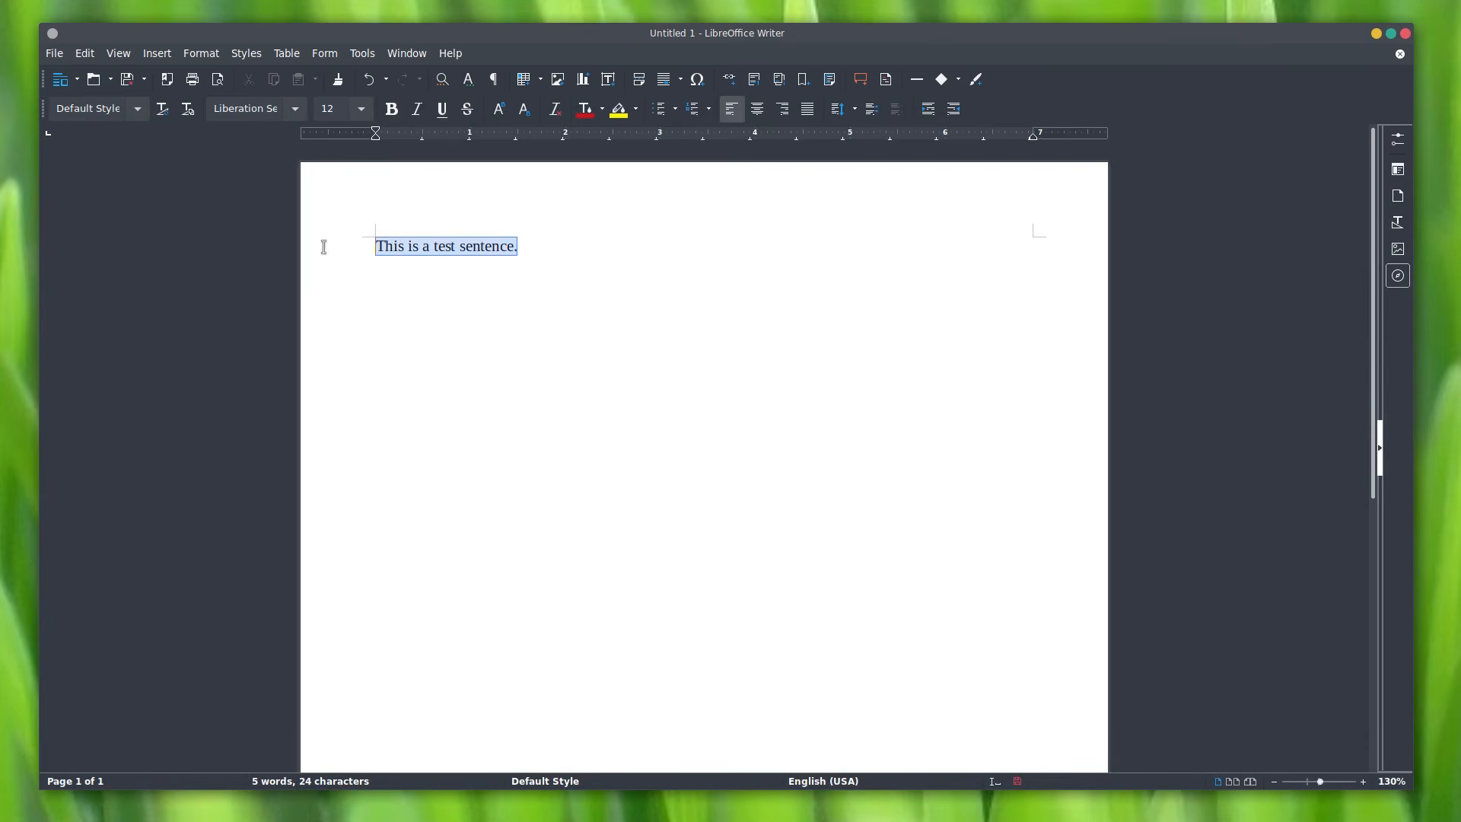
{"action": "left_click", "coordinate": [296, 109]}
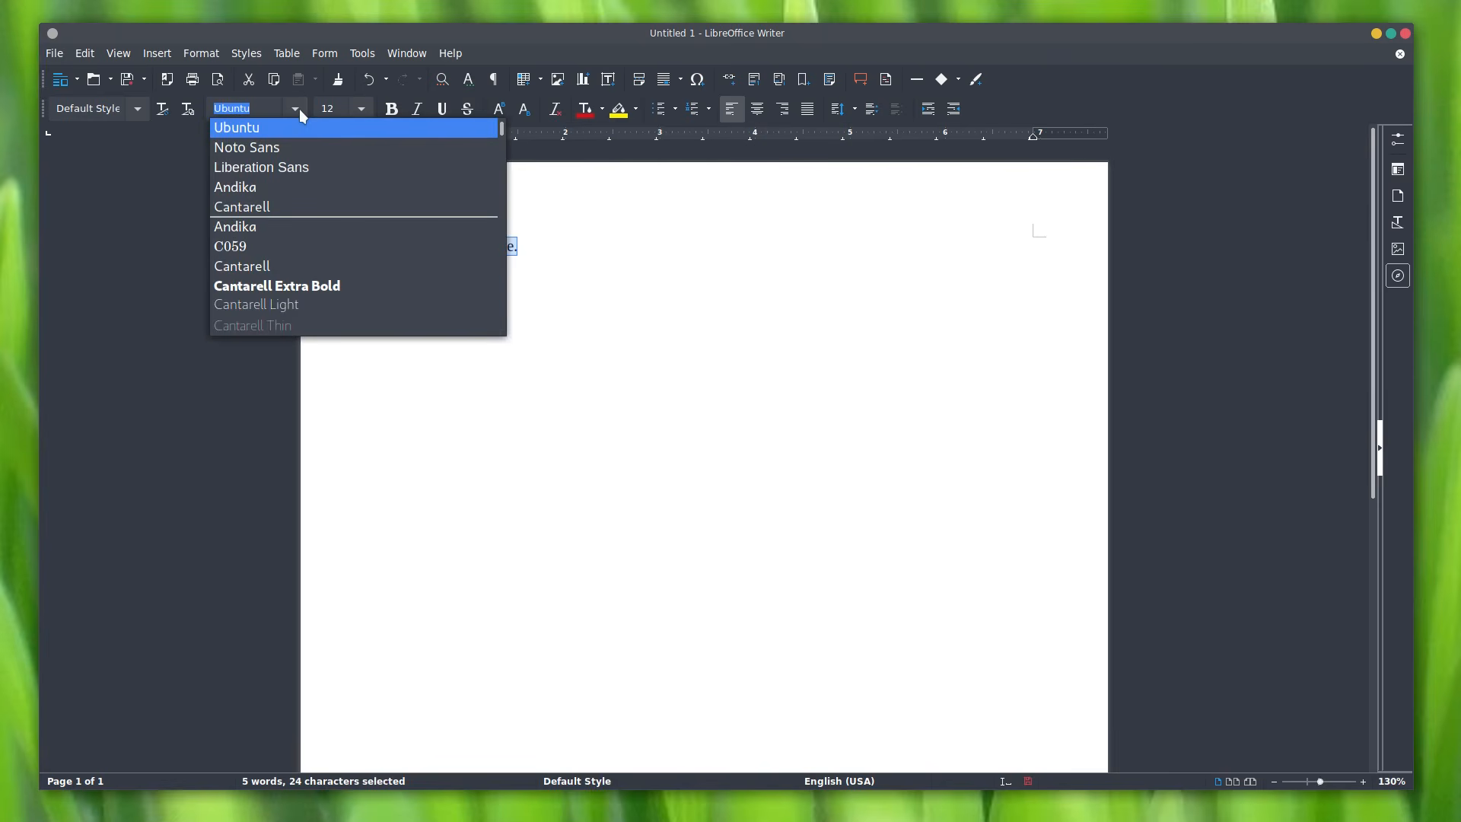
{"action": "left_click", "coordinate": [304, 187]}
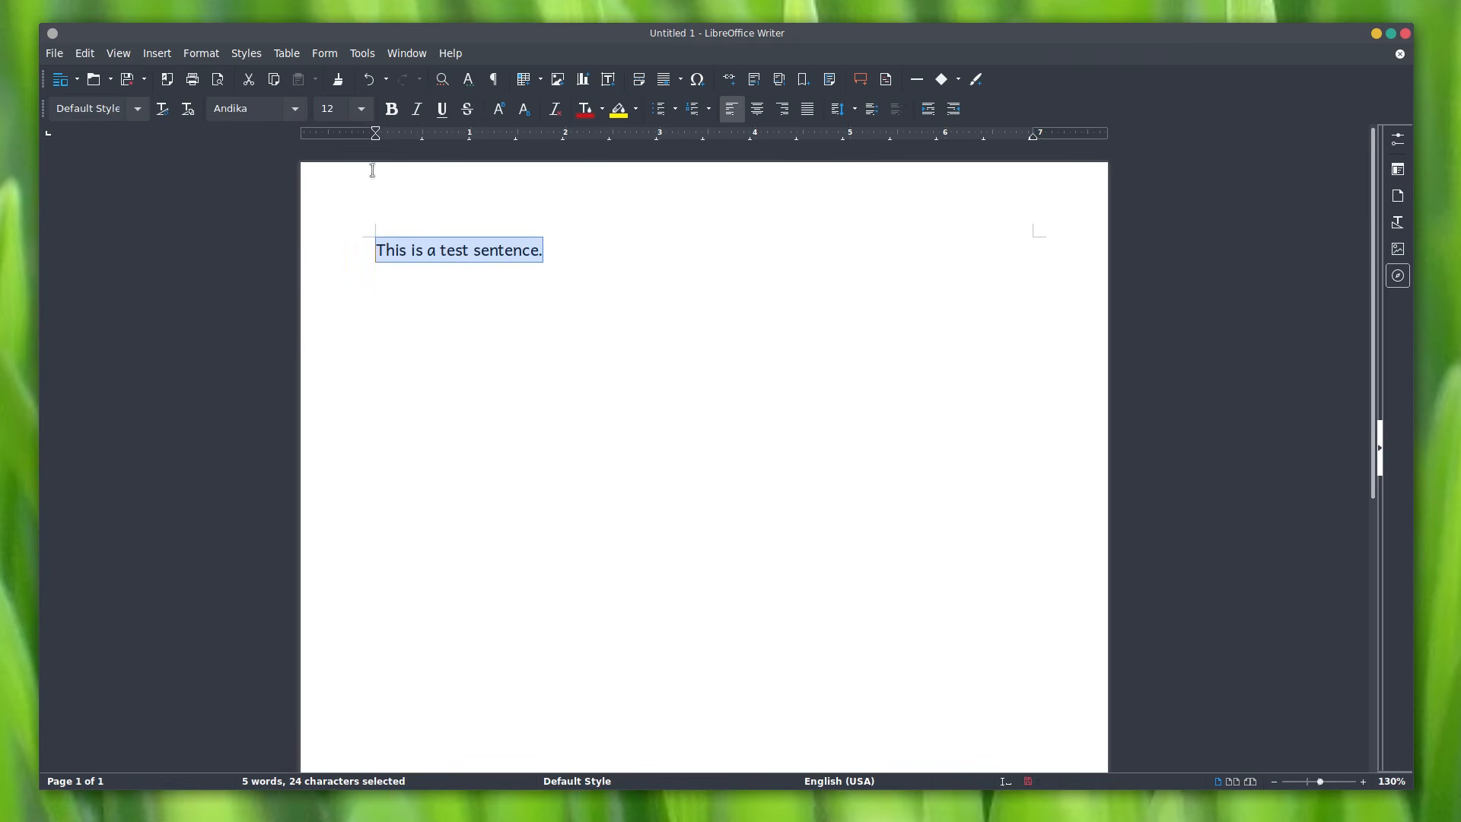
{"action": "left_click", "coordinate": [296, 109]}
{"action": "left_click", "coordinate": [301, 187]}
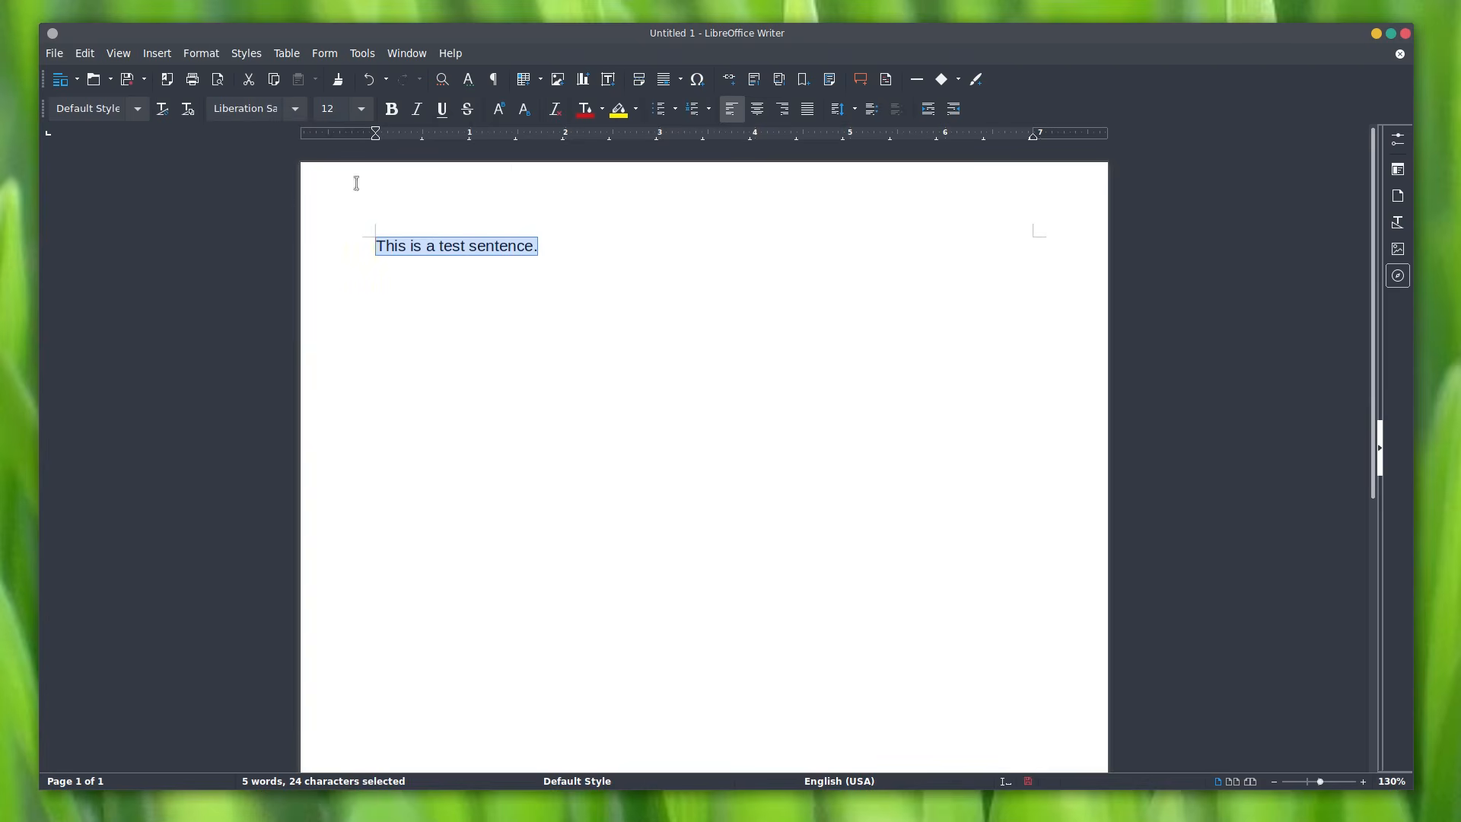
{"action": "left_click", "coordinate": [295, 109]}
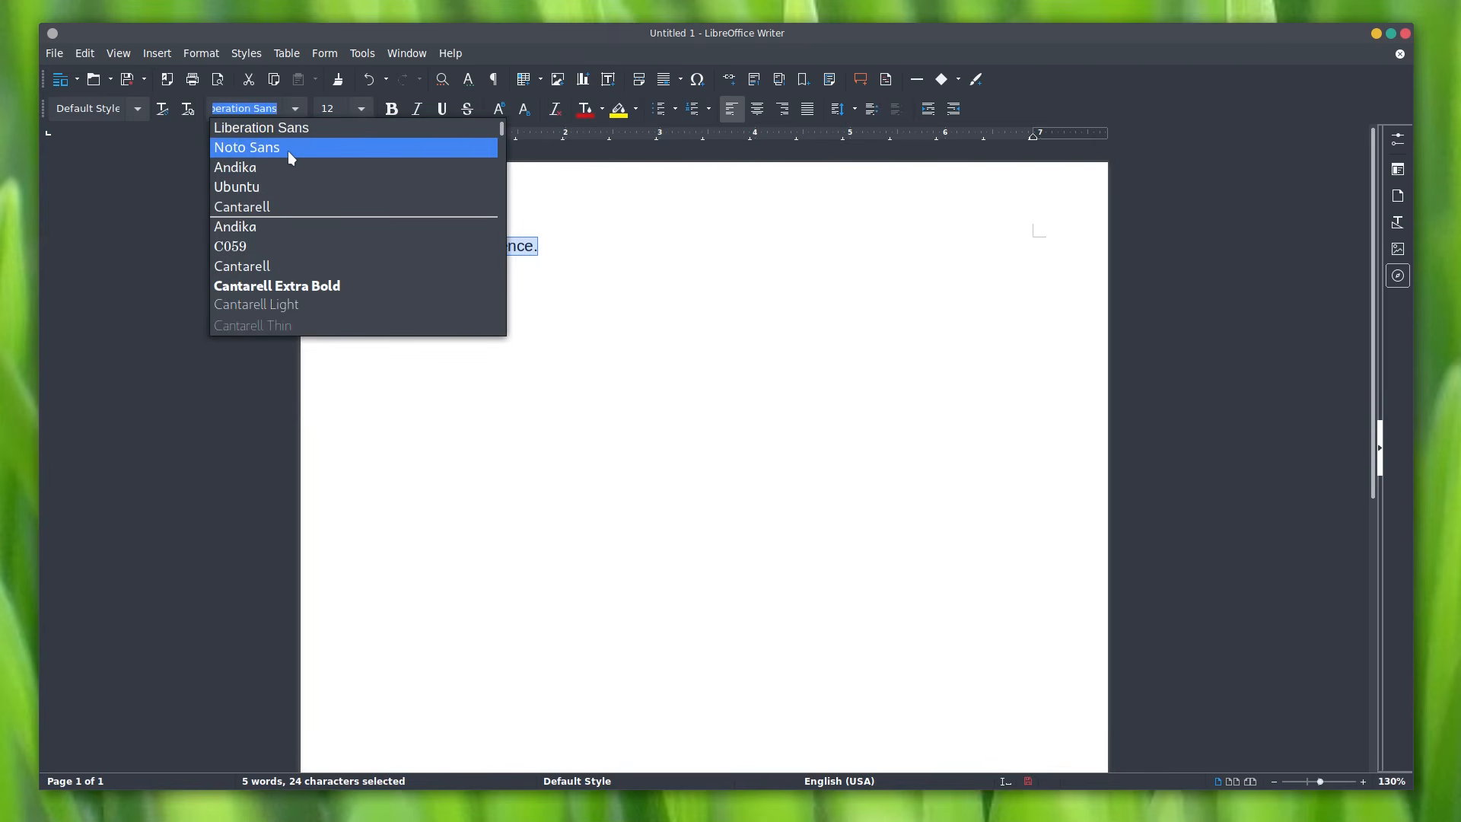
{"action": "left_click", "coordinate": [288, 151]}
{"action": "left_click", "coordinate": [300, 110]}
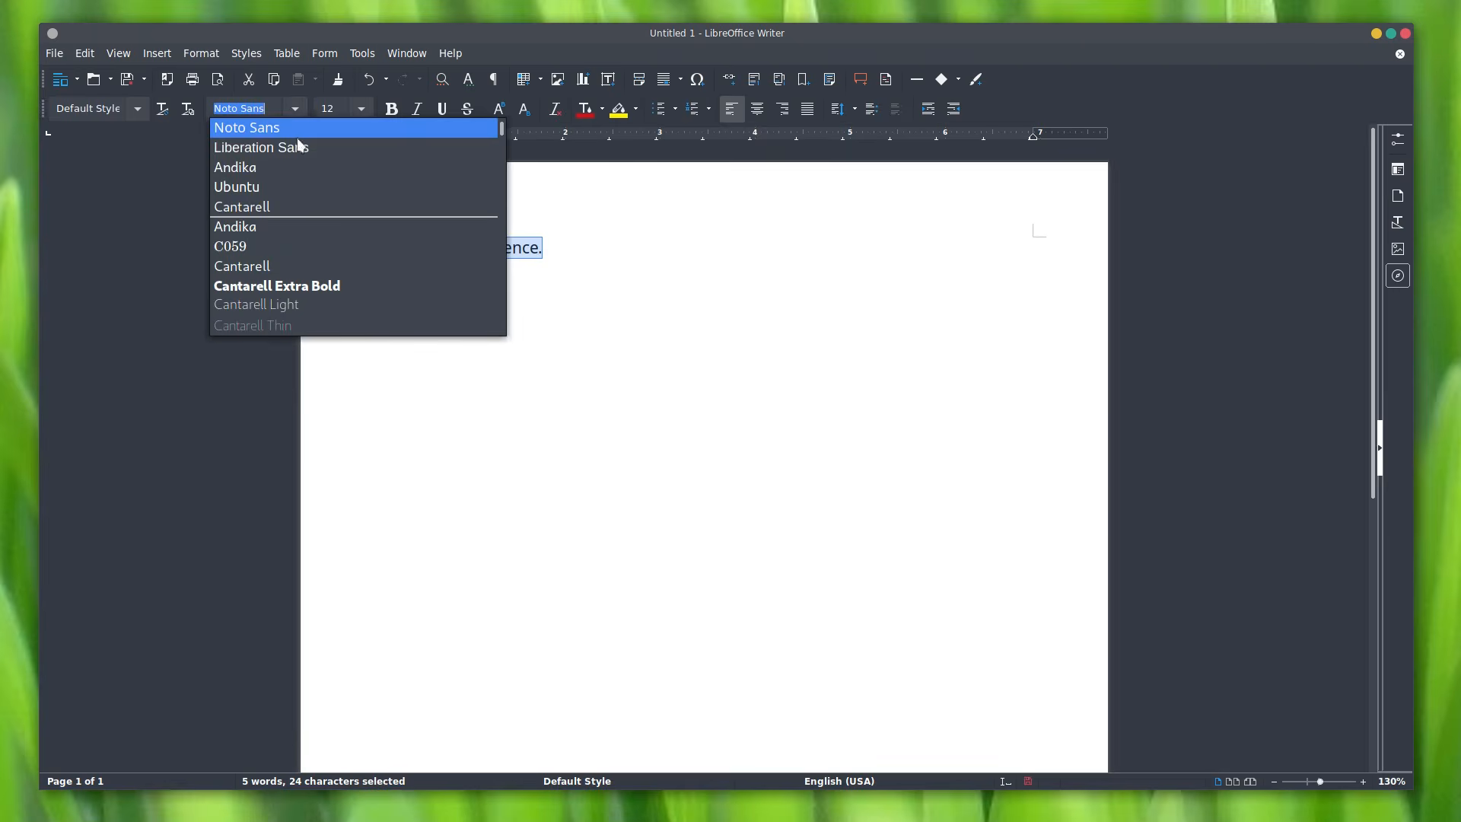
{"action": "left_click", "coordinate": [296, 191]}
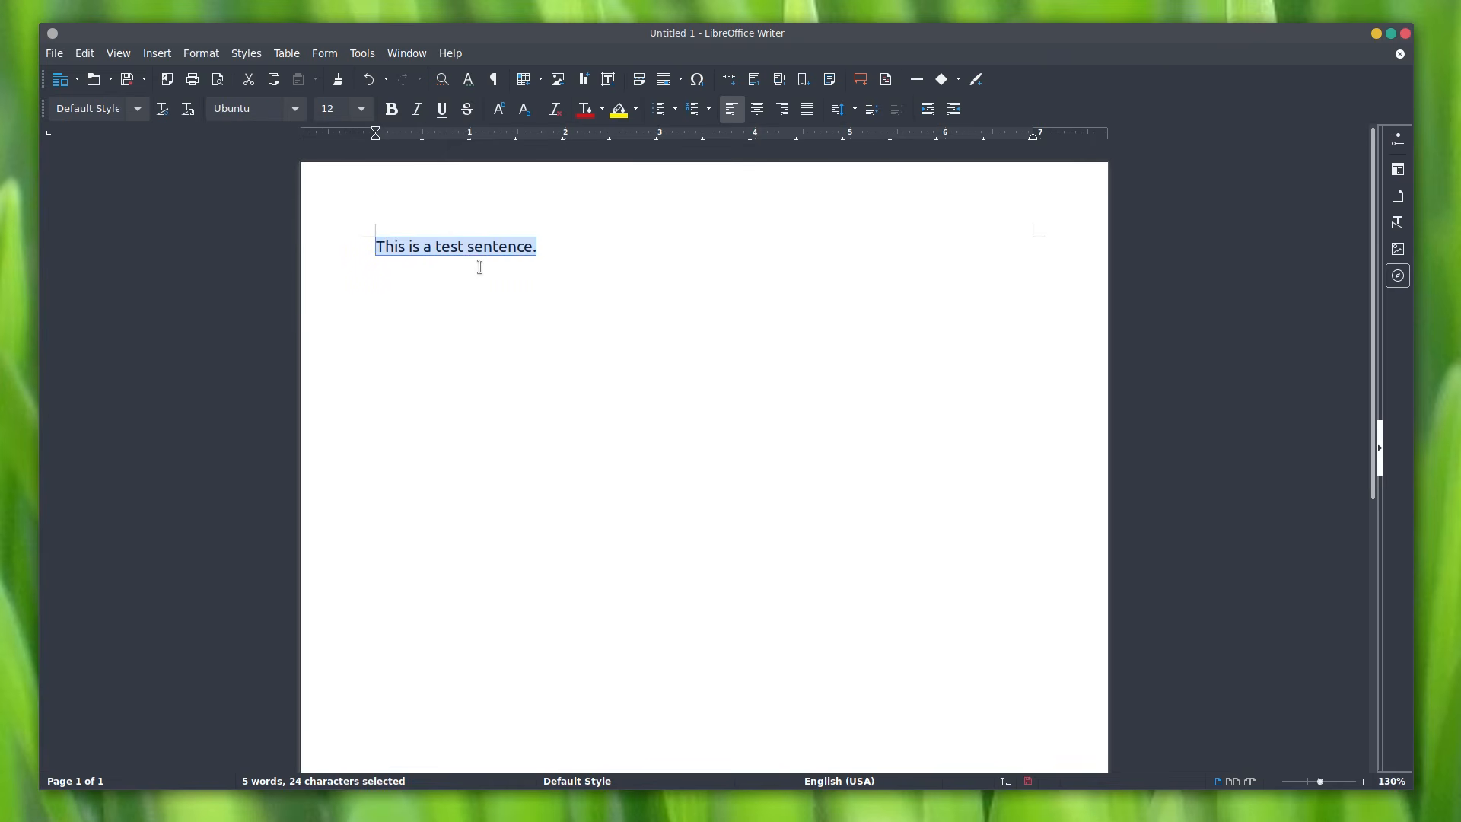
{"action": "left_click", "coordinate": [296, 109]}
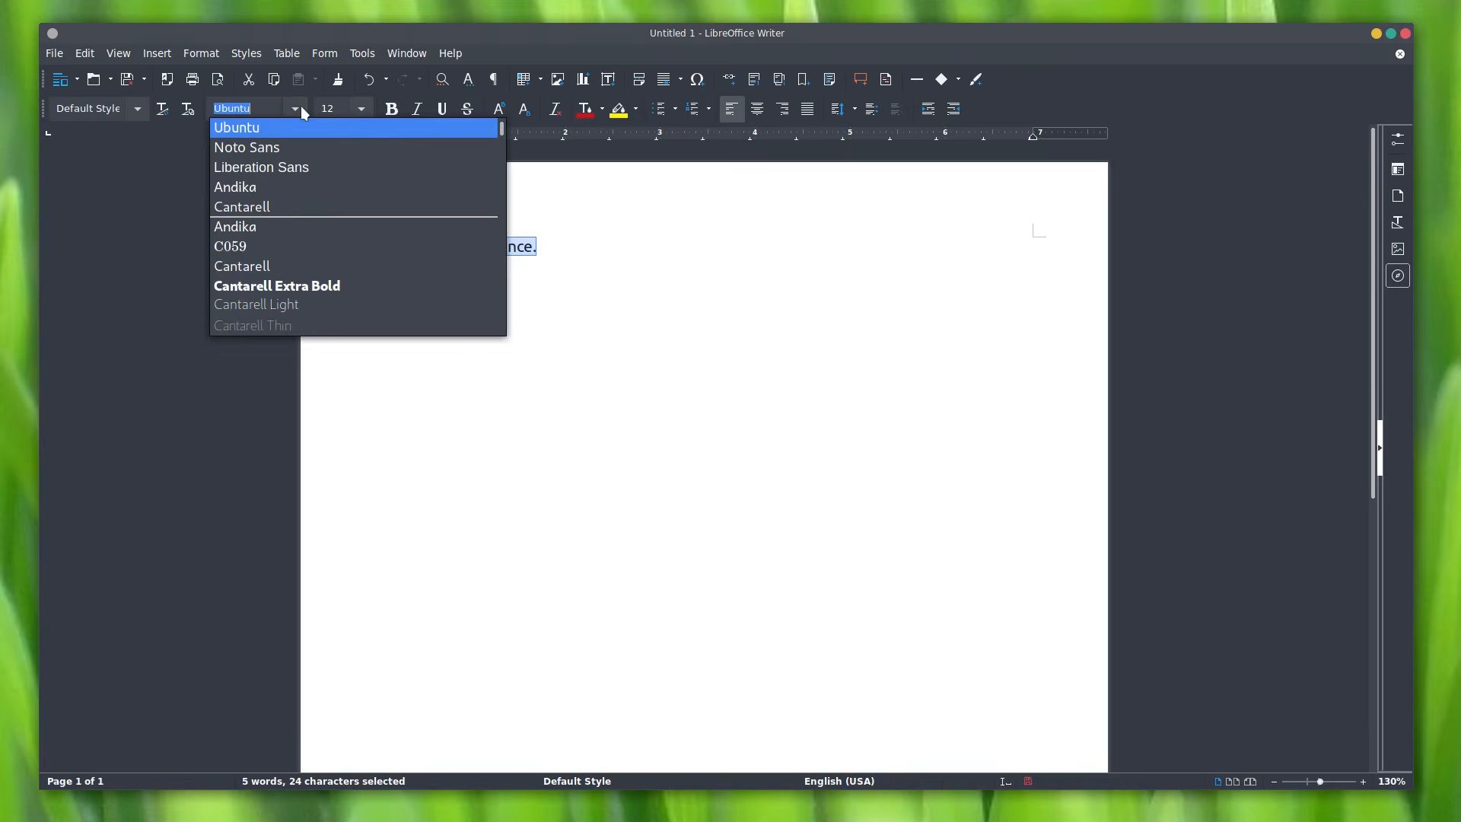
{"action": "left_click", "coordinate": [301, 111]}
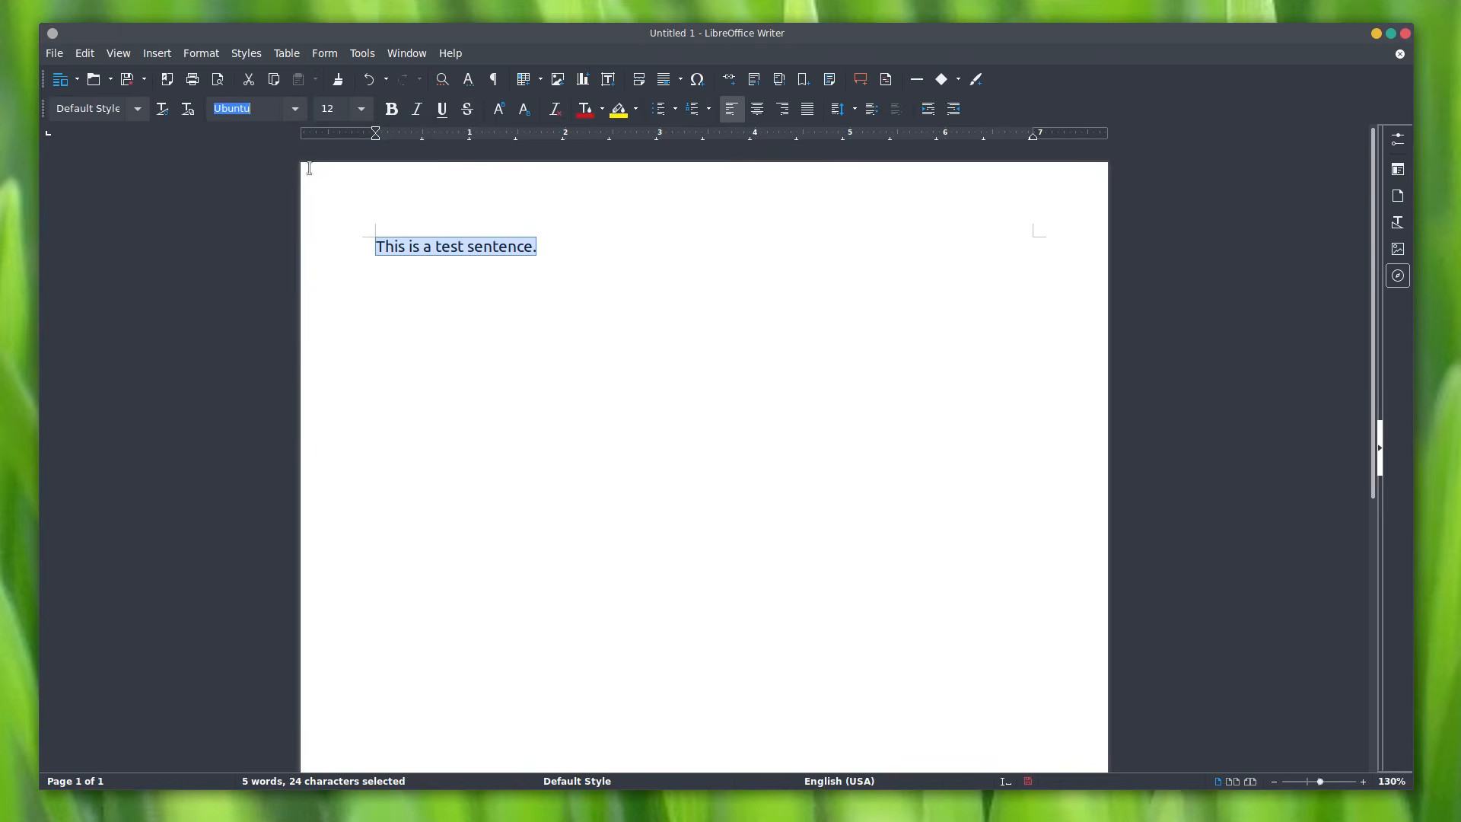
Step: Try font sizes 10, 72, 96, 120 and 85 on the sentence, settling on 14 pt
{"action": "left_click", "coordinate": [363, 110]}
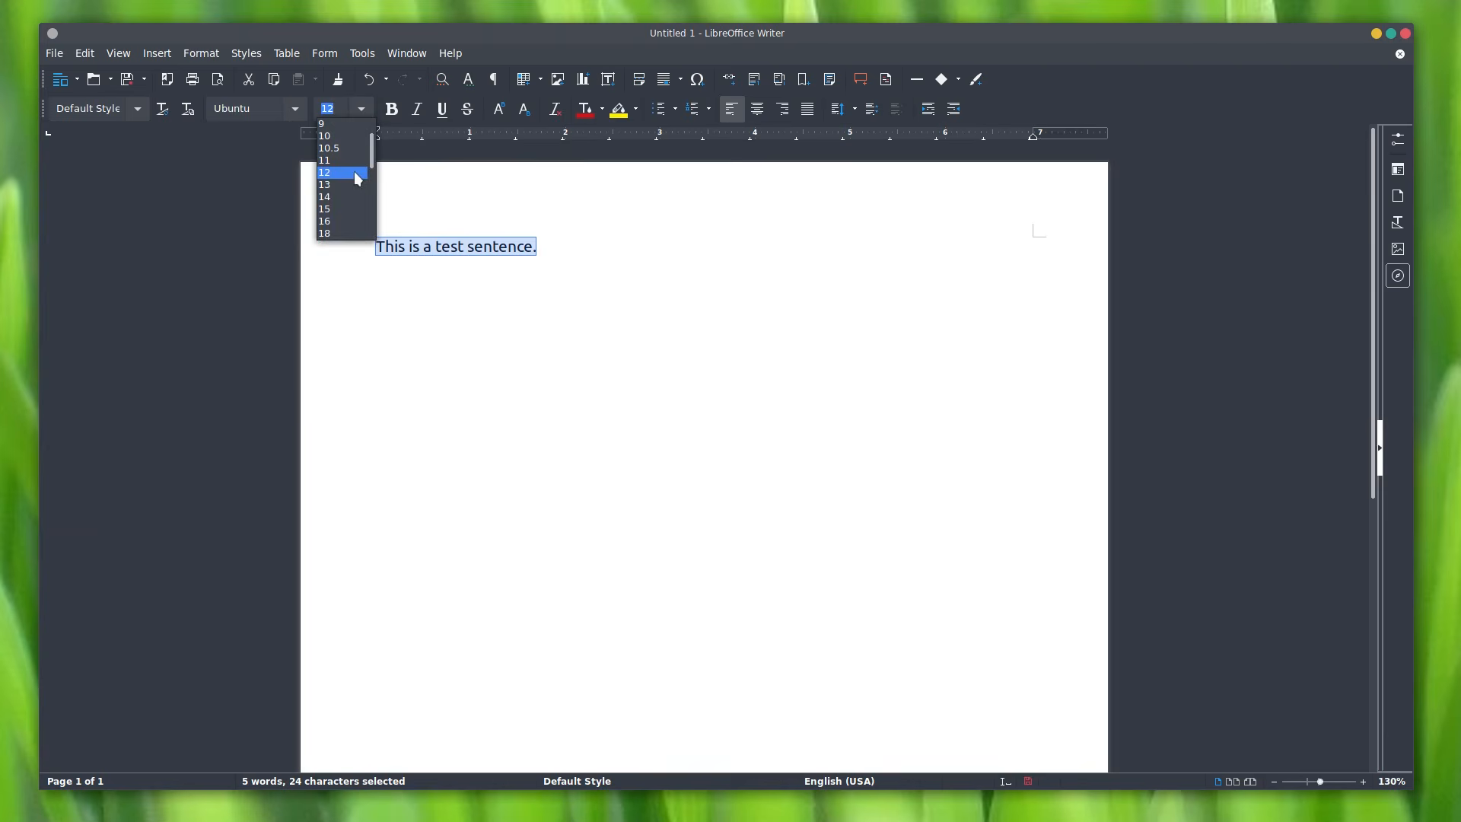
{"action": "left_click", "coordinate": [355, 138]}
{"action": "left_click", "coordinate": [363, 110]}
{"action": "scroll", "coordinate": [358, 201], "scroll_direction": "down", "scroll_amount": 5}
{"action": "left_click", "coordinate": [350, 196]}
{"action": "left_click", "coordinate": [363, 109]}
{"action": "left_click", "coordinate": [347, 233]}
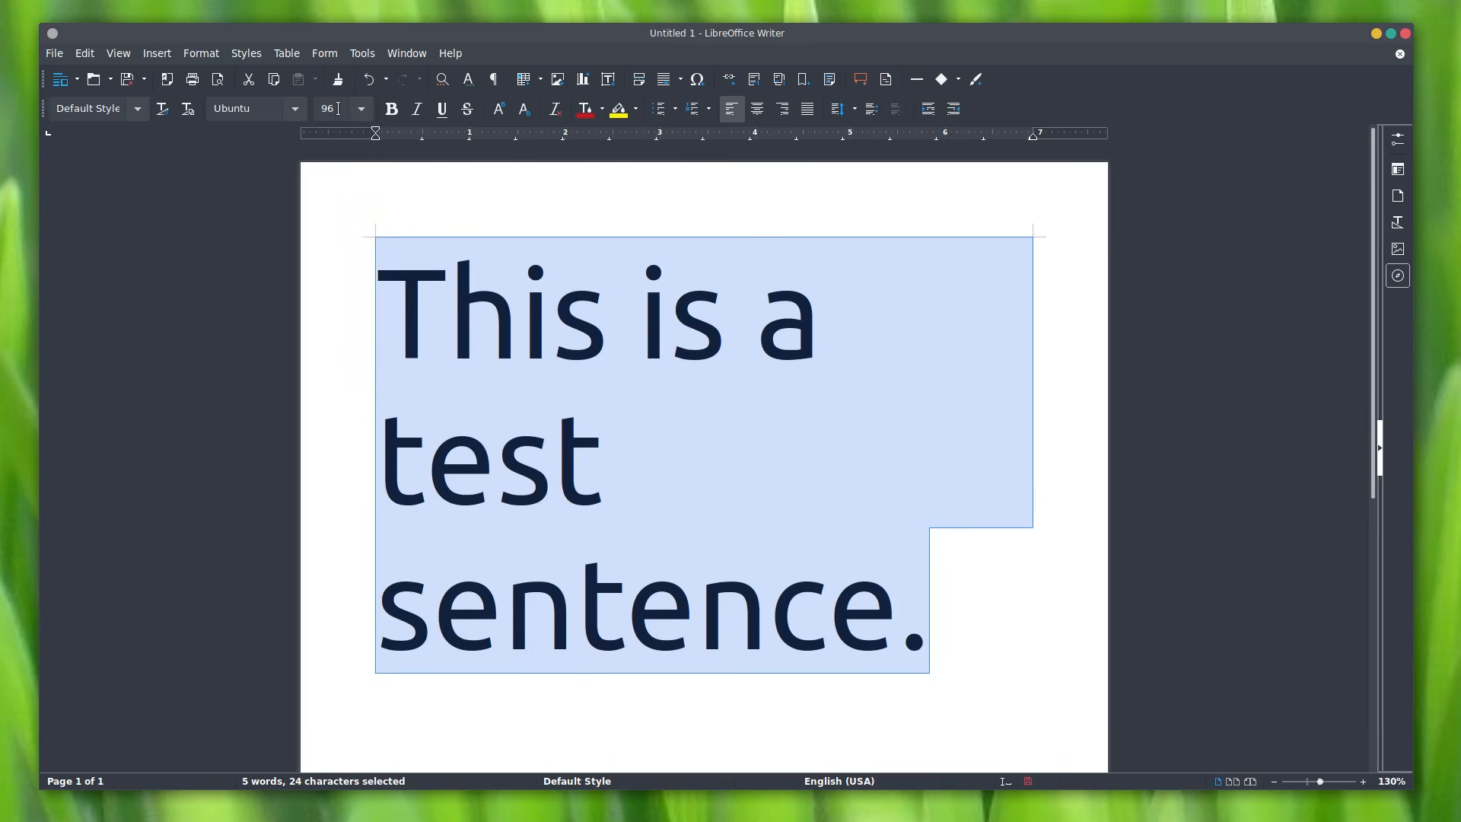
{"action": "left_click_drag", "start_coordinate": [341, 108], "coordinate": [273, 67]}
{"action": "type", "text": "120"}
{"action": "key", "text": "Return"}
{"action": "left_click_drag", "start_coordinate": [320, 108], "coordinate": [424, 109]}
{"action": "type", "text": "85"}
{"action": "key", "text": "Return"}
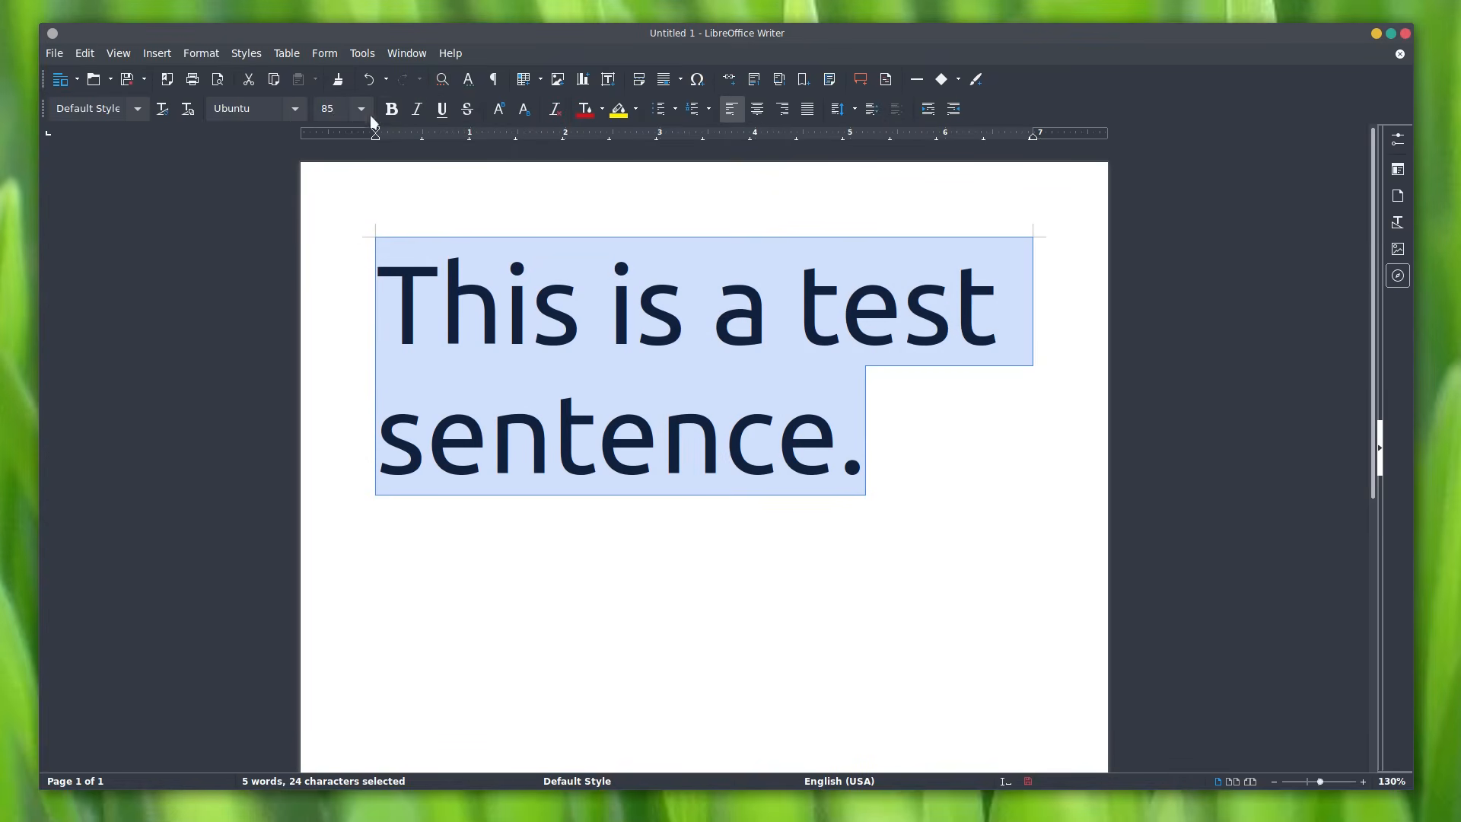
{"action": "left_click", "coordinate": [361, 109]}
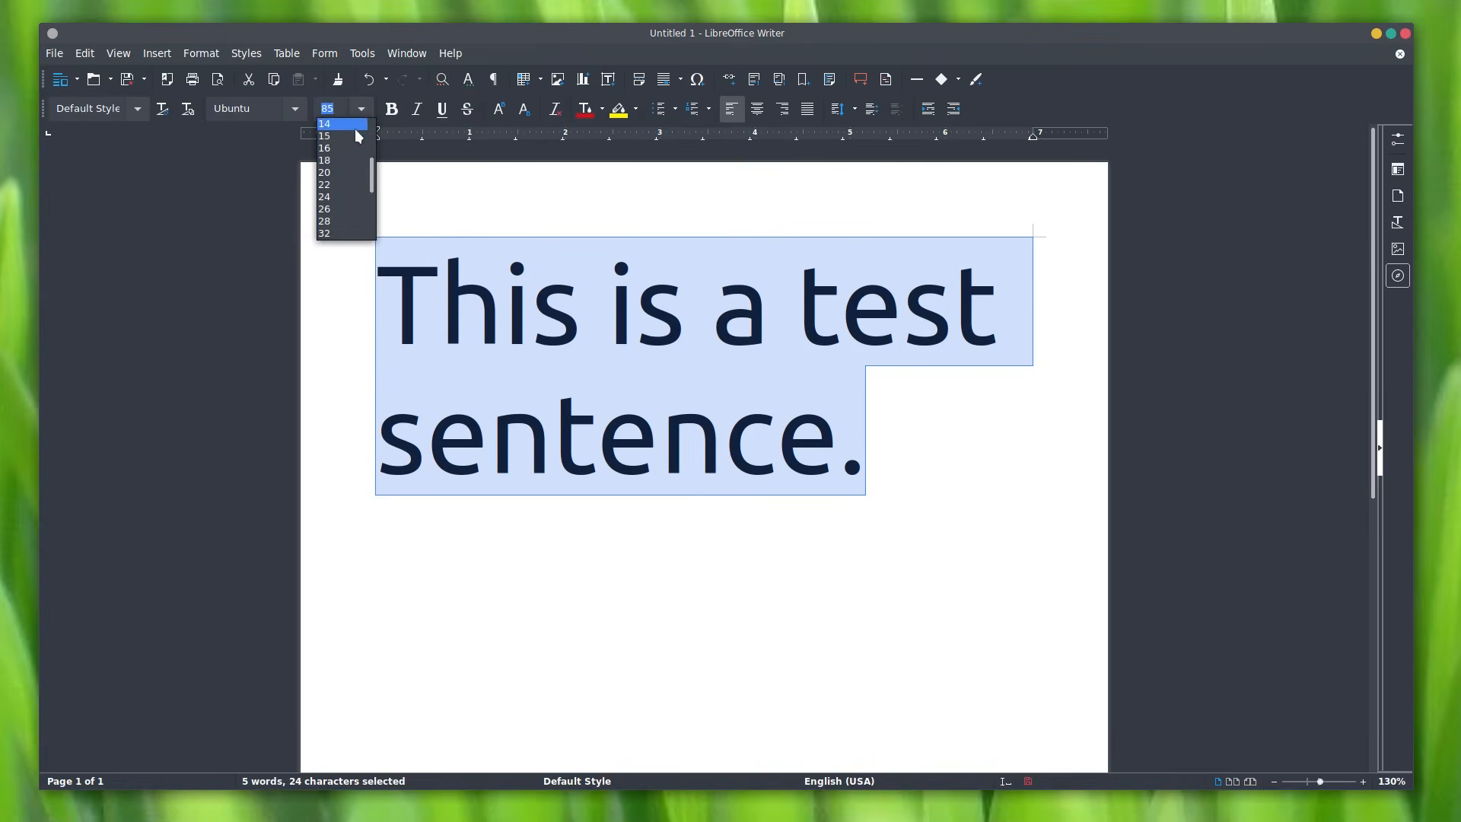
{"action": "left_click", "coordinate": [355, 128]}
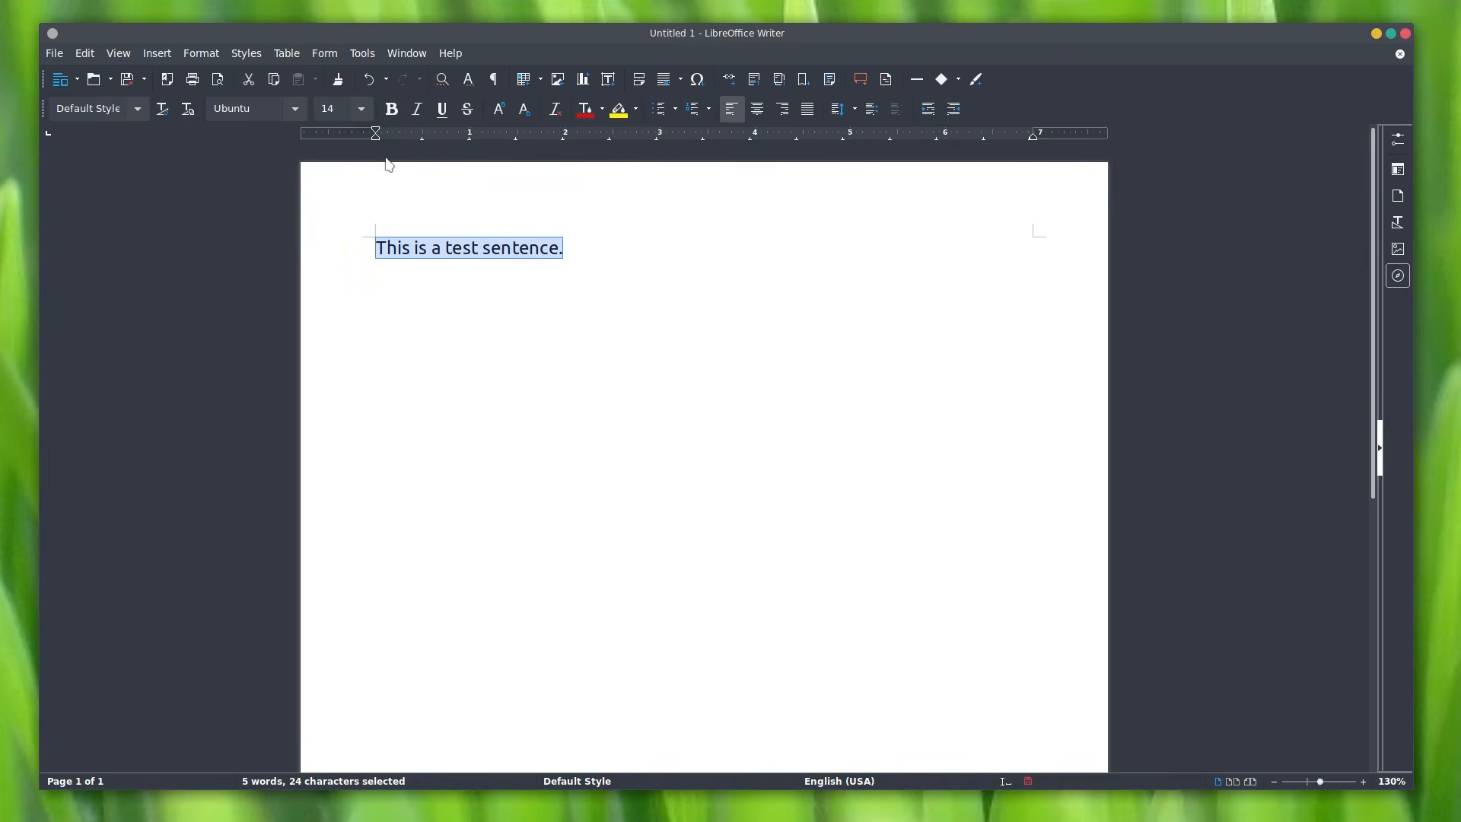
Step: Apply bold, italic, underline and strikethrough to the sentence, then clear direct formatting
{"action": "left_click", "coordinate": [392, 110]}
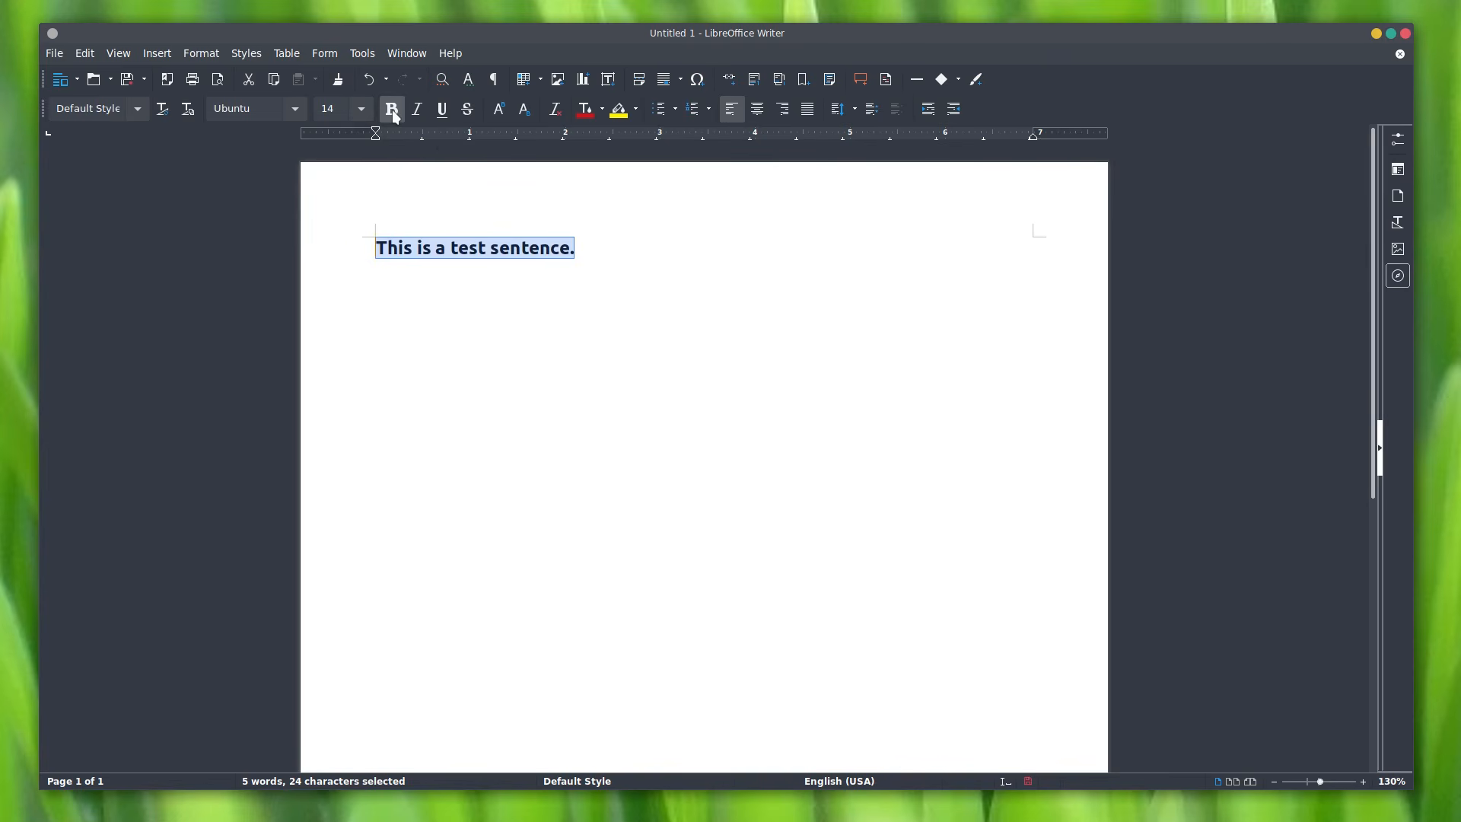
{"action": "left_click", "coordinate": [416, 110]}
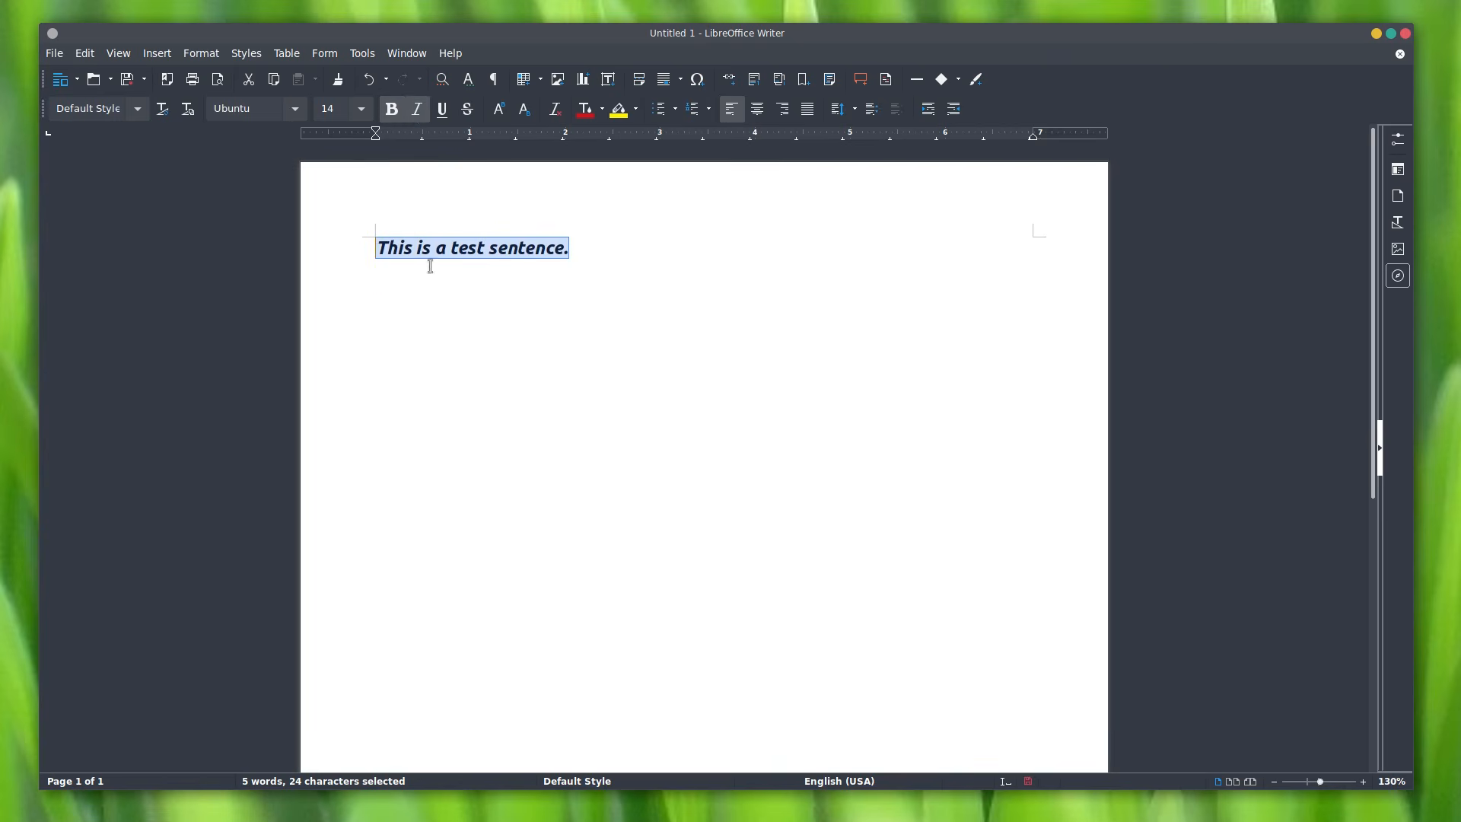
{"action": "left_click", "coordinate": [444, 114]}
{"action": "left_click", "coordinate": [464, 120]}
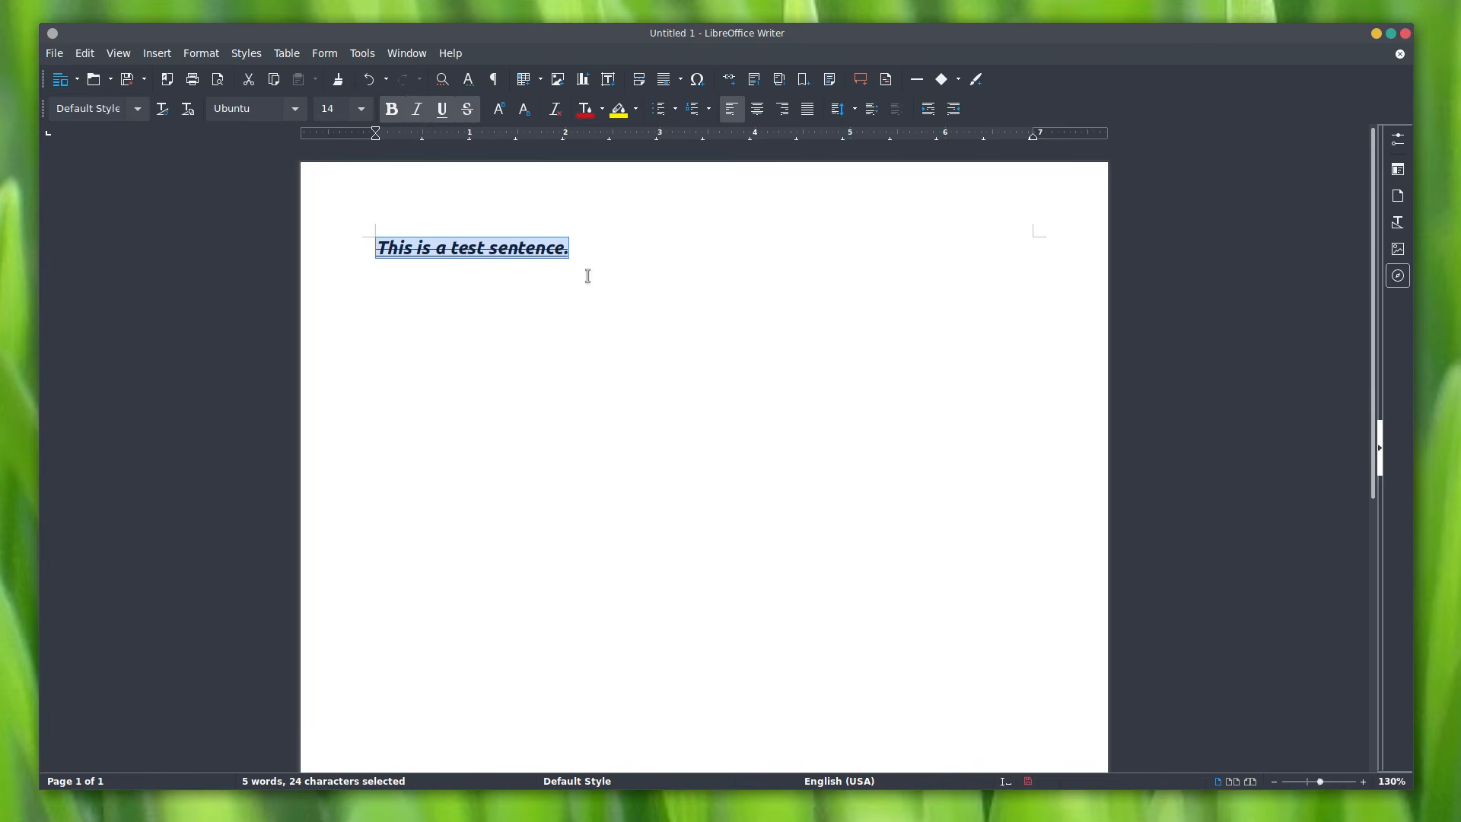
{"action": "left_click", "coordinate": [556, 111]}
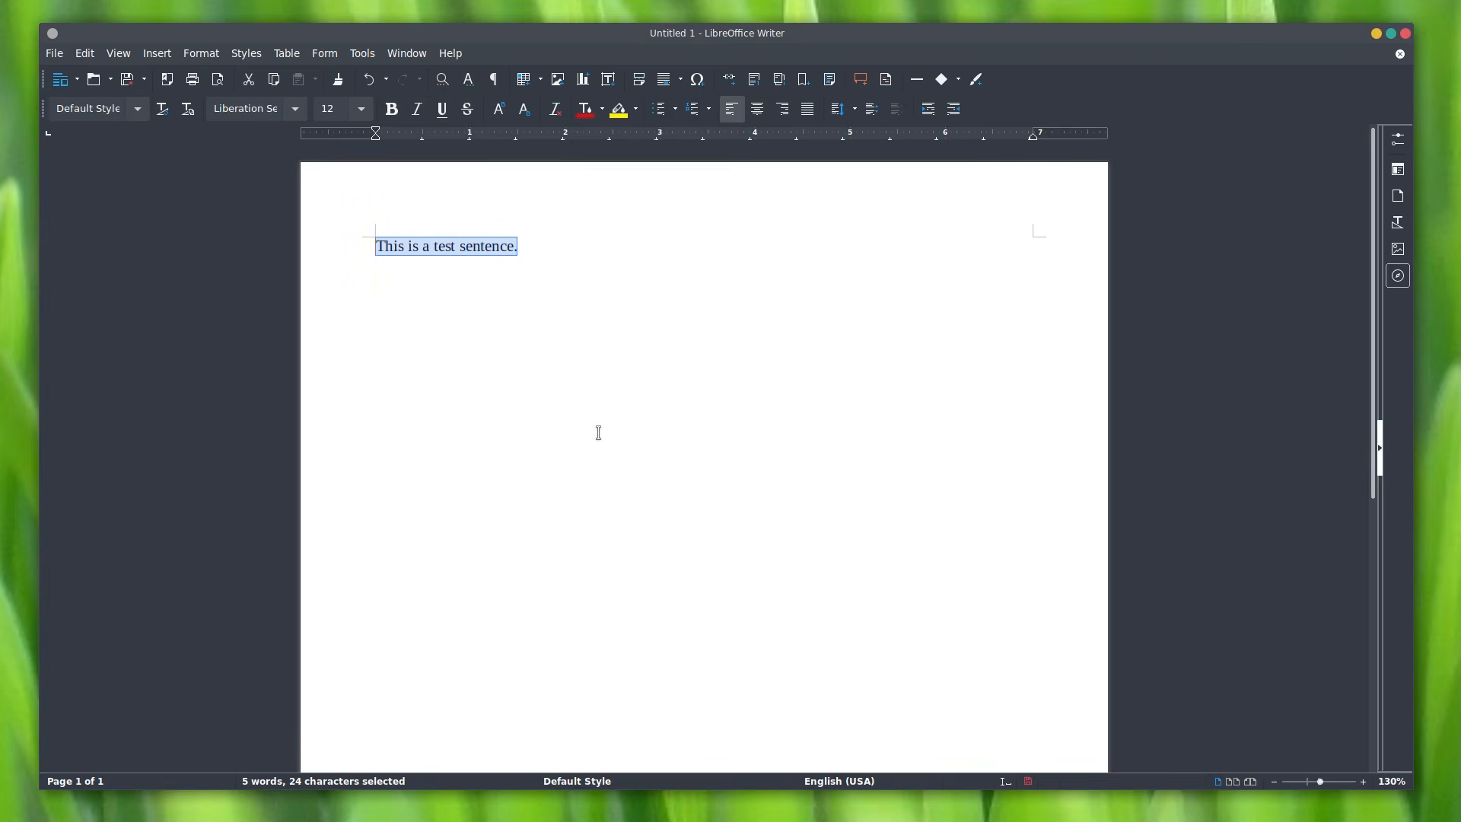
Step: Toggle superscript and subscript on and off, including with Ctrl+Shift+B
{"action": "left_click", "coordinate": [498, 109]}
{"action": "left_click", "coordinate": [498, 109]}
{"action": "left_click", "coordinate": [523, 111]}
{"action": "left_click", "coordinate": [524, 111]}
{"action": "left_click", "coordinate": [497, 114]}
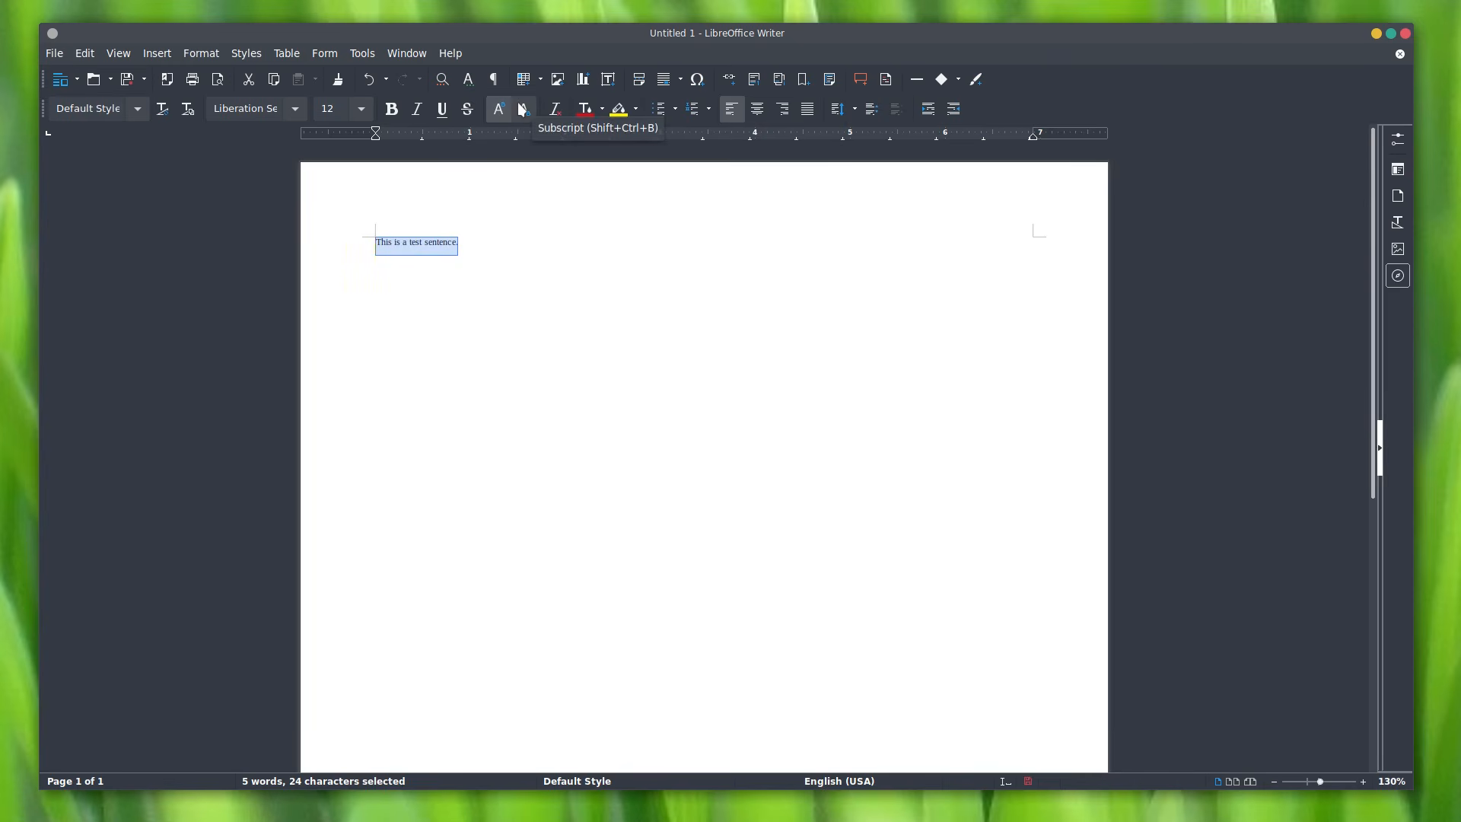
{"action": "key", "text": "ctrl+shift+b"}
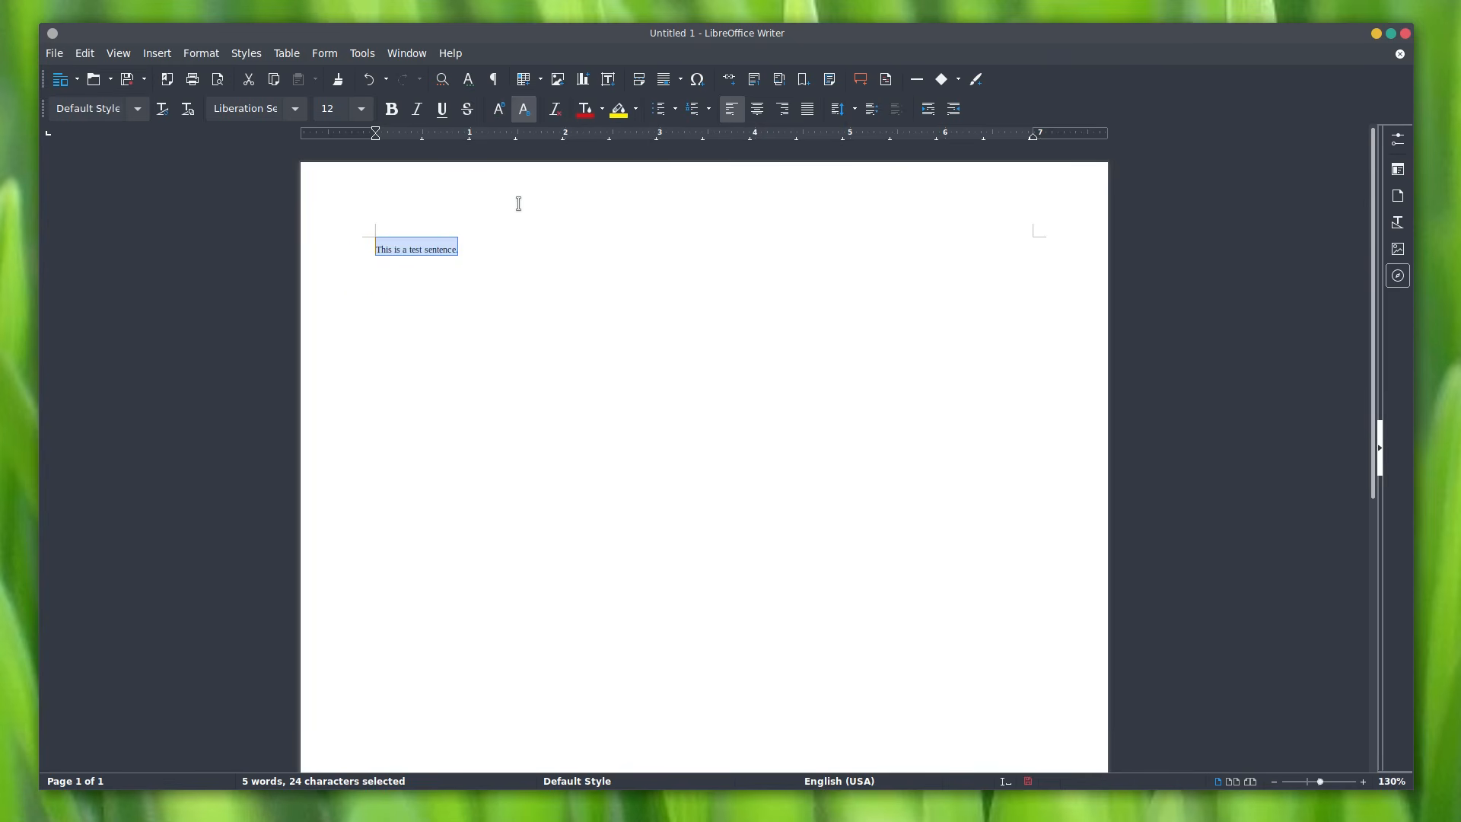
{"action": "key", "text": "ctrl+shift+b"}
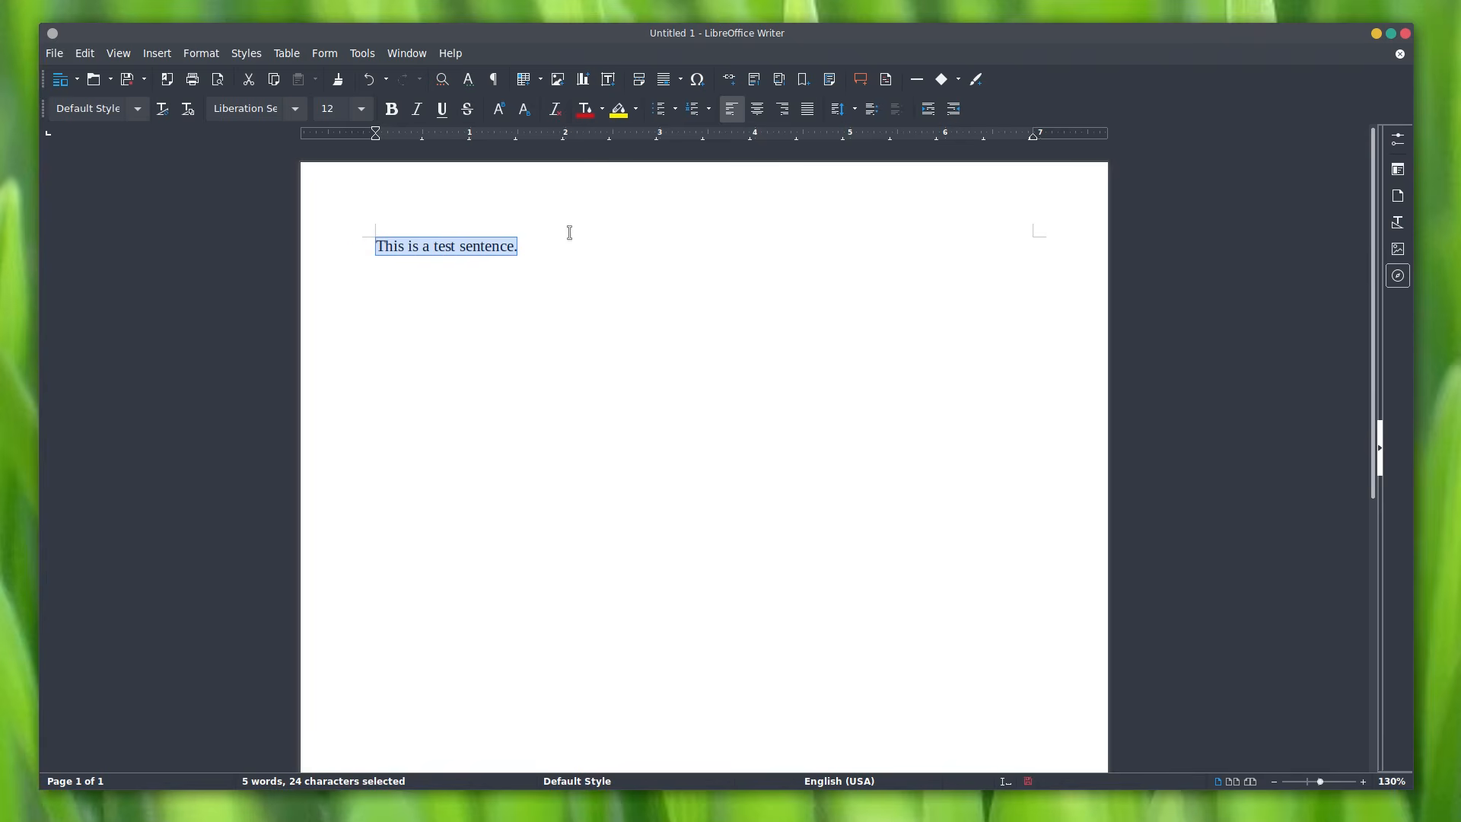
Step: Colour the sentence orange with a grey highlight, then clear the direct formatting
{"action": "left_click", "coordinate": [602, 111]}
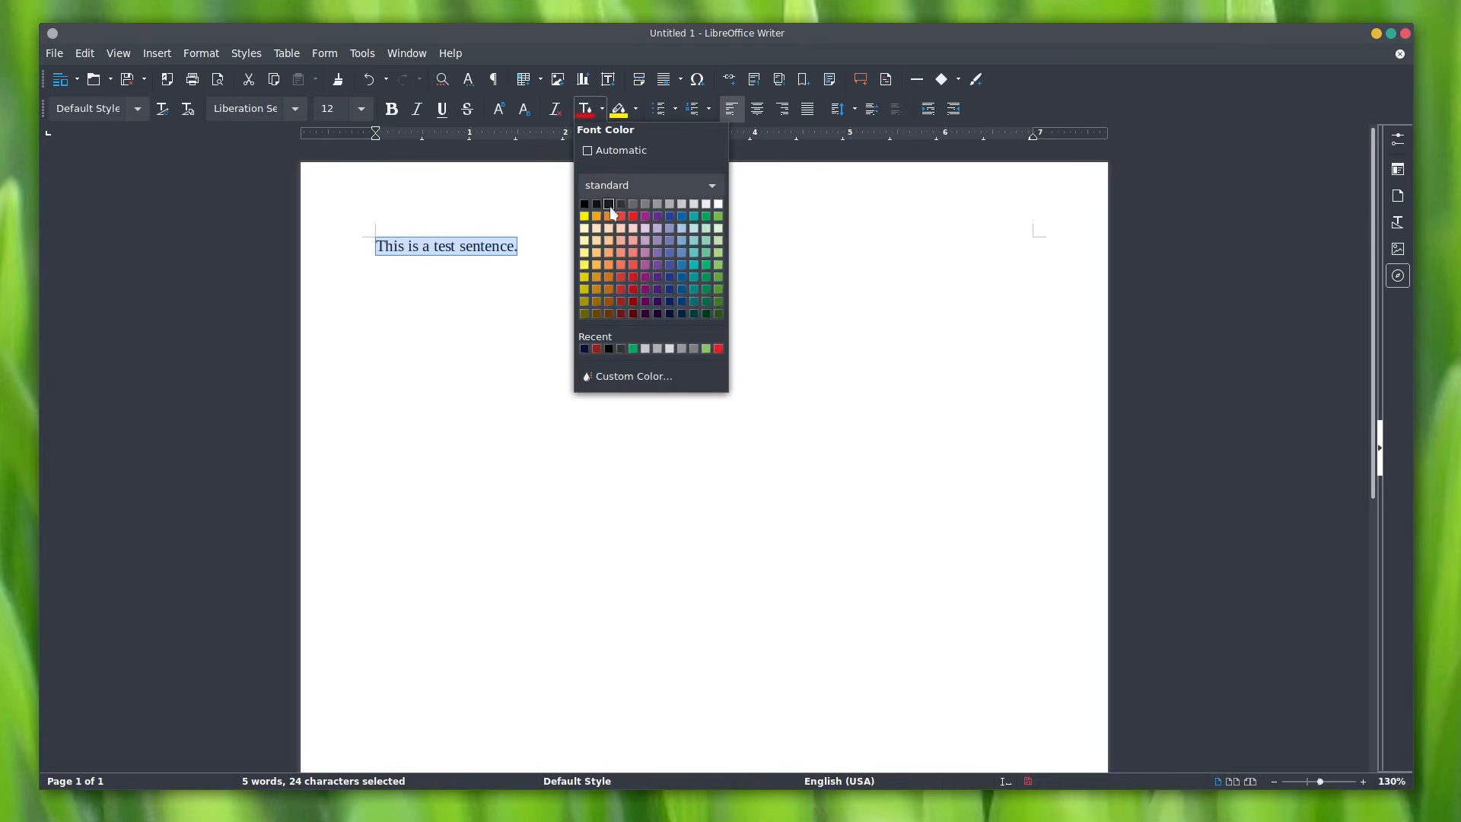
{"action": "left_click", "coordinate": [608, 265]}
{"action": "left_click", "coordinate": [636, 111]}
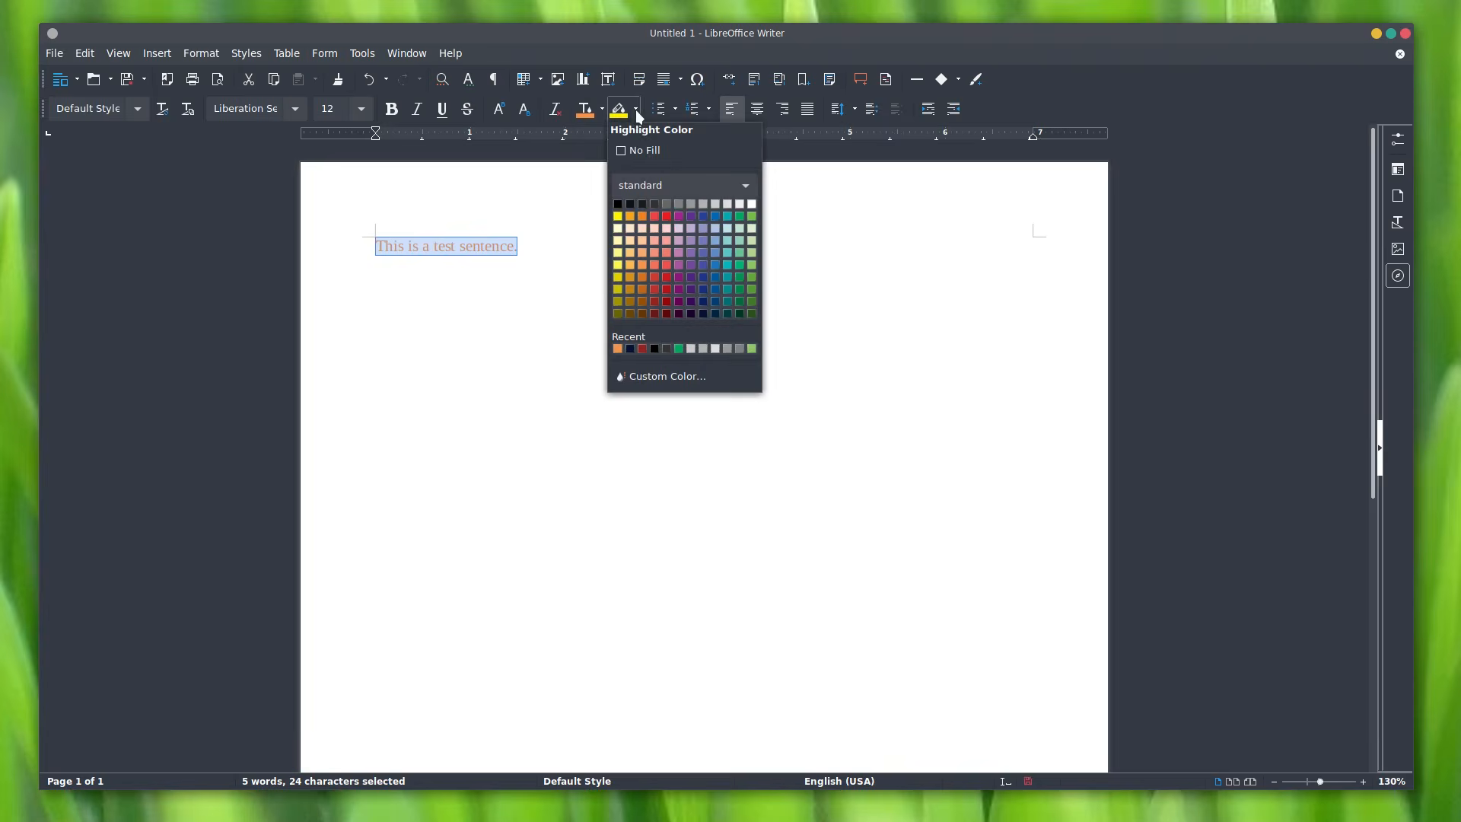
{"action": "left_click", "coordinate": [670, 204]}
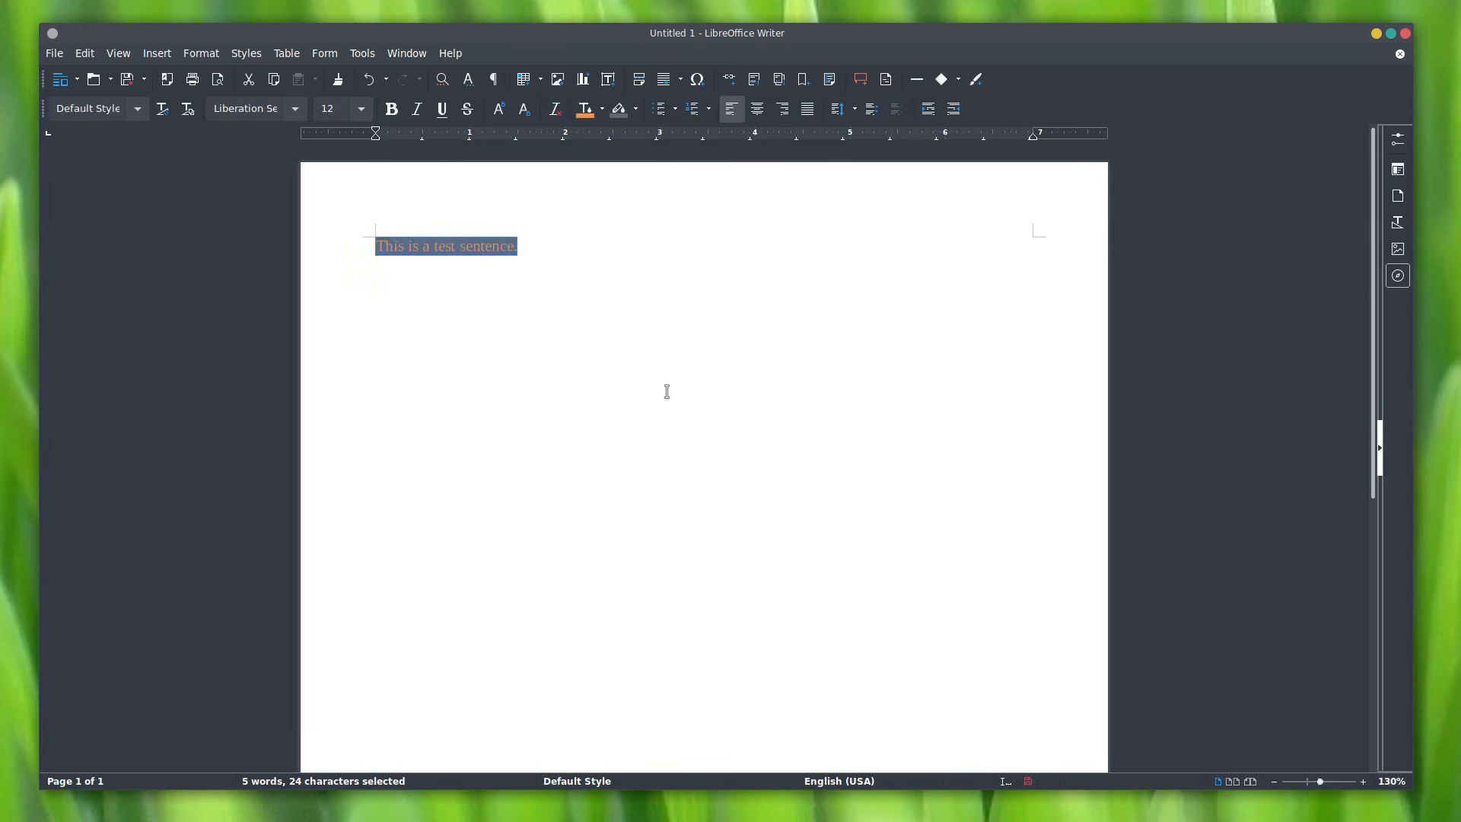
{"action": "left_click", "coordinate": [556, 115]}
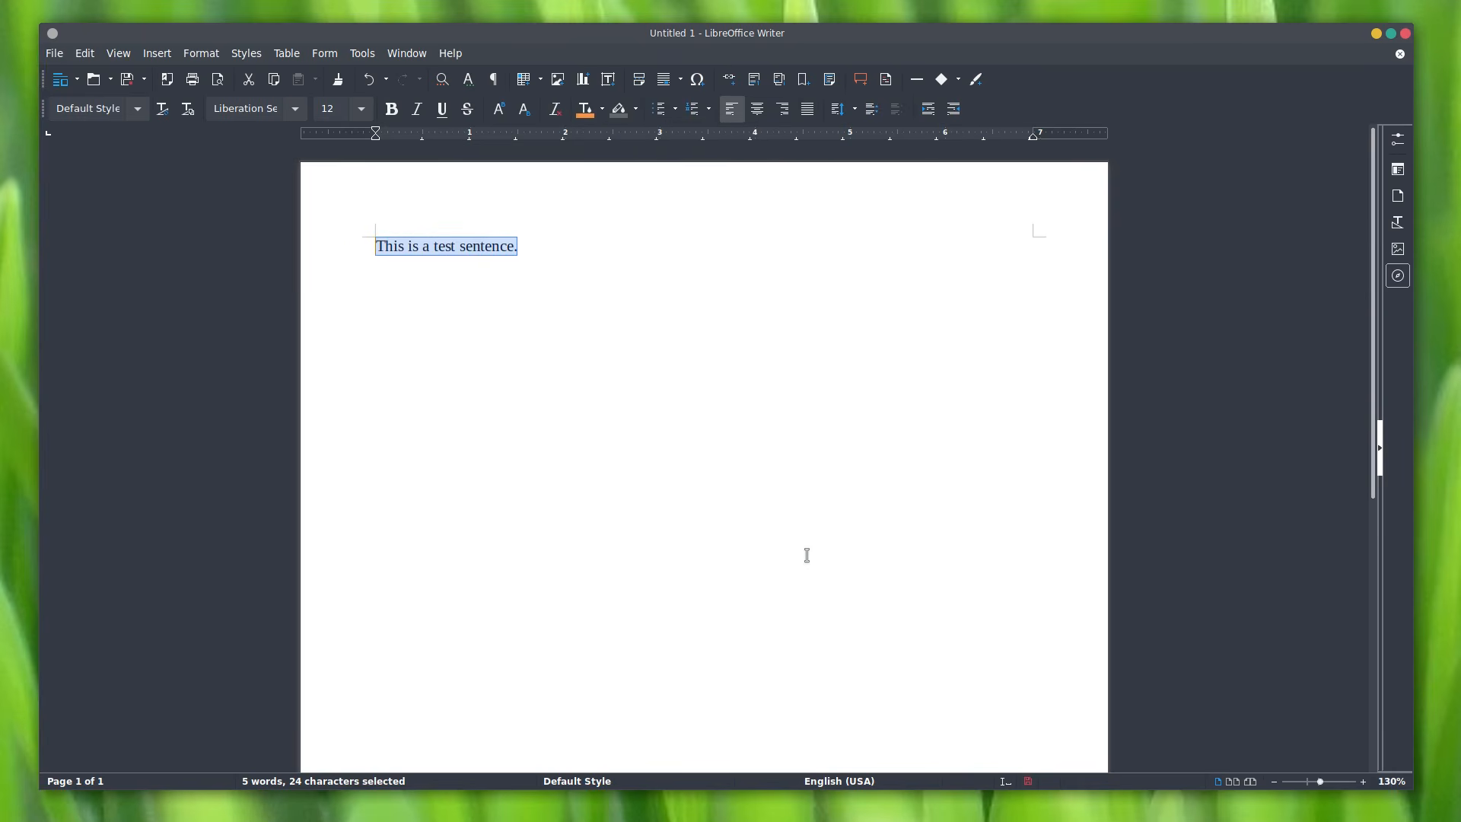
Step: Turn the sentence into a bulleted list and add the items 'Item 2' and 'Item 3, Level 2'
{"action": "left_click", "coordinate": [659, 114]}
{"action": "left_click", "coordinate": [666, 307]}
{"action": "key", "text": "Return"}
{"action": "type", "text": "Iten 2 "}
{"action": "type", "text": "Item"}
{"action": "key", "text": "Delete"}
{"action": "type", "text": "mten"}
{"action": "key", "text": "BackSpace"}
{"action": "type", "text": "m 3, Level 2"}
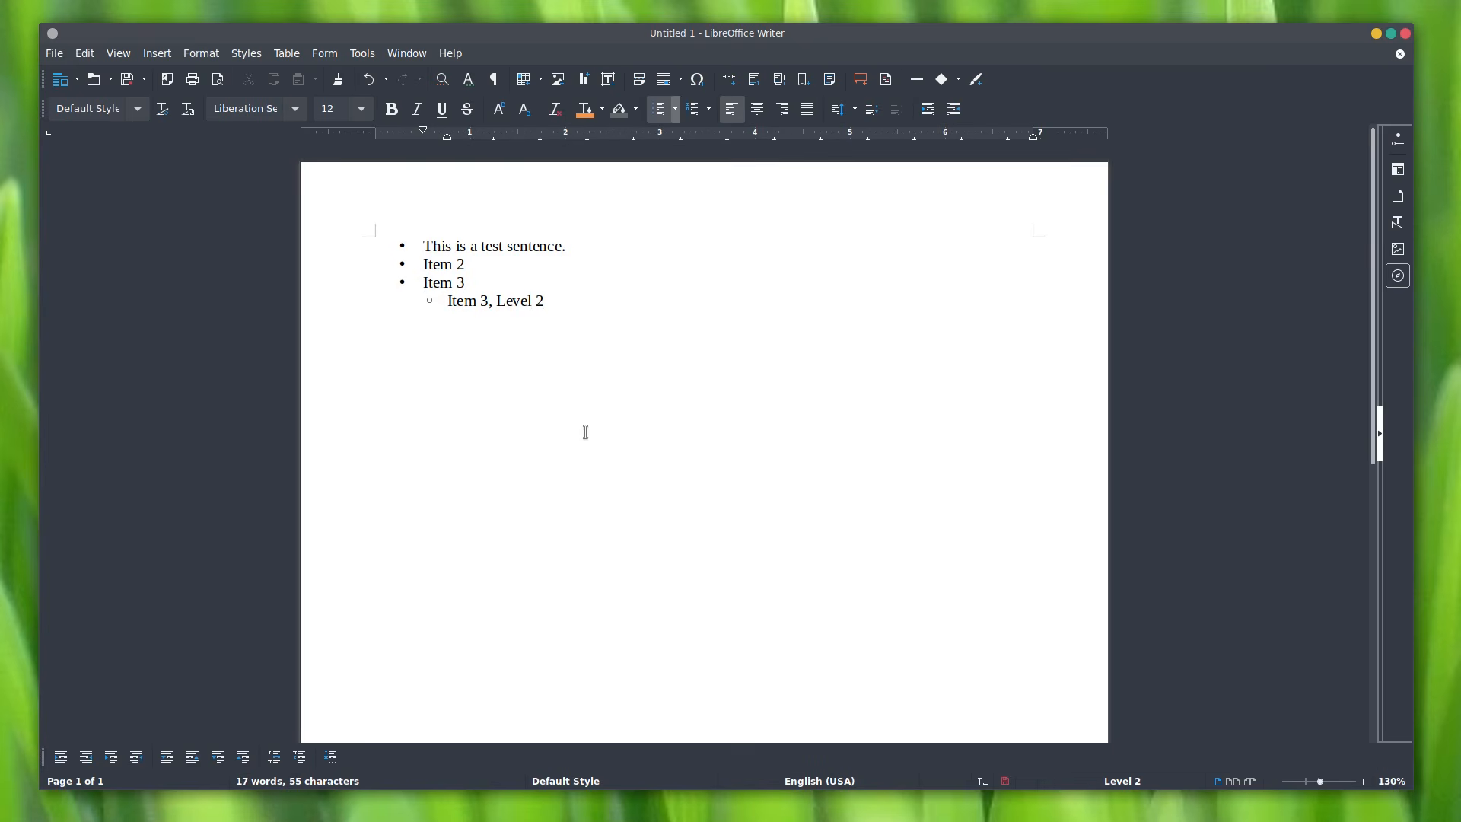
Step: Customize the level-1 bullet character to the per mille sign ‰
{"action": "left_click", "coordinate": [675, 109]}
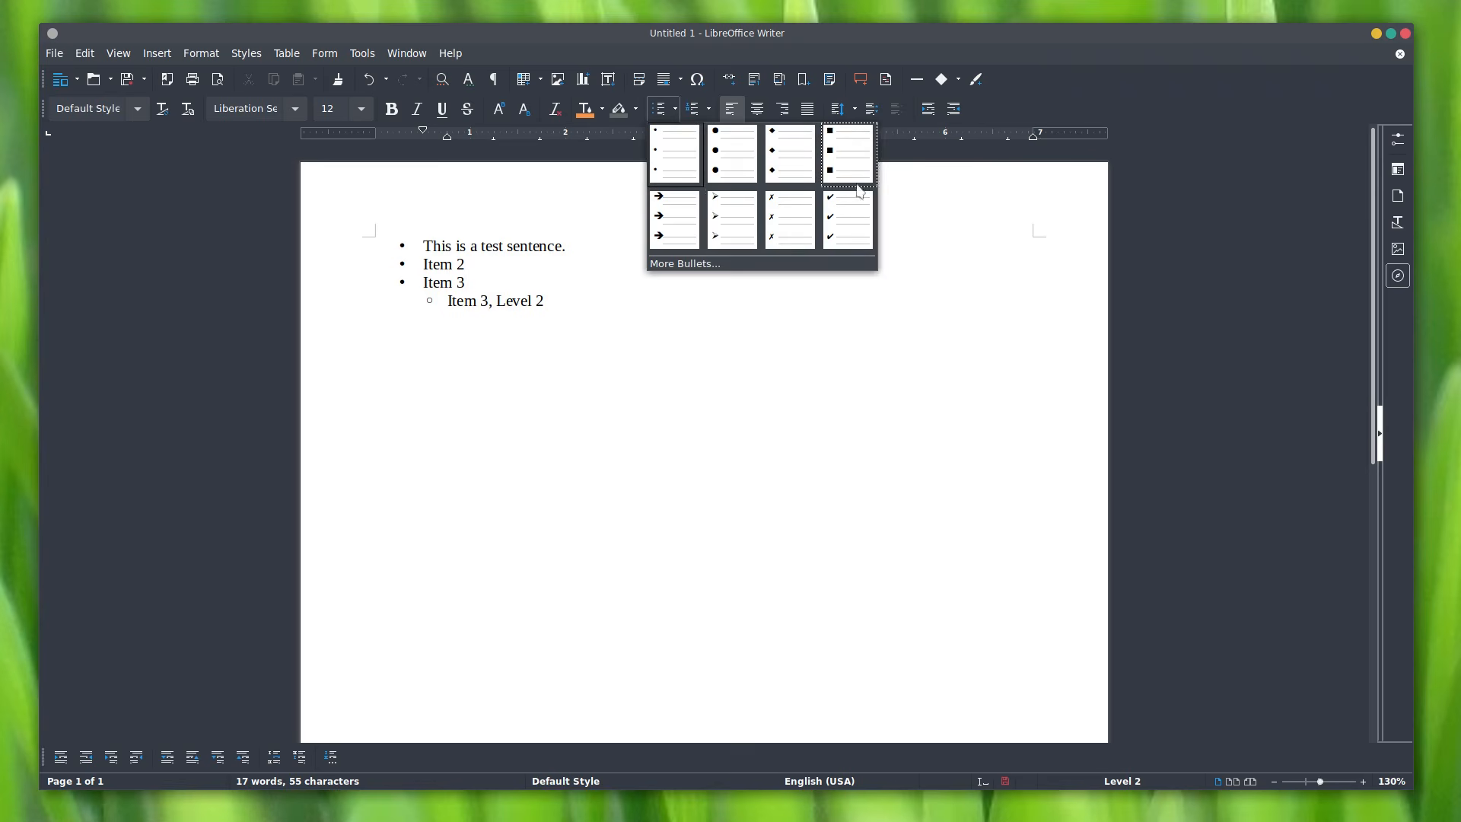
{"action": "left_click", "coordinate": [685, 263]}
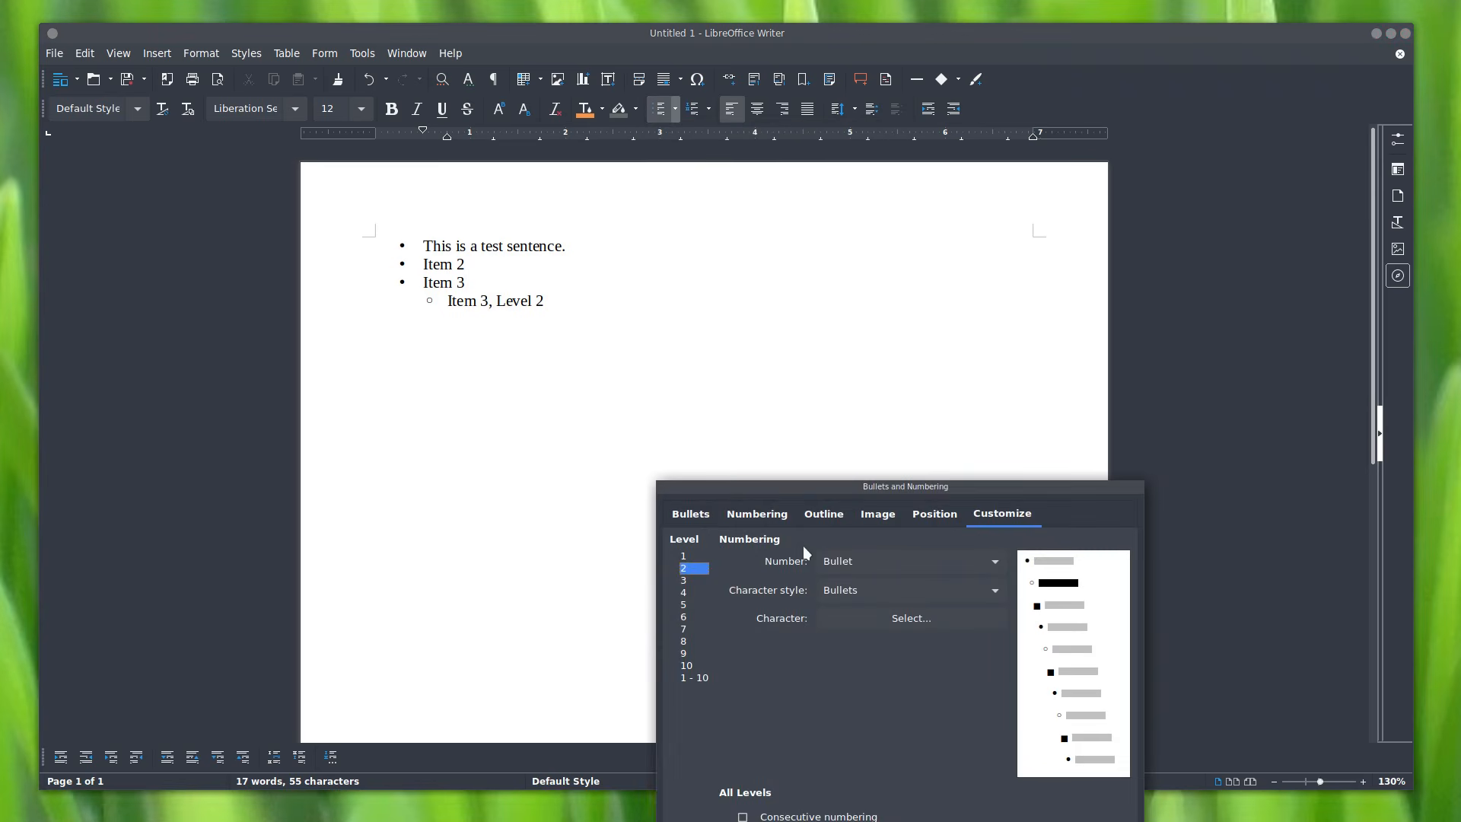
{"action": "left_click_drag", "start_coordinate": [793, 491], "coordinate": [740, 327]}
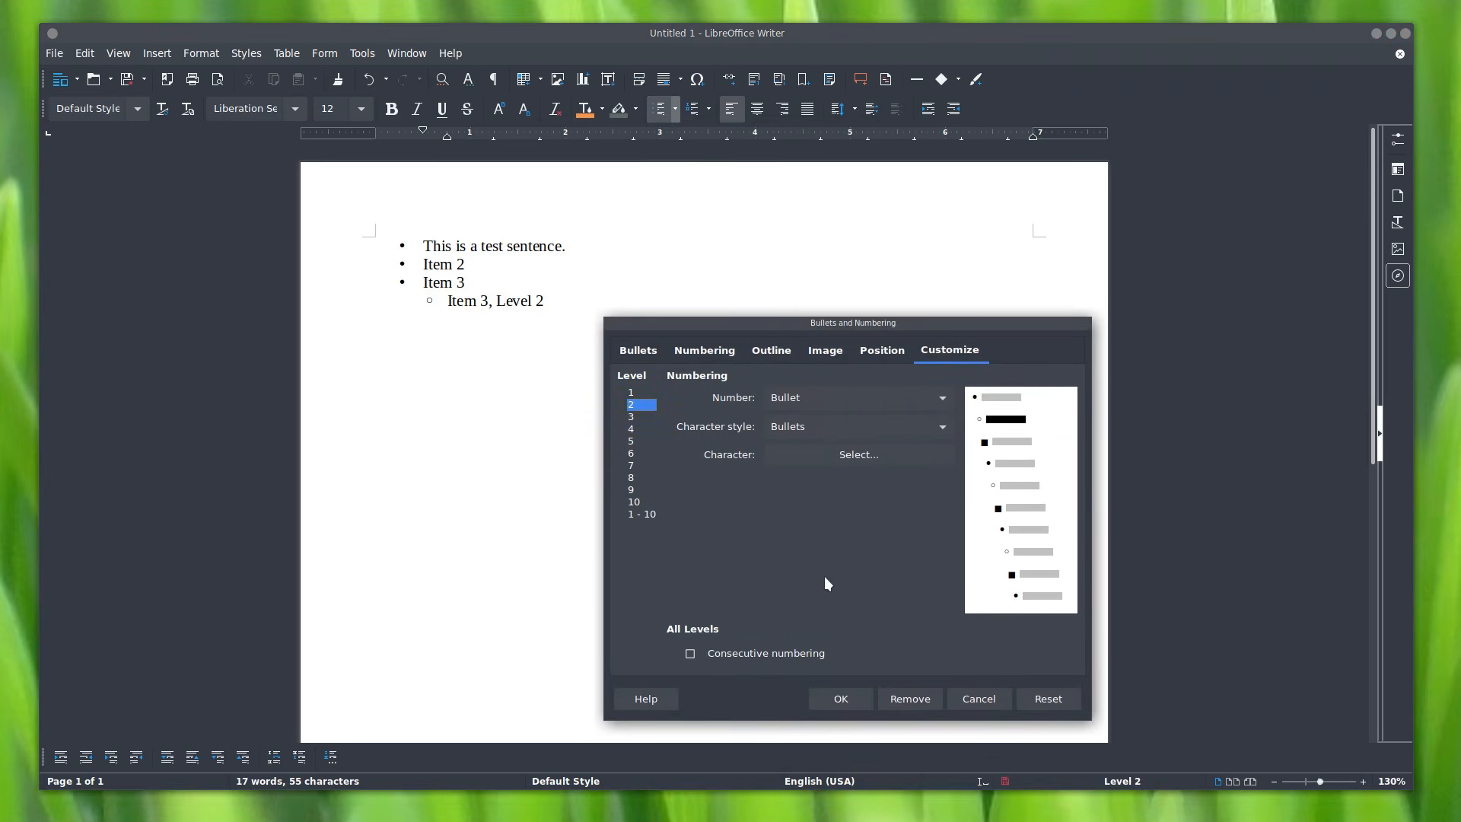
{"action": "left_click", "coordinate": [633, 394]}
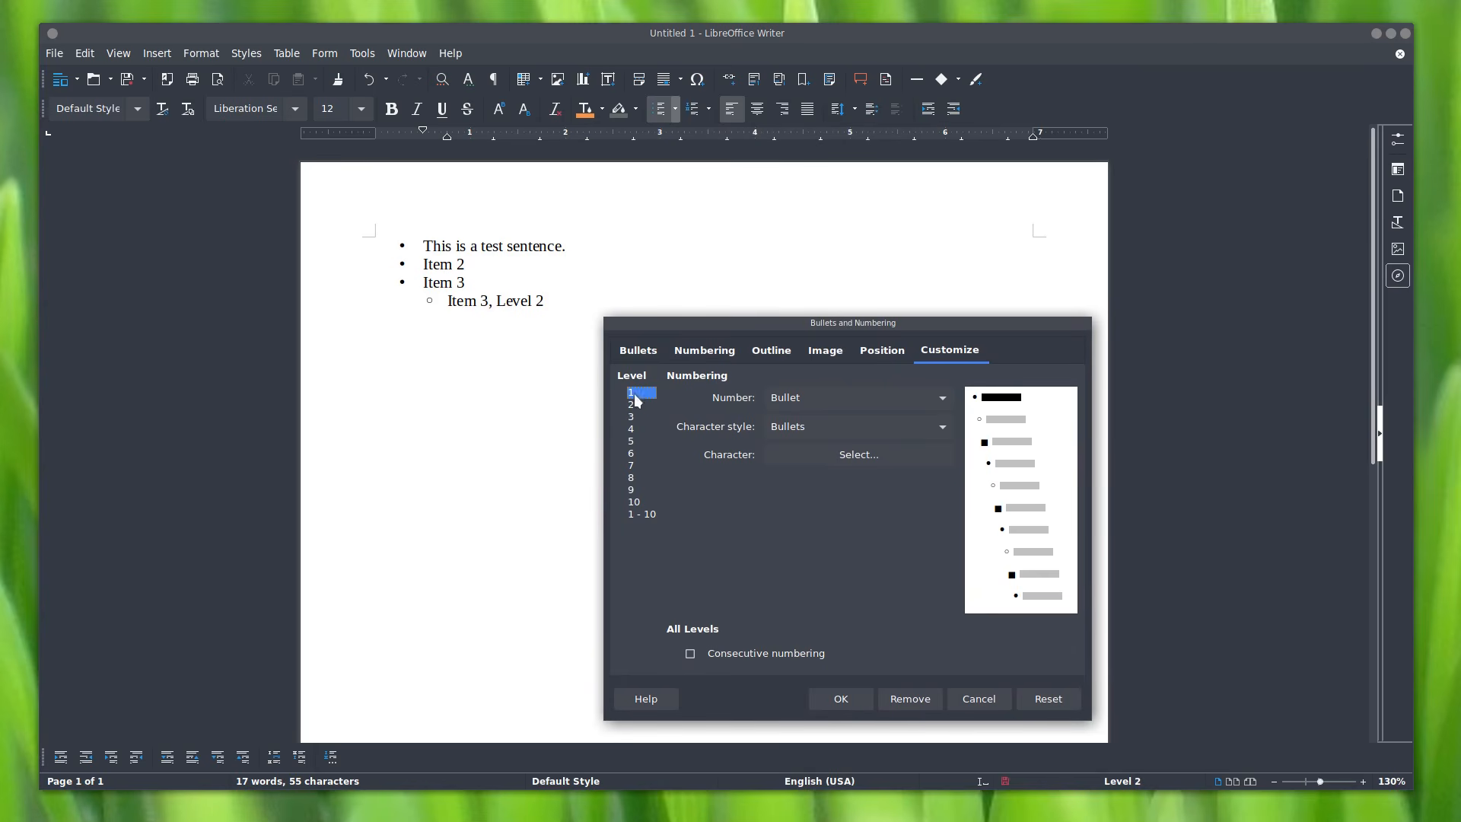
{"action": "left_click", "coordinate": [810, 459]}
{"action": "left_click_drag", "start_coordinate": [902, 479], "coordinate": [923, 256]}
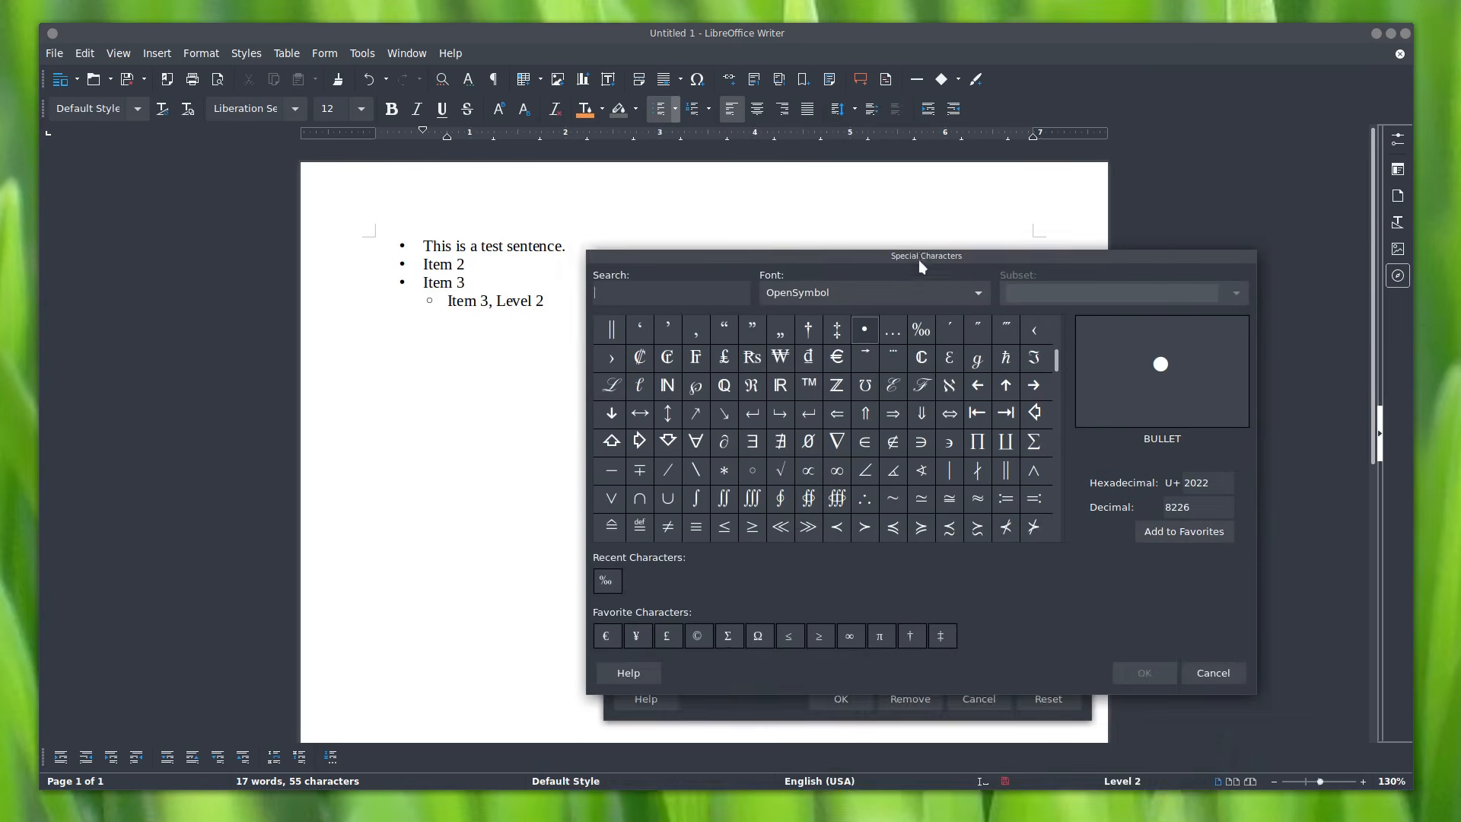
{"action": "left_click", "coordinate": [919, 330]}
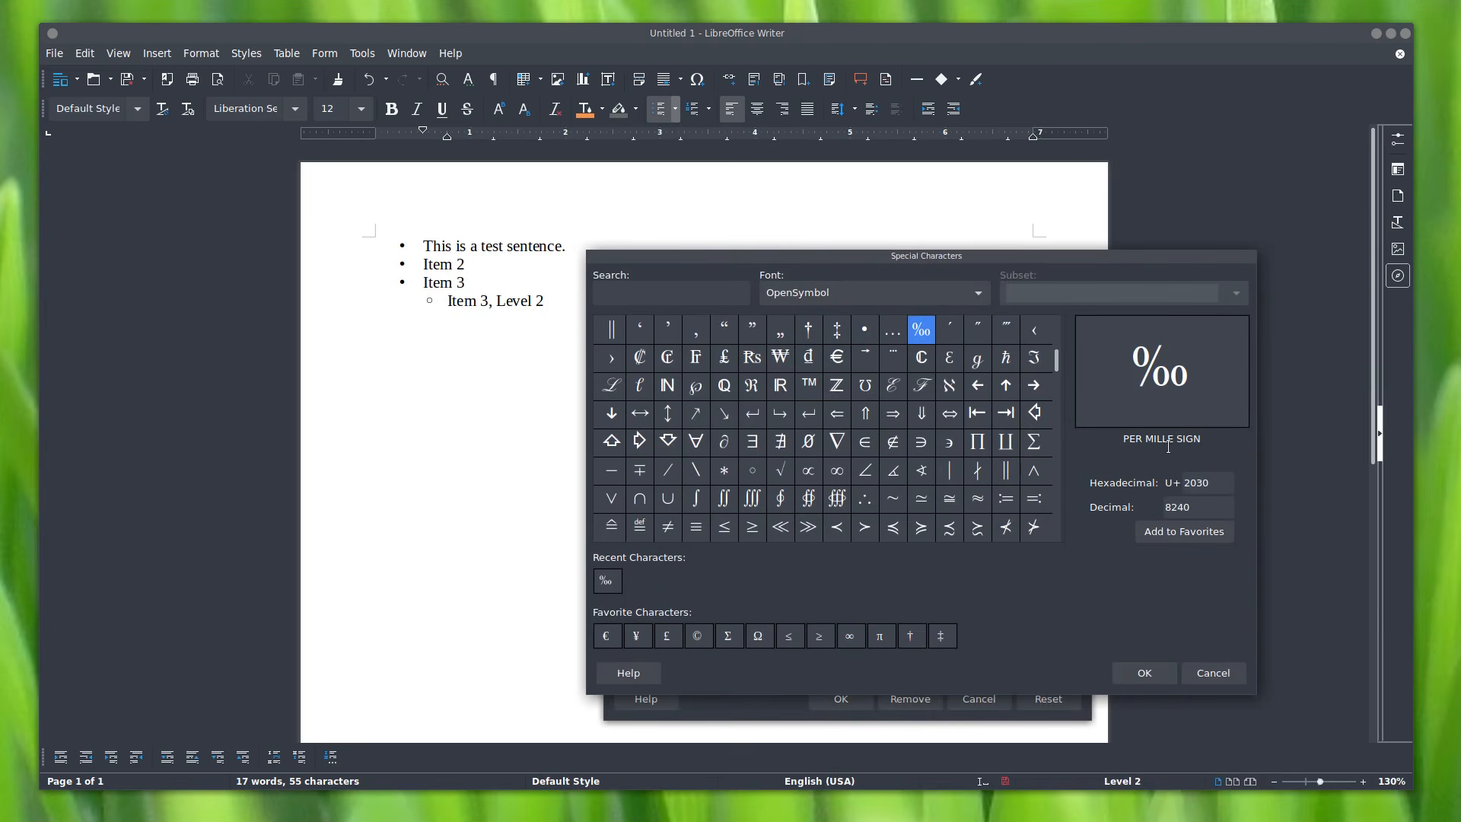
{"action": "left_click", "coordinate": [1142, 672]}
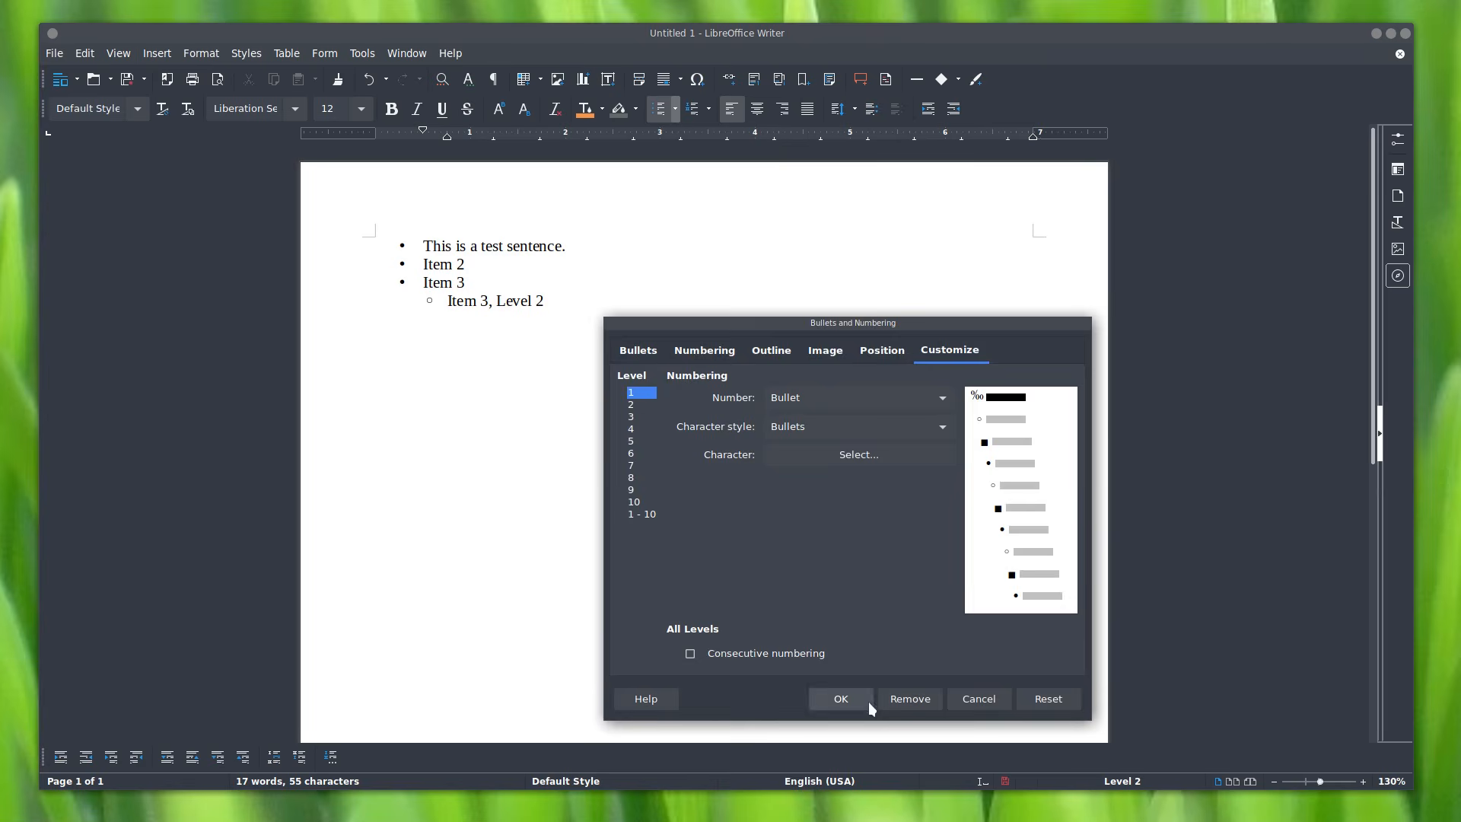
{"action": "left_click", "coordinate": [848, 697]}
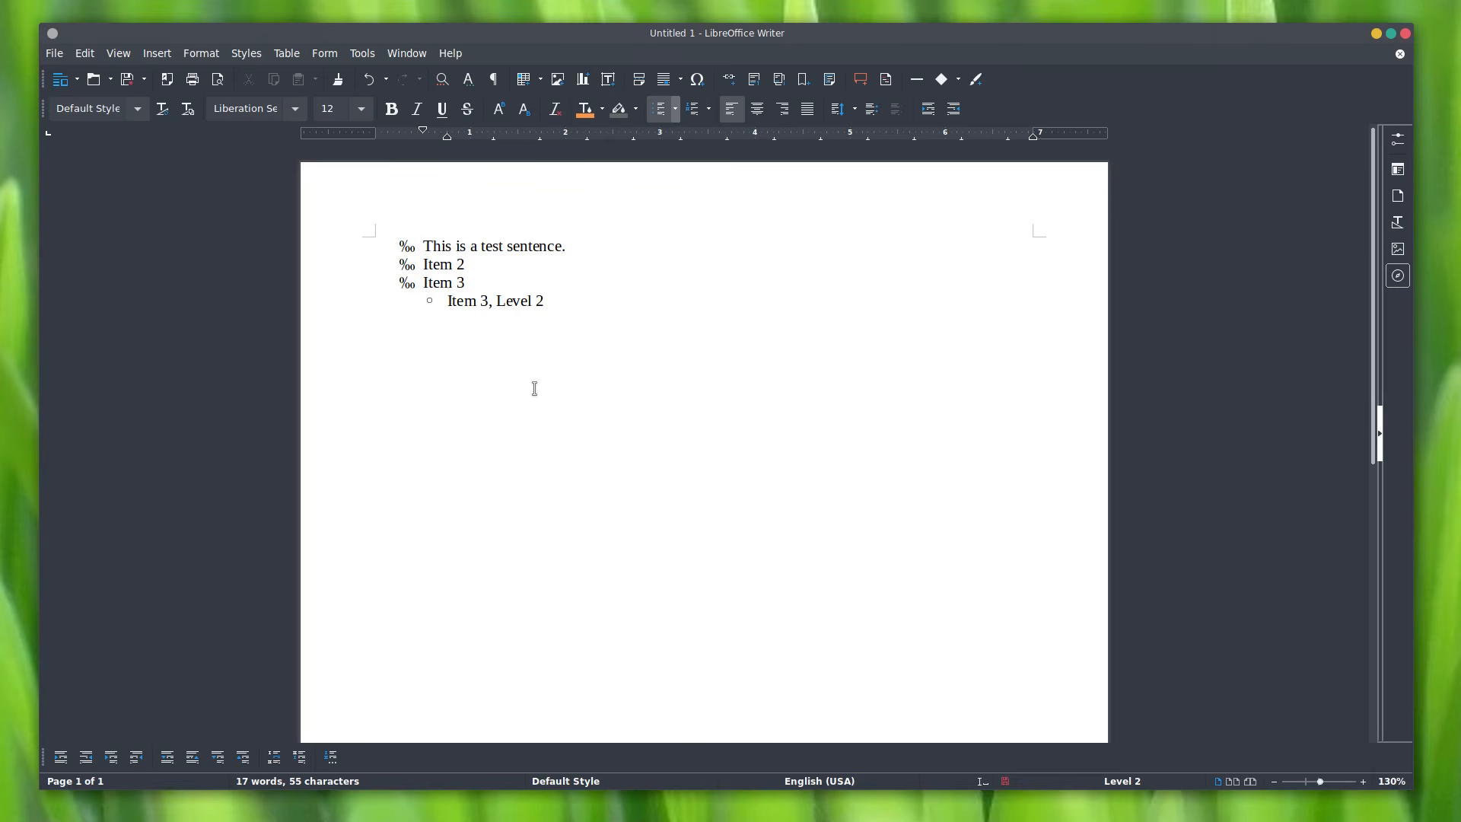
{"action": "left_click", "coordinate": [675, 109]}
Step: Close the bullet settings and switch the whole list to numbering
{"action": "left_click", "coordinate": [695, 264]}
{"action": "left_click_drag", "start_coordinate": [898, 494], "coordinate": [817, 229]}
{"action": "left_click", "coordinate": [810, 608]}
{"action": "left_click", "coordinate": [697, 108]}
{"action": "key", "text": "ctrl+a"}
{"action": "left_click", "coordinate": [694, 110]}
Step: Add 'test' sub-items after 'Item 3, Level 2' and end on an empty top-level item
{"action": "left_click", "coordinate": [607, 328]}
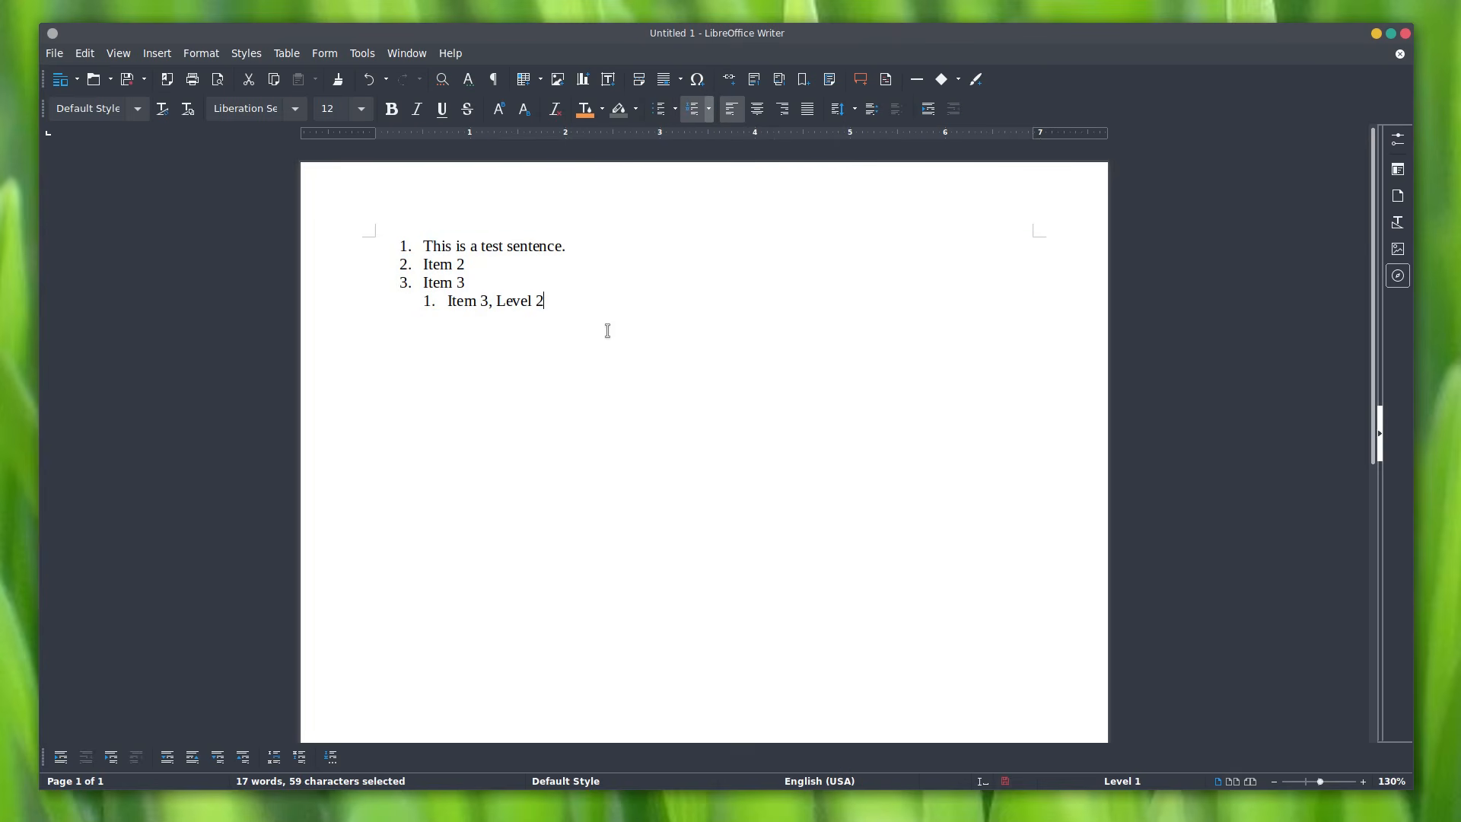
{"action": "key", "text": "Return"}
{"action": "type", "text": "test"}
{"action": "key", "text": "Return"}
{"action": "type", "text": "test"}
{"action": "key", "text": "Return"}
{"action": "key", "text": "Tab"}
{"action": "type", "text": "test"}
{"action": "key", "text": "Return"}
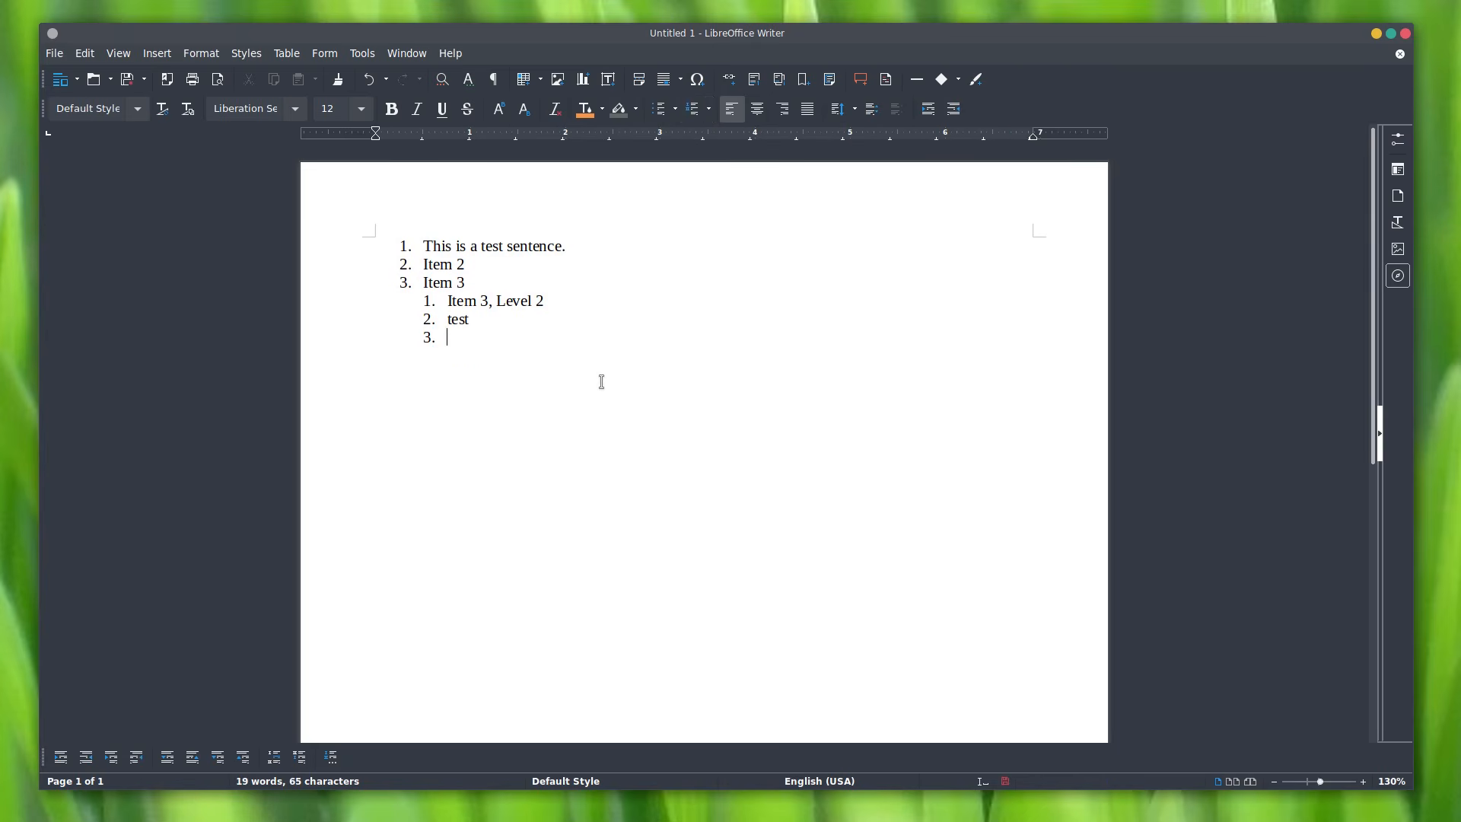
{"action": "type", "text": "test"}
{"action": "key", "text": "Return"}
{"action": "key", "text": "shift+Tab"}
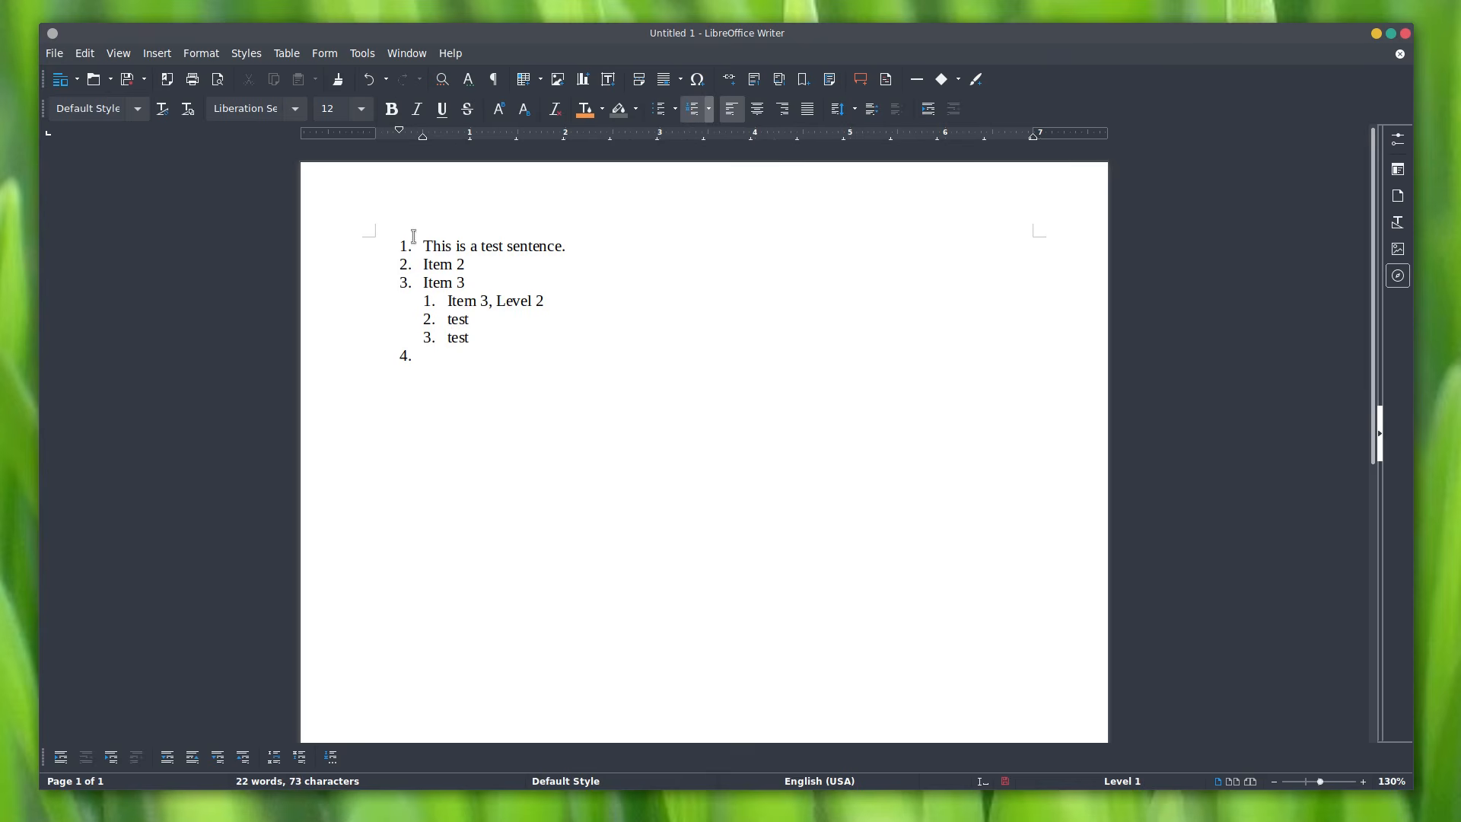
Step: Number the top level 1) 2) 3) and letter the level-2 items a) b) c)
{"action": "left_click", "coordinate": [709, 110]}
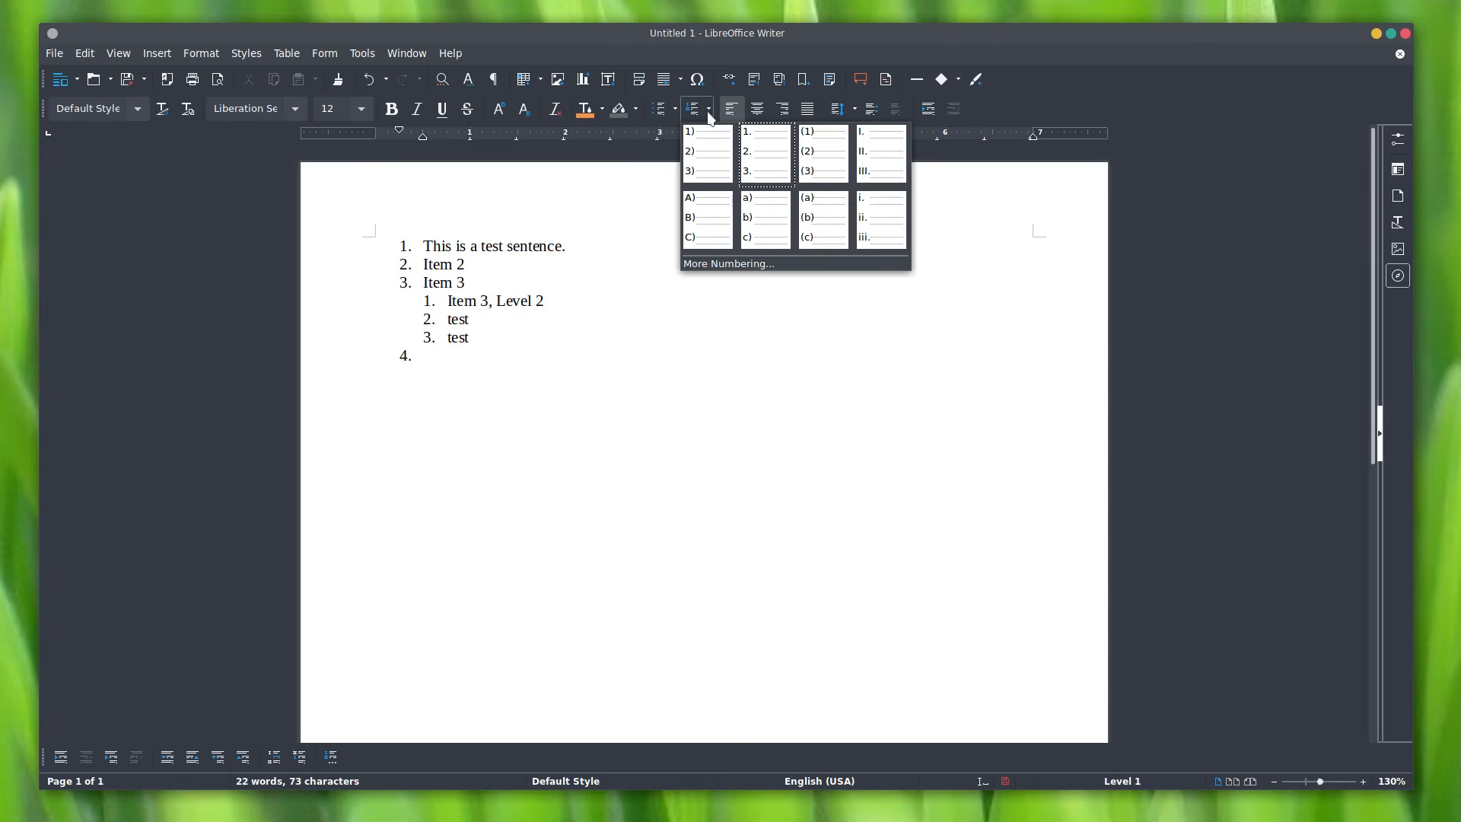
{"action": "left_click", "coordinate": [706, 161]}
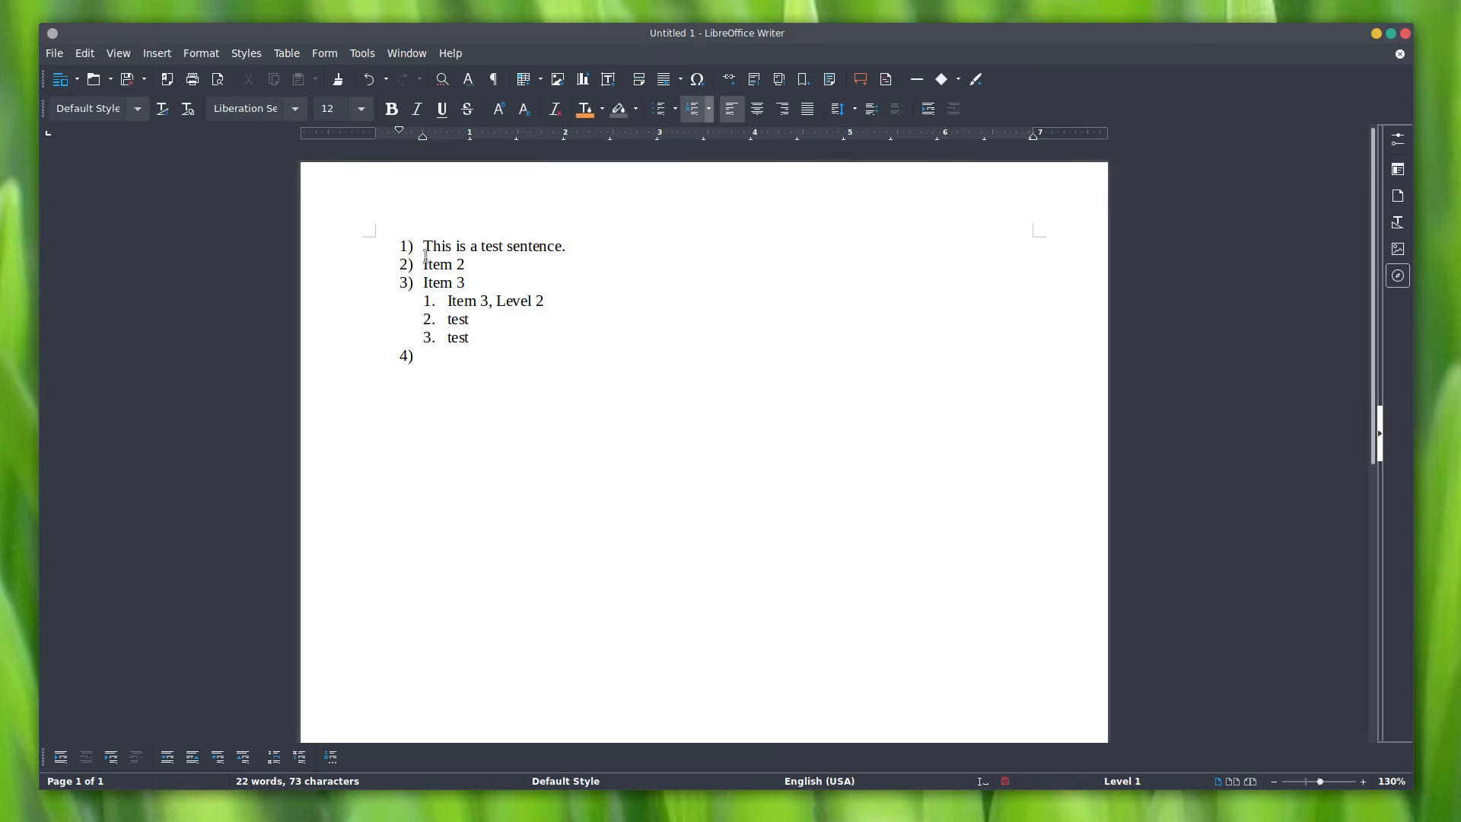
{"action": "left_click", "coordinate": [712, 111]}
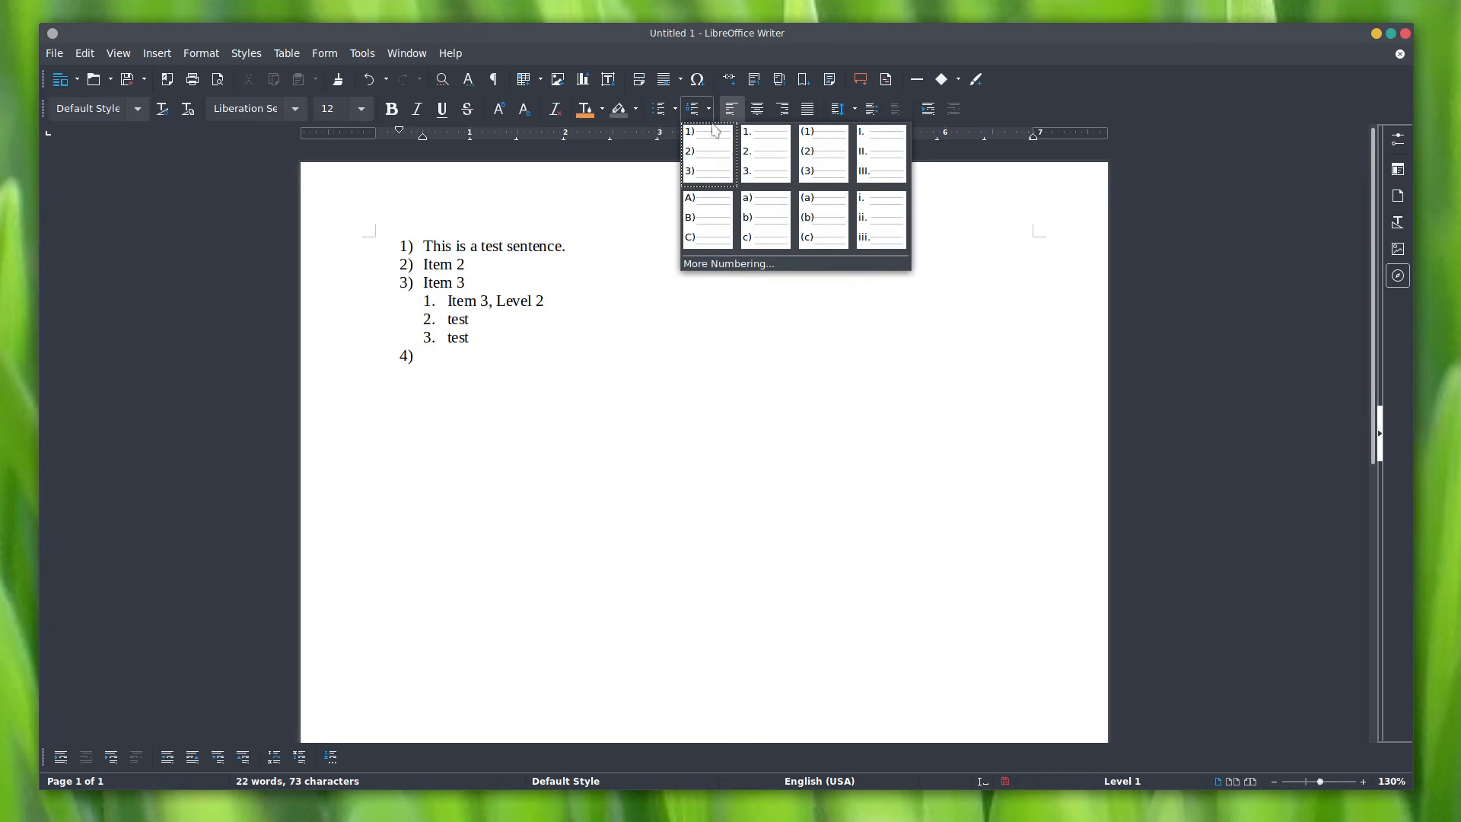
{"action": "left_click", "coordinate": [759, 221]}
{"action": "left_click", "coordinate": [710, 110]}
{"action": "left_click", "coordinate": [708, 162]}
{"action": "left_click", "coordinate": [449, 299]}
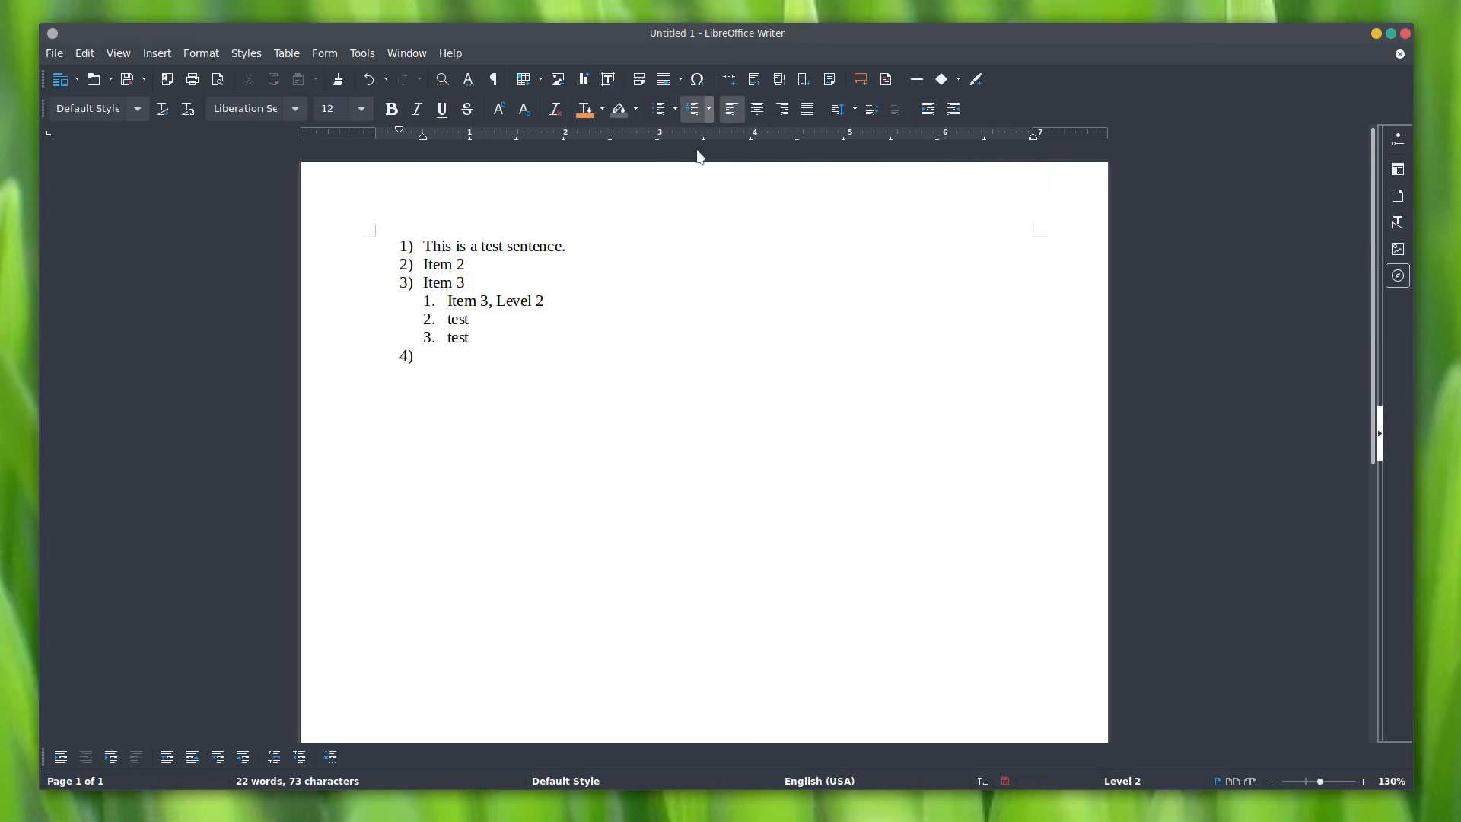
{"action": "left_click", "coordinate": [712, 111]}
{"action": "left_click", "coordinate": [753, 218]}
{"action": "left_click", "coordinate": [708, 108]}
Step: Give level 1 the 1, 2, 3 format with a ' -' separator after each number
{"action": "left_click", "coordinate": [753, 264]}
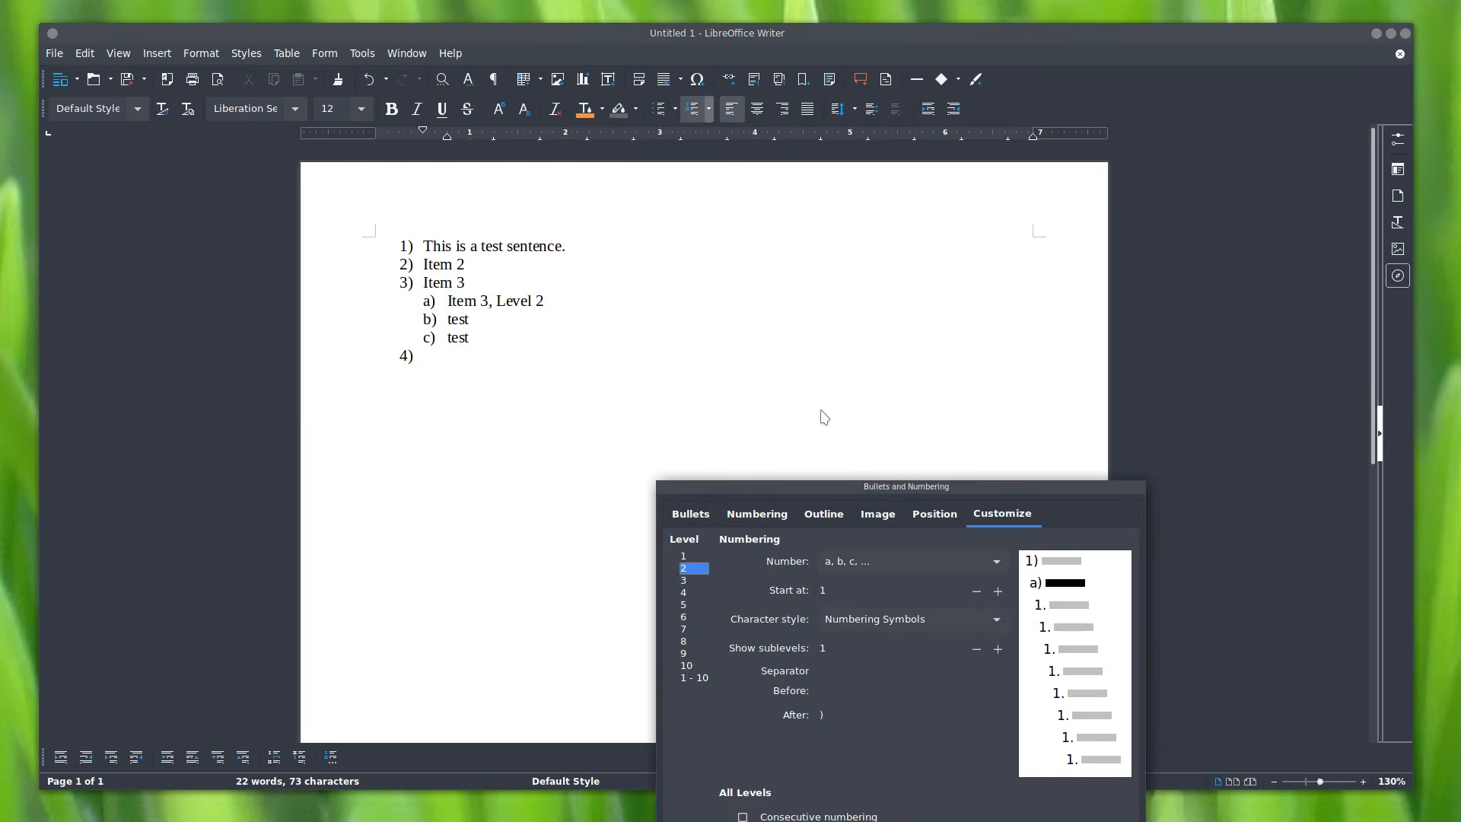
{"action": "left_click_drag", "start_coordinate": [869, 389], "coordinate": [846, 245]}
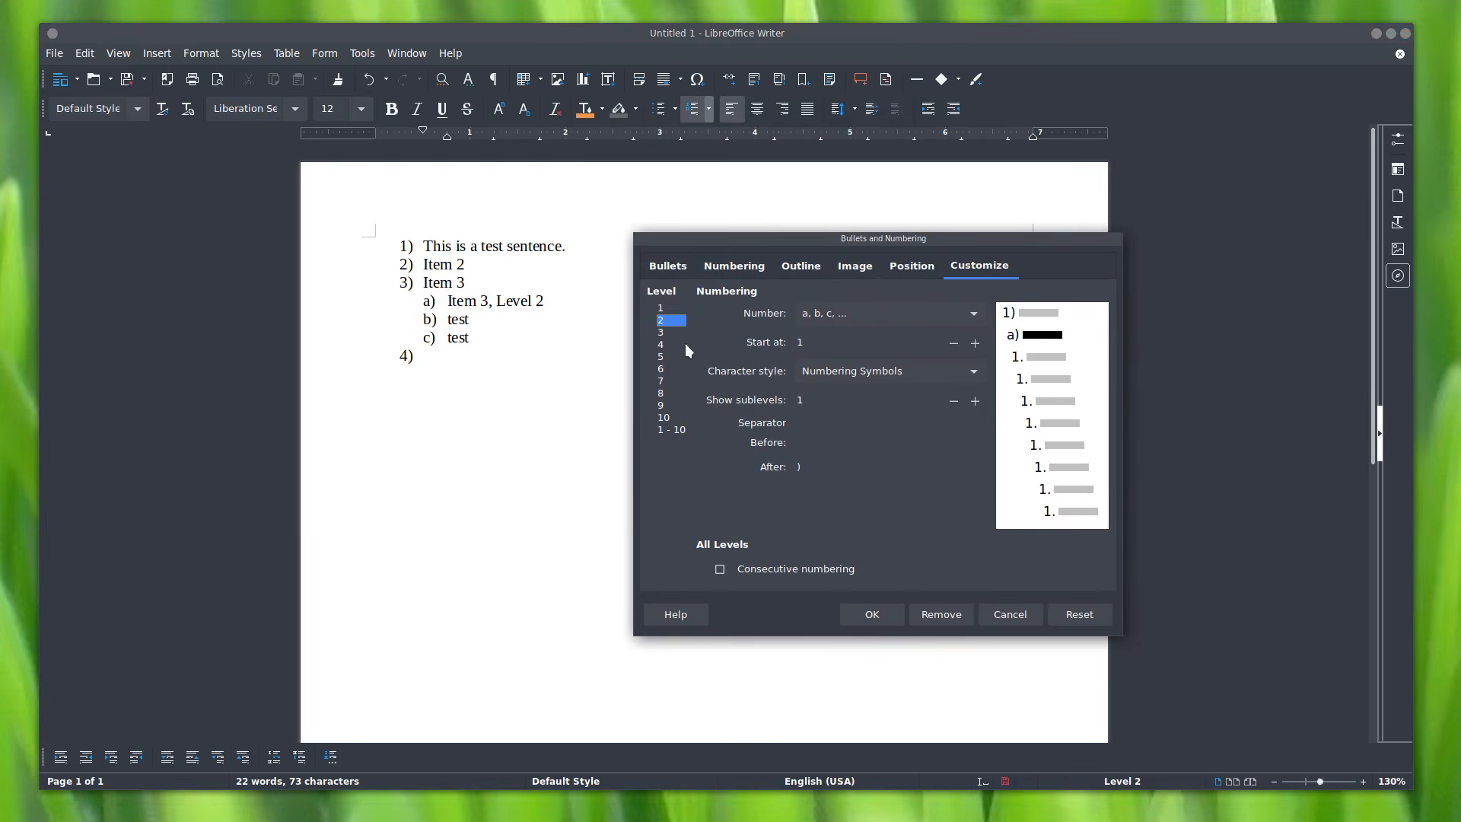
{"action": "left_click", "coordinate": [671, 332]}
{"action": "left_click", "coordinate": [671, 308]}
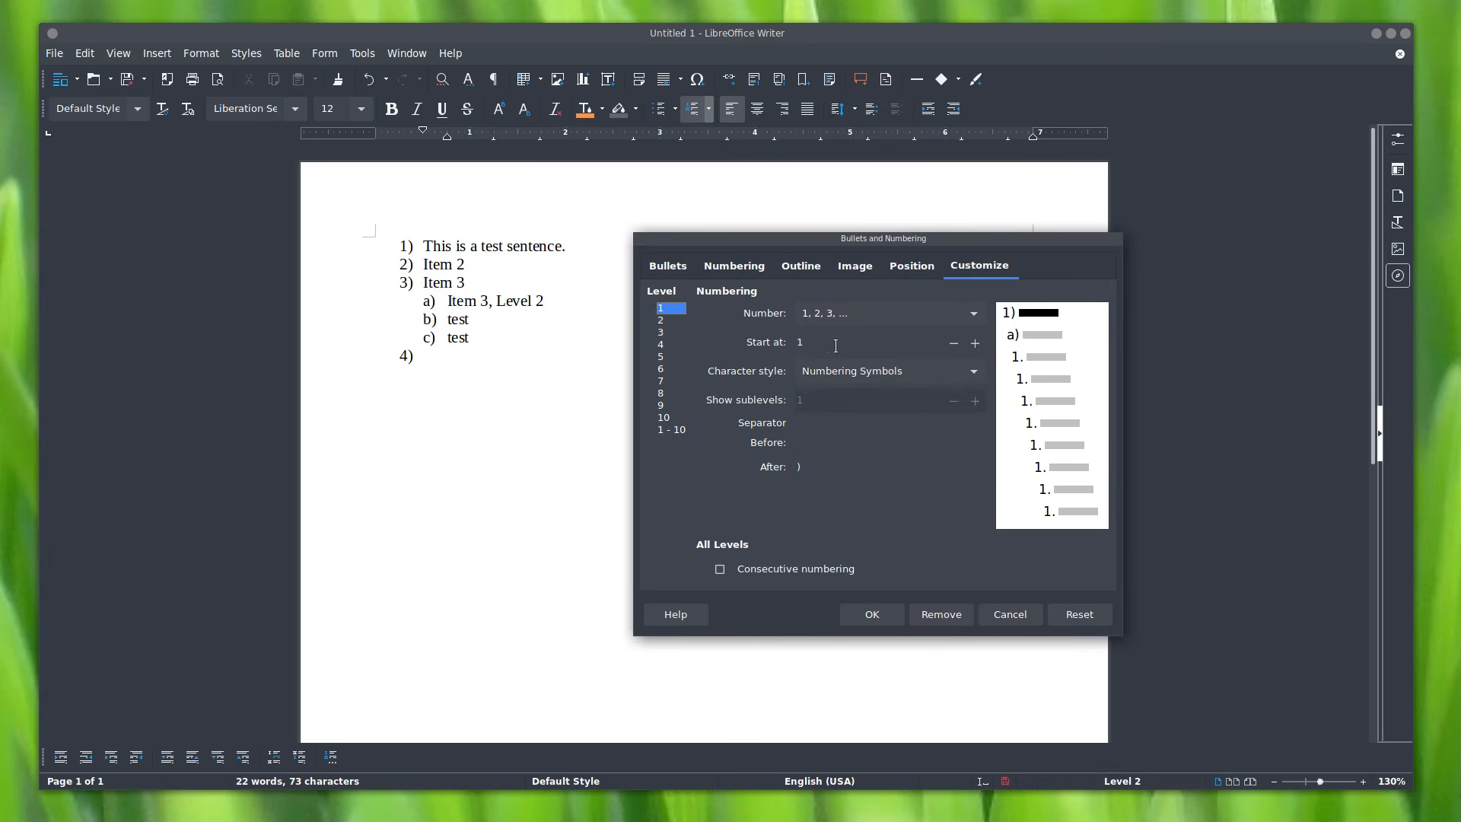
{"action": "left_click", "coordinate": [822, 313]}
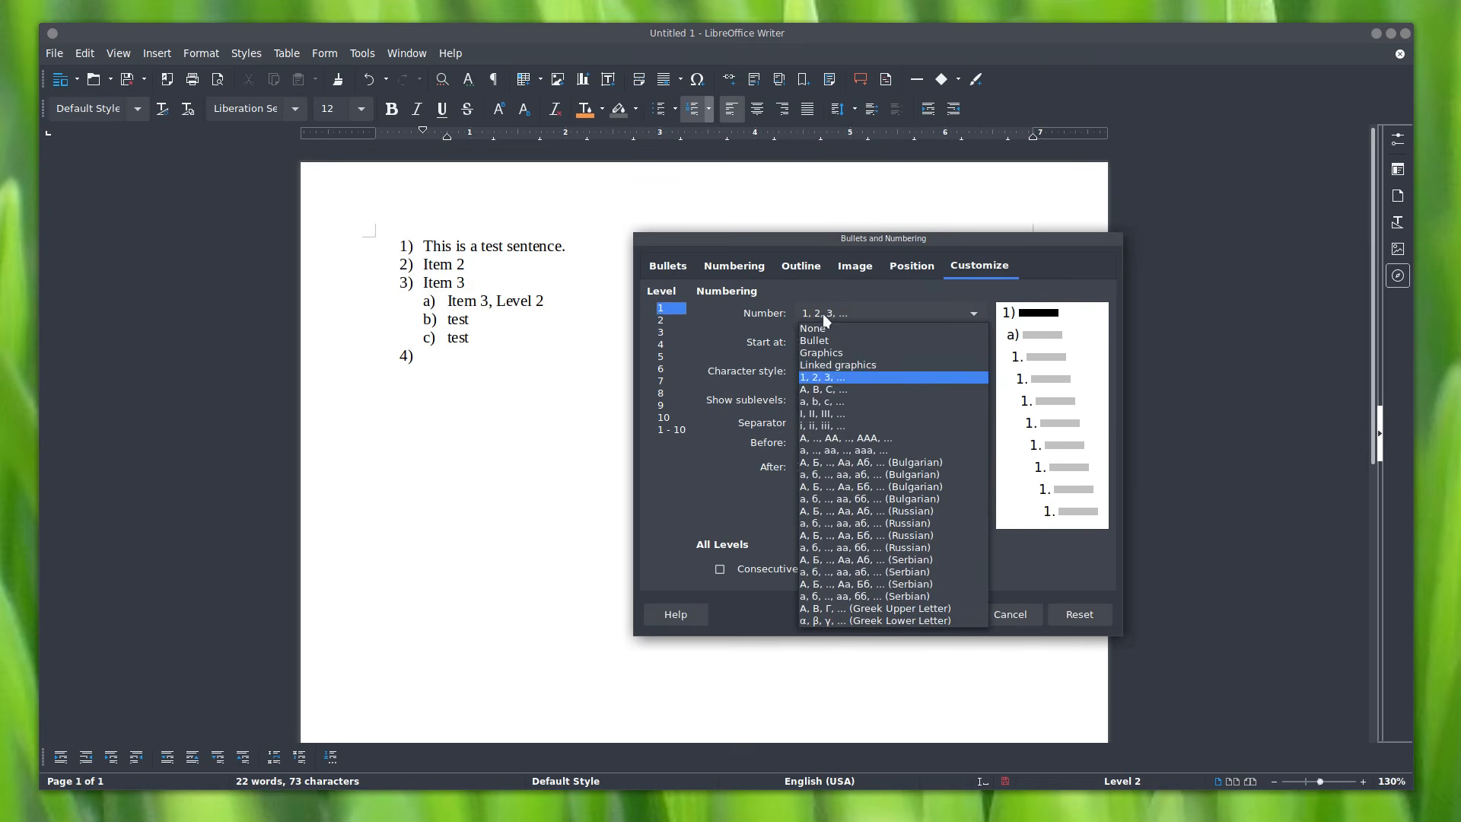
{"action": "left_click", "coordinate": [830, 377]}
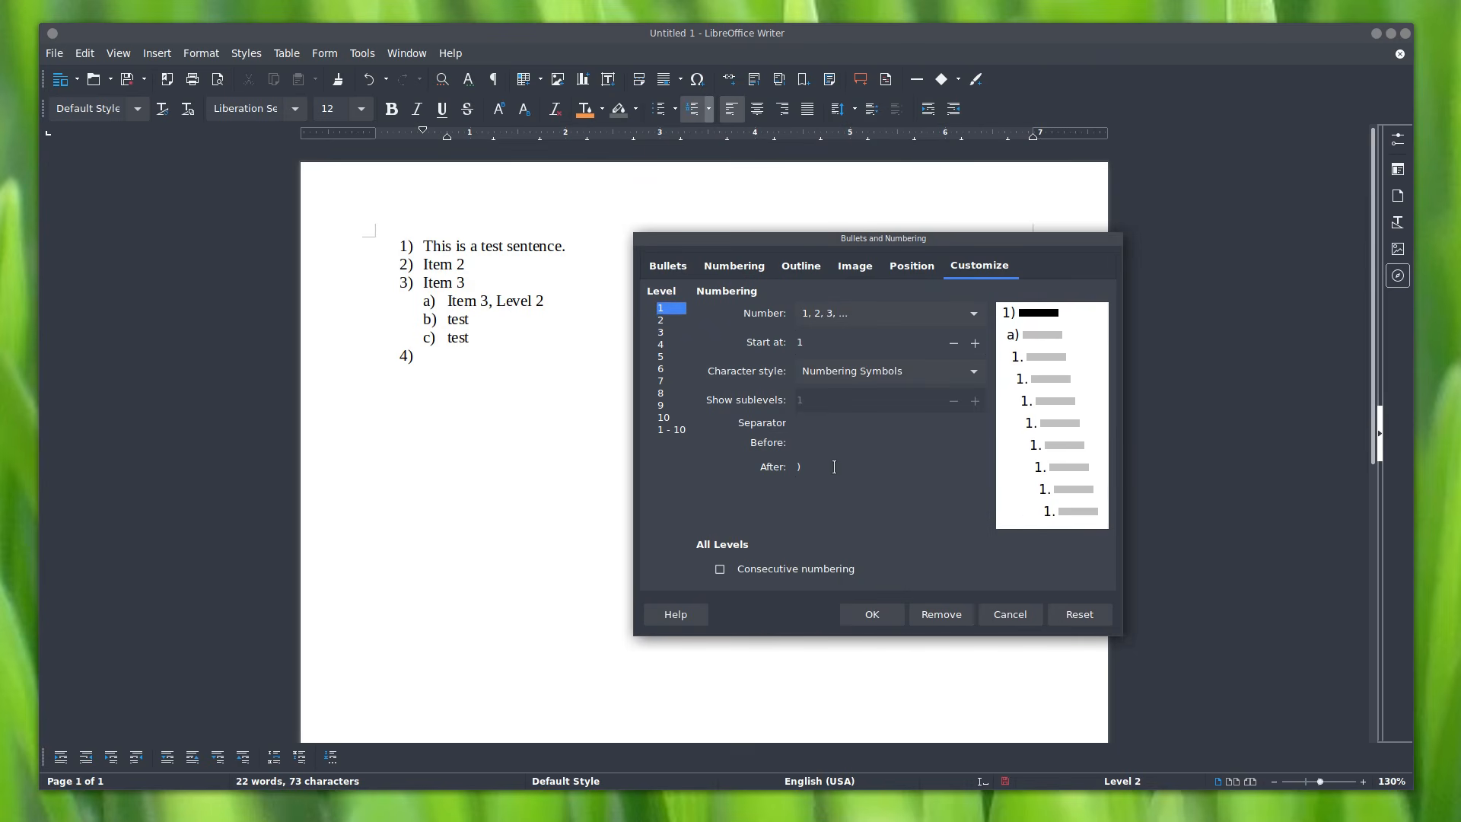
{"action": "type", "text": "-"}
{"action": "left_click", "coordinate": [869, 616]}
{"action": "key", "text": "ctrl+a"}
Step: Delete the list and reset the empty paragraph to Default Style
{"action": "key", "text": "Delete"}
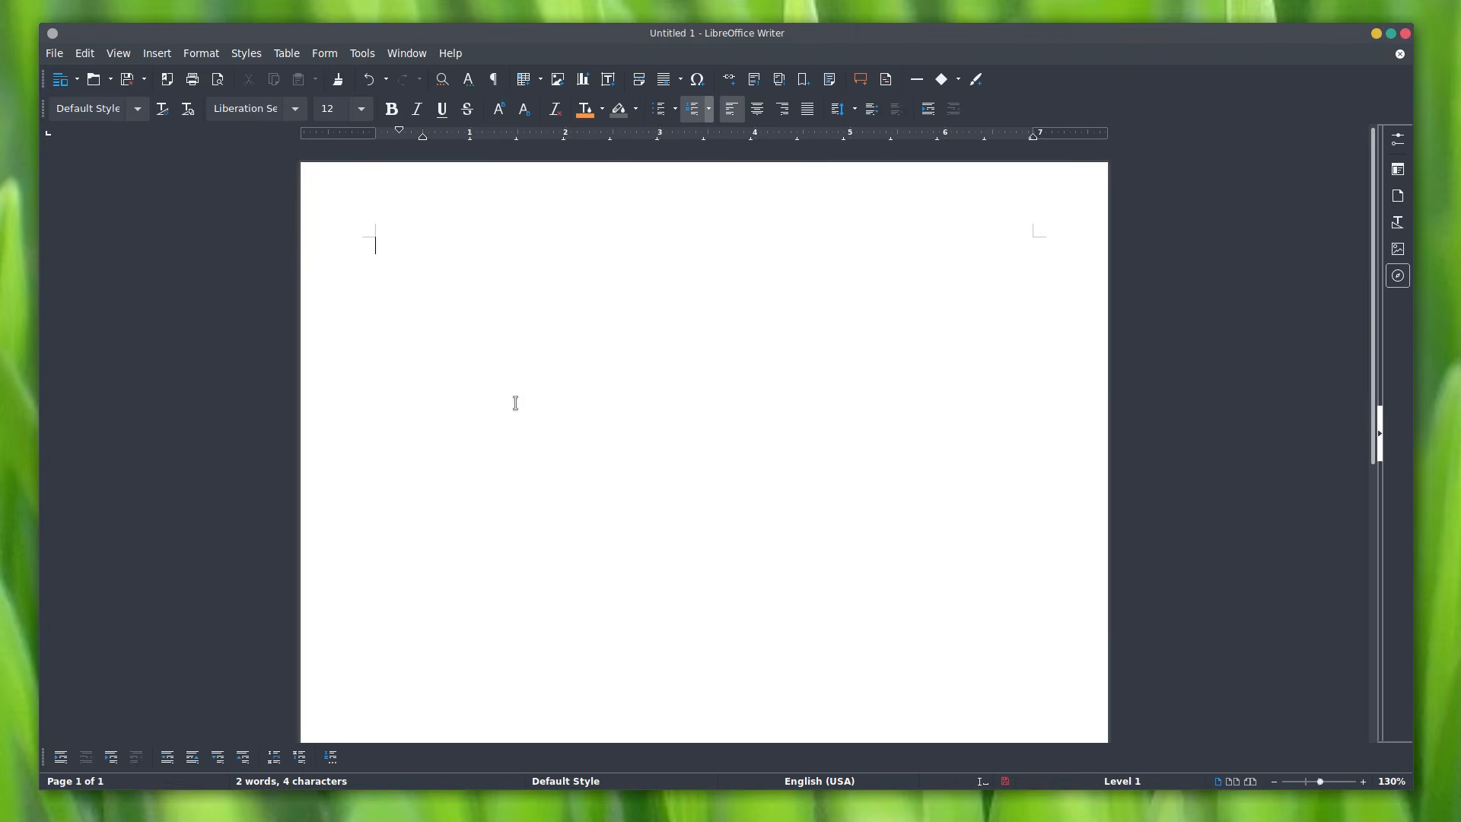
{"action": "key", "text": "BackSpace"}
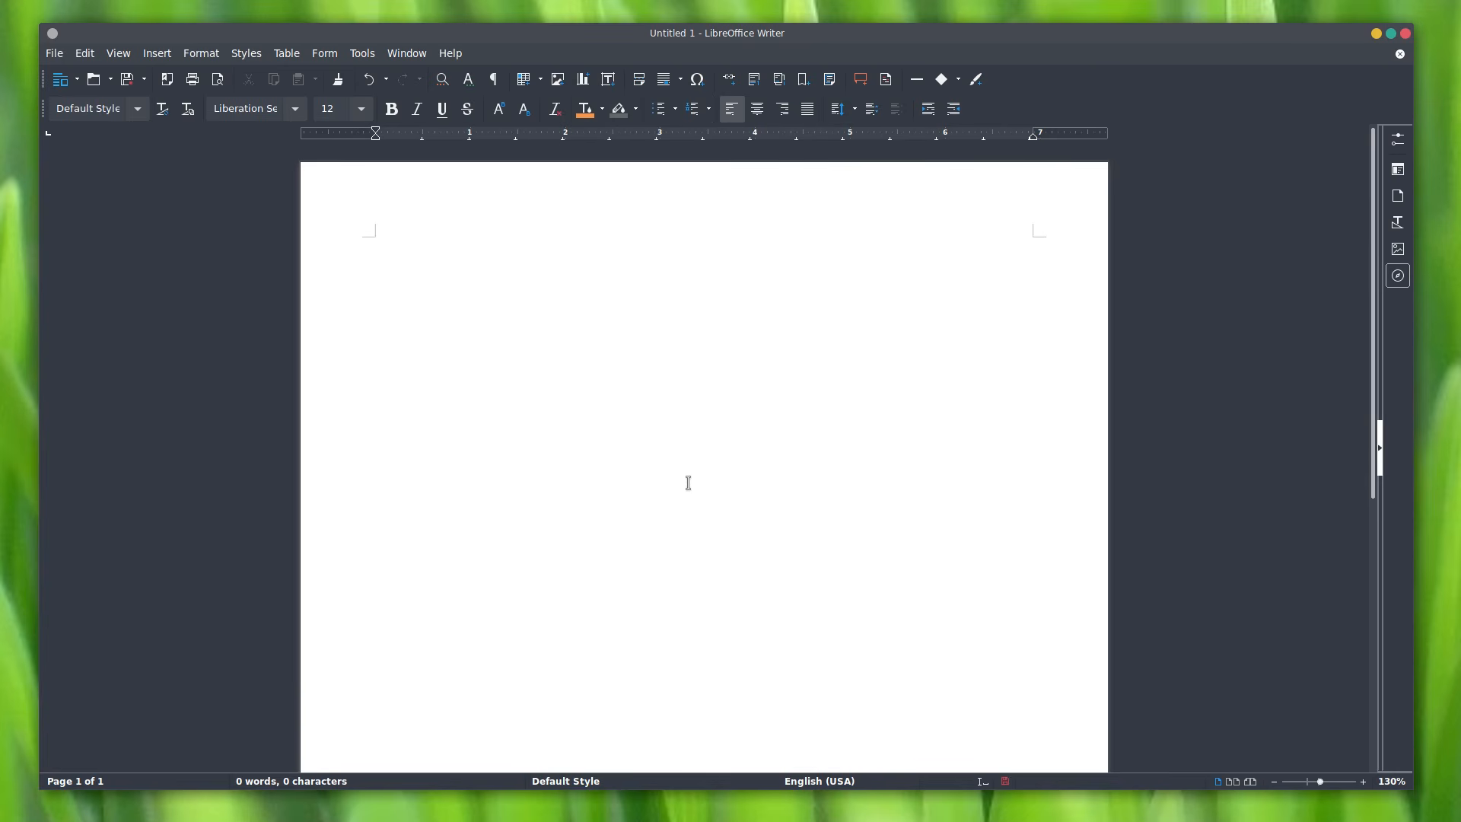
{"action": "left_click", "coordinate": [136, 108]}
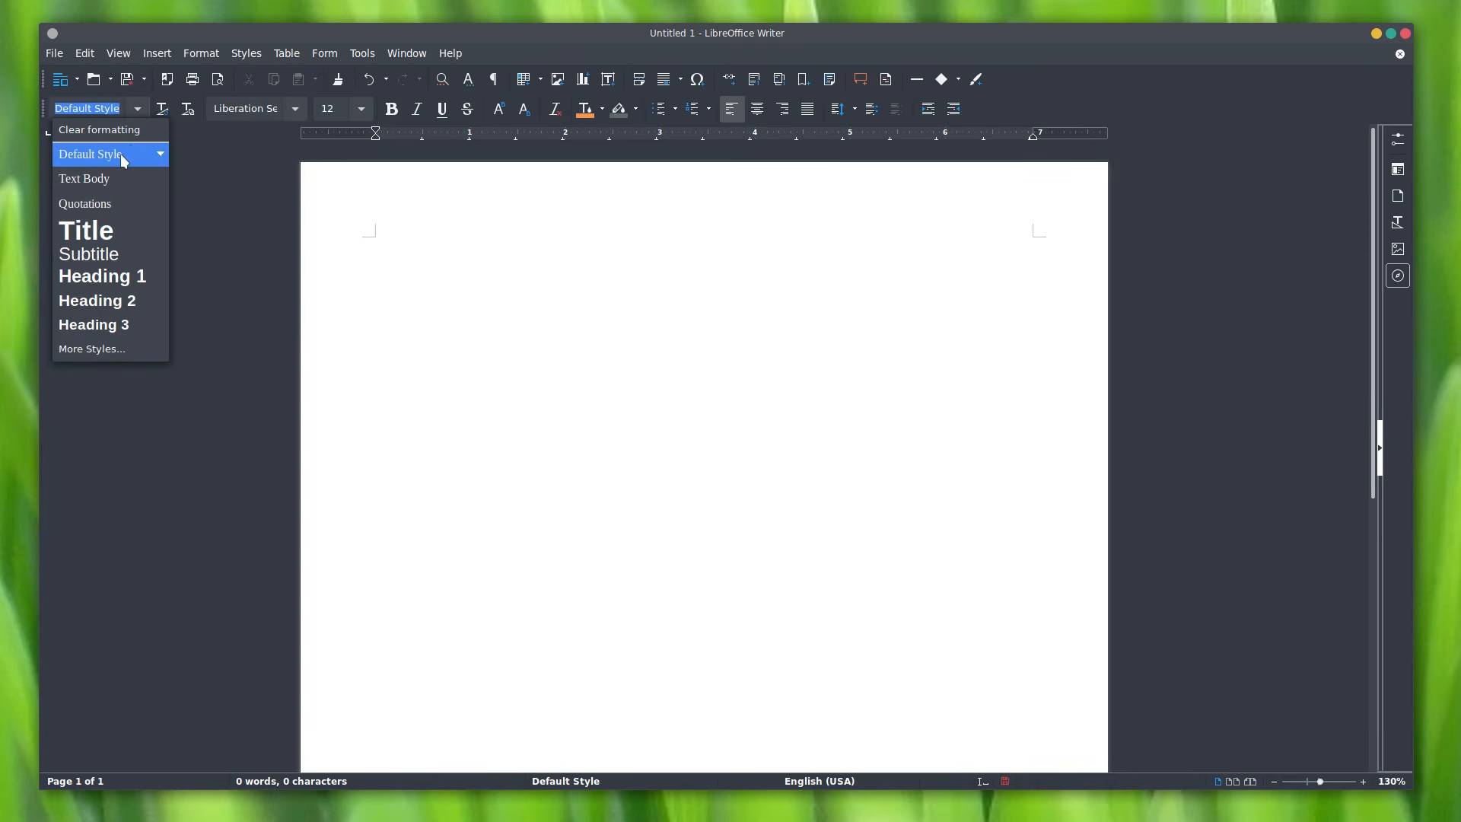
{"action": "left_click", "coordinate": [123, 158]}
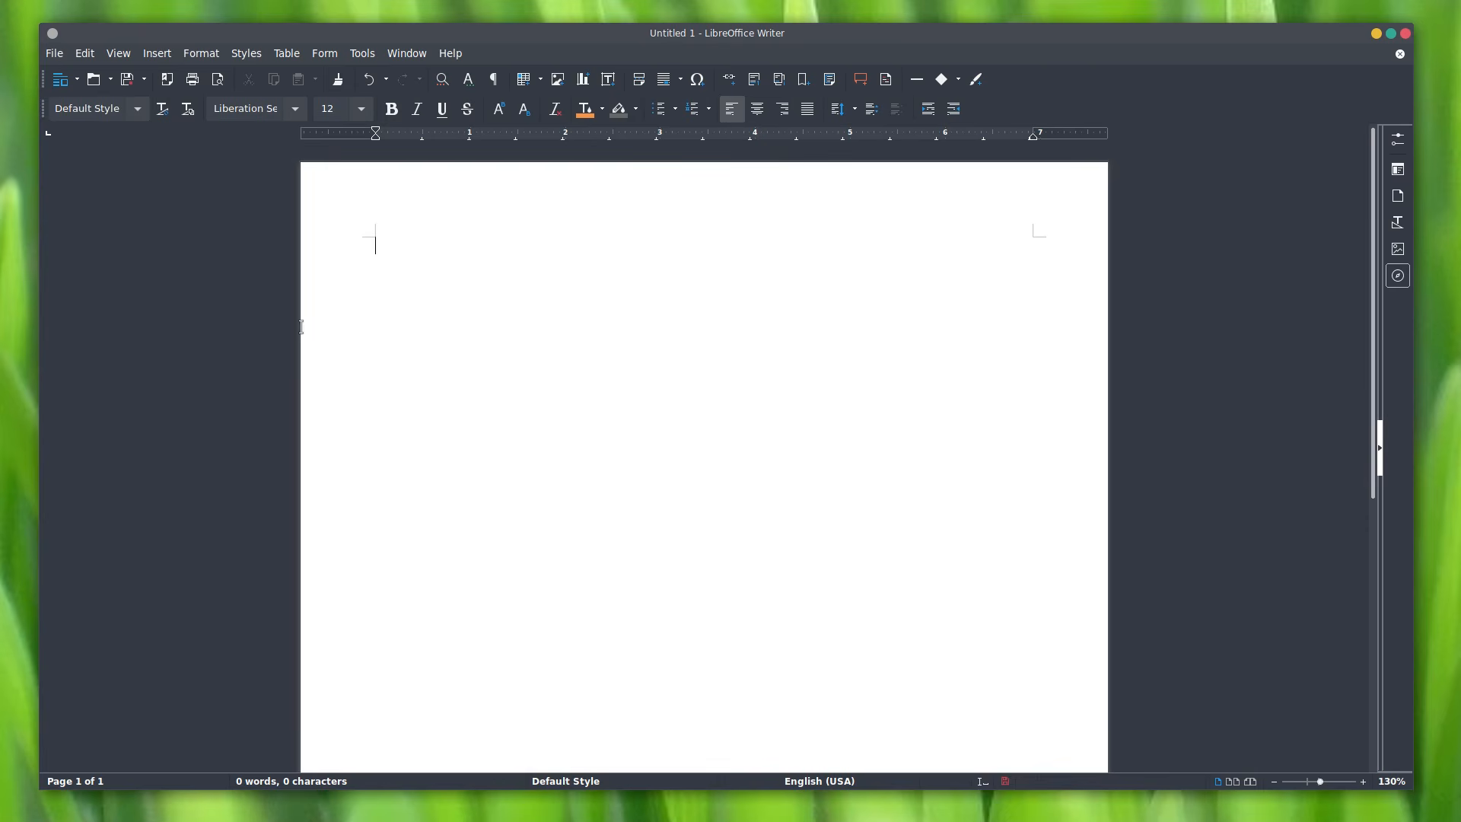
Step: Add a 'Title' line in Title style and a 'Subtitle' line in Subtitle style
{"action": "left_click", "coordinate": [135, 115]}
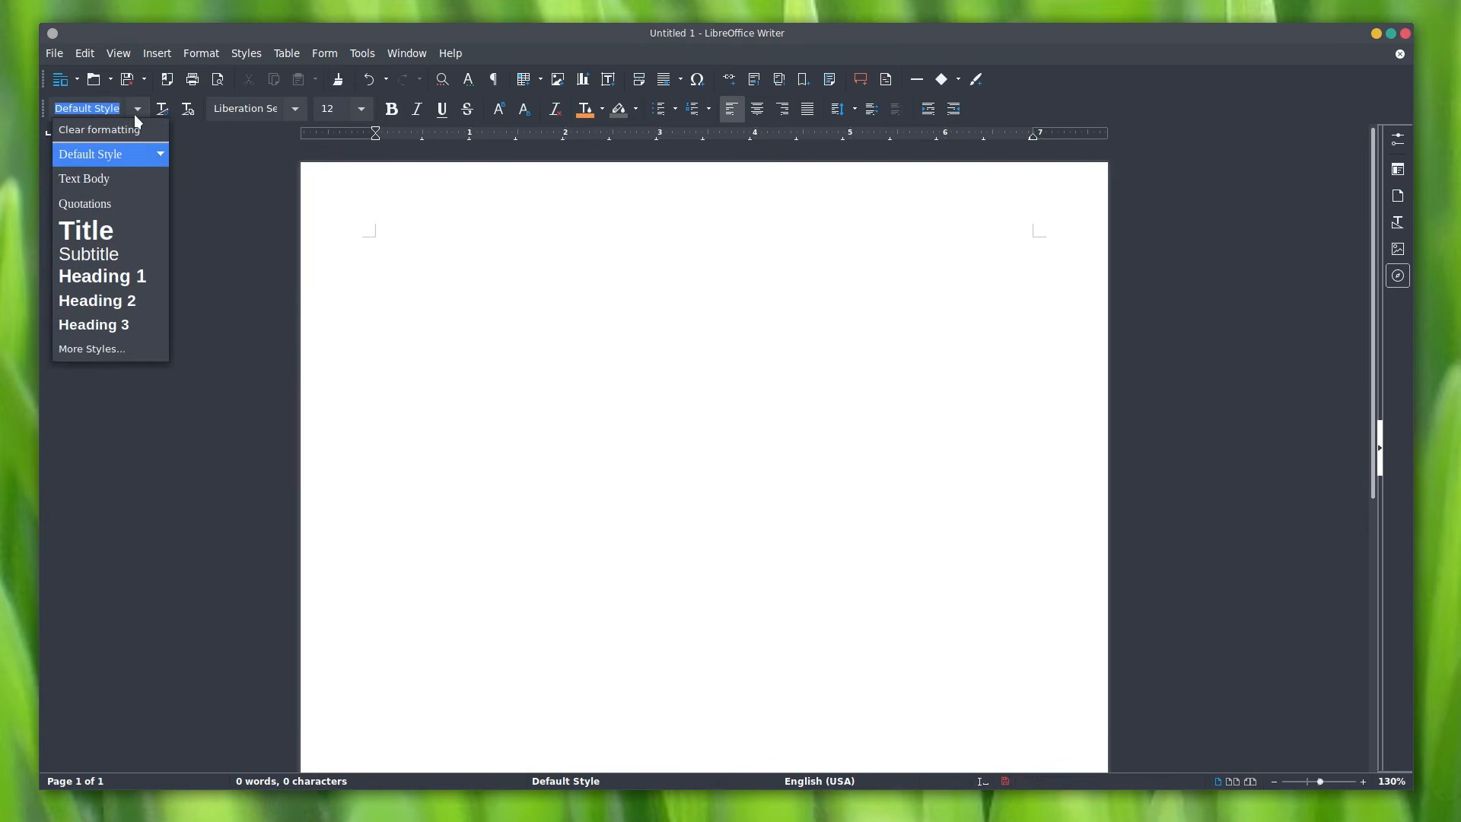
{"action": "left_click", "coordinate": [86, 229]}
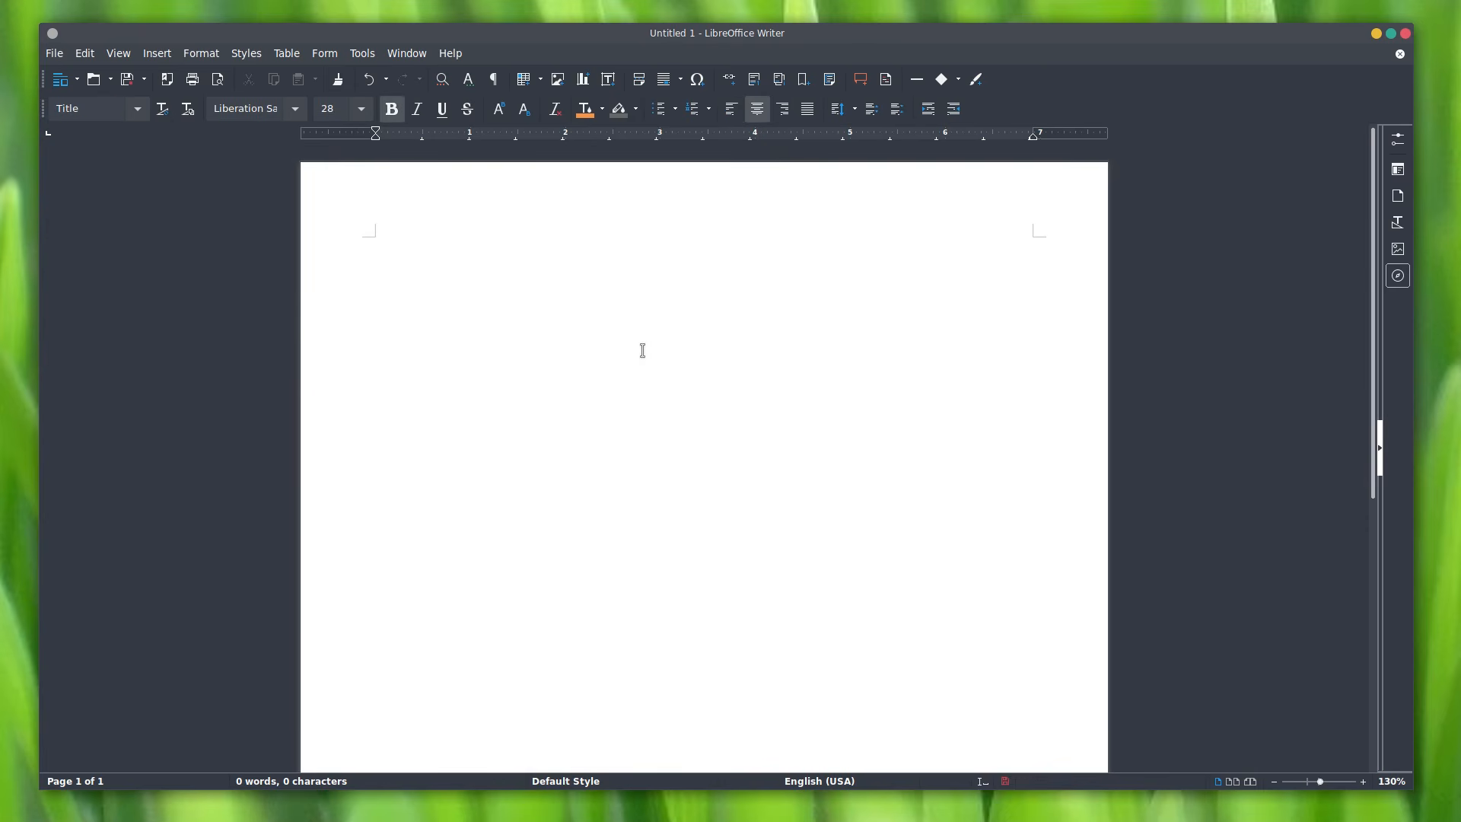
{"action": "type", "text": "Title"}
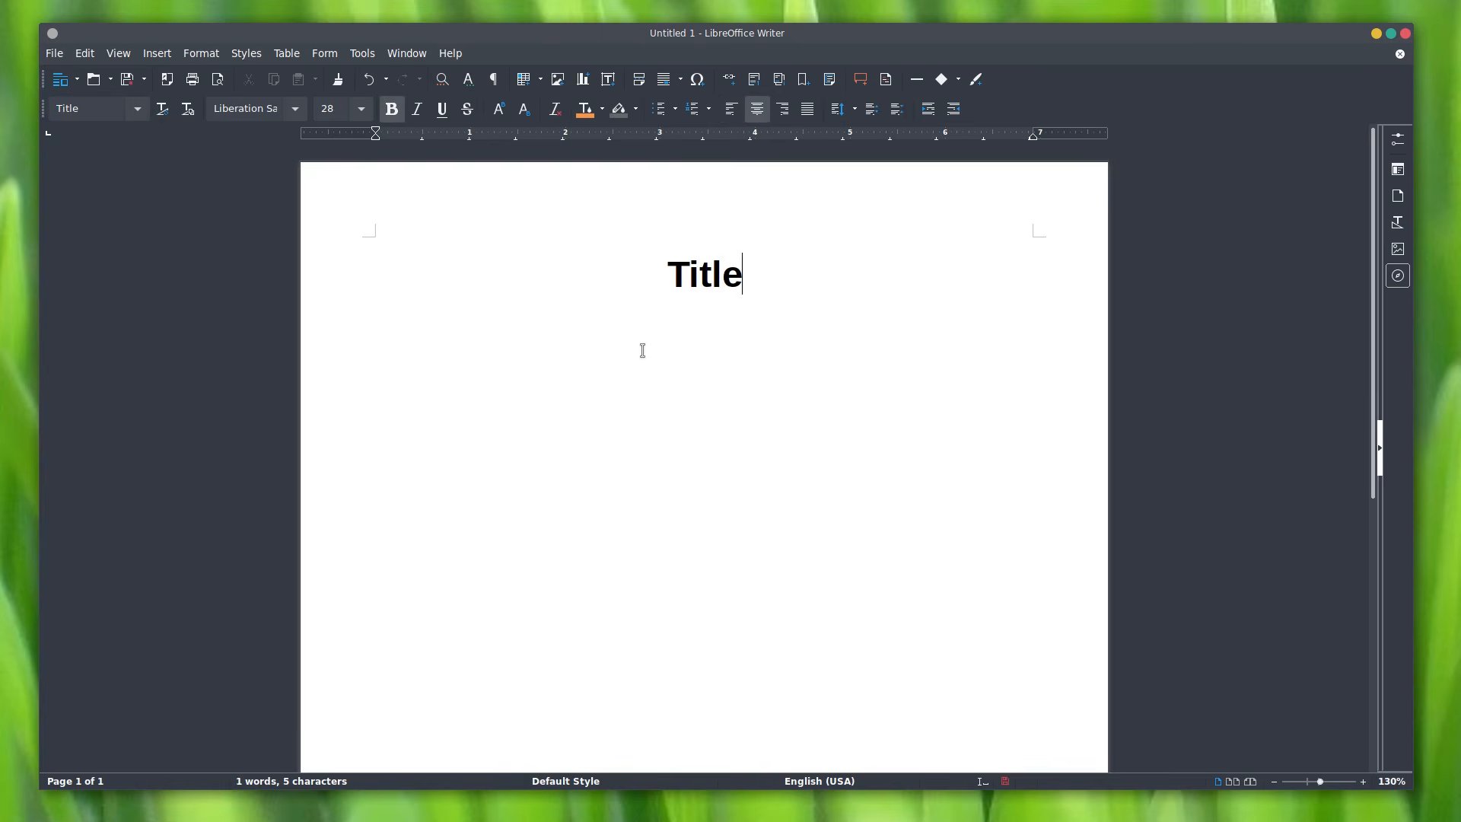
{"action": "key", "text": "Return"}
{"action": "left_click", "coordinate": [131, 112]}
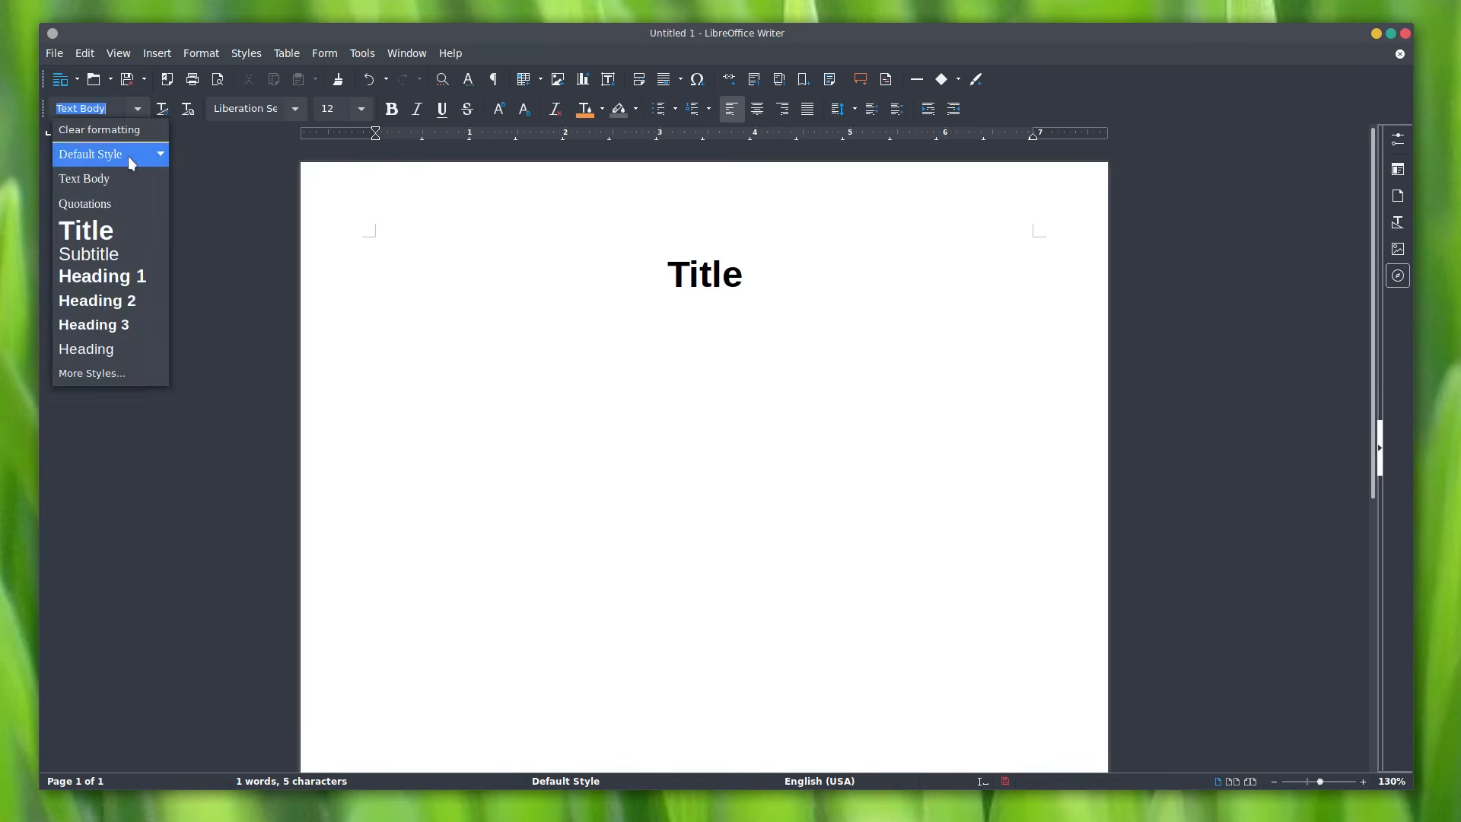
{"action": "left_click", "coordinate": [117, 250]}
{"action": "type", "text": "Subtitle"}
{"action": "key", "text": "Return"}
Step: Add a 'Heading 1' line, then a 'Heading 2' line followed by 'Text body'
{"action": "left_click", "coordinate": [137, 109]}
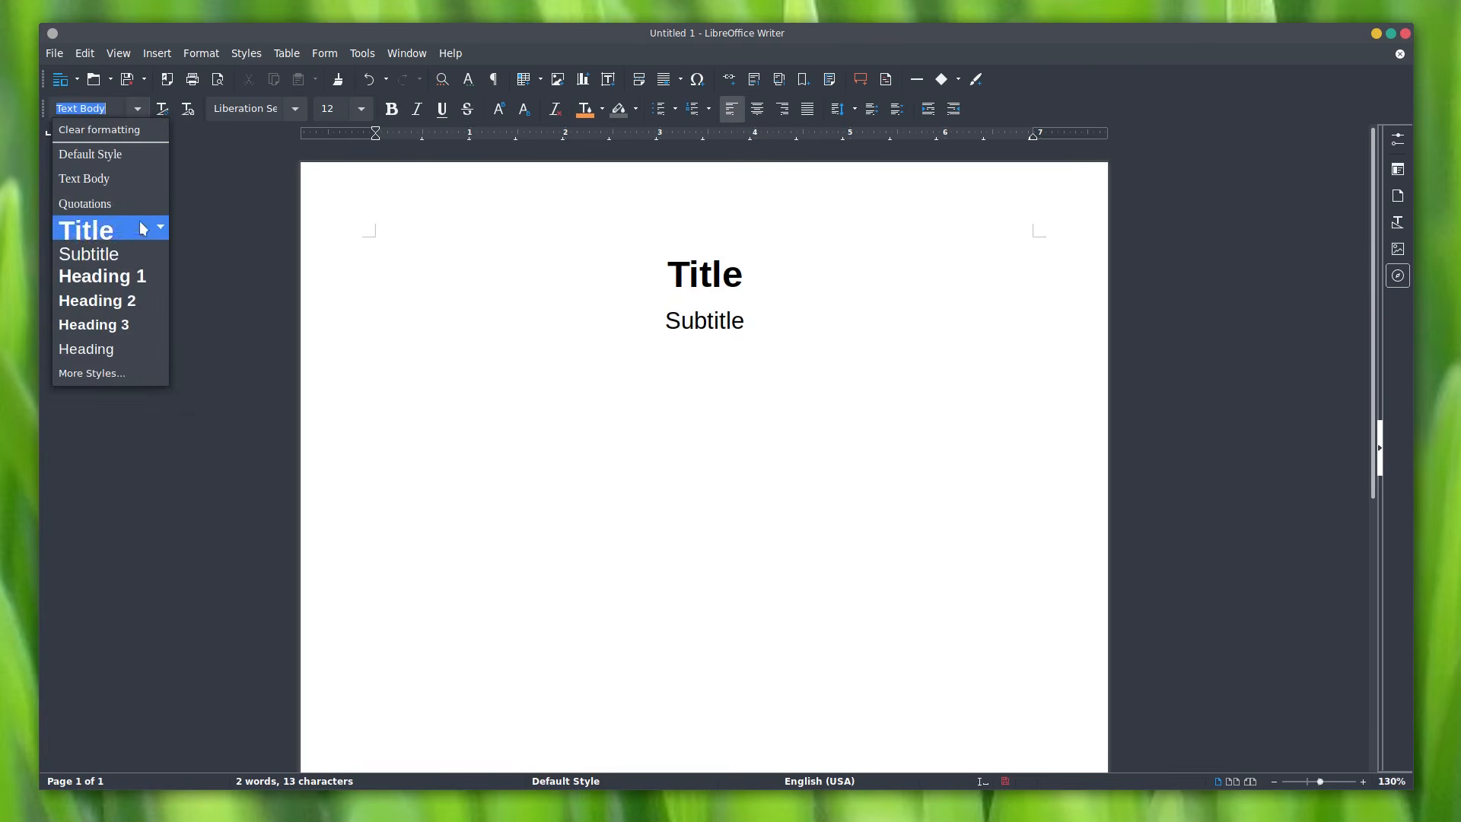
{"action": "left_click", "coordinate": [131, 276]}
{"action": "type", "text": "Heading 1"}
{"action": "key", "text": "Return"}
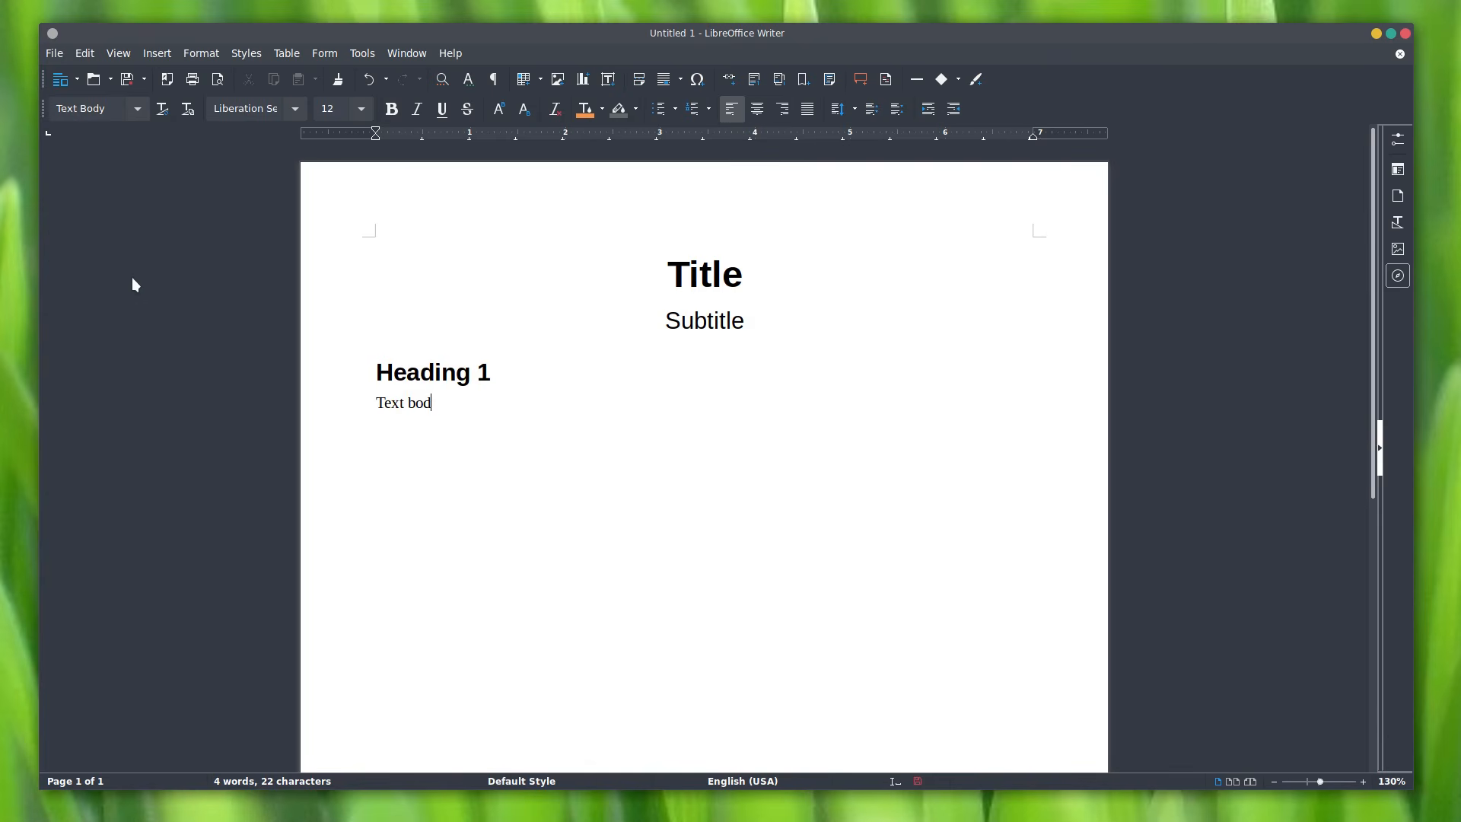
{"action": "left_click", "coordinate": [137, 109]}
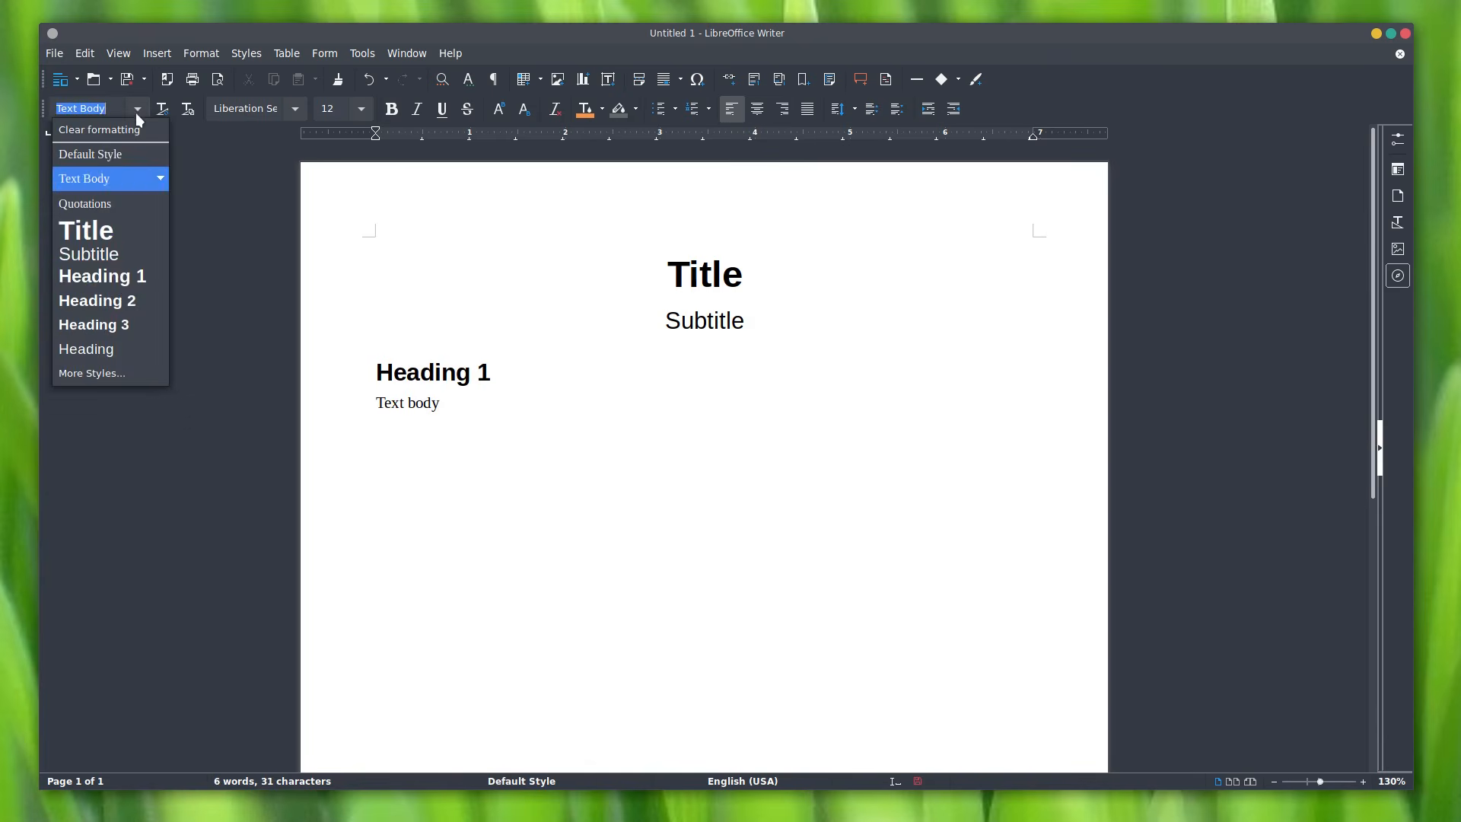
{"action": "left_click", "coordinate": [144, 298]}
{"action": "type", "text": "Heading 2"}
{"action": "key", "text": "Return"}
{"action": "type", "text": "Text body"}
Step: Add a second 'Heading 2' line followed by another 'Text body' line
{"action": "key", "text": "Return"}
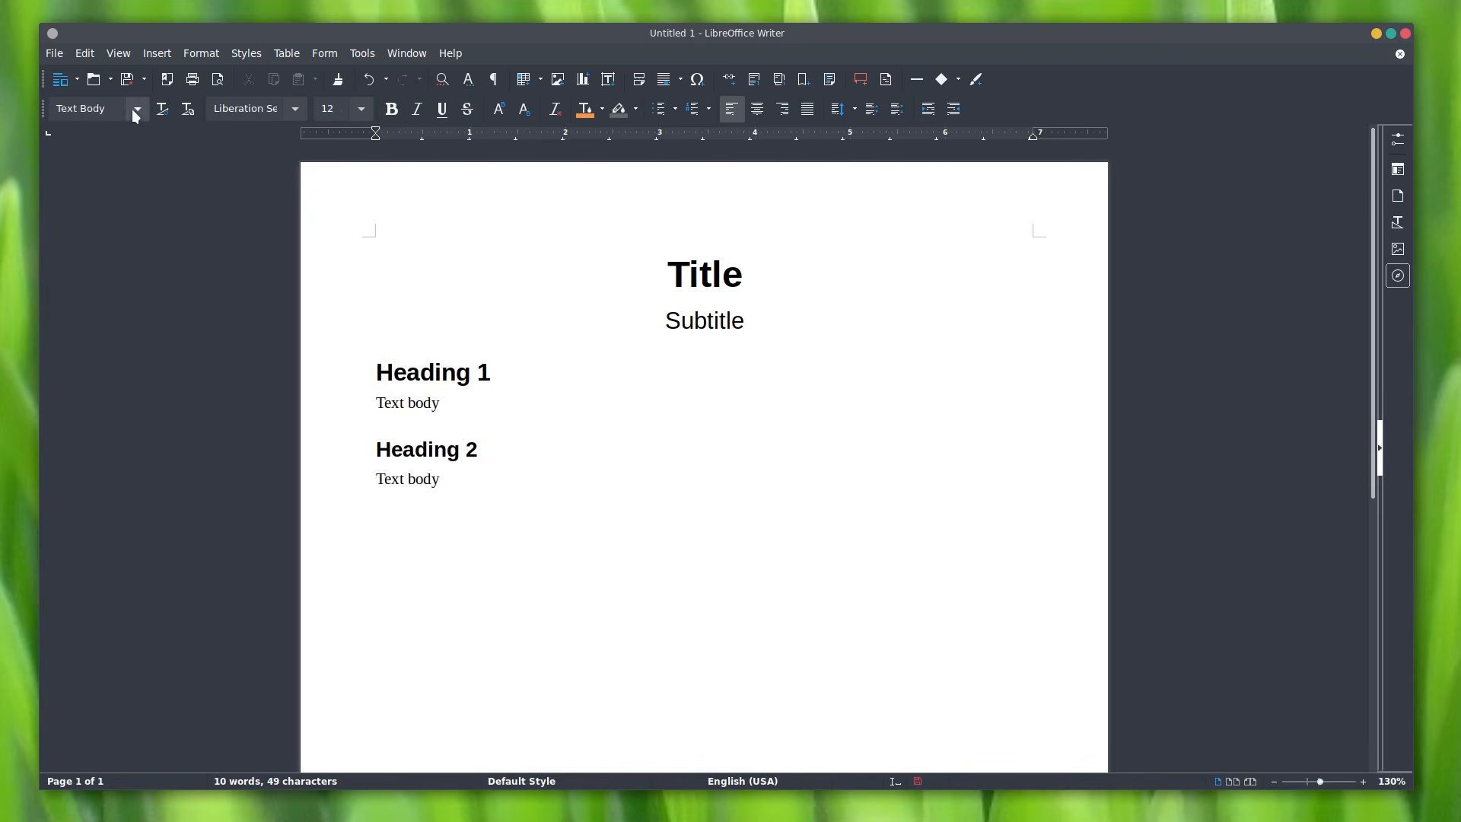
{"action": "left_click", "coordinate": [137, 109]}
{"action": "left_click", "coordinate": [156, 297]}
{"action": "type", "text": "H"}
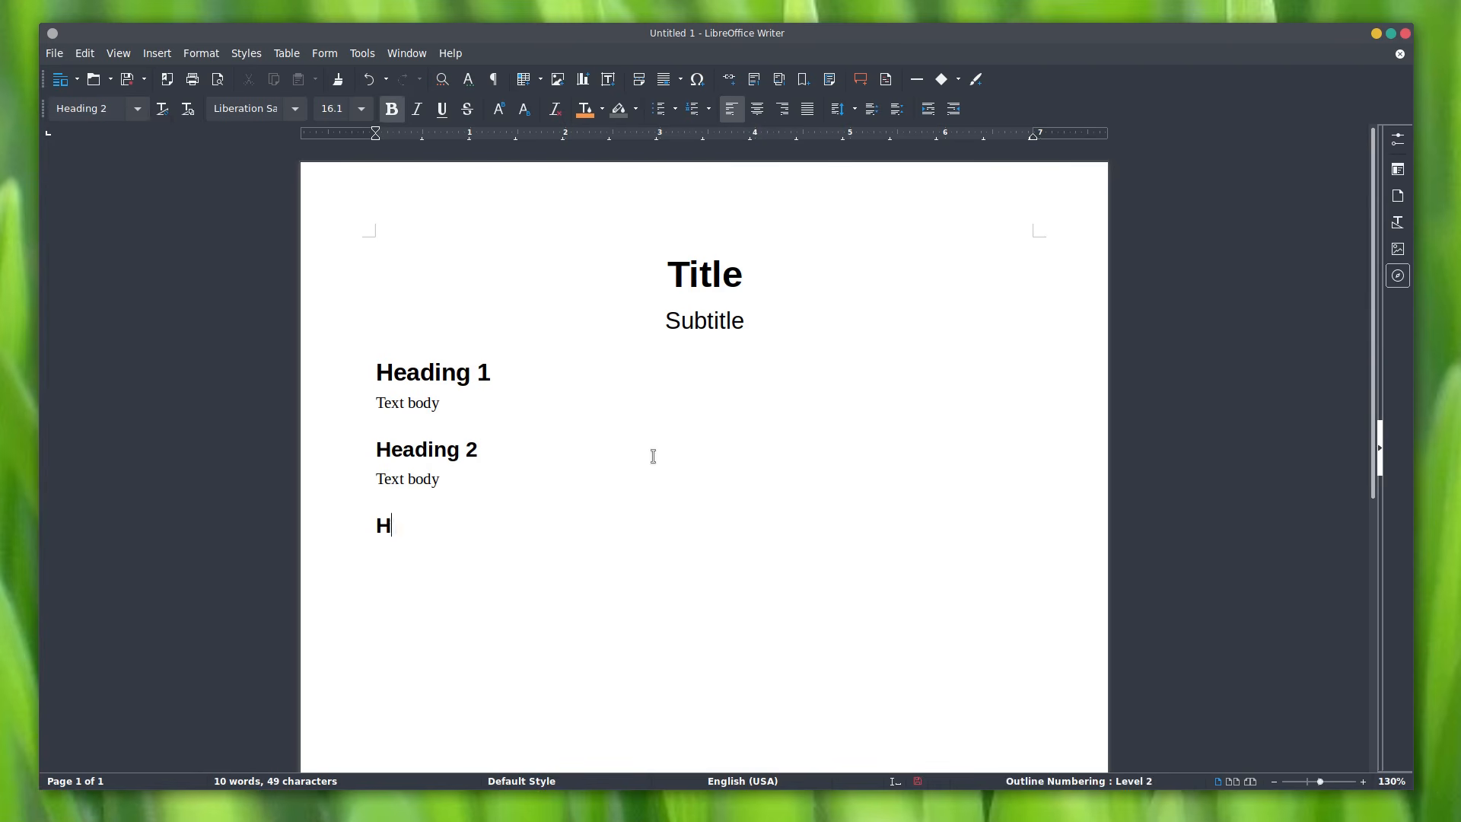
{"action": "type", "text": "eading 2"}
{"action": "key", "text": "Return"}
{"action": "type", "text": "Text body"}
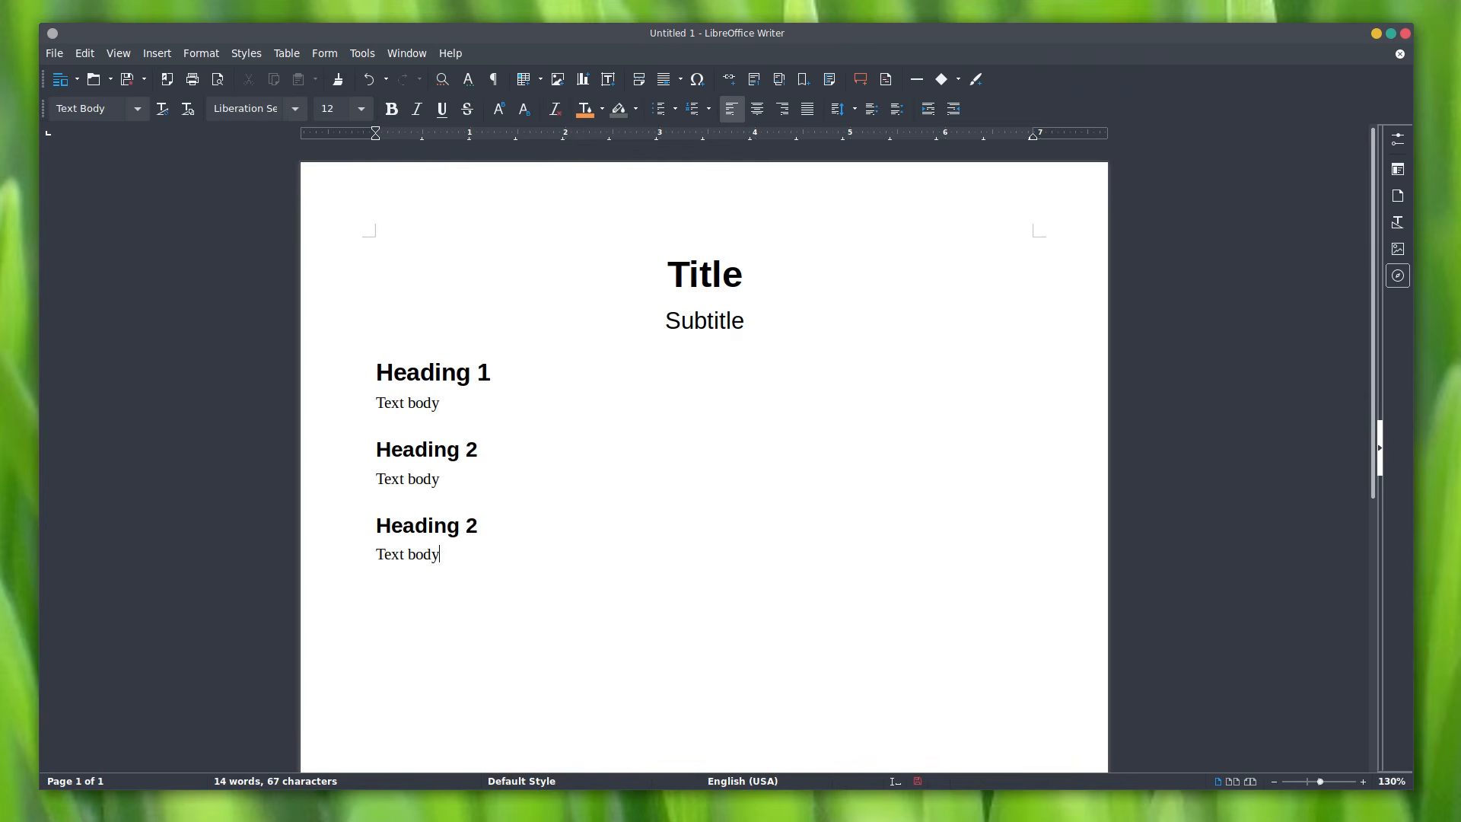
Step: Paste the Nerd on the Street telethon description from Firefox over the first Text body line
{"action": "left_click_drag", "start_coordinate": [1460, 117], "coordinate": [425, 115]}
{"action": "left_click_drag", "start_coordinate": [485, 430], "coordinate": [550, 473]}
{"action": "key", "text": "ctrl+c"}
{"action": "left_click_drag", "start_coordinate": [389, 112], "coordinate": [1460, 118]}
{"action": "left_click", "coordinate": [440, 407]}
{"action": "left_click_drag", "start_coordinate": [451, 404], "coordinate": [359, 402]}
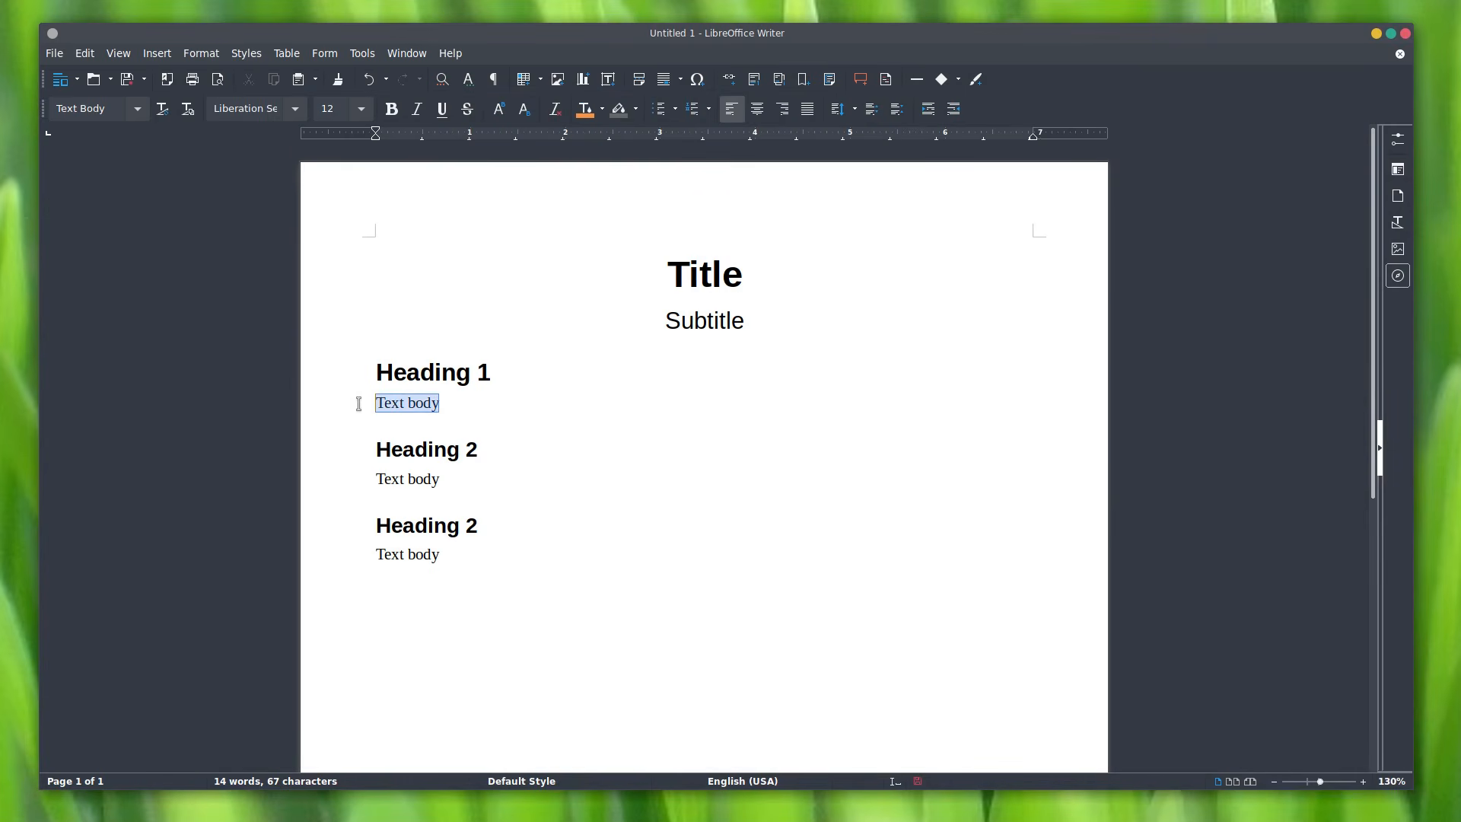
{"action": "key", "text": "ctrl+v"}
Step: Try centred, right and left alignment on the telethon paragraph, ending with Justified
{"action": "left_click_drag", "start_coordinate": [580, 489], "coordinate": [358, 401]}
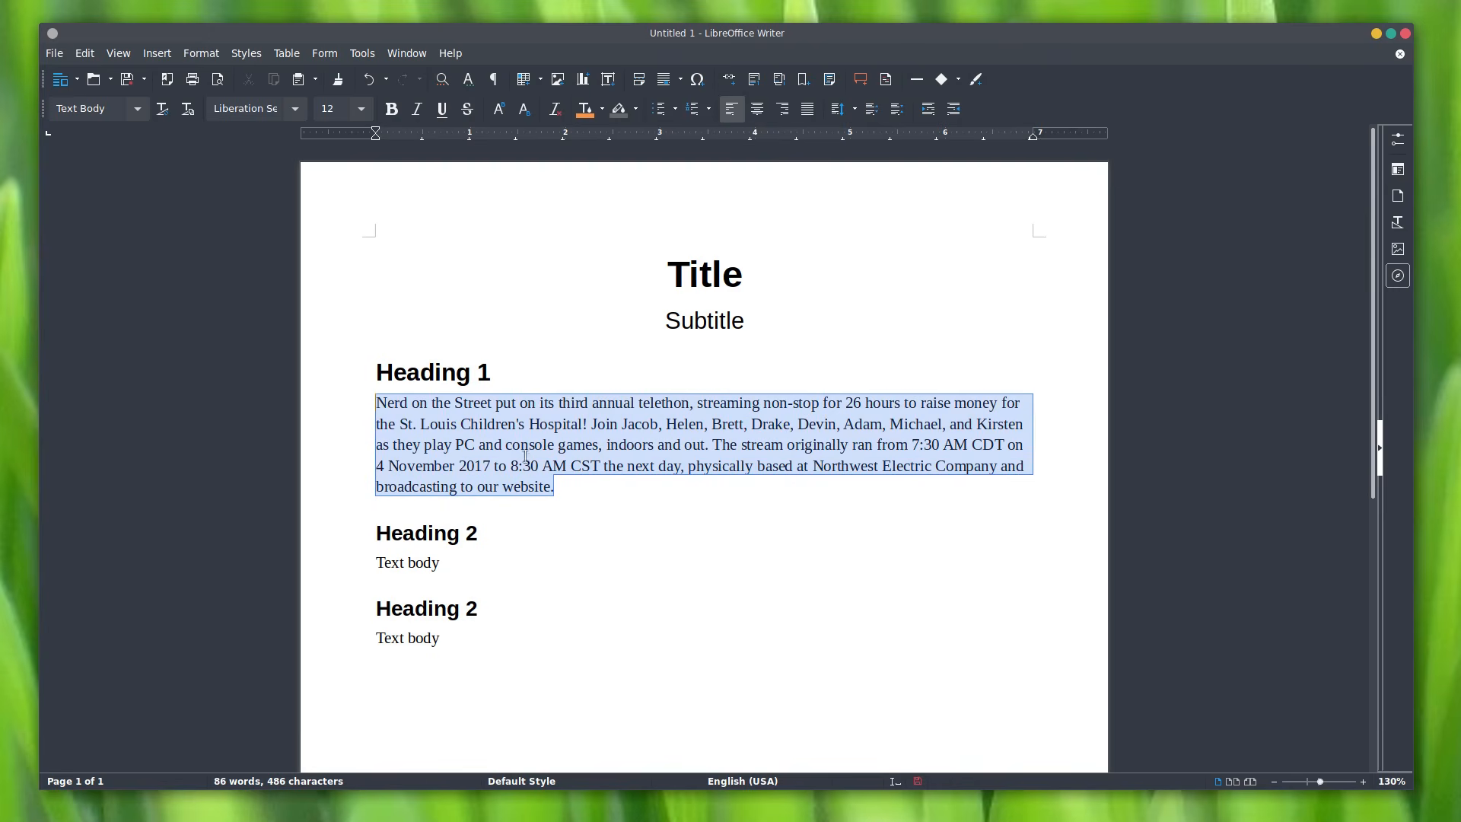
{"action": "left_click", "coordinate": [757, 109]}
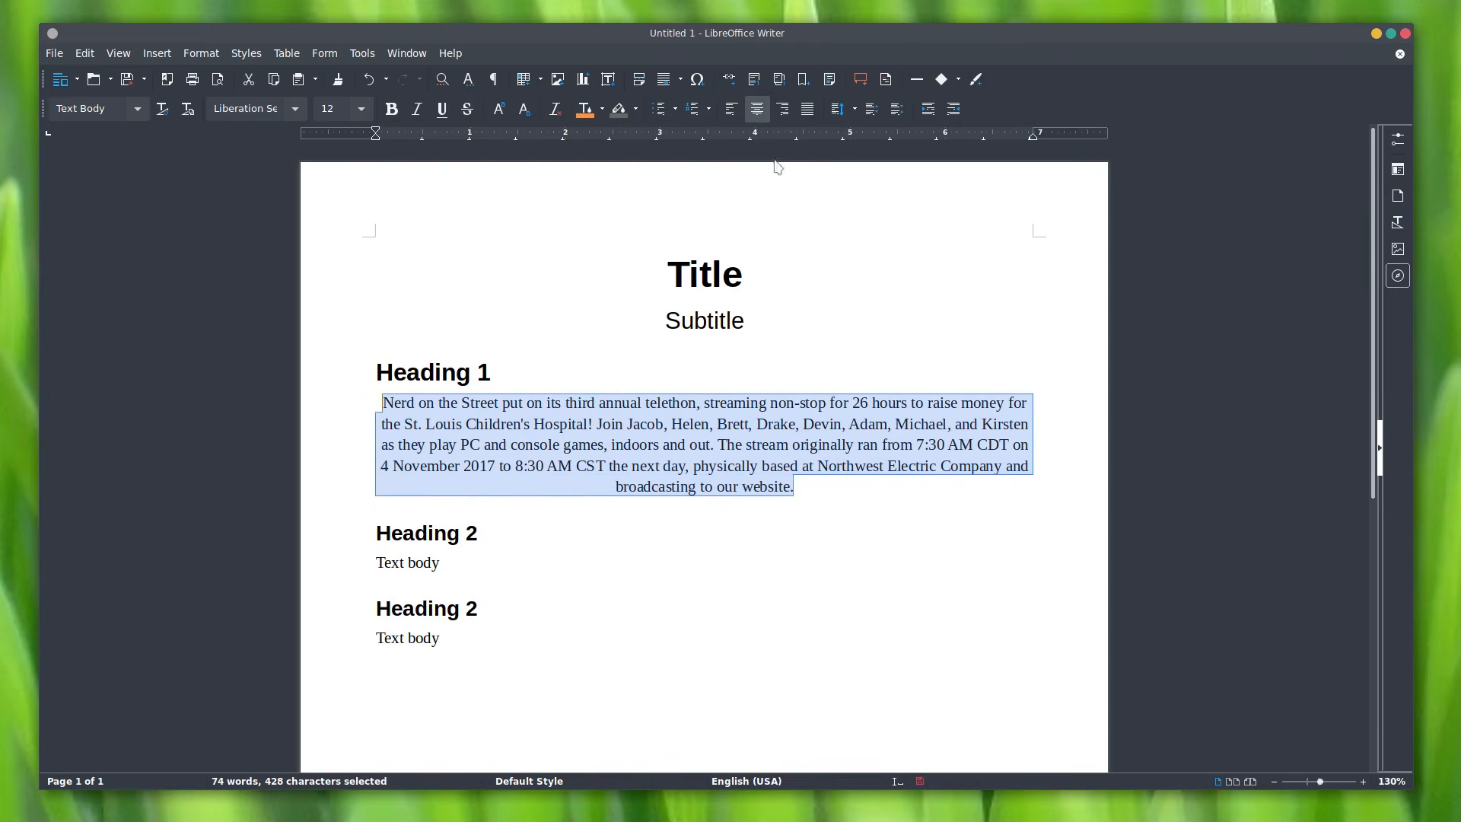
{"action": "left_click", "coordinate": [782, 109]}
{"action": "left_click", "coordinate": [731, 108]}
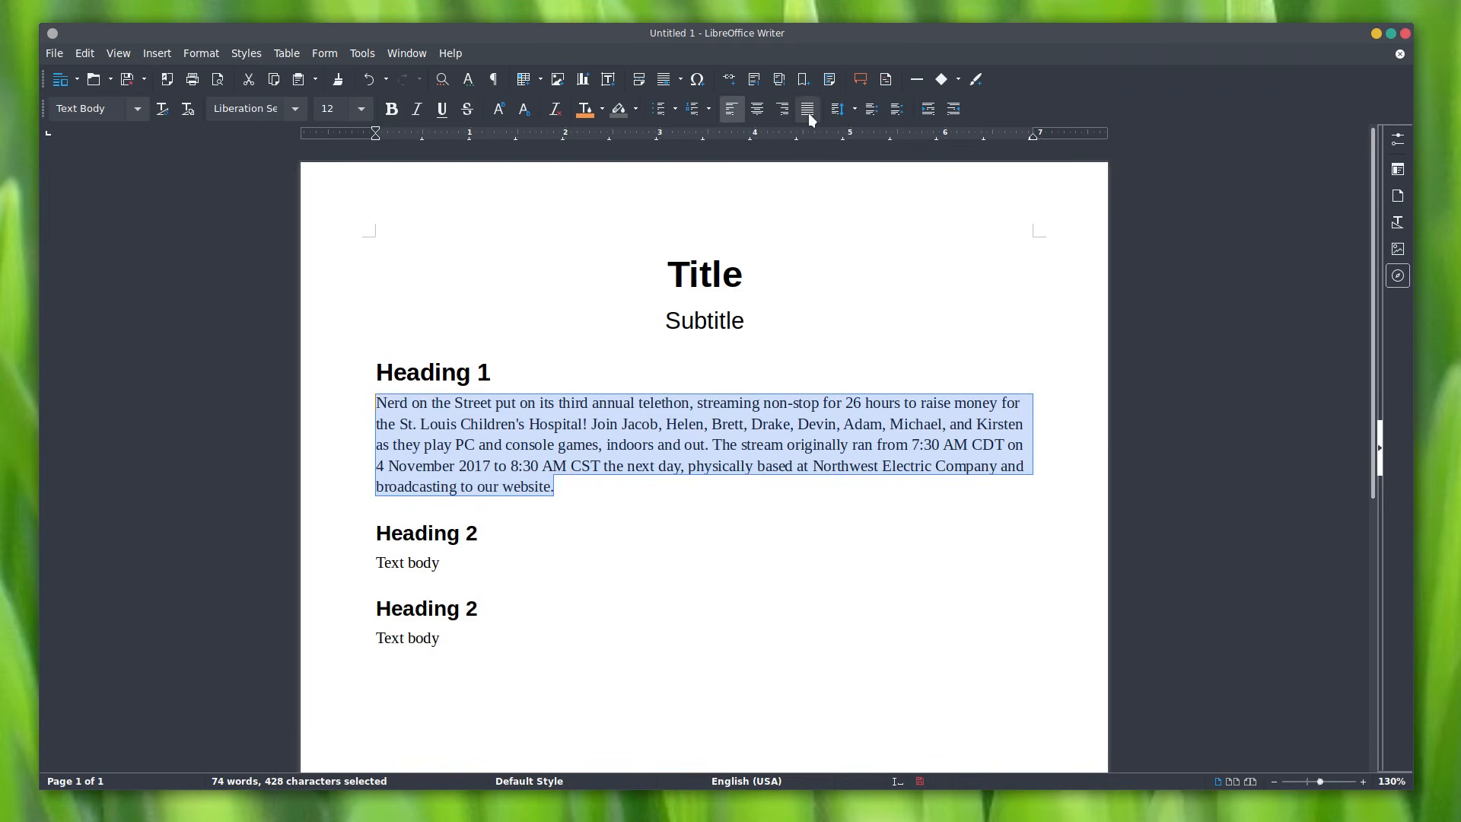
{"action": "left_click", "coordinate": [809, 113]}
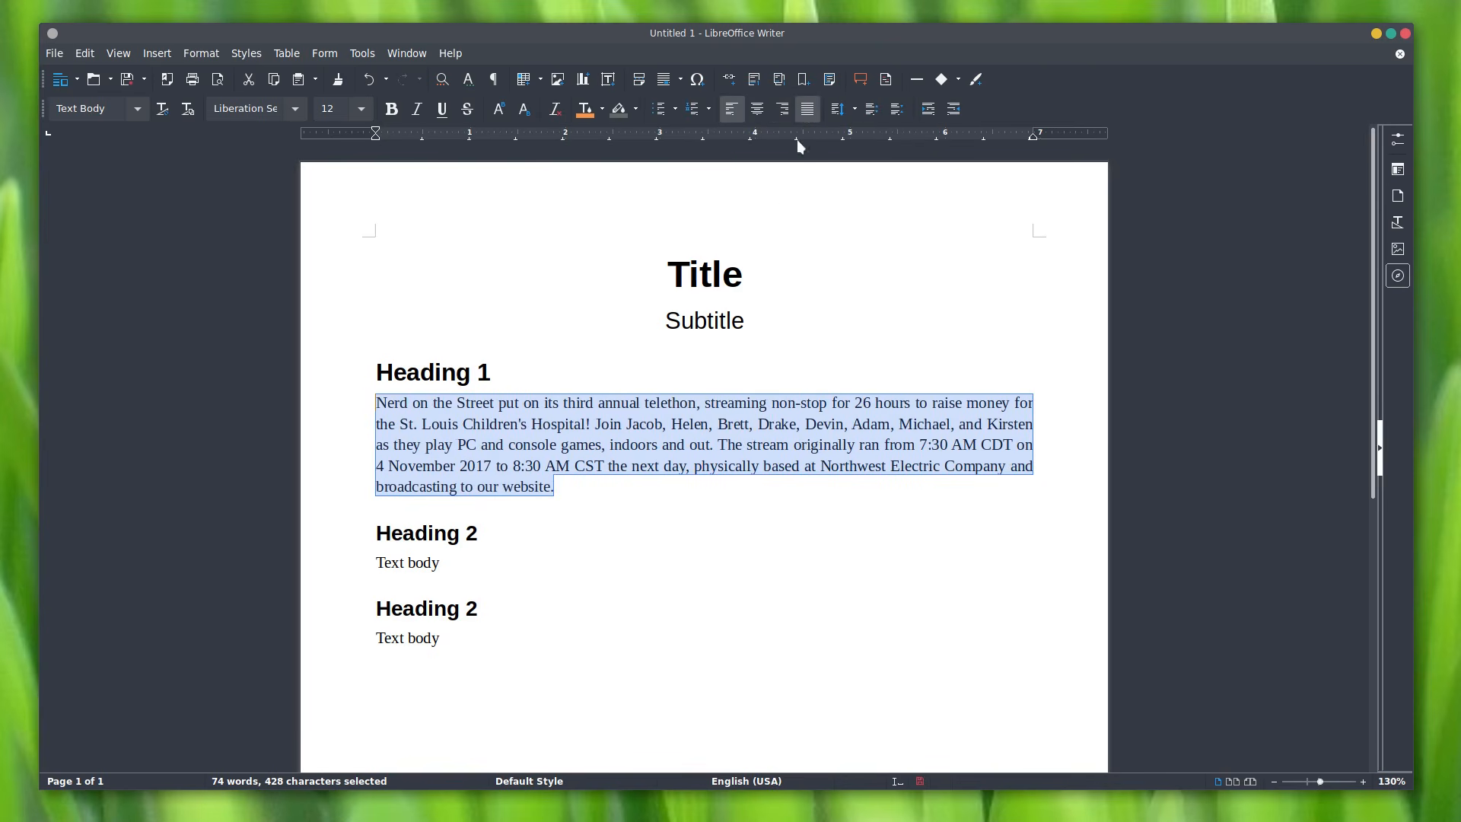
{"action": "left_click", "coordinate": [732, 109]}
{"action": "left_click", "coordinate": [782, 109]}
{"action": "left_click", "coordinate": [758, 109]}
{"action": "left_click", "coordinate": [757, 109]}
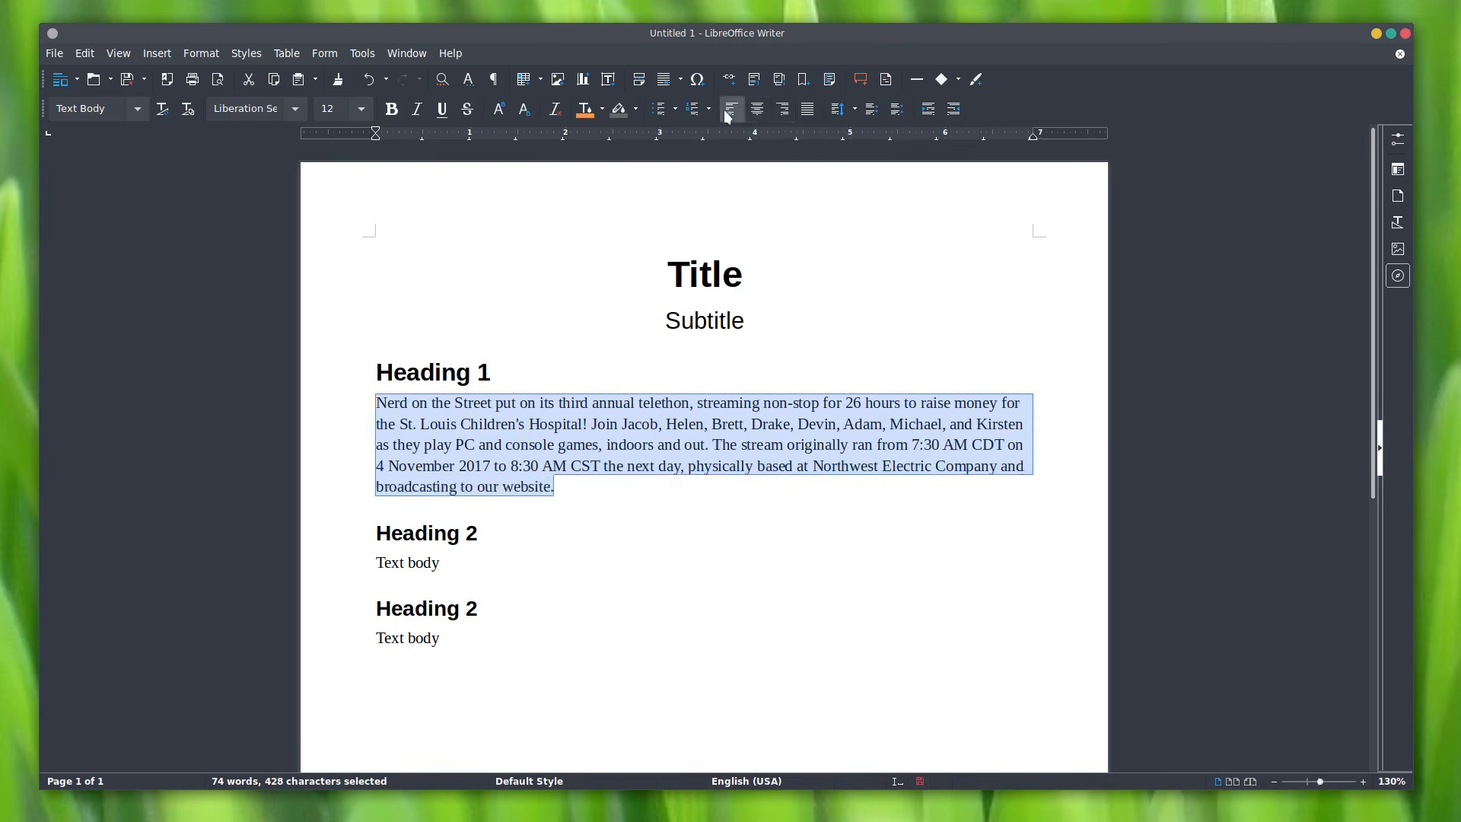
{"action": "left_click", "coordinate": [801, 112]}
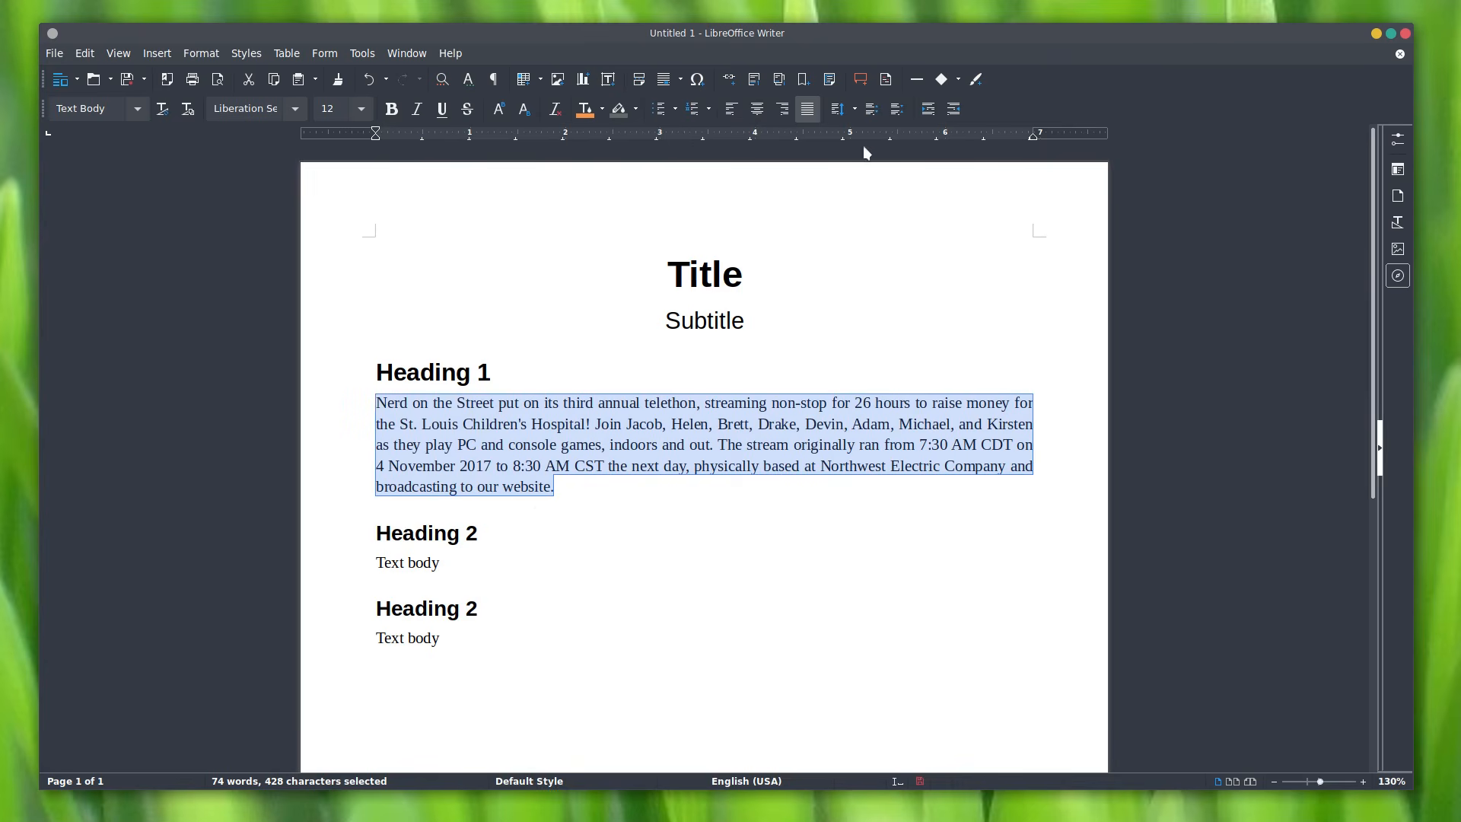
Step: Try single, double and 1.5 line spacing presets on the telethon paragraph
{"action": "left_click", "coordinate": [855, 114]}
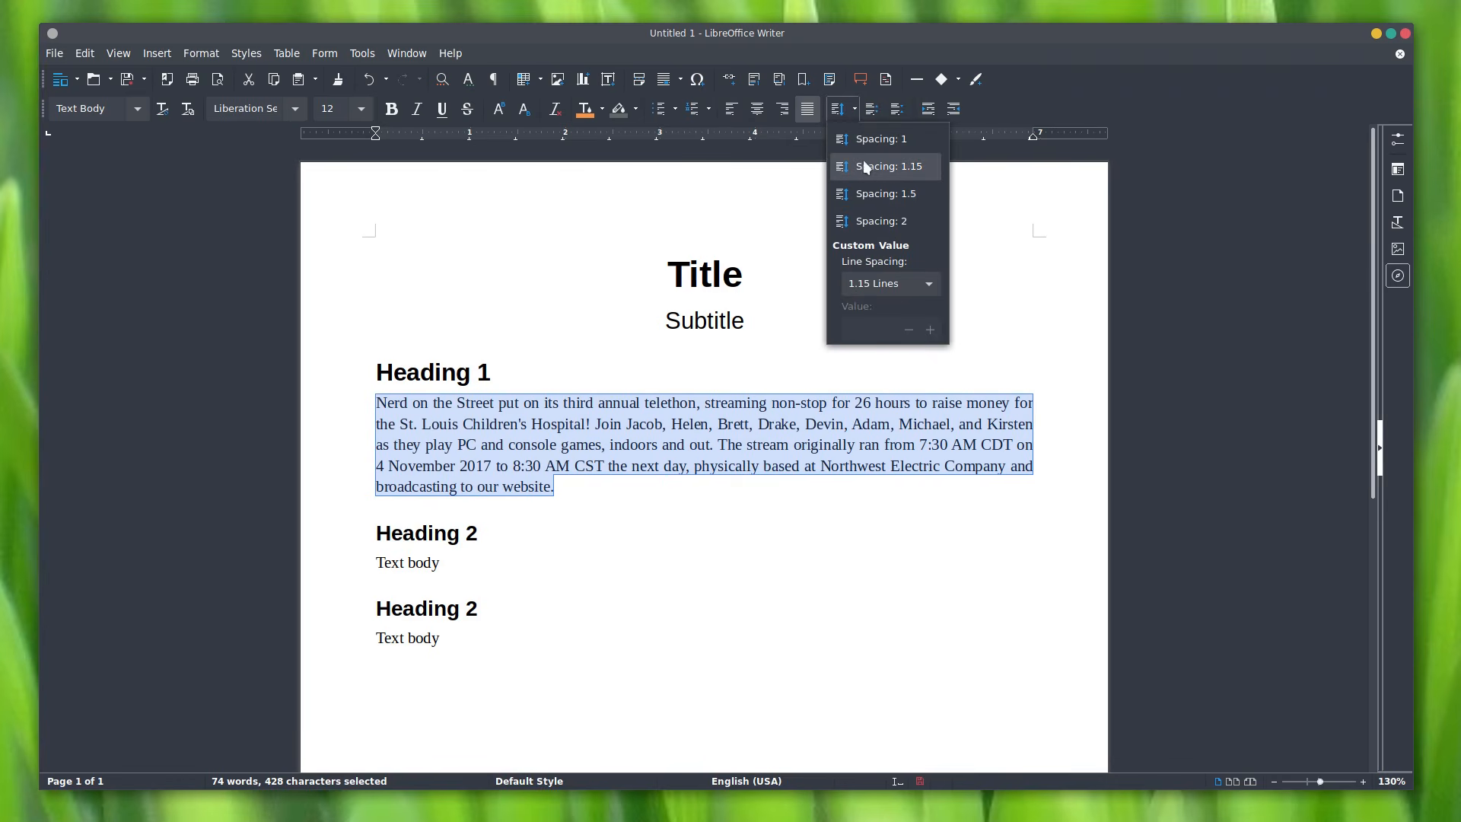
{"action": "left_click", "coordinate": [865, 169]}
{"action": "left_click", "coordinate": [856, 108]}
{"action": "left_click", "coordinate": [866, 138]}
{"action": "left_click", "coordinate": [855, 108]}
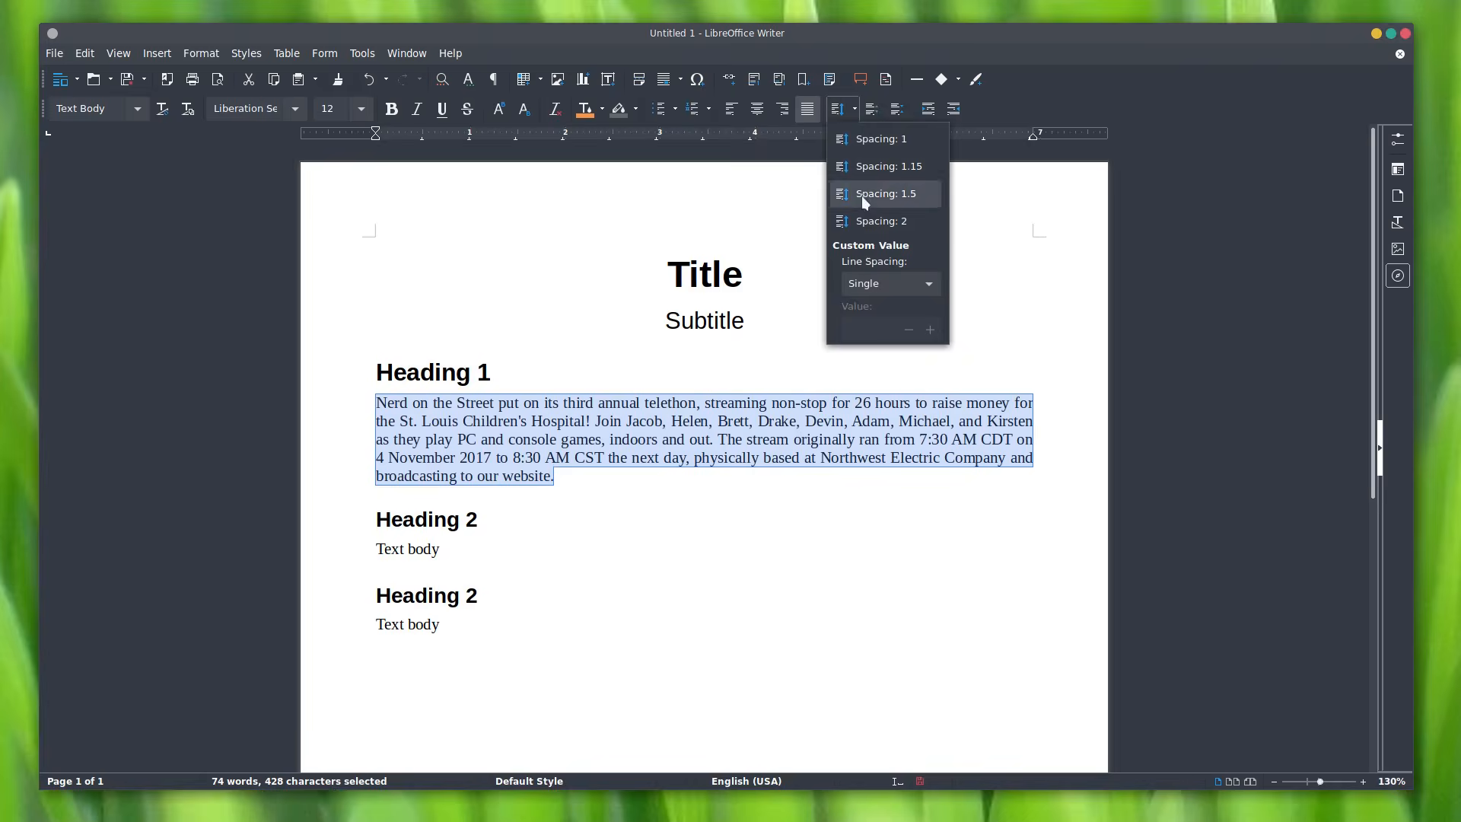
{"action": "left_click", "coordinate": [860, 217]}
{"action": "left_click", "coordinate": [855, 109]}
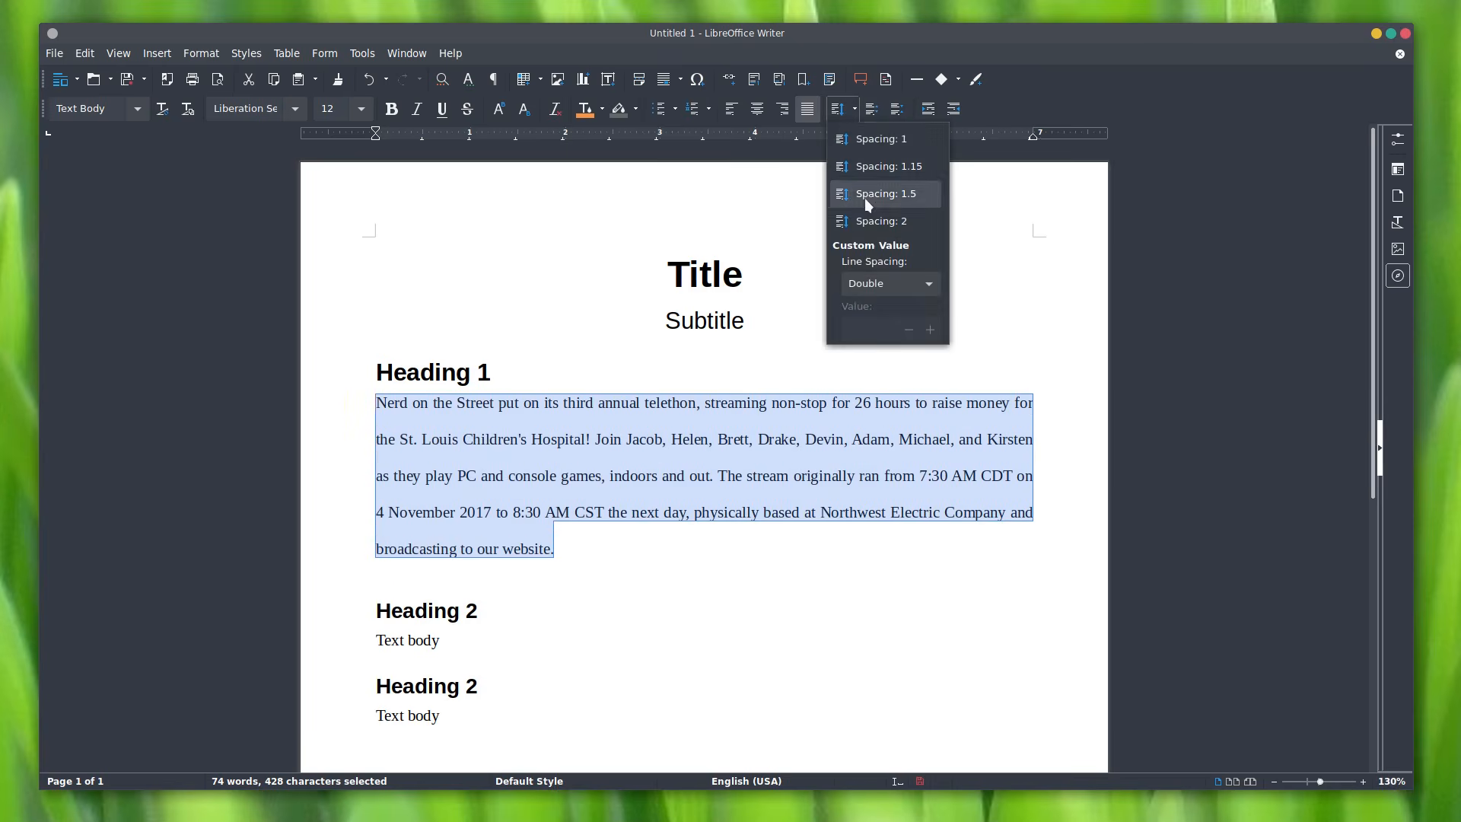
{"action": "left_click", "coordinate": [864, 193]}
Step: Try Fixed line spacing, nudging it up to 0.28", then switch to 1.15 spacing
{"action": "left_click", "coordinate": [855, 108]}
{"action": "left_click", "coordinate": [936, 280]}
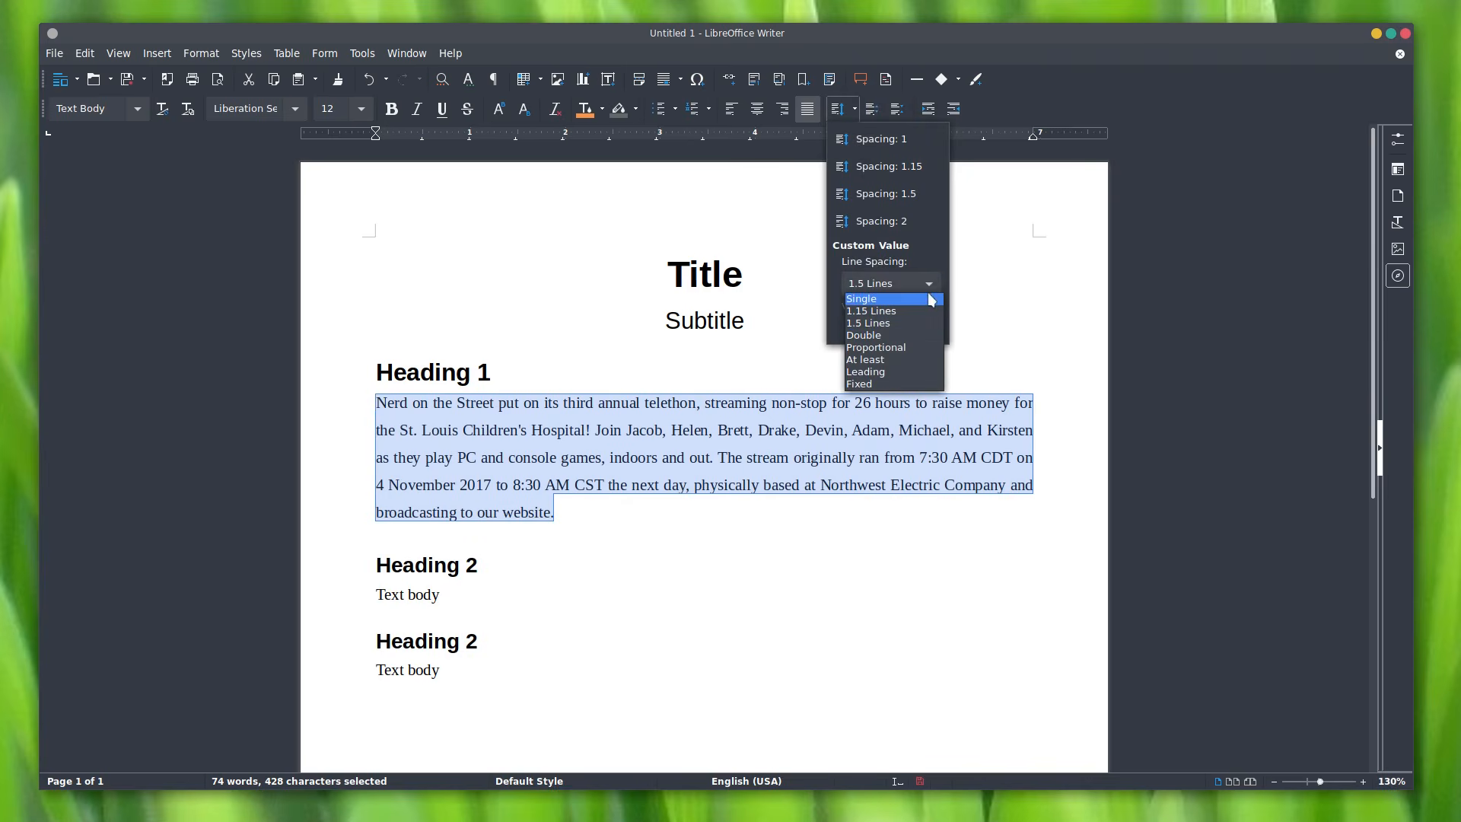
{"action": "left_click", "coordinate": [933, 282]}
{"action": "left_click", "coordinate": [855, 109]}
{"action": "left_click", "coordinate": [923, 284]}
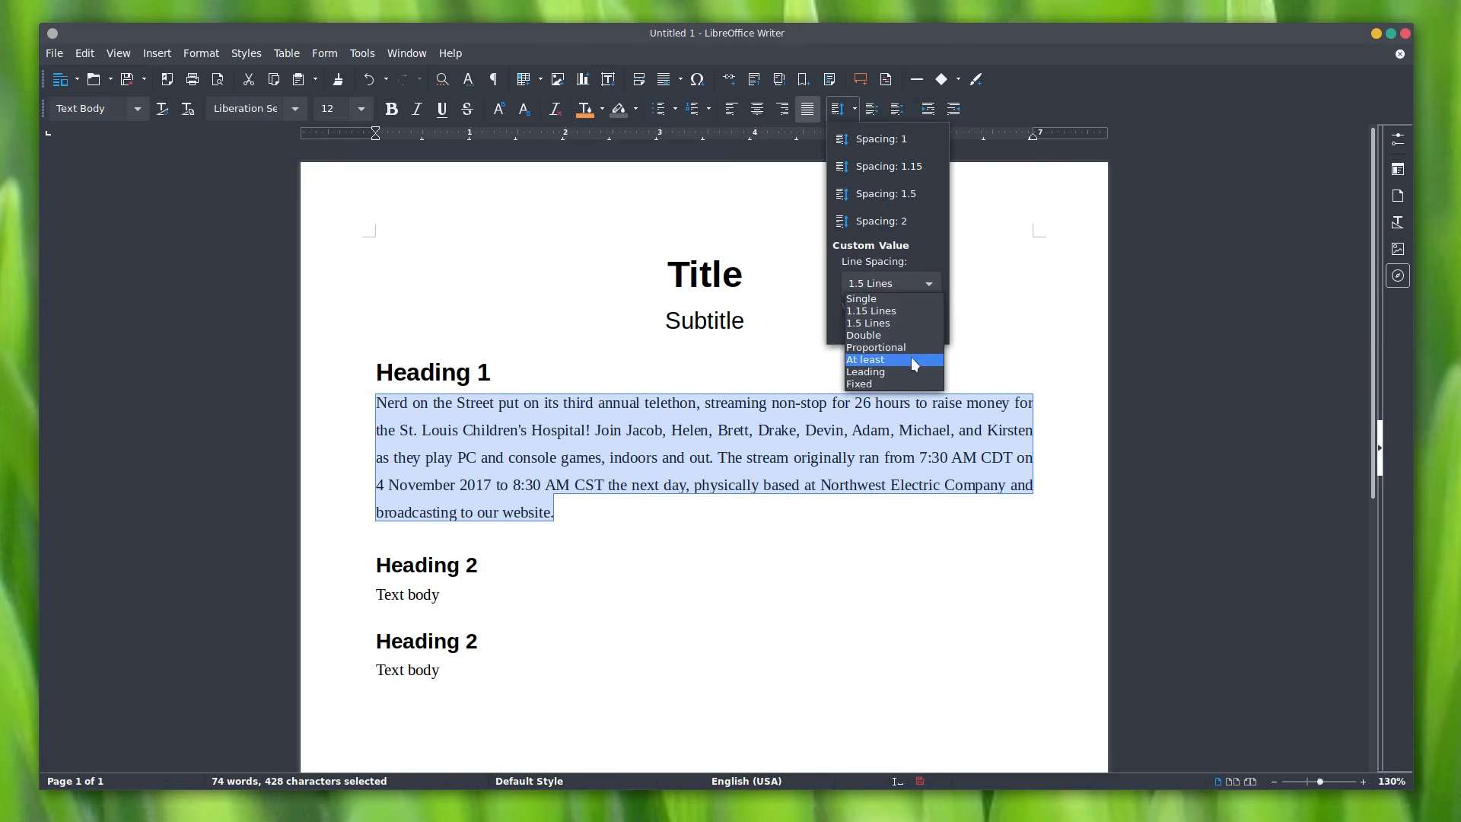
{"action": "left_click", "coordinate": [908, 385]}
{"action": "left_click_drag", "start_coordinate": [864, 327], "coordinate": [1046, 322]}
{"action": "left_click", "coordinate": [909, 332]}
{"action": "left_click", "coordinate": [909, 332]}
{"action": "left_click", "coordinate": [930, 328]}
{"action": "left_click", "coordinate": [930, 329]}
{"action": "left_click", "coordinate": [930, 329]}
{"action": "left_click", "coordinate": [930, 329]}
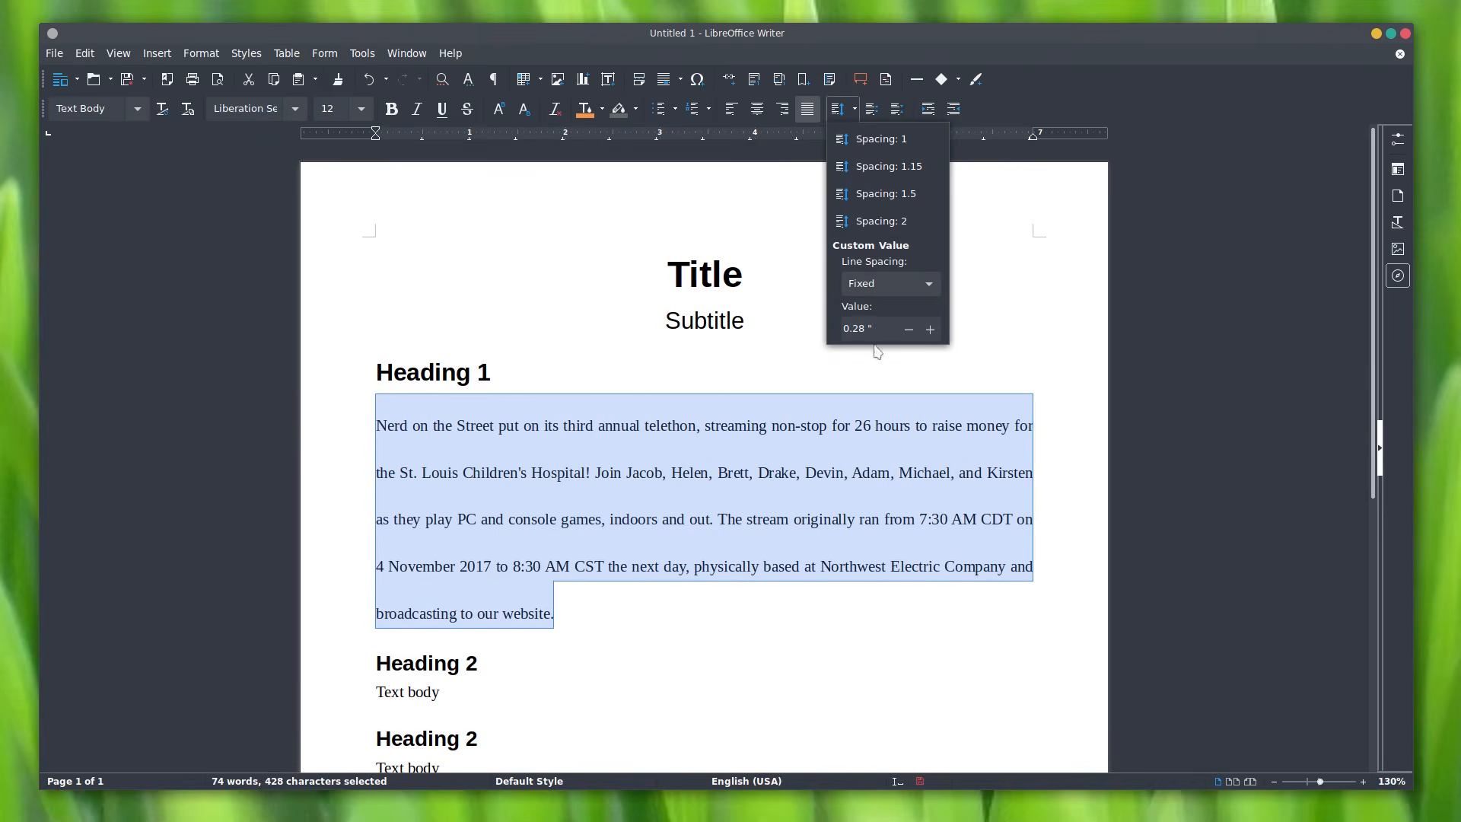
{"action": "left_click_drag", "start_coordinate": [869, 327], "coordinate": [820, 327]}
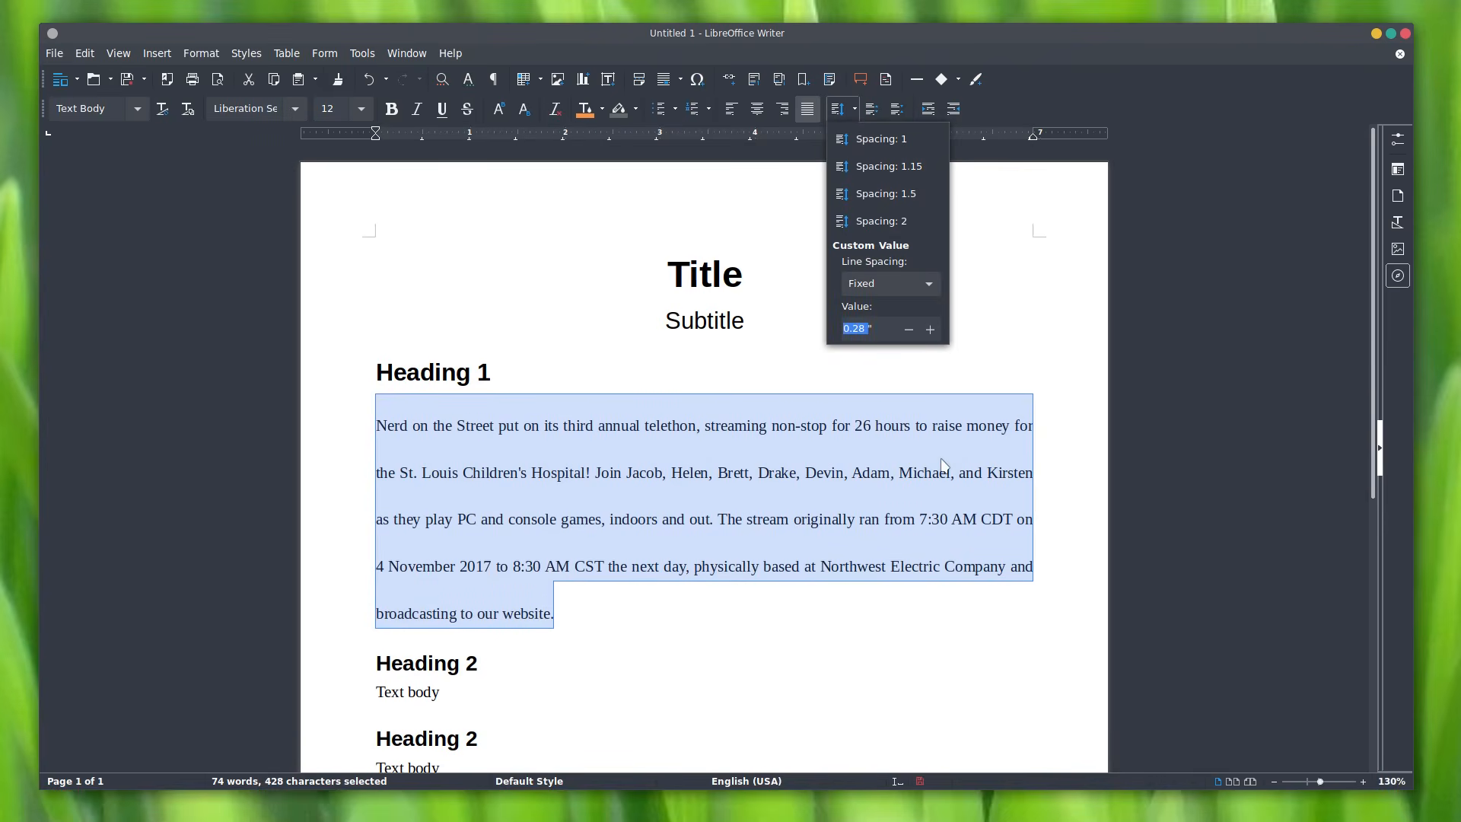
{"action": "left_click", "coordinate": [903, 166]}
Step: Settle on 1.5 line spacing, then raise paragraph spacing four times and lower it twice
{"action": "left_click", "coordinate": [854, 117]}
{"action": "left_click", "coordinate": [870, 200]}
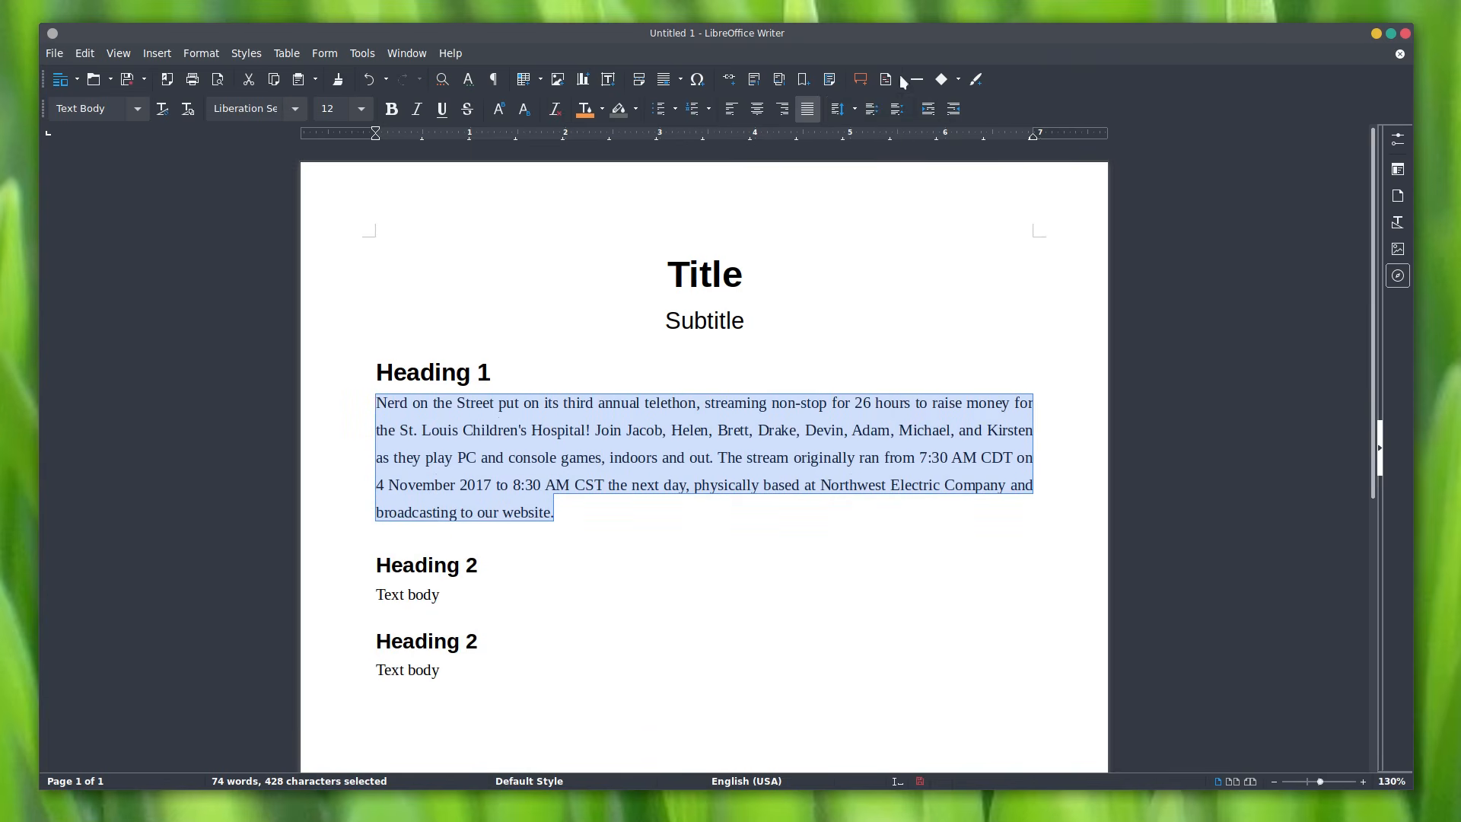
{"action": "left_click", "coordinate": [872, 110]}
{"action": "left_click", "coordinate": [872, 111]}
{"action": "left_click", "coordinate": [872, 111]}
{"action": "left_click", "coordinate": [872, 110]}
{"action": "left_click", "coordinate": [872, 110]}
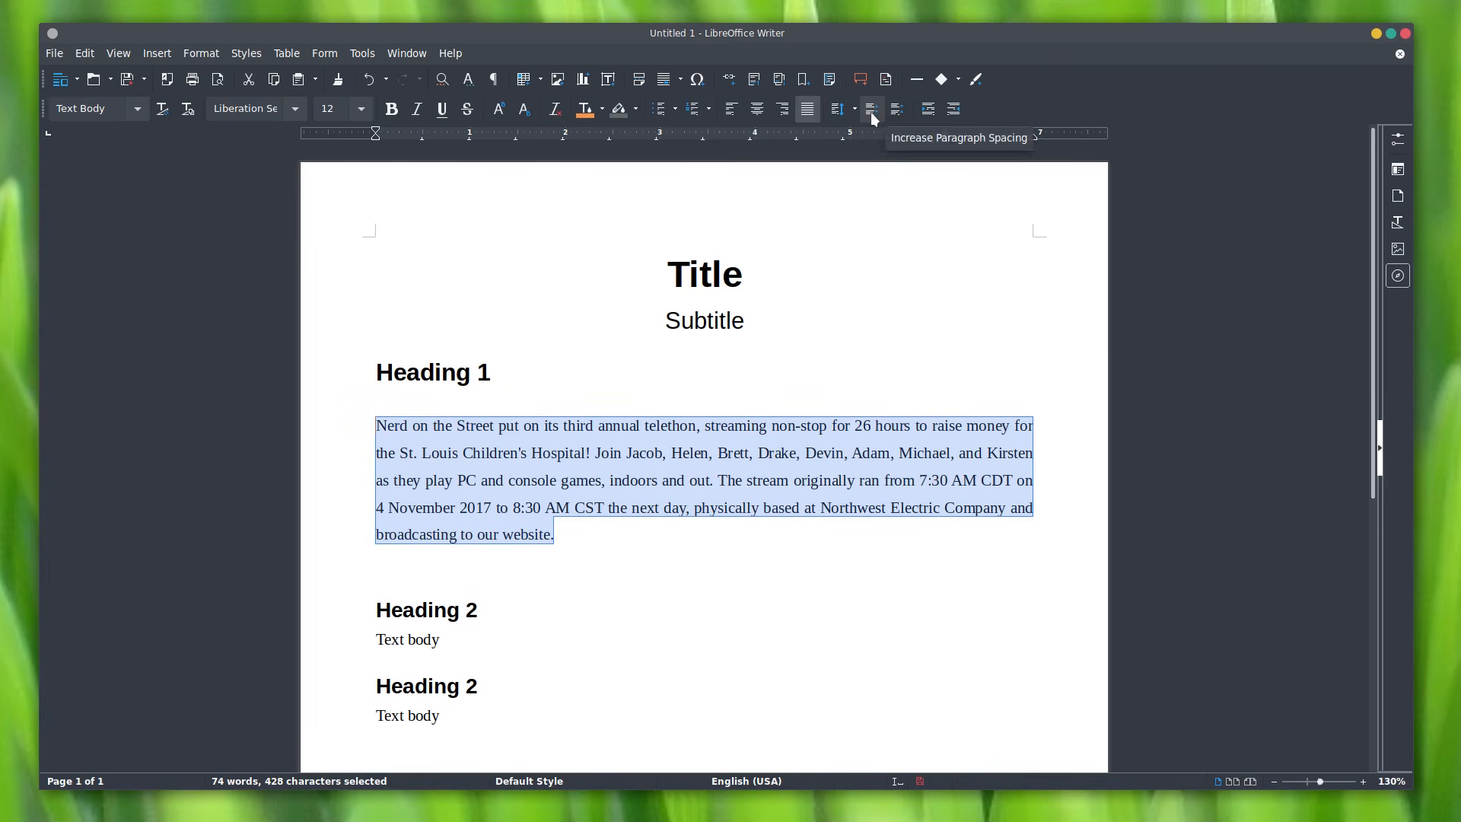
{"action": "left_click", "coordinate": [900, 112]}
{"action": "left_click", "coordinate": [899, 112]}
{"action": "left_click", "coordinate": [899, 112]}
{"action": "left_click", "coordinate": [899, 112]}
{"action": "left_click", "coordinate": [899, 112]}
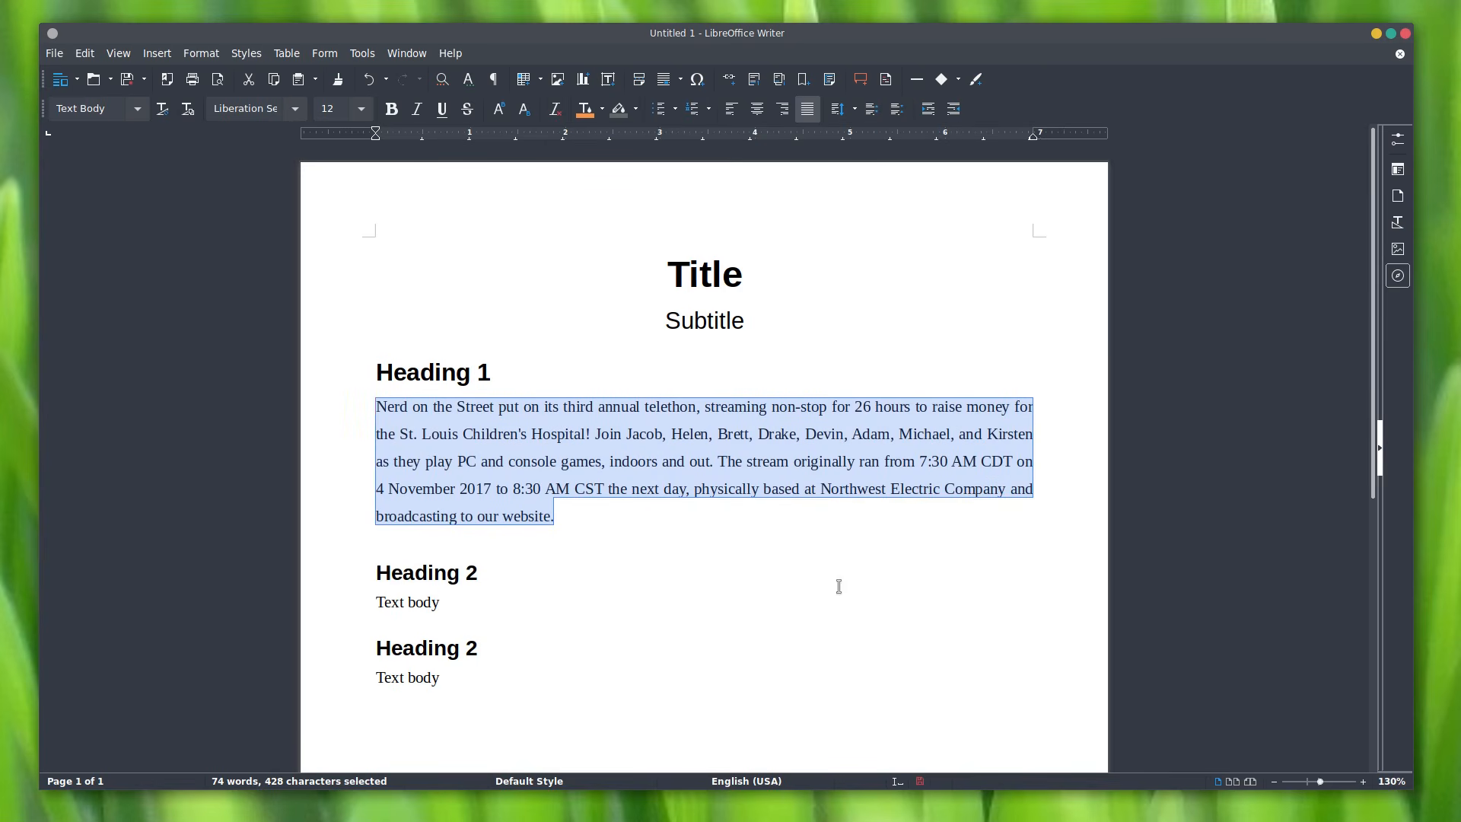
Step: Indent the telethon paragraph, then convert it to a 0.20" first-line indent
{"action": "right_click", "coordinate": [732, 456]}
{"action": "left_click", "coordinate": [789, 574]}
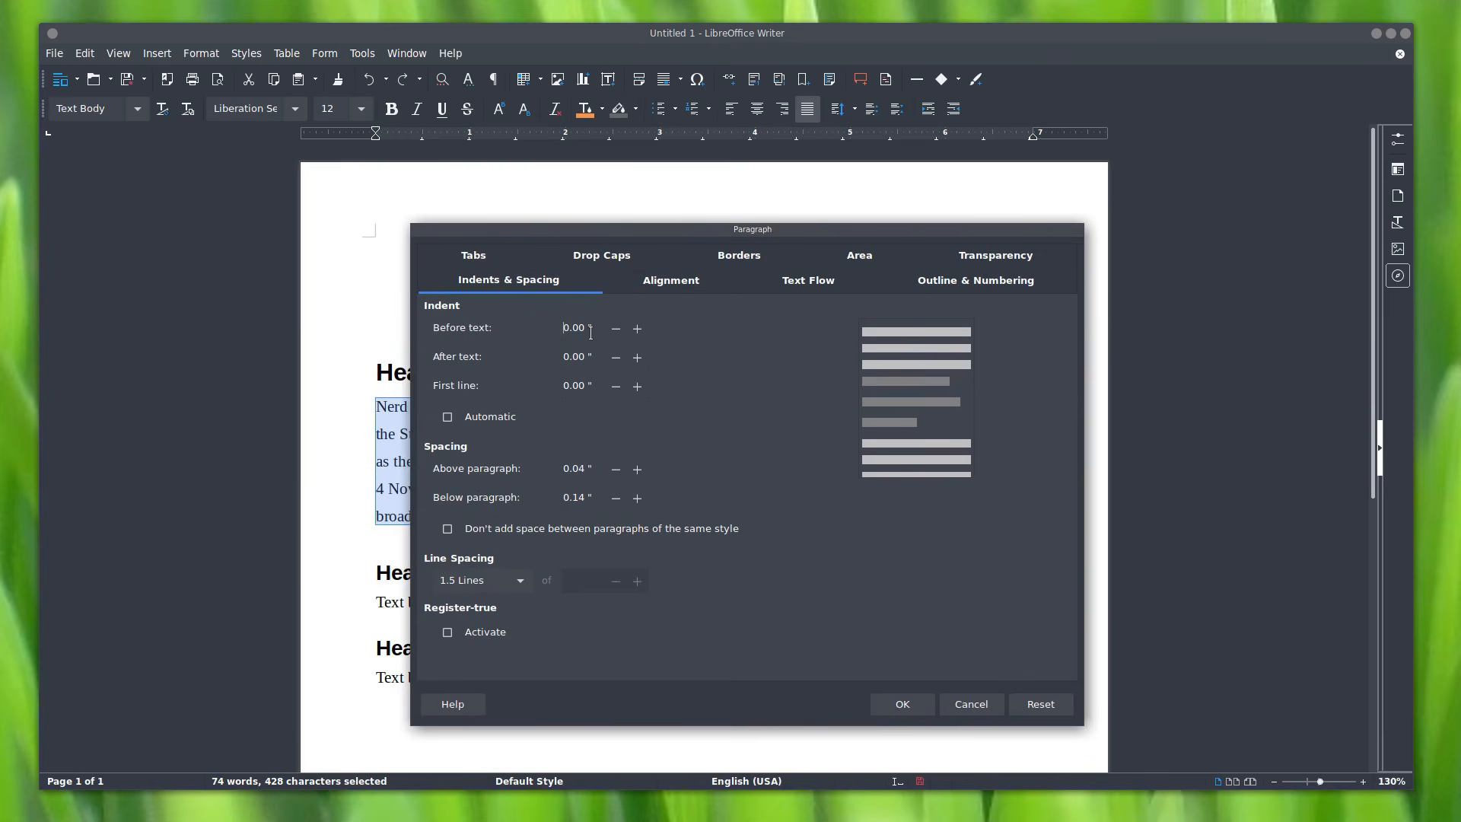
{"action": "left_click", "coordinate": [637, 329]}
{"action": "left_click", "coordinate": [637, 328]}
{"action": "left_click", "coordinate": [637, 328]}
{"action": "left_click", "coordinate": [637, 328]}
{"action": "left_click", "coordinate": [637, 328]}
{"action": "left_click", "coordinate": [924, 703]}
{"action": "right_click", "coordinate": [521, 520]}
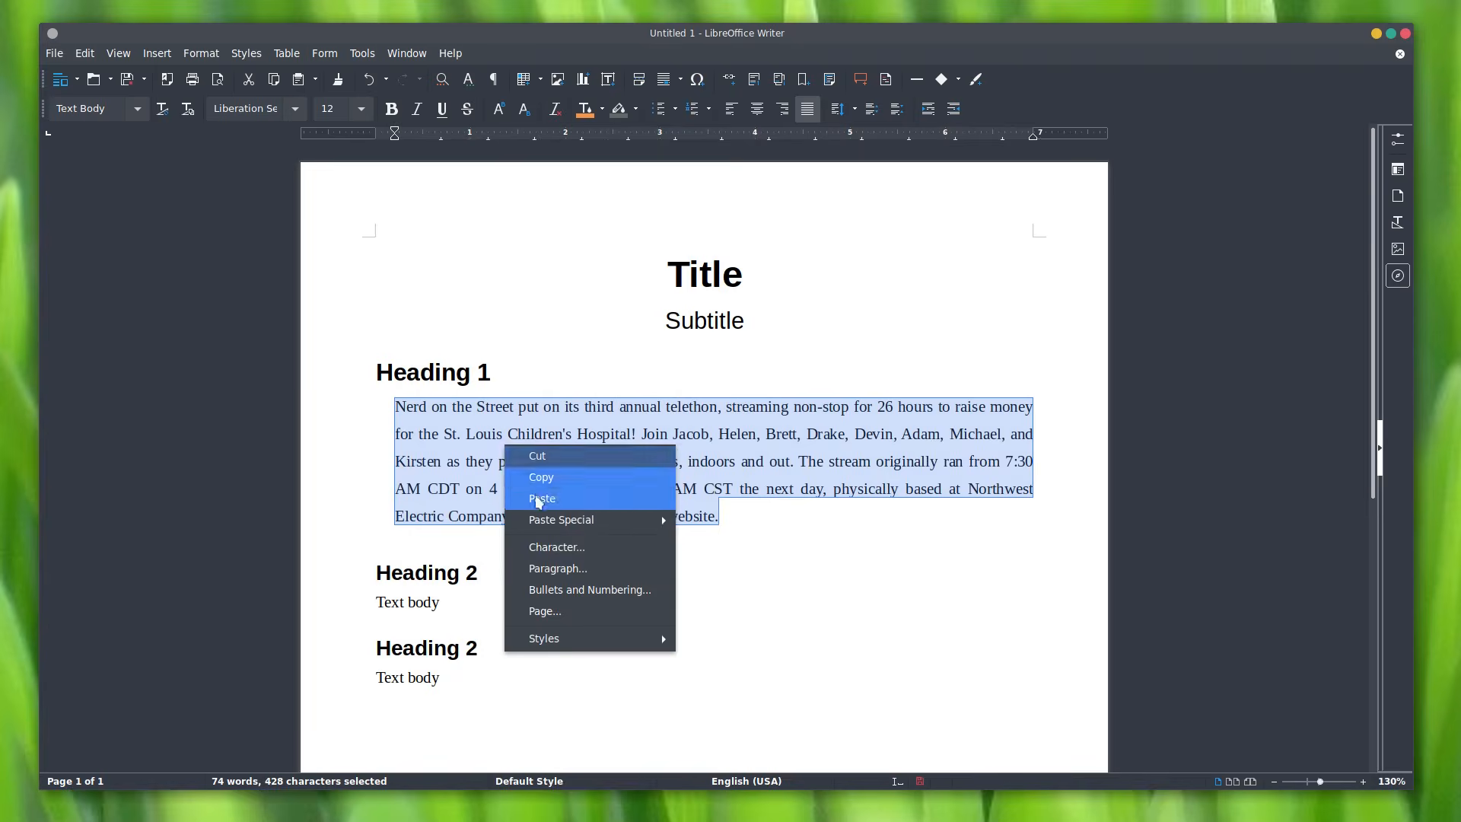
{"action": "left_click", "coordinate": [587, 571]}
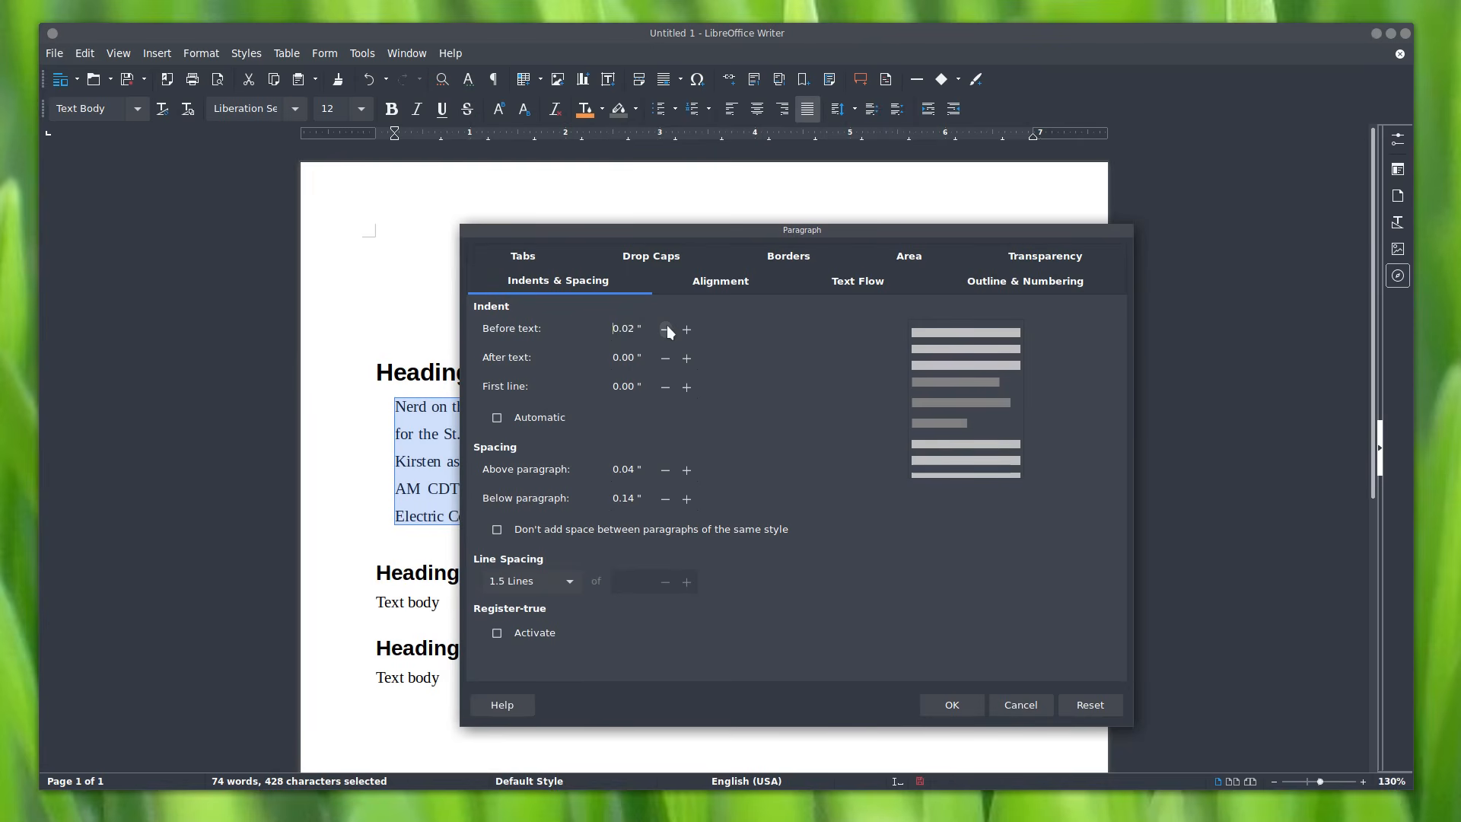
{"action": "left_click", "coordinate": [688, 390]}
{"action": "left_click", "coordinate": [970, 701]}
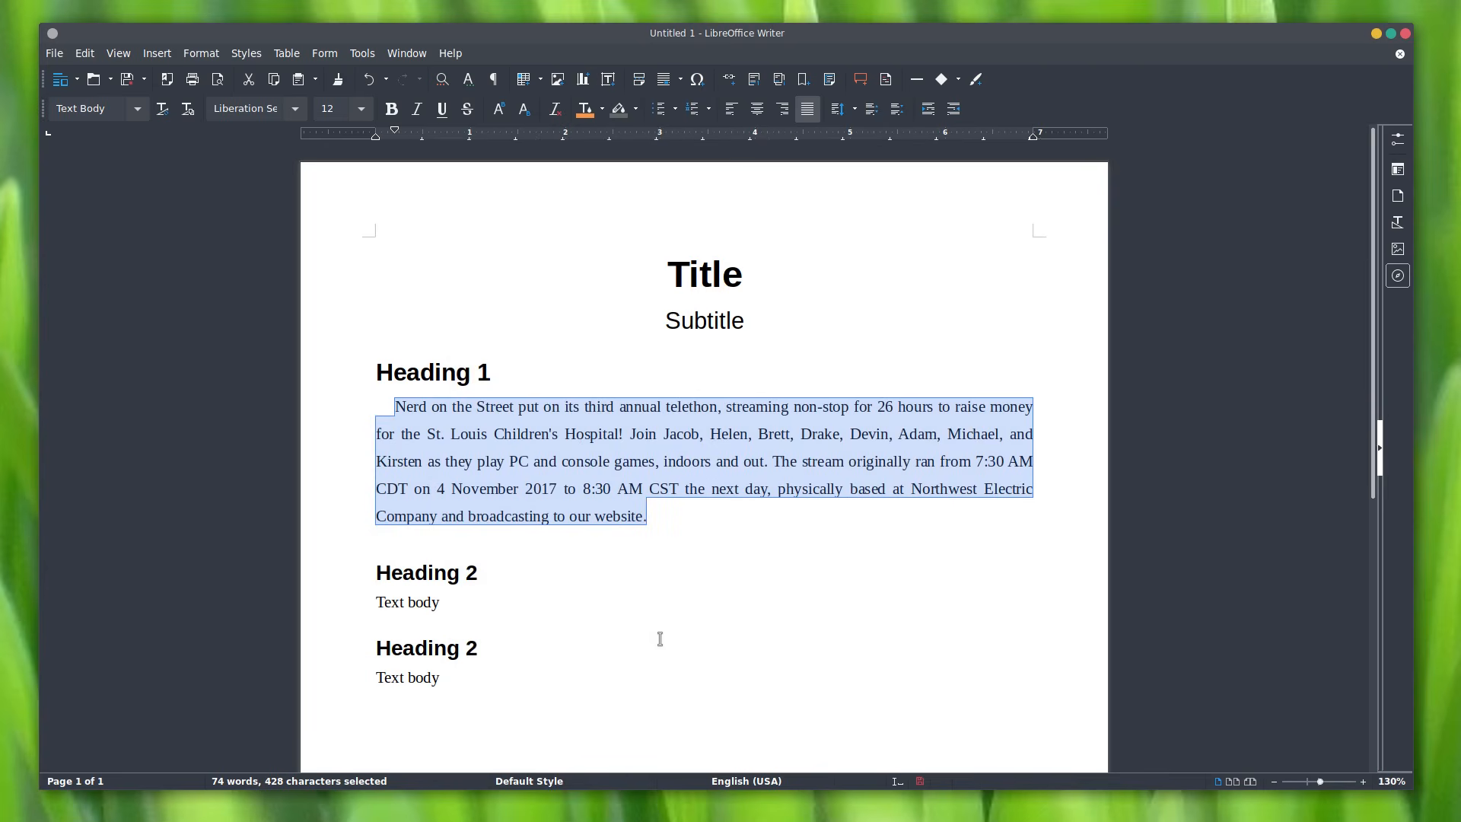
Step: Add a new paragraph 'Indententation right there.' below the telethon text
{"action": "left_click", "coordinate": [793, 540]}
{"action": "left_click", "coordinate": [741, 525]}
{"action": "key", "text": "Return"}
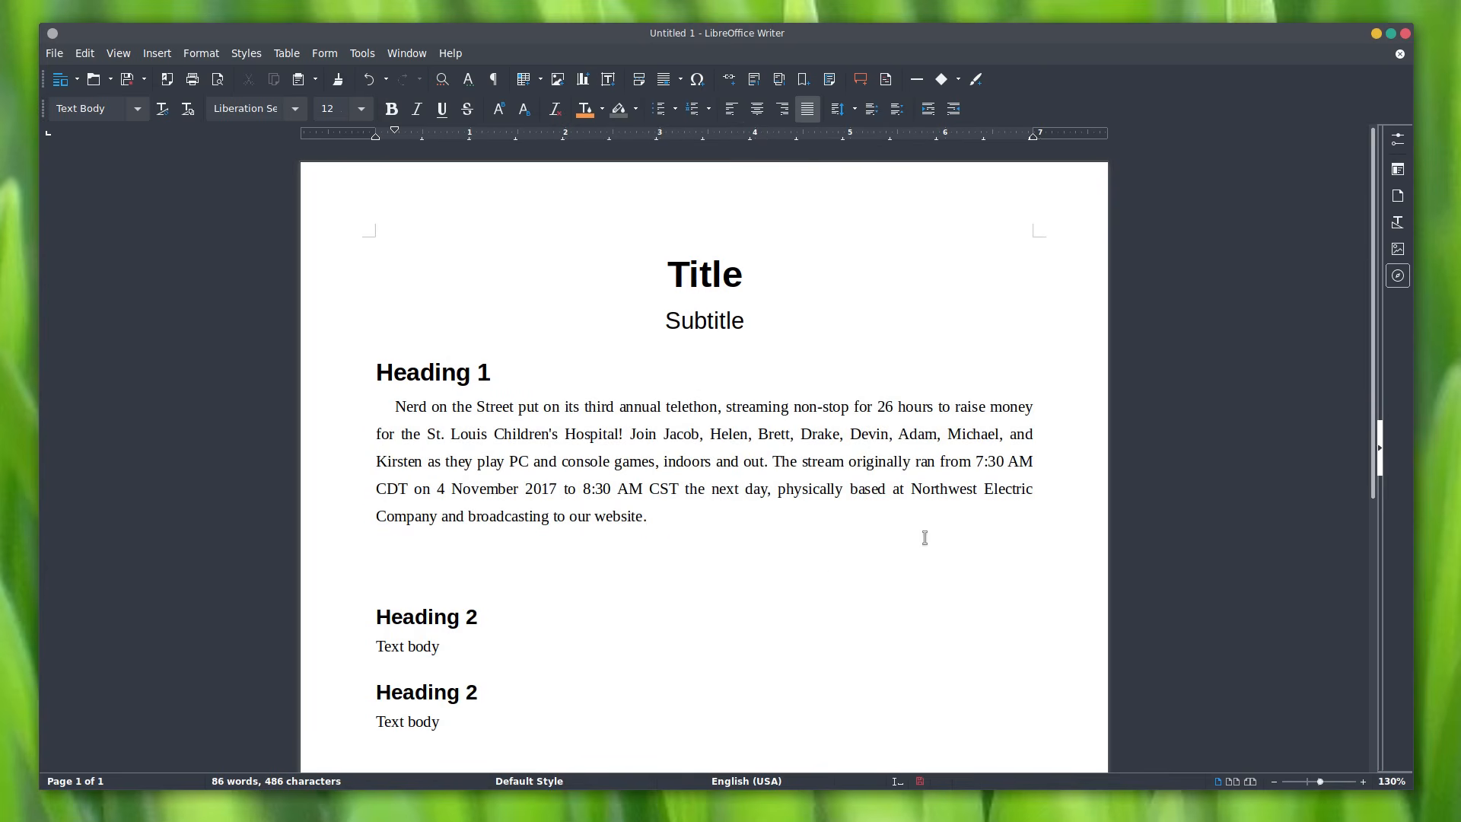
{"action": "type", "text": "Indententation right there."}
Step: Increase the telethon paragraph's space above and reduce its space below to 0.04"
{"action": "left_click_drag", "start_coordinate": [667, 517], "coordinate": [385, 412]}
{"action": "right_click", "coordinate": [444, 439]}
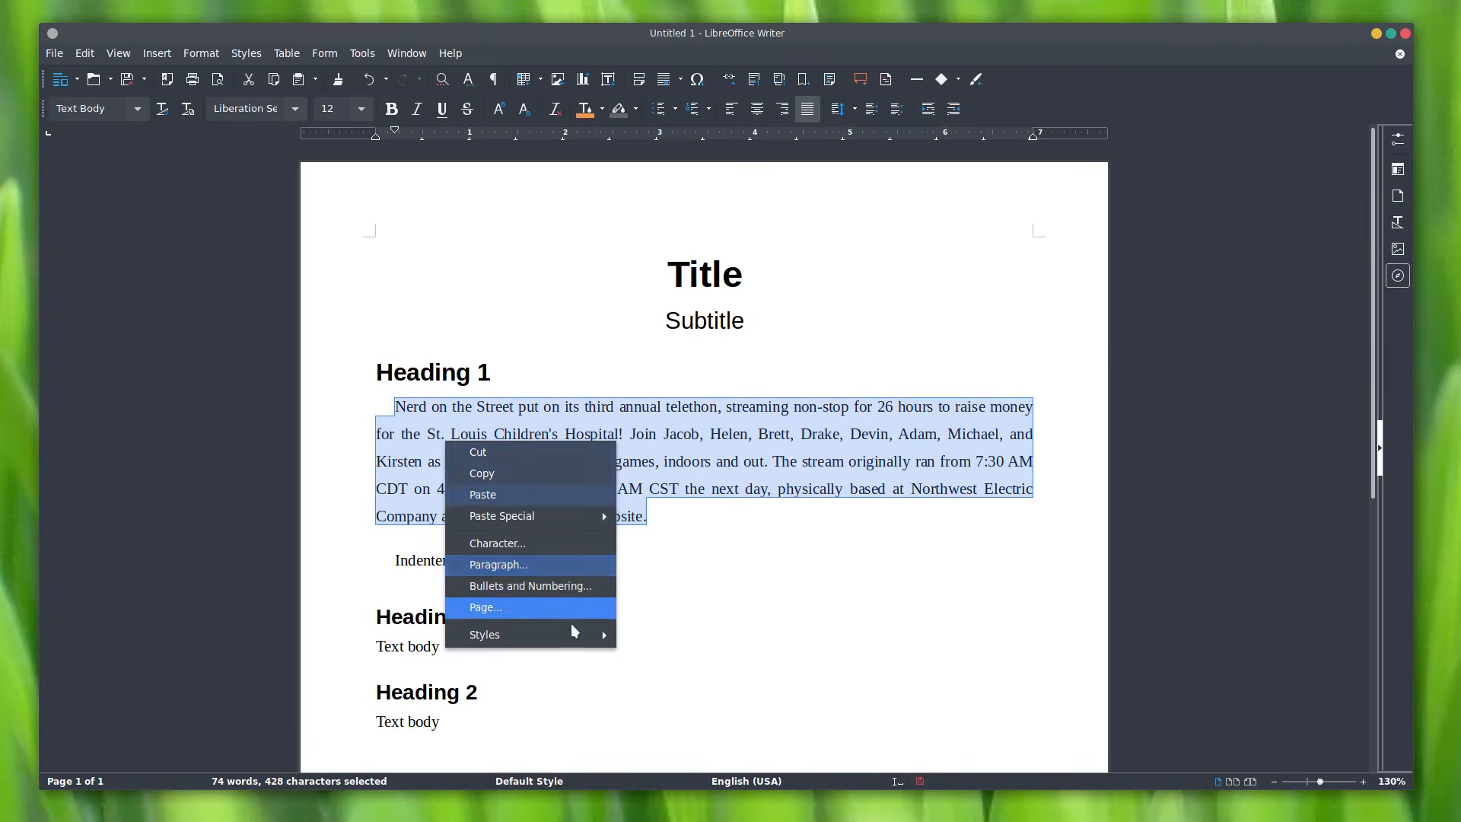
{"action": "left_click", "coordinate": [559, 565]}
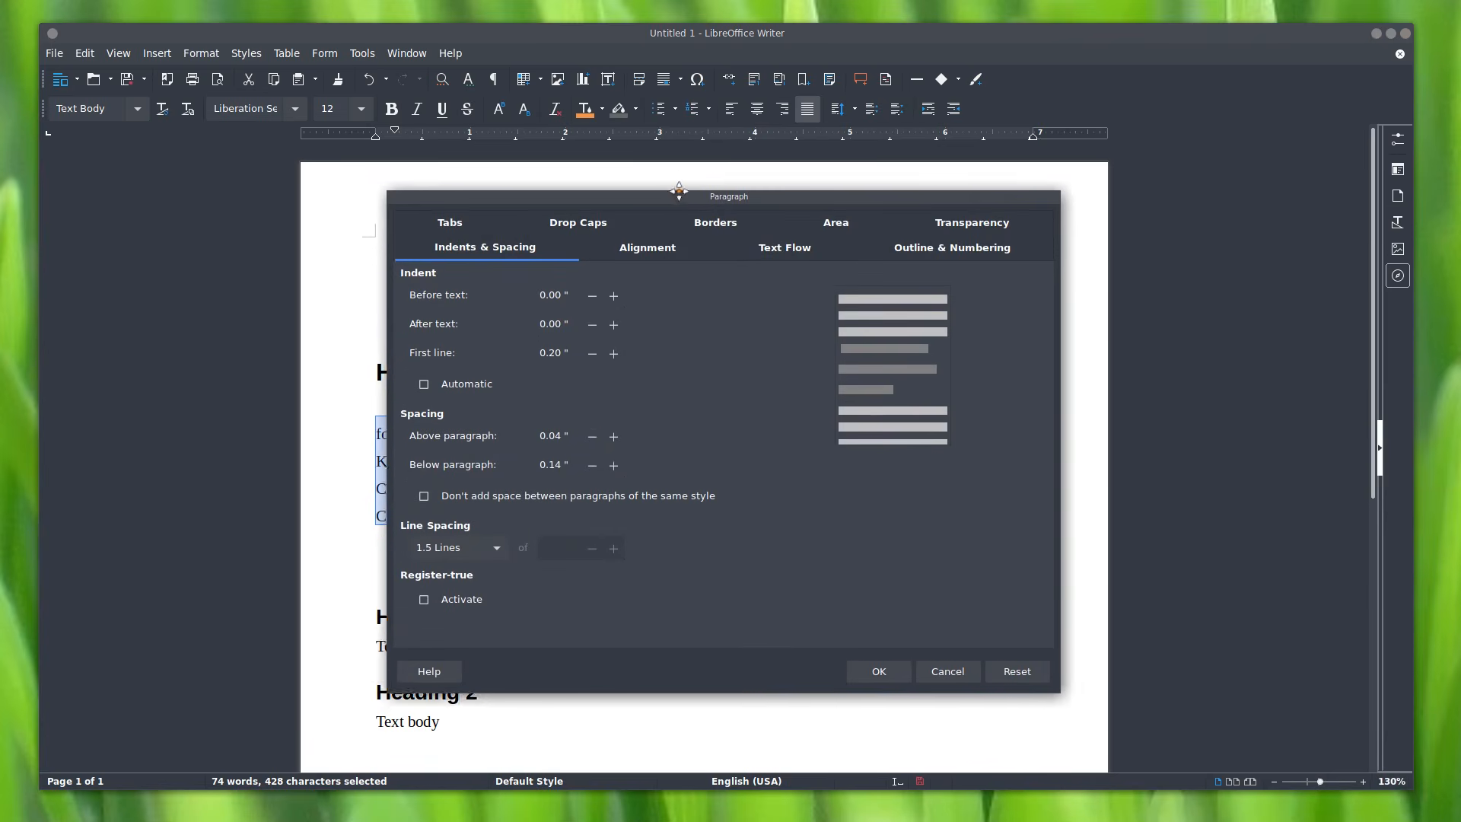
{"action": "left_click", "coordinate": [606, 423]}
{"action": "left_click", "coordinate": [606, 423]}
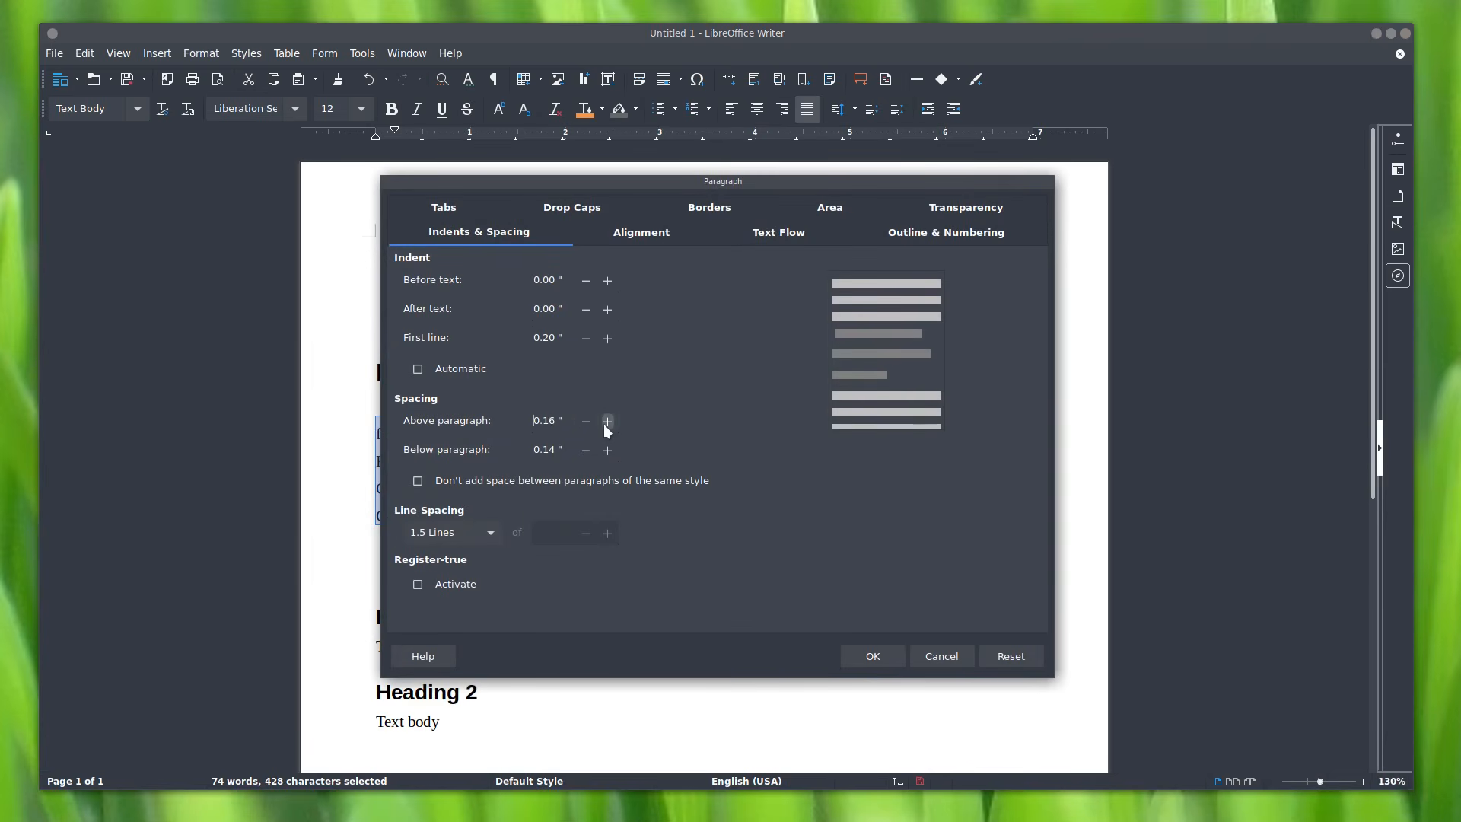
{"action": "left_click", "coordinate": [865, 656]}
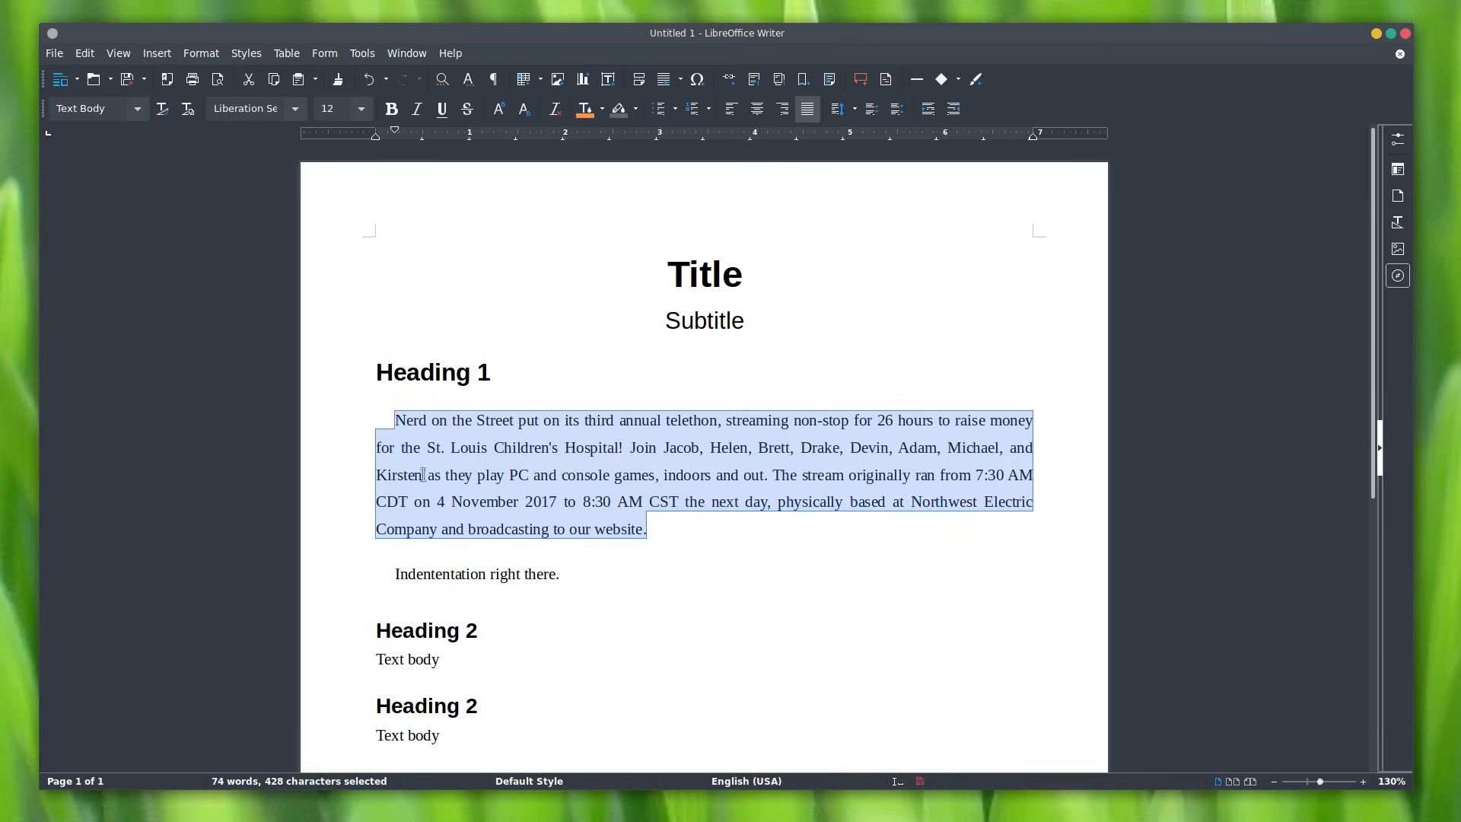
{"action": "right_click", "coordinate": [551, 468]}
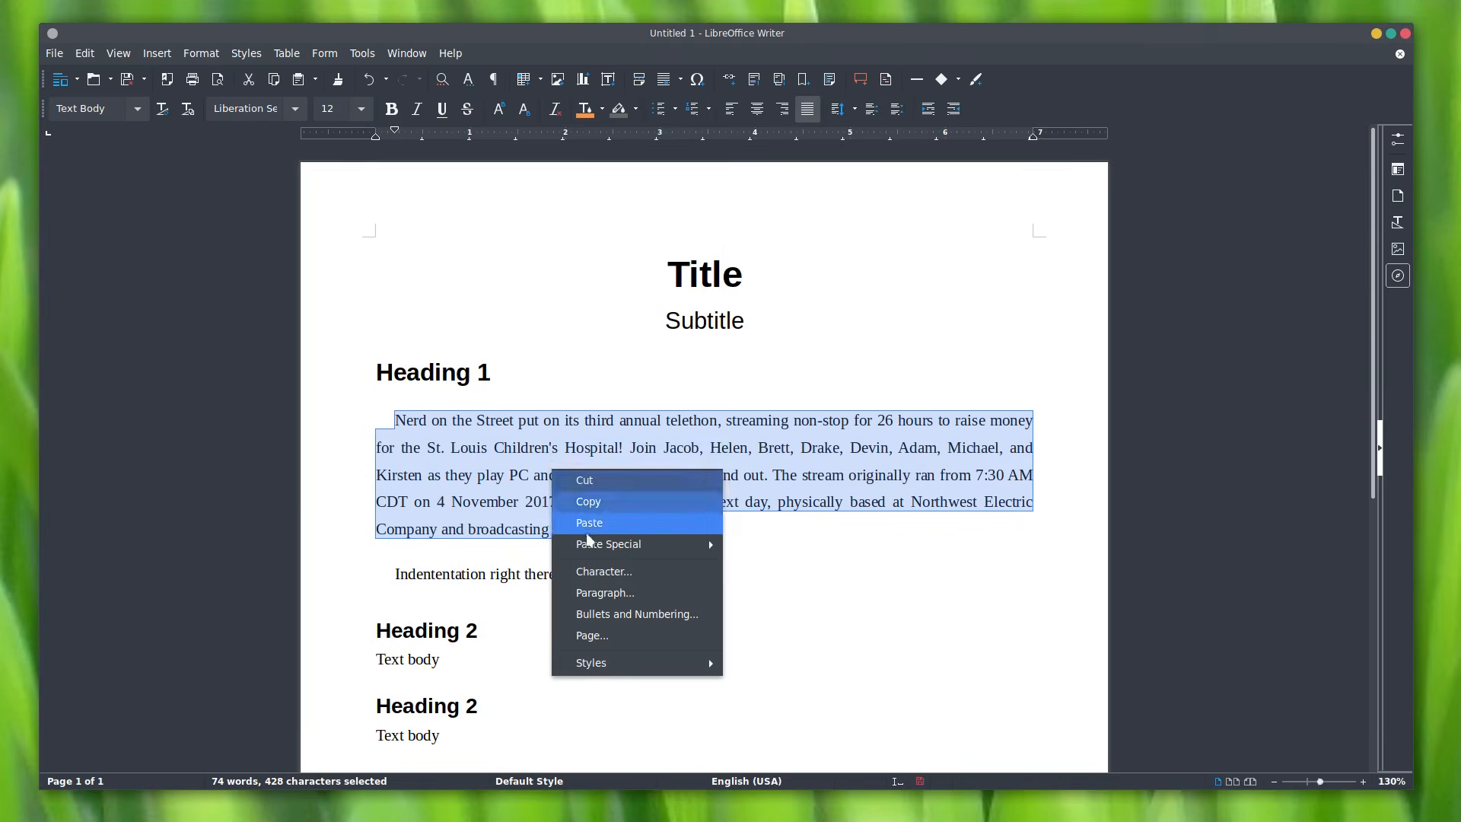
{"action": "left_click", "coordinate": [606, 592]}
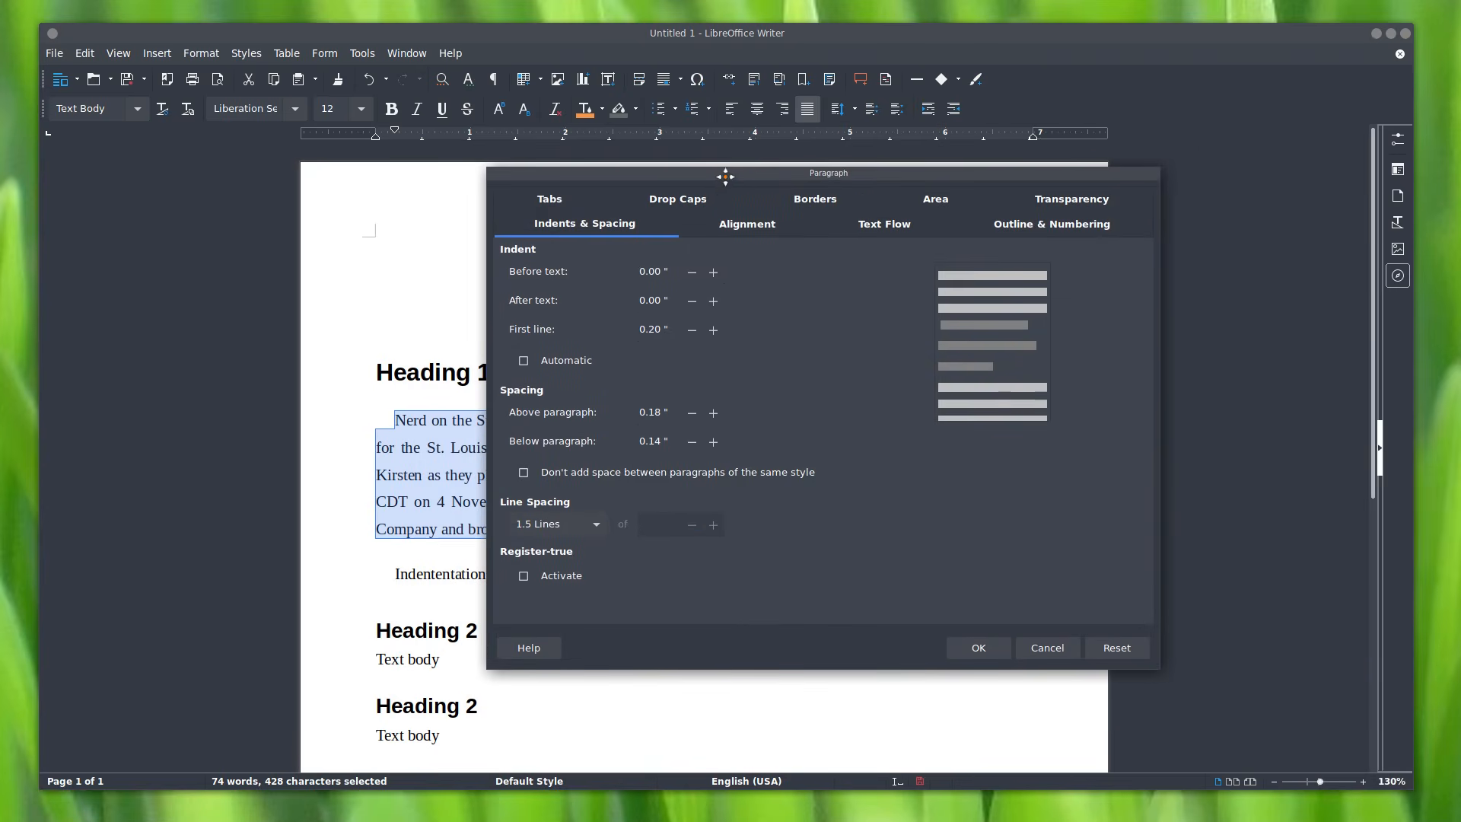
{"action": "left_click", "coordinate": [692, 443]}
{"action": "left_click", "coordinate": [989, 650]}
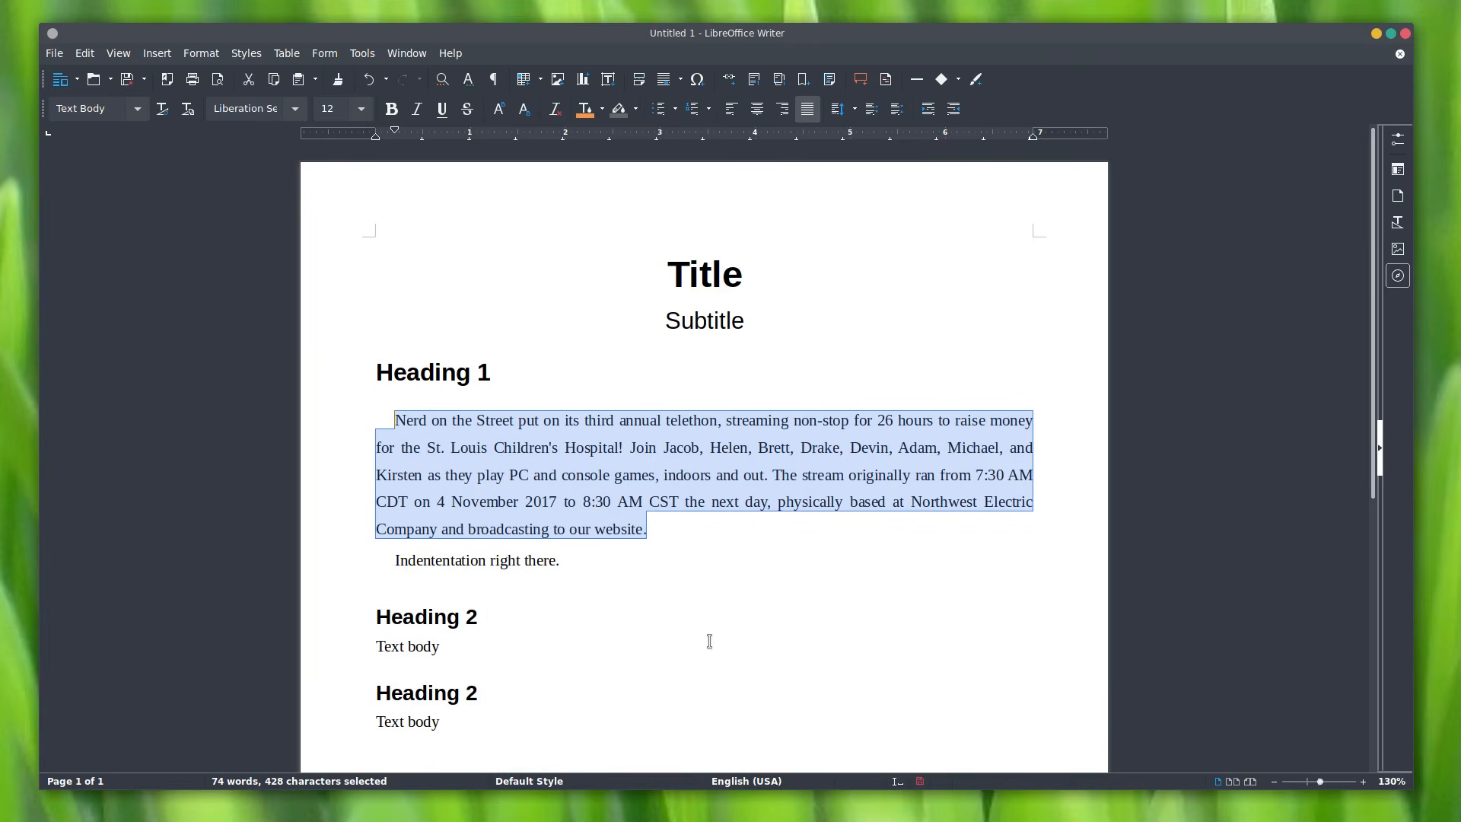
Step: Set zero space above the 'Indententation right there.' line
{"action": "left_click_drag", "start_coordinate": [562, 561], "coordinate": [395, 561]}
{"action": "right_click", "coordinate": [407, 562]}
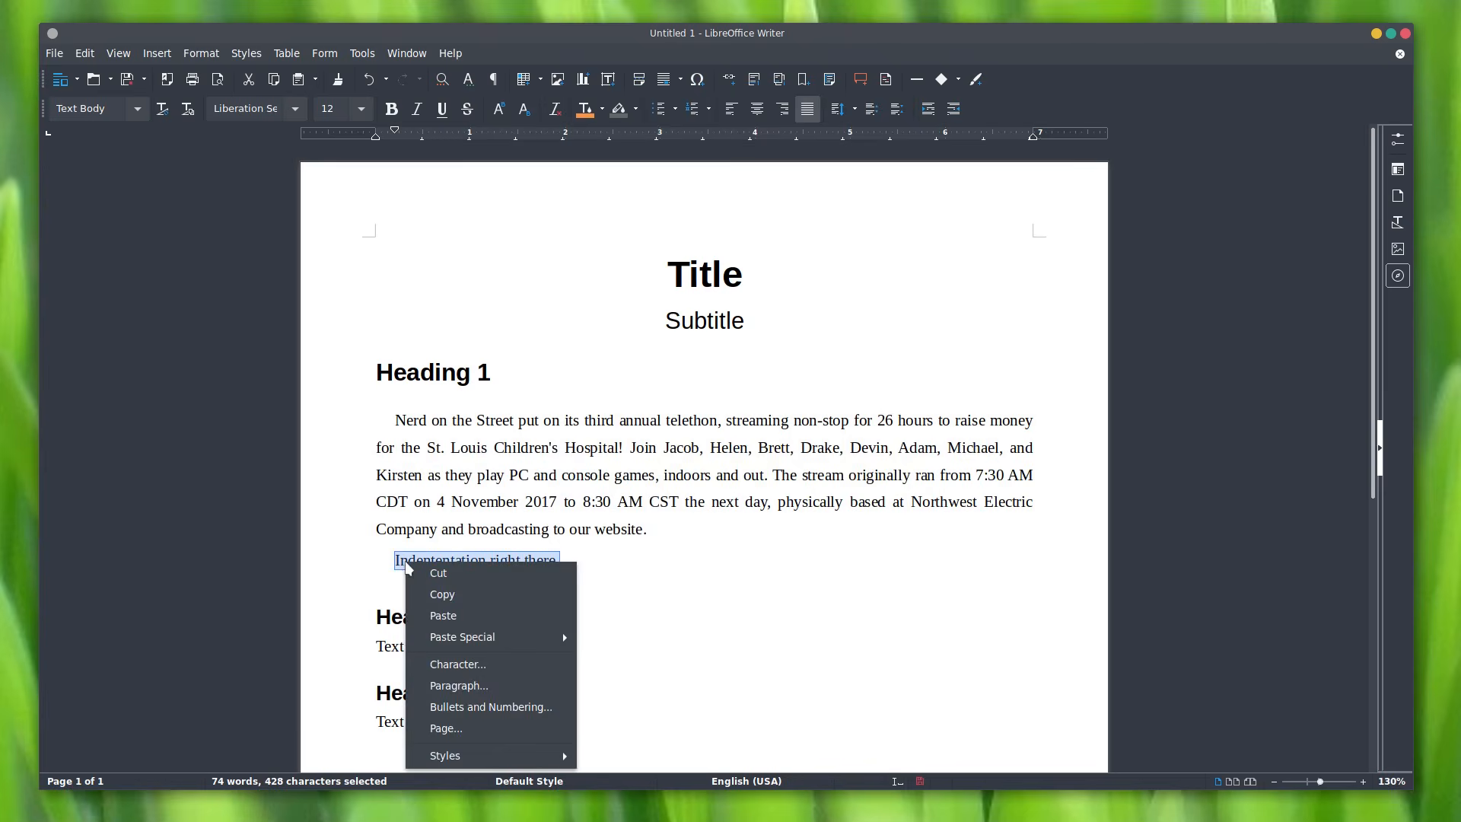
{"action": "left_click", "coordinate": [459, 686]}
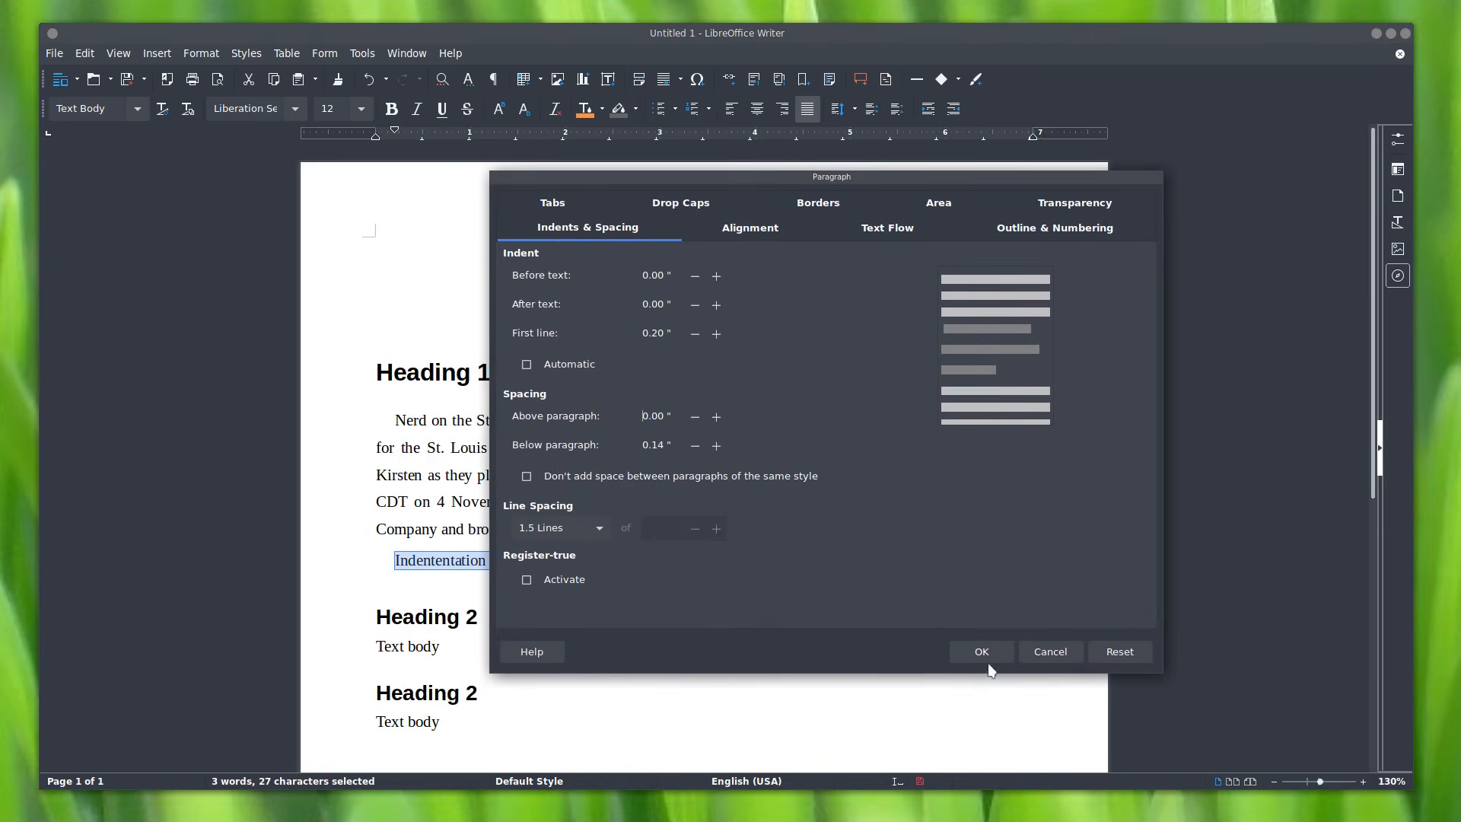
{"action": "left_click", "coordinate": [985, 656]}
{"action": "left_click", "coordinate": [621, 565]}
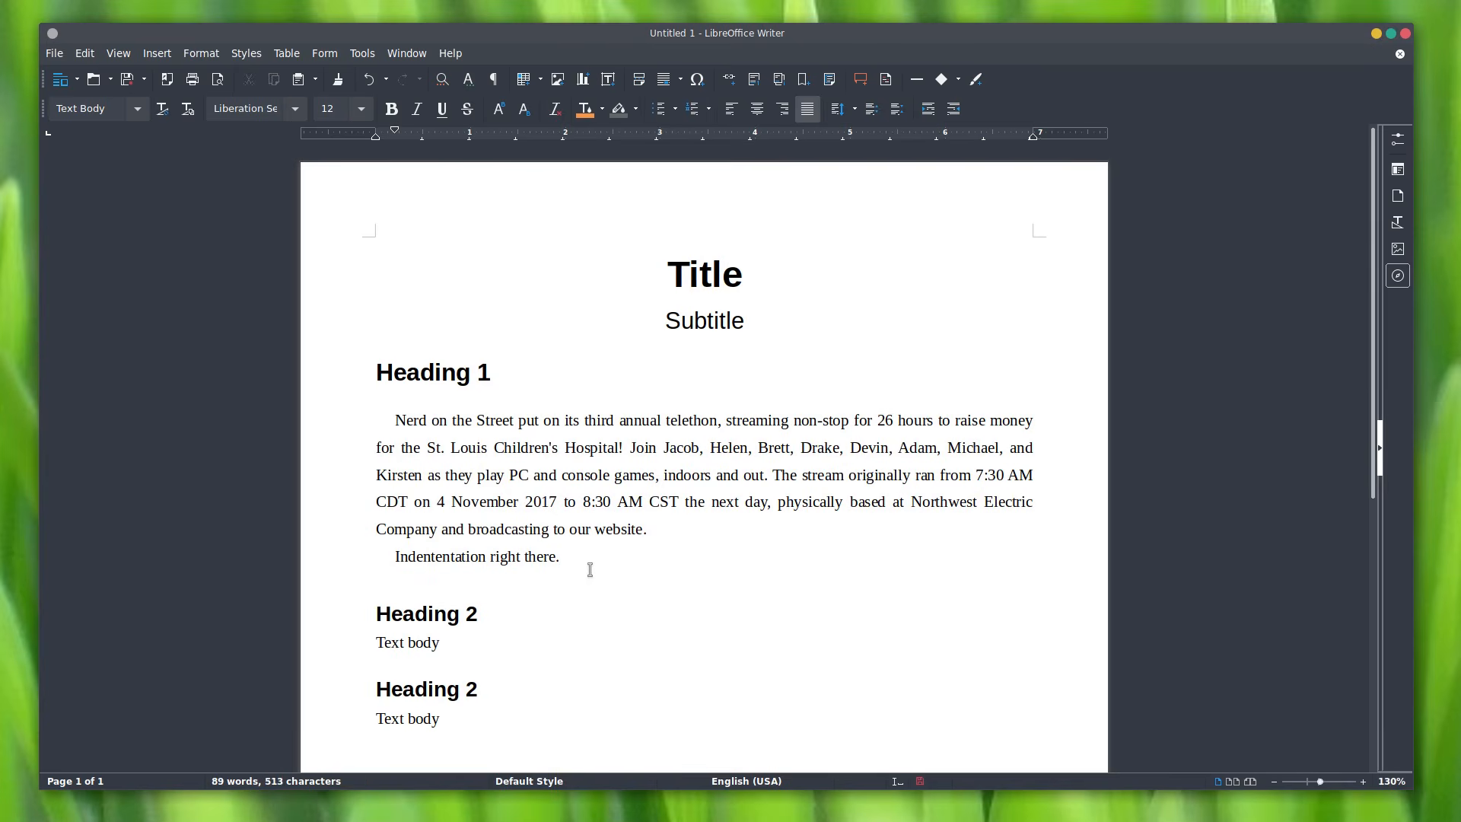
Step: Try single line spacing on the last lines, then undo it
{"action": "left_click", "coordinate": [351, 530], "text": "shift"}
{"action": "left_click", "coordinate": [852, 112]}
{"action": "left_click", "coordinate": [856, 140]}
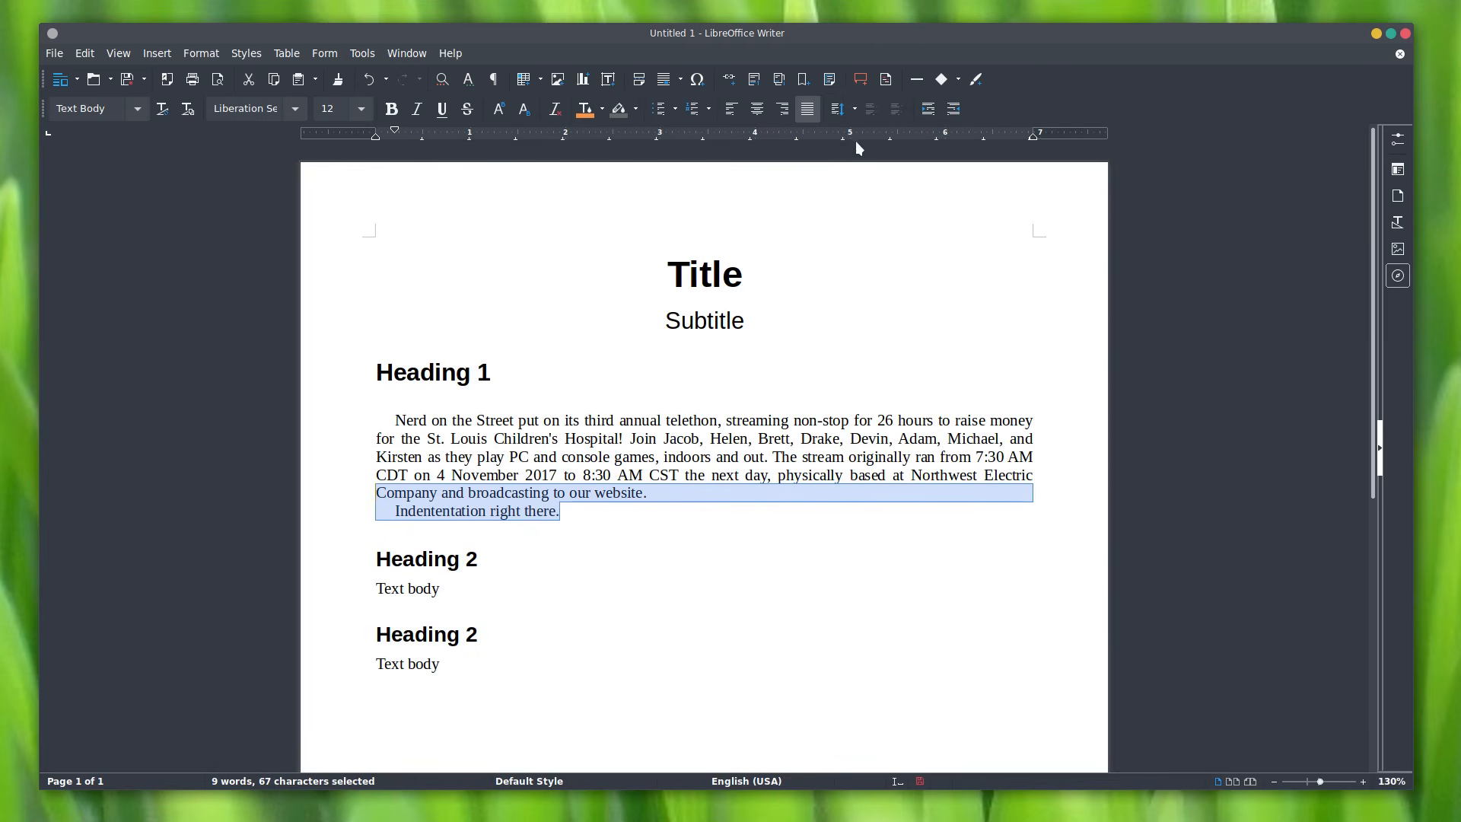
{"action": "left_click", "coordinate": [658, 514]}
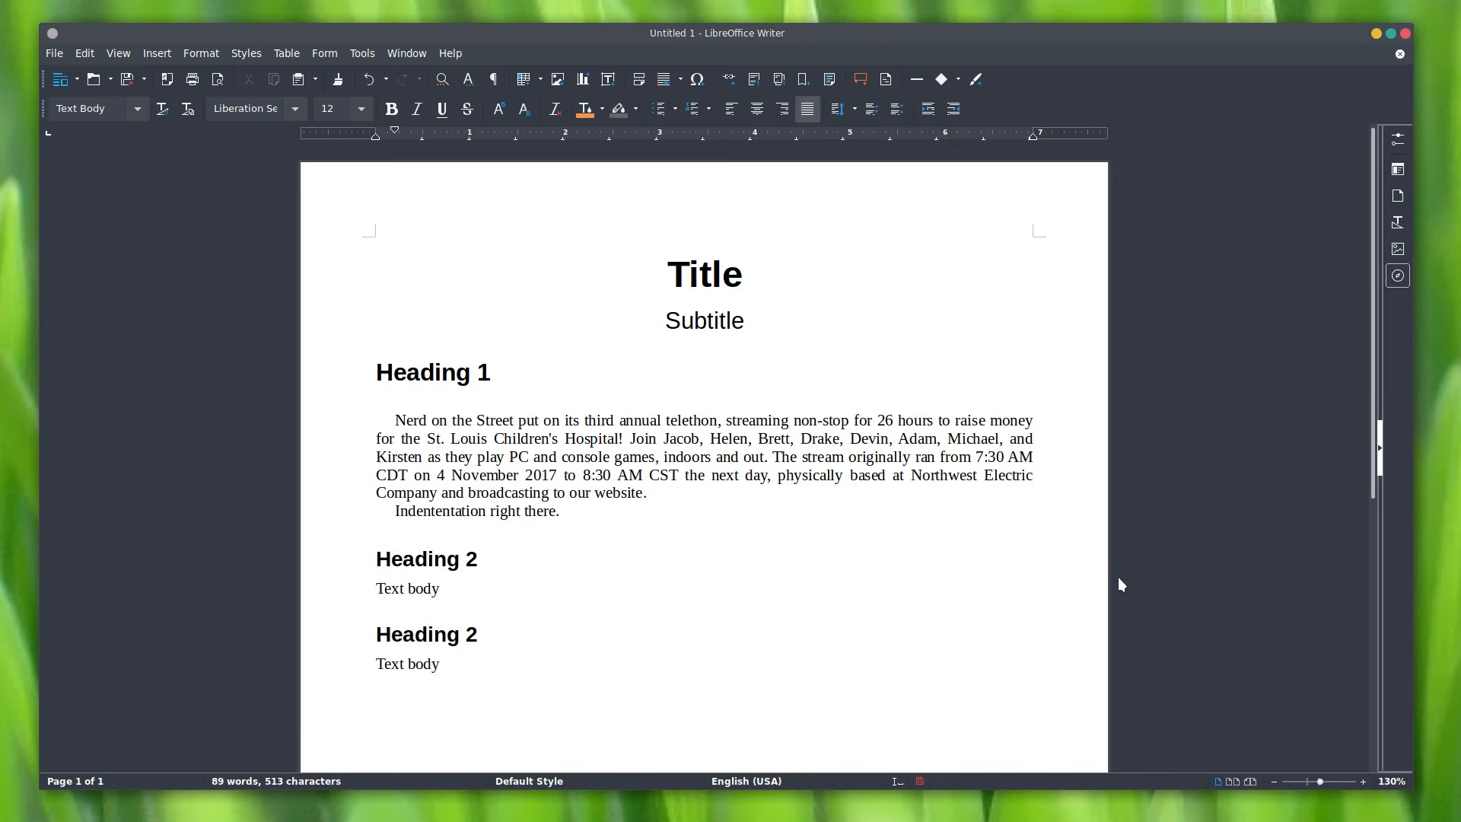
{"action": "key", "text": "ctrl+z"}
{"action": "key", "text": "ctrl+z"}
{"action": "key", "text": "ctrl+z"}
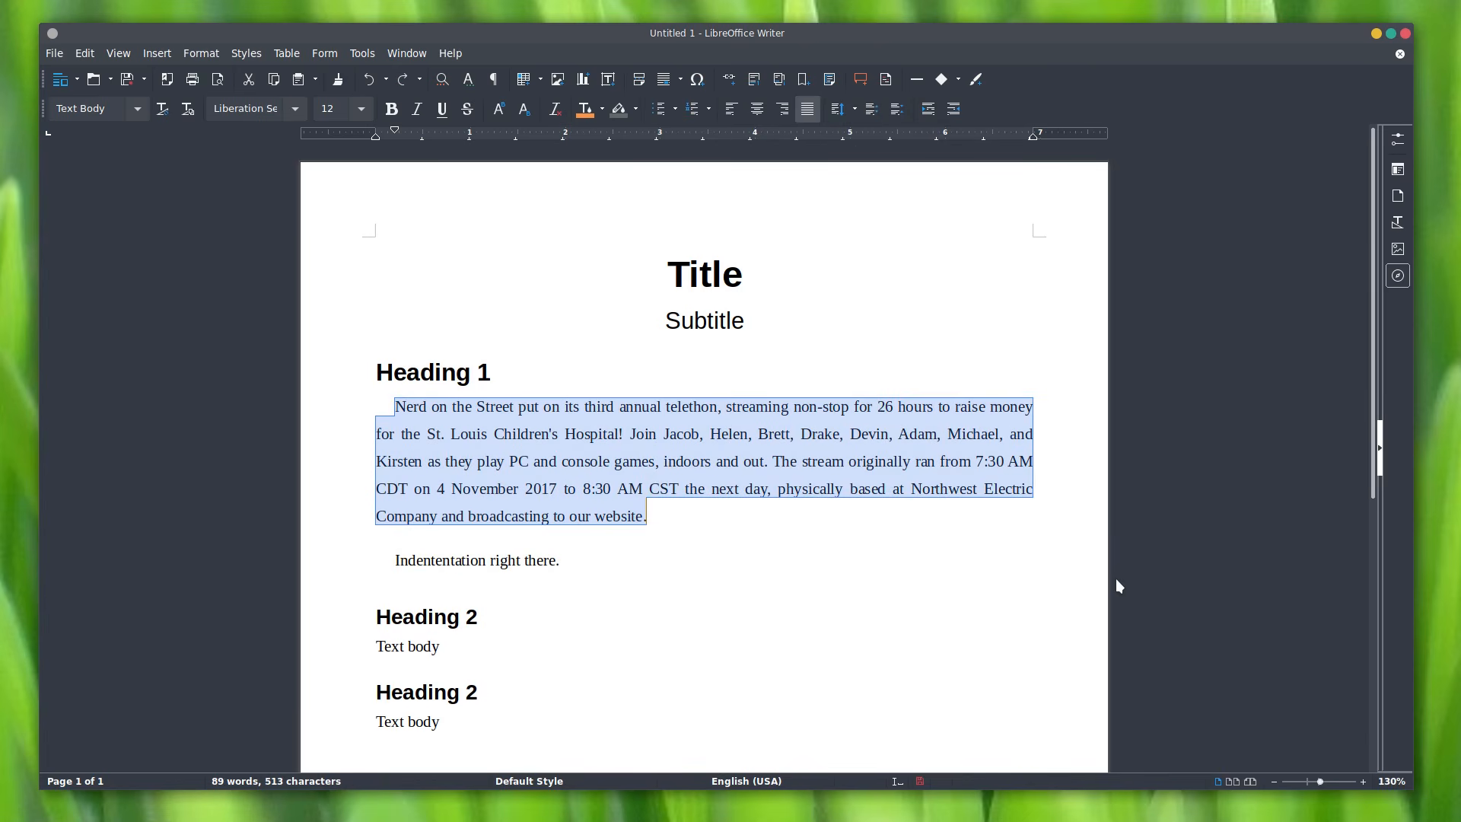
Step: Try increasing then restoring the paragraph indent, keeping line spacing at 1.5 Lines
{"action": "left_click", "coordinate": [928, 115]}
{"action": "left_click", "coordinate": [956, 111]}
{"action": "right_click", "coordinate": [595, 437]}
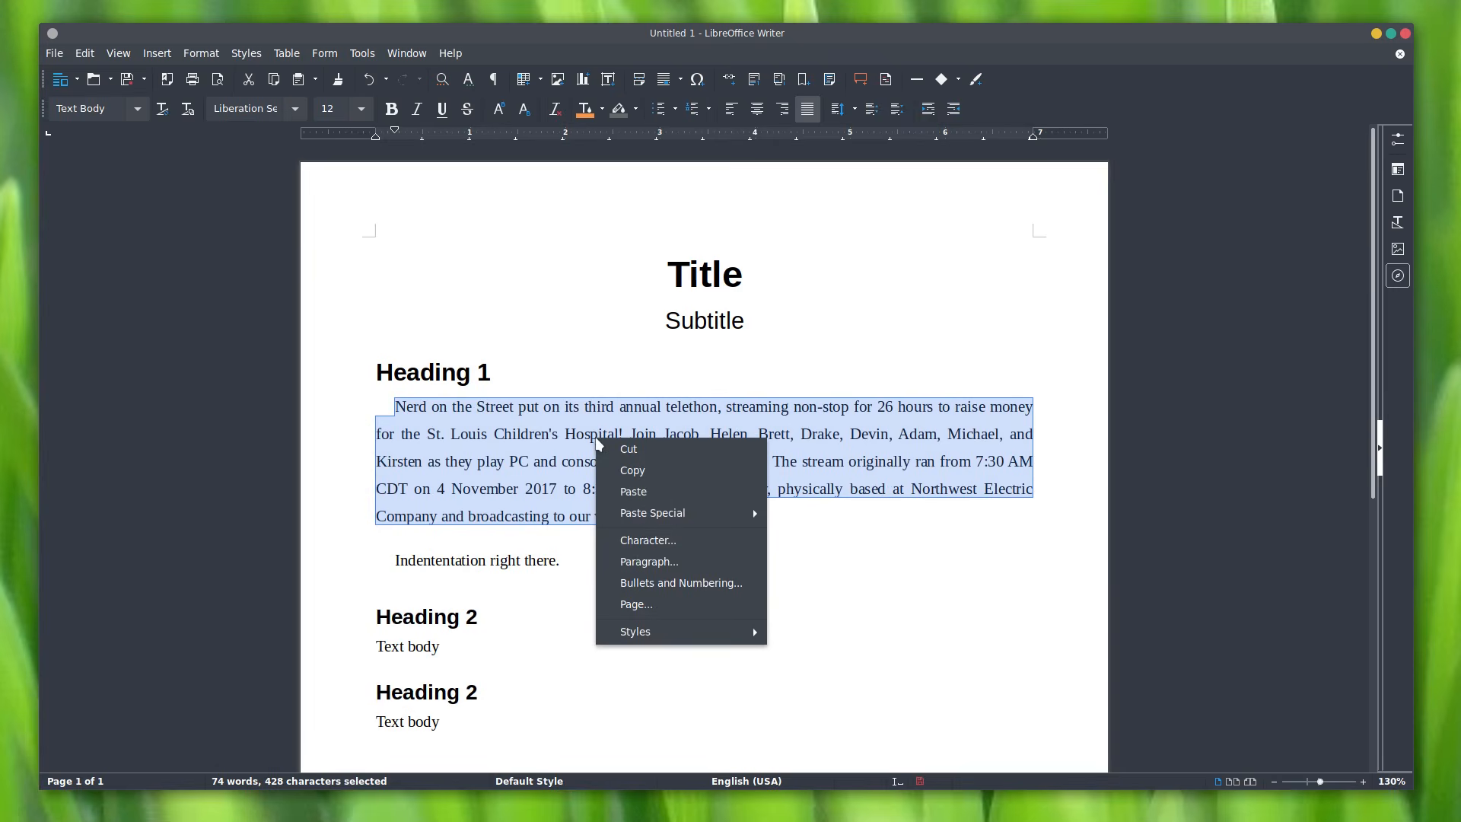
{"action": "left_click", "coordinate": [676, 565]}
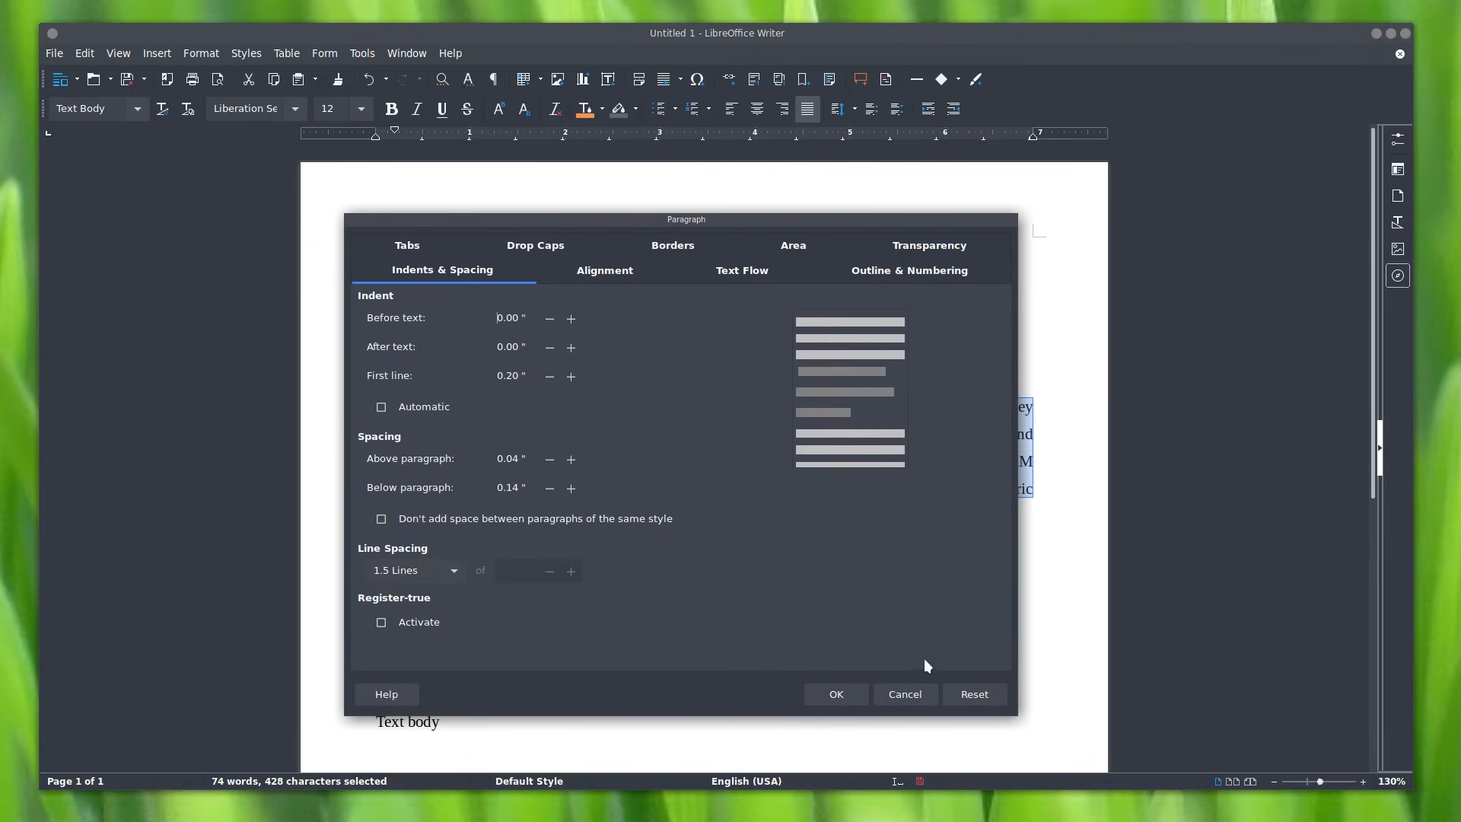
{"action": "left_click", "coordinate": [413, 572]}
{"action": "left_click", "coordinate": [413, 572]}
Step: Turn on a two-line drop cap for the telethon paragraph
{"action": "left_click", "coordinate": [535, 245]}
{"action": "left_click", "coordinate": [449, 320]}
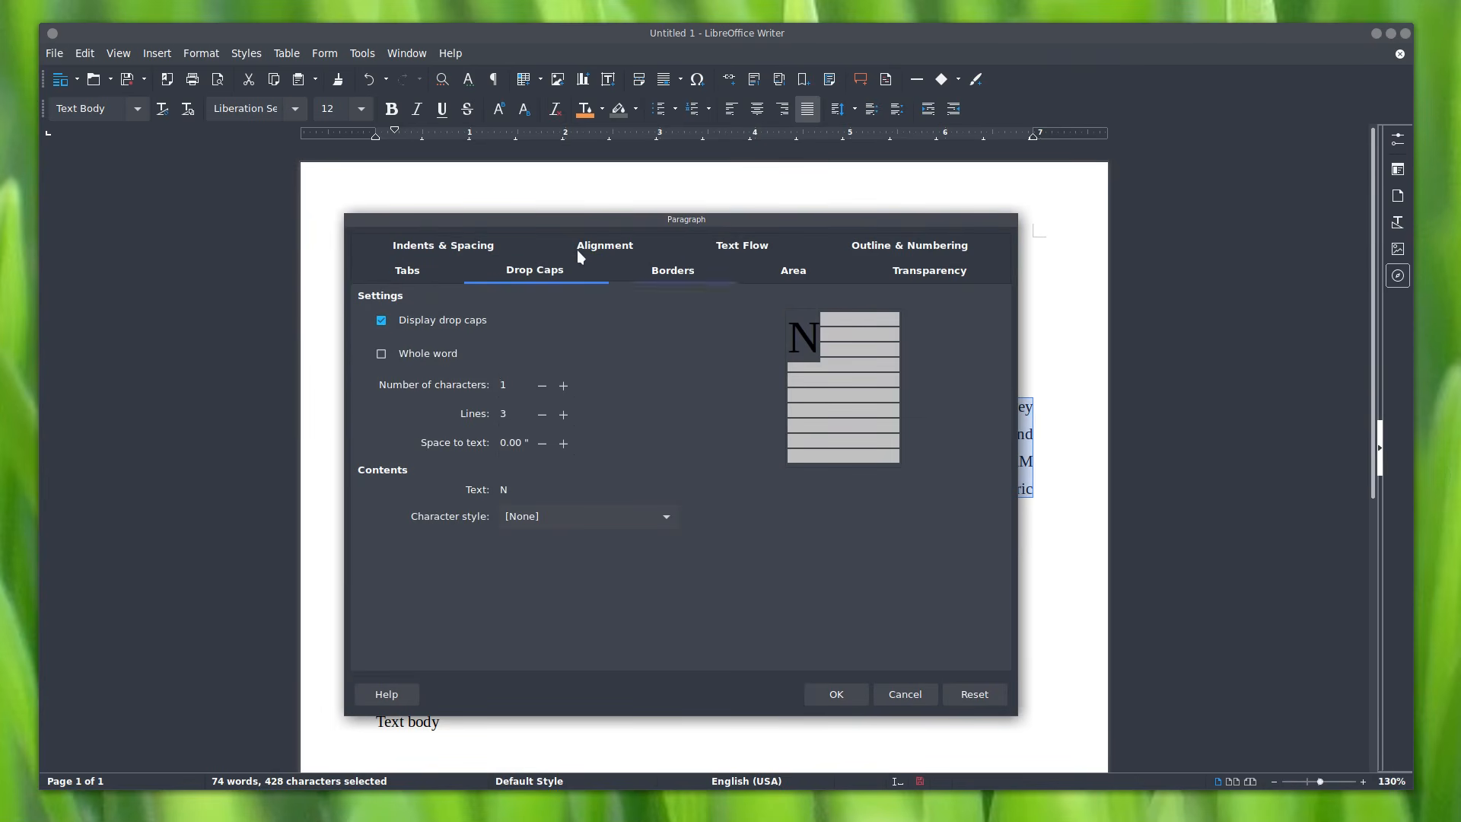
{"action": "left_click_drag", "start_coordinate": [565, 220], "coordinate": [802, 163]}
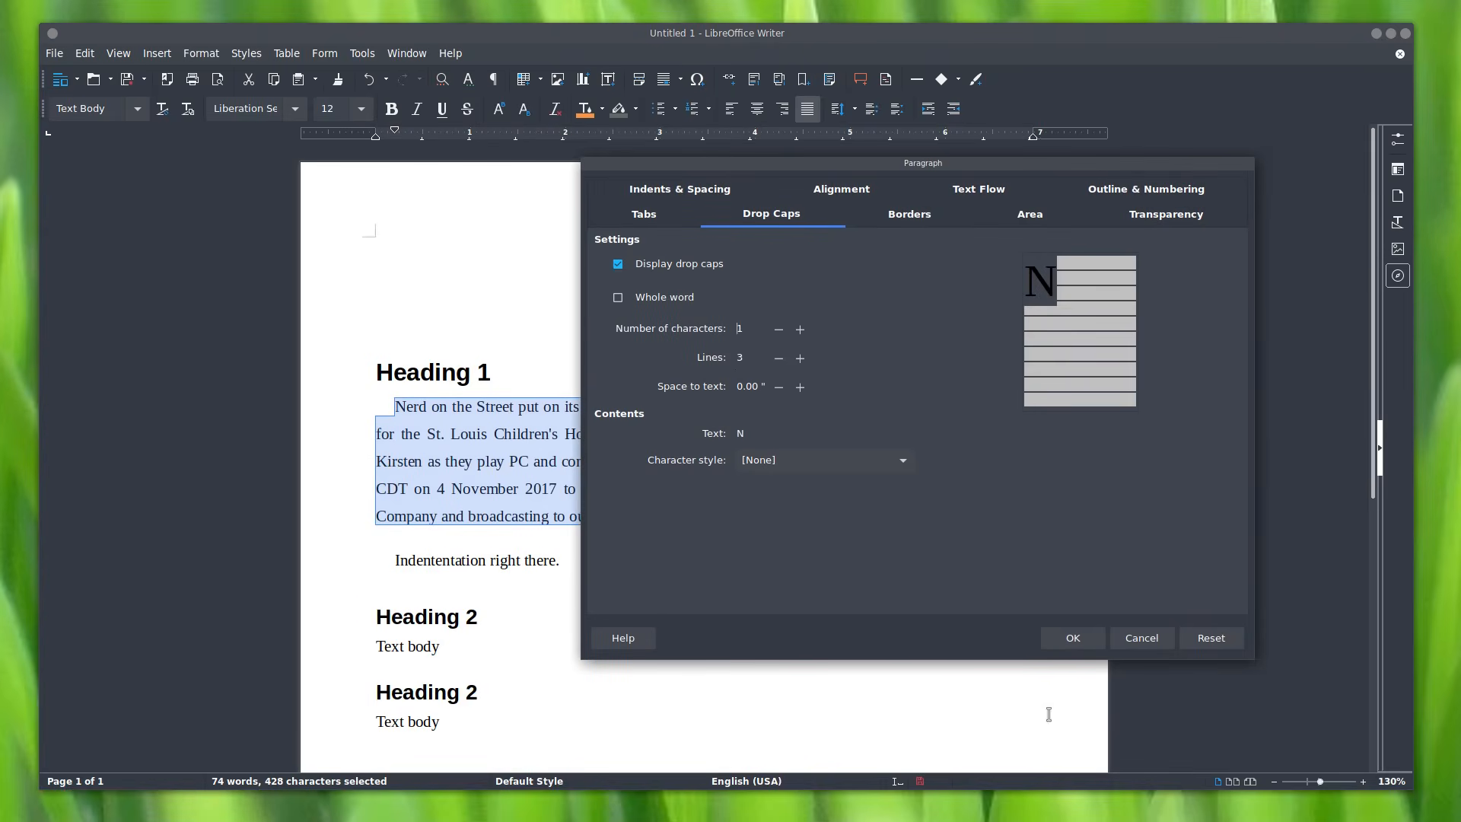
{"action": "left_click", "coordinate": [779, 357]}
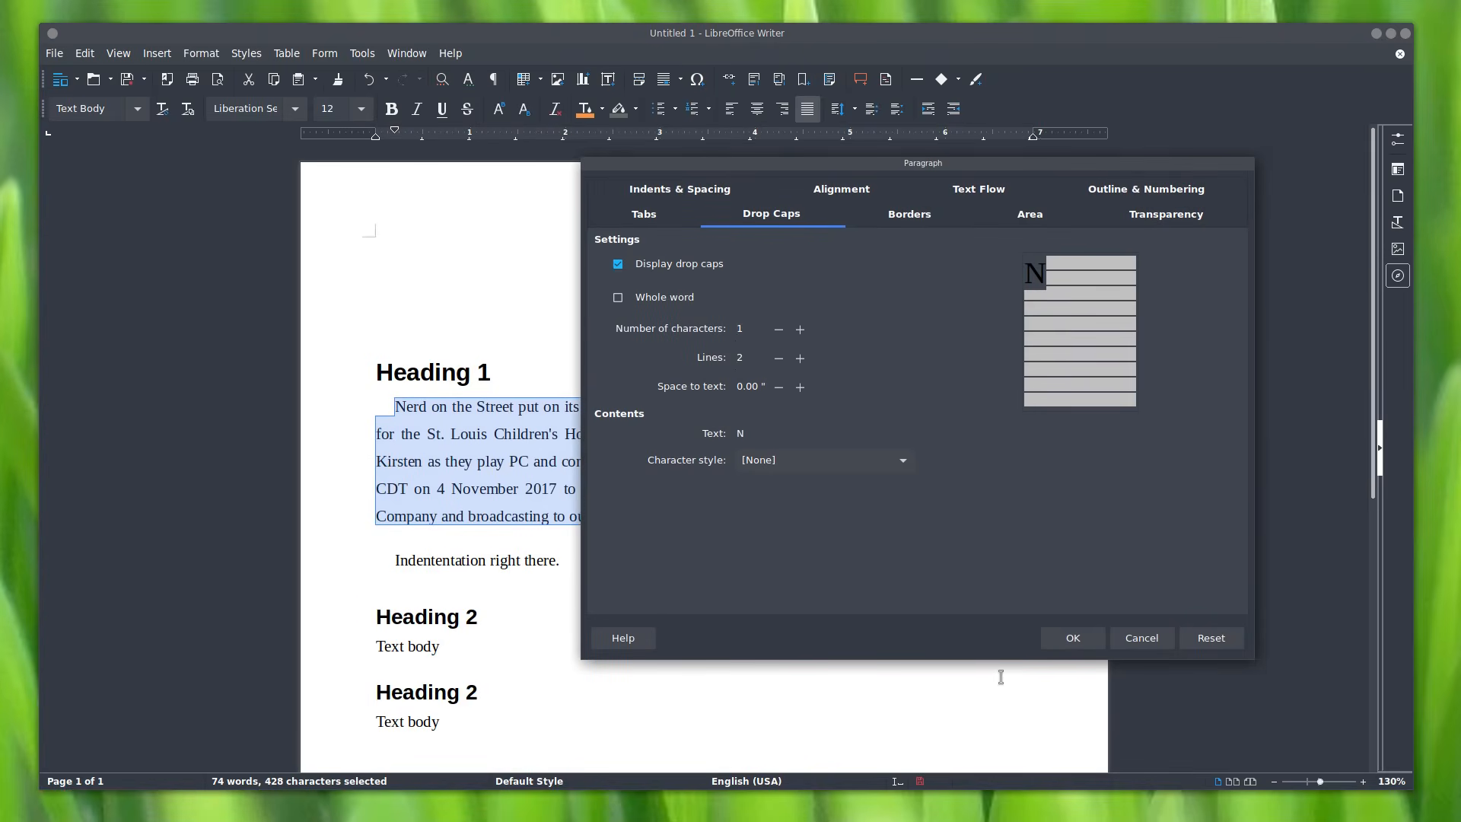
{"action": "left_click", "coordinate": [1070, 638]}
{"action": "left_click", "coordinate": [828, 603]}
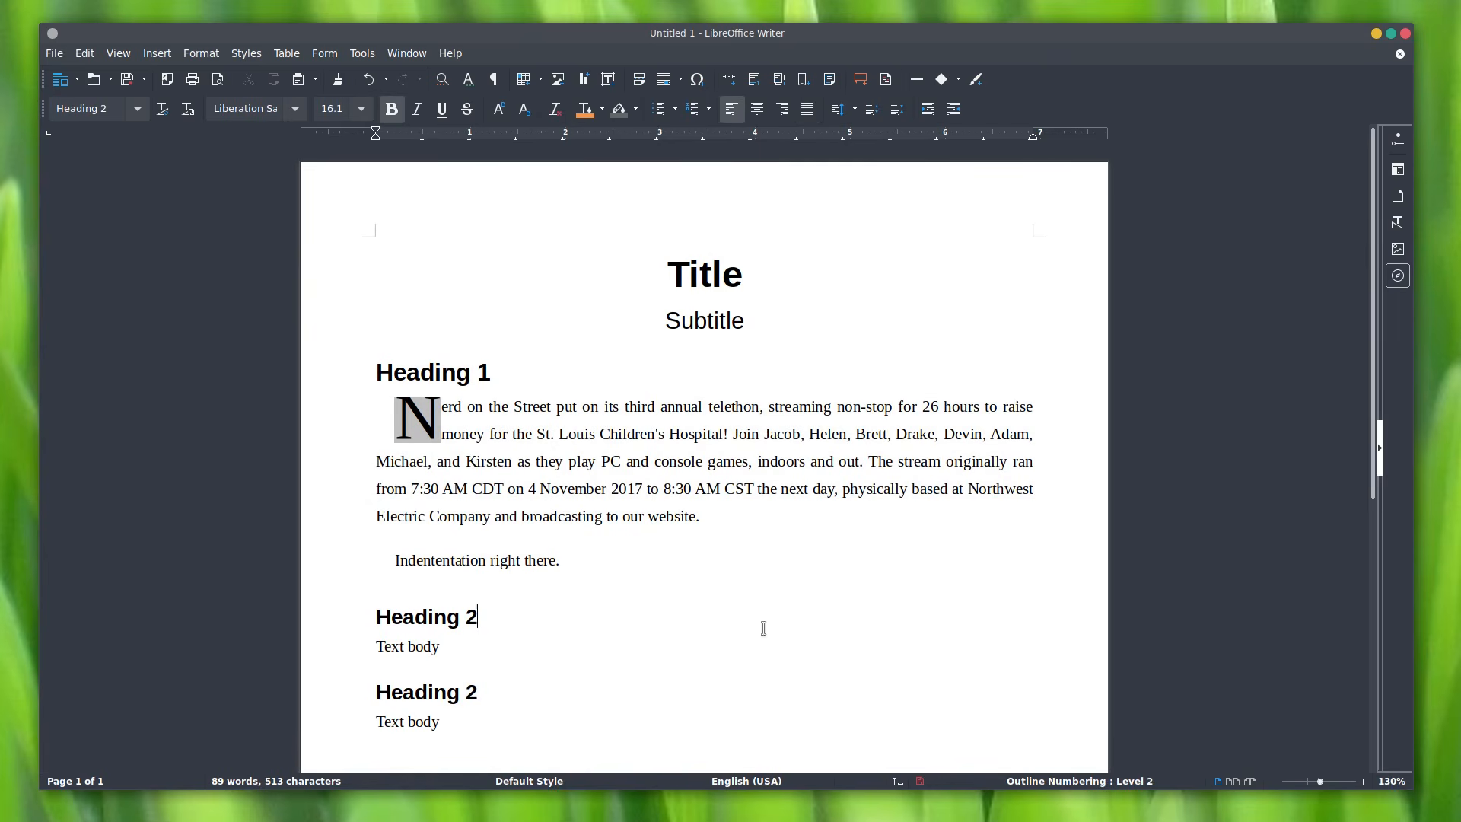
Step: Set the drop cap's space to text to 0.10"
{"action": "left_click_drag", "start_coordinate": [721, 516], "coordinate": [396, 411]}
{"action": "right_click", "coordinate": [515, 450]}
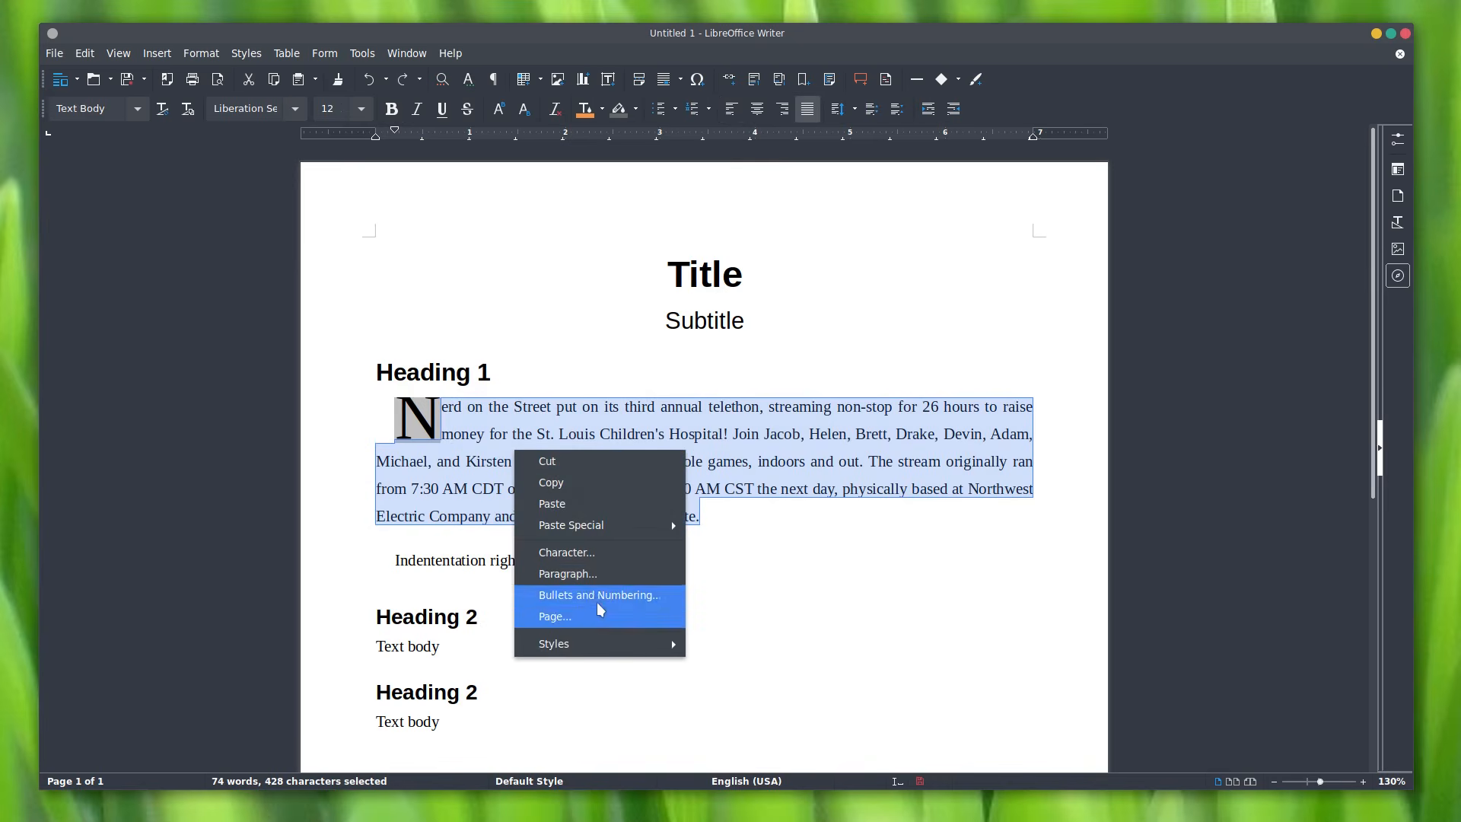
{"action": "left_click", "coordinate": [590, 573]}
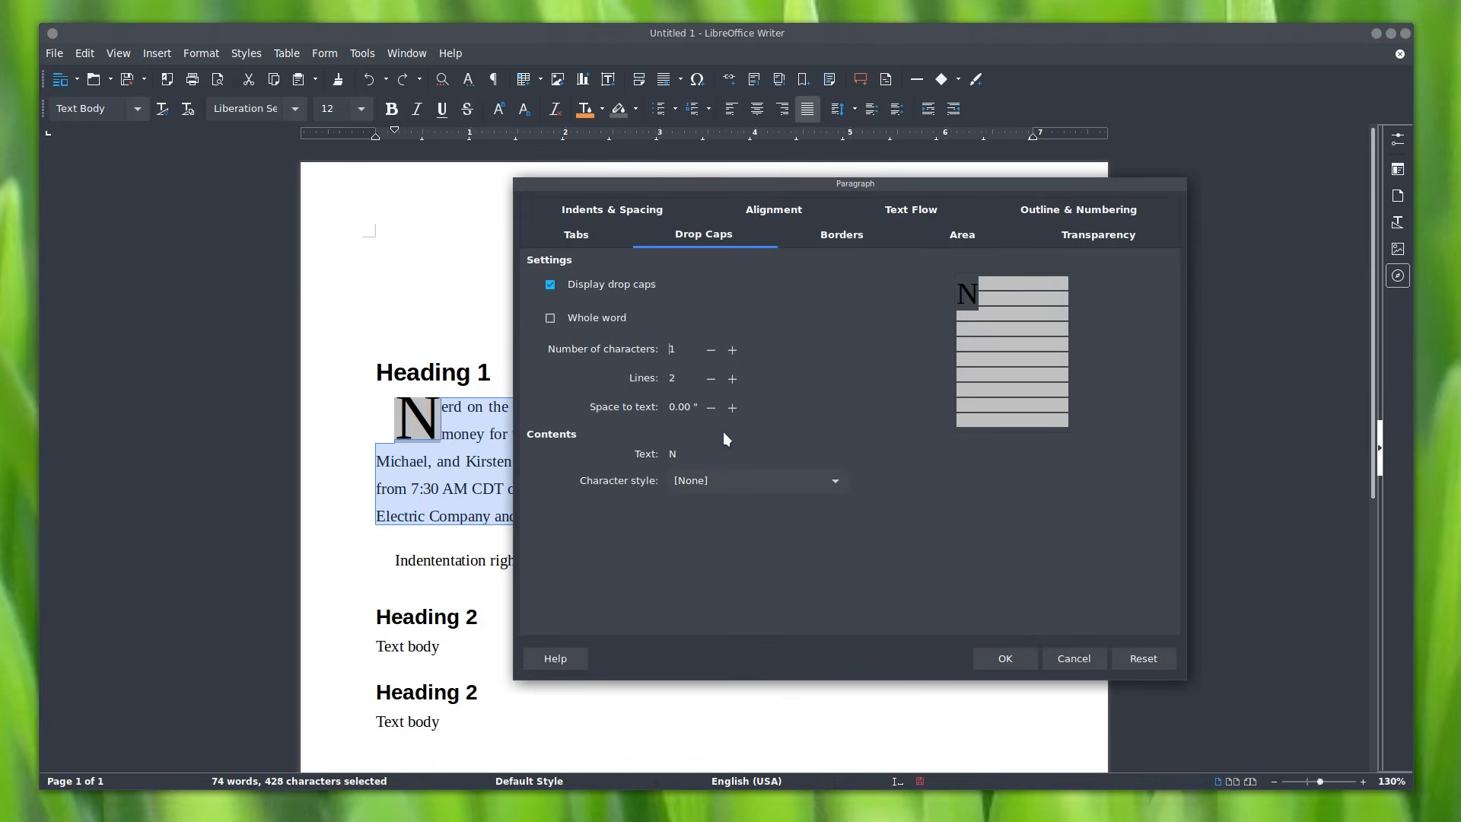
{"action": "left_click", "coordinate": [732, 414]}
{"action": "left_click", "coordinate": [732, 414]}
{"action": "left_click", "coordinate": [711, 408]}
{"action": "left_click", "coordinate": [1006, 657]}
{"action": "left_click", "coordinate": [856, 665]}
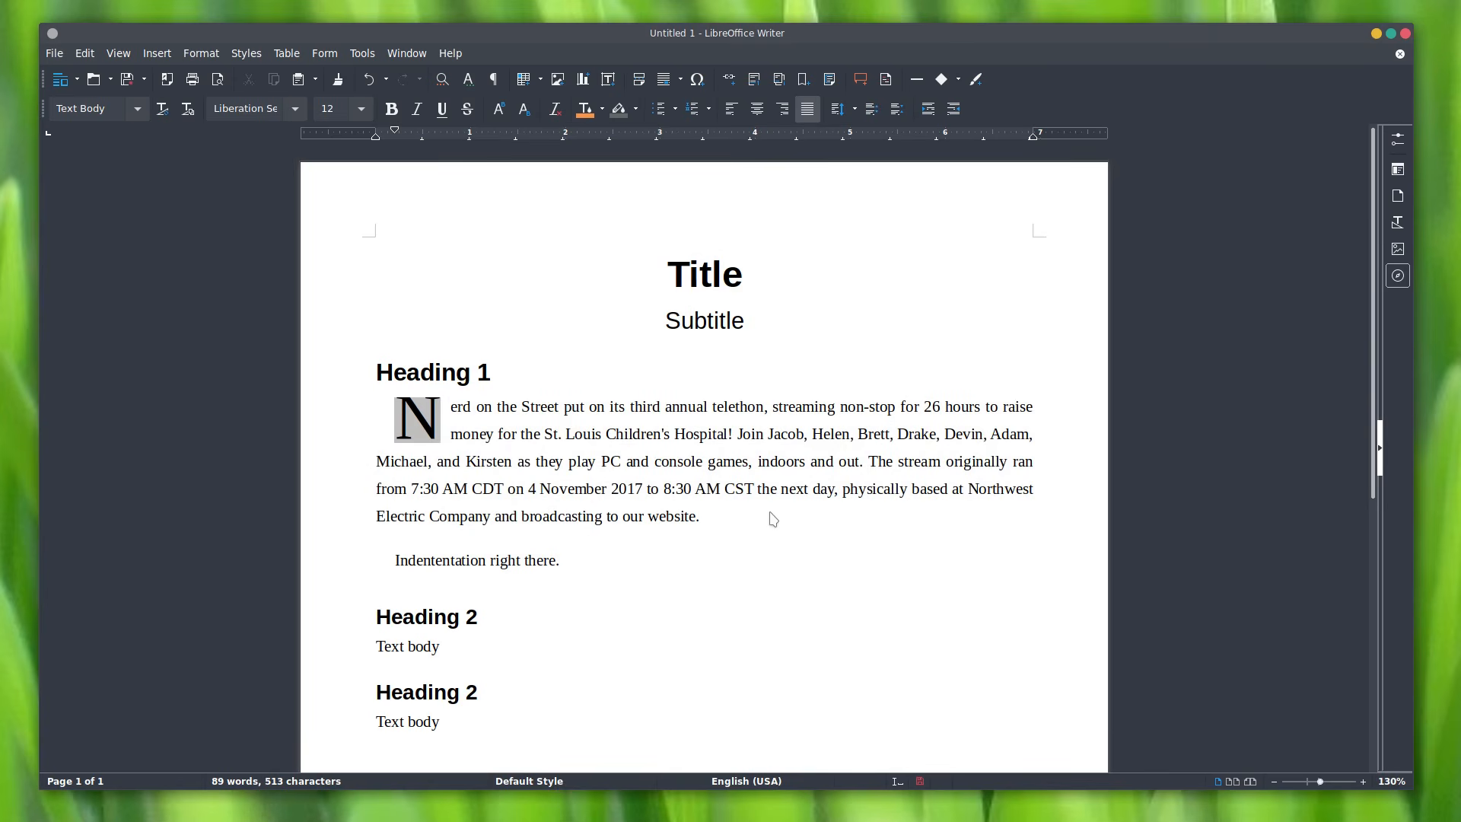
{"action": "key", "text": "ctrl+p"}
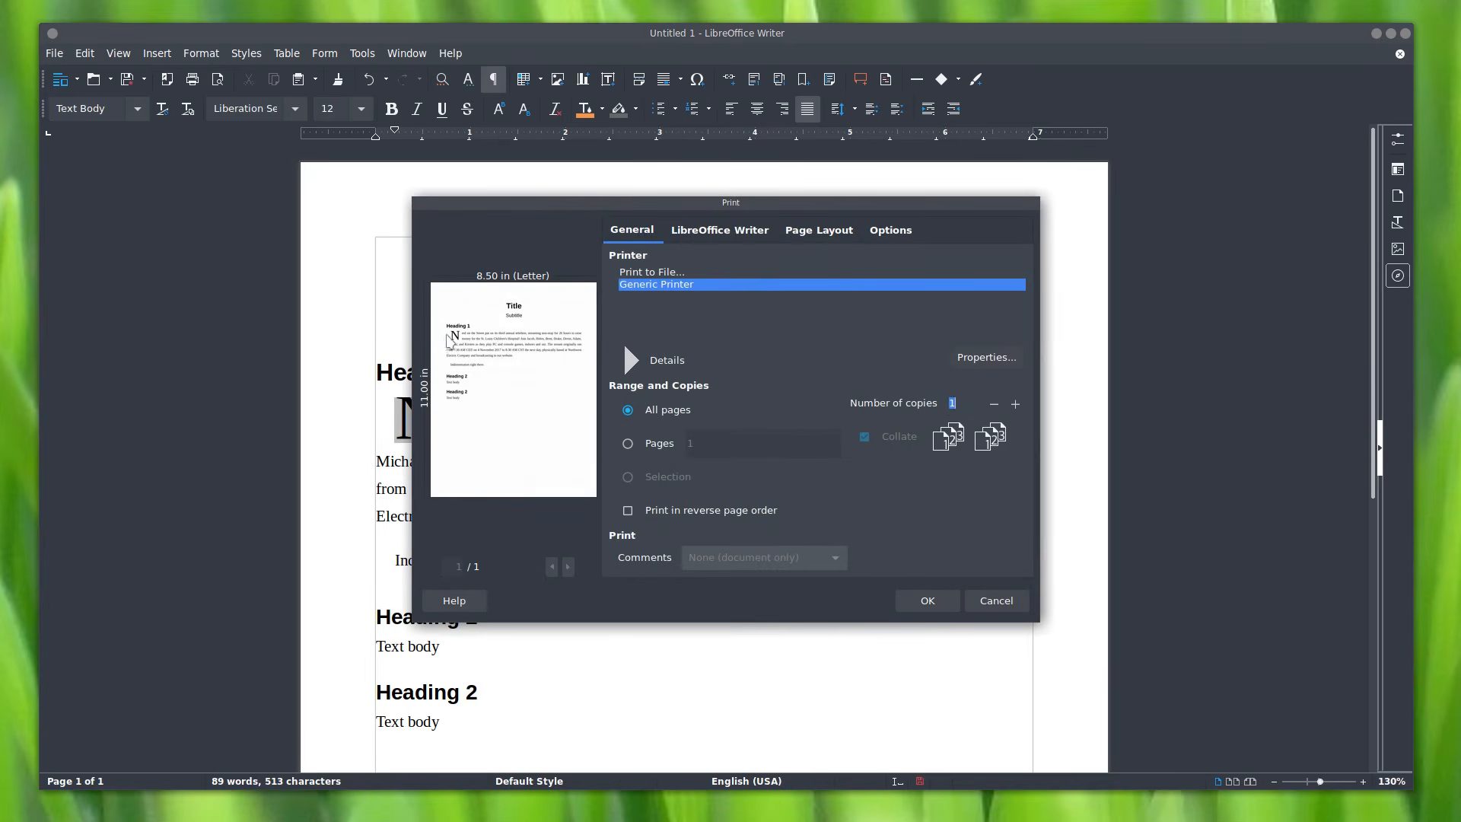
{"action": "left_click_drag", "start_coordinate": [419, 205], "coordinate": [307, 212]}
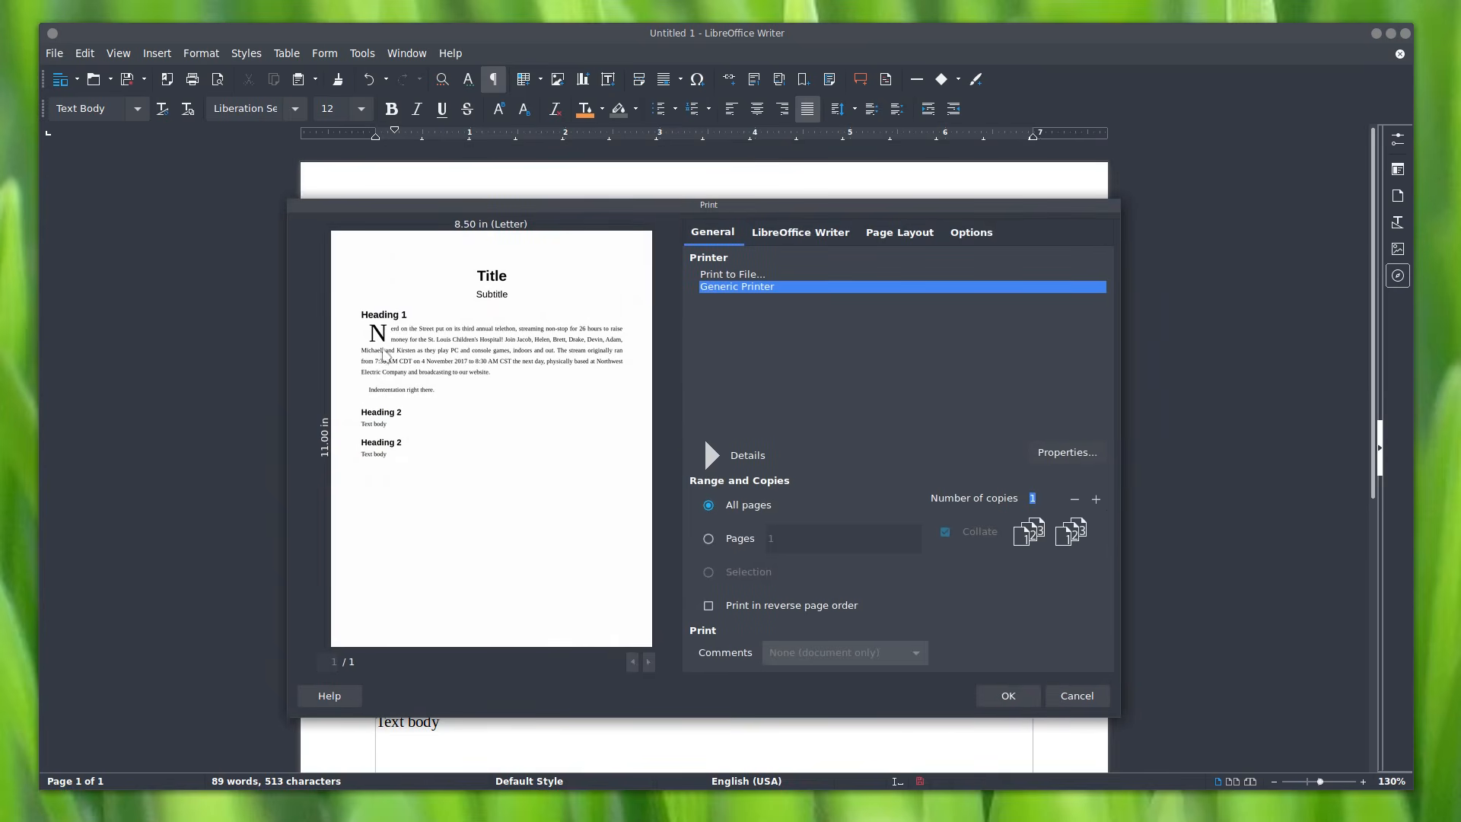
{"action": "left_click", "coordinate": [1090, 694]}
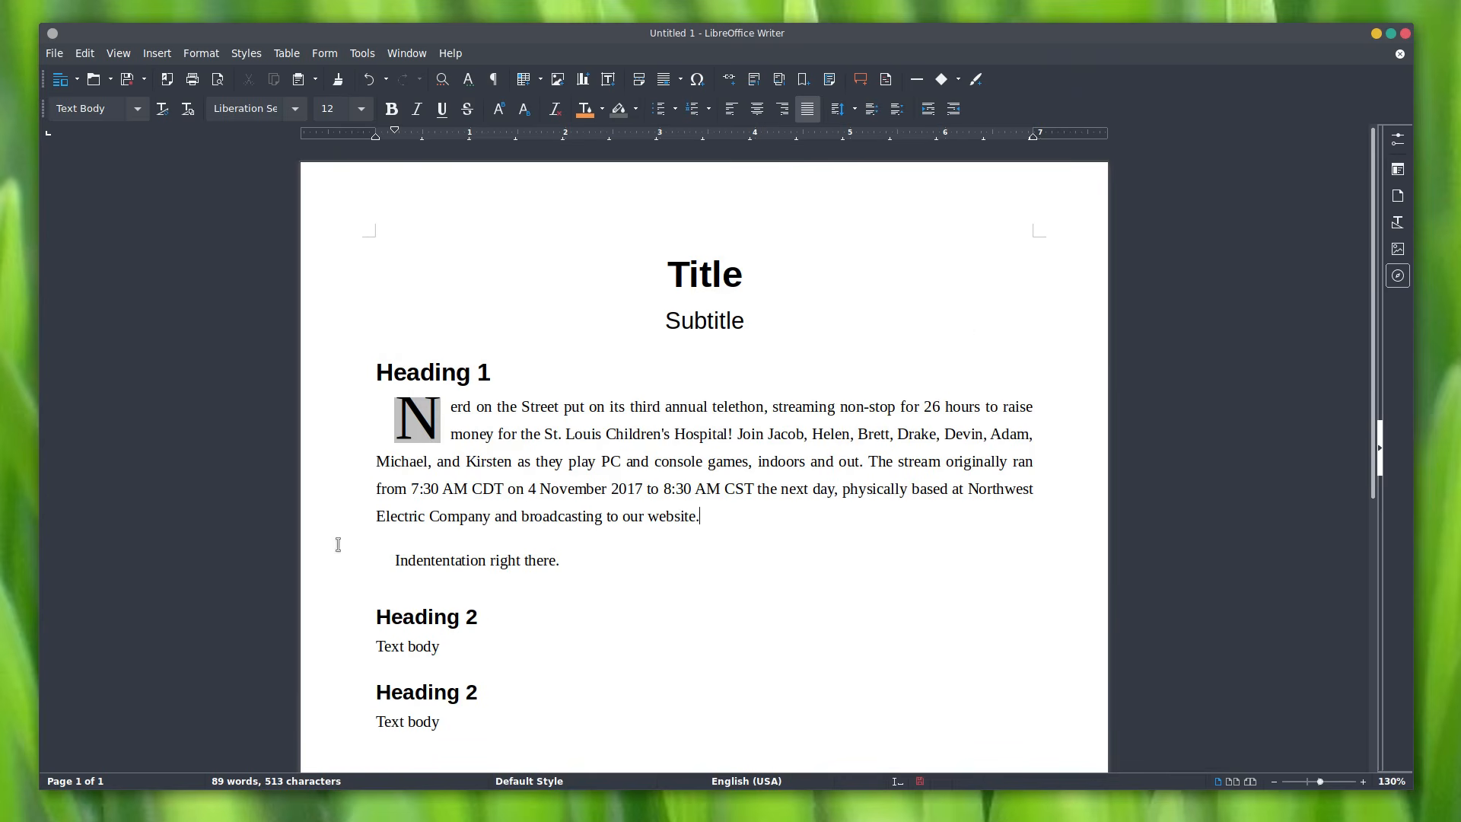
Step: Add an empty paragraph after the last Text body at the document's end
{"action": "scroll", "coordinate": [788, 427], "scroll_direction": "down", "scroll_amount": 3}
{"action": "scroll", "coordinate": [795, 449], "scroll_direction": "down", "scroll_amount": 3}
{"action": "scroll", "coordinate": [815, 525], "scroll_direction": "up", "scroll_amount": 4}
{"action": "scroll", "coordinate": [770, 523], "scroll_direction": "down", "scroll_amount": 4}
{"action": "left_click", "coordinate": [771, 525]}
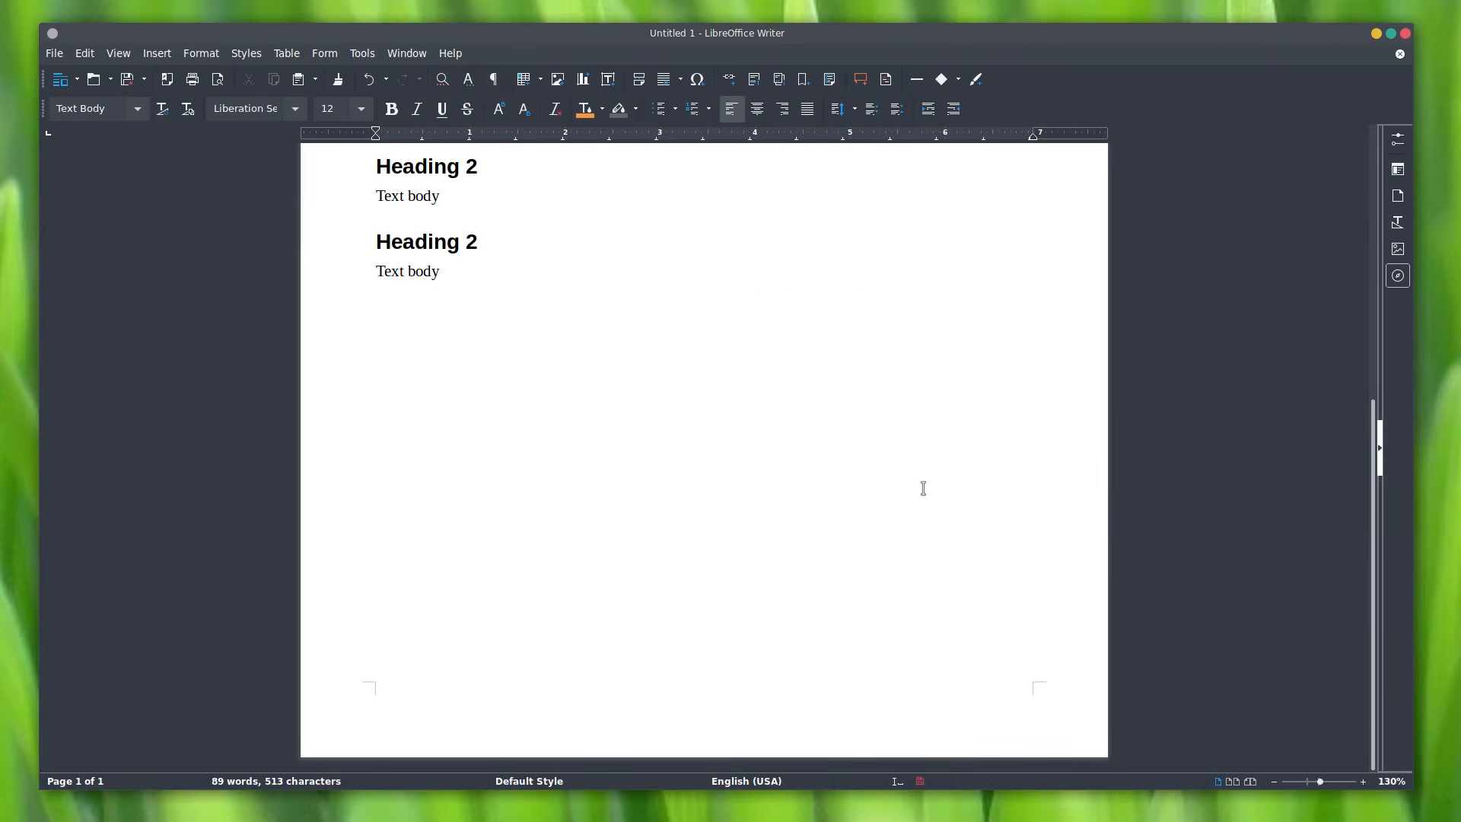
{"action": "scroll", "coordinate": [1144, 411], "scroll_direction": "up", "scroll_amount": 2}
{"action": "key", "text": "Return"}
{"action": "key", "text": "Return"}
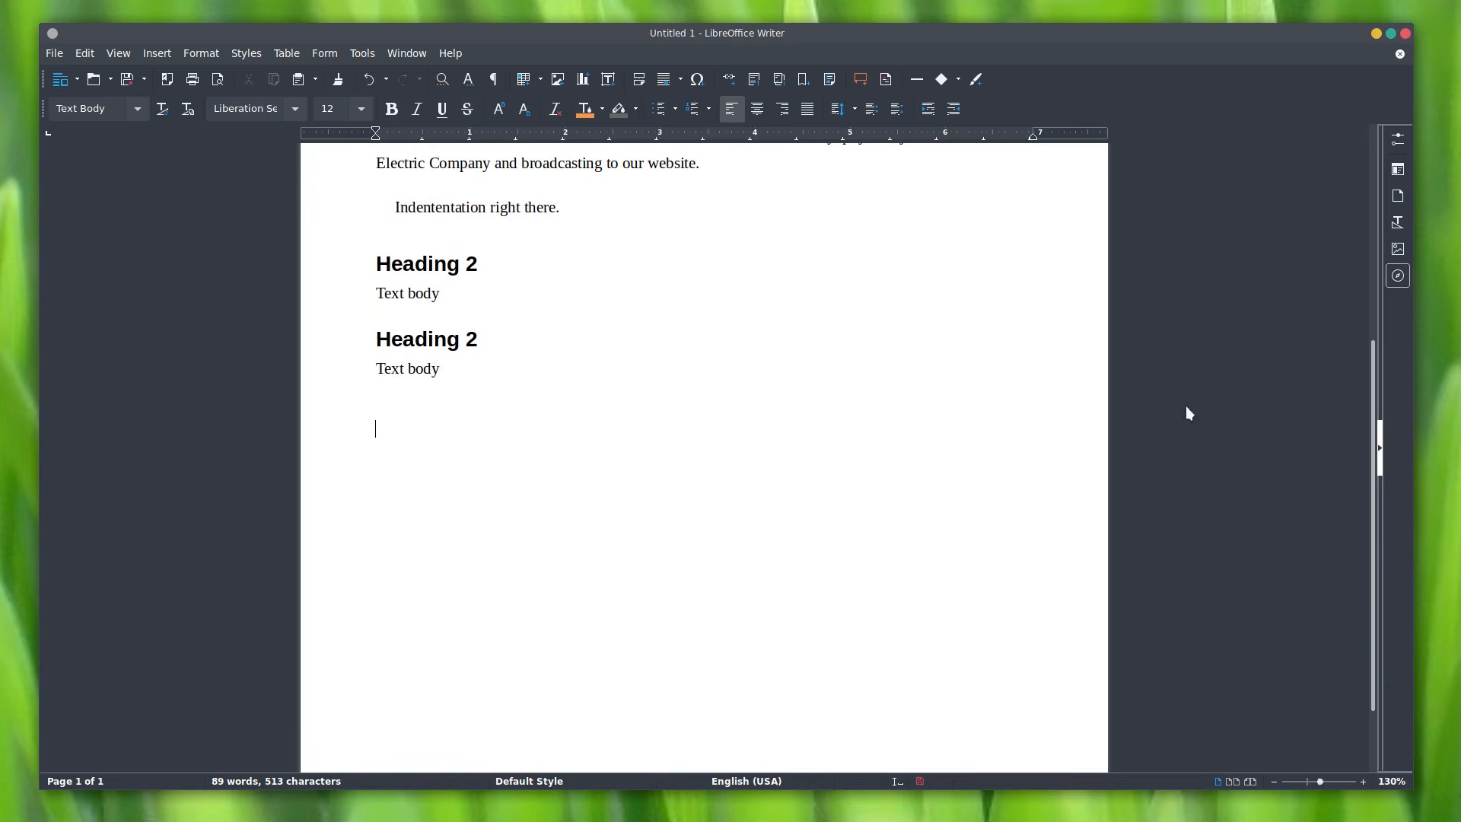
Step: Copy the Rolling Release page text through 'Discord server' from Firefox and paste it into Writer
{"action": "key", "text": "alt+Tab"}
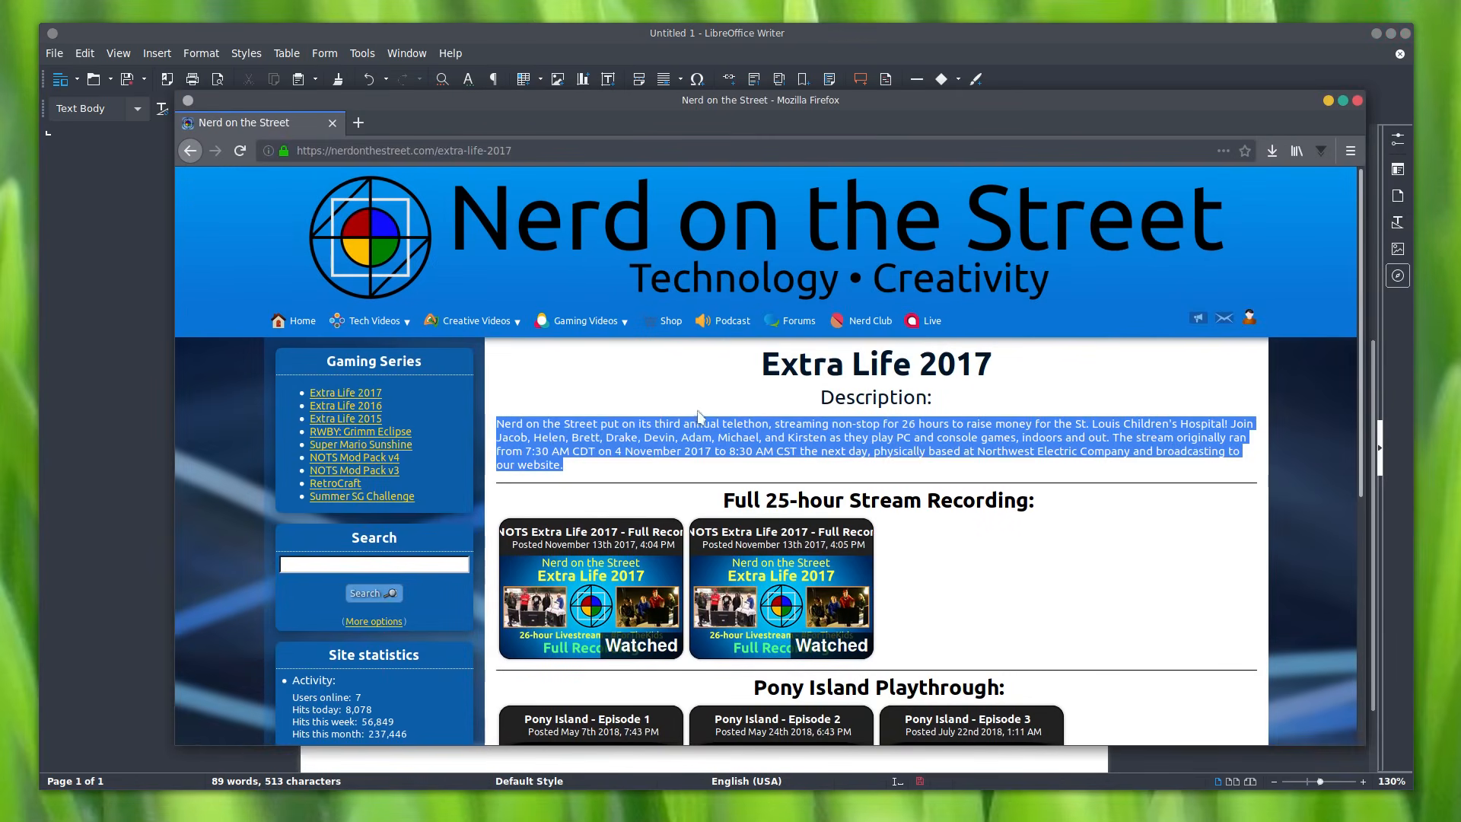
{"action": "mouse_move", "coordinate": [558, 317]}
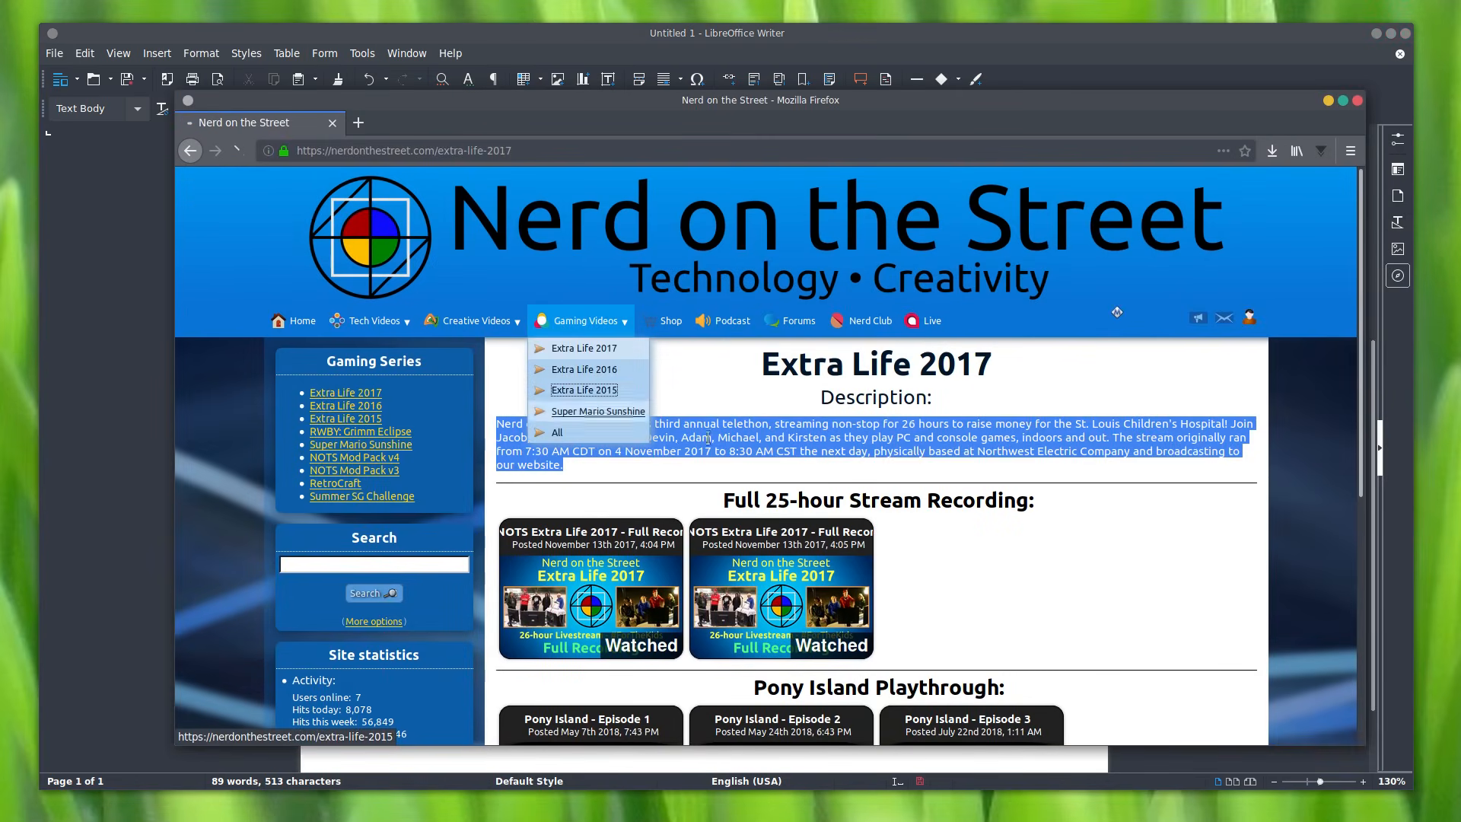
{"action": "left_click", "coordinate": [586, 389]}
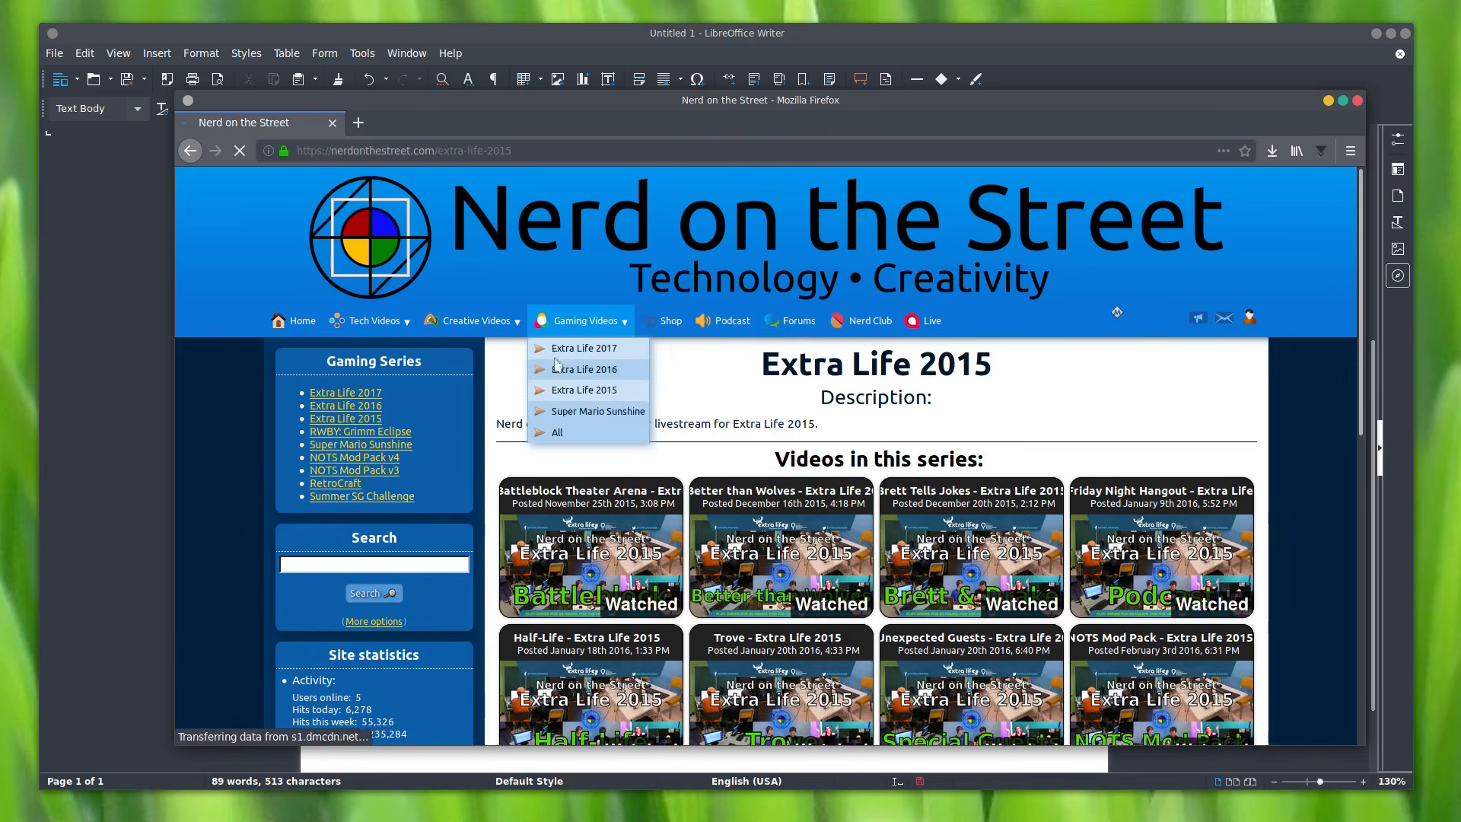
{"action": "mouse_move", "coordinate": [367, 321]}
{"action": "left_click", "coordinate": [358, 348]}
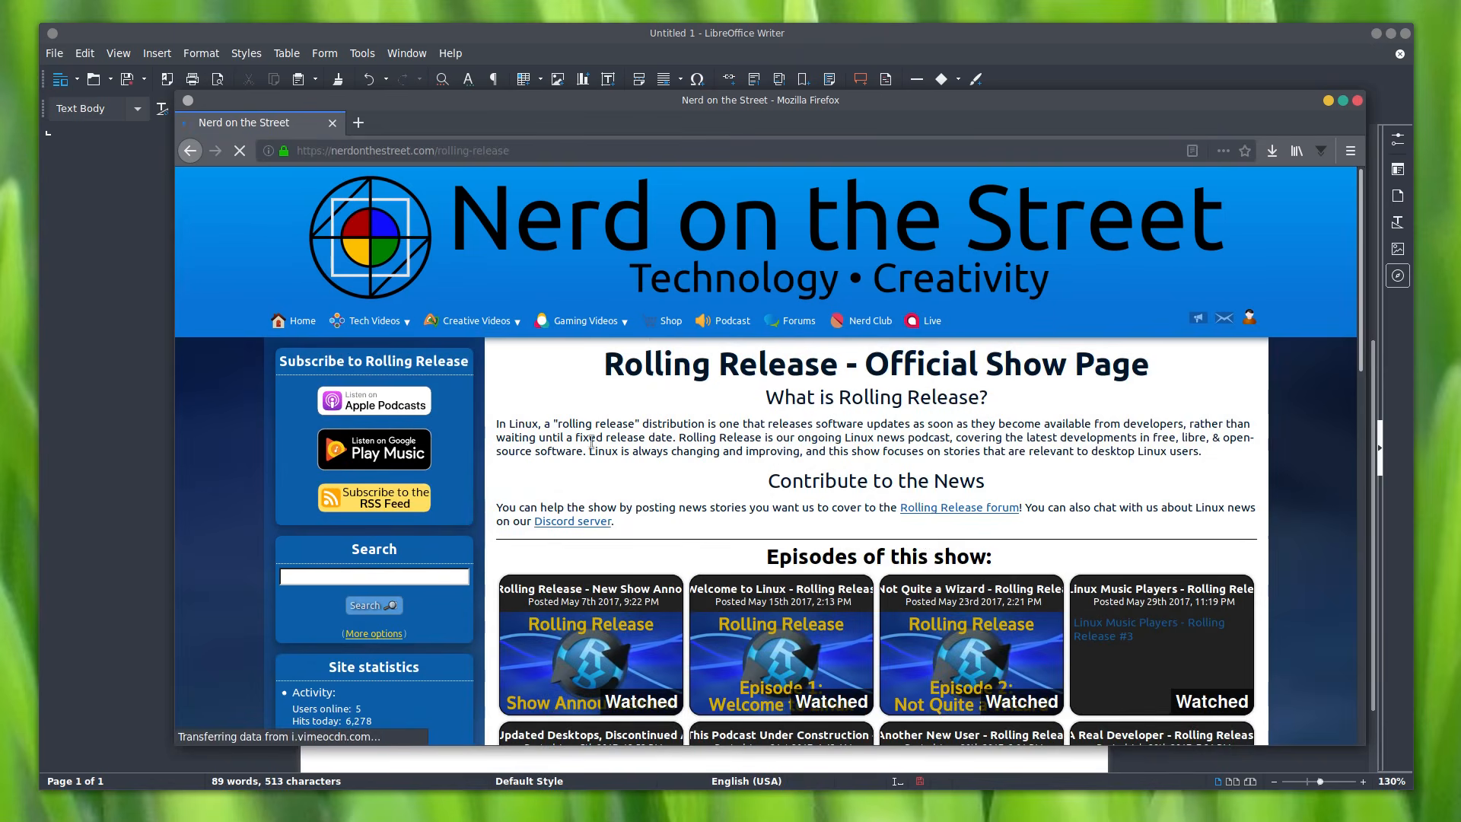
{"action": "left_click_drag", "start_coordinate": [770, 397], "coordinate": [617, 525]}
{"action": "key", "text": "ctrl+c"}
{"action": "key", "text": "alt+Tab"}
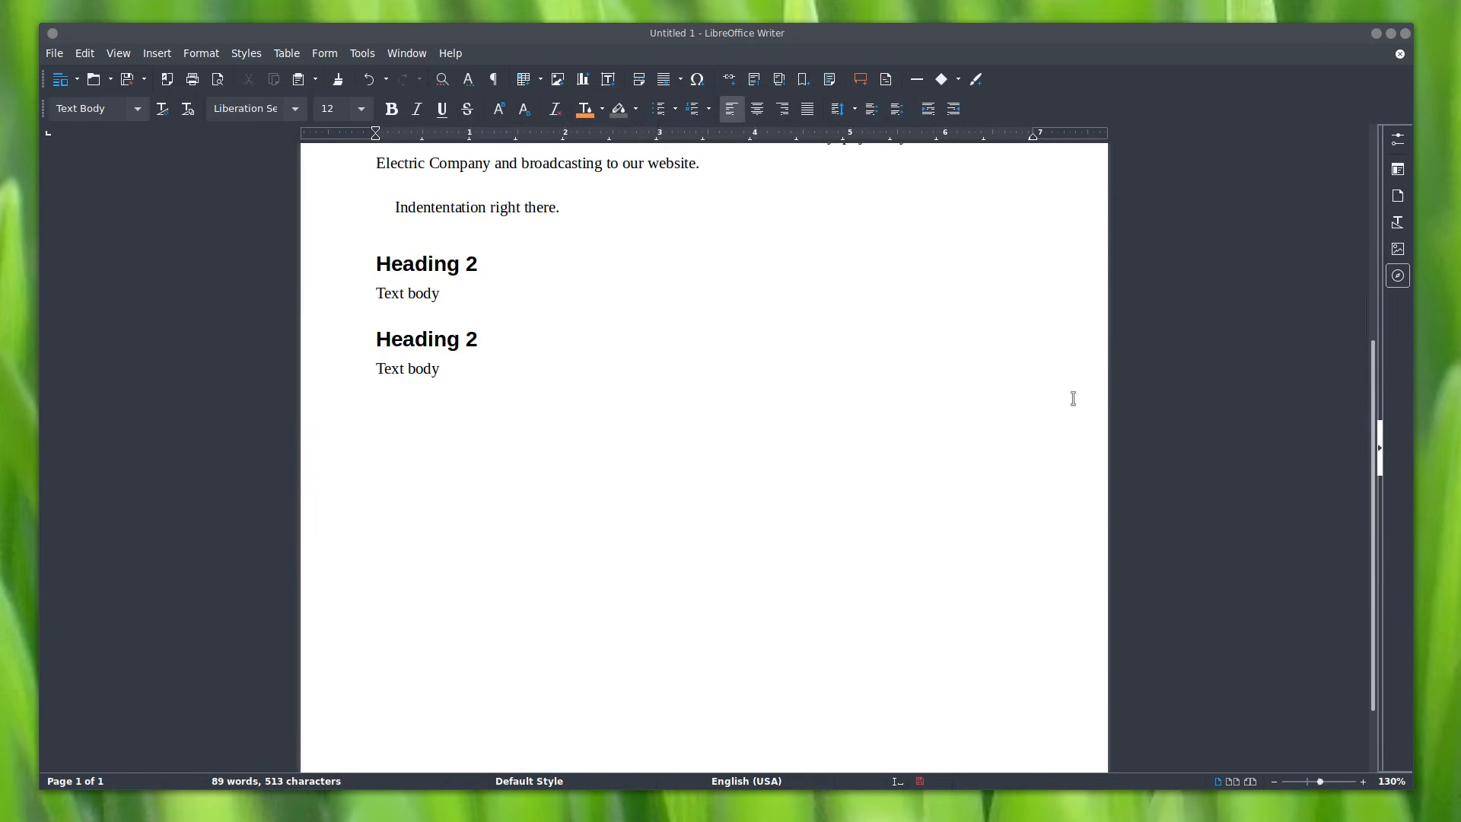
{"action": "key", "text": "ctrl+v"}
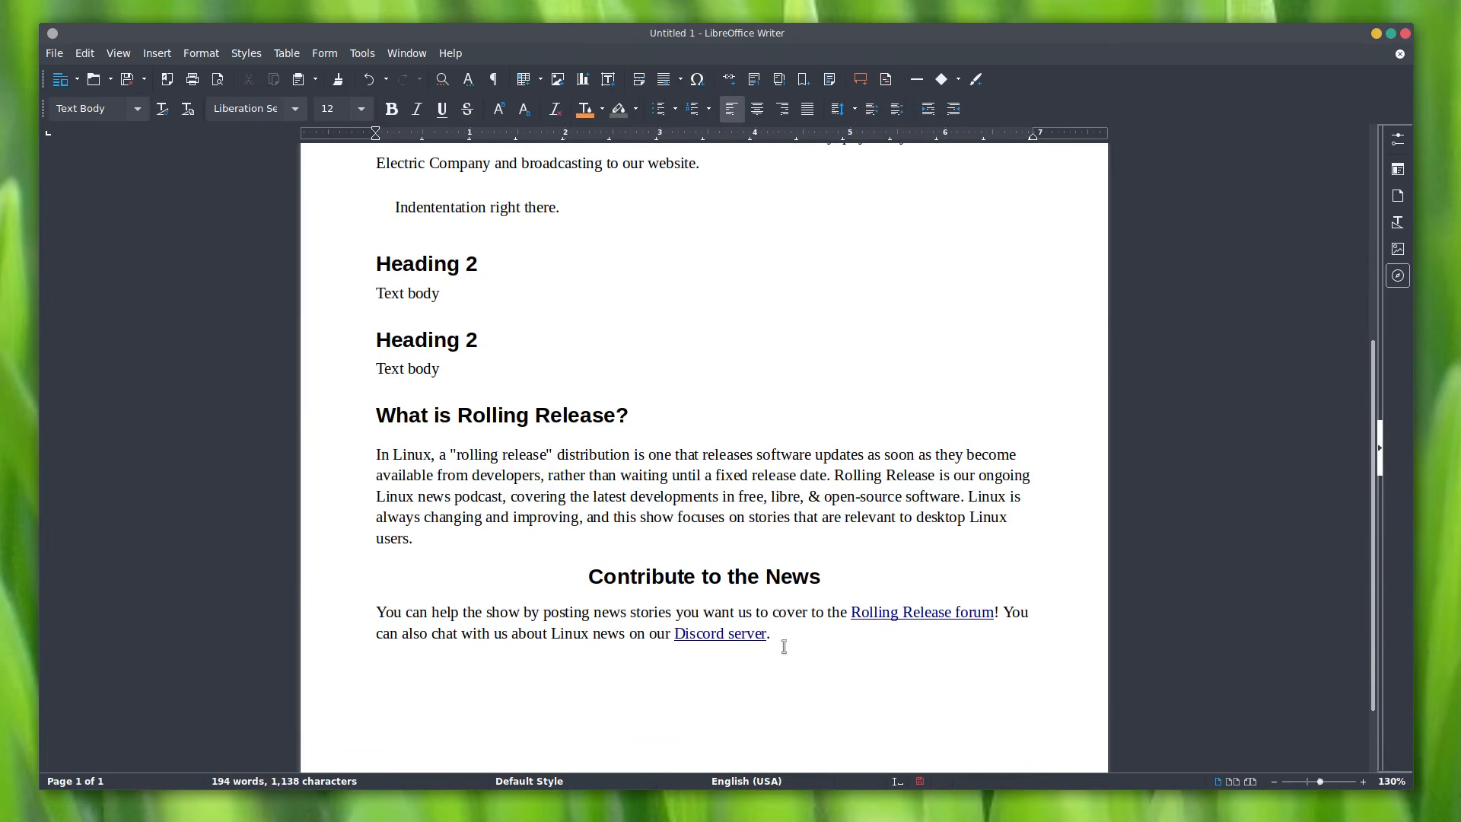
Step: Confirm 'What is Rolling Release?' uses Heading 2 and inspect its HTML in Firefox
{"action": "triple_click", "coordinate": [455, 411]}
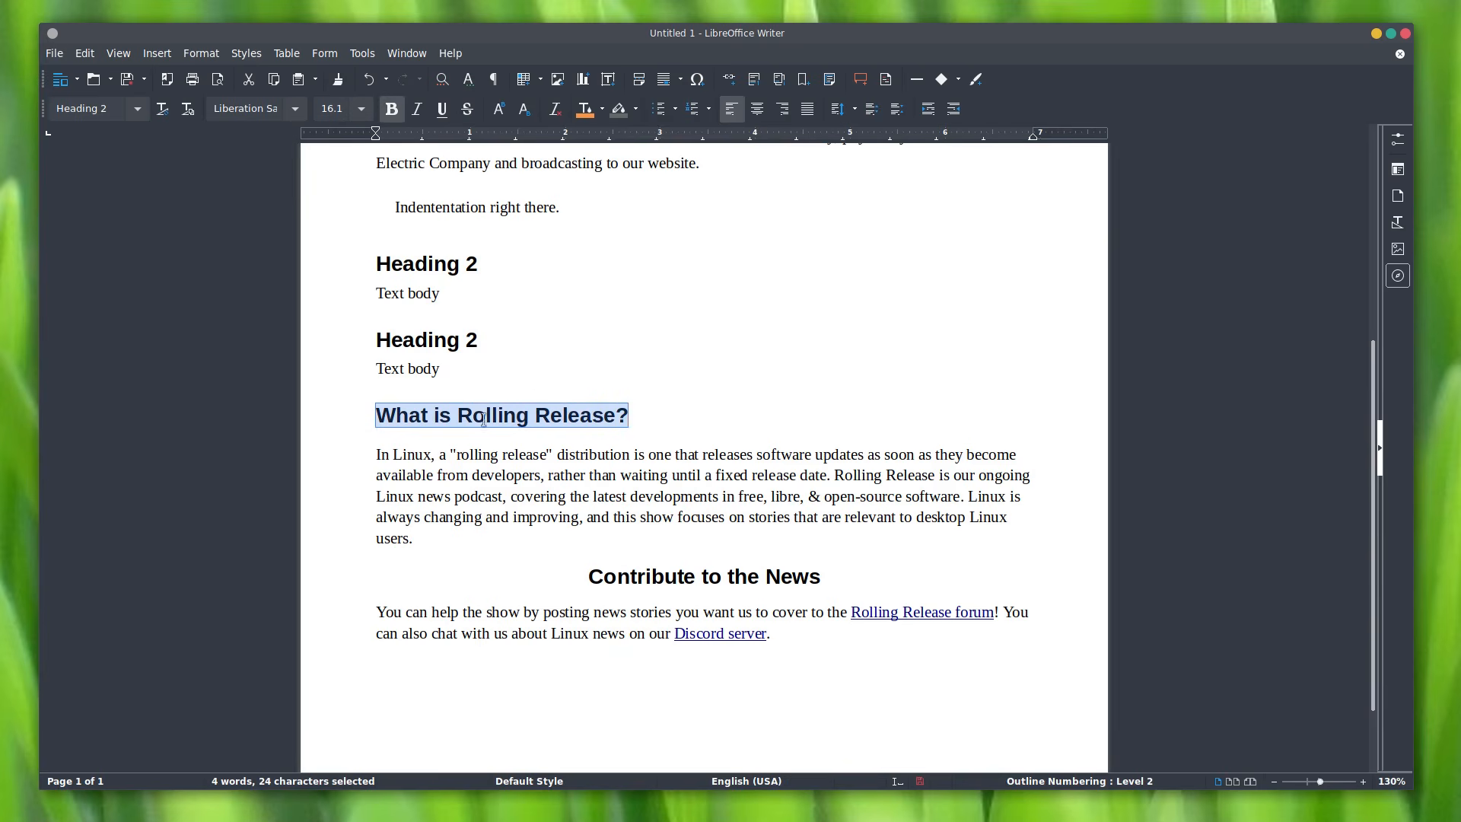
{"action": "left_click", "coordinate": [146, 113]}
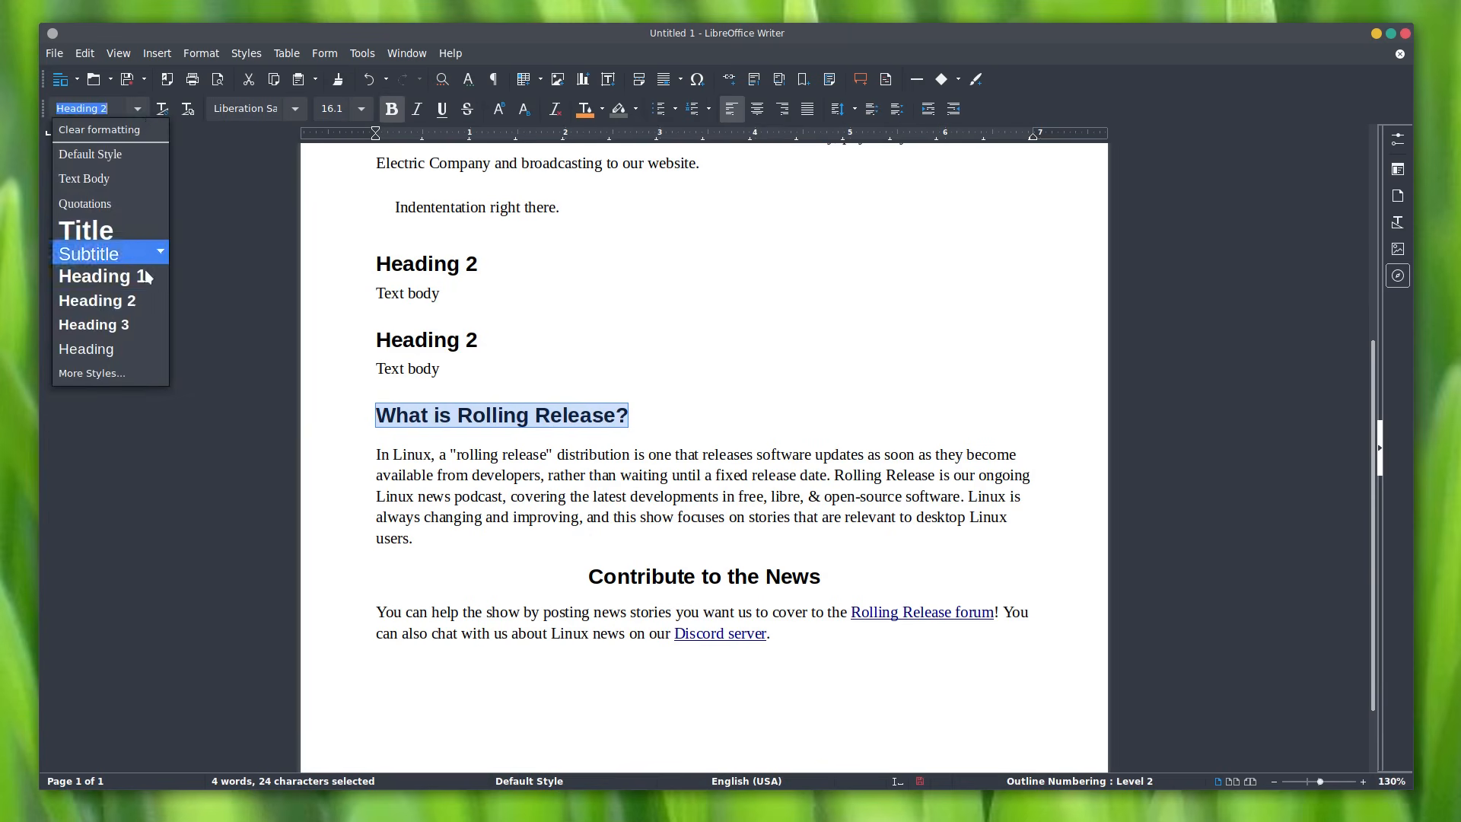
{"action": "key", "text": "Escape"}
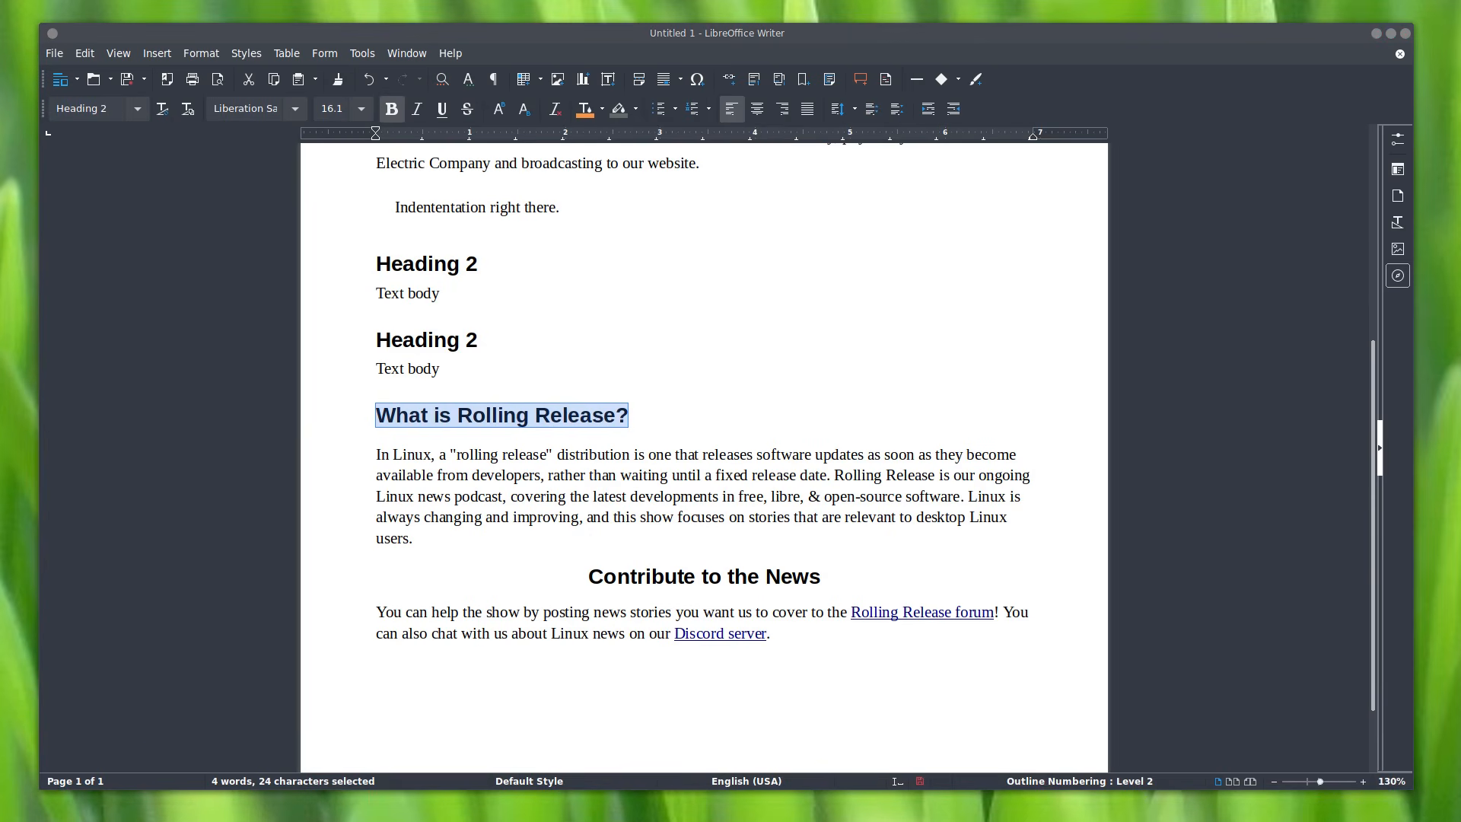
{"action": "key", "text": "alt+Tab"}
{"action": "right_click", "coordinate": [843, 394]}
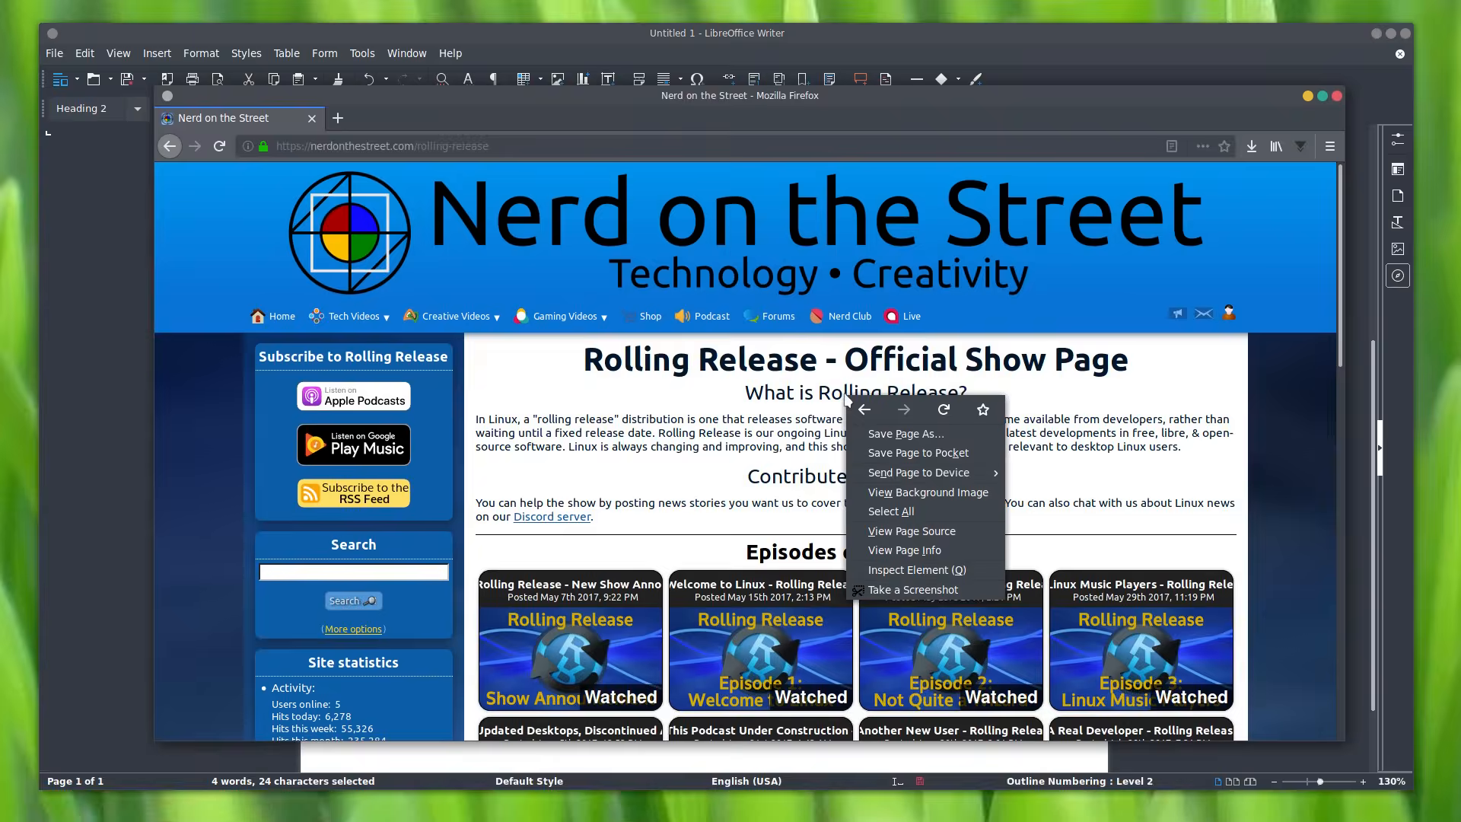
{"action": "left_click", "coordinate": [867, 569]}
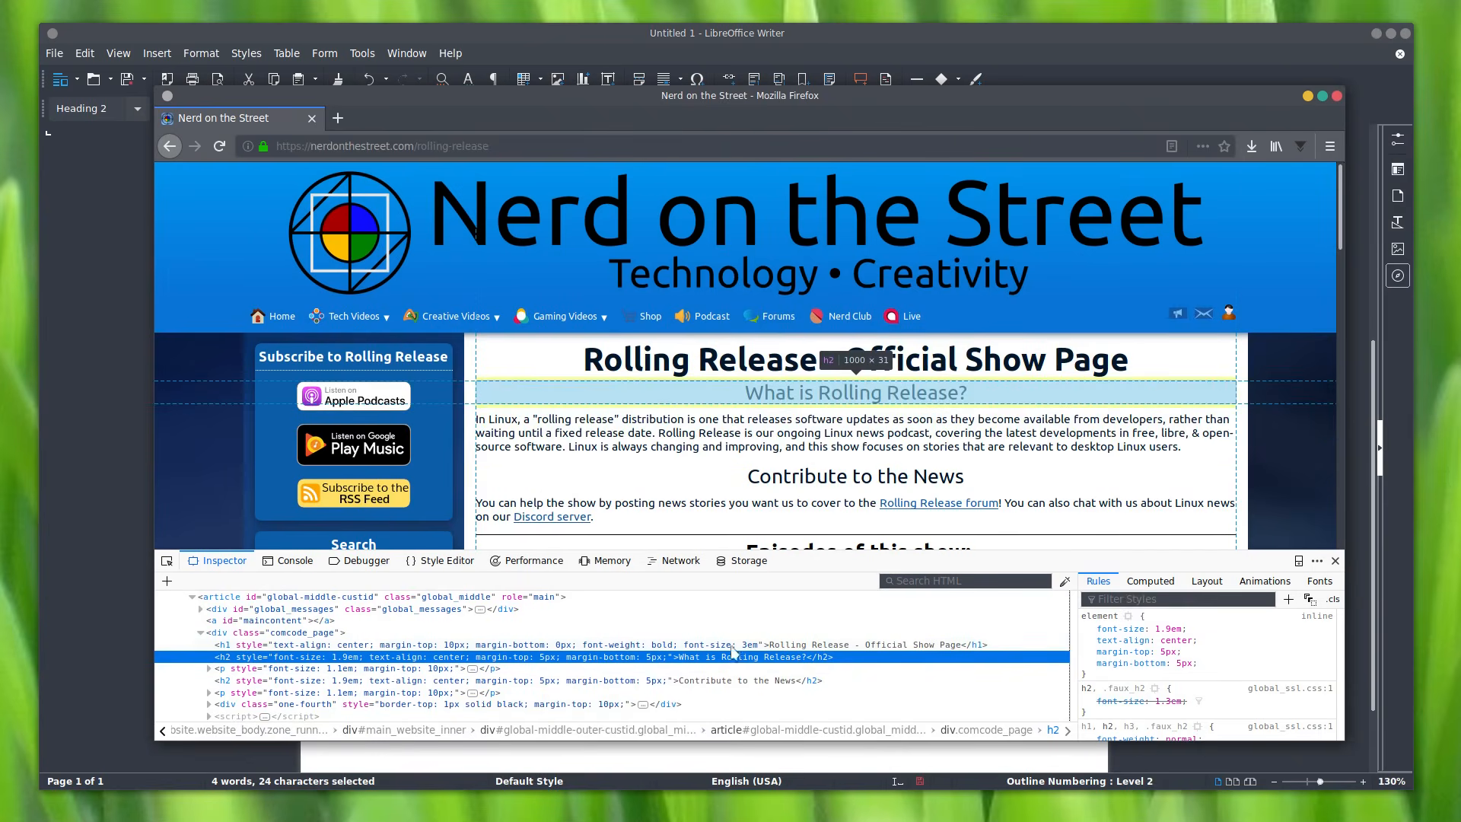
{"action": "left_click", "coordinate": [1335, 560]}
Step: Left-align the 'Contribute to the News' heading in Writer
{"action": "left_click", "coordinate": [779, 84]}
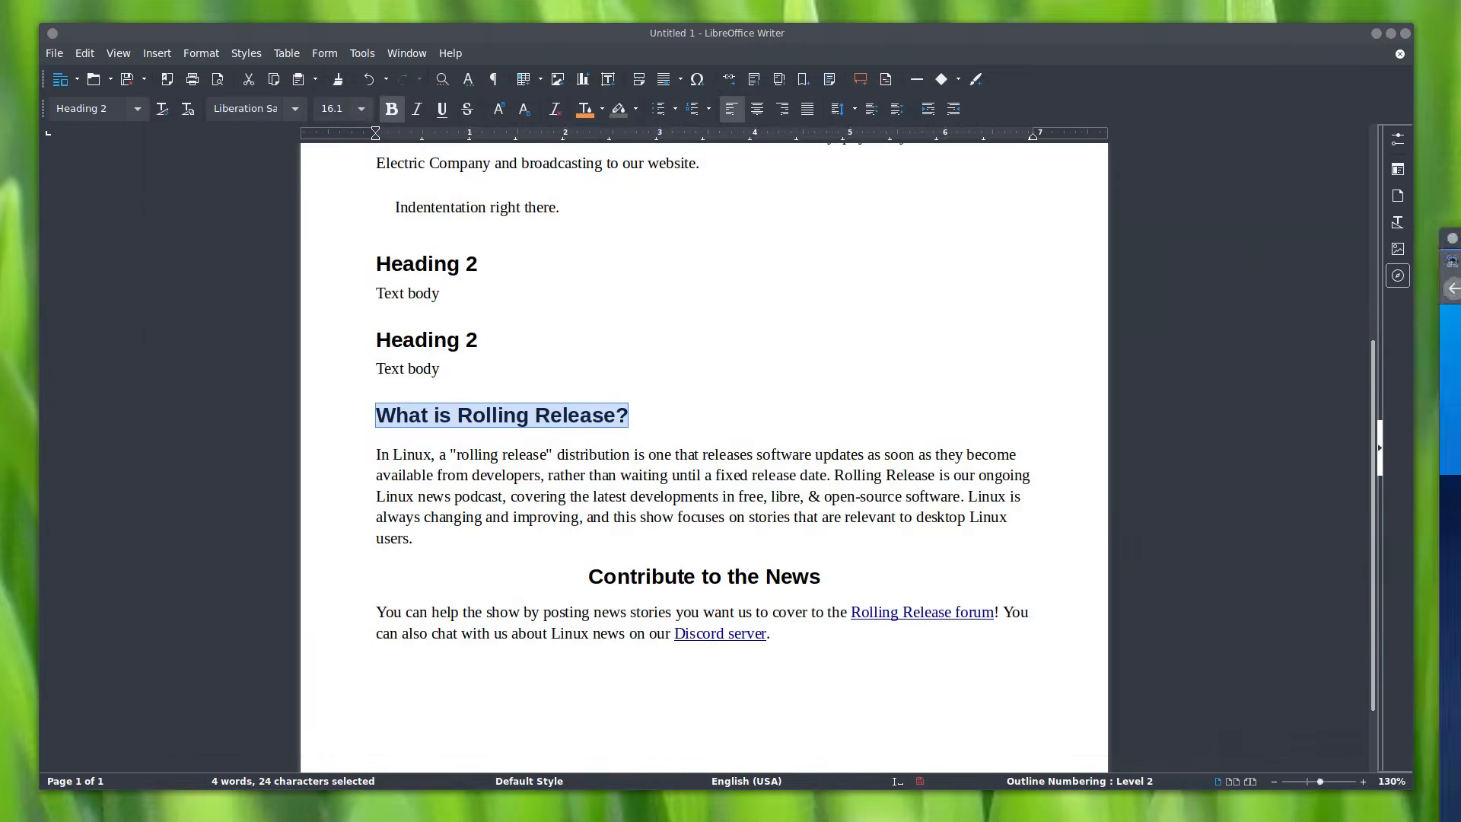
{"action": "left_click", "coordinate": [651, 576]}
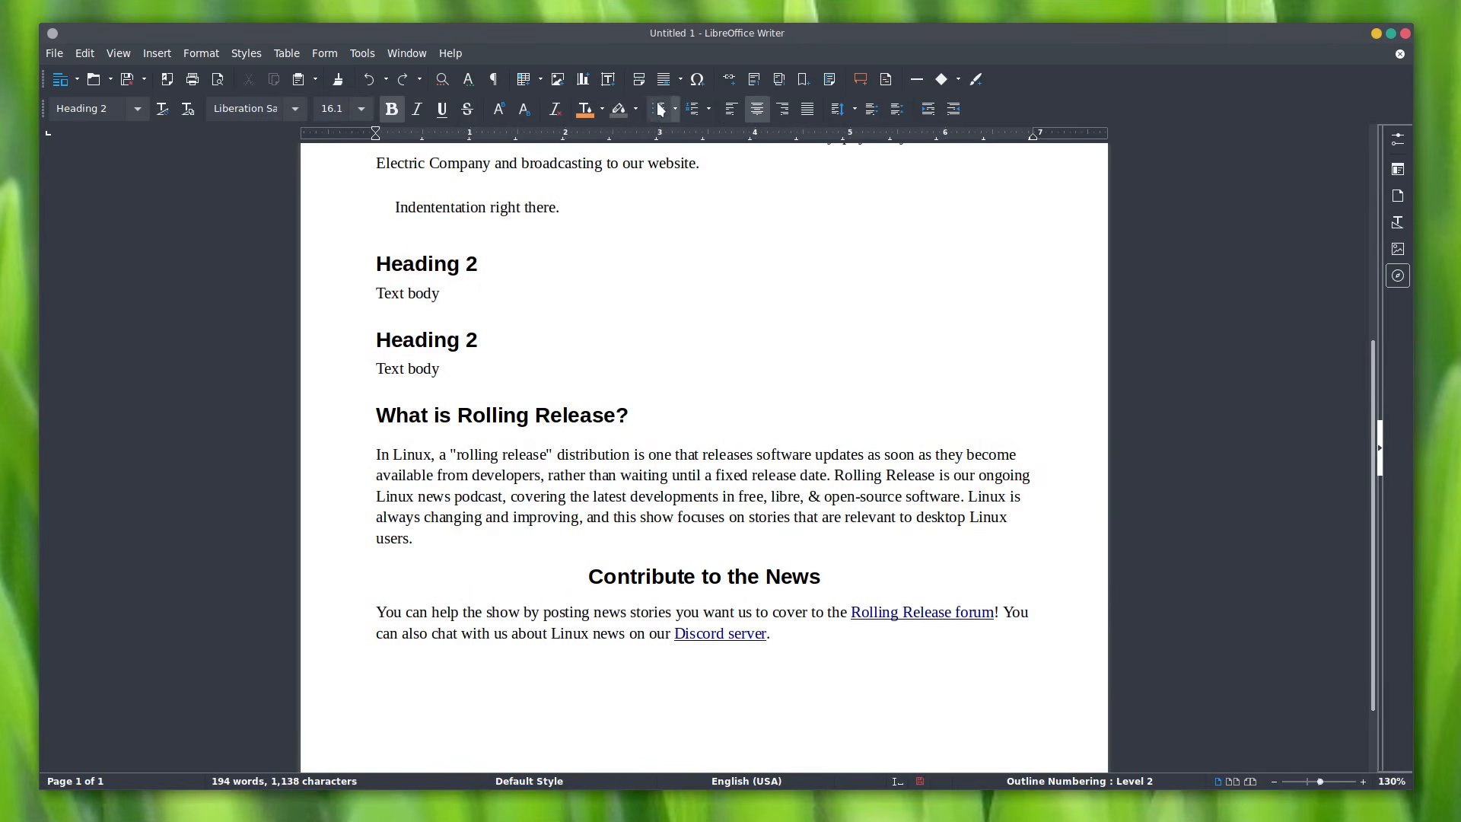
{"action": "left_click", "coordinate": [731, 110]}
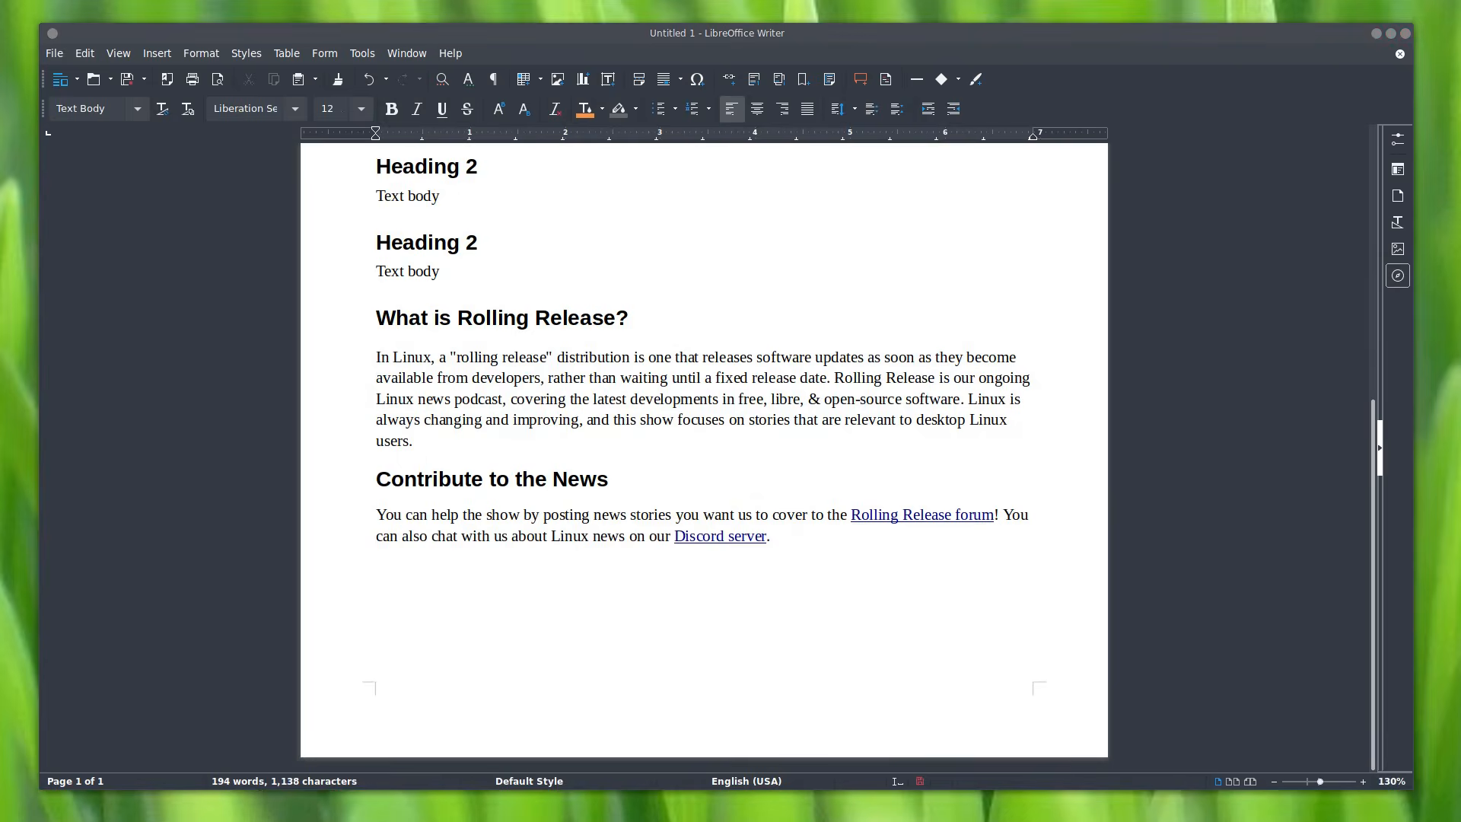
{"action": "left_click_drag", "start_coordinate": [1460, 197], "coordinate": [488, 116]}
Step: On Firefox's Displaced page, select the 'Step through.' heading and its two paragraphs
{"action": "mouse_move", "coordinate": [430, 327]}
{"action": "left_click", "coordinate": [417, 352]}
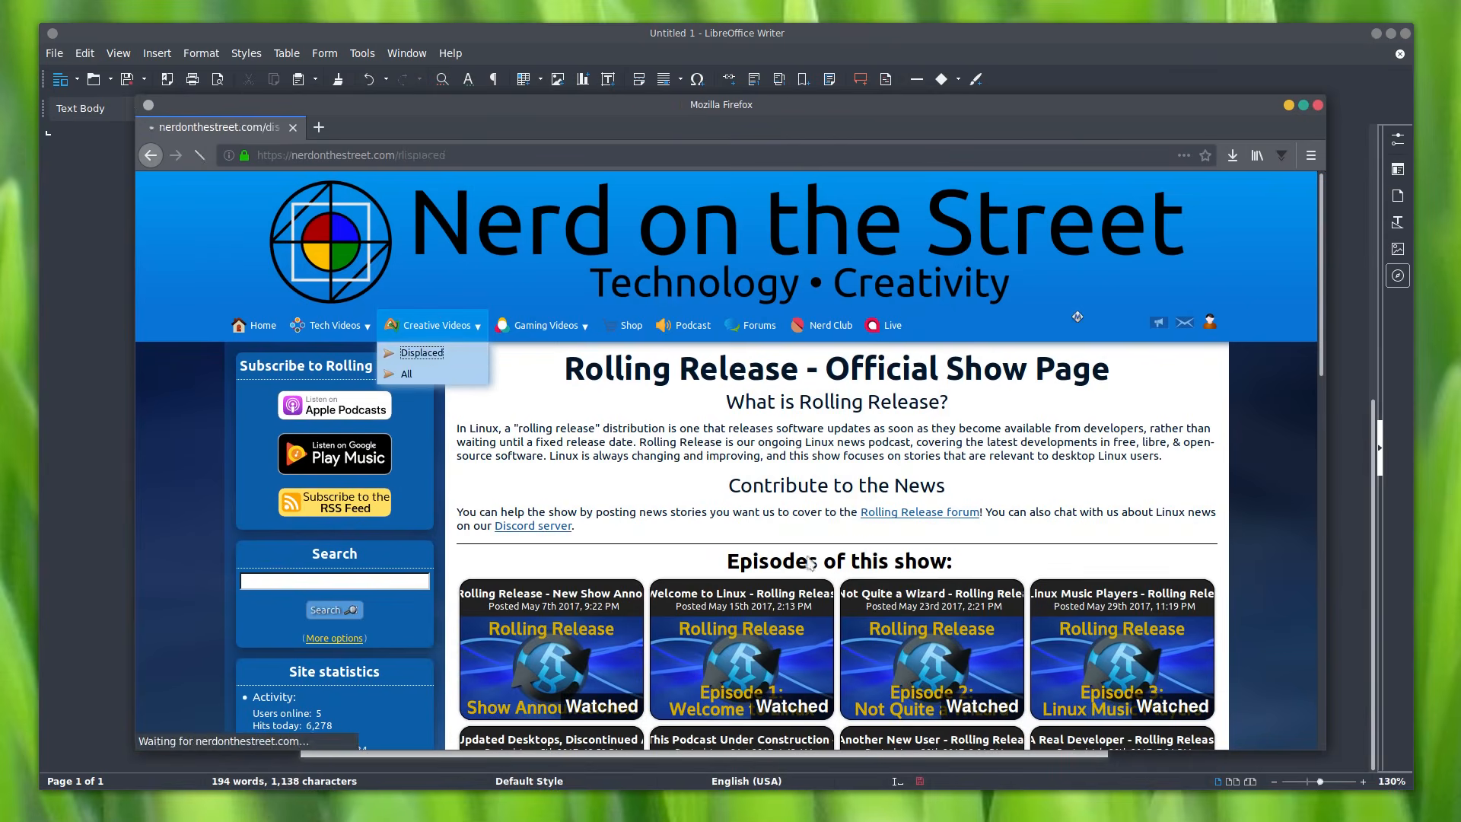
{"action": "left_click", "coordinate": [677, 522]}
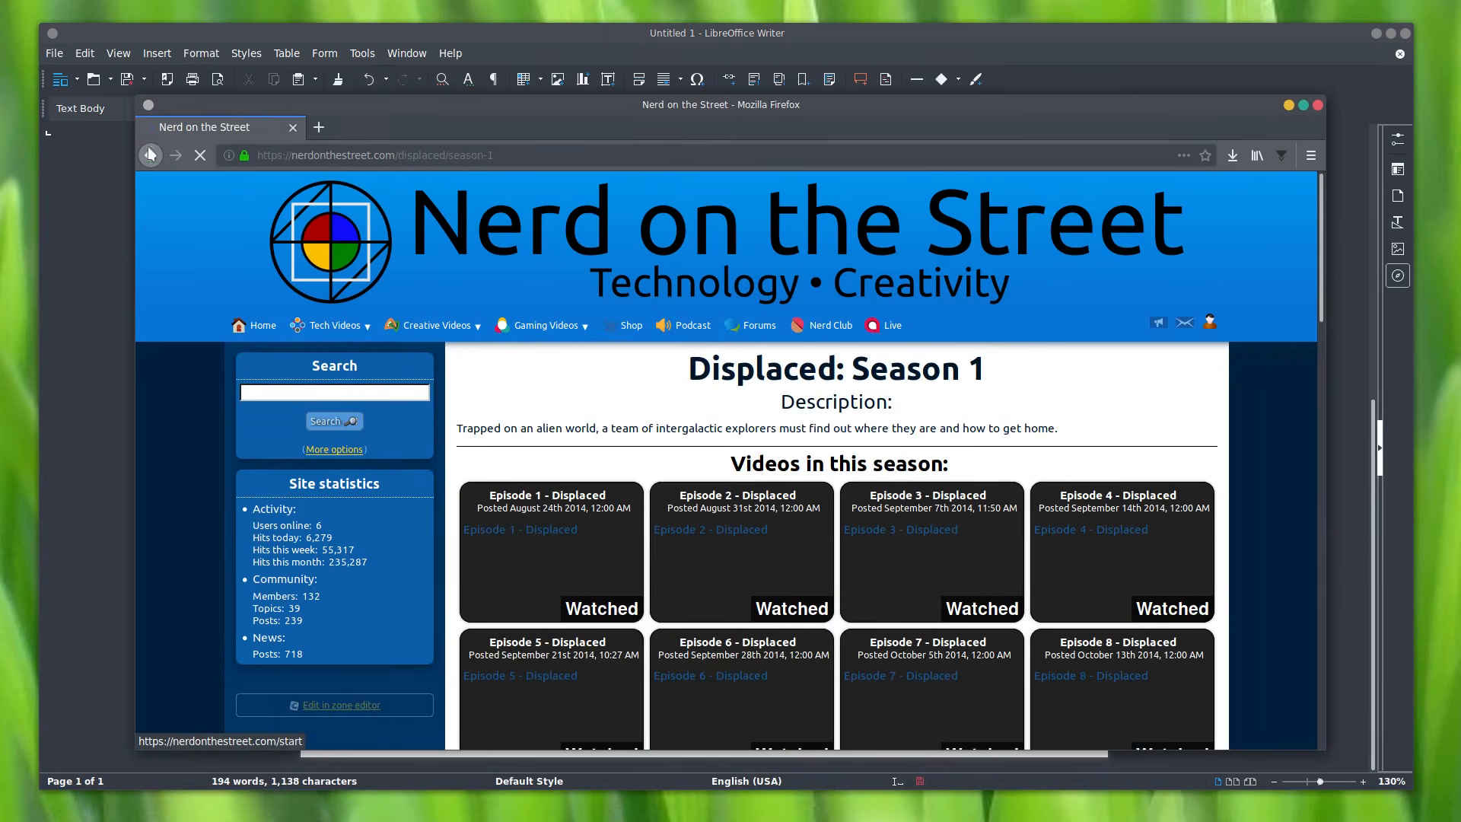
{"action": "key", "text": "alt+Left"}
{"action": "scroll", "coordinate": [532, 504], "scroll_direction": "down", "scroll_amount": 3}
{"action": "left_click_drag", "start_coordinate": [769, 503], "coordinate": [981, 601]}
{"action": "key", "text": "ctrl+c"}
Step: Paste the 'Step through.' heading and paragraphs at the end of the Writer document
{"action": "left_click_drag", "start_coordinate": [714, 105], "coordinate": [1460, 172]}
{"action": "left_click", "coordinate": [701, 570]}
{"action": "key", "text": "ctrl+v"}
{"action": "scroll", "coordinate": [753, 571], "scroll_direction": "up", "scroll_amount": 3}
{"action": "scroll", "coordinate": [761, 577], "scroll_direction": "down", "scroll_amount": 3}
{"action": "scroll", "coordinate": [762, 578], "scroll_direction": "up", "scroll_amount": 15}
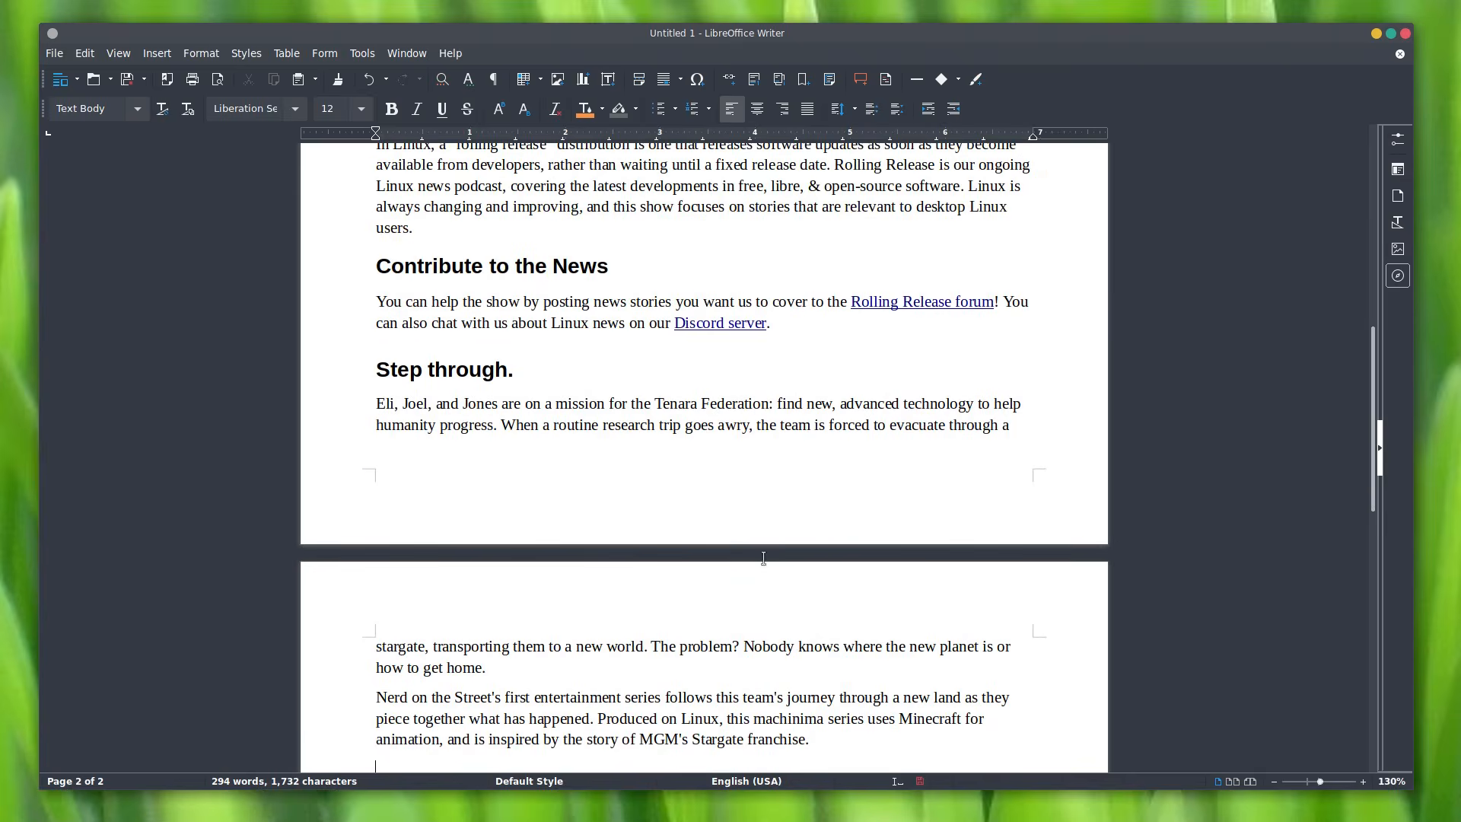
{"action": "scroll", "coordinate": [834, 440], "scroll_direction": "down", "scroll_amount": 10}
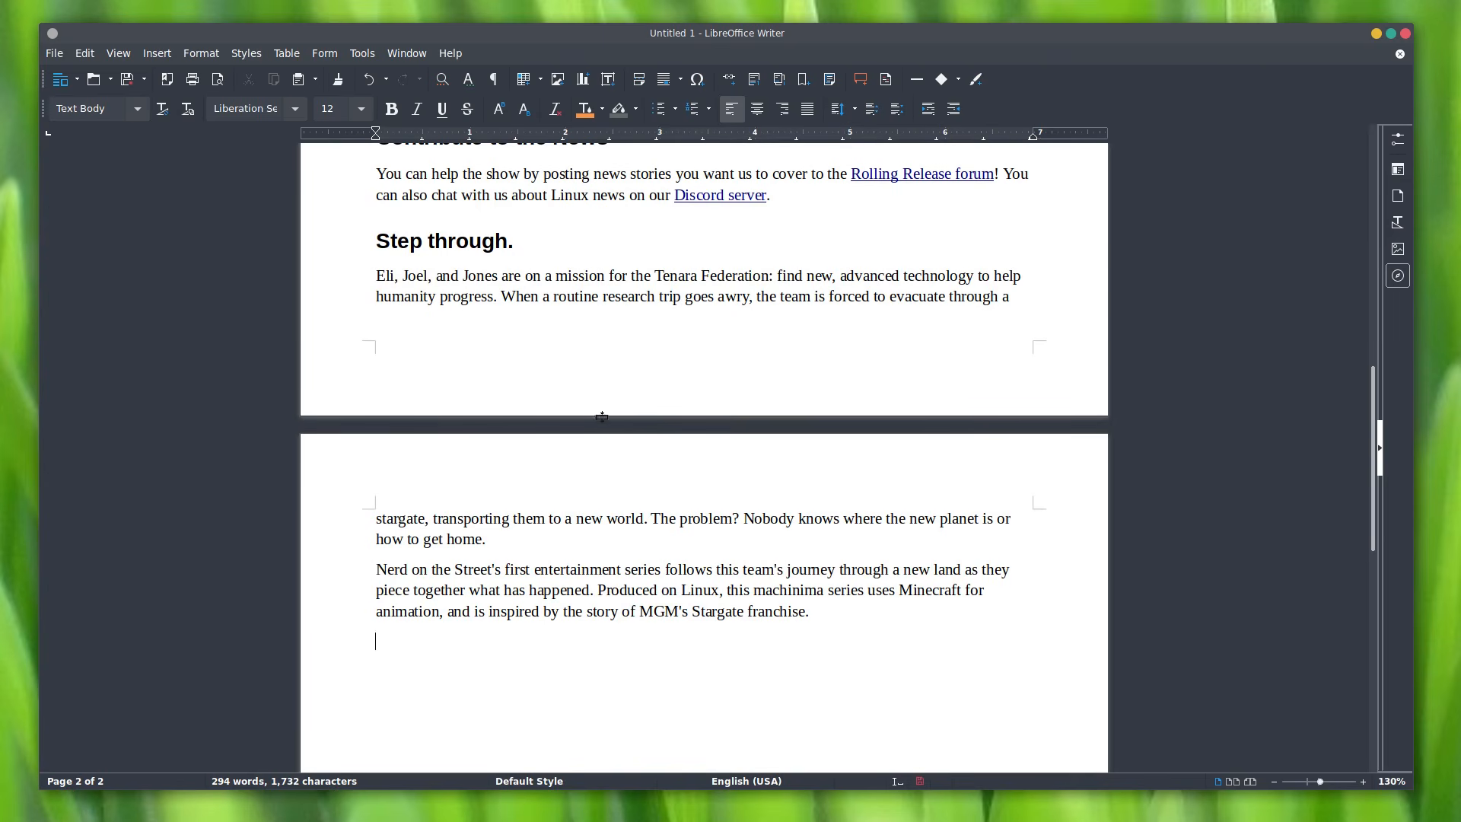
Step: Hide the whitespace between pages, restore it, then open the View menu
{"action": "double_click", "coordinate": [659, 425]}
{"action": "scroll", "coordinate": [708, 525], "scroll_direction": "up", "scroll_amount": 8}
{"action": "scroll", "coordinate": [708, 525], "scroll_direction": "down", "scroll_amount": 4}
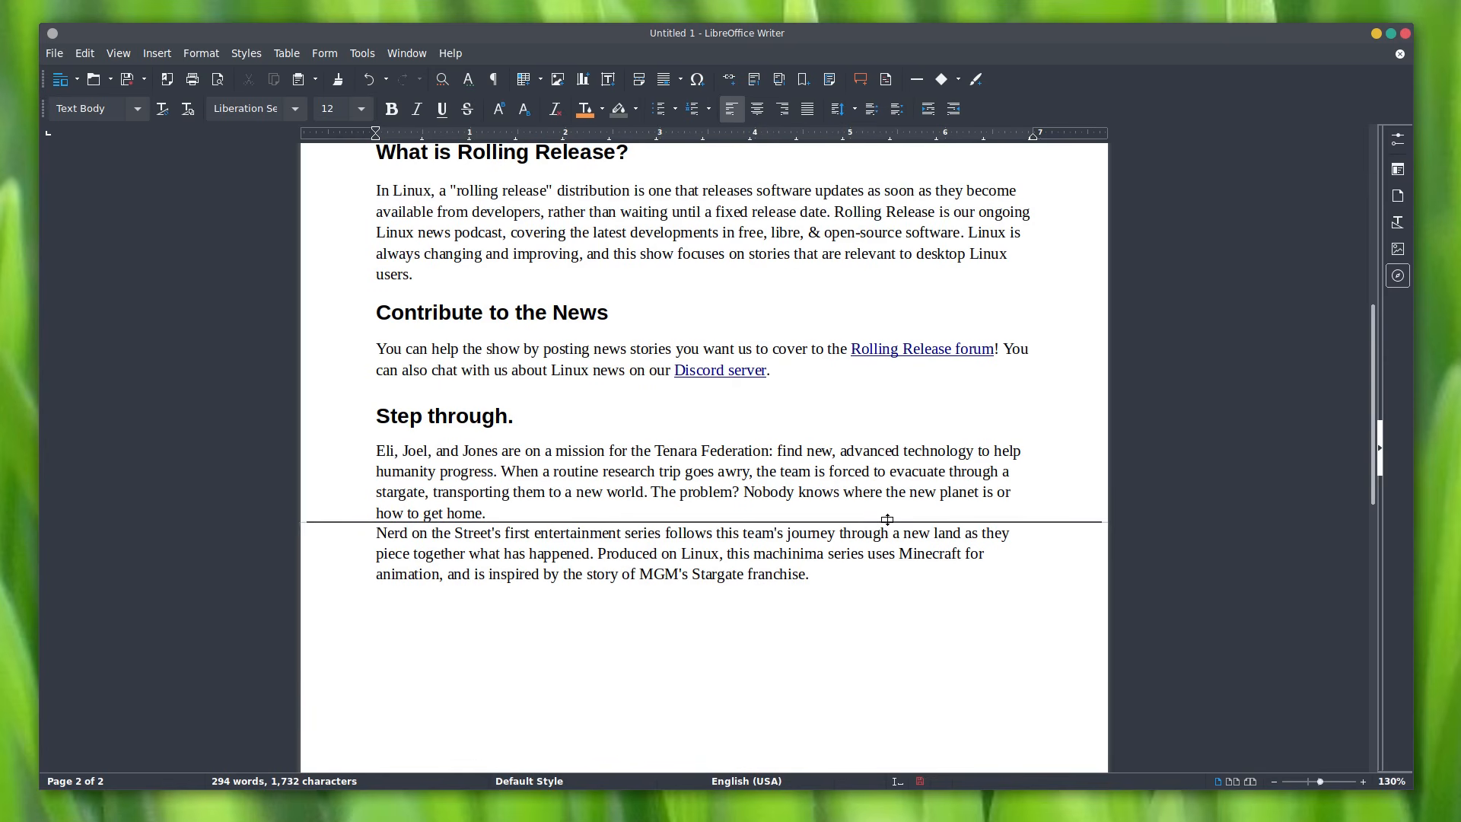
{"action": "scroll", "coordinate": [875, 558], "scroll_direction": "up", "scroll_amount": 10}
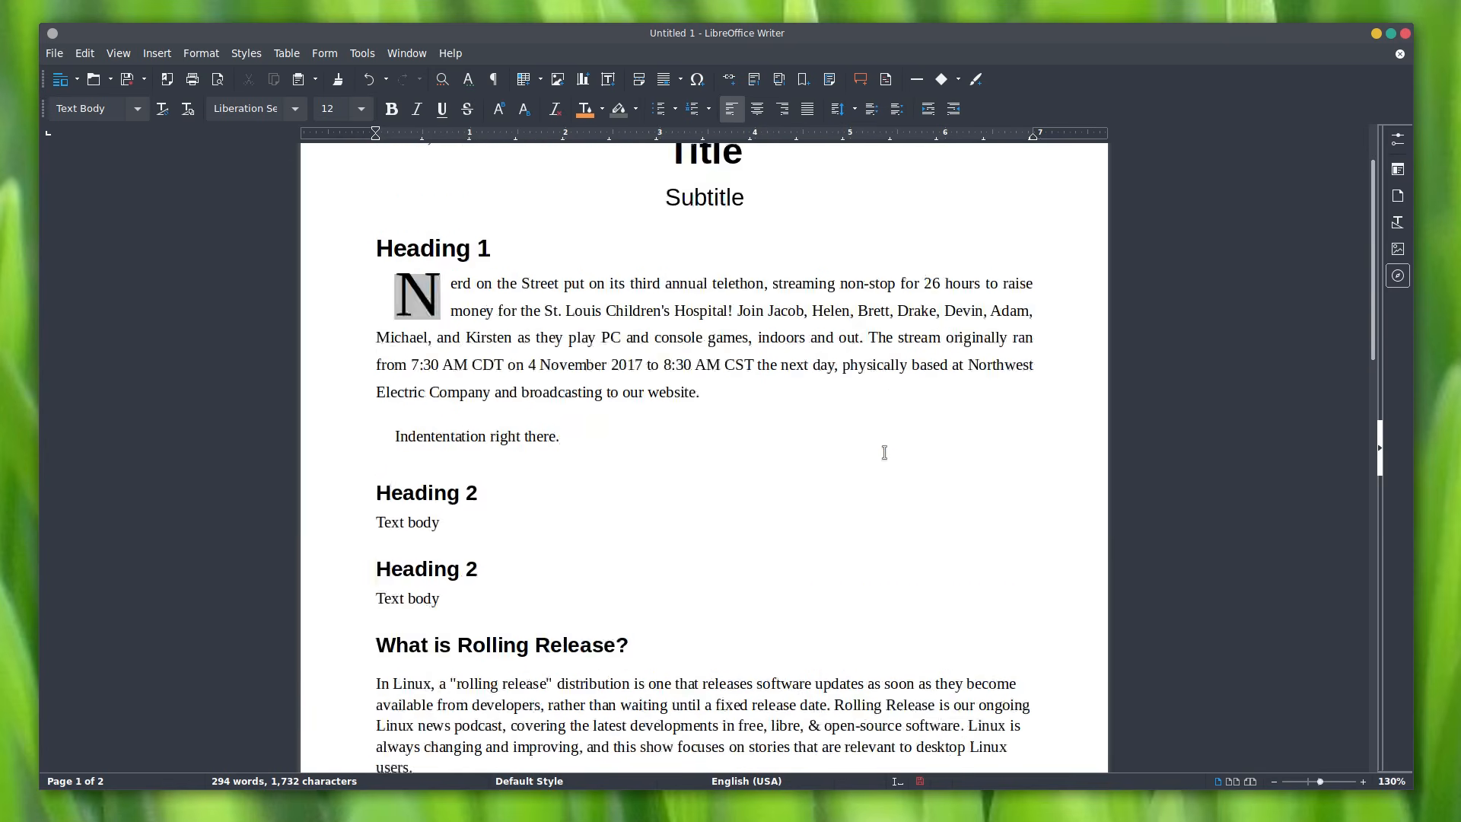
{"action": "scroll", "coordinate": [875, 456], "scroll_direction": "down", "scroll_amount": 12}
{"action": "scroll", "coordinate": [829, 466], "scroll_direction": "down", "scroll_amount": 1}
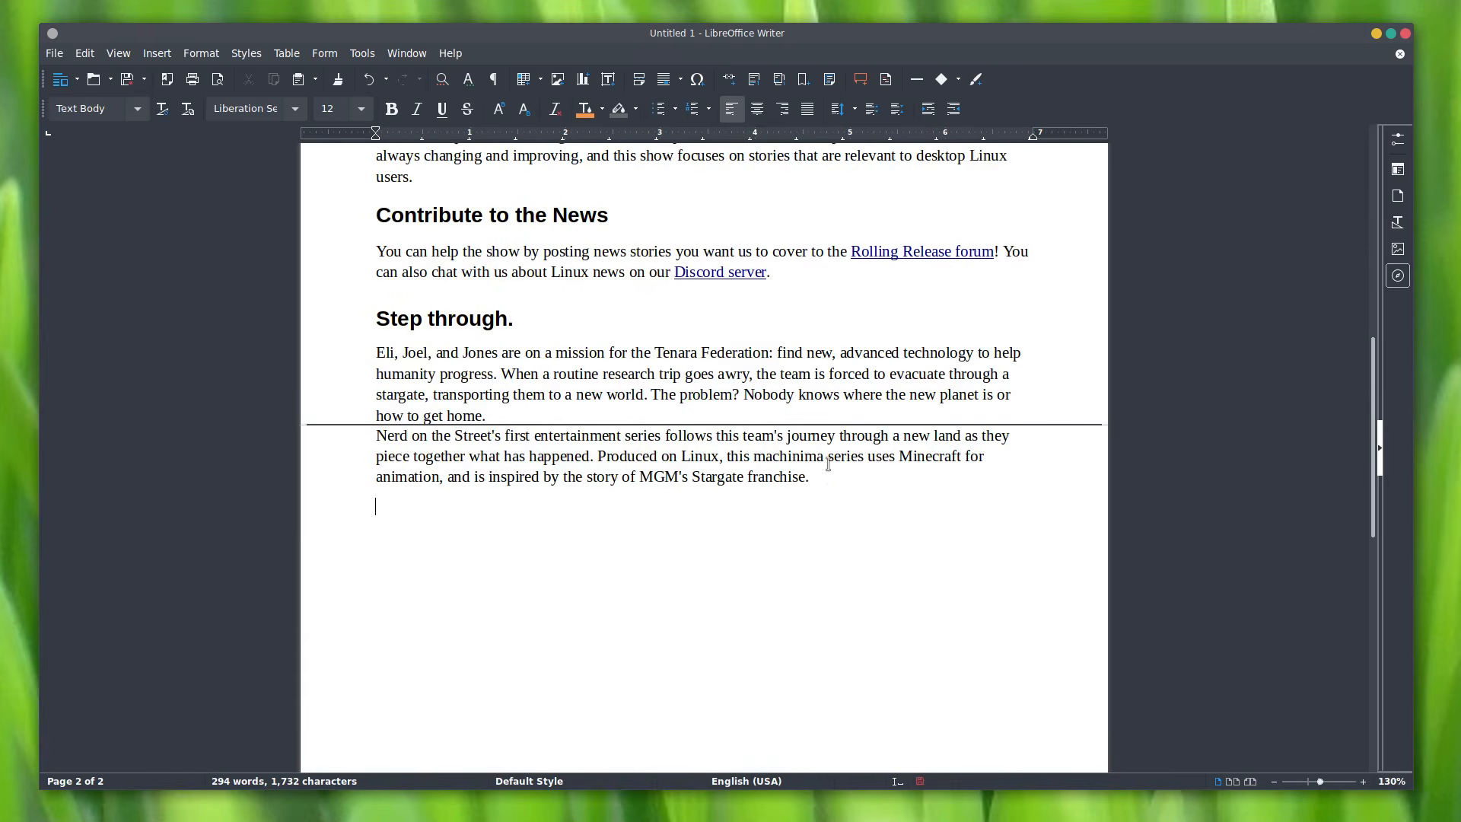
{"action": "double_click", "coordinate": [802, 421]}
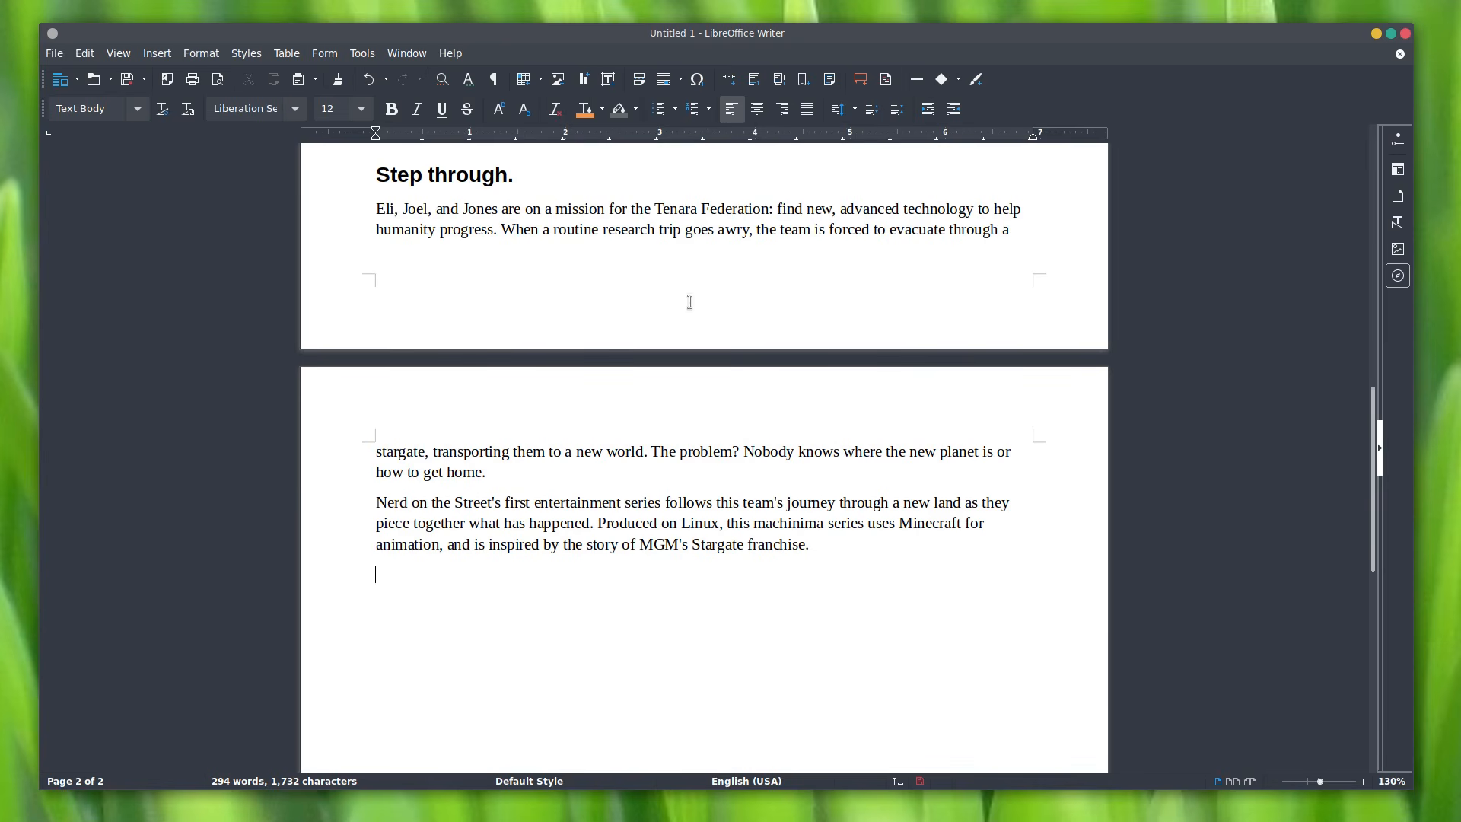
{"action": "left_click", "coordinate": [121, 54]}
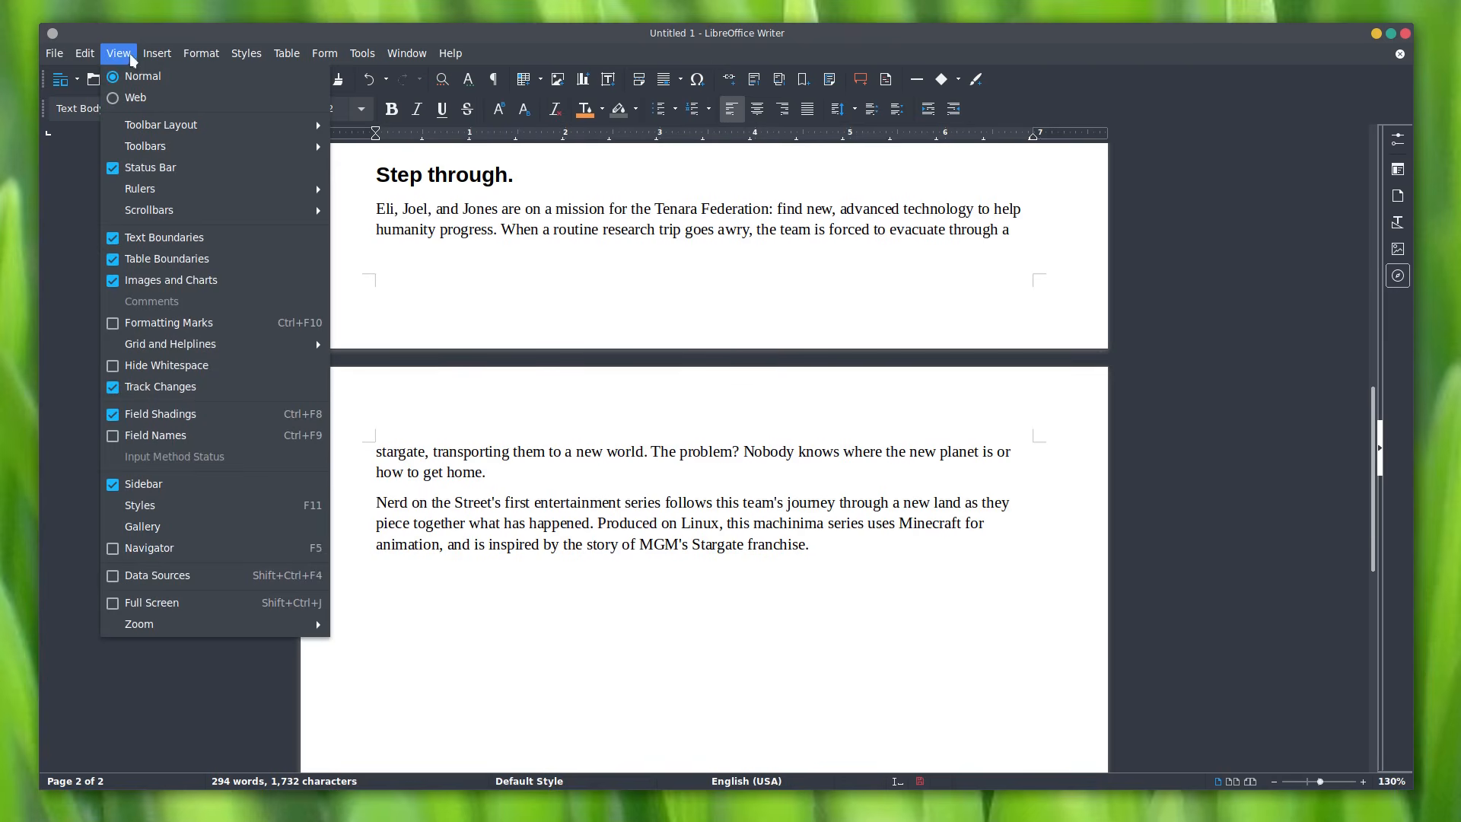
{"action": "left_click", "coordinate": [139, 97]}
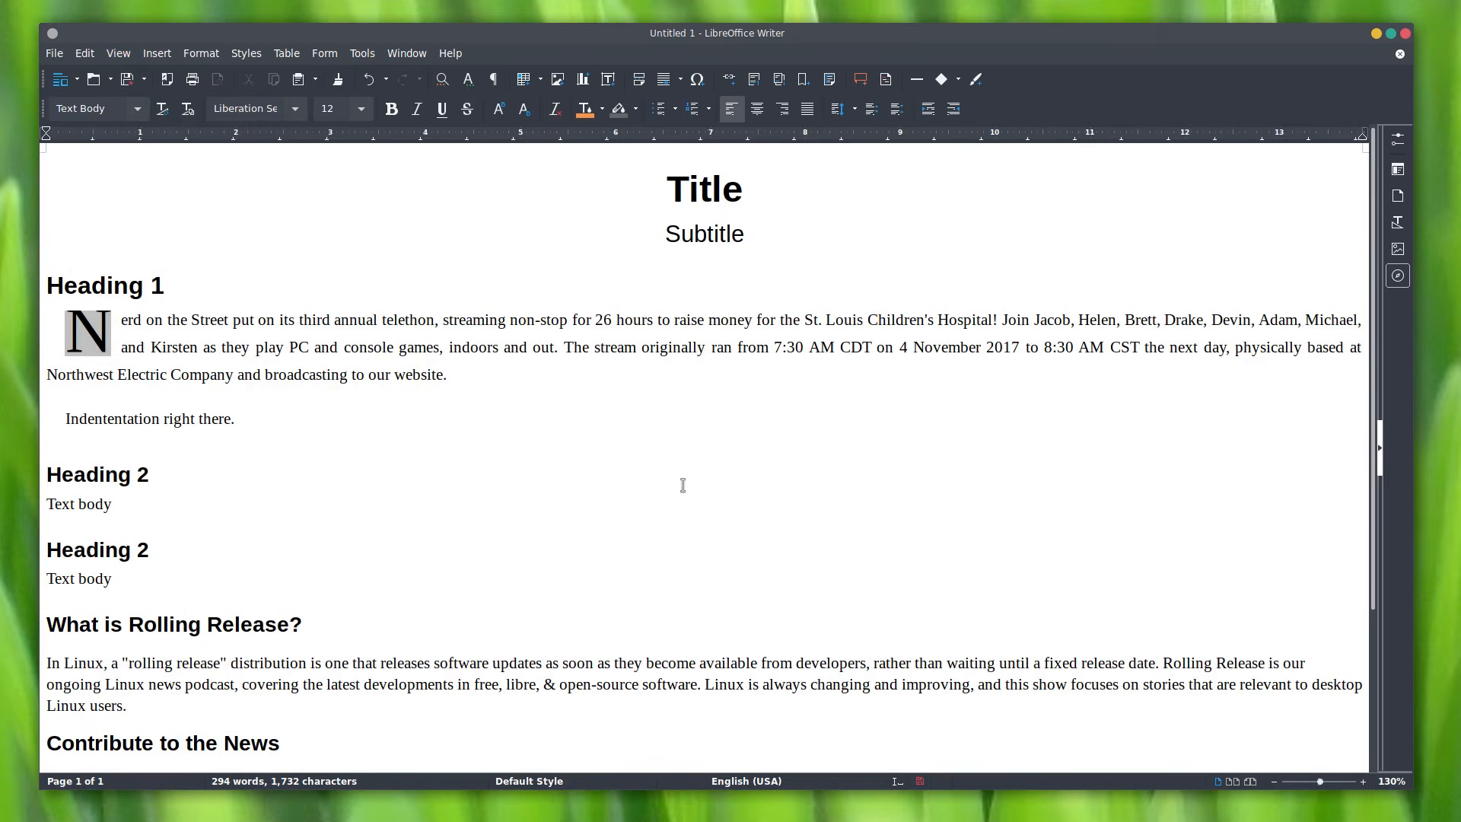
{"action": "scroll", "coordinate": [670, 384], "scroll_direction": "down", "scroll_amount": 5}
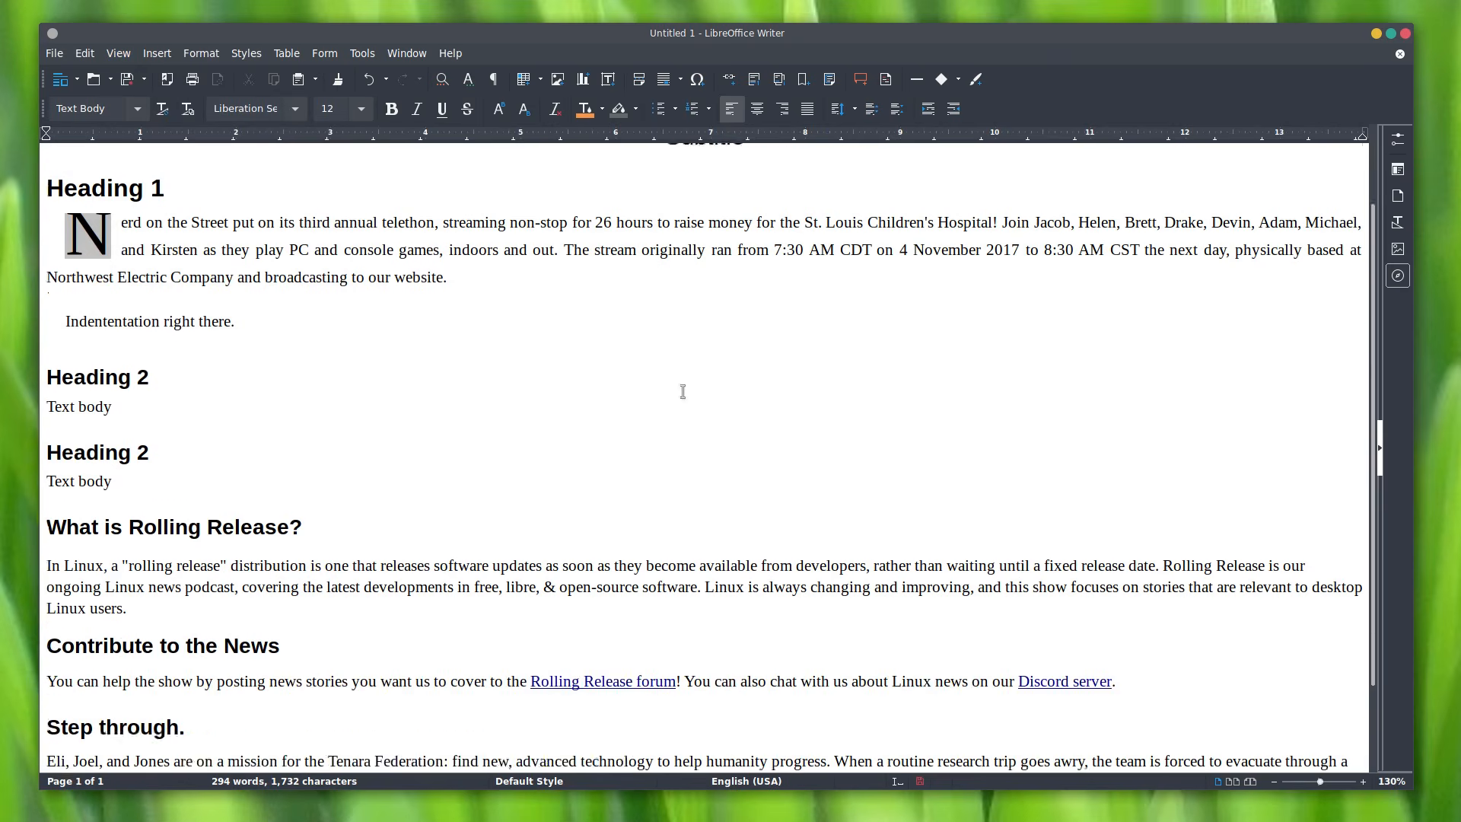
{"action": "scroll", "coordinate": [719, 420], "scroll_direction": "down", "scroll_amount": 1}
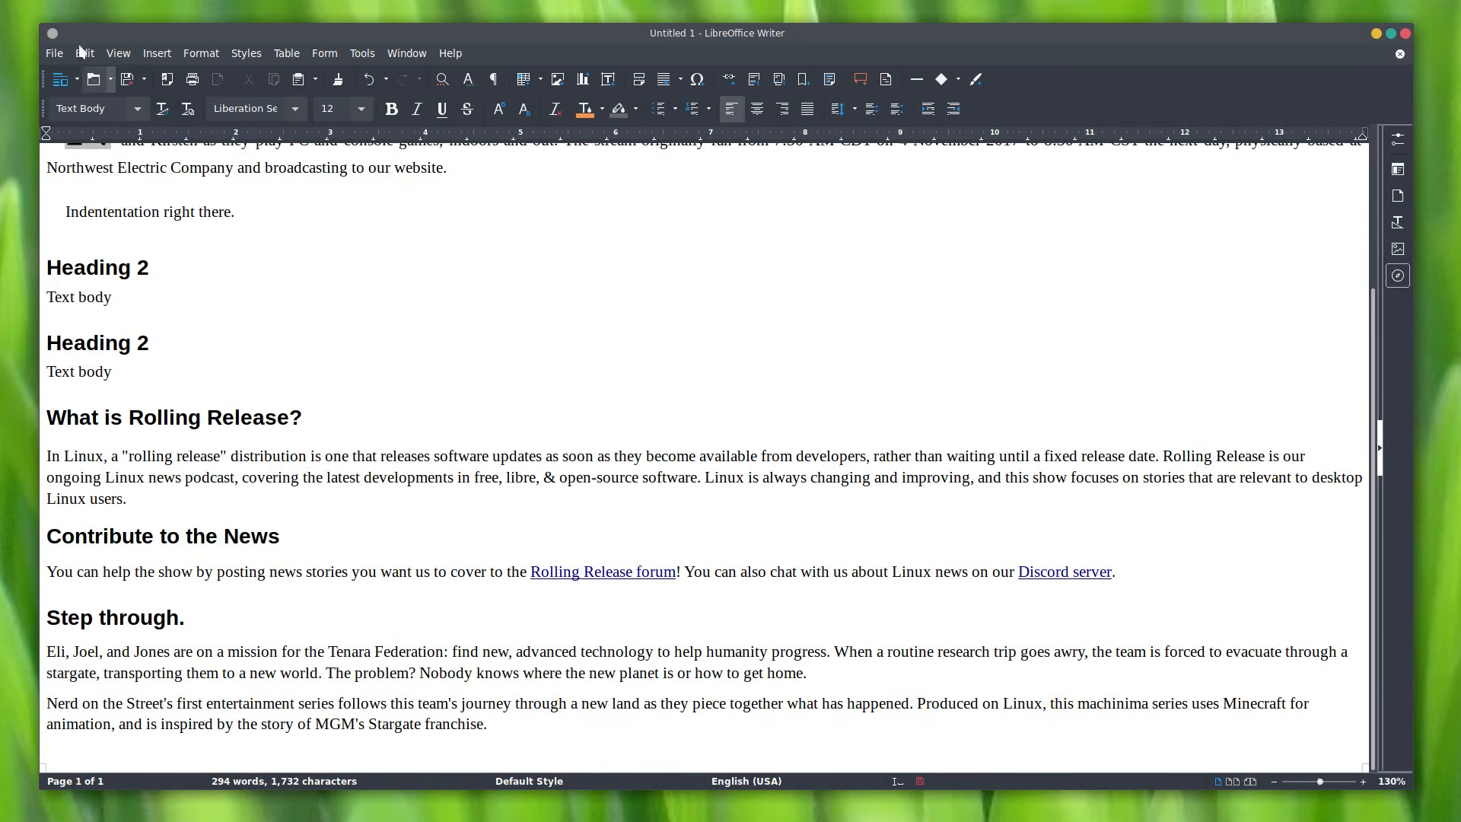
{"action": "left_click_drag", "start_coordinate": [48, 27], "coordinate": [86, 35]}
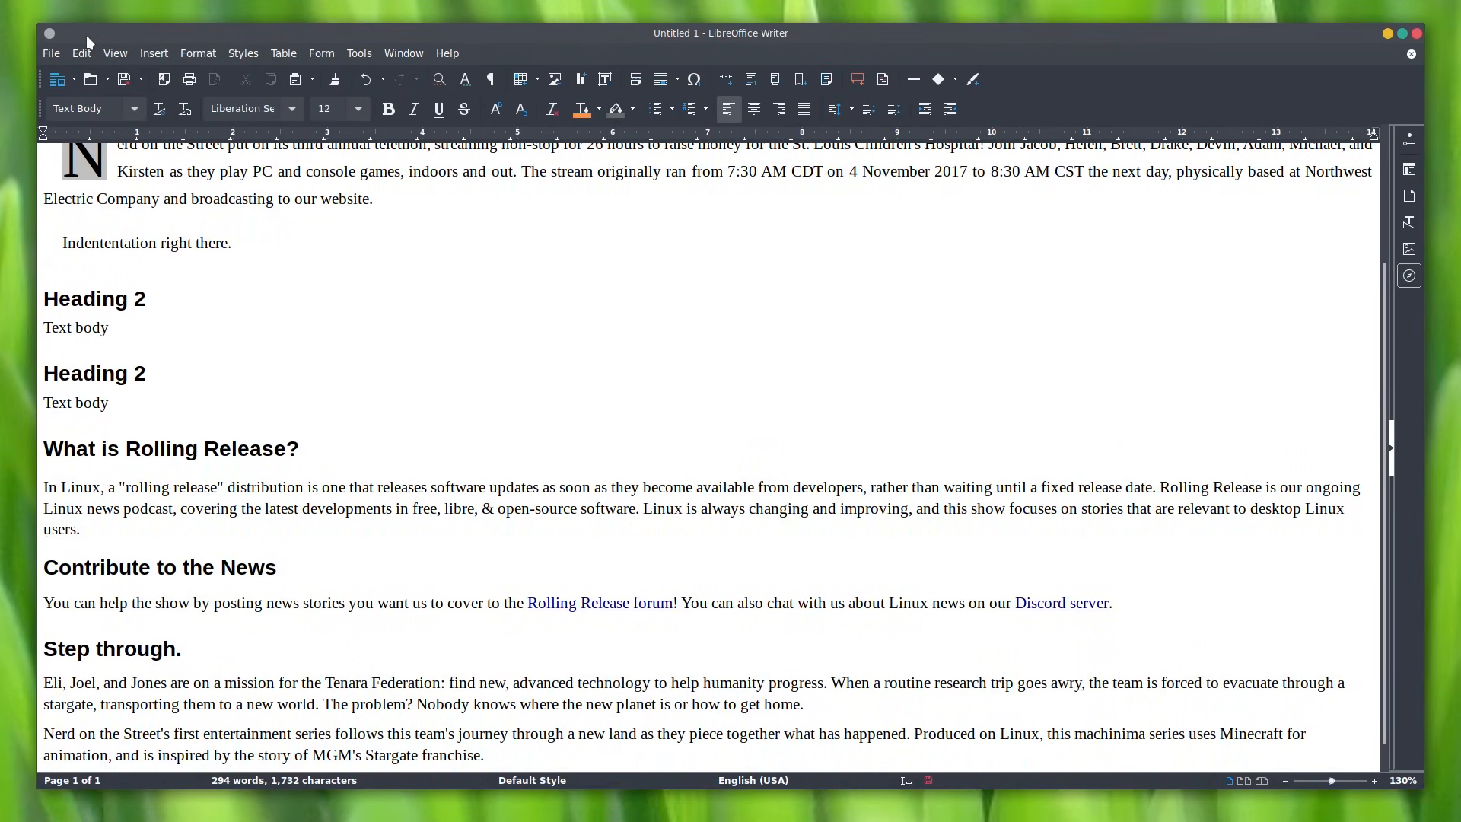
{"action": "scroll", "coordinate": [379, 395], "scroll_direction": "up", "scroll_amount": 3}
{"action": "scroll", "coordinate": [382, 408], "scroll_direction": "down", "scroll_amount": 4}
{"action": "scroll", "coordinate": [489, 454], "scroll_direction": "up", "scroll_amount": 4}
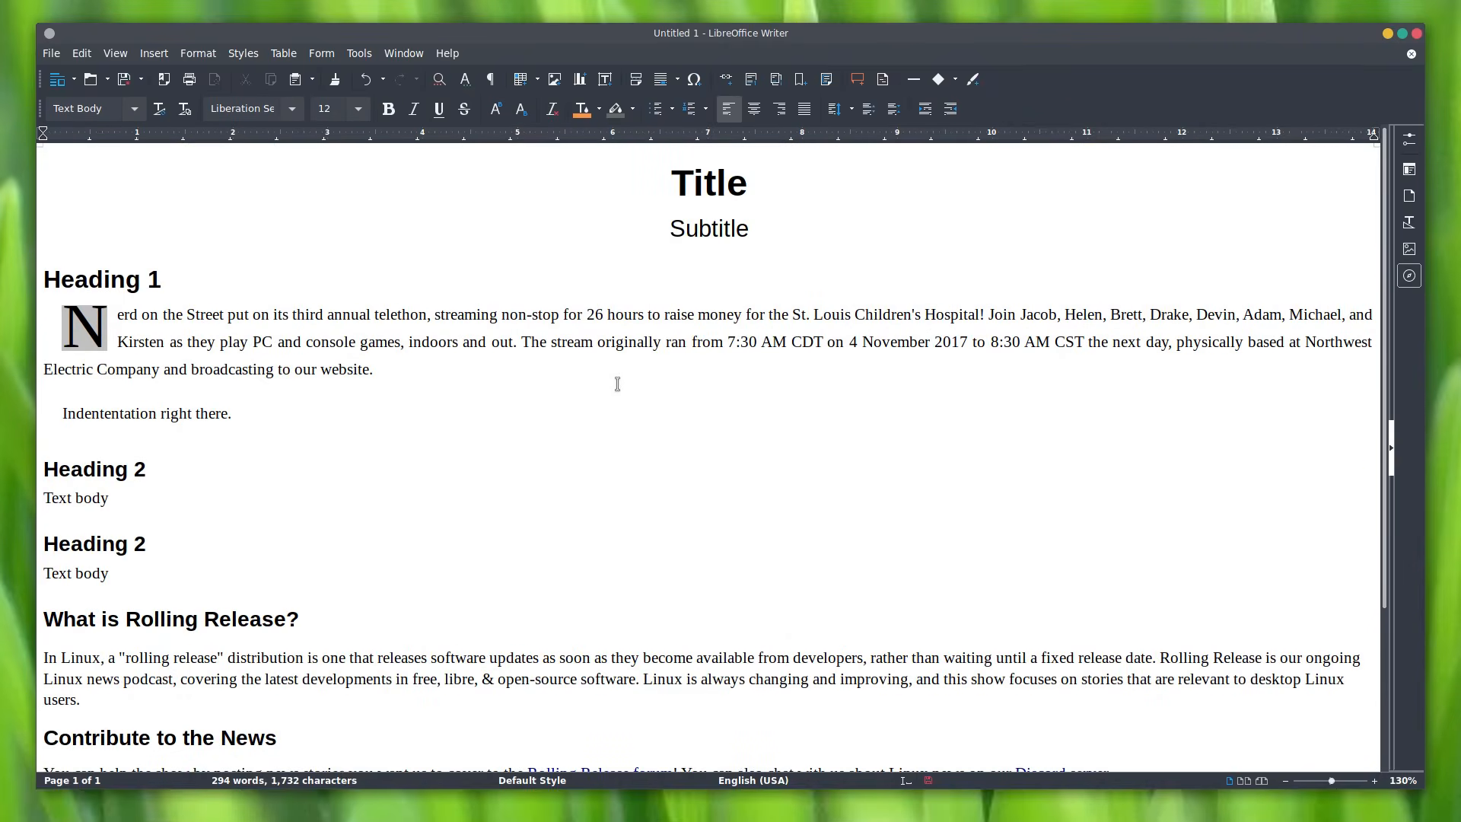
{"action": "scroll", "coordinate": [650, 467], "scroll_direction": "down", "scroll_amount": 3}
{"action": "scroll", "coordinate": [982, 196], "scroll_direction": "up", "scroll_amount": 3}
{"action": "left_click", "coordinate": [121, 52]}
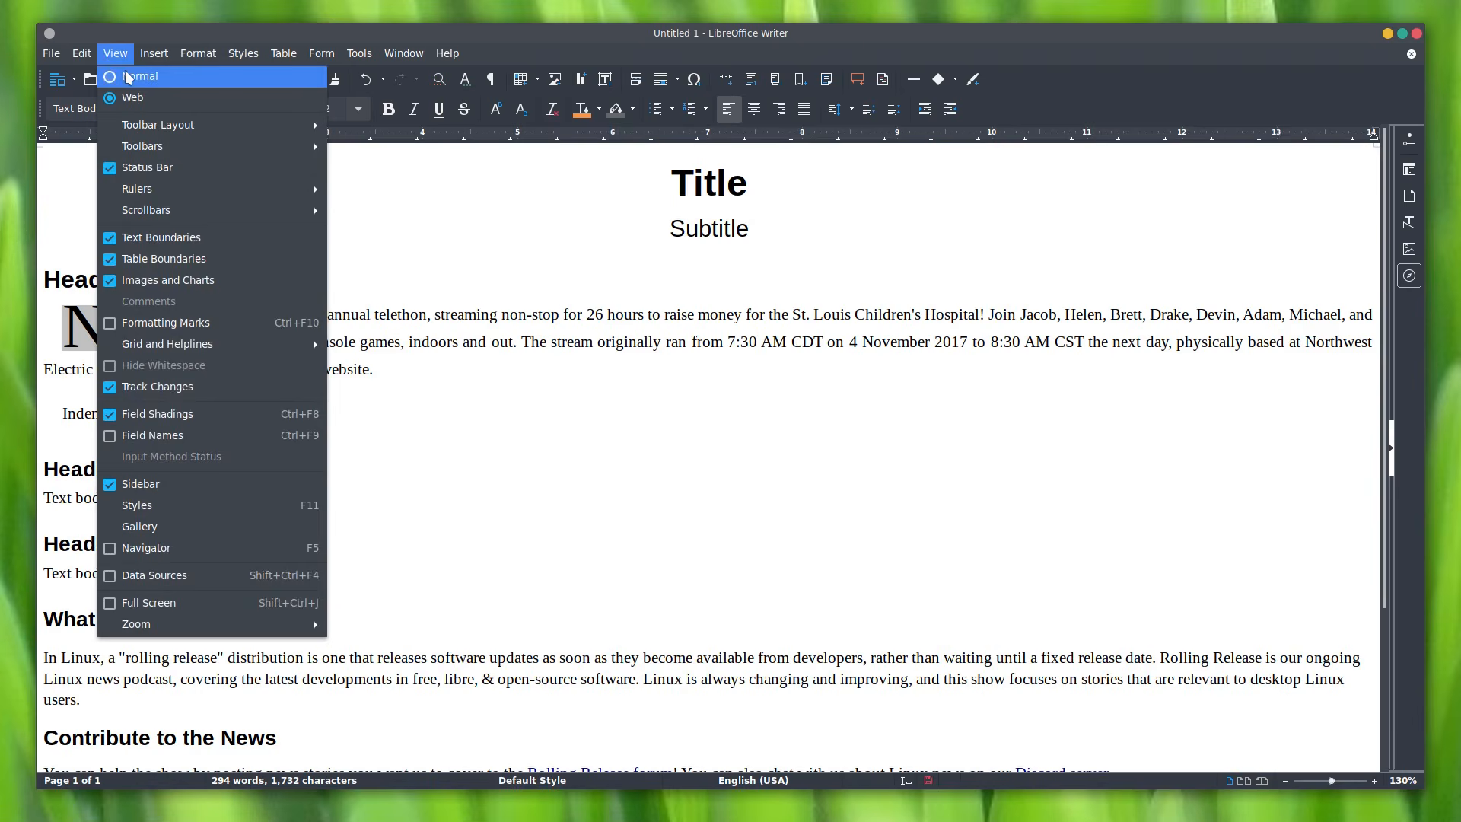
{"action": "left_click", "coordinate": [128, 73]}
{"action": "scroll", "coordinate": [719, 432], "scroll_direction": "up", "scroll_amount": 1}
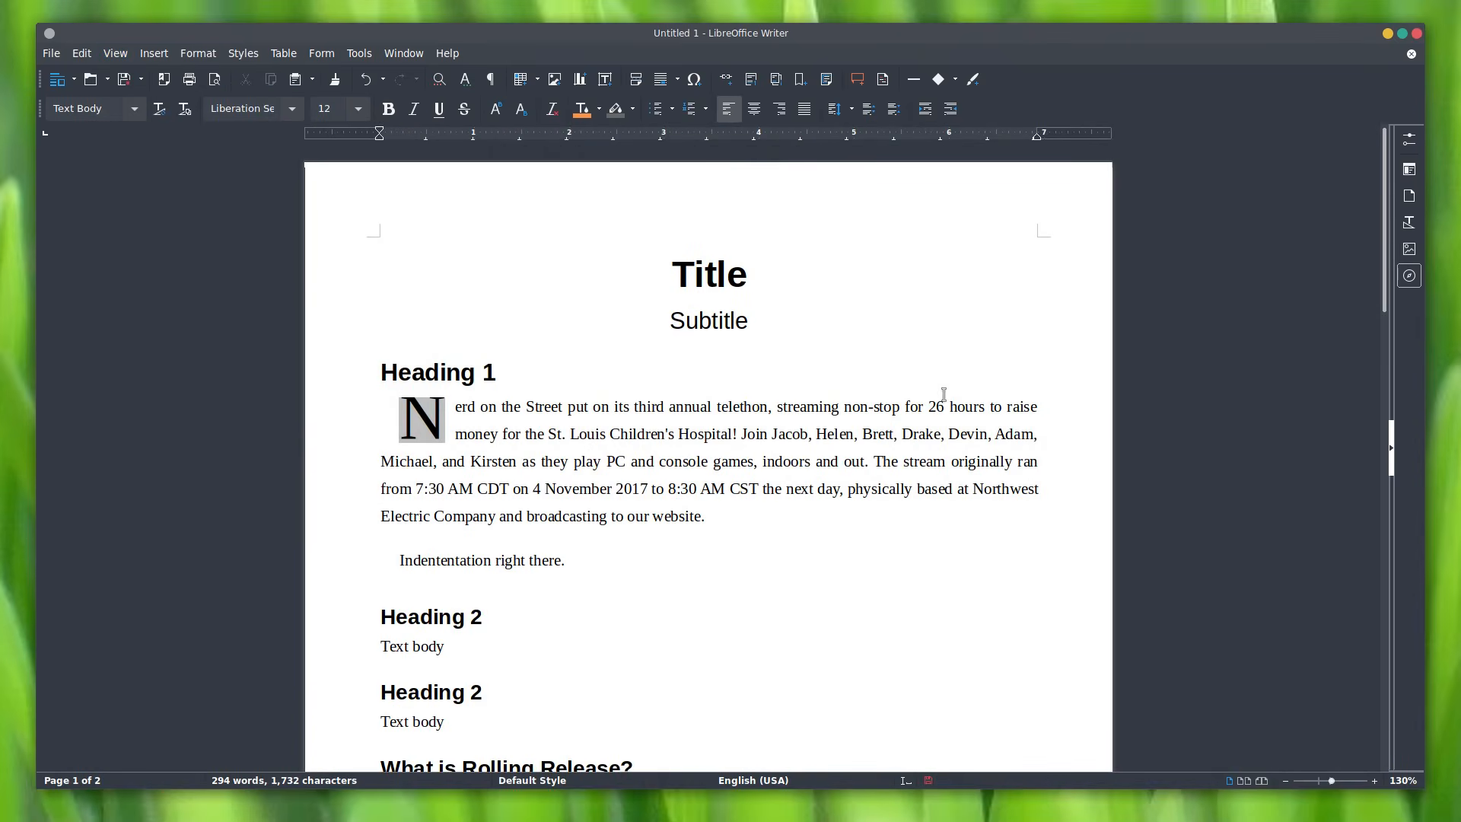
{"action": "scroll", "coordinate": [944, 394], "scroll_direction": "down", "scroll_amount": 15}
{"action": "scroll", "coordinate": [863, 448], "scroll_direction": "up", "scroll_amount": 4}
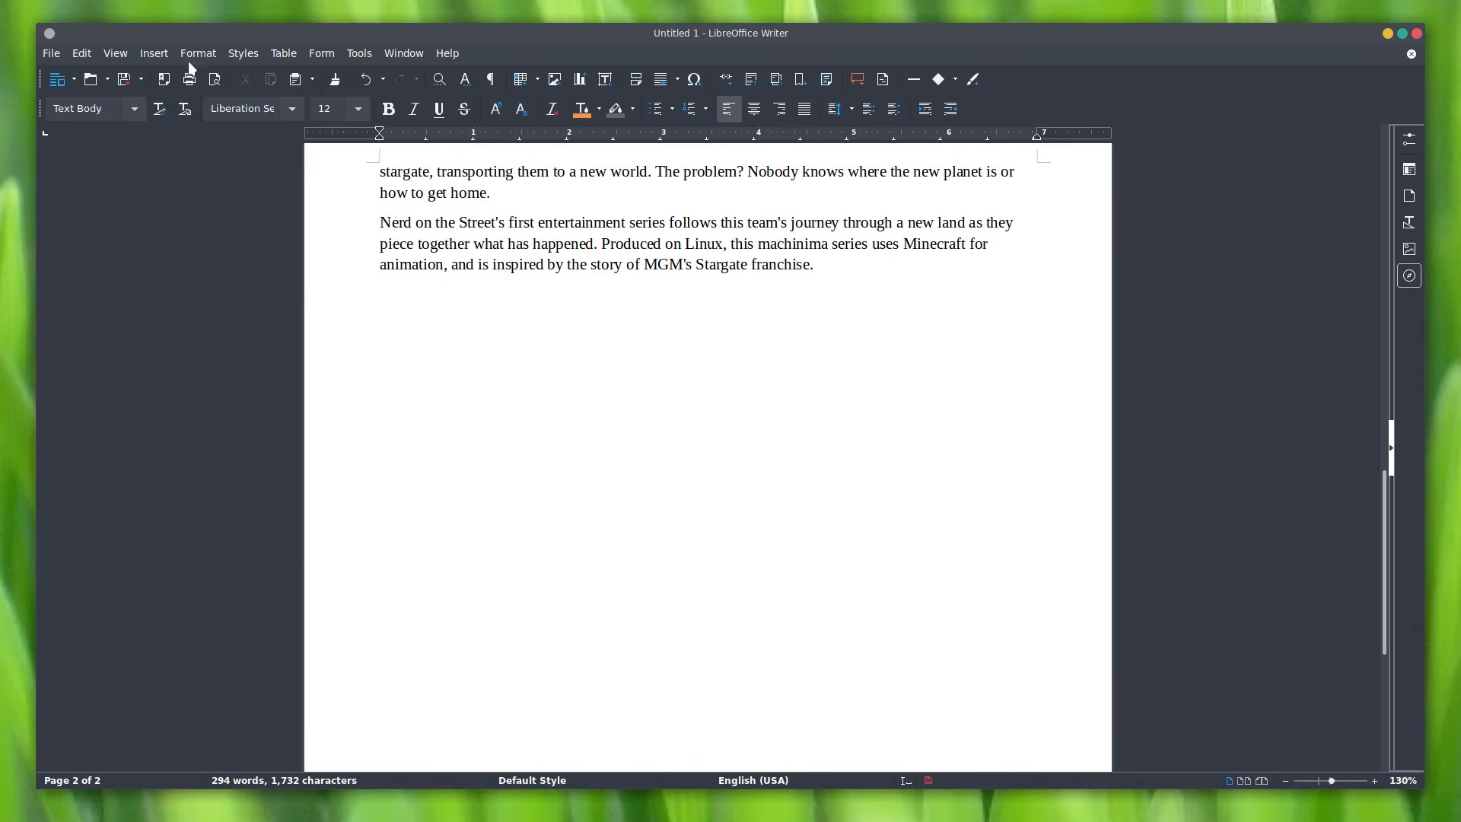
Step: Insert a 4-column, 6-row table below the last paragraph
{"action": "left_click", "coordinate": [154, 53]}
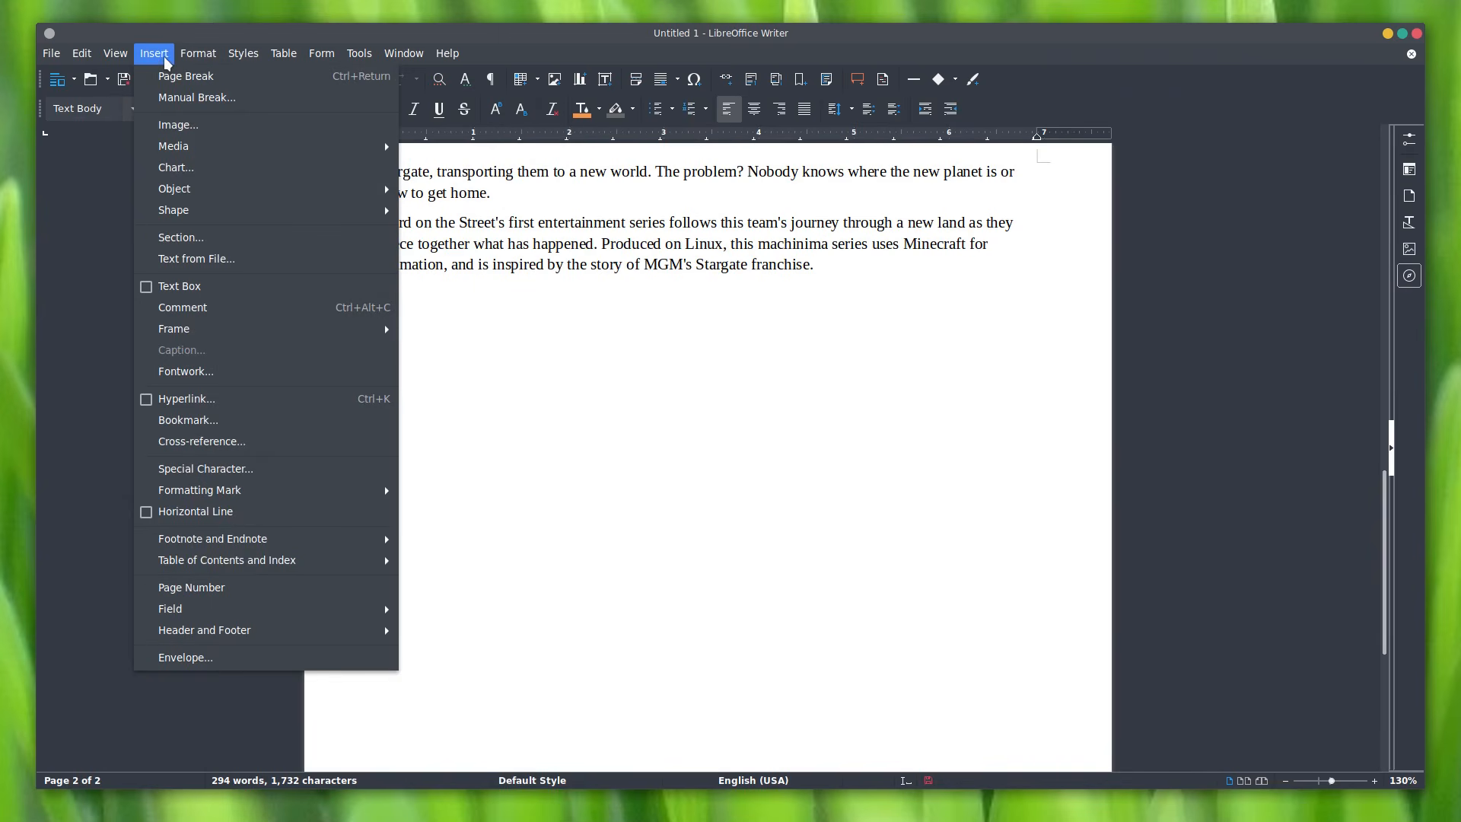
{"action": "left_click", "coordinate": [162, 56]}
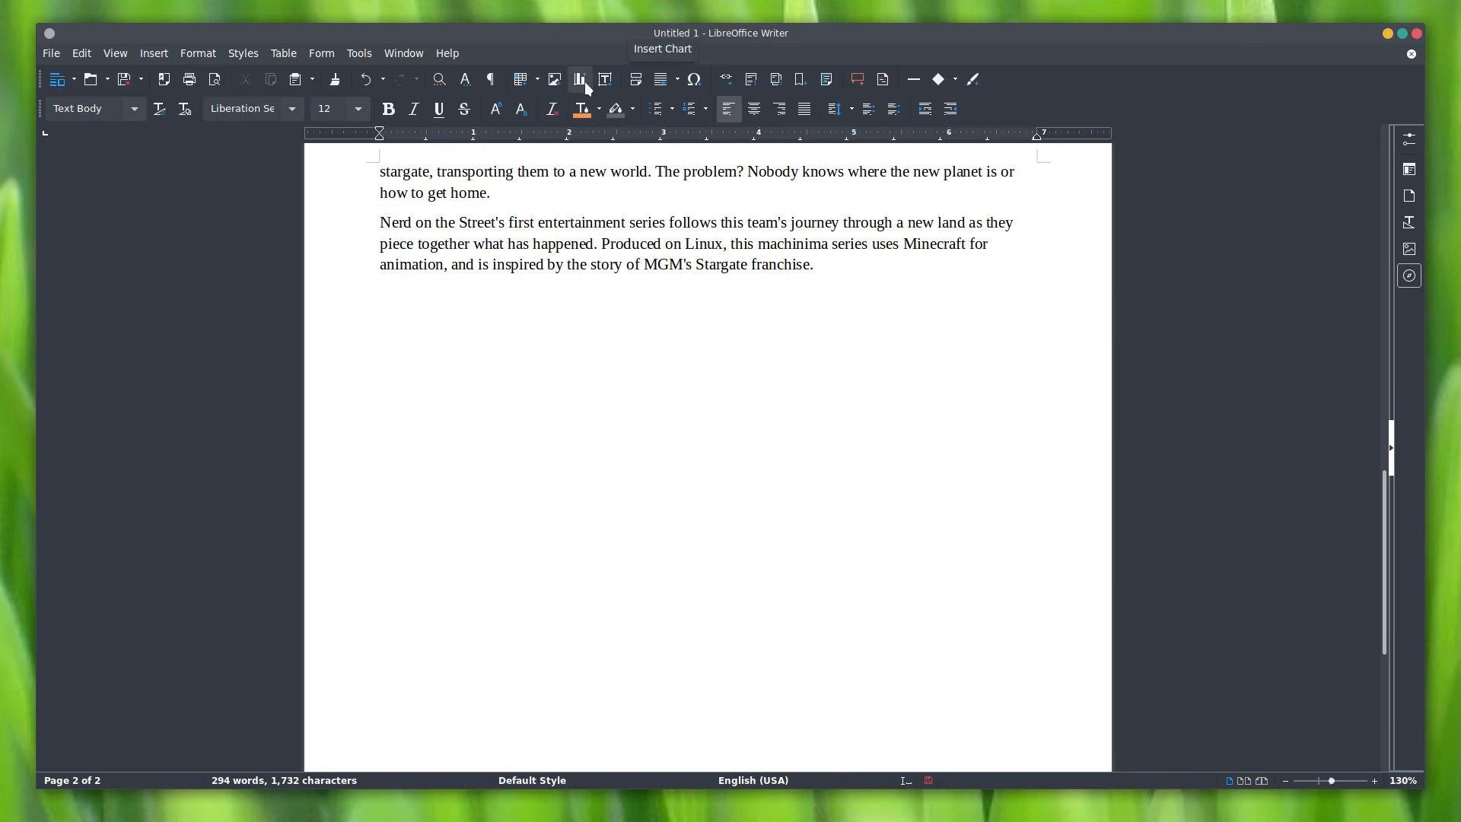
{"action": "left_click", "coordinate": [530, 82]}
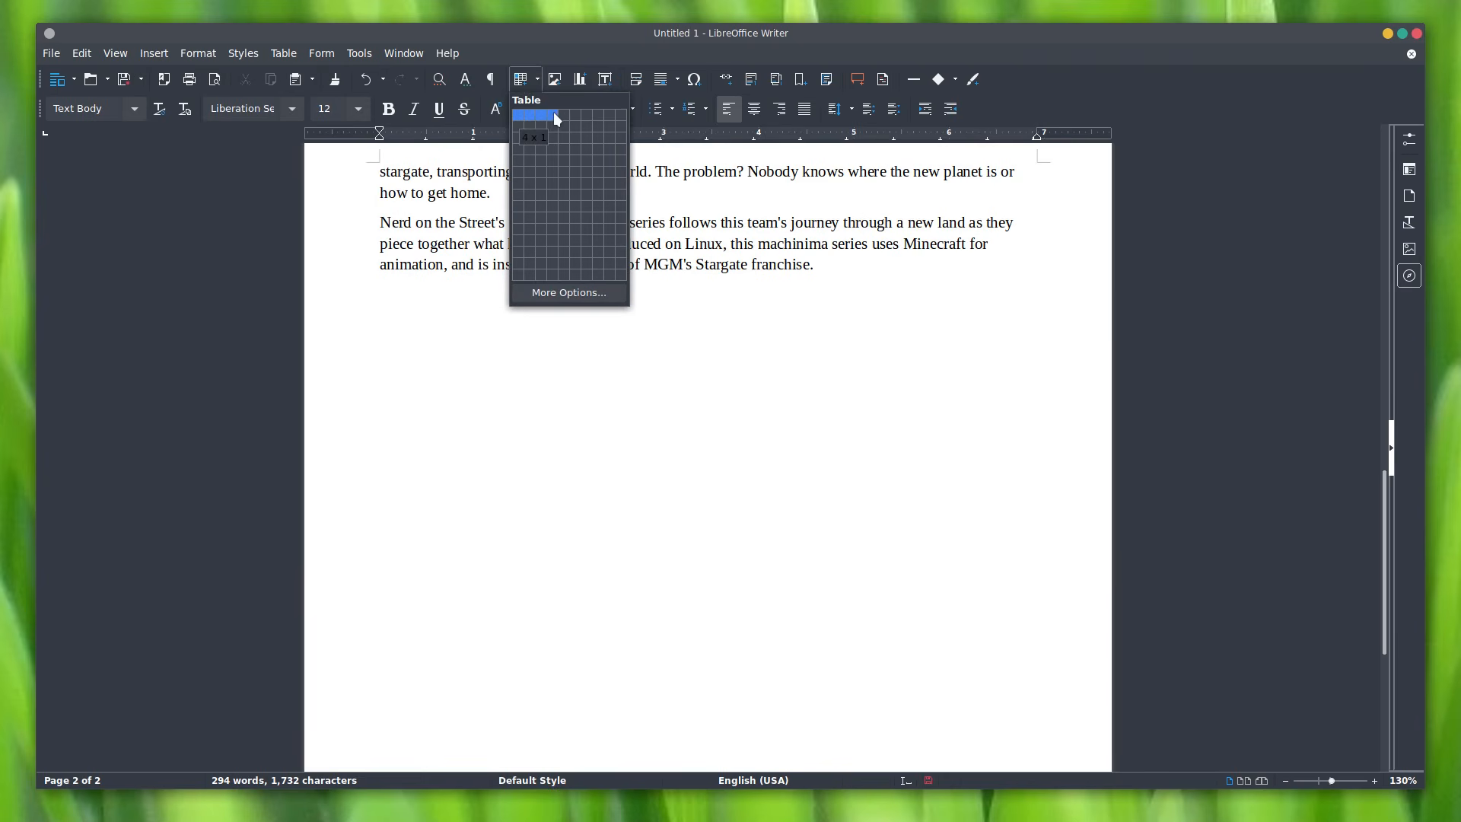
{"action": "left_click", "coordinate": [546, 174]}
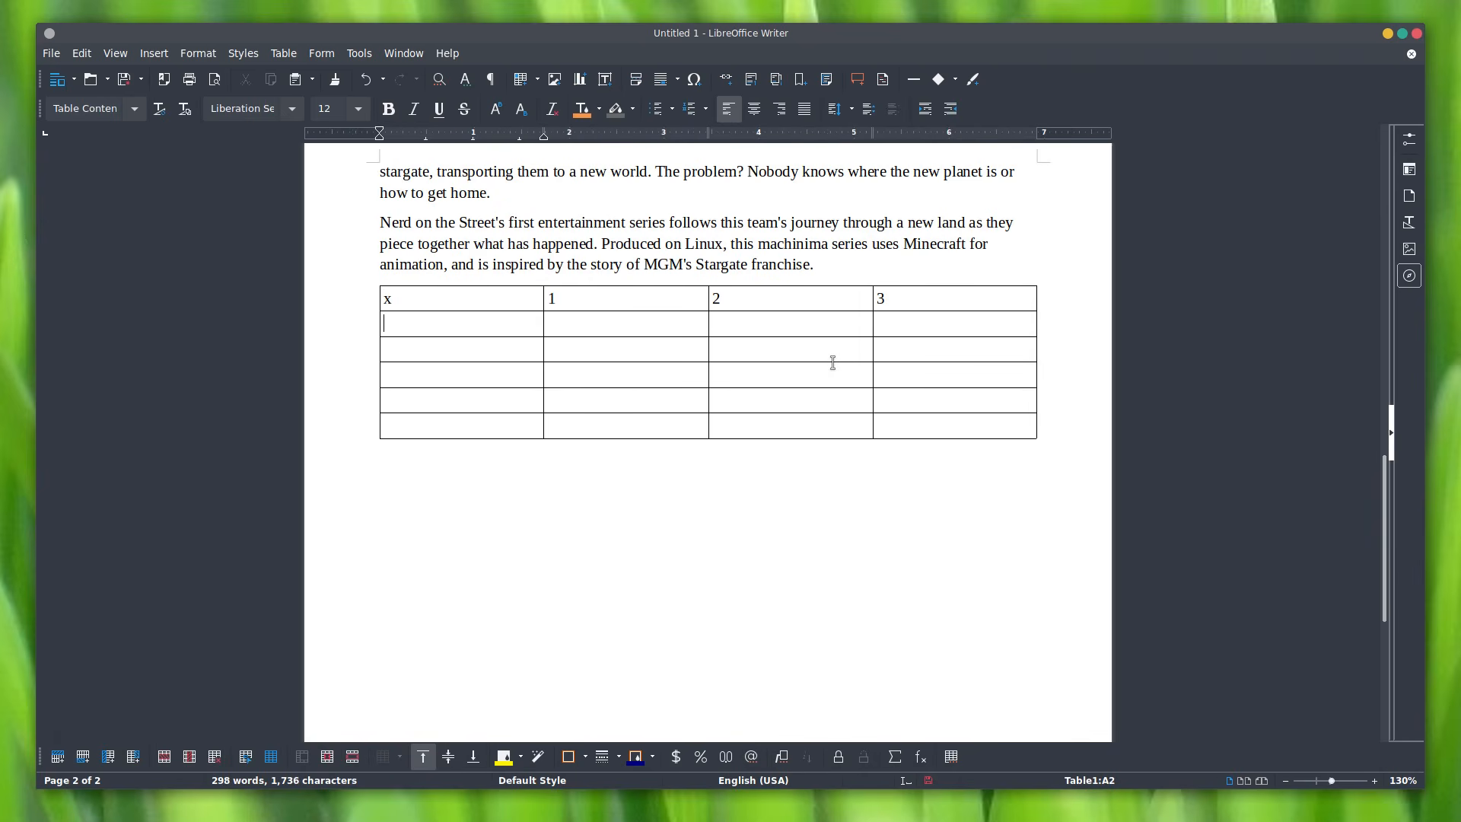
Step: Fill the table with header x, 1, 2, 3 and rows 1–5 with products, then select it
{"action": "type", "text": "23"}
{"action": "key", "text": "Tab"}
{"action": "key", "text": "Tab"}
{"action": "key", "text": "Tab"}
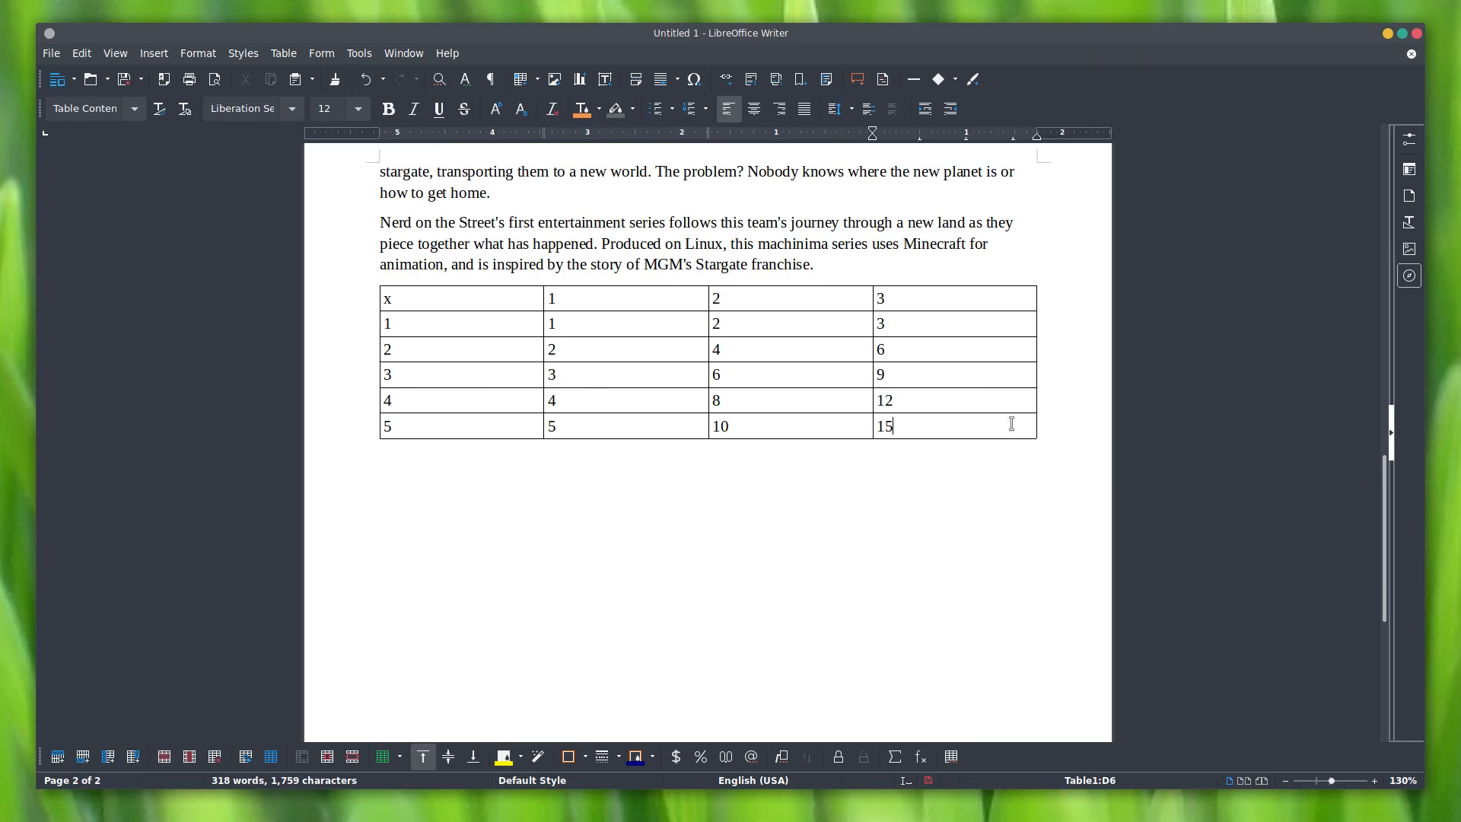
{"action": "scroll", "coordinate": [888, 462], "scroll_direction": "up", "scroll_amount": 3}
{"action": "scroll", "coordinate": [893, 472], "scroll_direction": "down", "scroll_amount": 3}
{"action": "left_click_drag", "start_coordinate": [920, 427], "coordinate": [388, 300]}
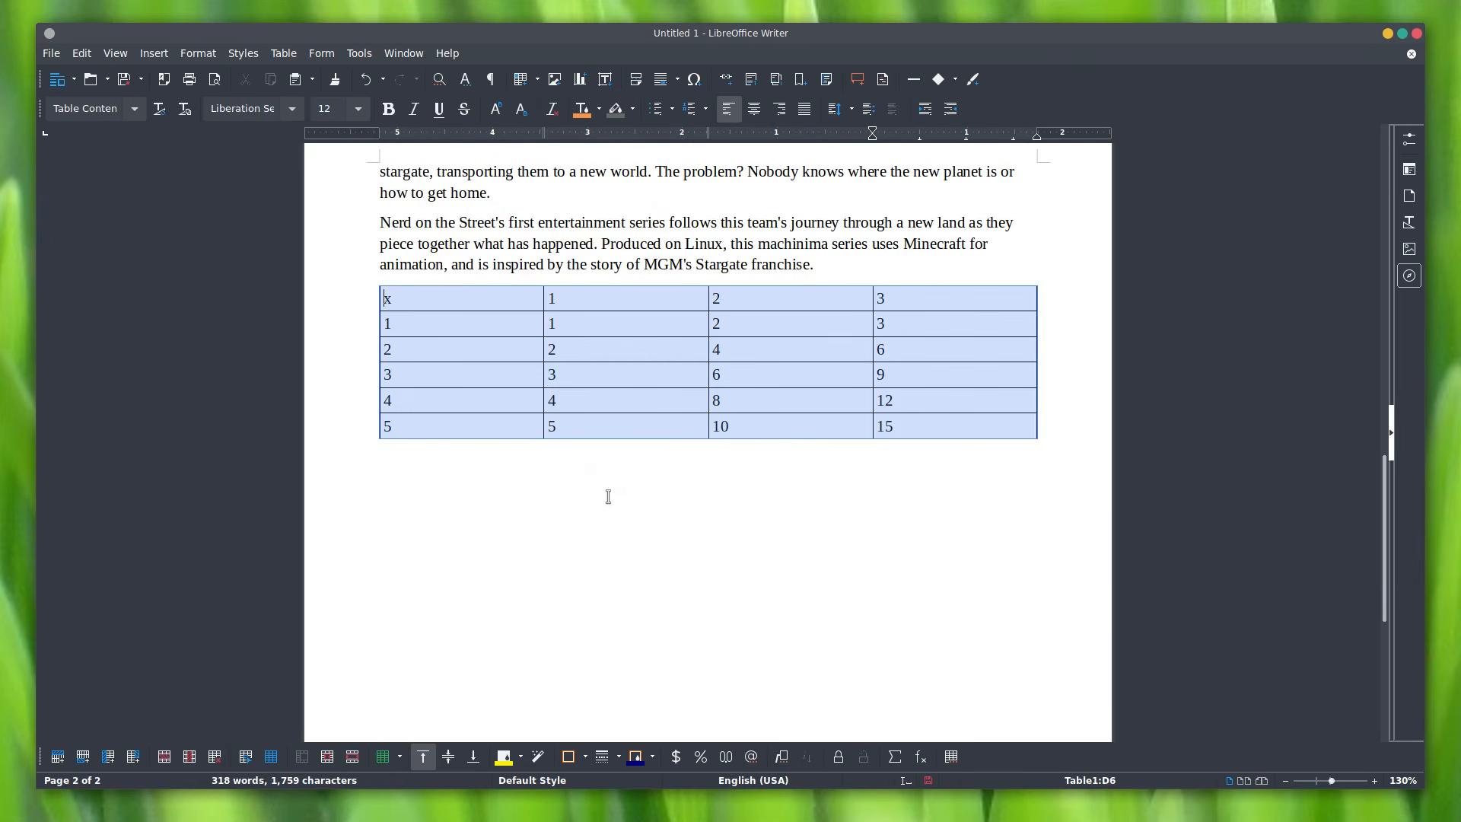
Step: Add a row above the table's first row and type 'Multiplication Table' in it
{"action": "right_click", "coordinate": [500, 301]}
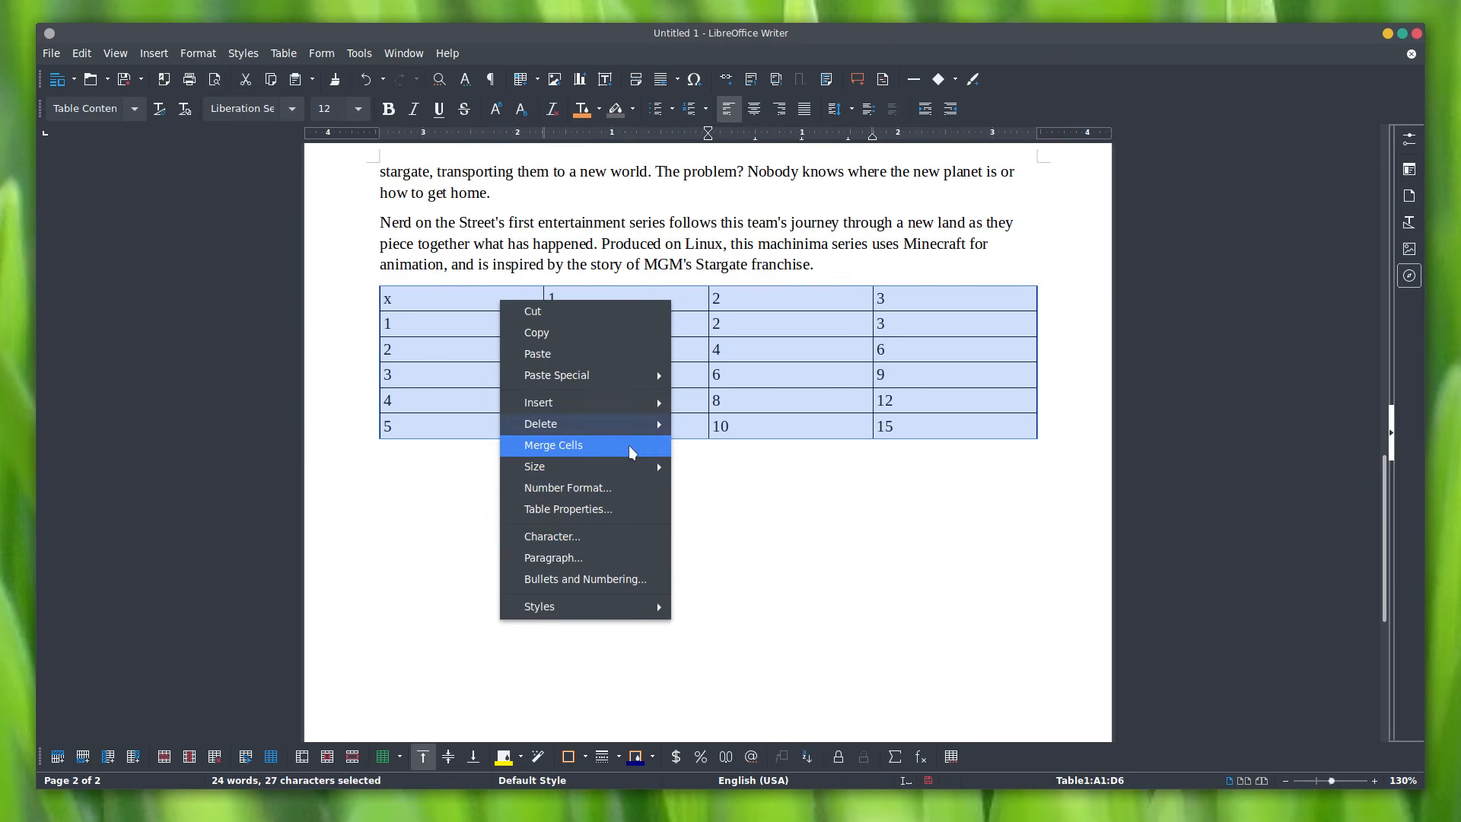
{"action": "left_click", "coordinate": [906, 382]}
{"action": "left_click", "coordinate": [483, 296]}
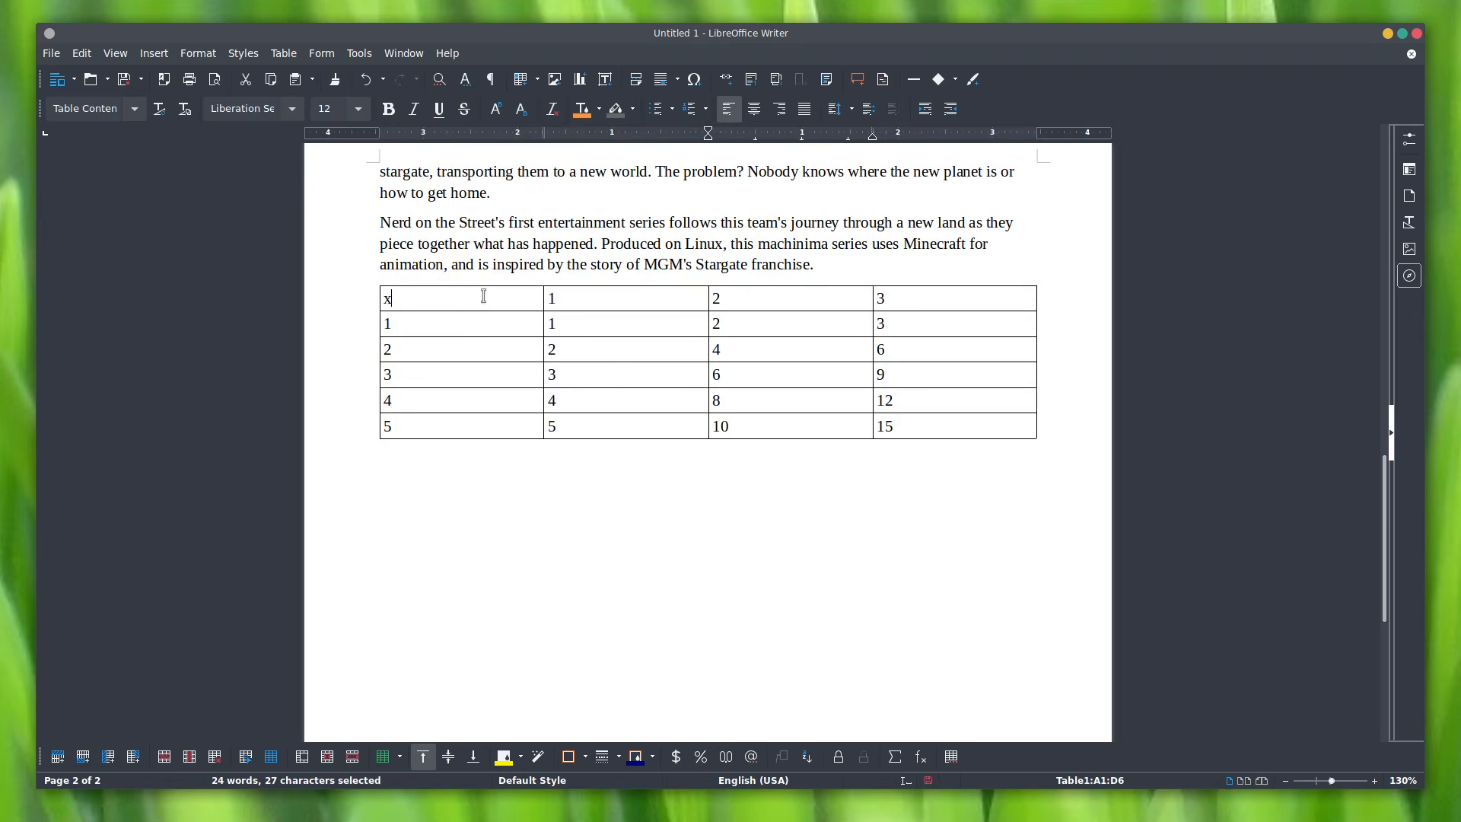
{"action": "right_click", "coordinate": [486, 303]}
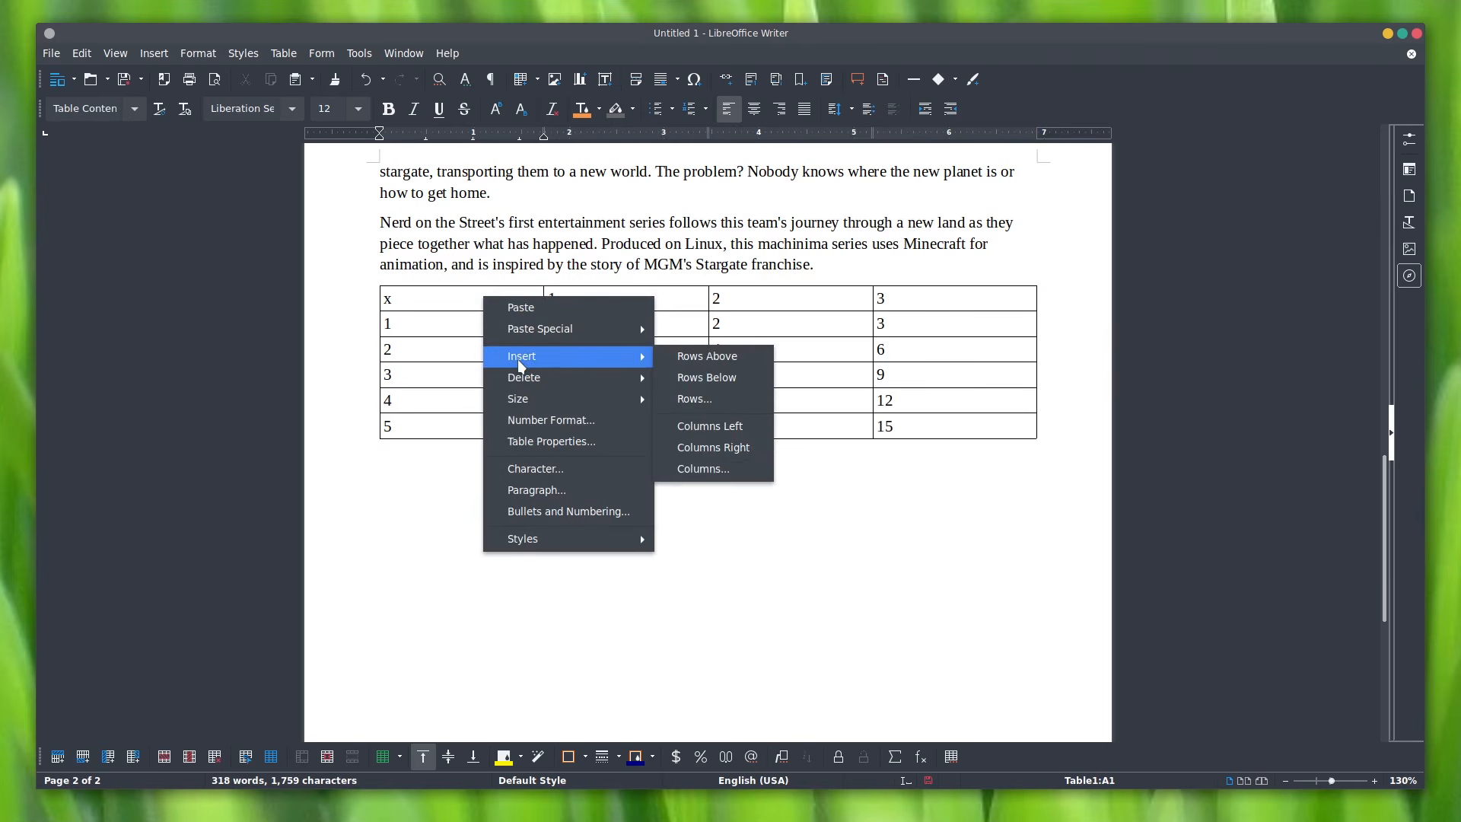
{"action": "mouse_move", "coordinate": [587, 364]}
{"action": "left_click", "coordinate": [688, 356]}
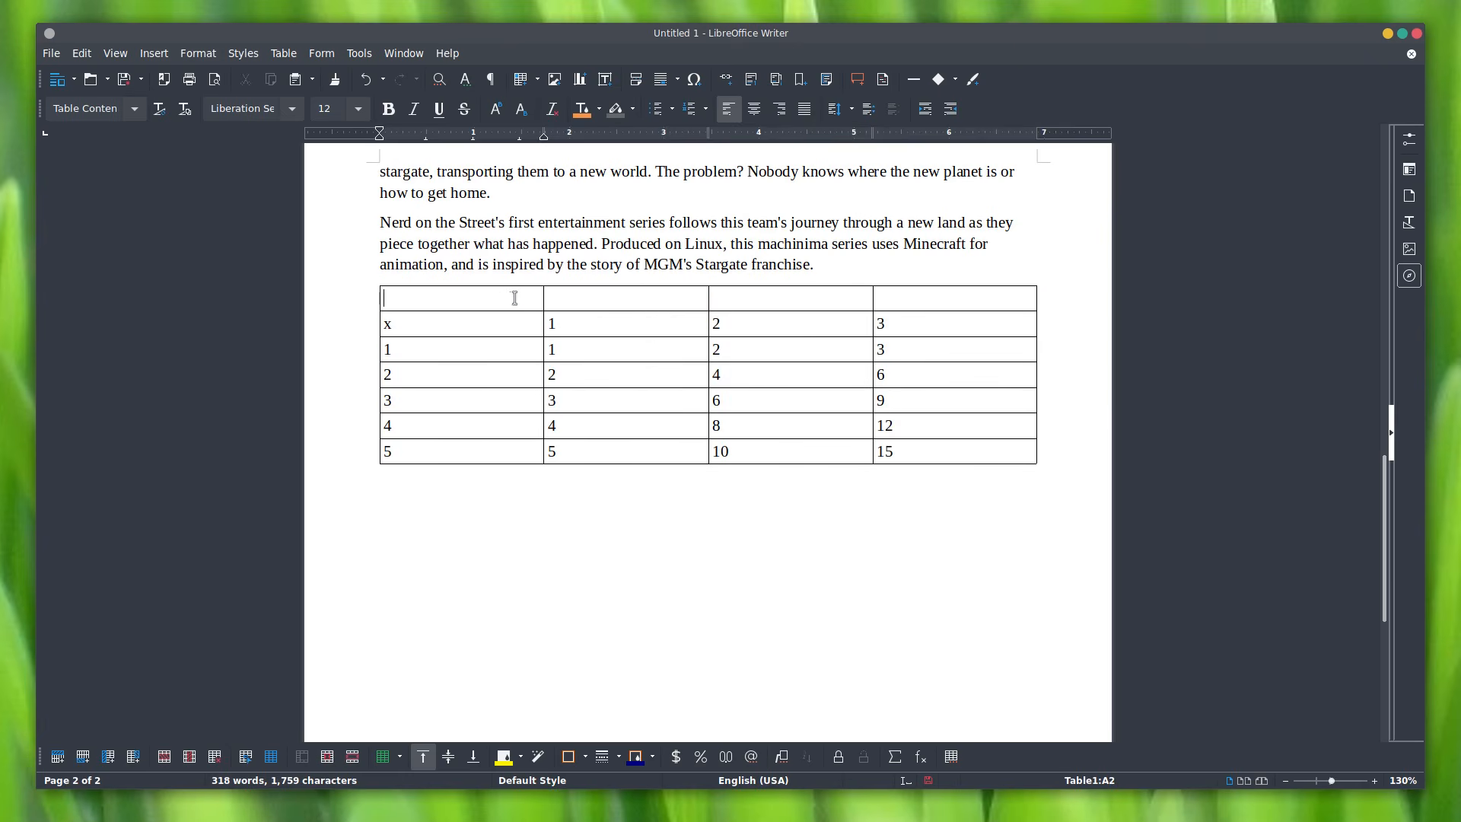
{"action": "type", "text": "Multiplication Table"}
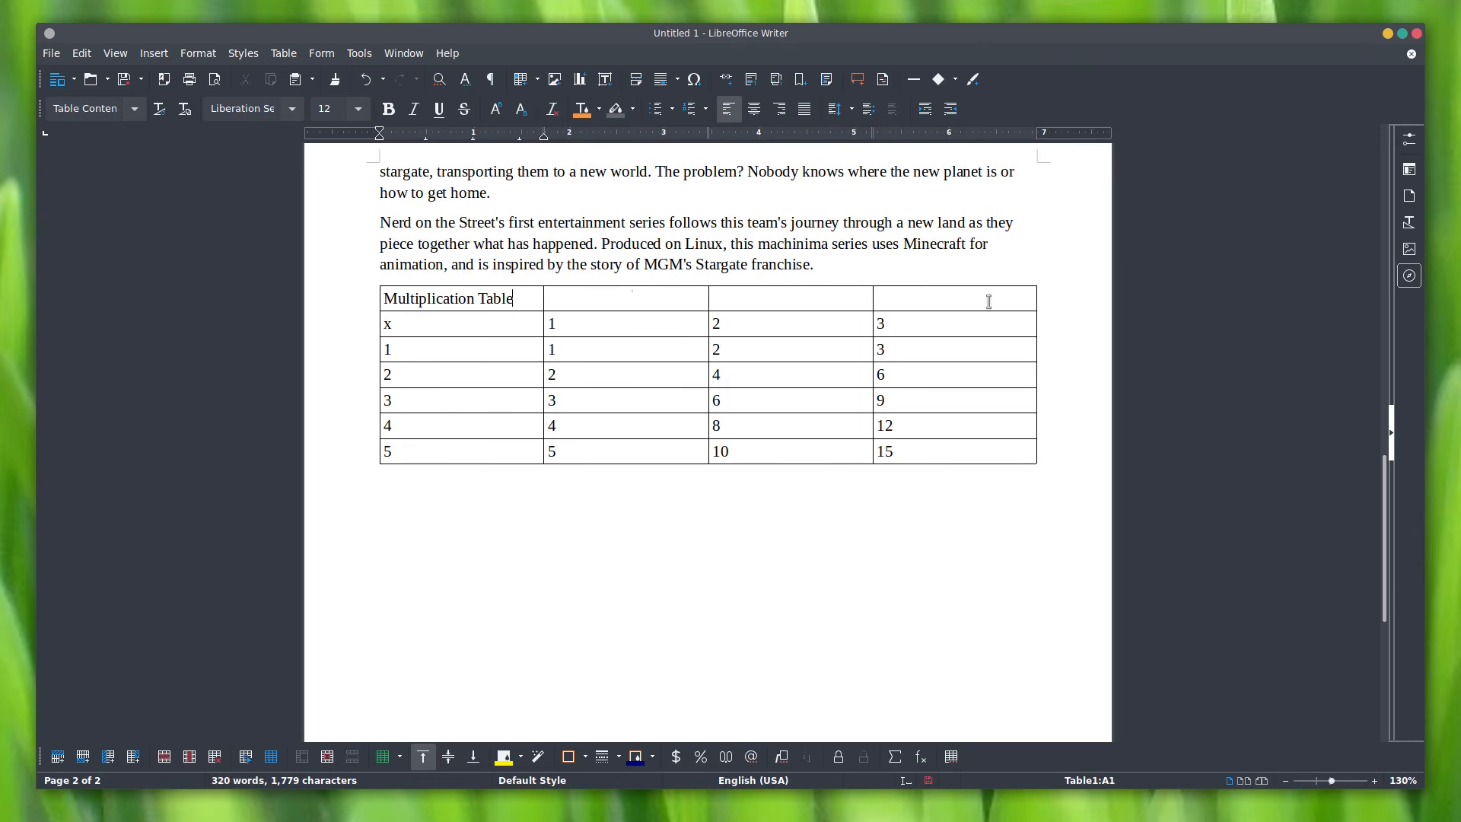
Step: Merge the title row and make the title centred, bold, 16 pt Noto Sans
{"action": "left_click_drag", "start_coordinate": [390, 298], "coordinate": [937, 297]}
{"action": "right_click", "coordinate": [809, 306]}
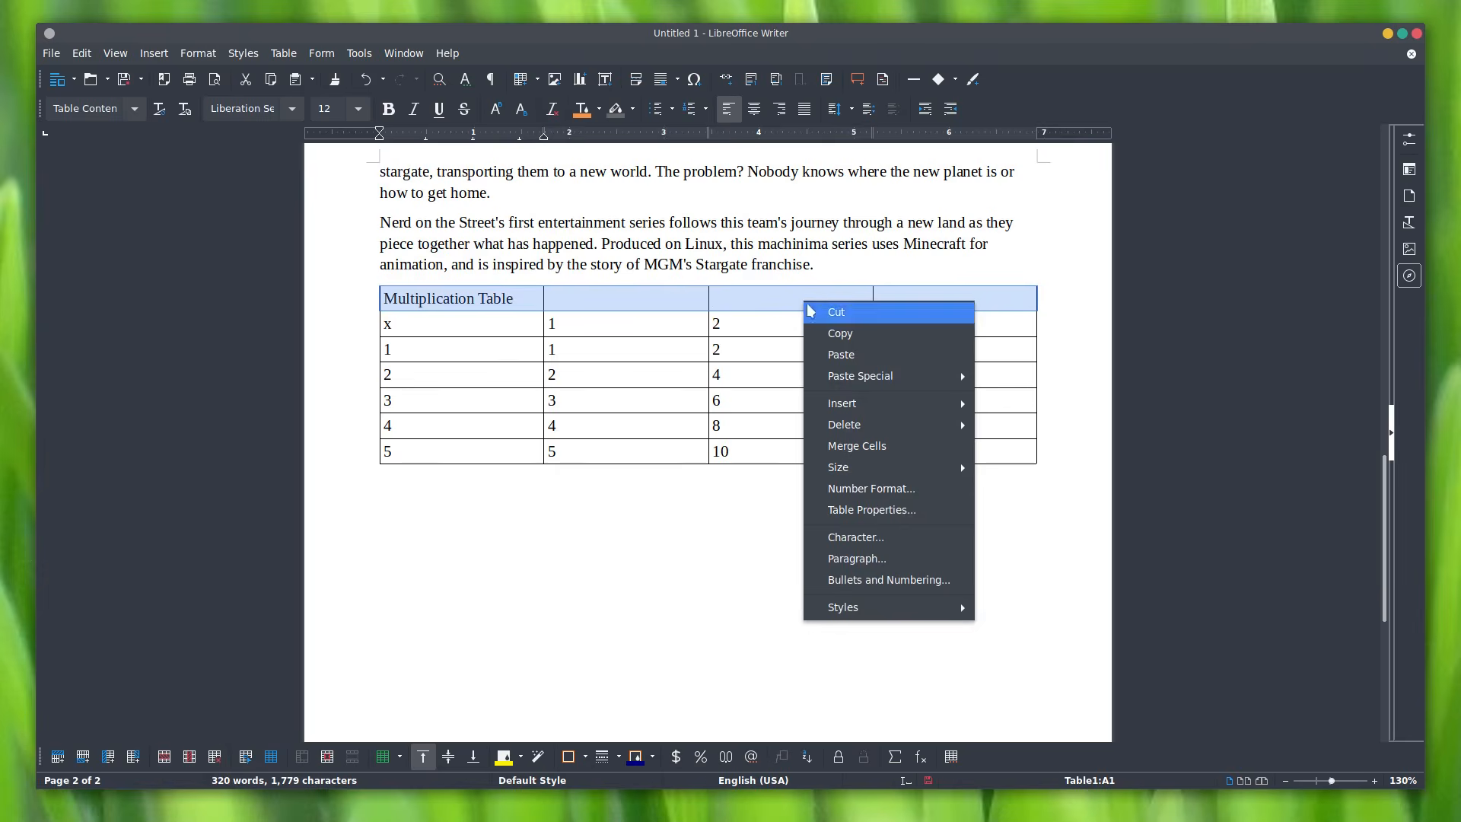
{"action": "left_click", "coordinate": [849, 446]}
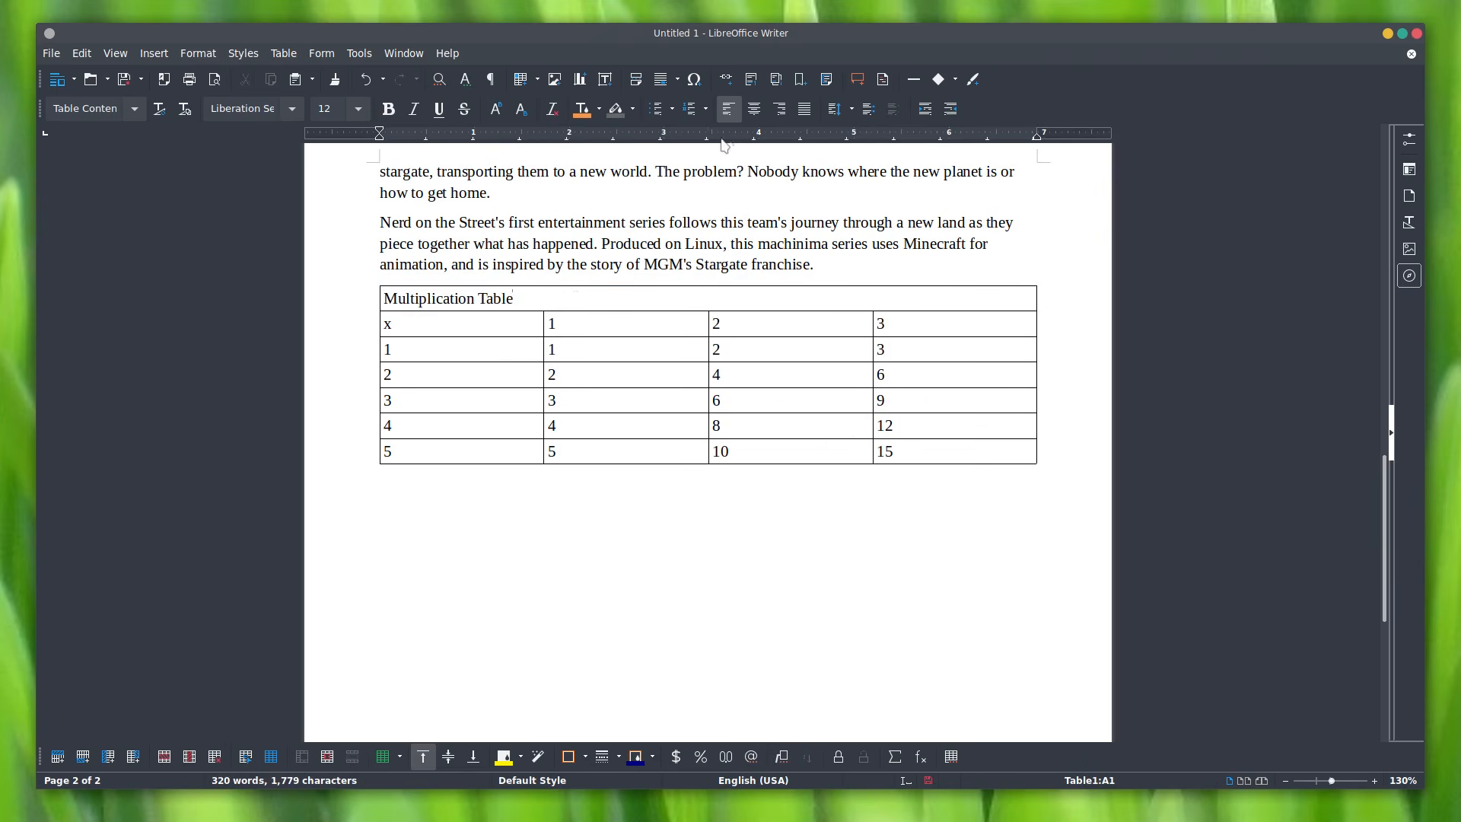
{"action": "left_click", "coordinate": [754, 110]}
{"action": "left_click_drag", "start_coordinate": [644, 298], "coordinate": [845, 300]}
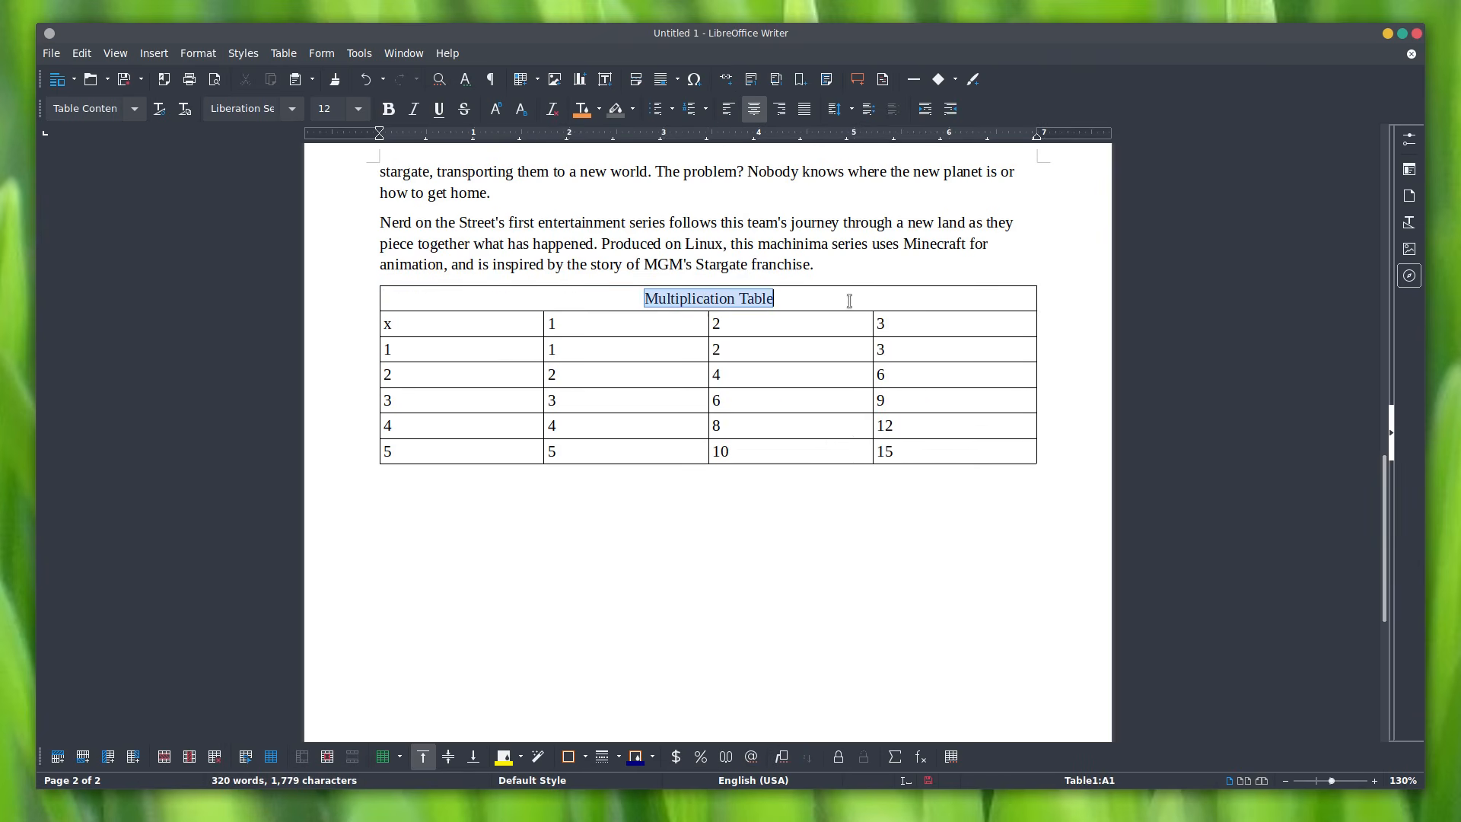
{"action": "key", "text": "ctrl+b"}
{"action": "left_click", "coordinate": [355, 114]}
{"action": "left_click", "coordinate": [336, 194]}
{"action": "left_click", "coordinate": [293, 109]}
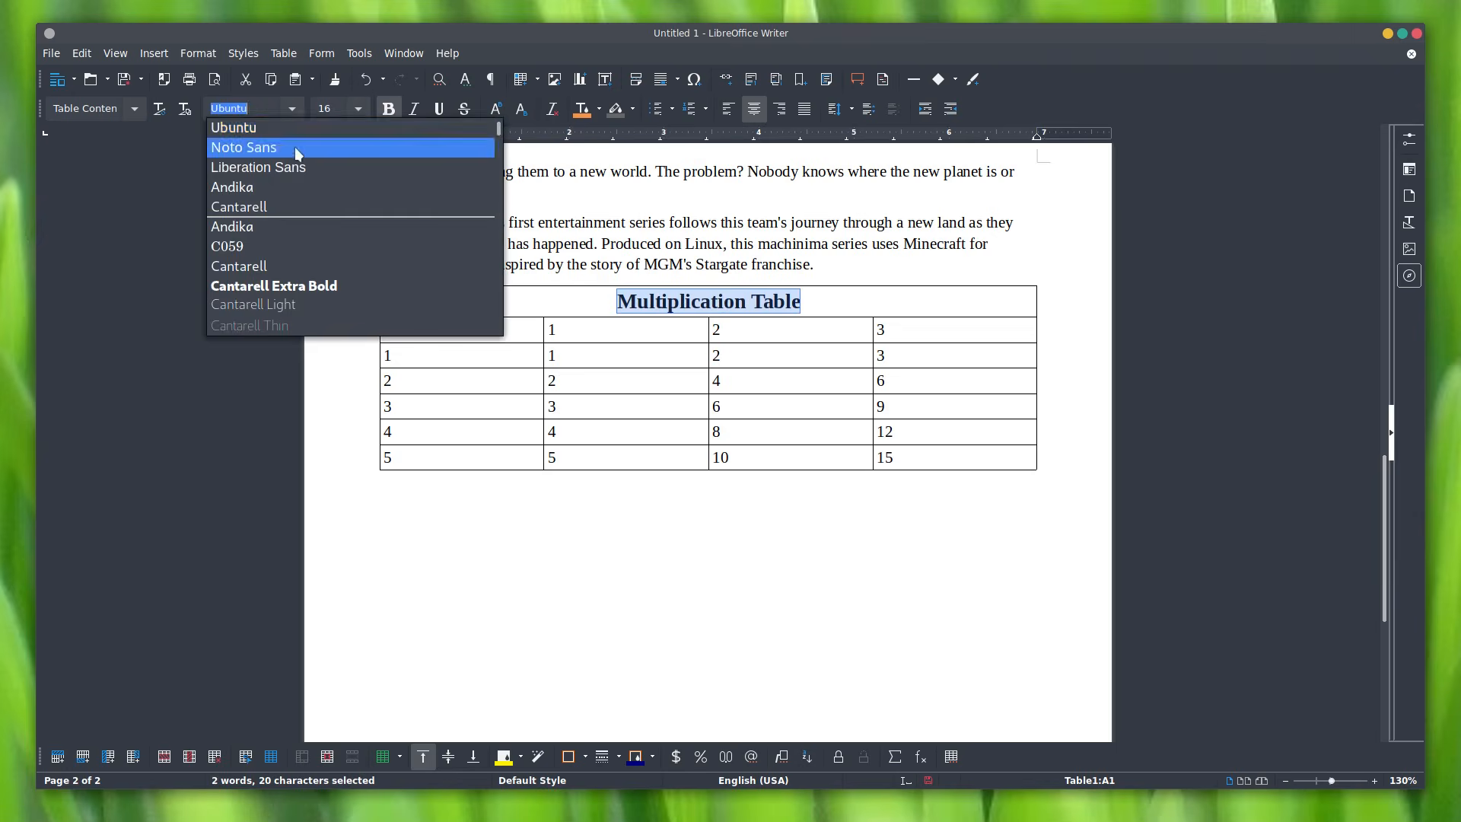
{"action": "left_click", "coordinate": [295, 148]}
{"action": "left_click", "coordinate": [918, 544]}
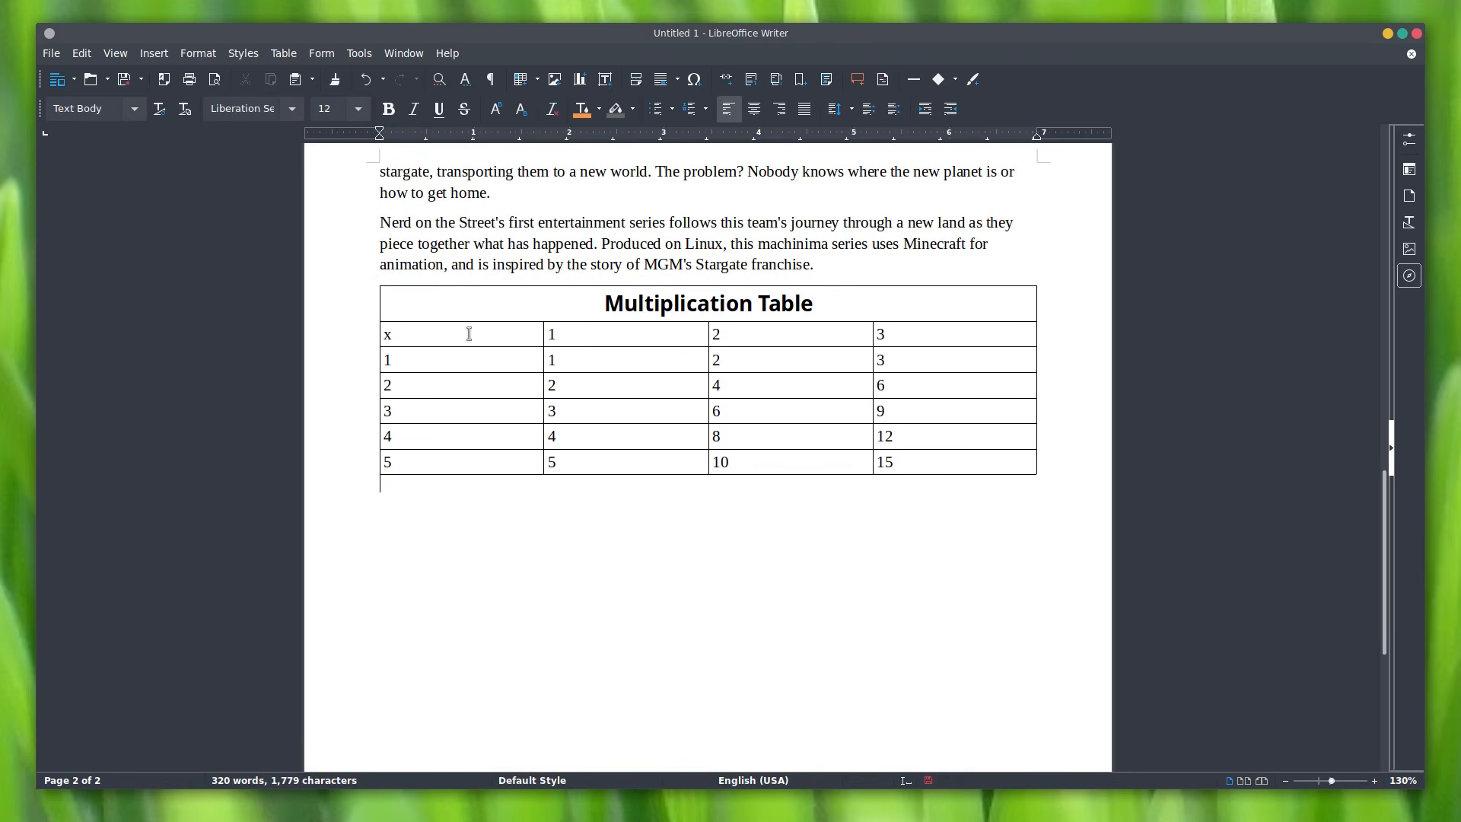
Step: Give the number cells A2:D7 an outer-border-only preset in Table Properties
{"action": "left_click_drag", "start_coordinate": [468, 334], "coordinate": [968, 461]}
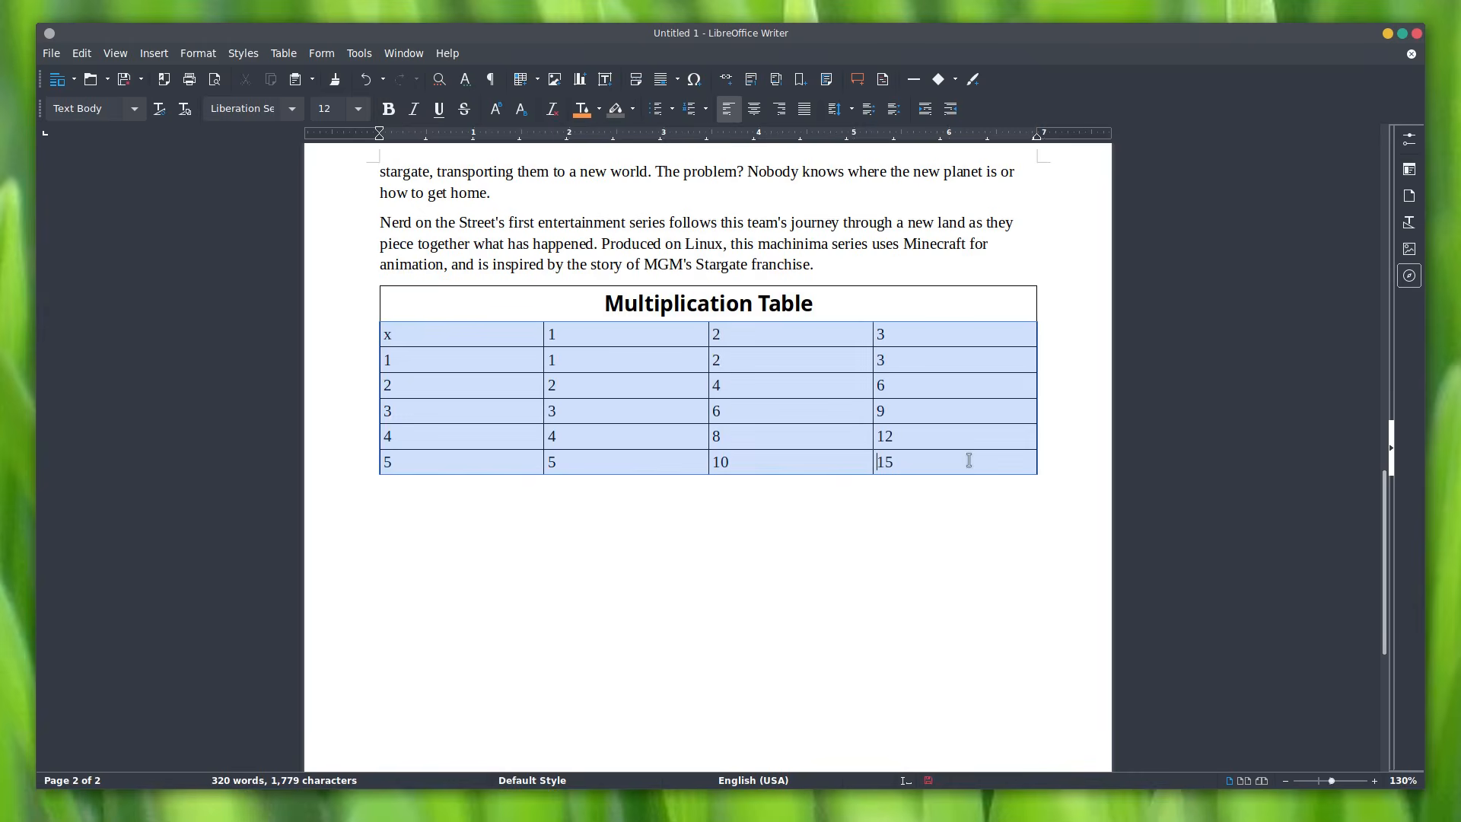
{"action": "right_click", "coordinate": [908, 417]}
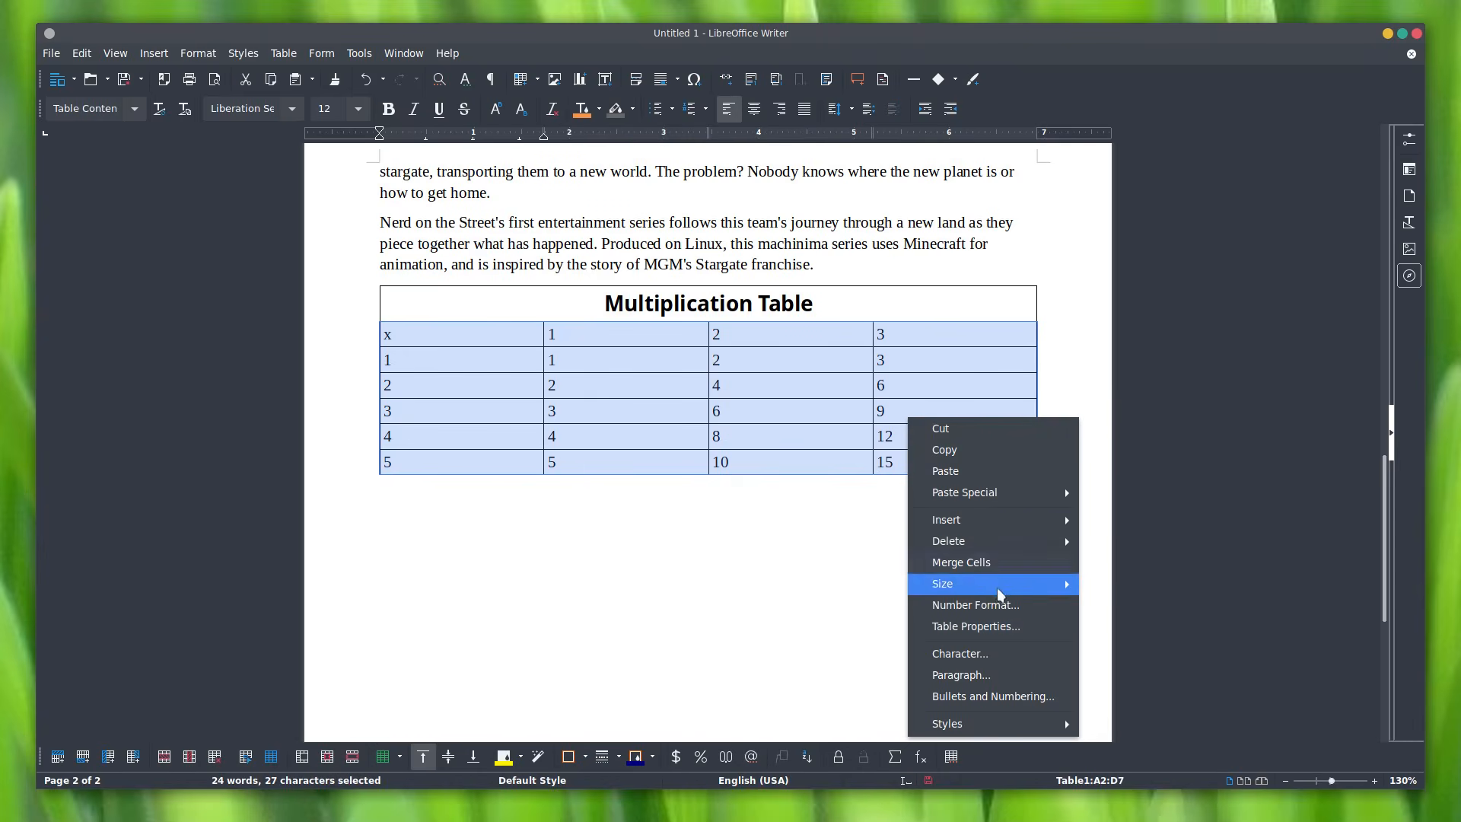
{"action": "left_click", "coordinate": [976, 625]}
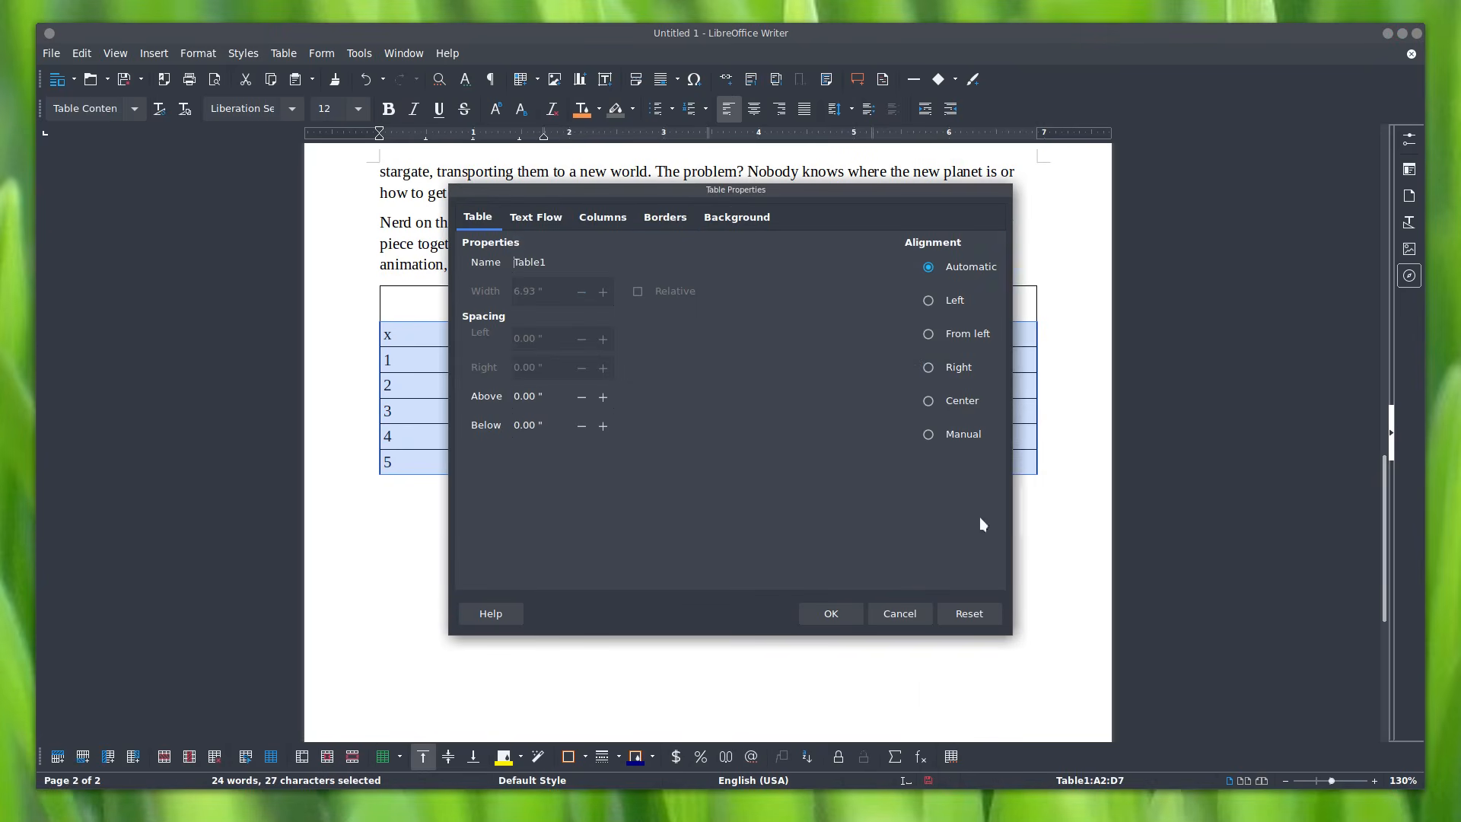
{"action": "left_click", "coordinate": [665, 218]}
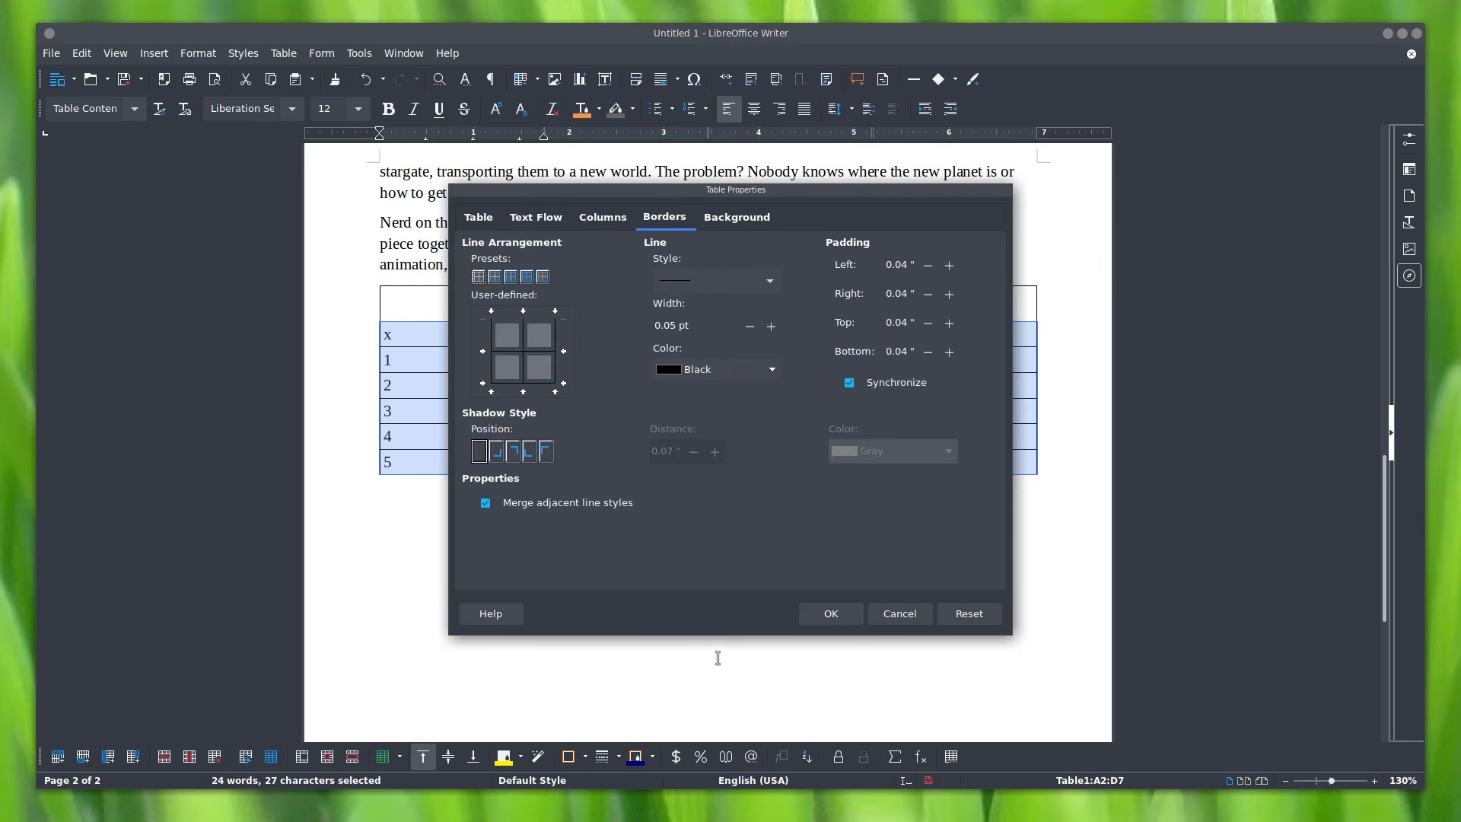
{"action": "left_click", "coordinate": [494, 276]}
{"action": "left_click", "coordinate": [831, 613]}
{"action": "left_click", "coordinate": [887, 640]}
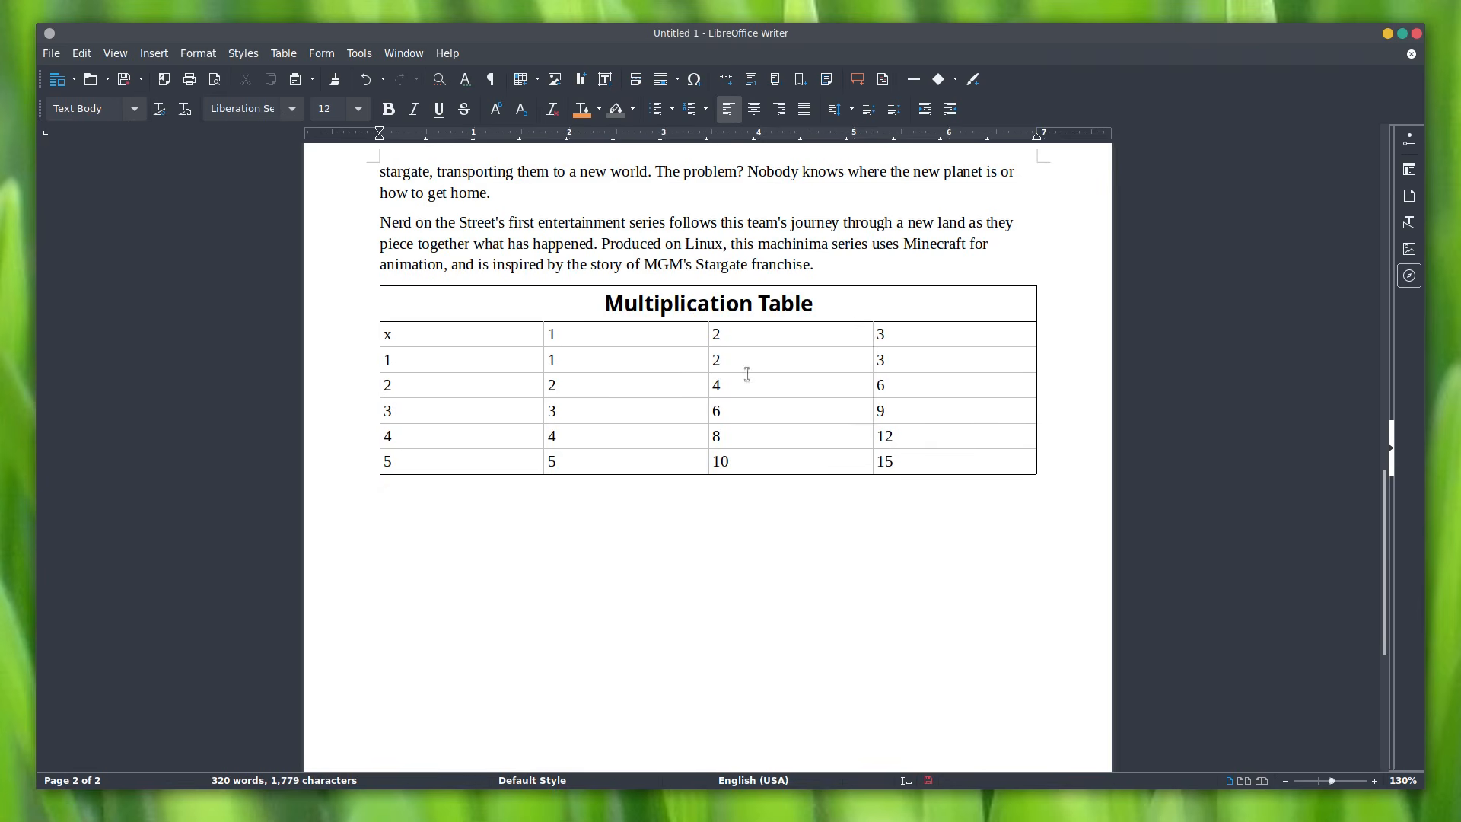
{"action": "left_click", "coordinate": [51, 54]}
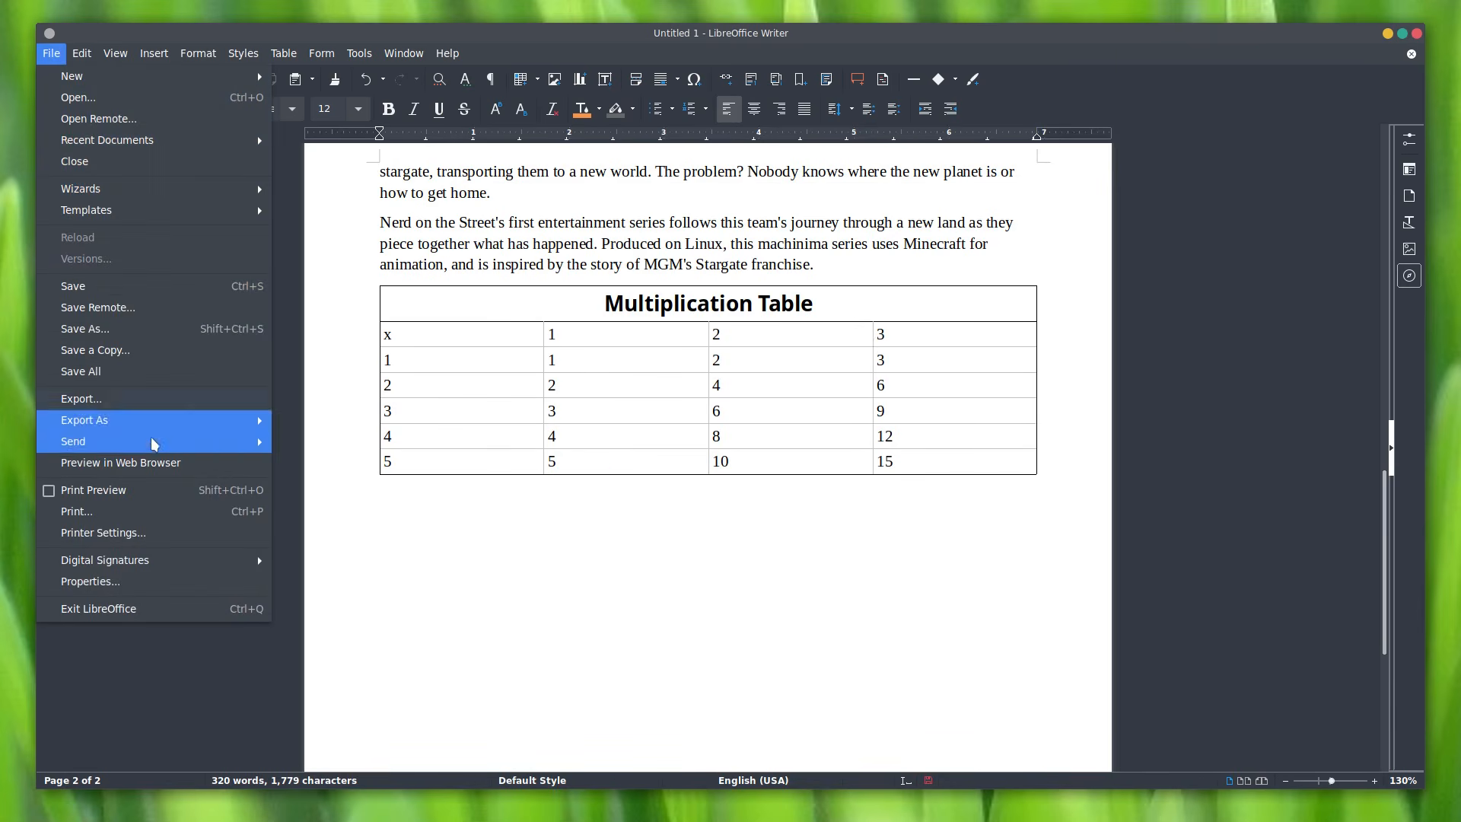
{"action": "left_click", "coordinate": [152, 510]}
{"action": "left_click_drag", "start_coordinate": [590, 204], "coordinate": [919, 342]}
{"action": "left_click_drag", "start_coordinate": [747, 336], "coordinate": [310, 105]}
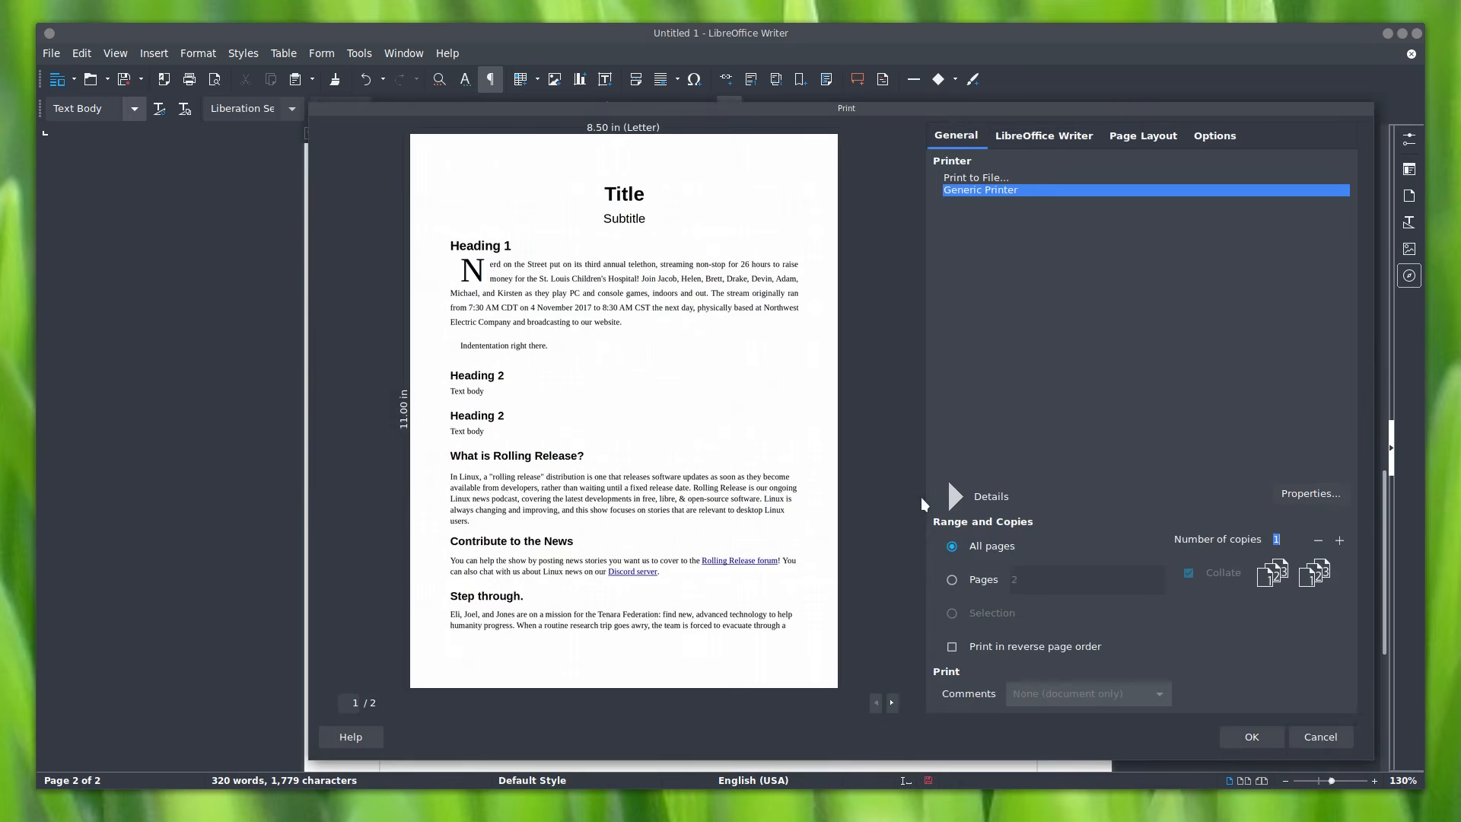
{"action": "left_click", "coordinate": [902, 704]}
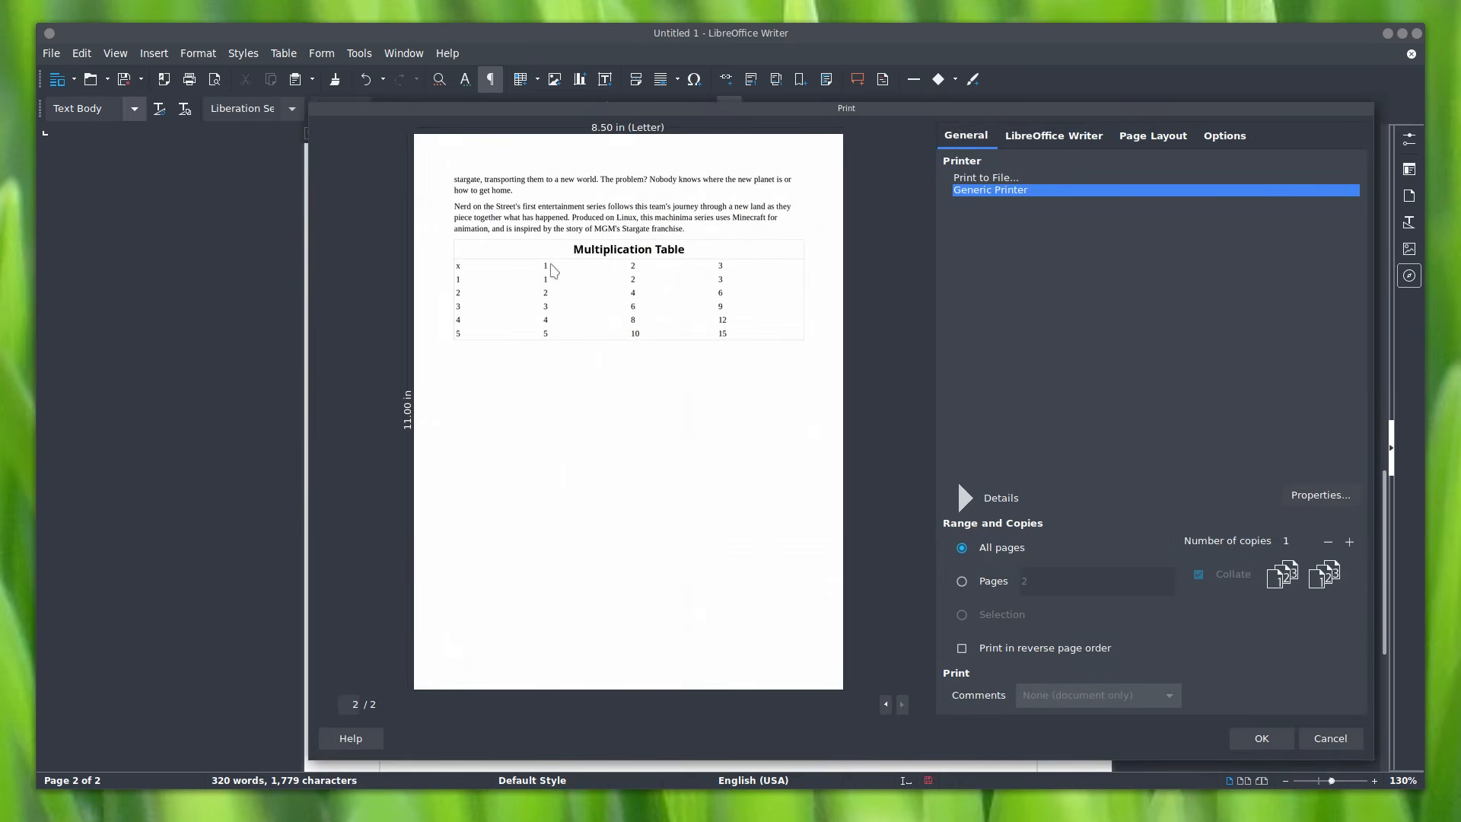
{"action": "left_click_drag", "start_coordinate": [725, 111], "coordinate": [452, 106]}
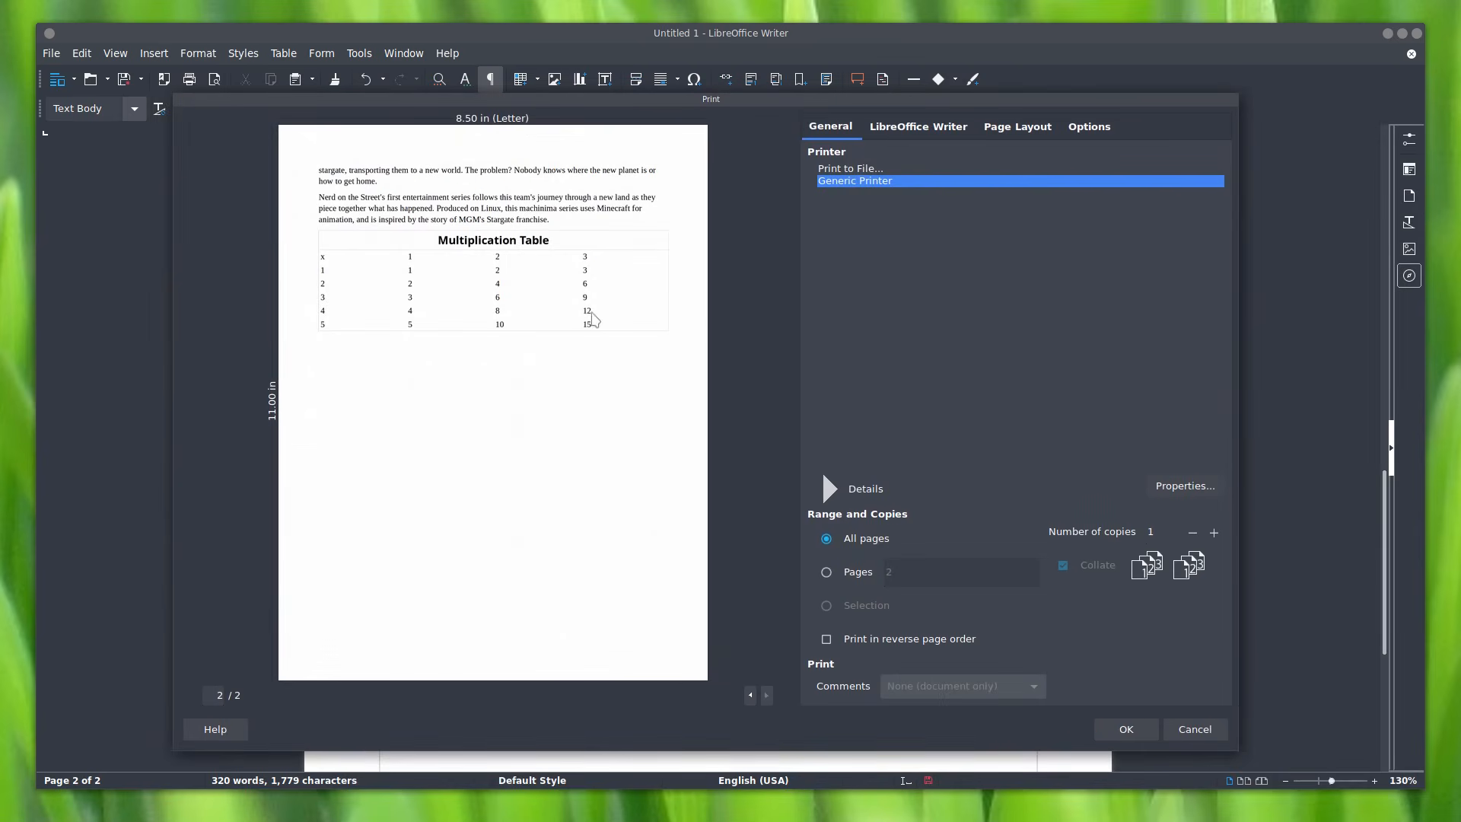
{"action": "left_click", "coordinate": [1214, 727]}
{"action": "left_click", "coordinate": [51, 52]}
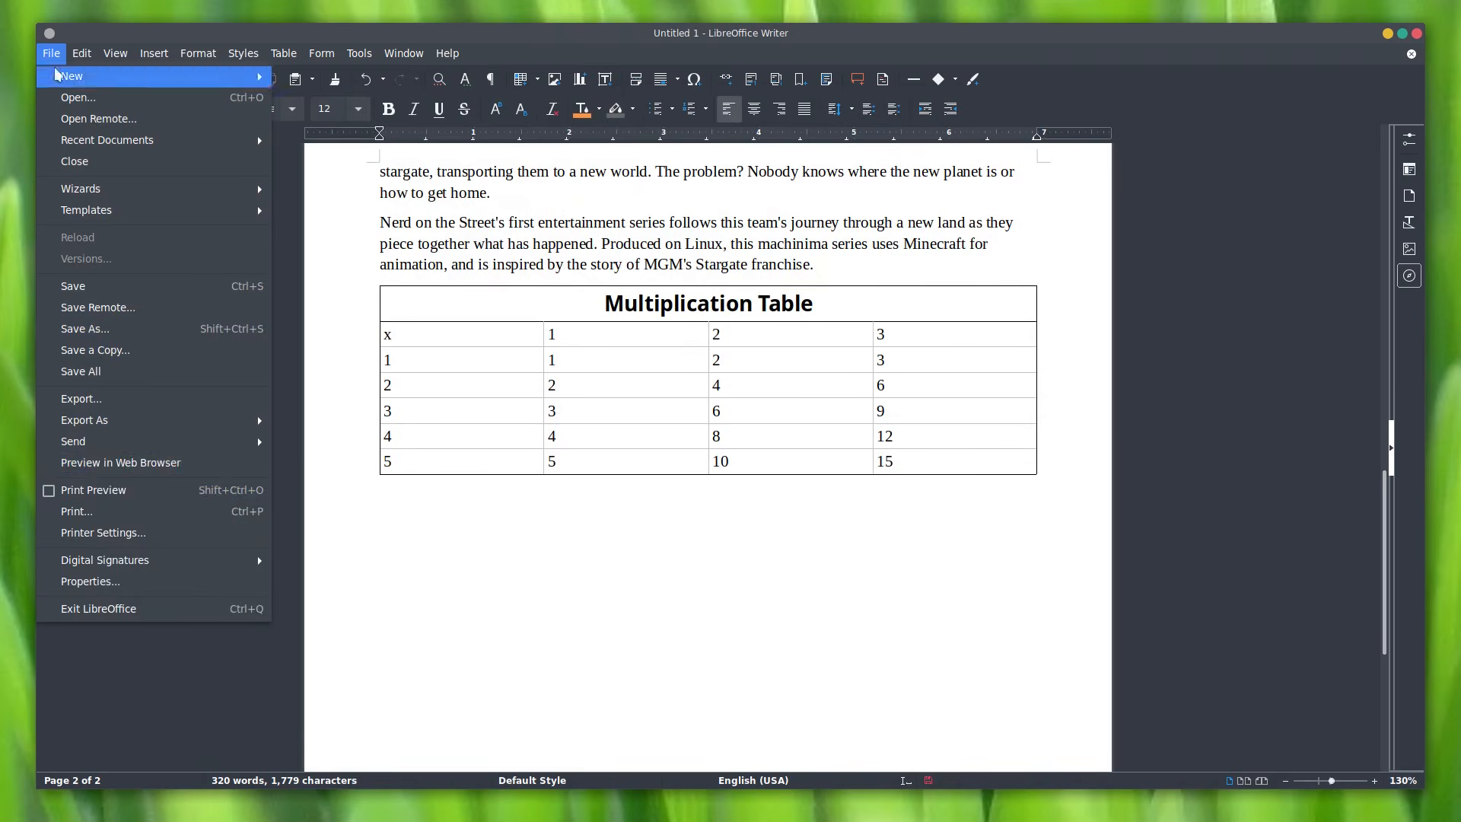
{"action": "left_click", "coordinate": [185, 490]}
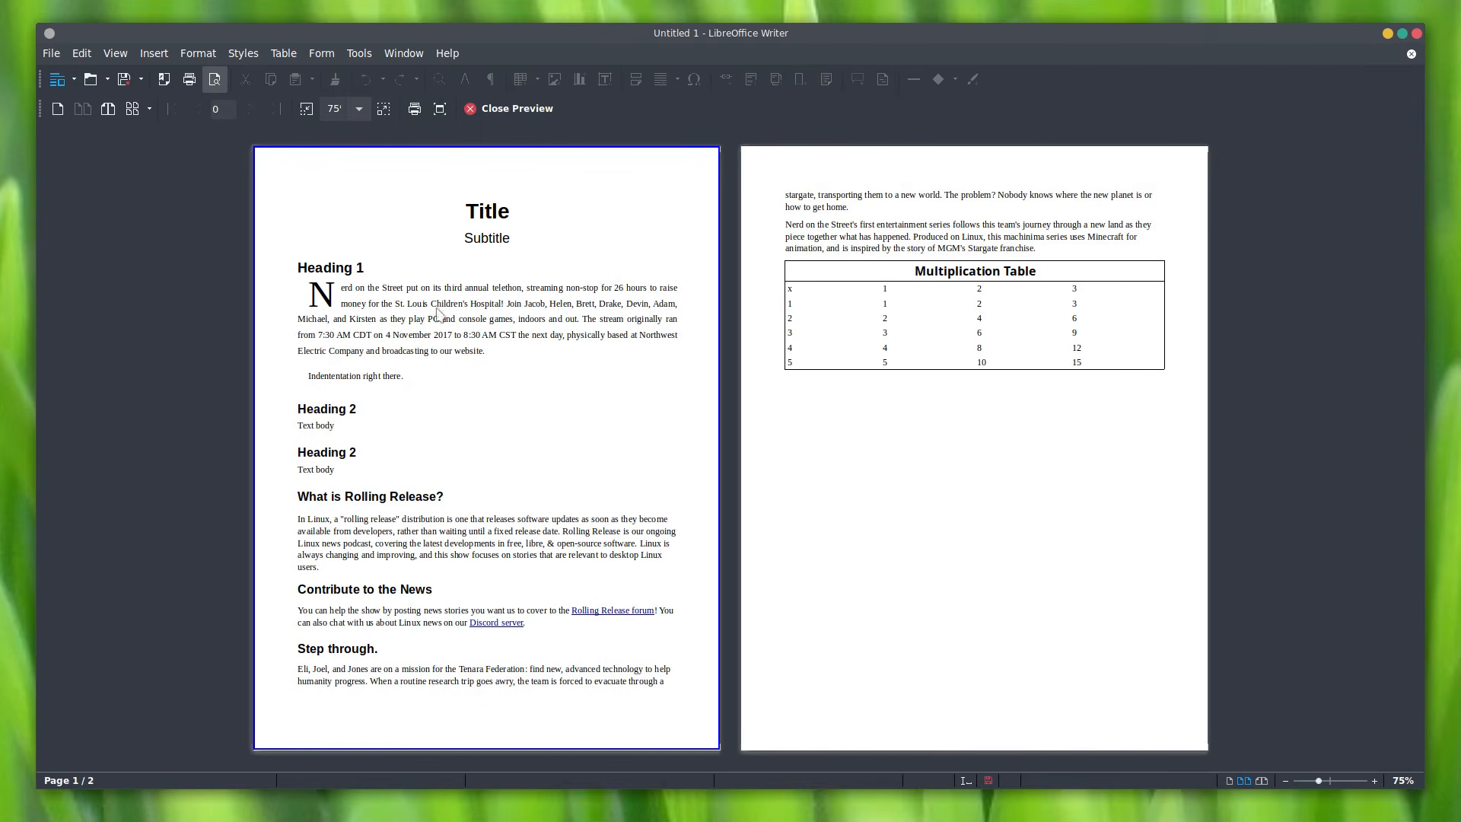
{"action": "scroll", "coordinate": [579, 381], "scroll_direction": "up", "scroll_amount": 5, "text": "ctrl"}
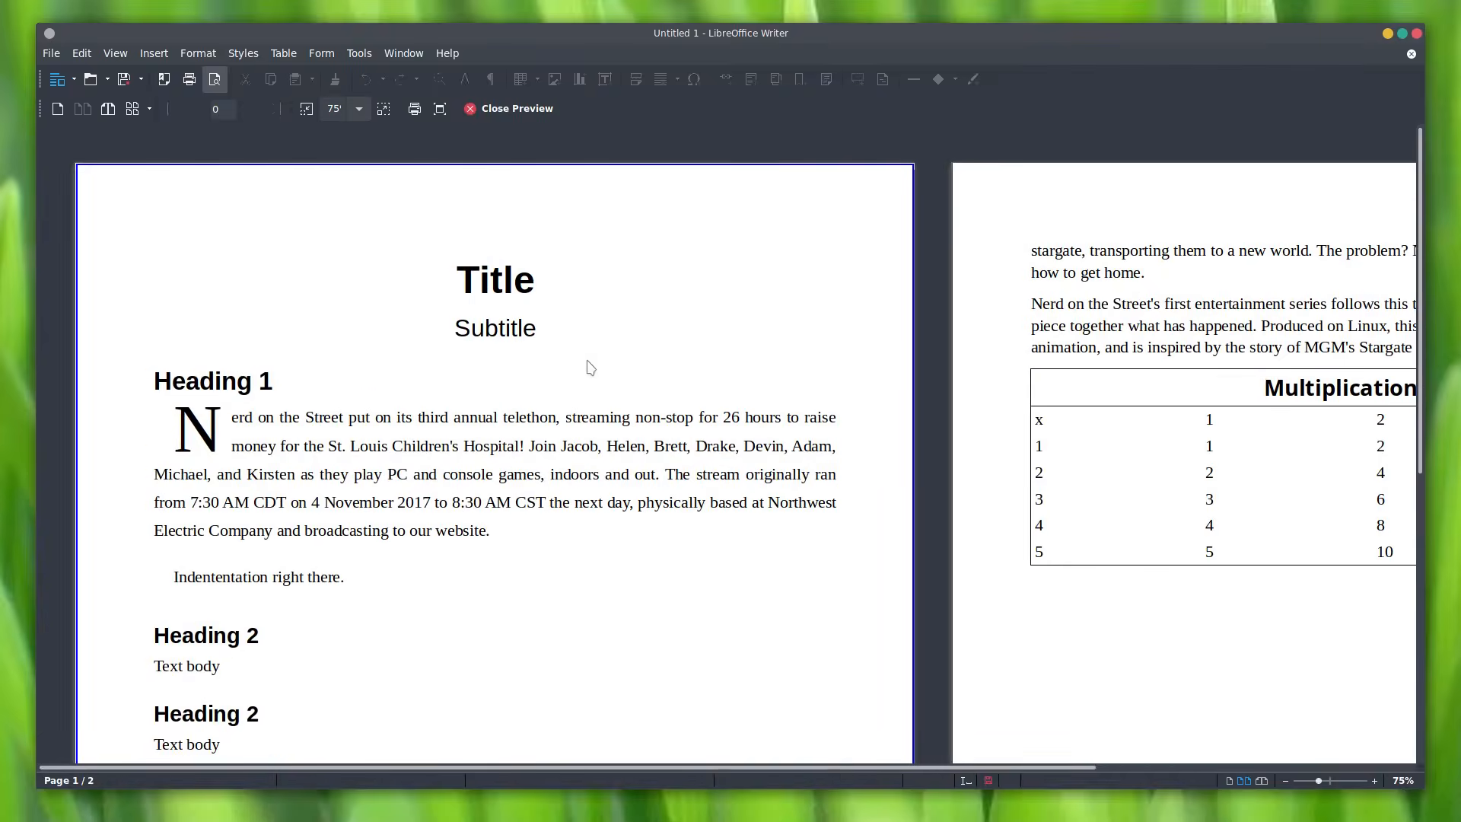
{"action": "scroll", "coordinate": [583, 448], "scroll_direction": "up", "scroll_amount": 5}
{"action": "scroll", "coordinate": [582, 448], "scroll_direction": "right", "scroll_amount": 5}
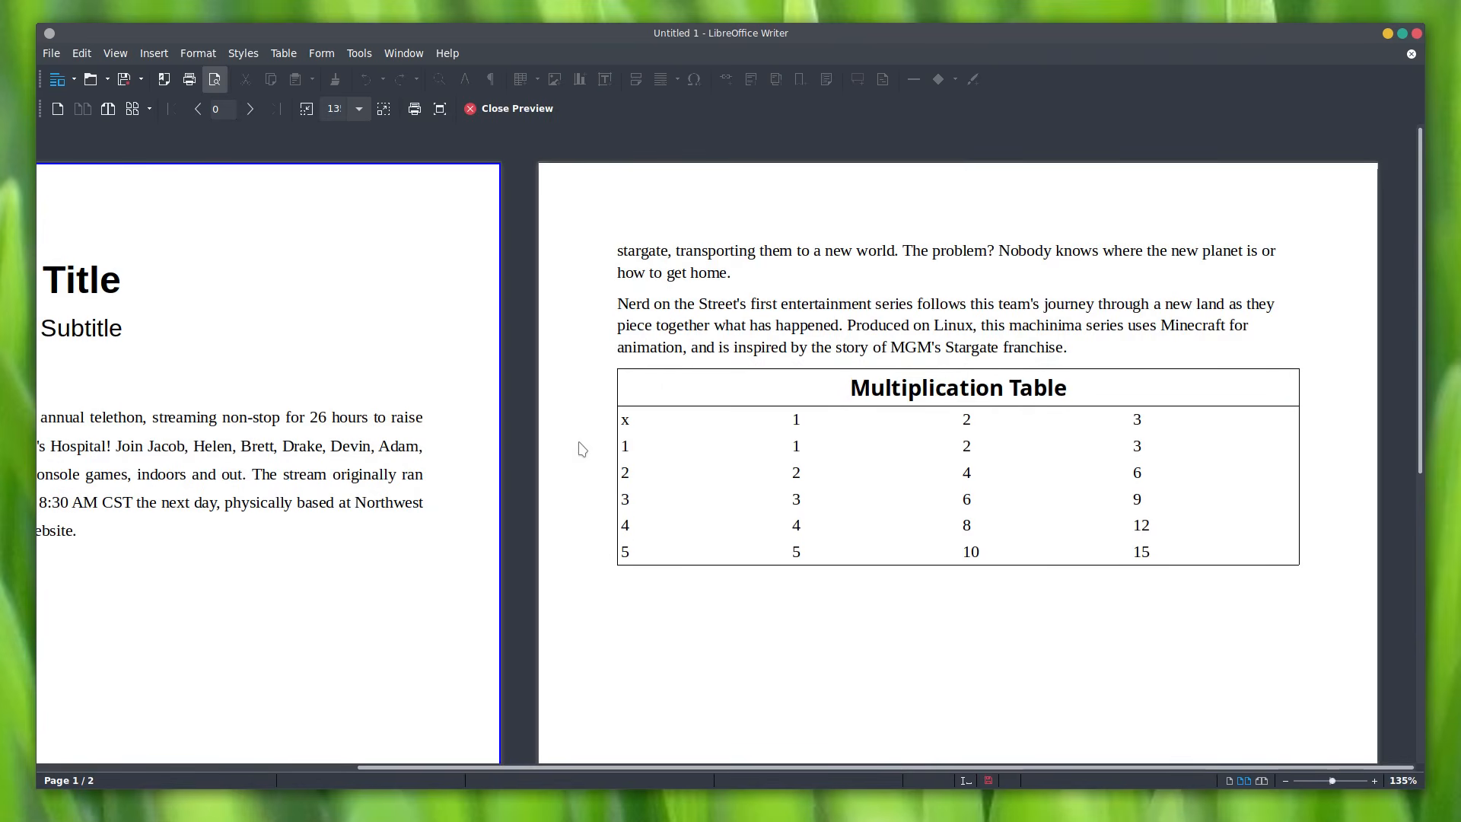
Step: Leave print preview and insert a default bar chart below the table
{"action": "left_click", "coordinate": [508, 108]}
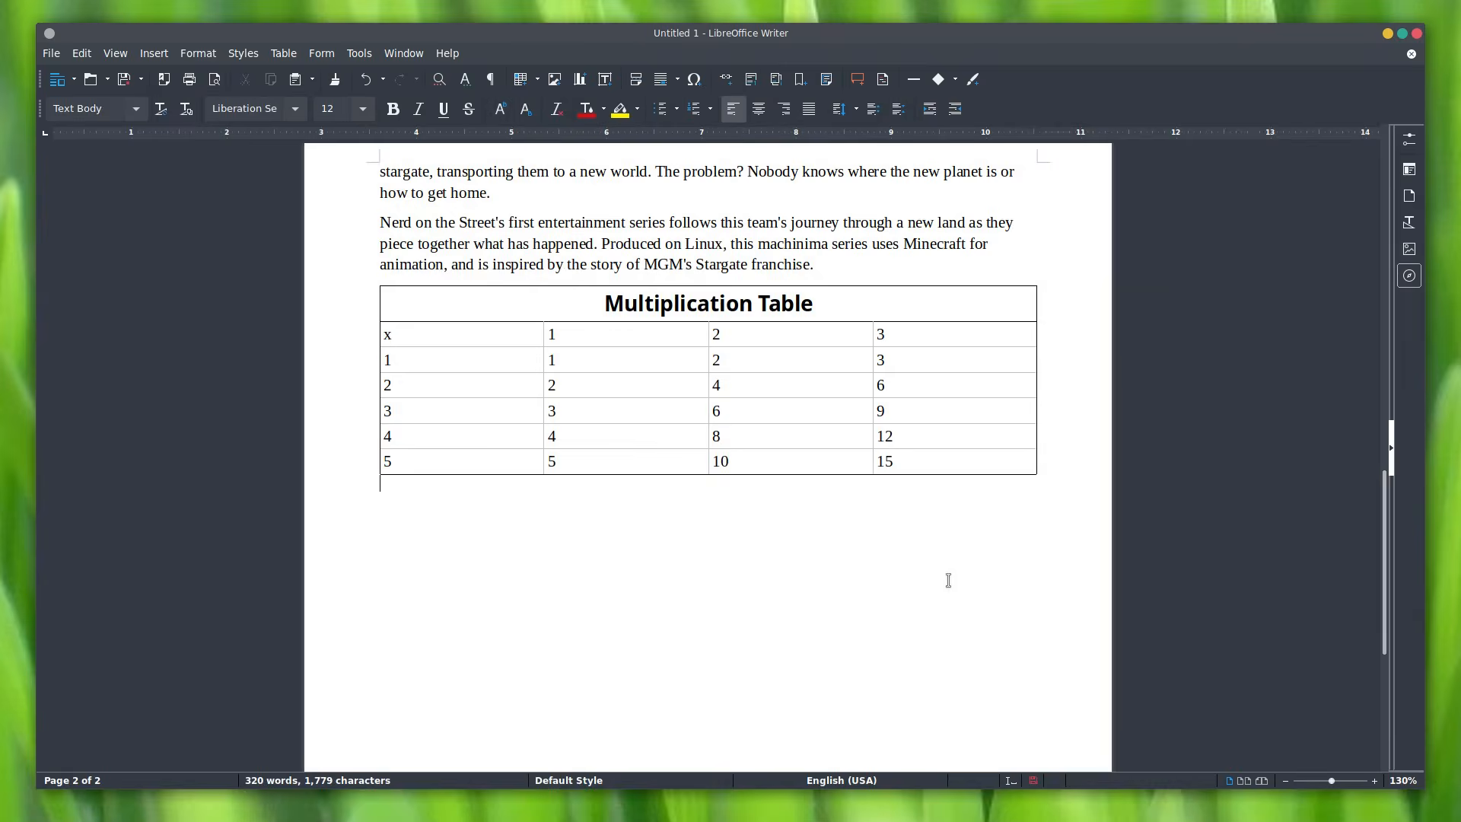
{"action": "left_click", "coordinate": [576, 81]}
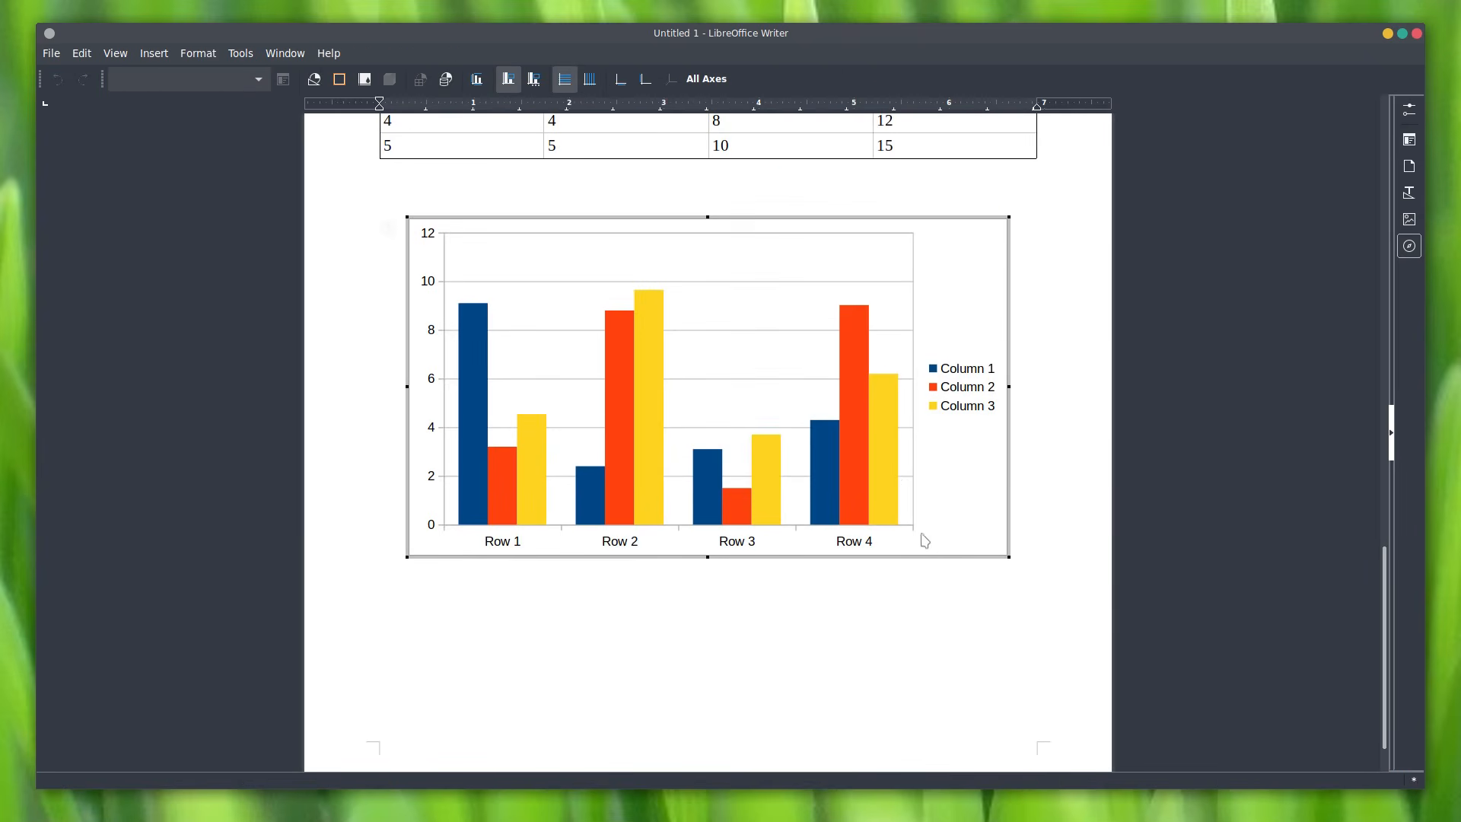
{"action": "left_click", "coordinate": [864, 328]}
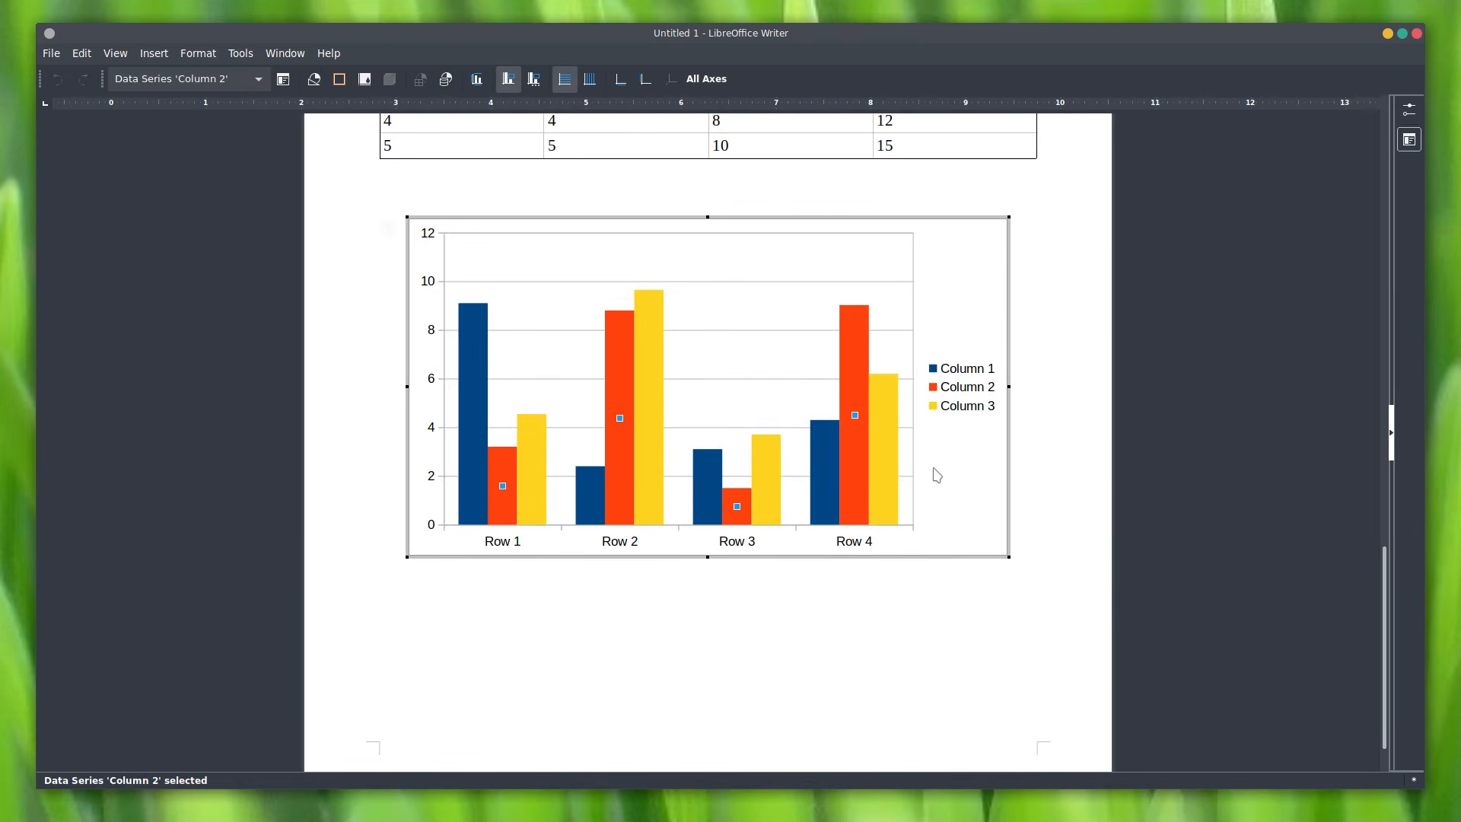
{"action": "scroll", "coordinate": [1121, 568], "scroll_direction": "down", "scroll_amount": 2}
{"action": "scroll", "coordinate": [1130, 578], "scroll_direction": "up", "scroll_amount": 9}
{"action": "scroll", "coordinate": [1129, 579], "scroll_direction": "down", "scroll_amount": 10}
{"action": "scroll", "coordinate": [1023, 568], "scroll_direction": "up", "scroll_amount": 3}
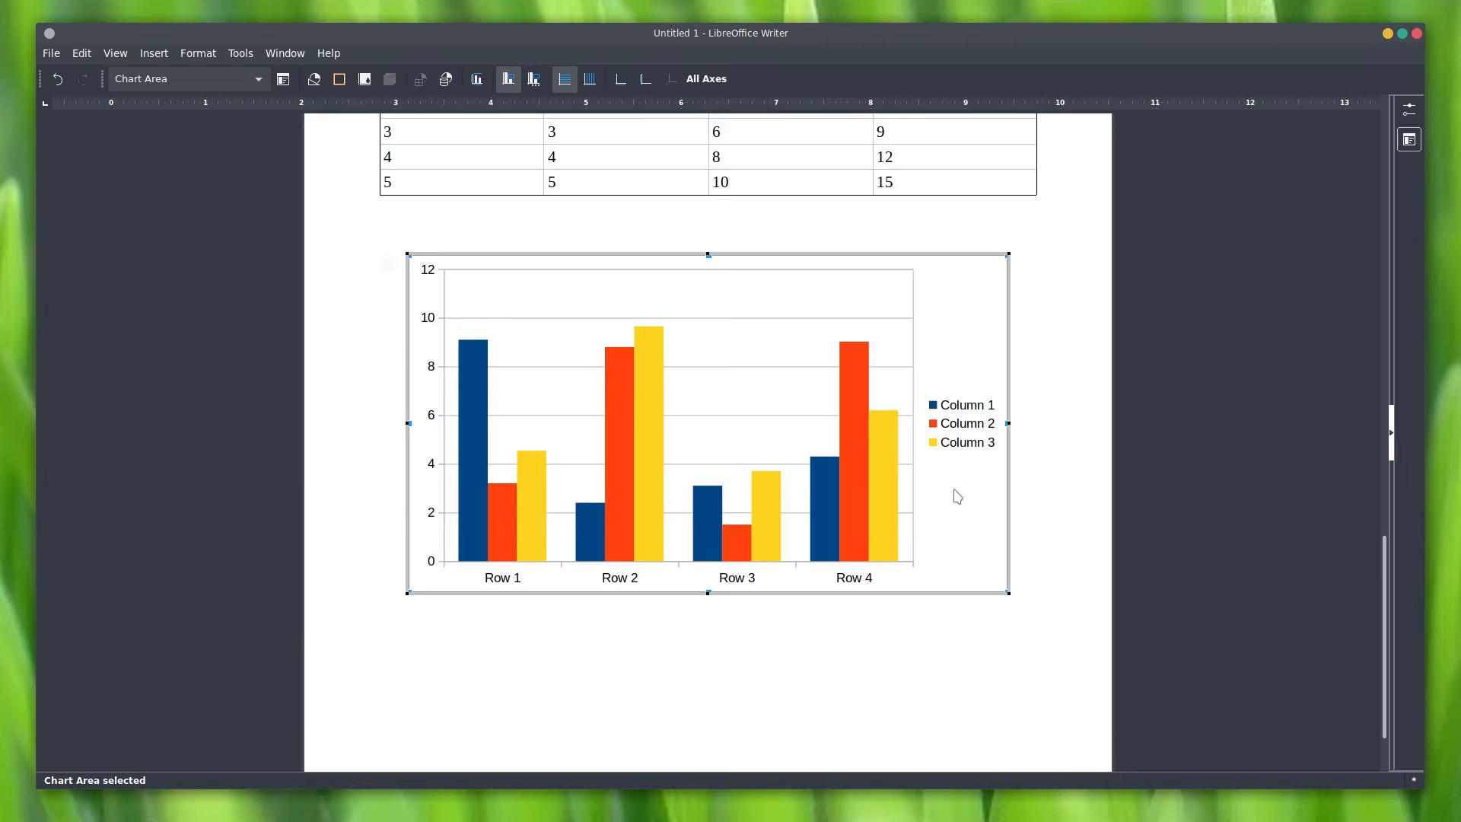
Step: Review the chart's data table without changes, exit chart editing, and start Insert Image
{"action": "right_click", "coordinate": [955, 495]}
{"action": "left_click", "coordinate": [1018, 670]}
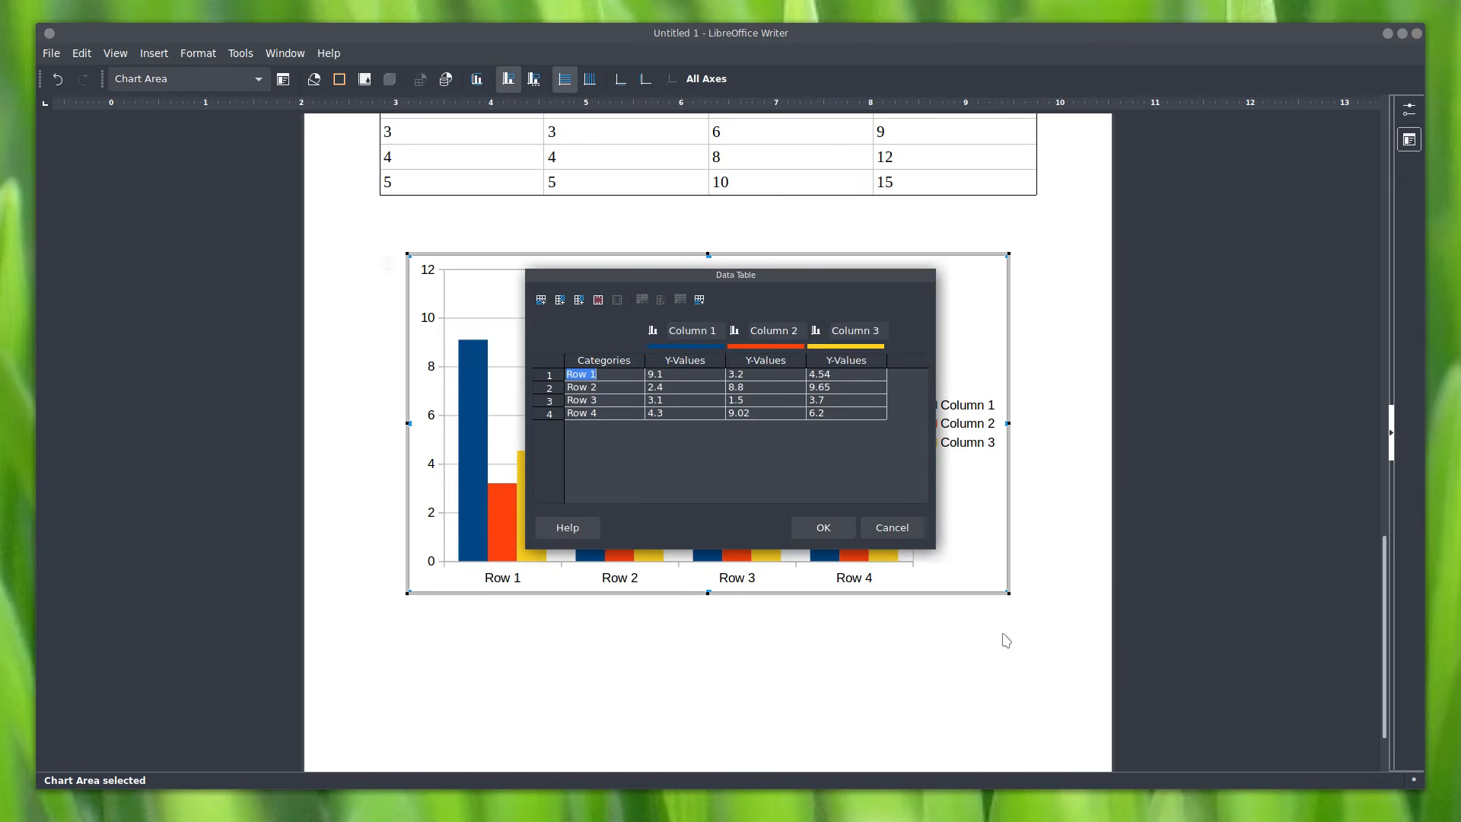
{"action": "left_click", "coordinate": [669, 376]}
{"action": "left_click_drag", "start_coordinate": [700, 276], "coordinate": [674, 303]}
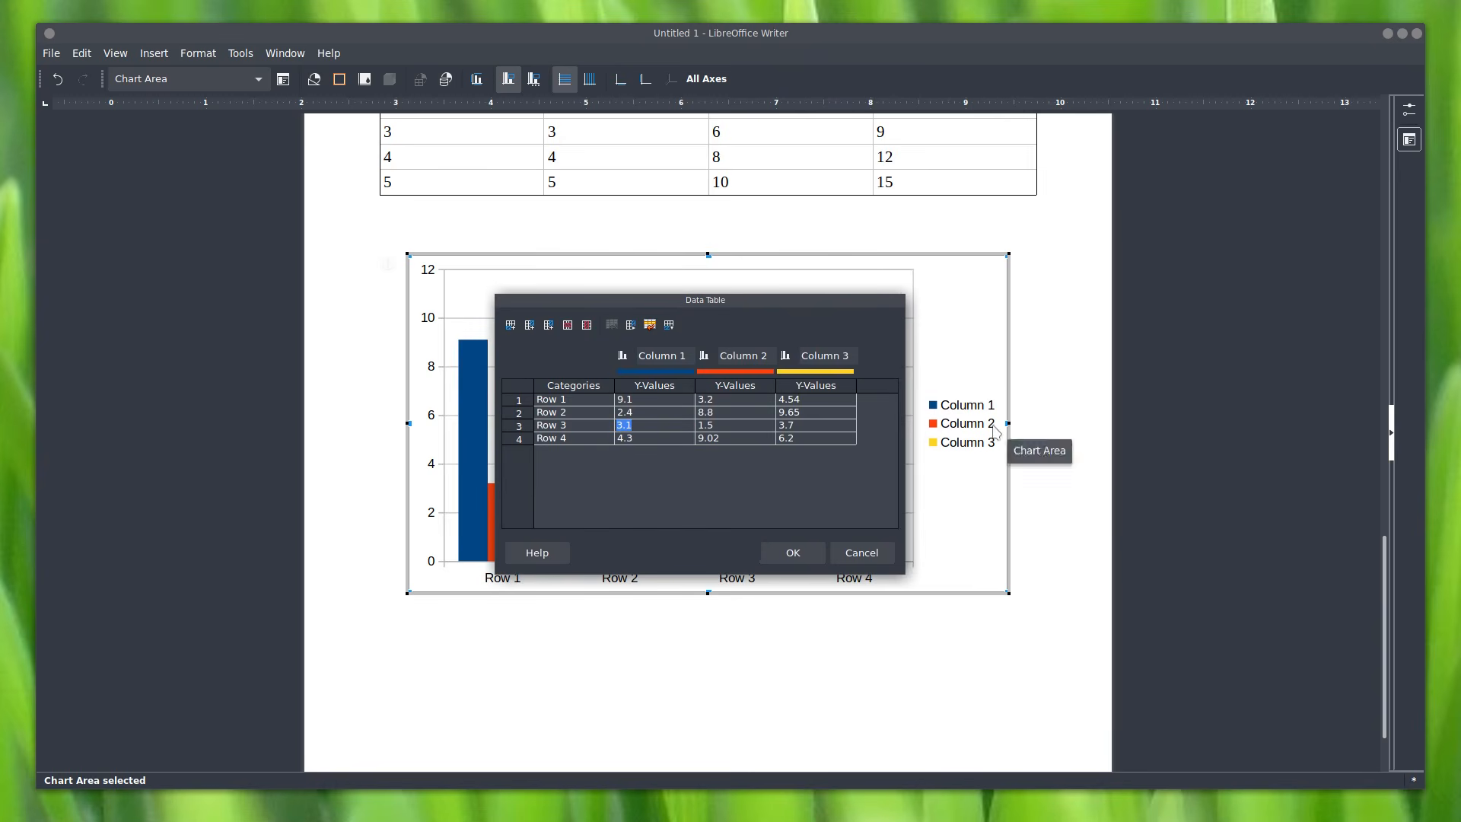
{"action": "left_click", "coordinate": [881, 551]}
{"action": "left_click", "coordinate": [829, 636]}
{"action": "scroll", "coordinate": [953, 636], "scroll_direction": "down", "scroll_amount": 3}
{"action": "left_click", "coordinate": [1003, 619]}
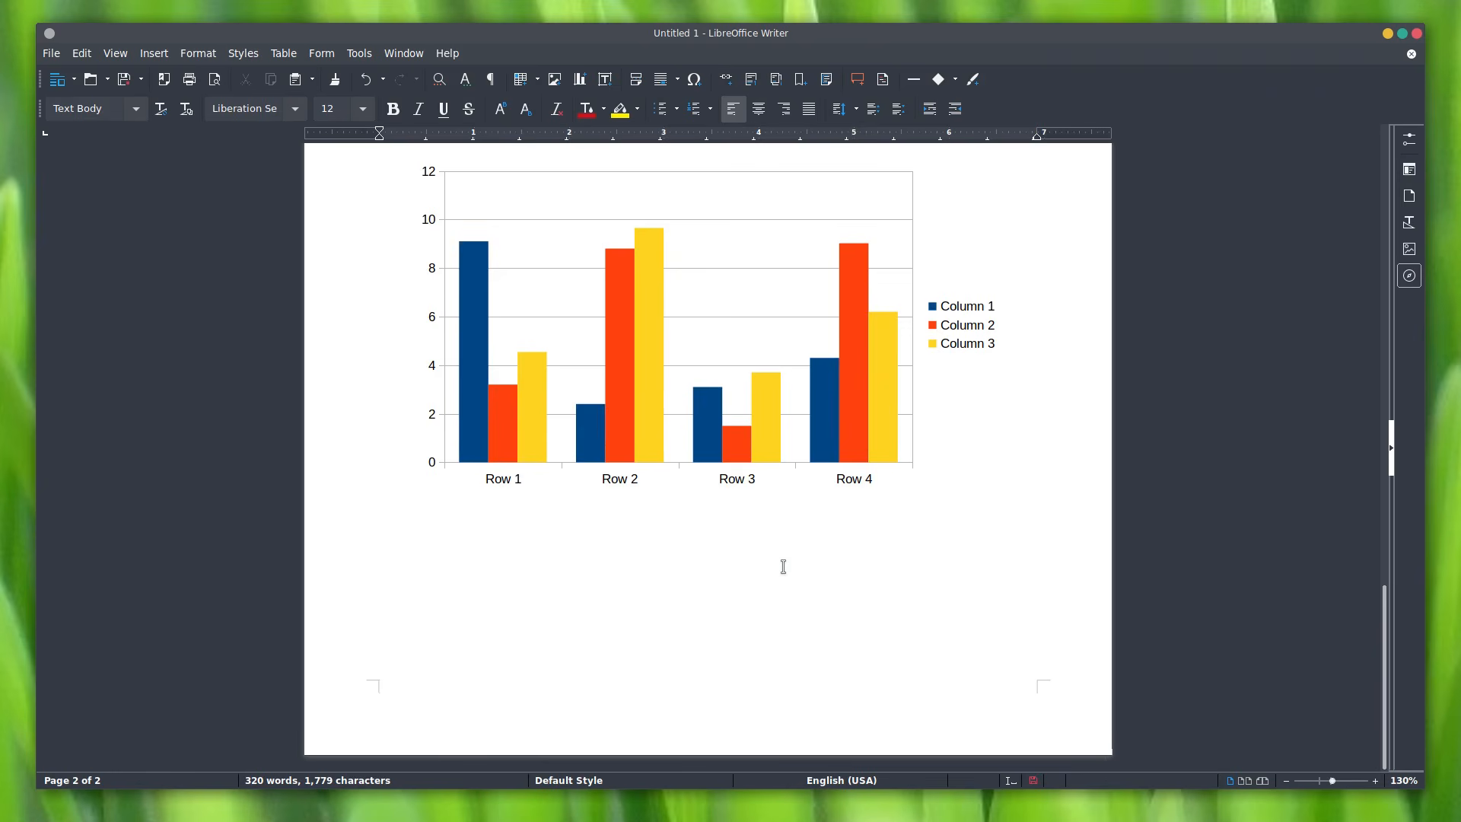
{"action": "left_click", "coordinate": [556, 77]}
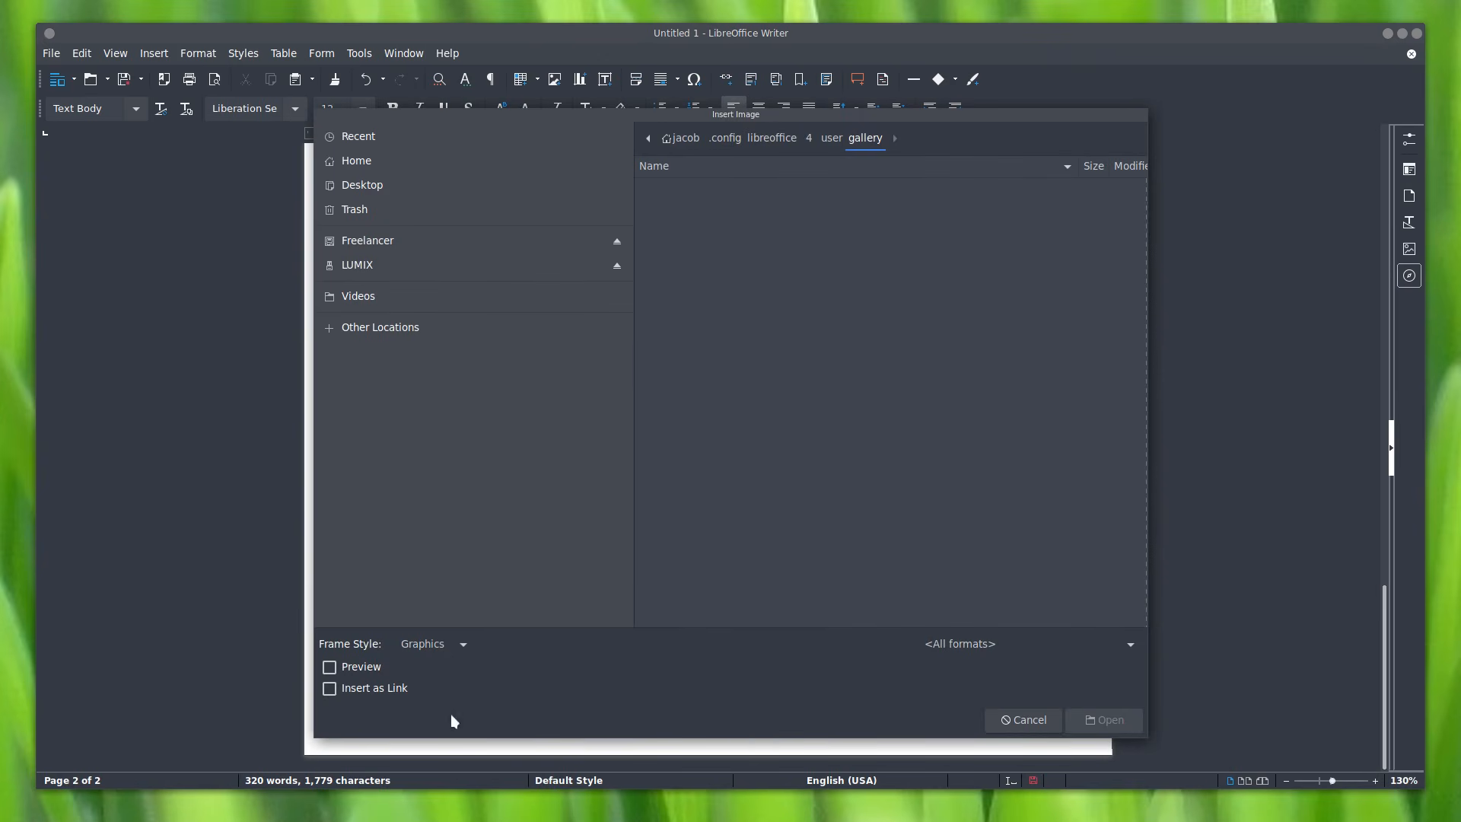
Step: Insert BenQ EW3270U Monitor Unboxing-f031011.png from the home folder
{"action": "left_click", "coordinate": [429, 162]}
{"action": "scroll", "coordinate": [866, 396], "scroll_direction": "down", "scroll_amount": 5}
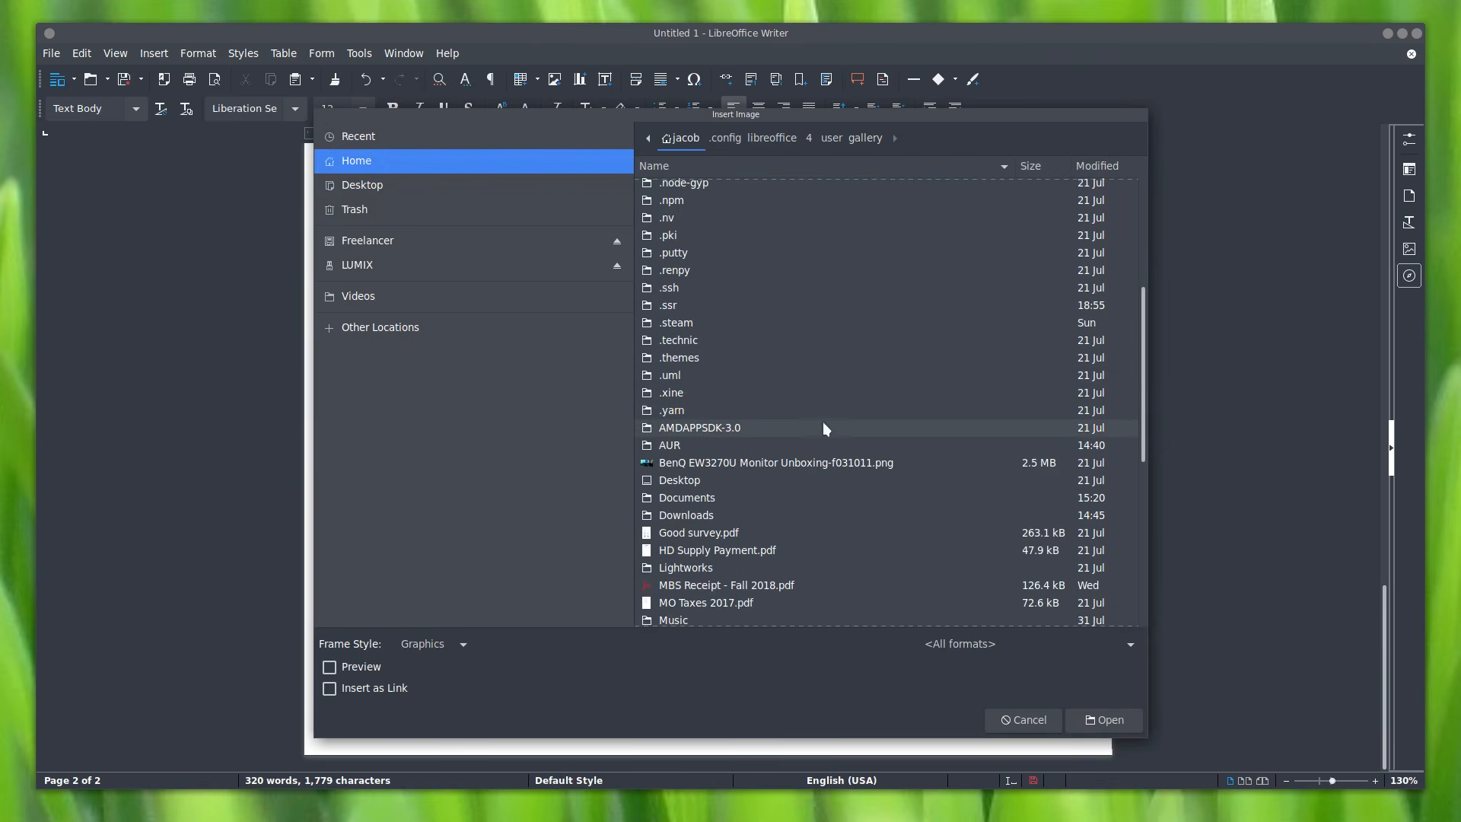
{"action": "double_click", "coordinate": [807, 466]}
Step: Move the photo off the chart and crop away its left portion
{"action": "scroll", "coordinate": [883, 510], "scroll_direction": "up", "scroll_amount": 6}
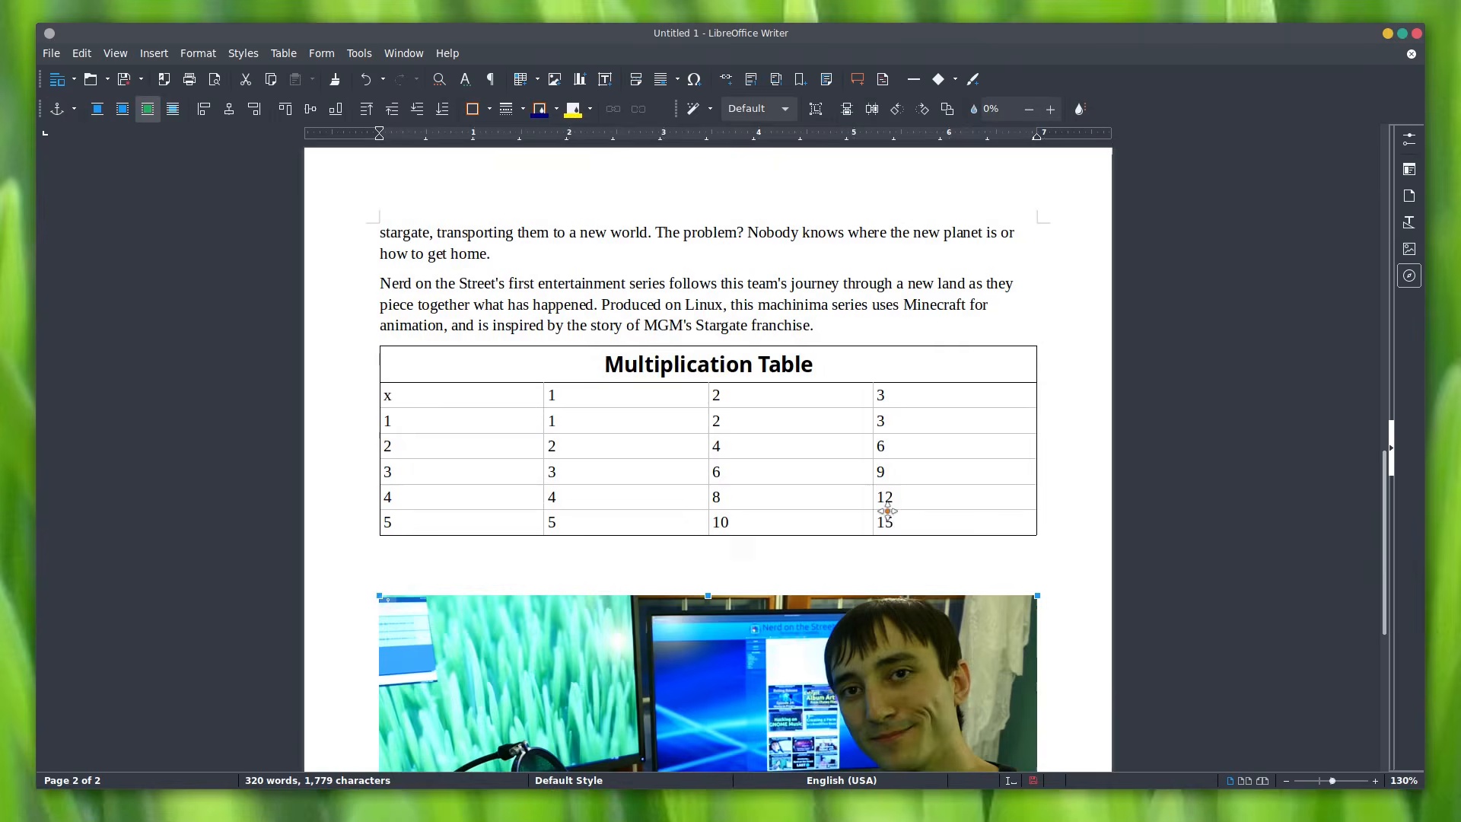
{"action": "scroll", "coordinate": [877, 521], "scroll_direction": "down", "scroll_amount": 5}
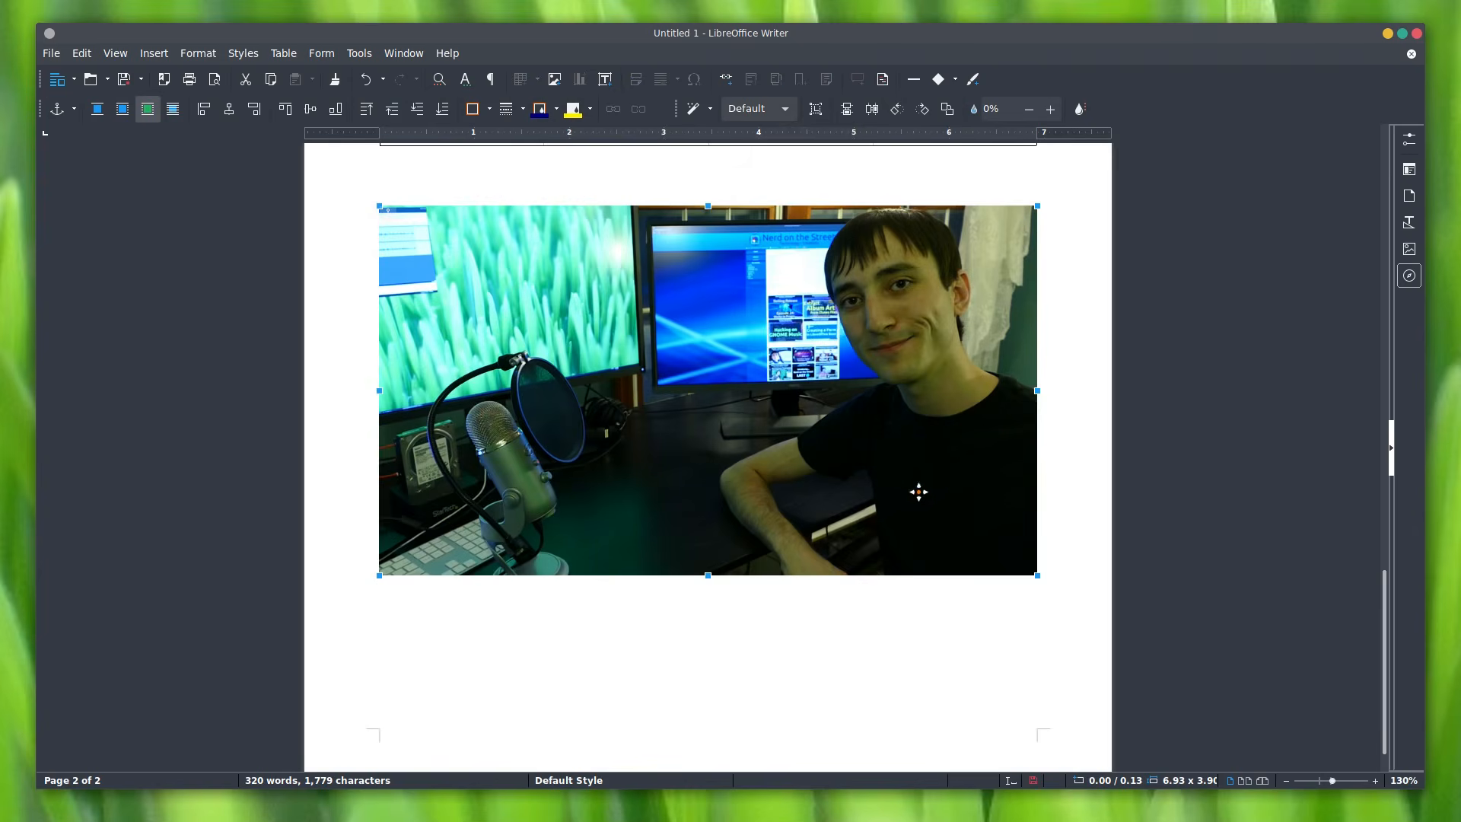
{"action": "scroll", "coordinate": [1385, 643], "scroll_direction": "up", "scroll_amount": 2}
{"action": "left_click_drag", "start_coordinate": [618, 408], "coordinate": [631, 542]}
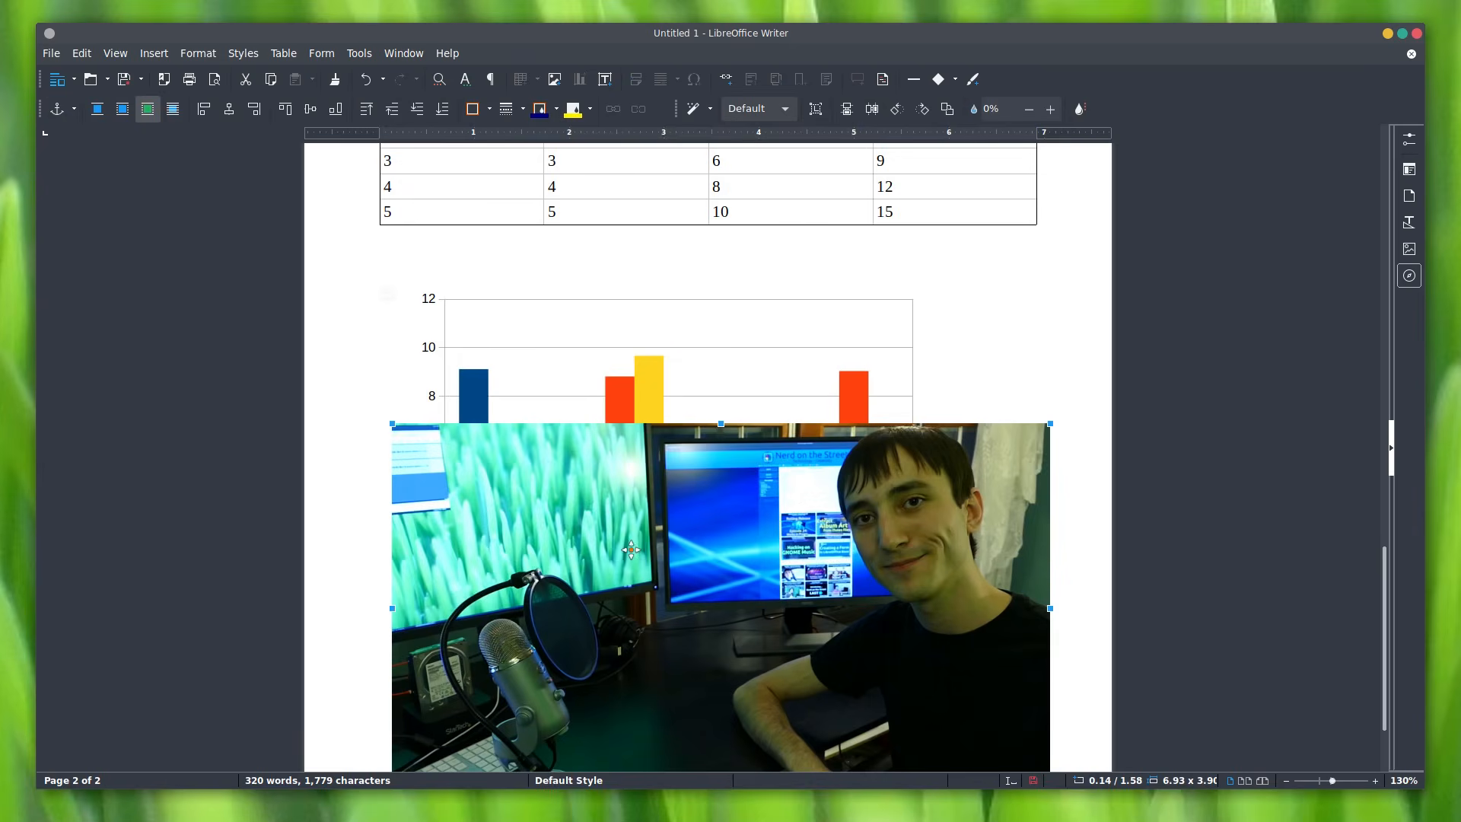
{"action": "scroll", "coordinate": [652, 483], "scroll_direction": "down", "scroll_amount": 3}
{"action": "left_click_drag", "start_coordinate": [694, 434], "coordinate": [651, 523]}
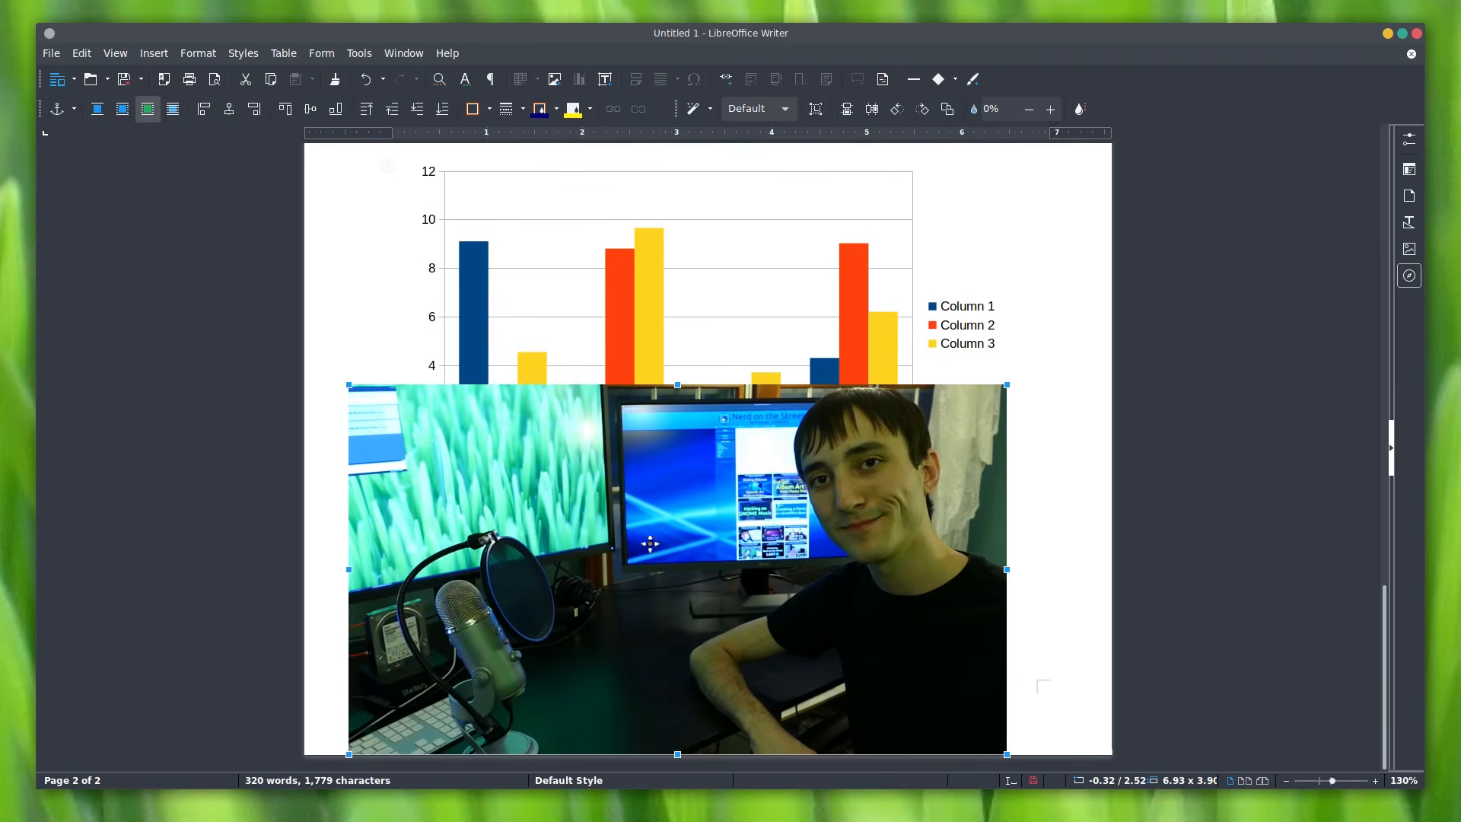
{"action": "right_click", "coordinate": [837, 518]}
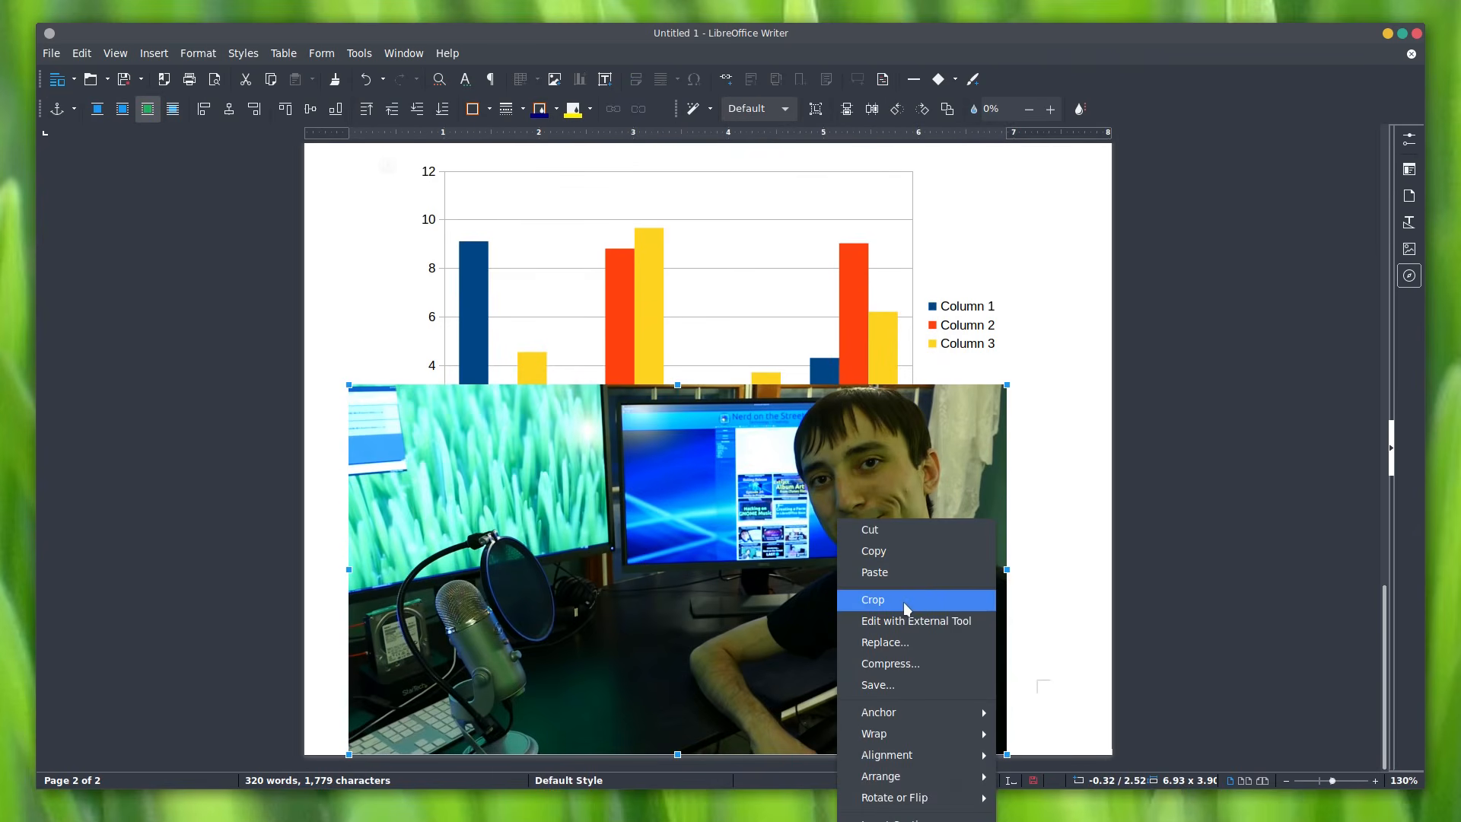
{"action": "left_click", "coordinate": [903, 601]}
{"action": "mouse_move", "coordinate": [347, 567]}
{"action": "left_mouse_down"}
{"action": "mouse_move", "coordinate": [659, 577]}
{"action": "mouse_move", "coordinate": [280, 581]}
{"action": "mouse_move", "coordinate": [369, 582]}
{"action": "left_mouse_up"}
Step: Shrink the photo to 4.60 x 2.67 in and move it up under 'Step through.'
{"action": "right_click", "coordinate": [763, 602]}
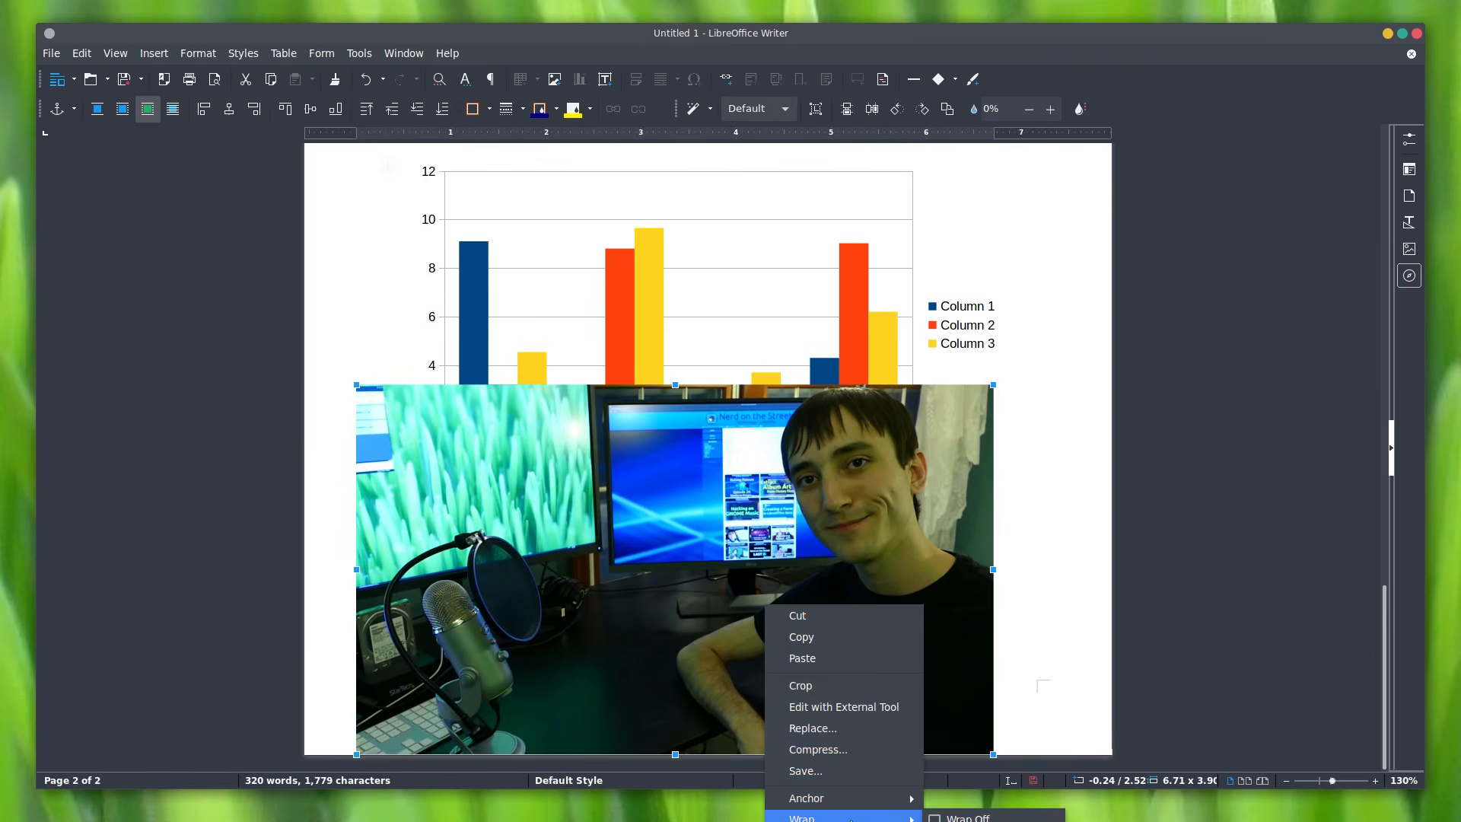
{"action": "left_click", "coordinate": [587, 522]}
{"action": "scroll", "coordinate": [704, 640], "scroll_direction": "up", "scroll_amount": 3}
{"action": "left_click_drag", "start_coordinate": [768, 689], "coordinate": [799, 144]}
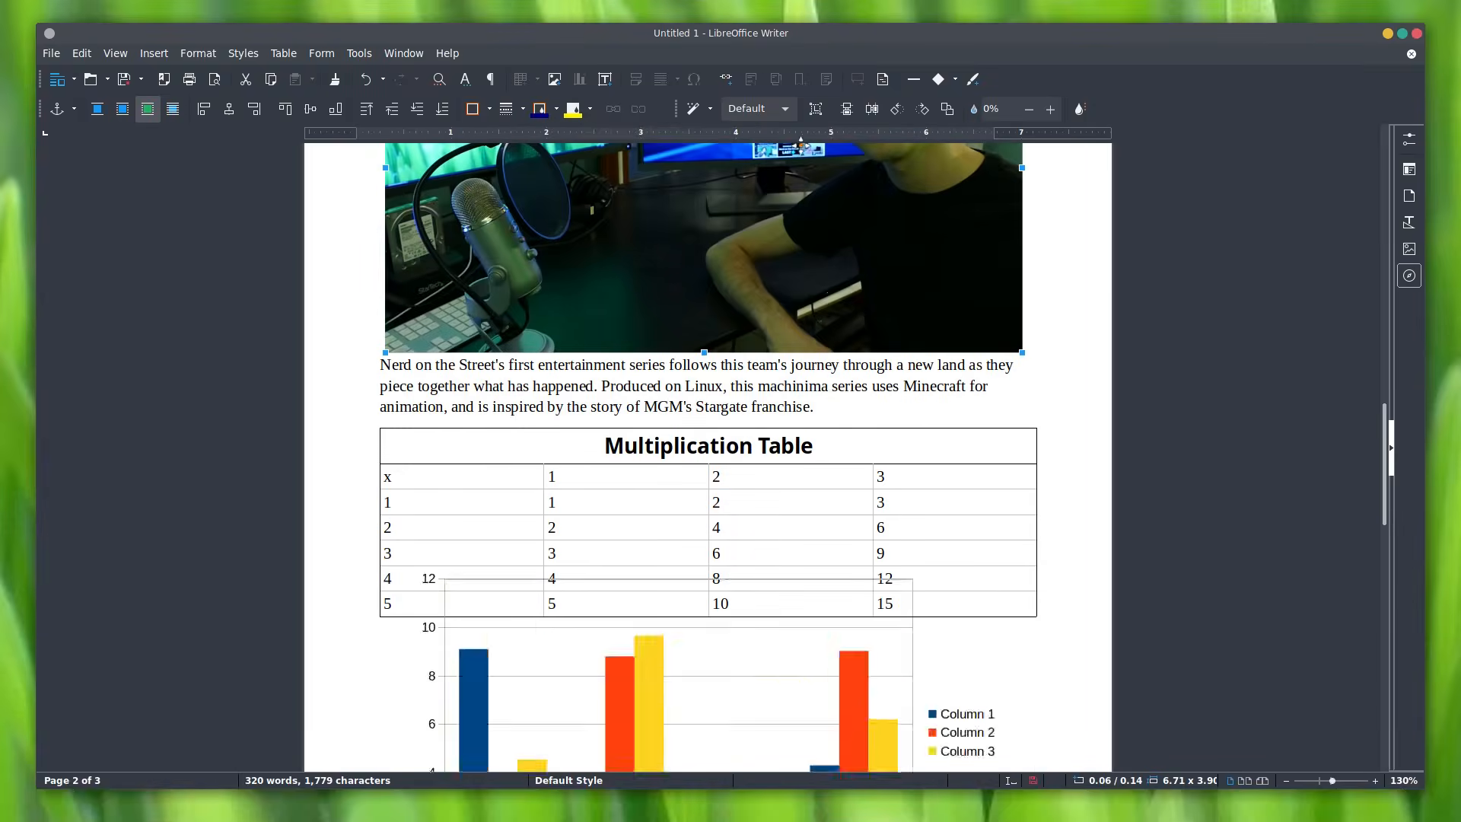
{"action": "scroll", "coordinate": [780, 628], "scroll_direction": "up", "scroll_amount": 12}
{"action": "scroll", "coordinate": [799, 601], "scroll_direction": "down", "scroll_amount": 3}
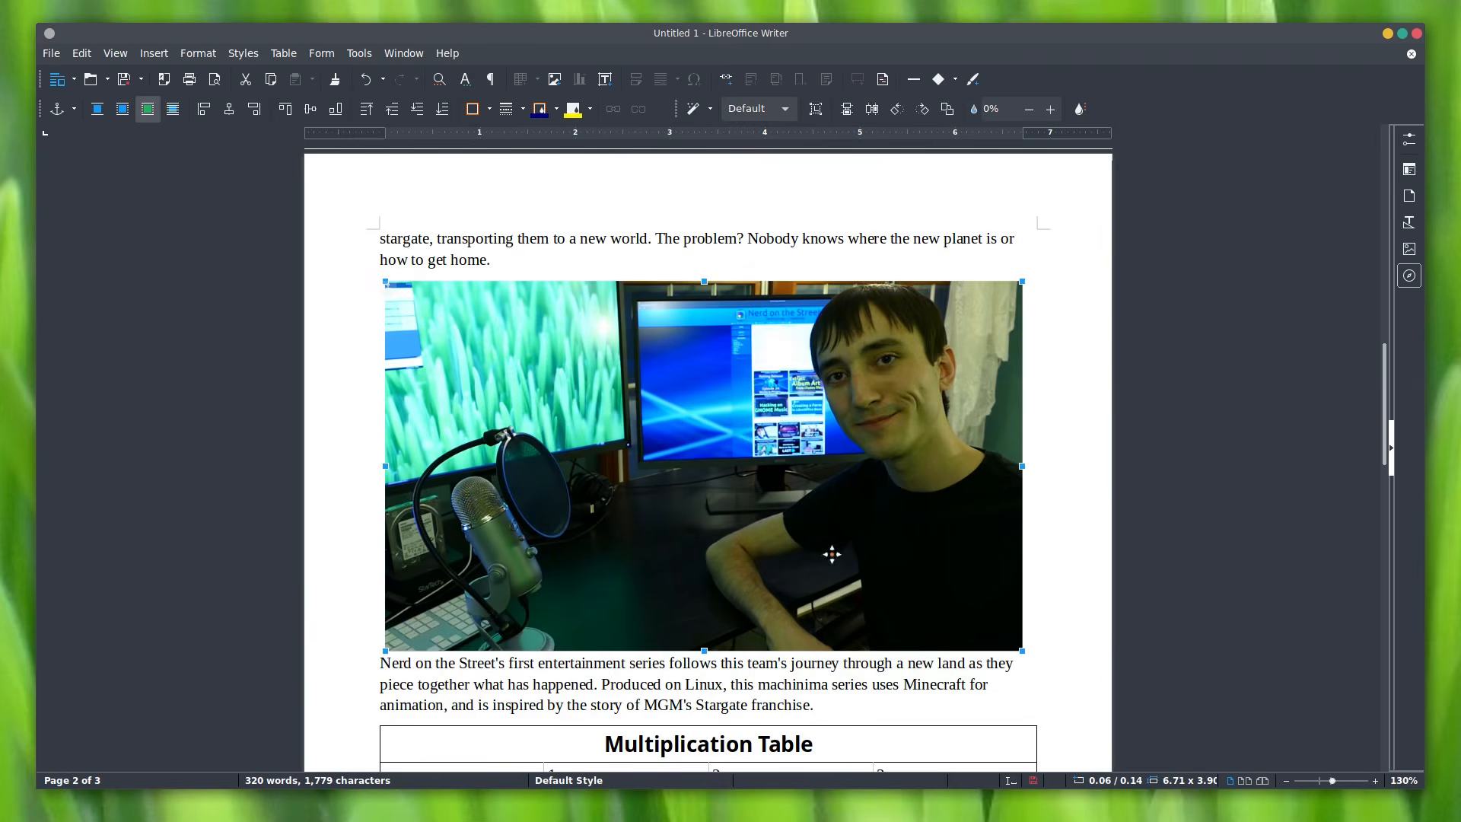
{"action": "left_click_drag", "start_coordinate": [1016, 646], "coordinate": [822, 535]}
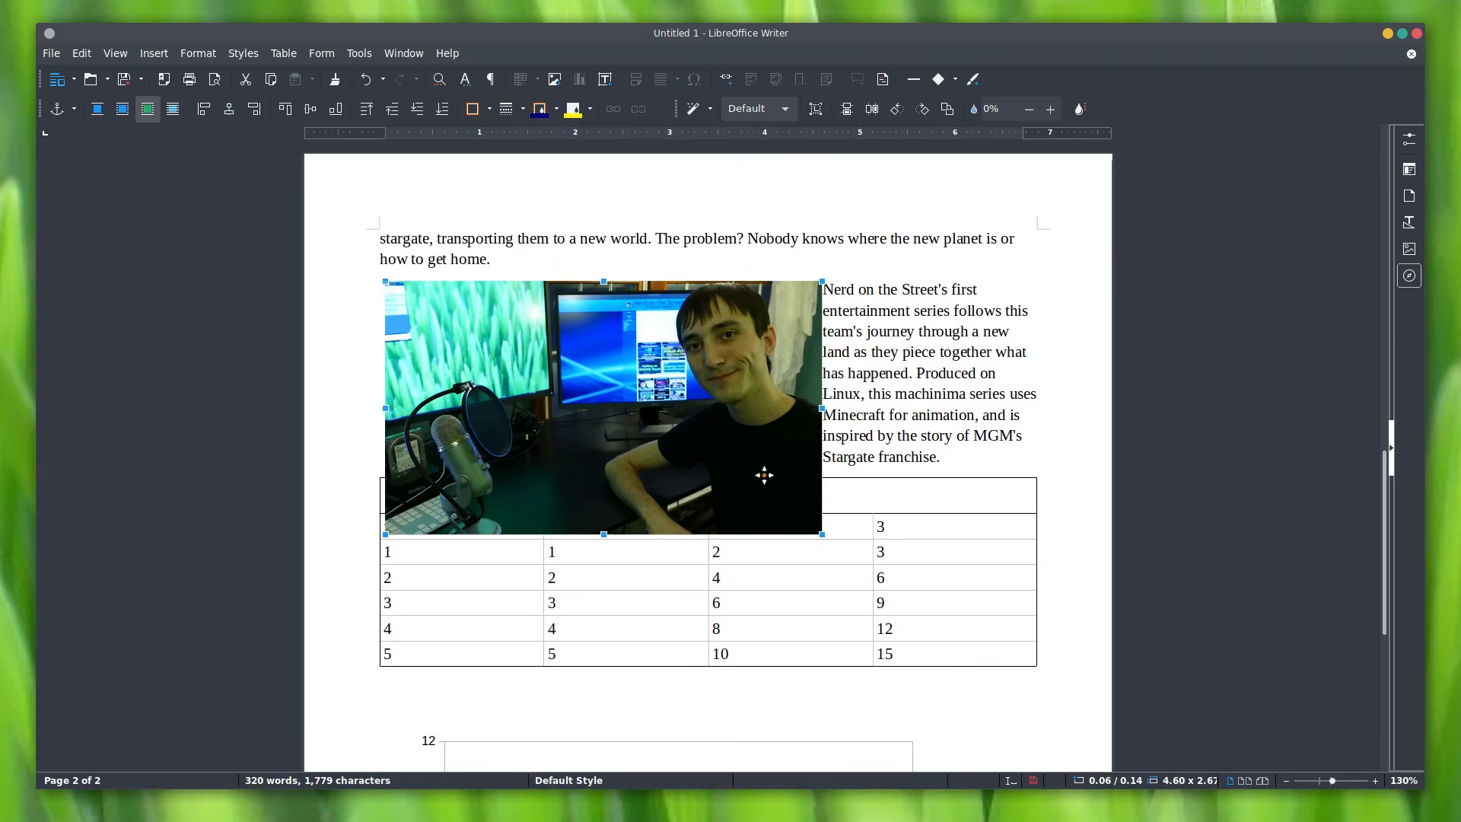
{"action": "scroll", "coordinate": [675, 613], "scroll_direction": "up", "scroll_amount": 2}
{"action": "left_click_drag", "start_coordinate": [675, 613], "coordinate": [663, 542]}
{"action": "right_click", "coordinate": [647, 569]}
Step: Try a wrap setting on the photo, reposition it, then set text to wrap beside it
{"action": "mouse_move", "coordinate": [734, 784]}
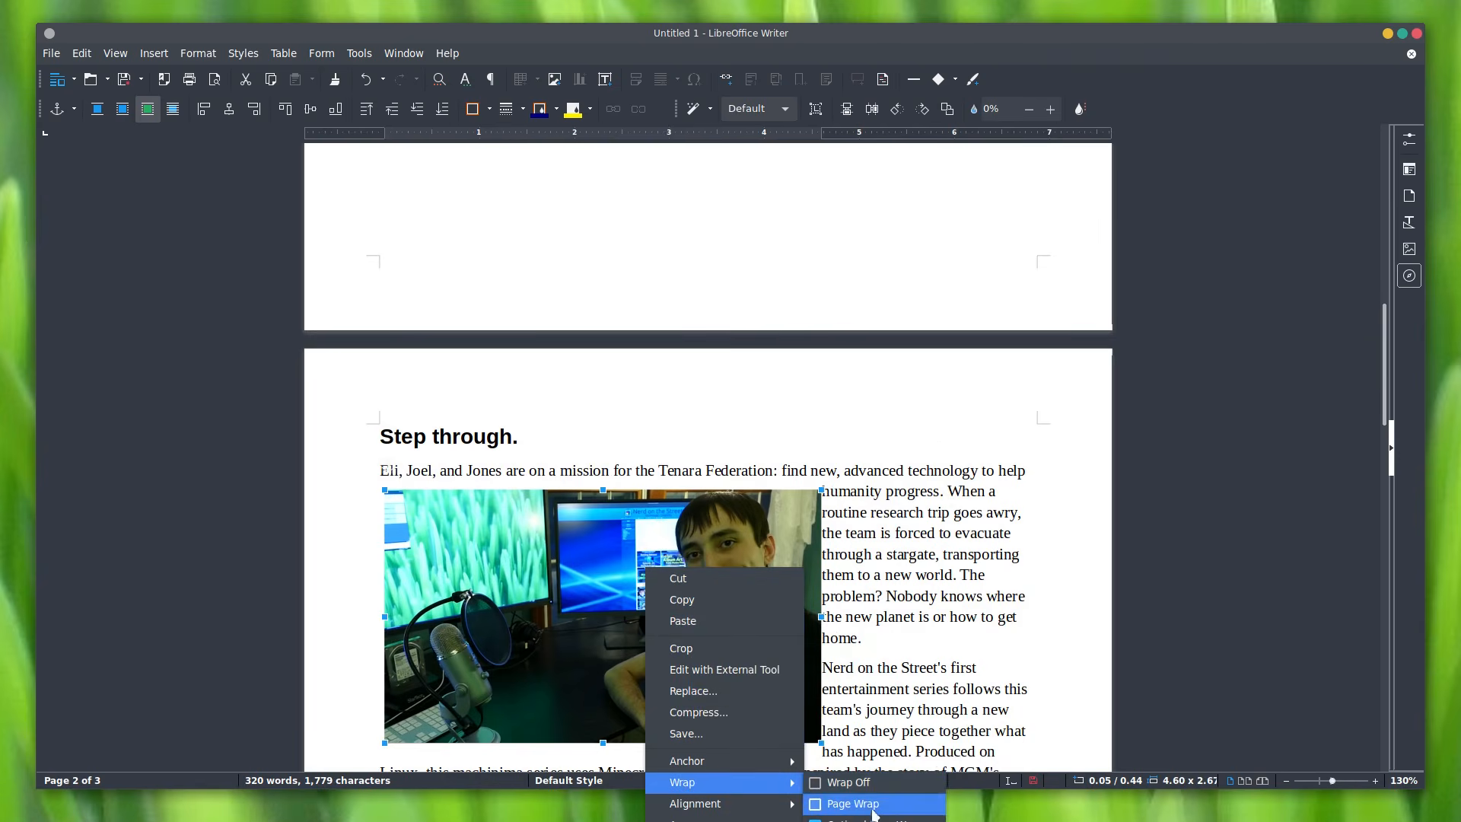
{"action": "left_click", "coordinate": [885, 821]}
{"action": "left_click_drag", "start_coordinate": [677, 615], "coordinate": [860, 633]}
{"action": "left_click_drag", "start_coordinate": [856, 631], "coordinate": [758, 615]}
{"action": "right_click", "coordinate": [754, 607]}
{"action": "mouse_move", "coordinate": [813, 821]}
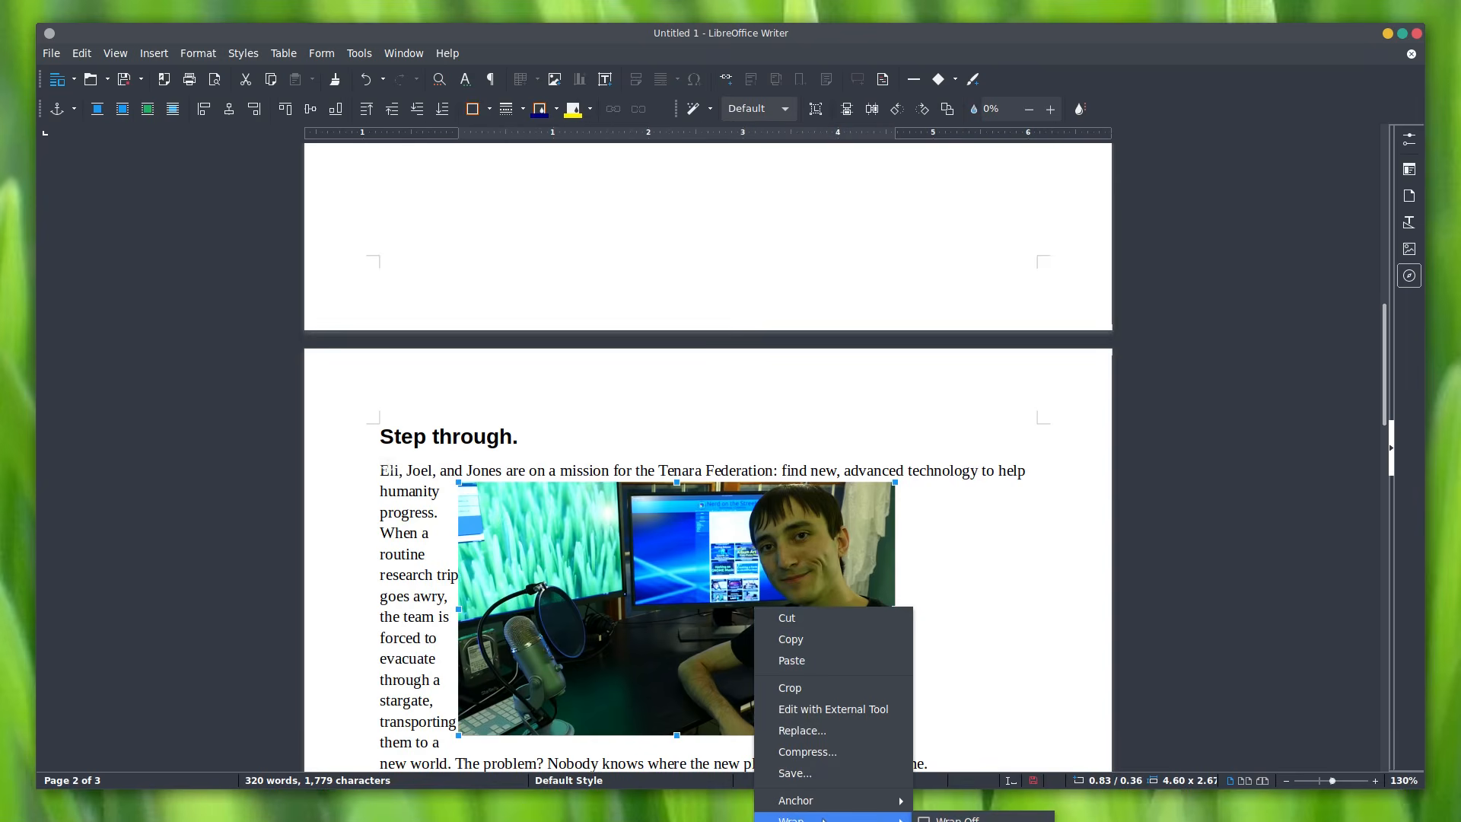
{"action": "left_click", "coordinate": [966, 821]}
Step: Try Wrap Through and In Background settings on the photo
{"action": "right_click", "coordinate": [690, 541]}
{"action": "mouse_move", "coordinate": [806, 758]}
{"action": "left_click", "coordinate": [906, 821]}
{"action": "left_click_drag", "start_coordinate": [802, 637], "coordinate": [701, 608]}
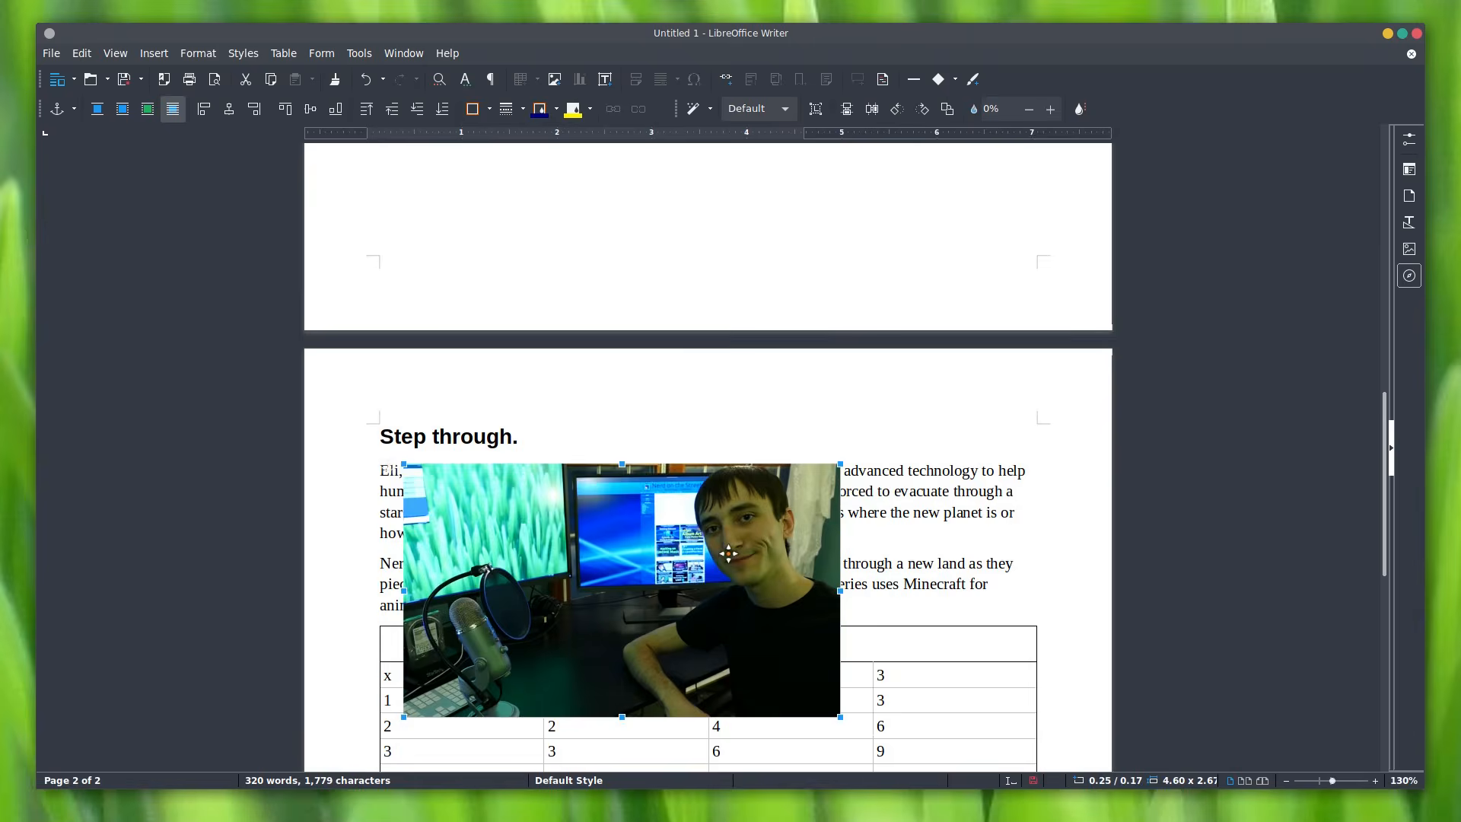
{"action": "right_click", "coordinate": [734, 503]}
{"action": "mouse_move", "coordinate": [874, 727]}
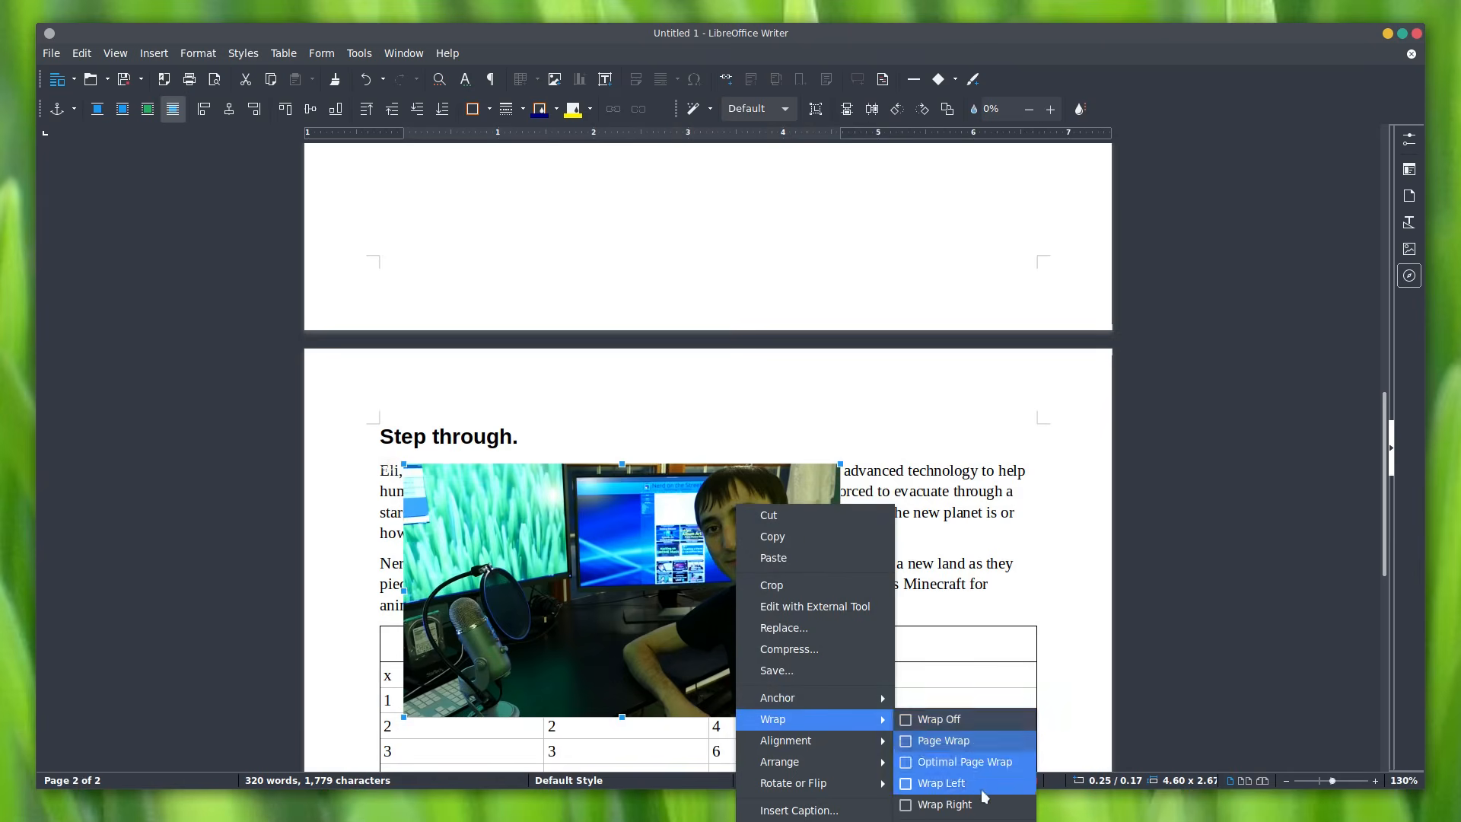
{"action": "left_click", "coordinate": [924, 821]}
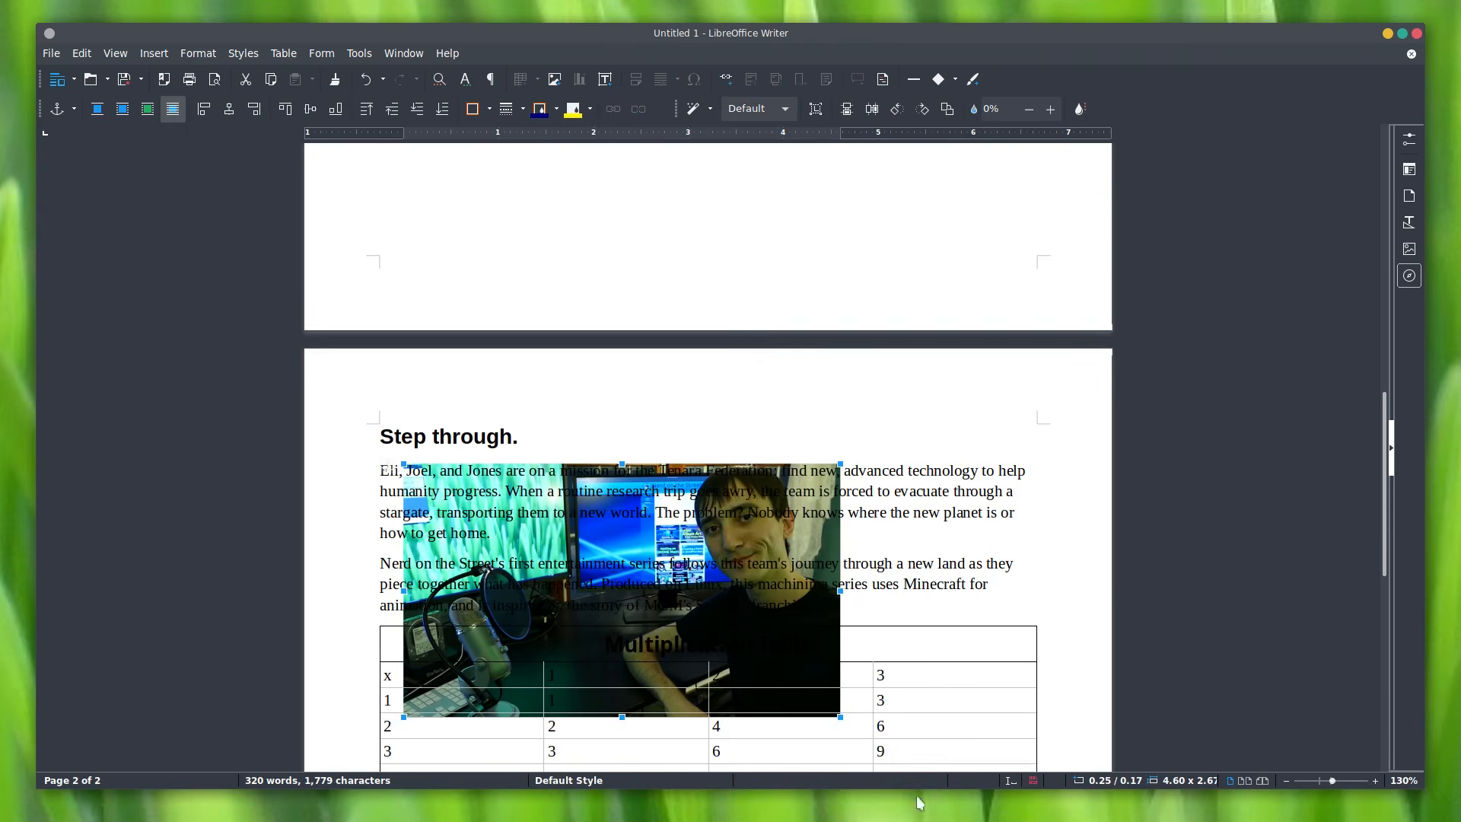
Step: Apply Optimal Page Wrap and move the photo to the right margin
{"action": "right_click", "coordinate": [797, 517]}
{"action": "mouse_move", "coordinate": [917, 732]}
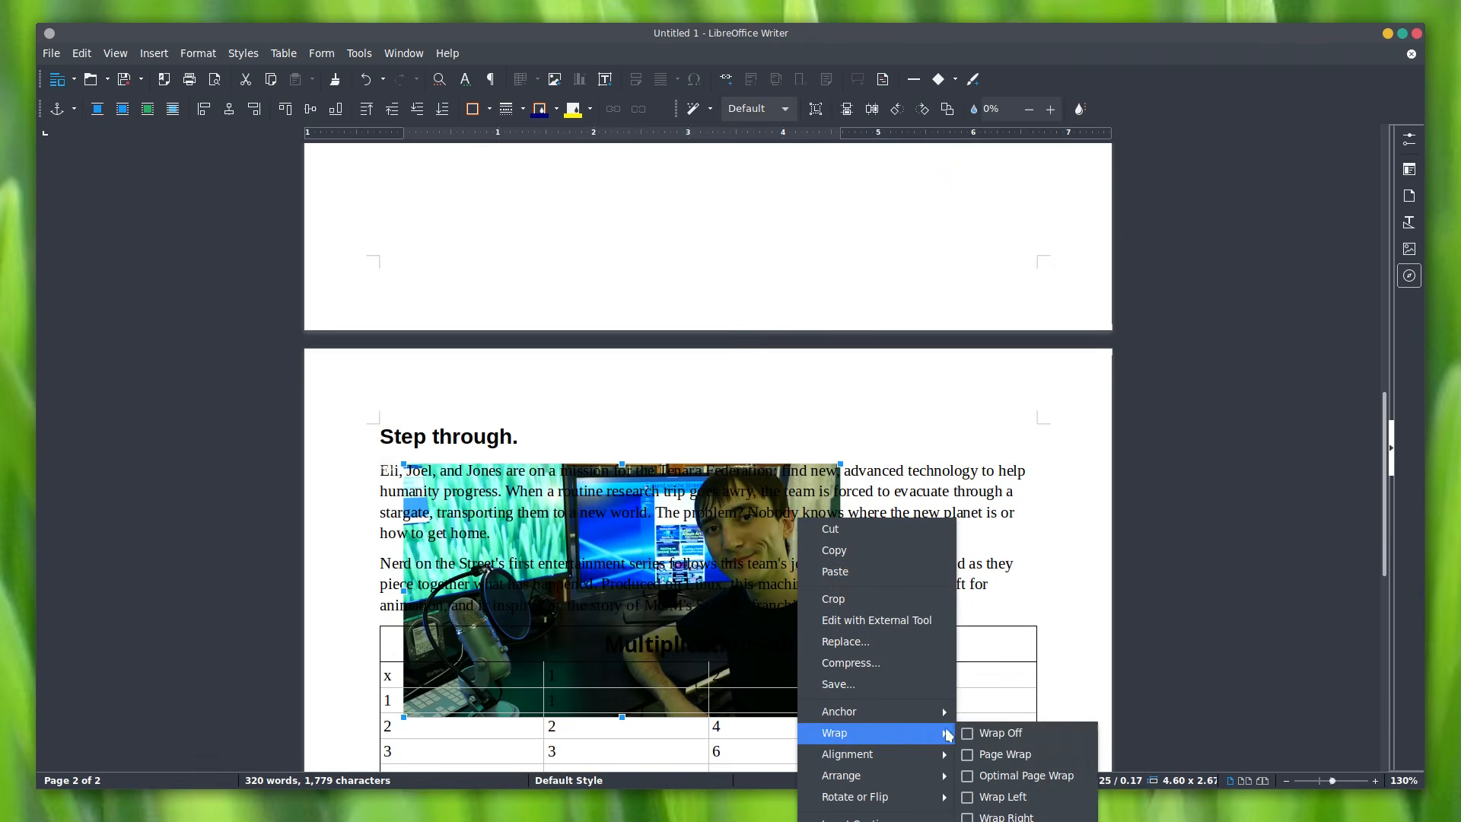
{"action": "left_click", "coordinate": [1012, 775]}
{"action": "left_click_drag", "start_coordinate": [632, 548], "coordinate": [807, 531]}
{"action": "scroll", "coordinate": [811, 548], "scroll_direction": "down", "scroll_amount": 5}
{"action": "scroll", "coordinate": [799, 541], "scroll_direction": "up", "scroll_amount": 4}
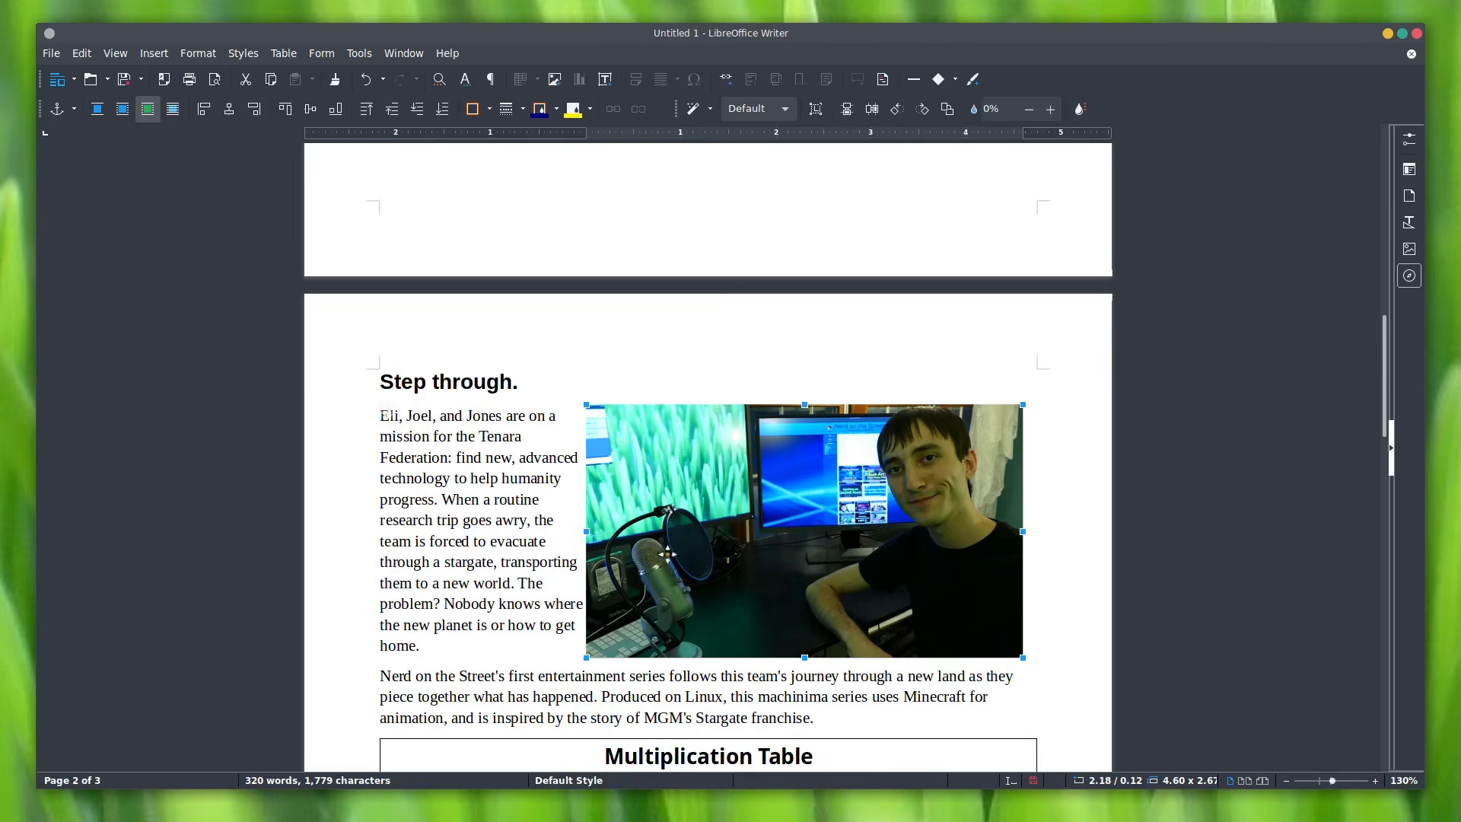
Step: Unsynchronize padding and give the photo 0.20" left padding only in Image Properties > Borders
{"action": "right_click", "coordinate": [636, 558]}
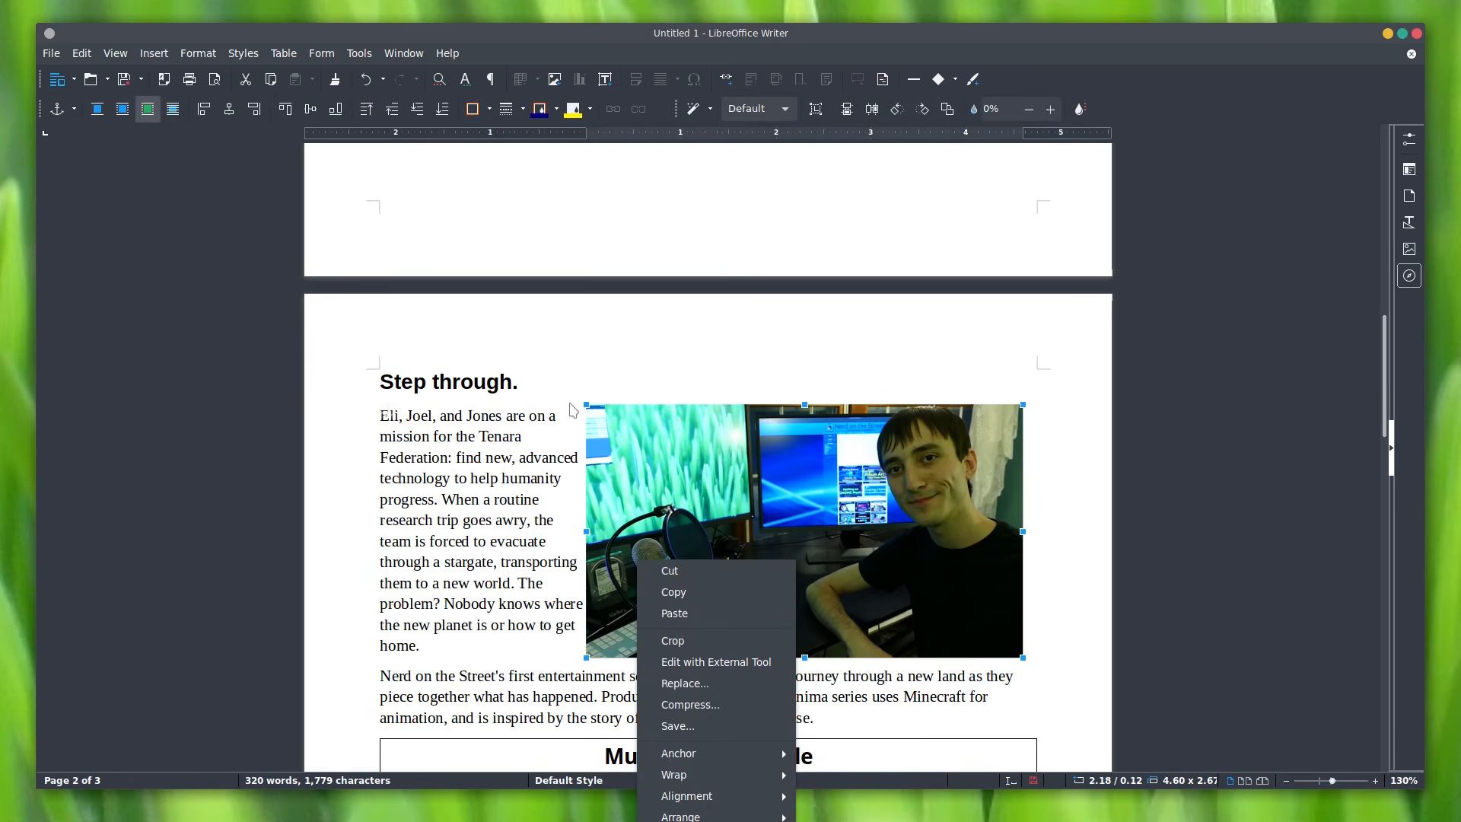
{"action": "left_click", "coordinate": [685, 821]}
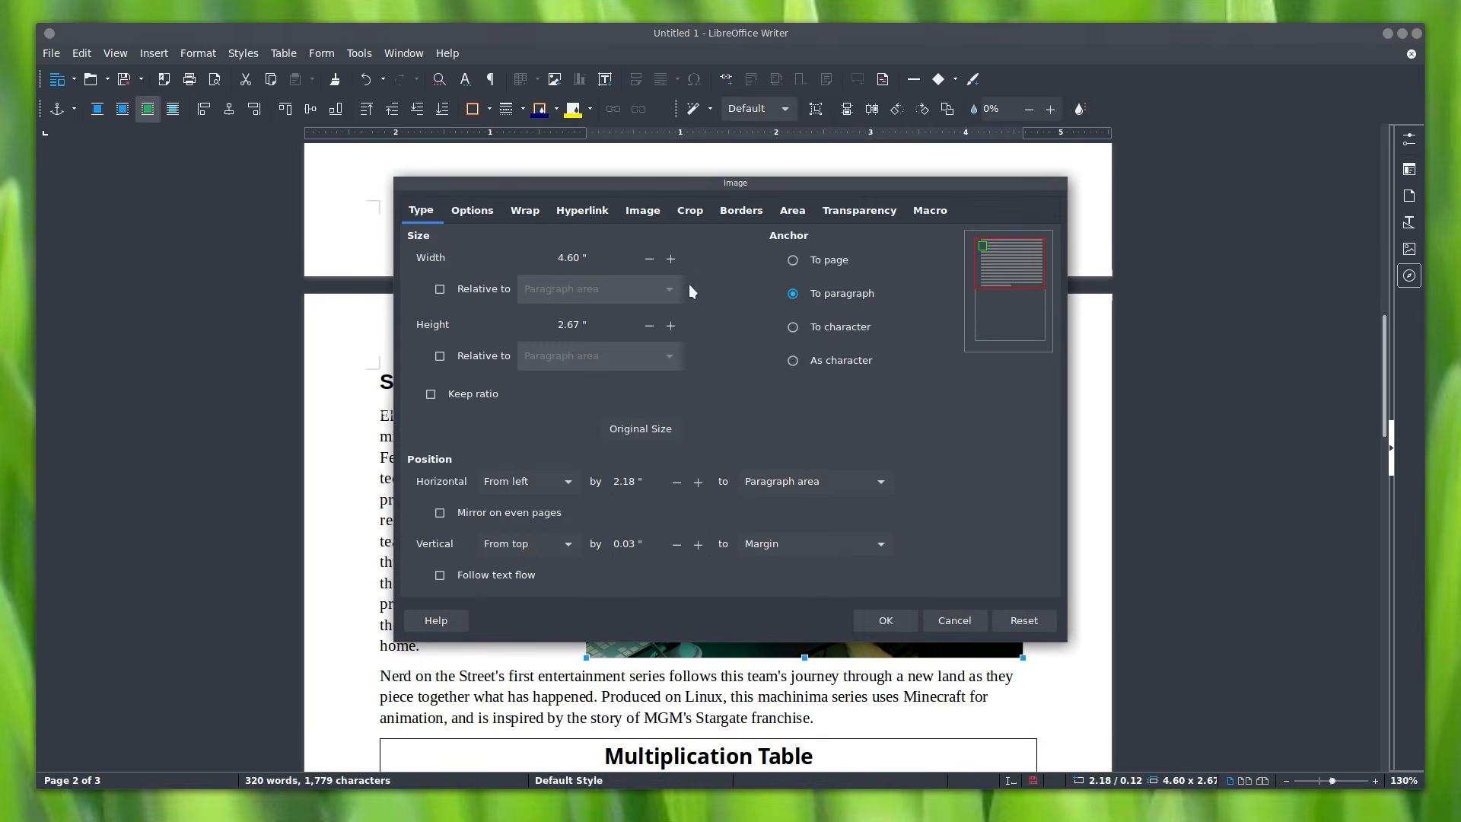
{"action": "left_click", "coordinate": [740, 210]}
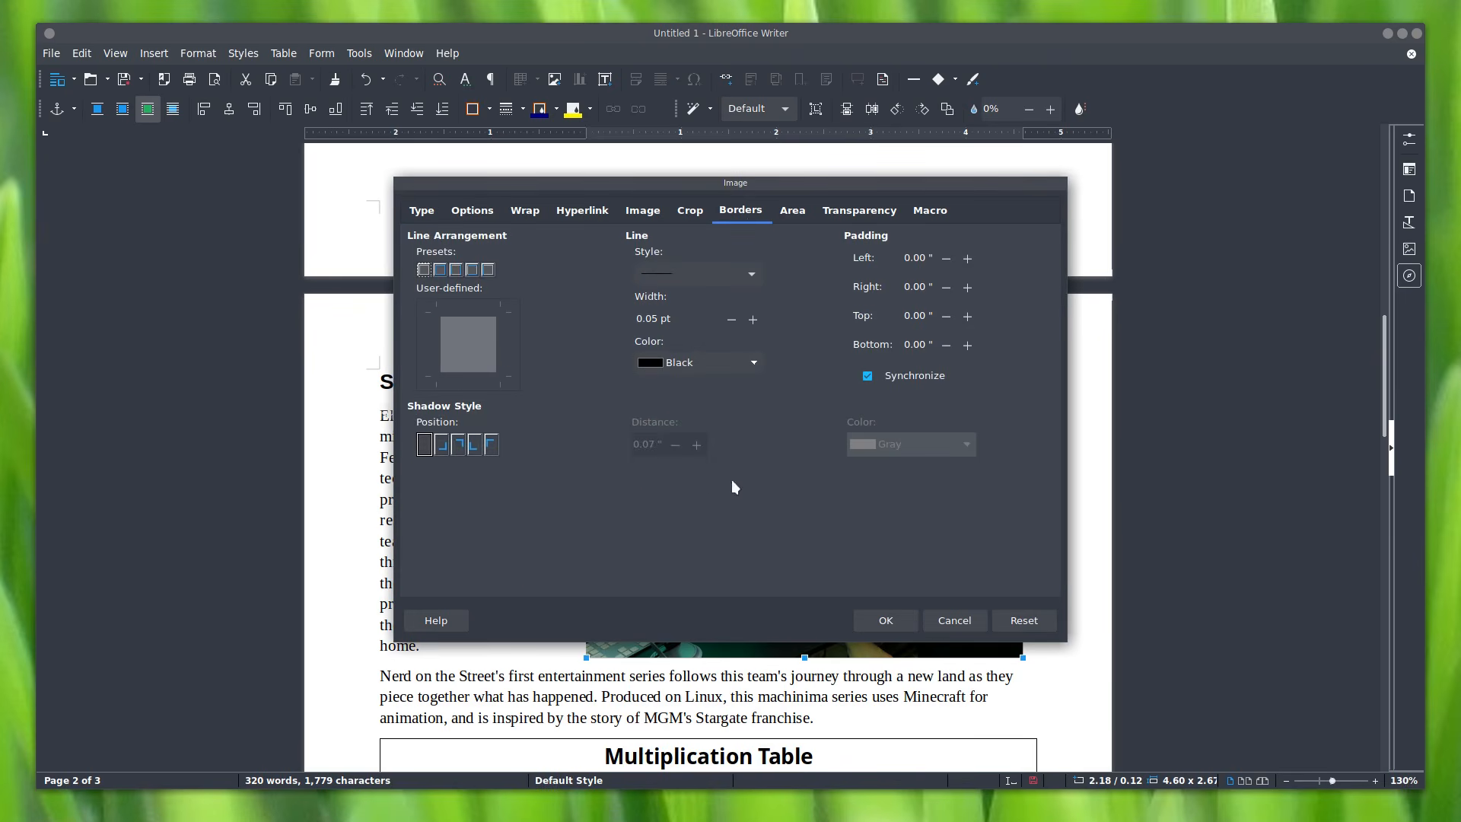
{"action": "left_click", "coordinate": [966, 259]}
{"action": "left_click_drag", "start_coordinate": [950, 220], "coordinate": [1301, 37]}
{"action": "left_click_drag", "start_coordinate": [1302, 87], "coordinate": [691, 275]}
{"action": "left_click", "coordinate": [687, 264]}
{"action": "left_click", "coordinate": [687, 264]}
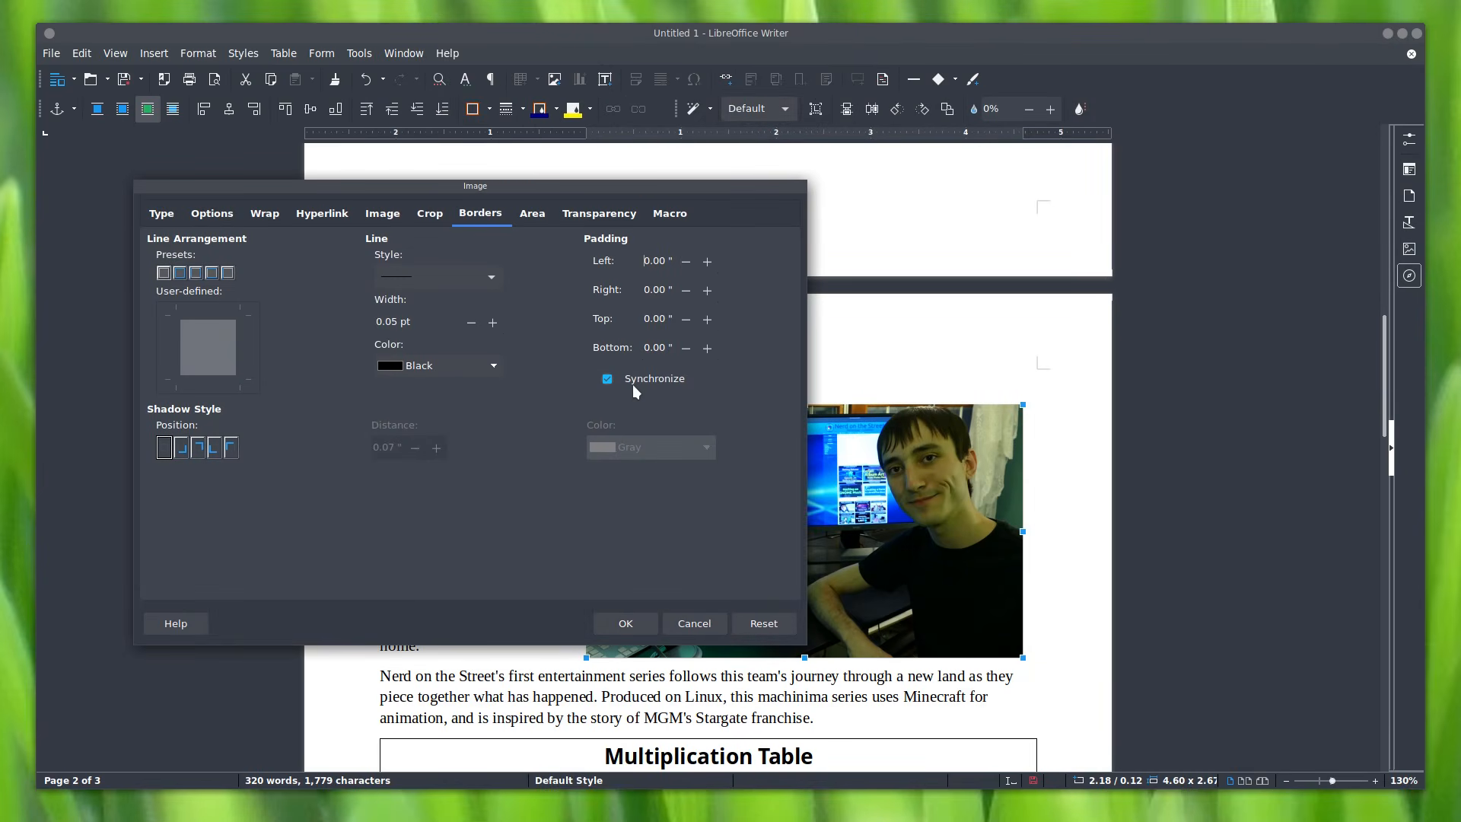
{"action": "left_click", "coordinate": [707, 264]}
{"action": "left_click_drag", "start_coordinate": [659, 195], "coordinate": [1230, 111]}
{"action": "left_click", "coordinate": [1189, 525]}
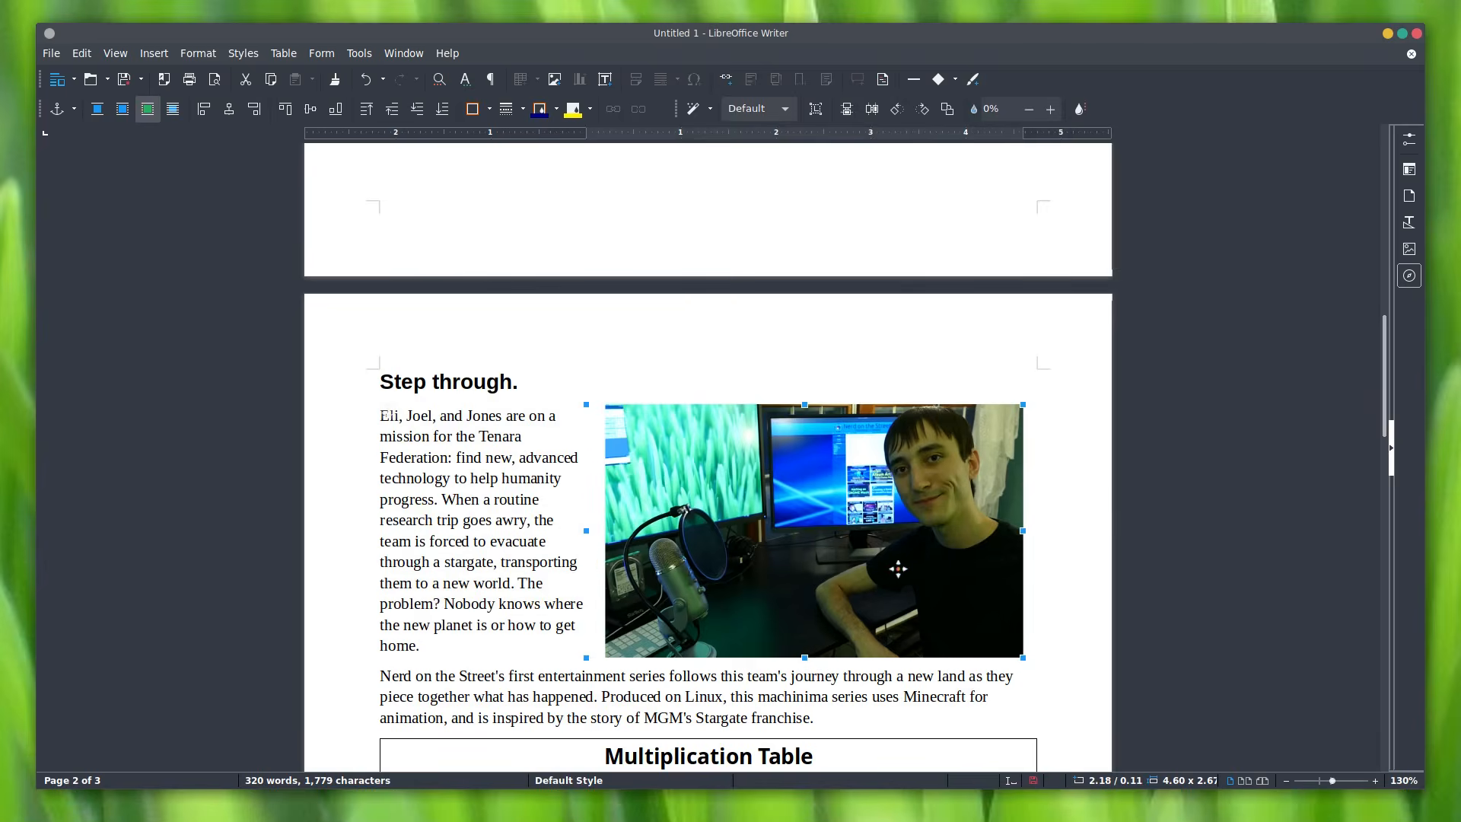
Step: Nudge the photo left and back right beside the paragraph, then place the cursor after 'planet'
{"action": "left_click_drag", "start_coordinate": [663, 498], "coordinate": [631, 504]}
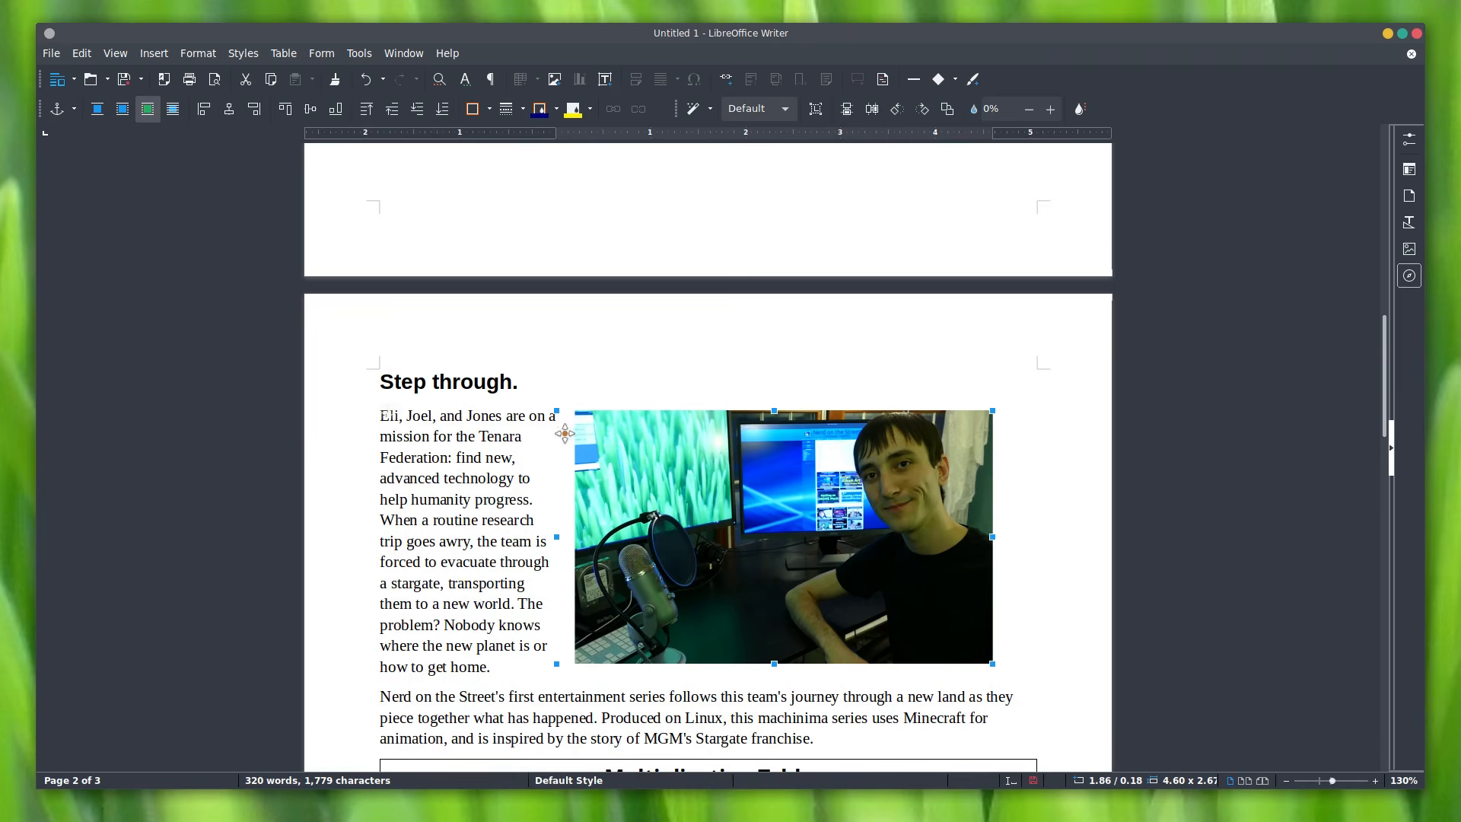
{"action": "left_click_drag", "start_coordinate": [725, 457], "coordinate": [749, 455]}
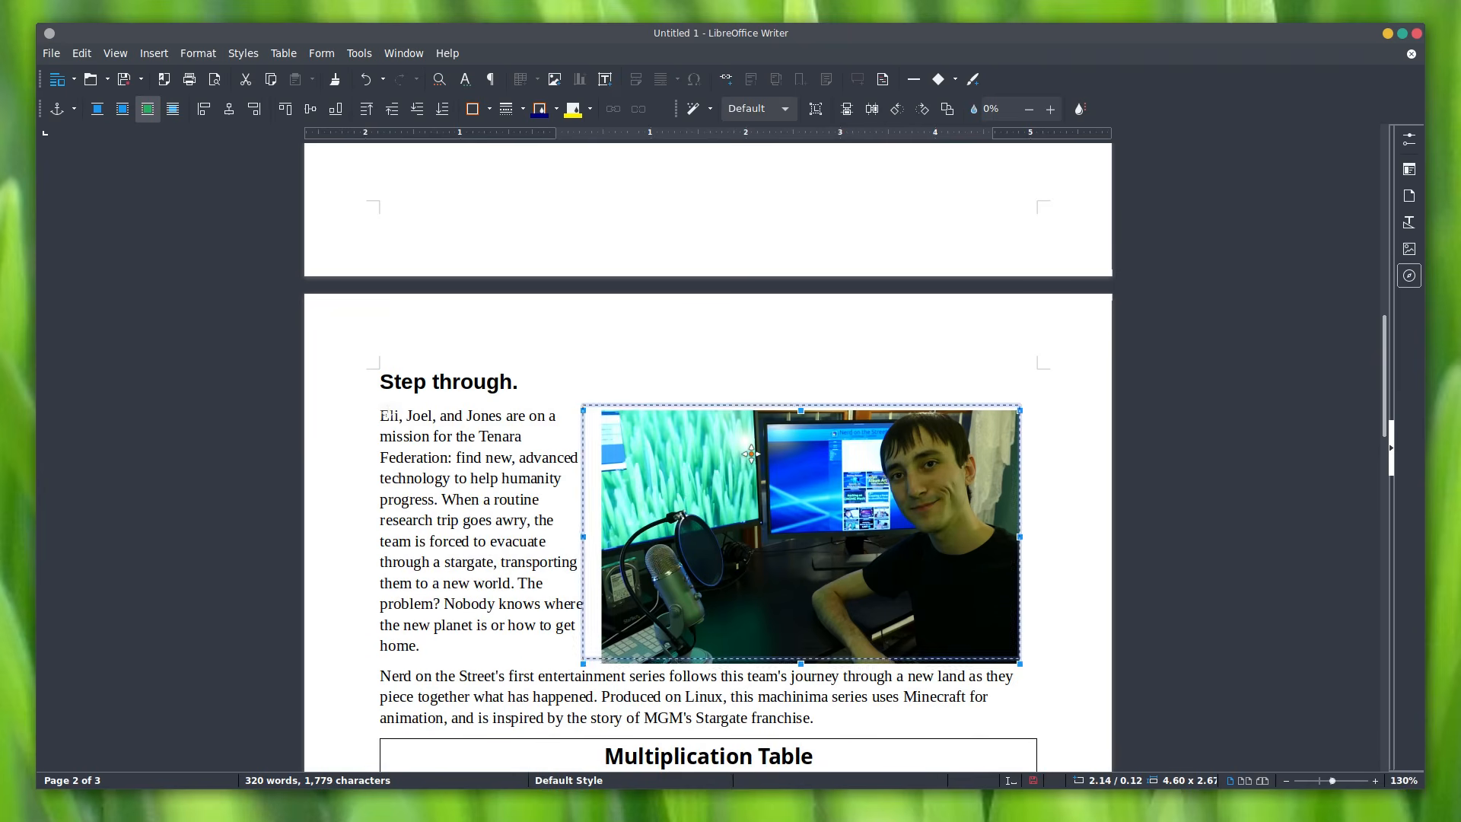
{"action": "left_click", "coordinate": [463, 562]}
{"action": "scroll", "coordinate": [531, 510], "scroll_direction": "down", "scroll_amount": 4}
{"action": "scroll", "coordinate": [531, 509], "scroll_direction": "down", "scroll_amount": 3}
{"action": "scroll", "coordinate": [536, 515], "scroll_direction": "up", "scroll_amount": 6}
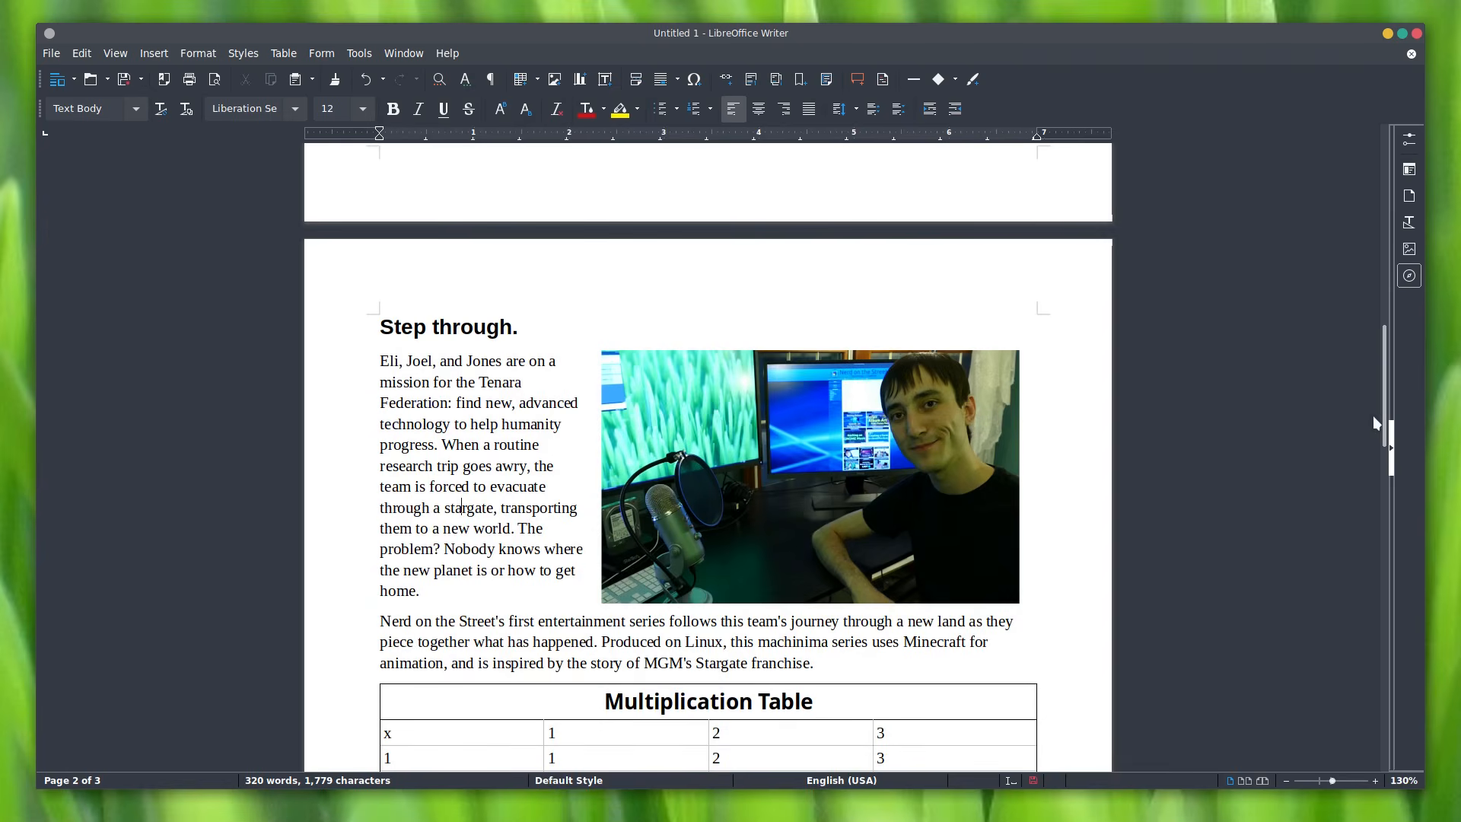
{"action": "mouse_move", "coordinate": [1384, 417]}
{"action": "left_mouse_down"}
{"action": "mouse_move", "coordinate": [1384, 441]}
{"action": "mouse_move", "coordinate": [1384, 425]}
{"action": "left_mouse_up"}
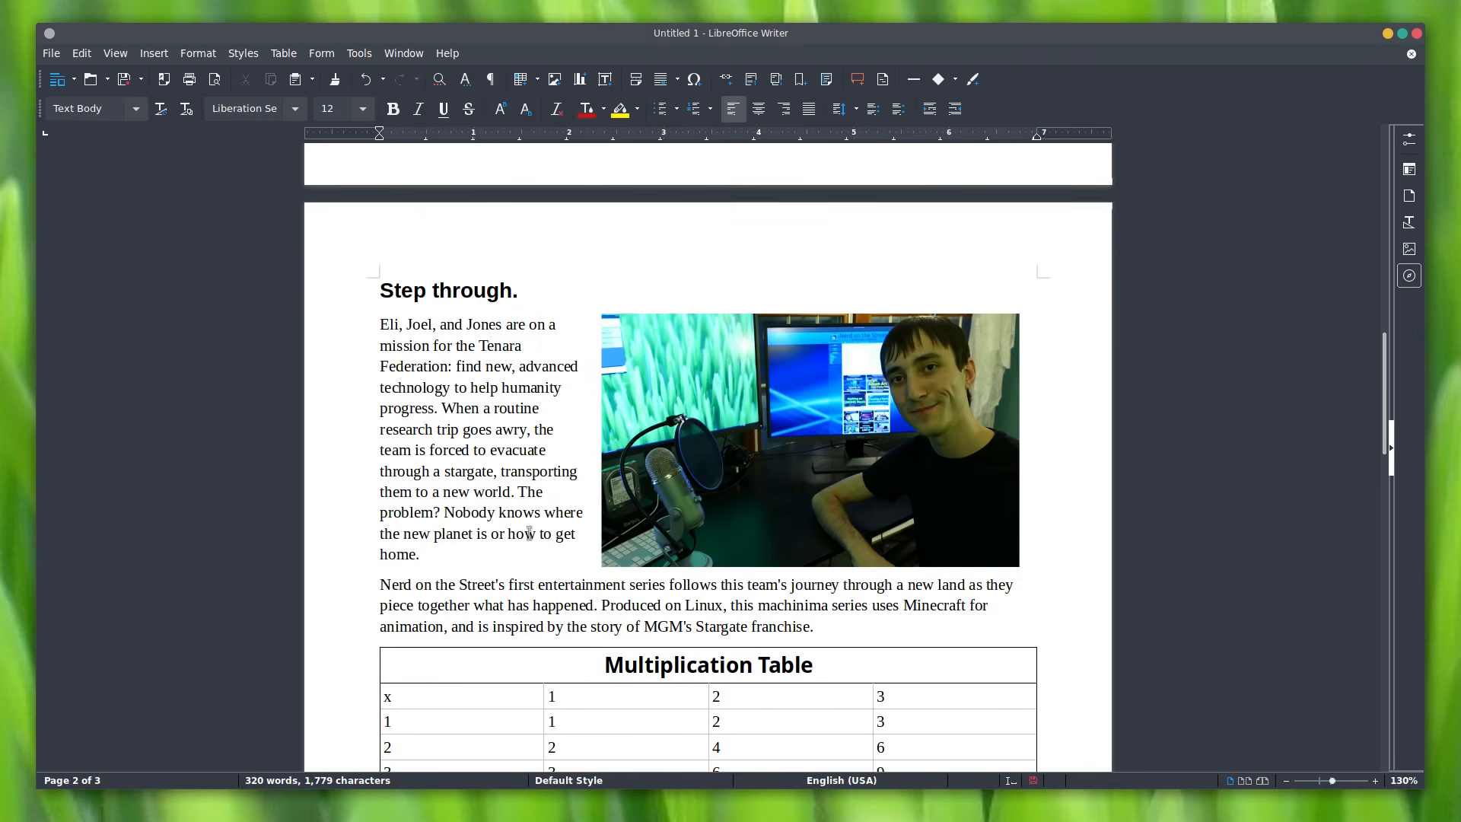
{"action": "left_click_drag", "start_coordinate": [445, 513], "coordinate": [473, 534]}
{"action": "left_click", "coordinate": [472, 534]}
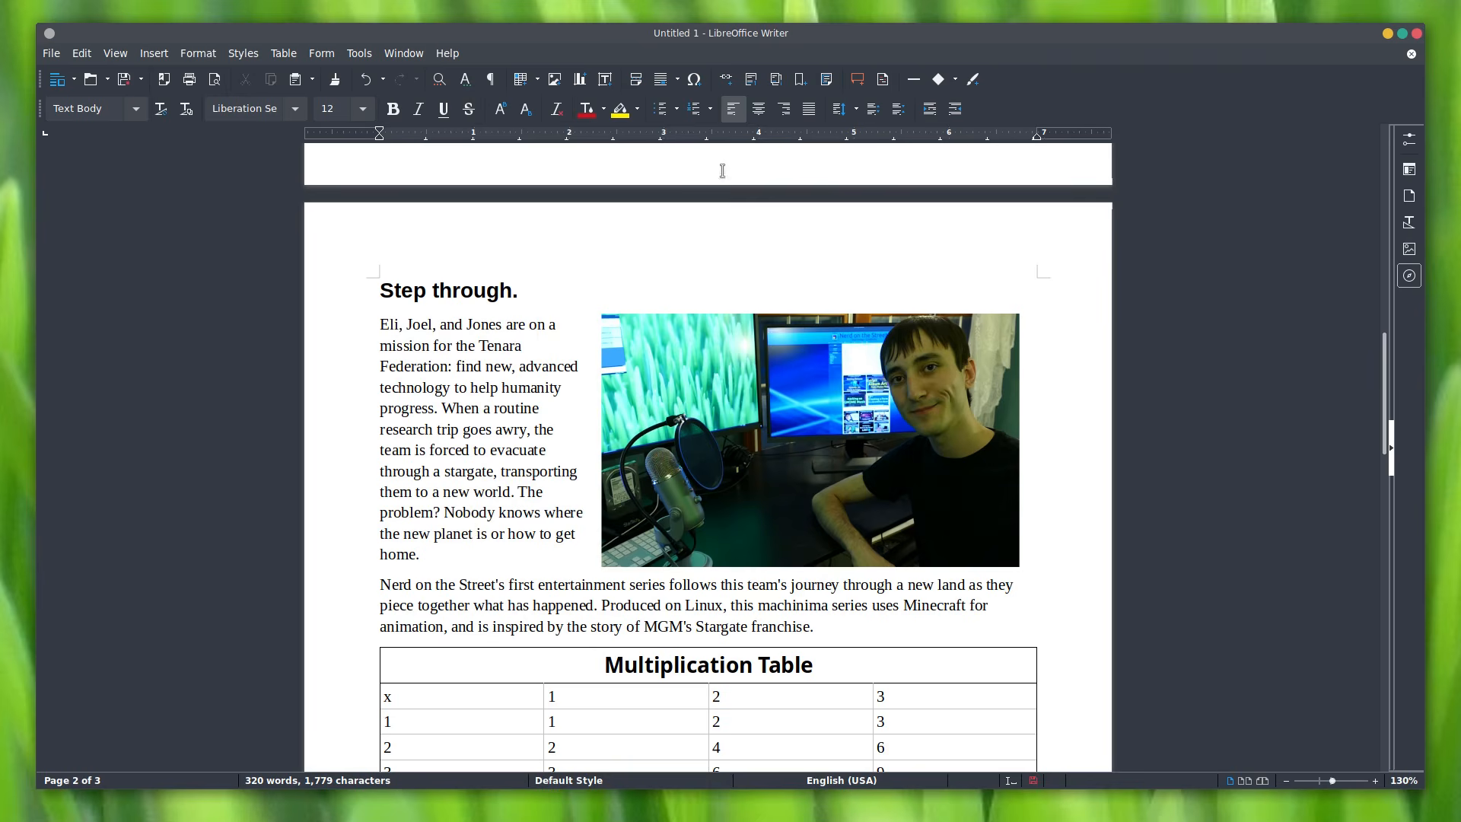
Step: Insert a footnote after 'planet' in the story text reading 'Not actually a new planet'
{"action": "left_click", "coordinate": [752, 79]}
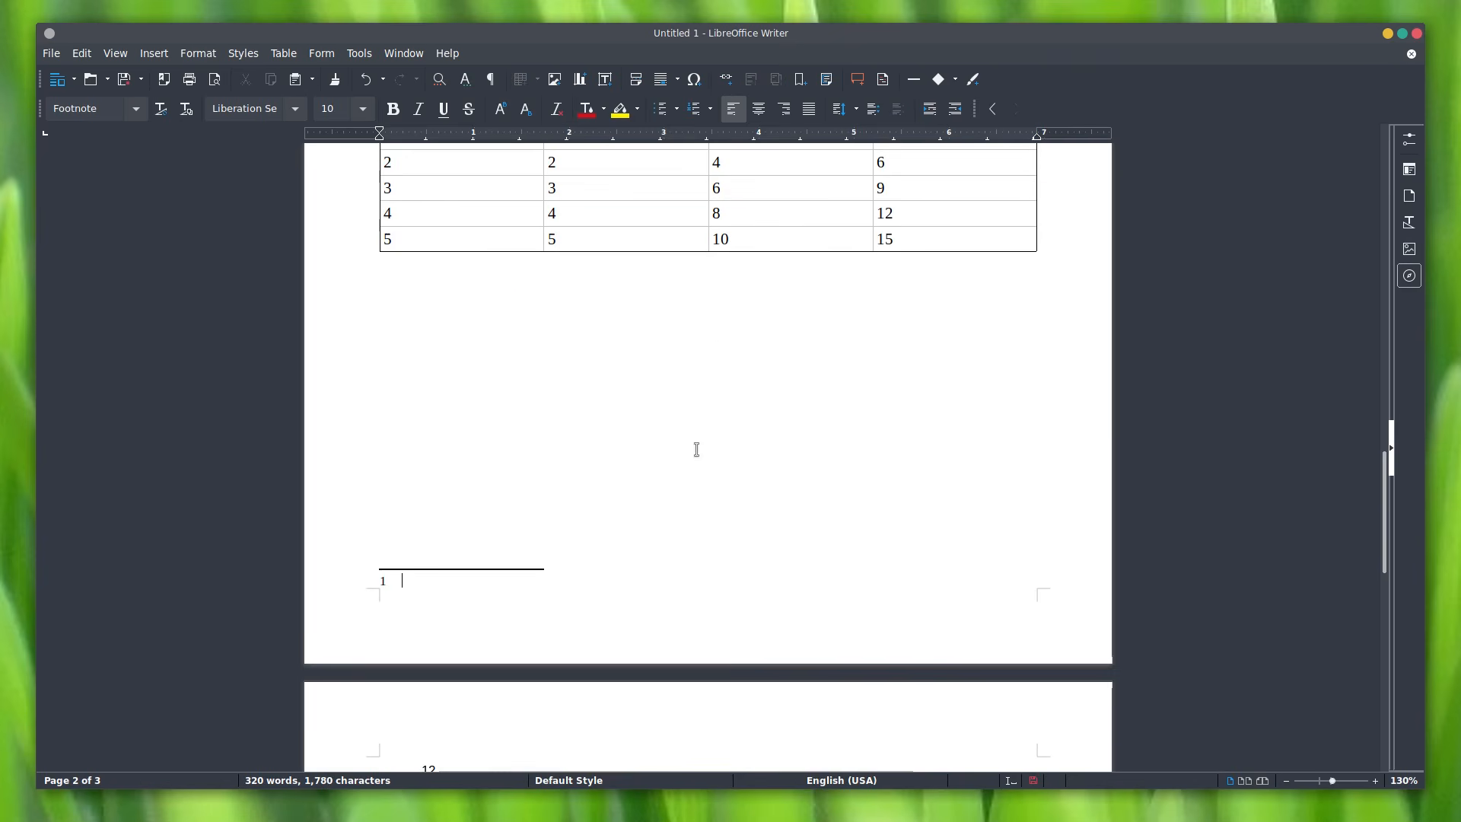
{"action": "left_click_drag", "start_coordinate": [1386, 487], "coordinate": [1386, 372]}
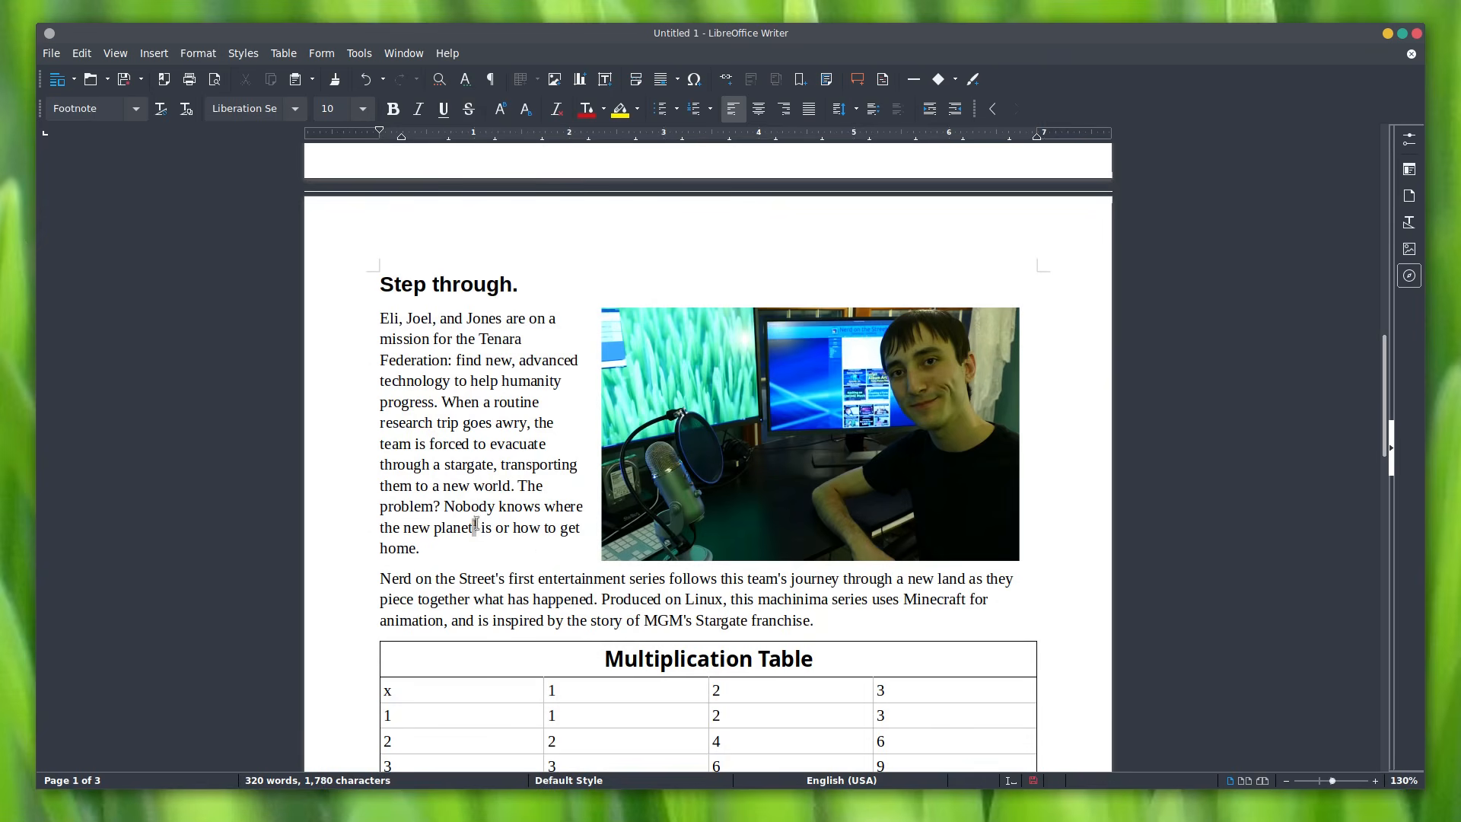
{"action": "left_click_drag", "start_coordinate": [1387, 378], "coordinate": [1201, 512]}
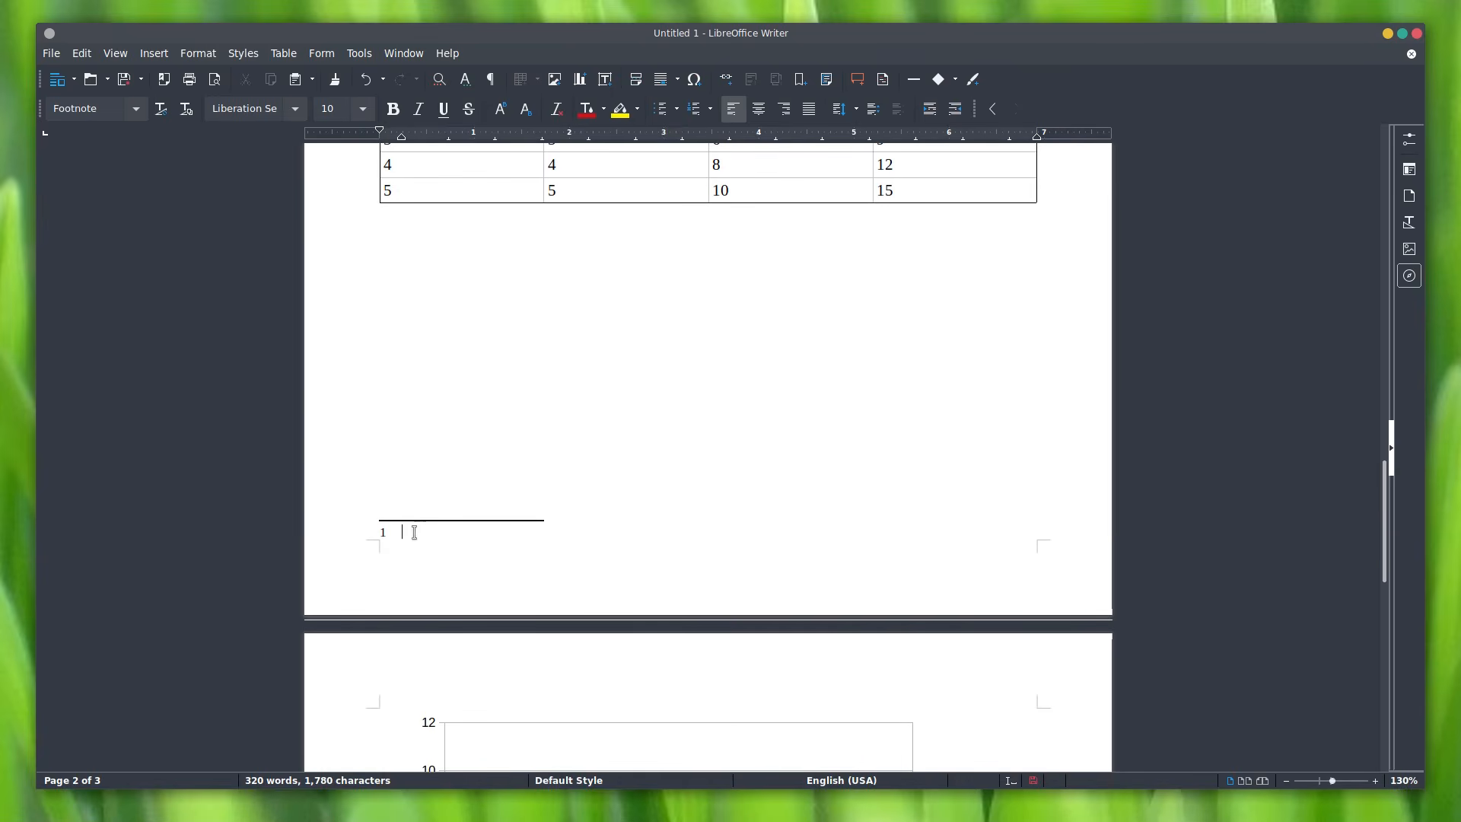
{"action": "scroll", "coordinate": [418, 533], "scroll_direction": "up", "scroll_amount": 8}
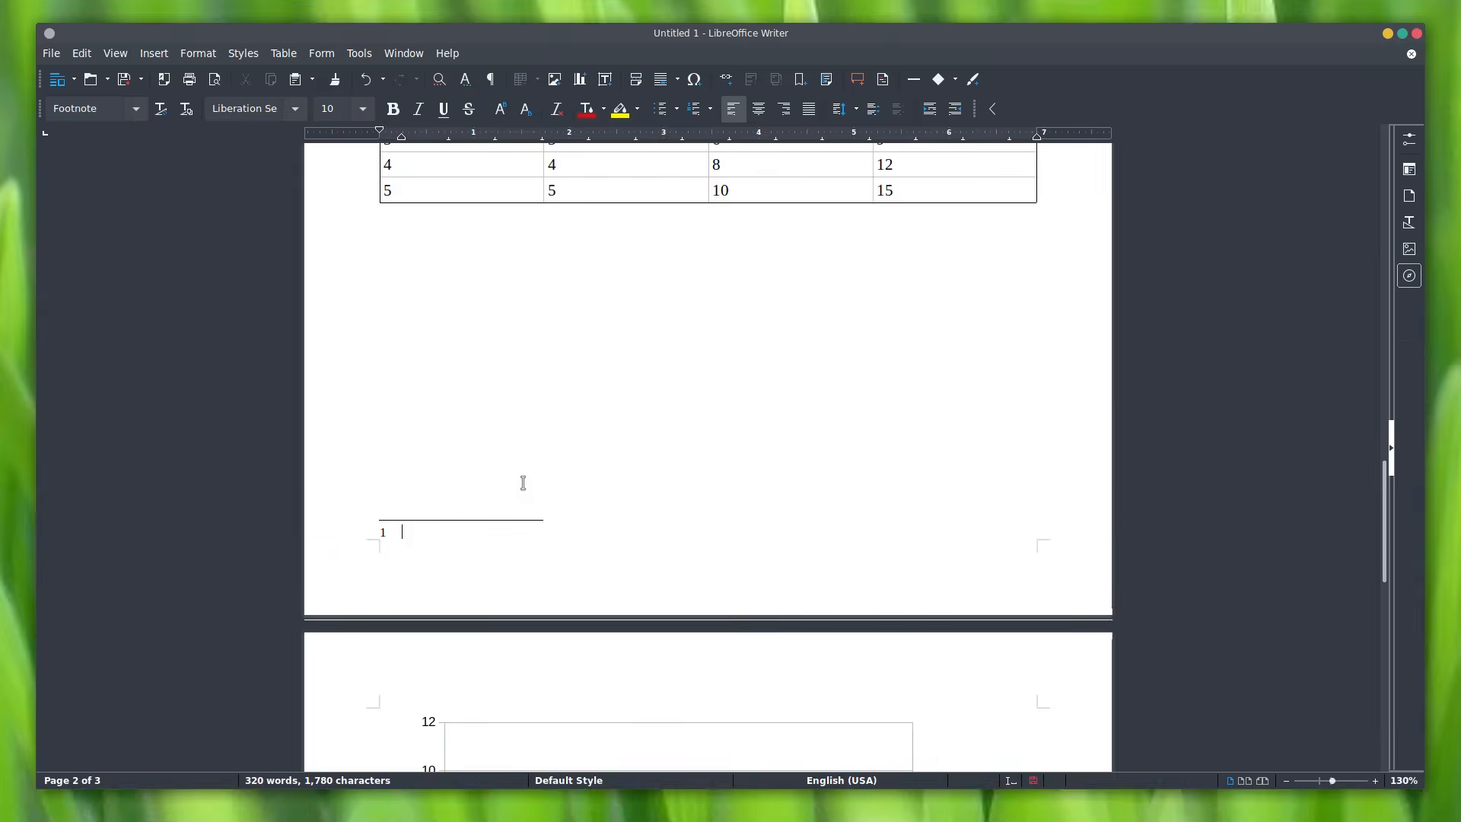
{"action": "type", "text": "Not actually a new planet."}
{"action": "left_click", "coordinate": [494, 331]}
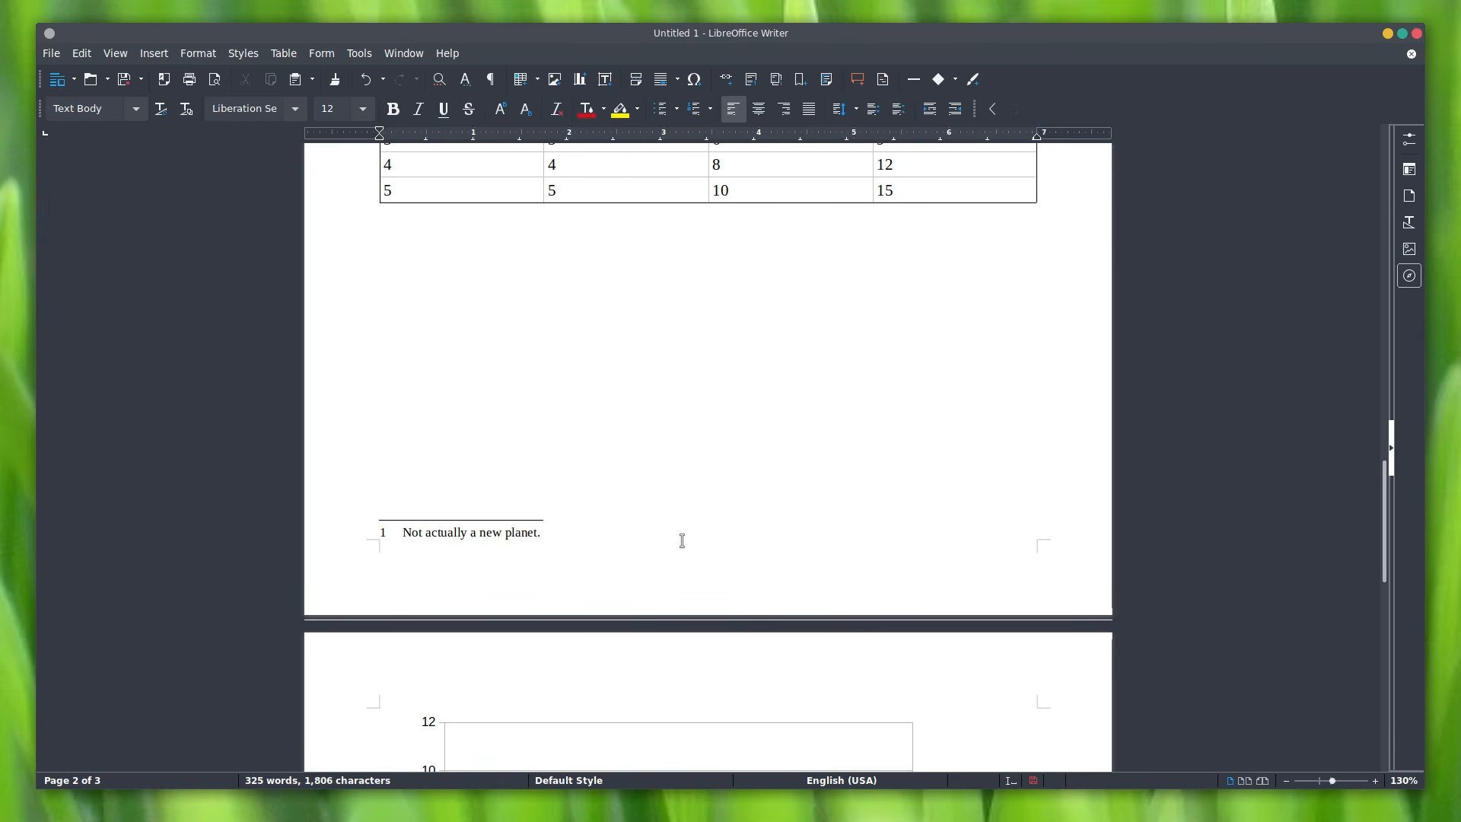
{"action": "left_click_drag", "start_coordinate": [1386, 525], "coordinate": [1427, 172]}
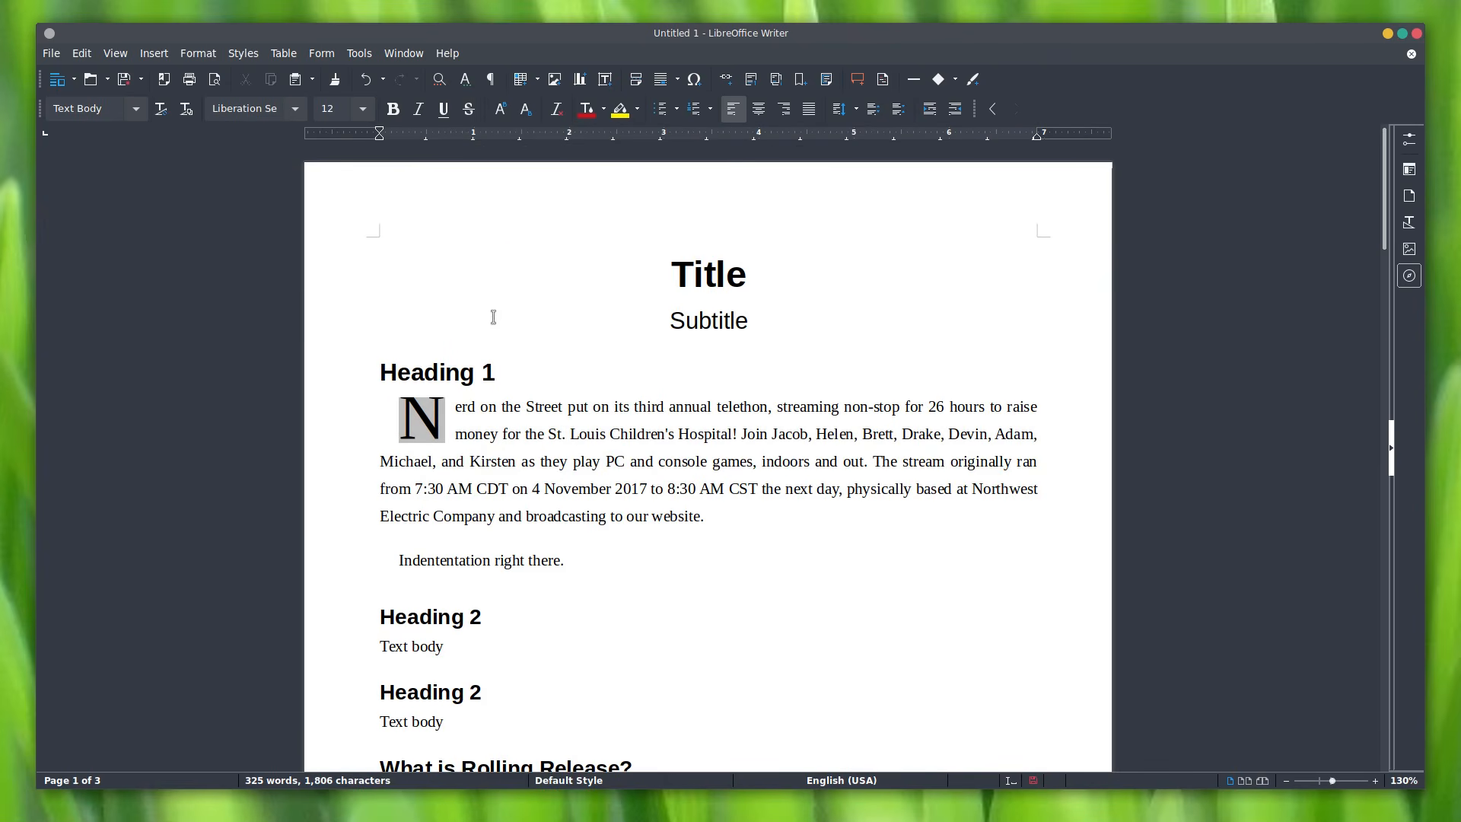
Step: Create a 'LibreOffice Video' folder in Documents and name the file 'Document Name'
{"action": "left_click", "coordinate": [128, 76]}
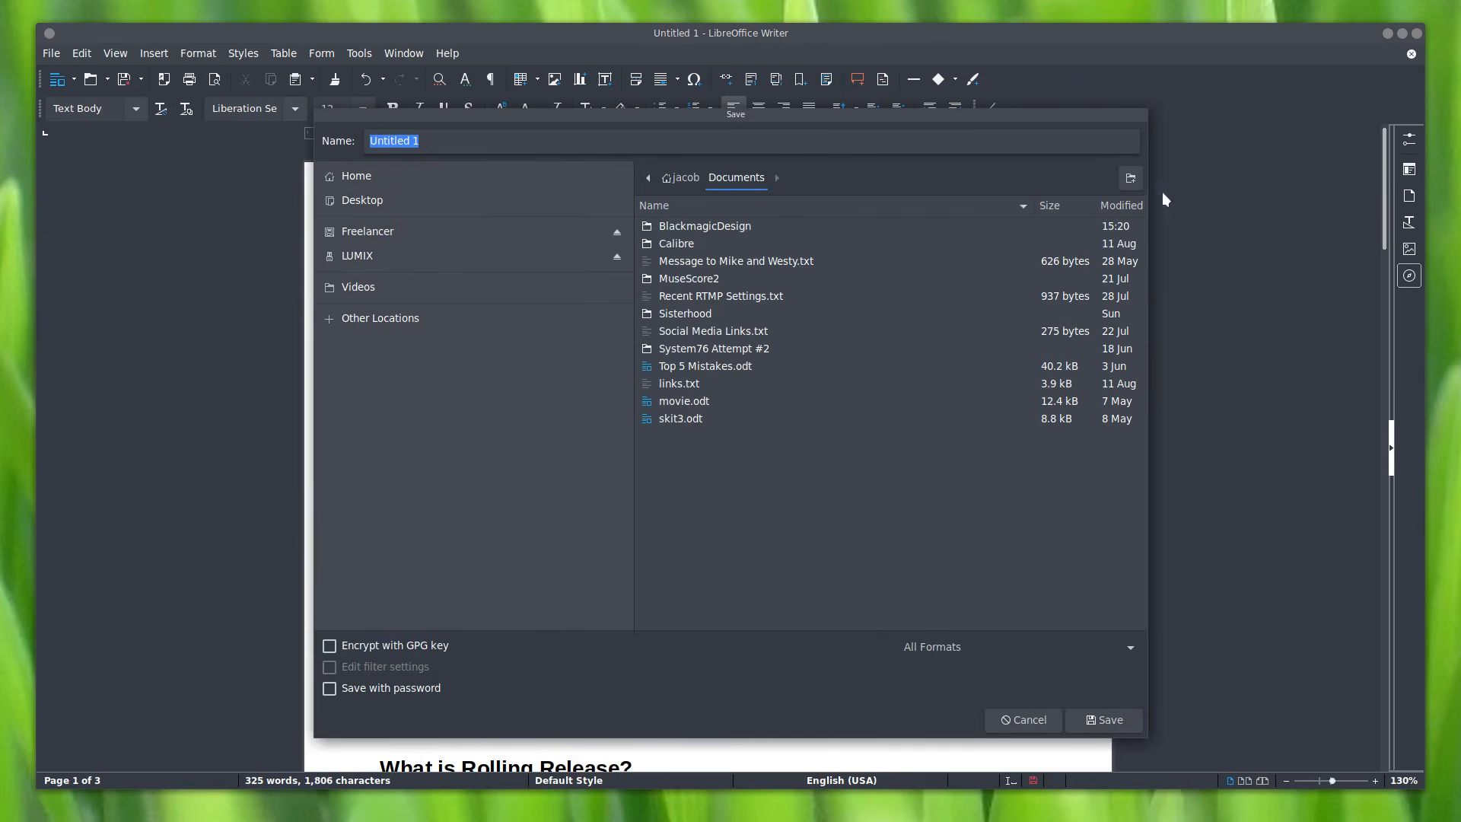
{"action": "left_click", "coordinate": [1125, 176]}
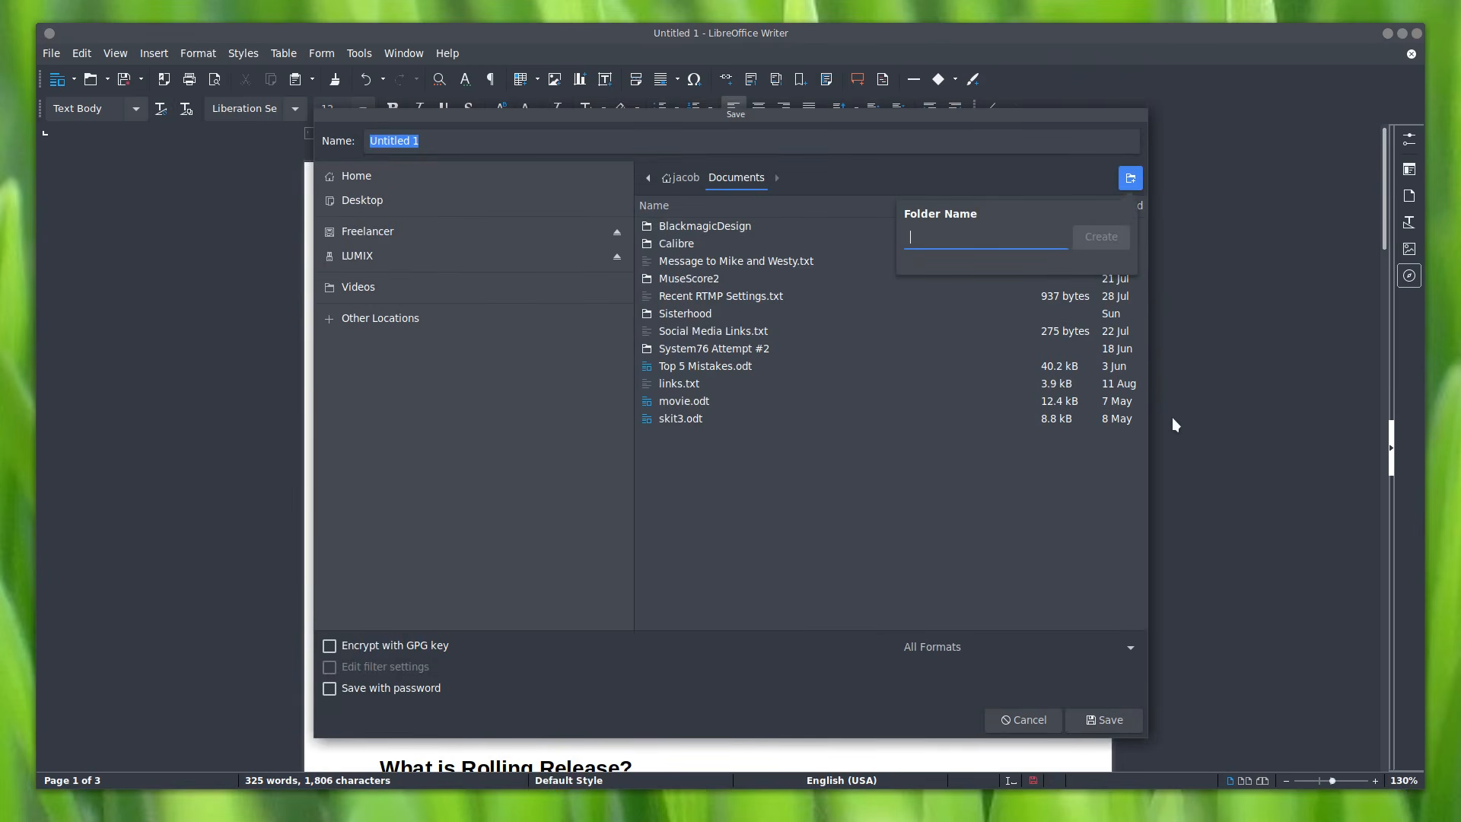
{"action": "type", "text": "LibreOffice Video"}
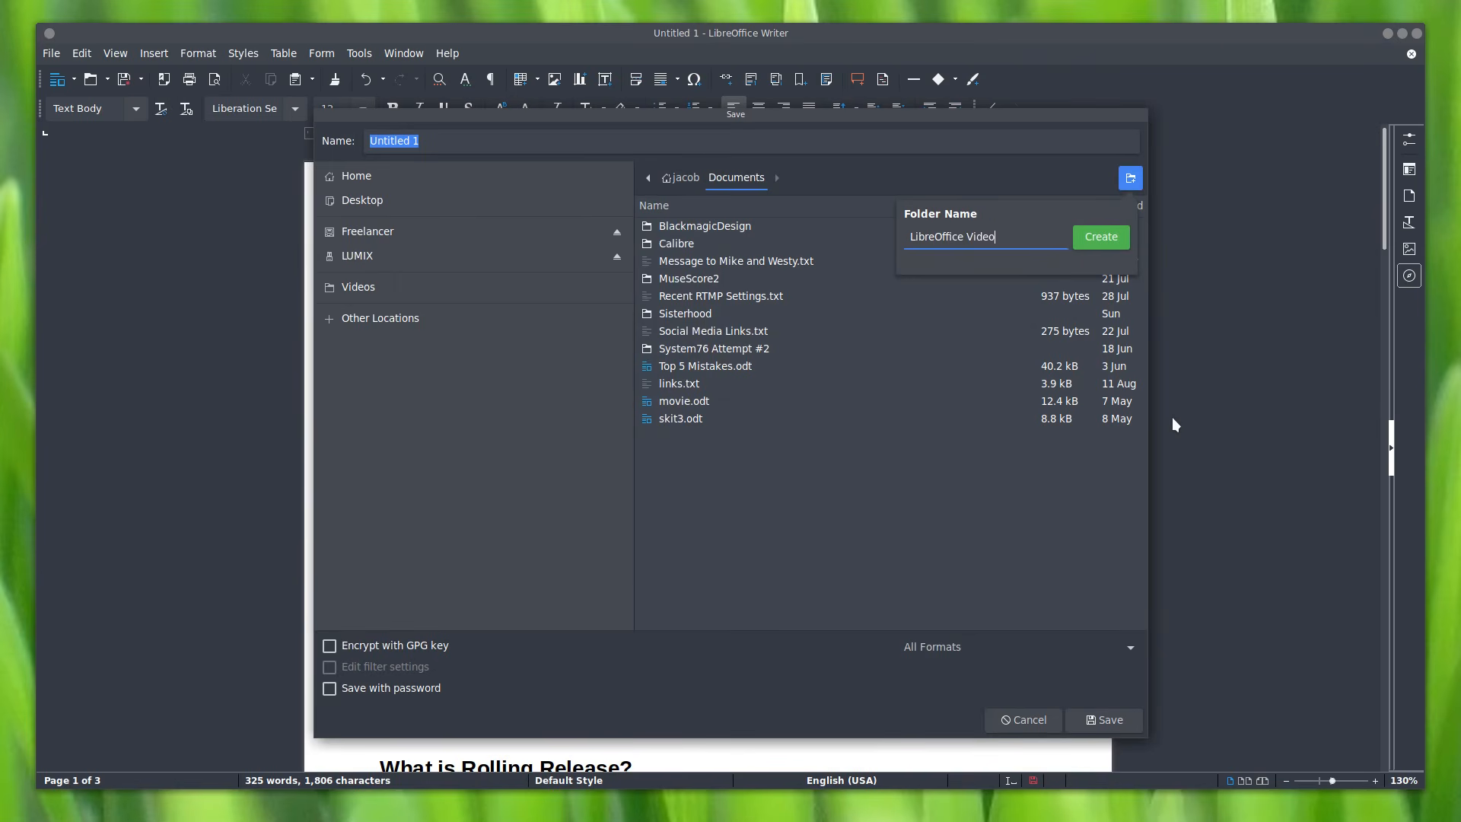
{"action": "key", "text": "Return"}
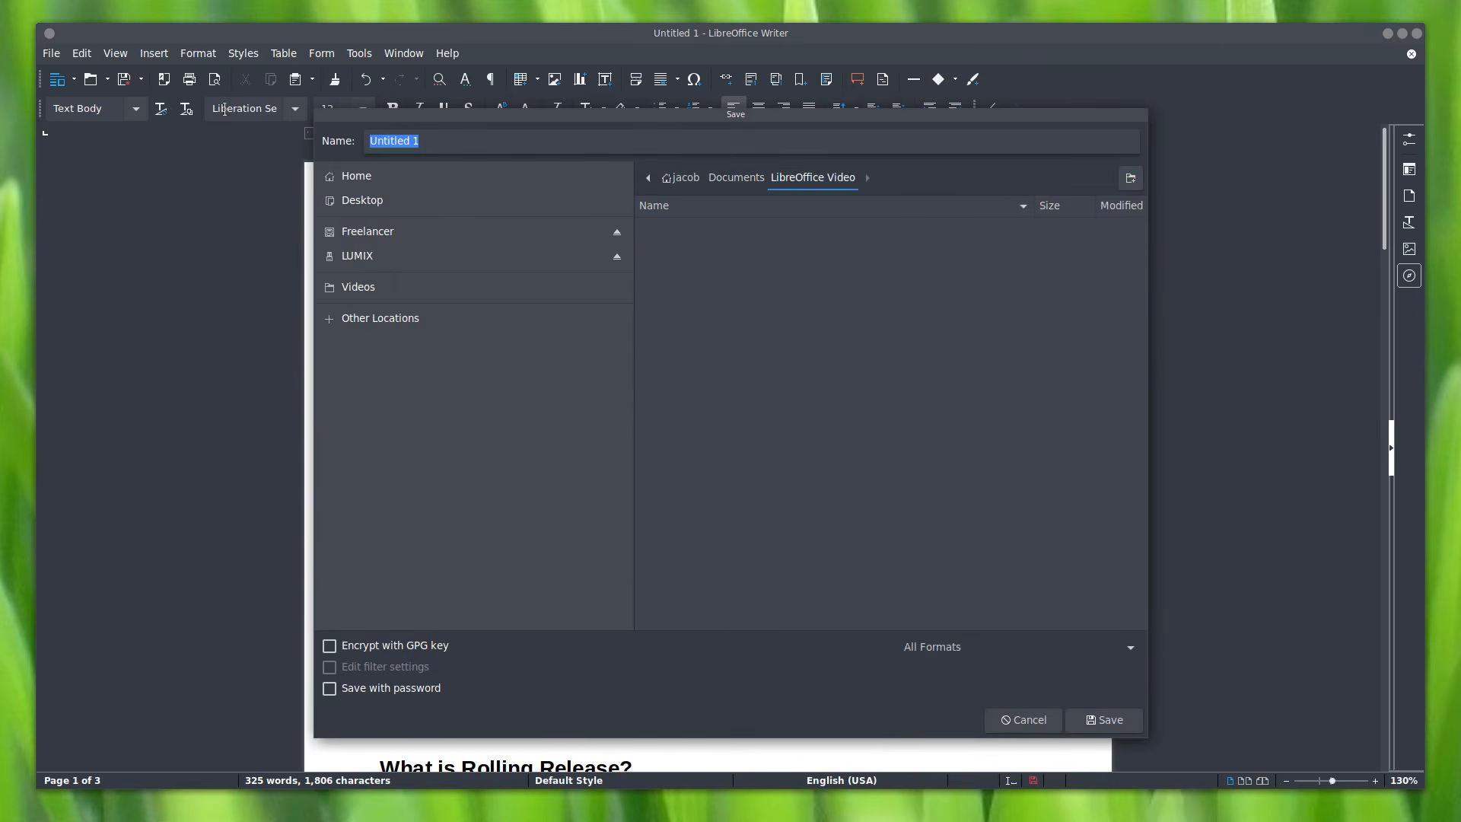
{"action": "type", "text": "Document Name"}
Step: Enable saving with a password, leave GPG encryption off, and choose ODF Text Document (.odt)
{"action": "left_click", "coordinate": [428, 648]}
{"action": "left_click", "coordinate": [429, 648]}
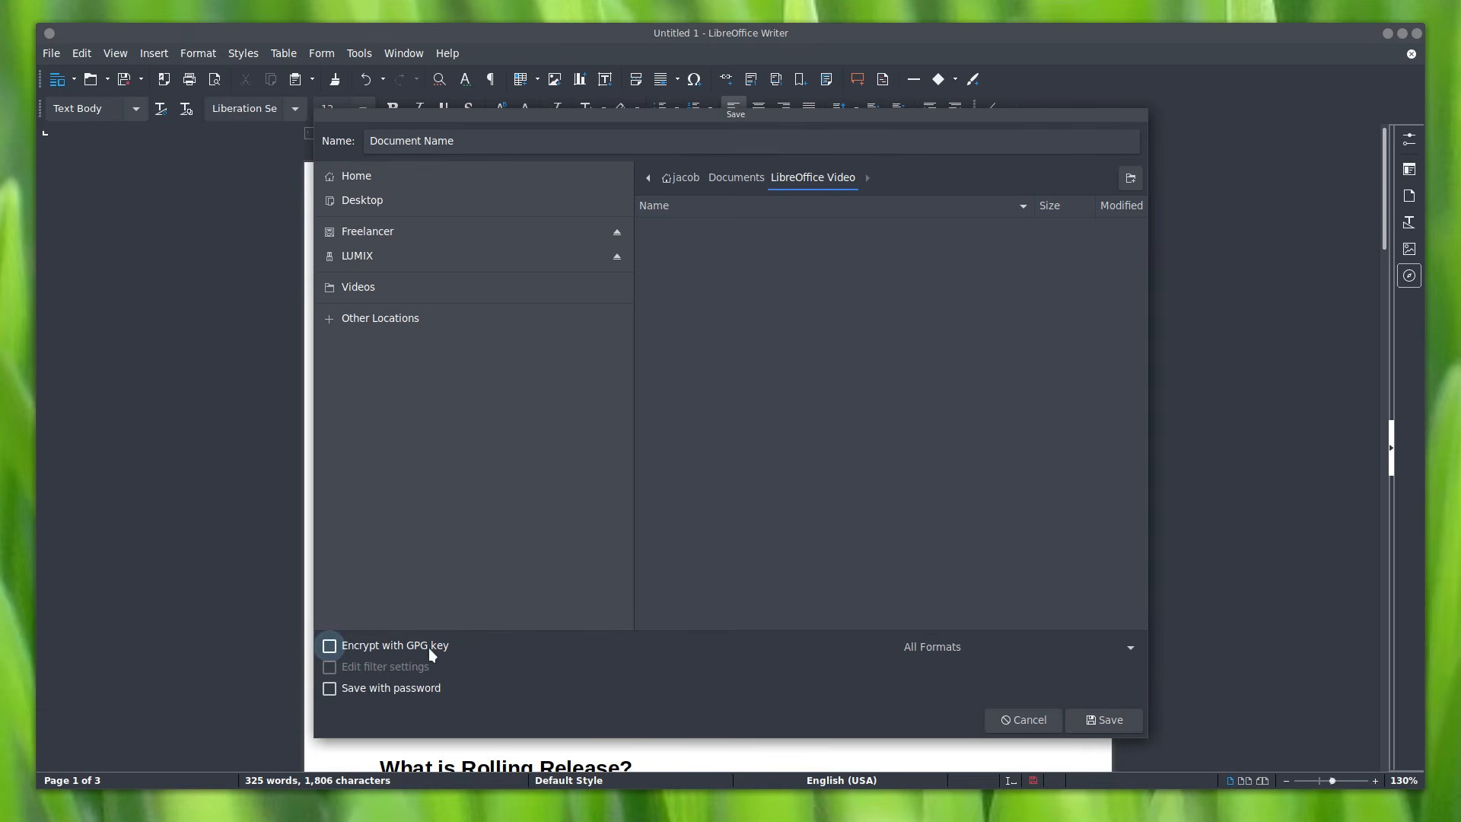
{"action": "left_click", "coordinate": [418, 694]}
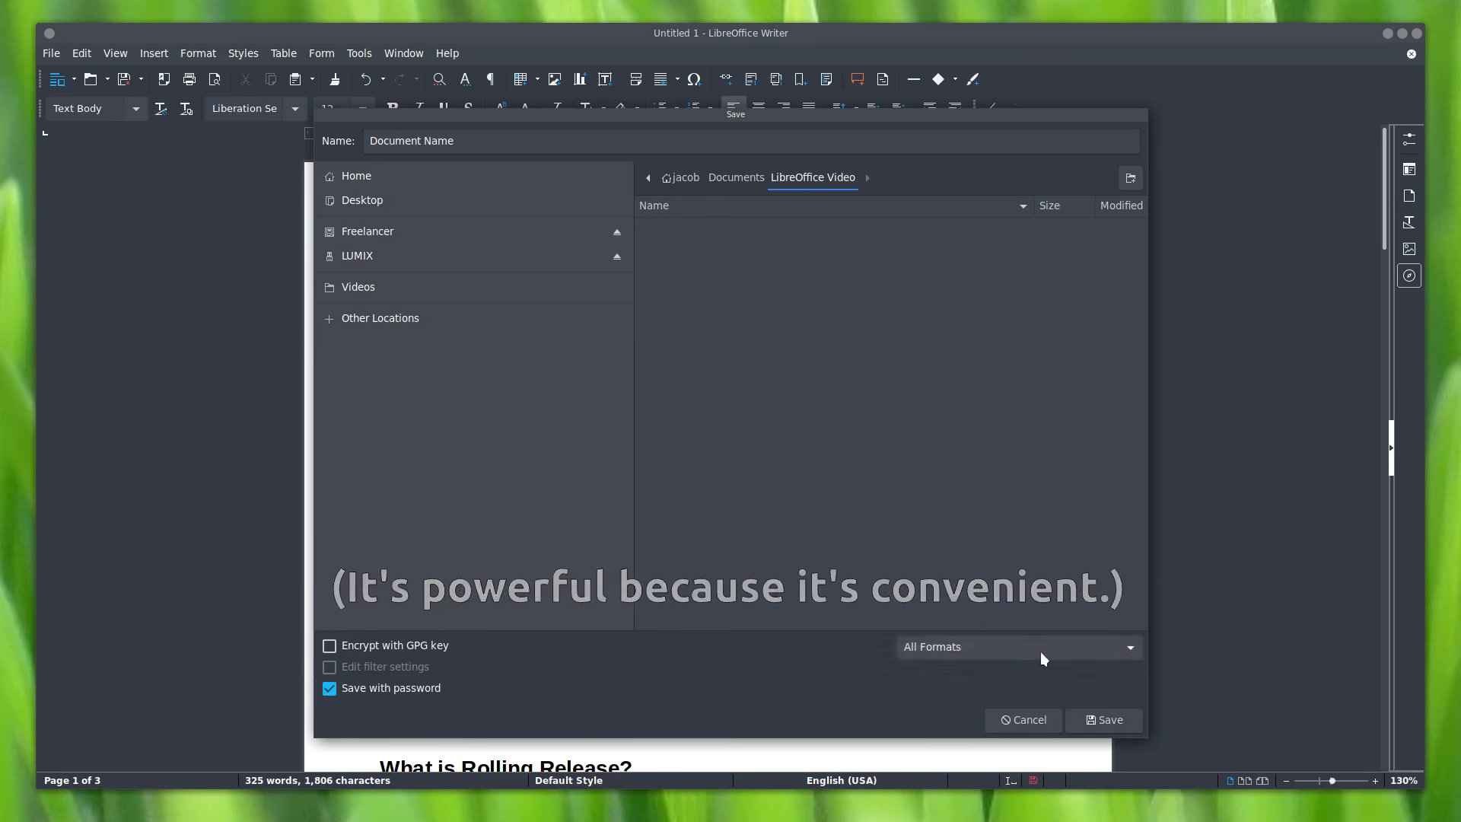
{"action": "left_click", "coordinate": [1119, 645]}
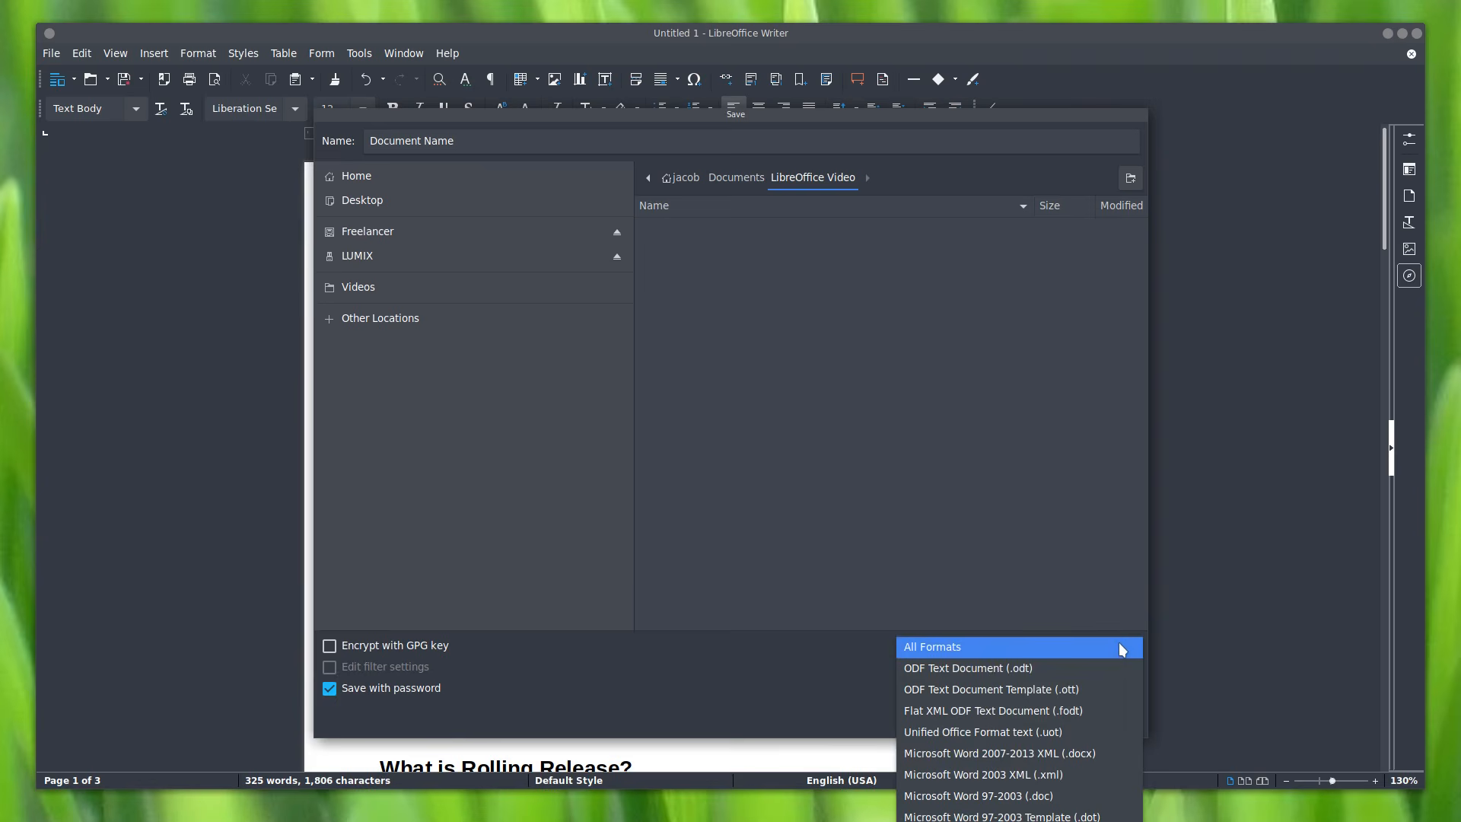
{"action": "left_click", "coordinate": [1103, 667]}
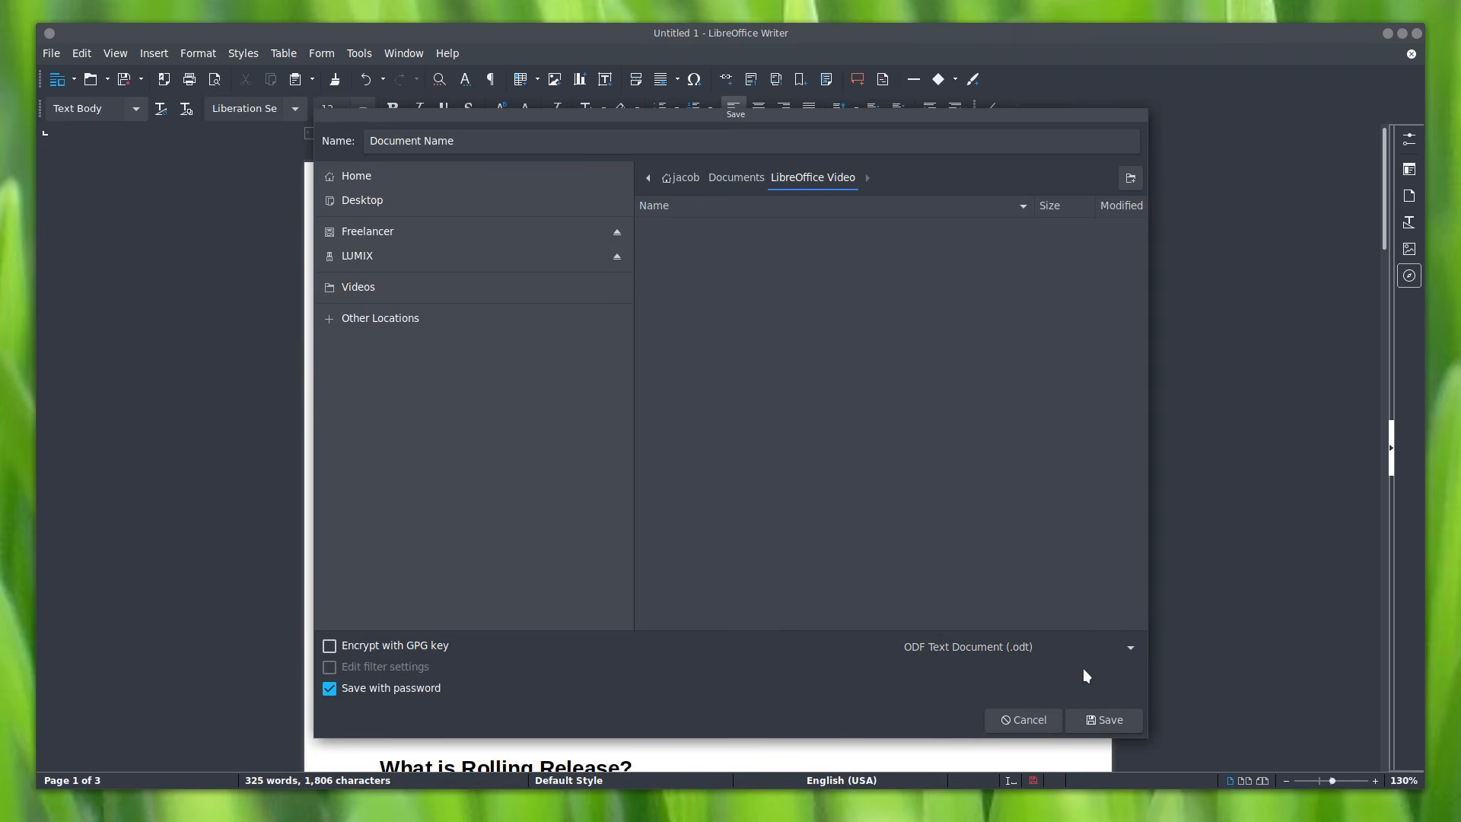
Step: Try the .doc and .docx formats, then save as ODF Text Document (.odt) with a password
{"action": "left_click", "coordinate": [1128, 648]}
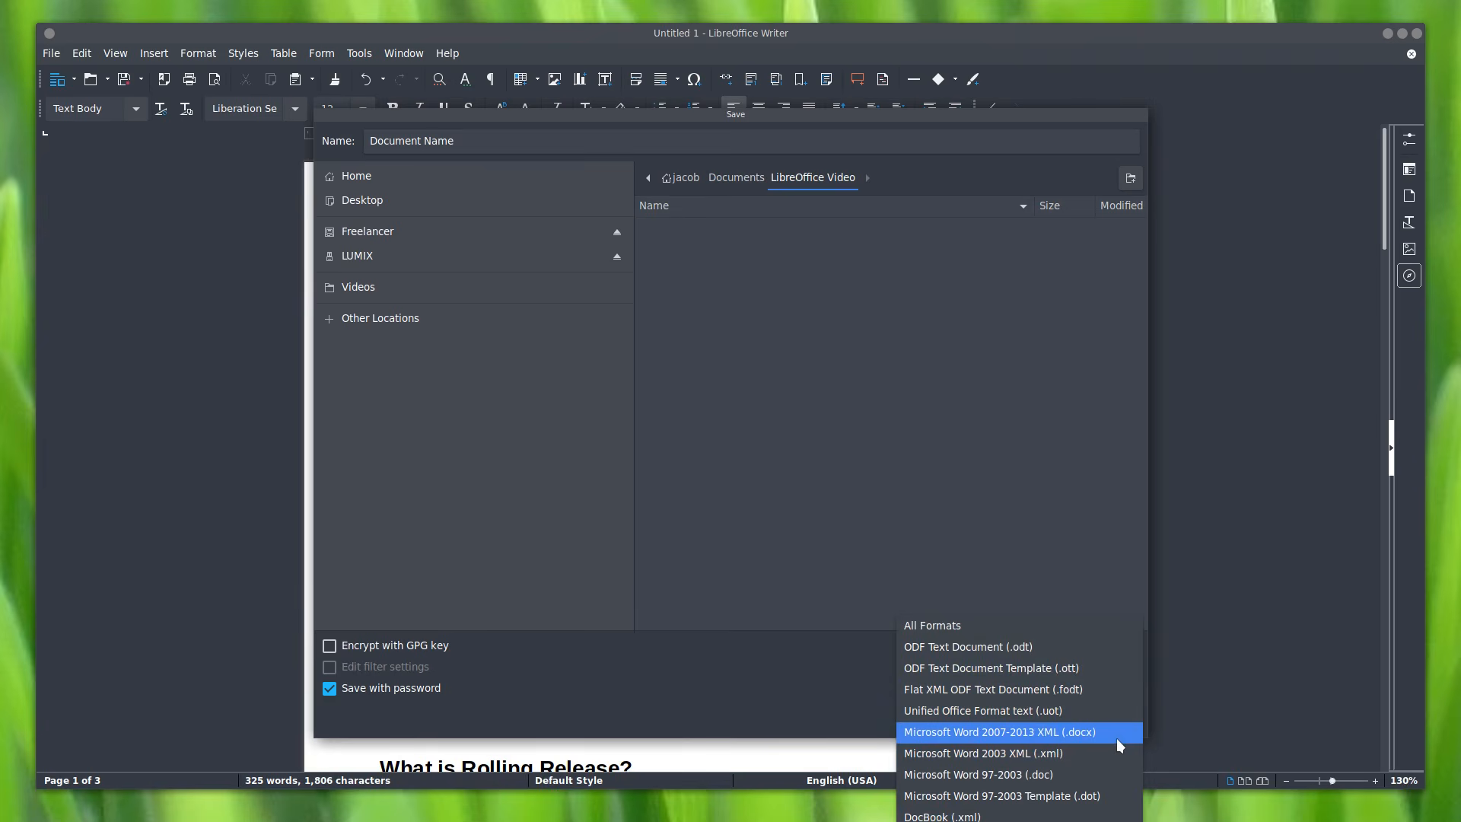
{"action": "left_click", "coordinate": [1096, 772]}
{"action": "left_click", "coordinate": [1075, 649]}
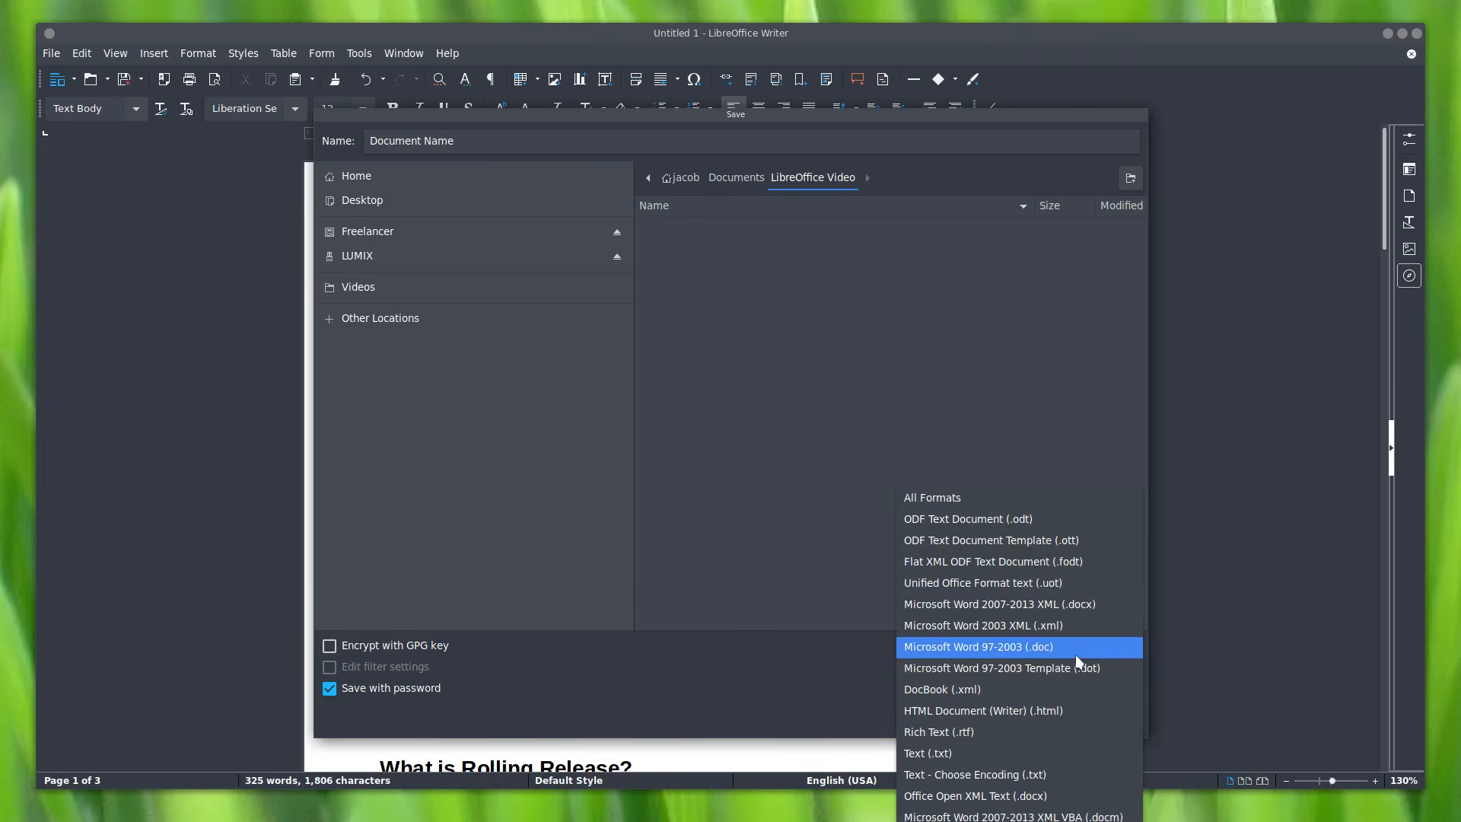
{"action": "left_click", "coordinate": [1097, 604]}
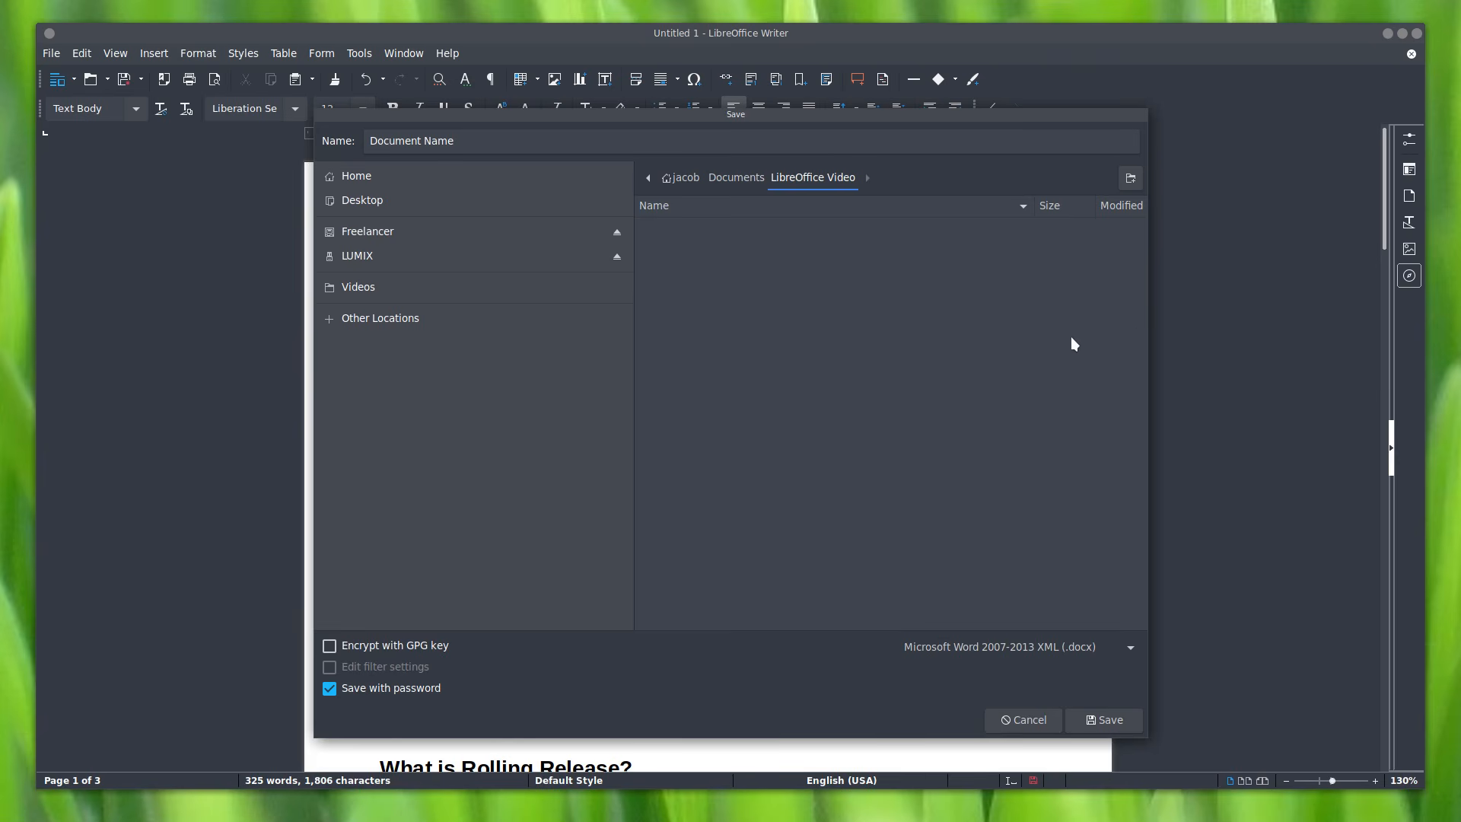
{"action": "left_click", "coordinate": [1129, 650]}
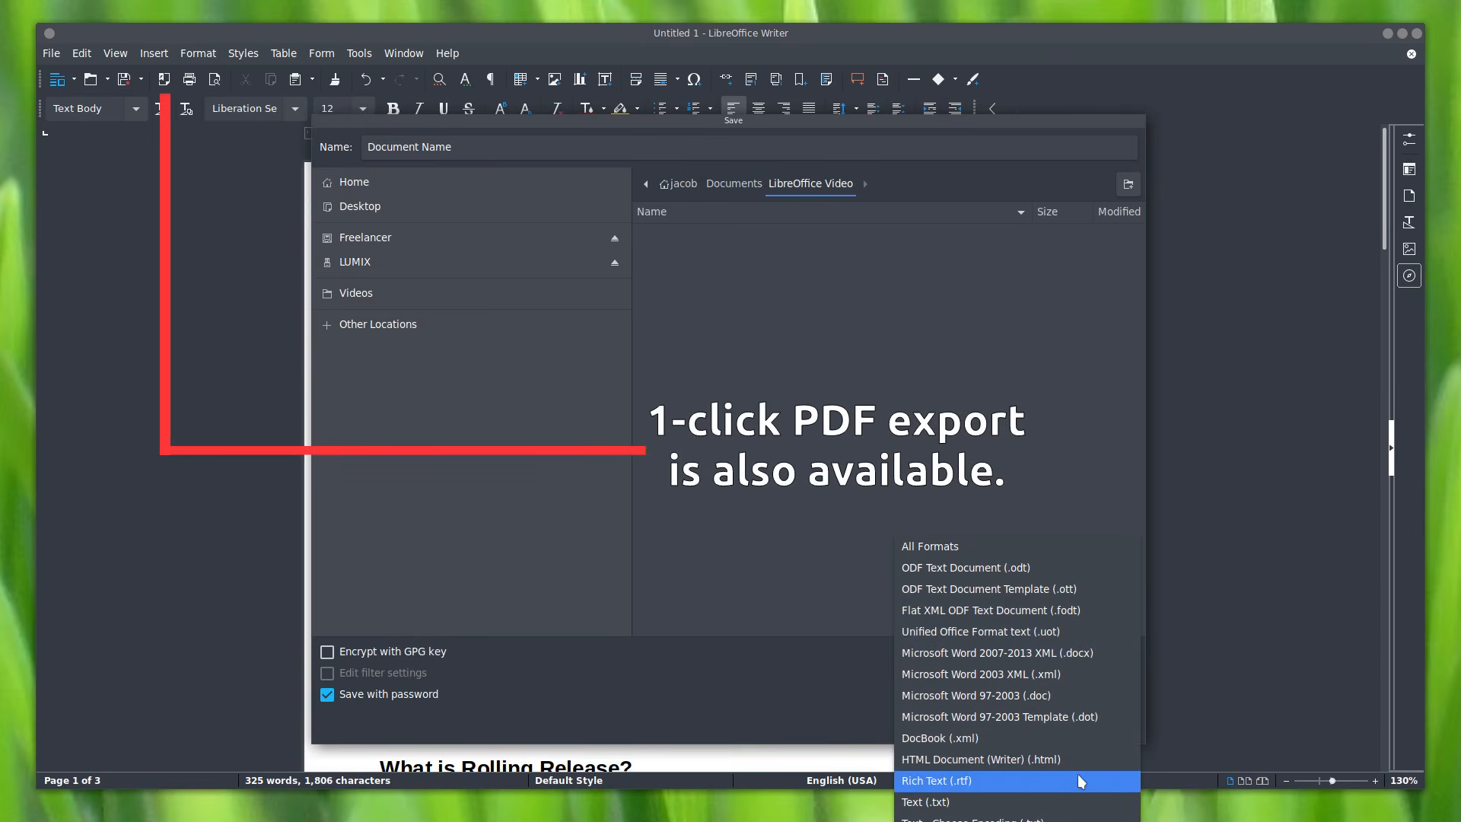
{"action": "left_click", "coordinate": [1074, 566]}
{"action": "left_click", "coordinate": [1100, 726]}
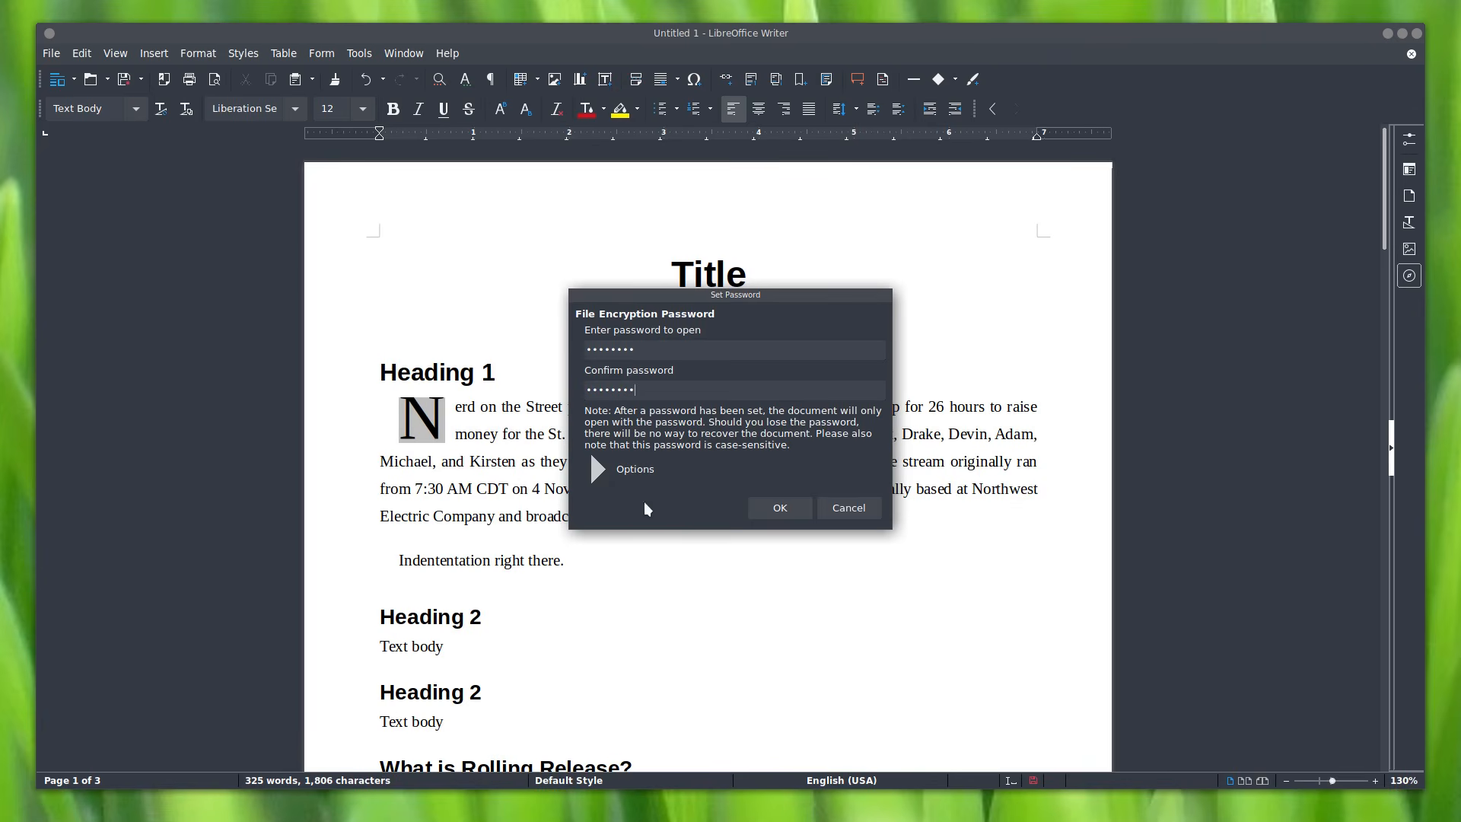
Step: Confirm the encryption password to finish saving Document Name.odt, then close the Writer window
{"action": "left_click", "coordinate": [615, 469]}
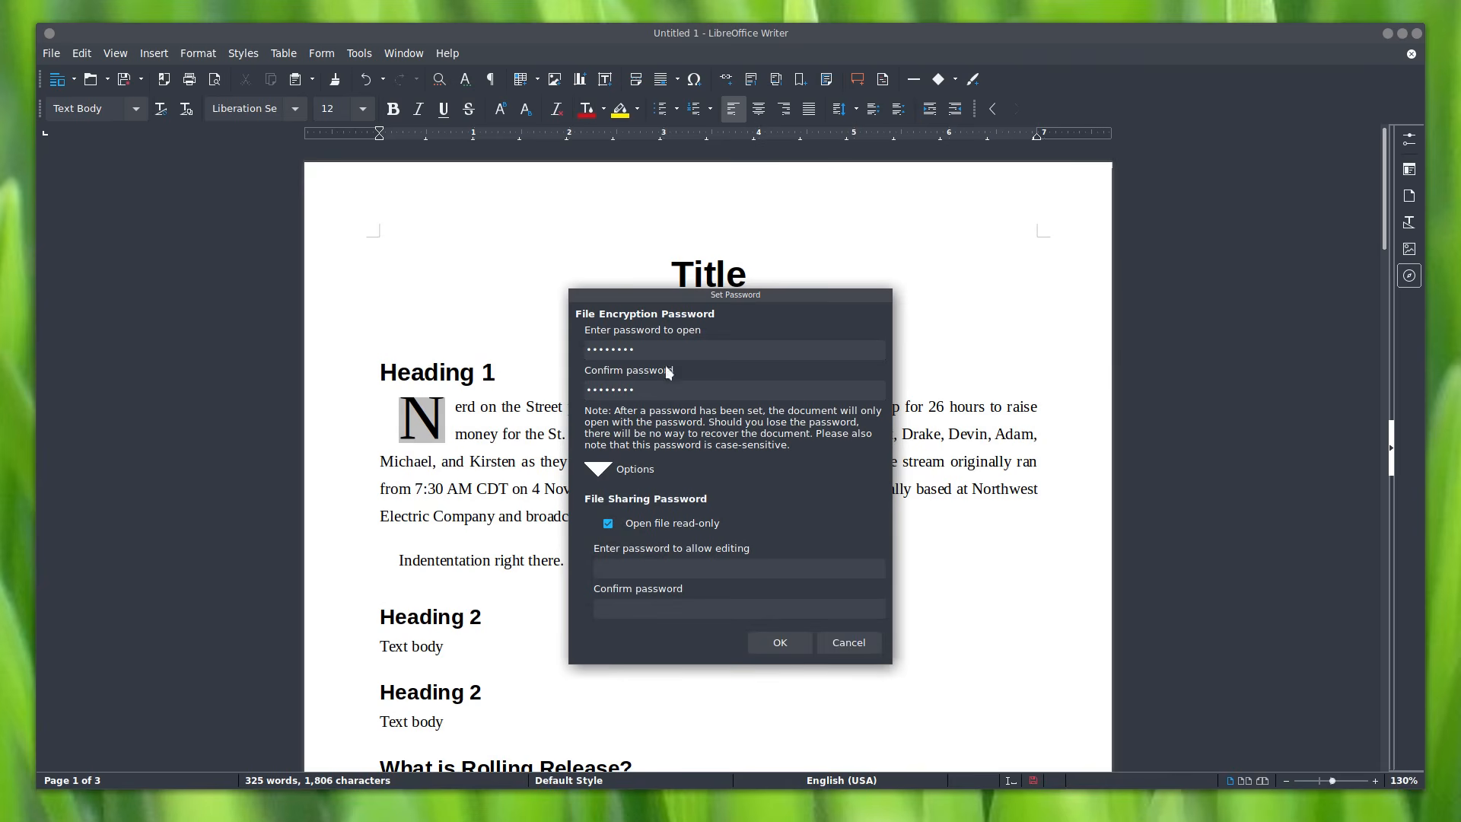
{"action": "left_click_drag", "start_coordinate": [634, 347], "coordinate": [561, 344]}
{"action": "left_click_drag", "start_coordinate": [649, 390], "coordinate": [568, 386]}
{"action": "left_click", "coordinate": [754, 563]}
{"action": "left_click", "coordinate": [627, 466]}
{"action": "left_click", "coordinate": [779, 510]}
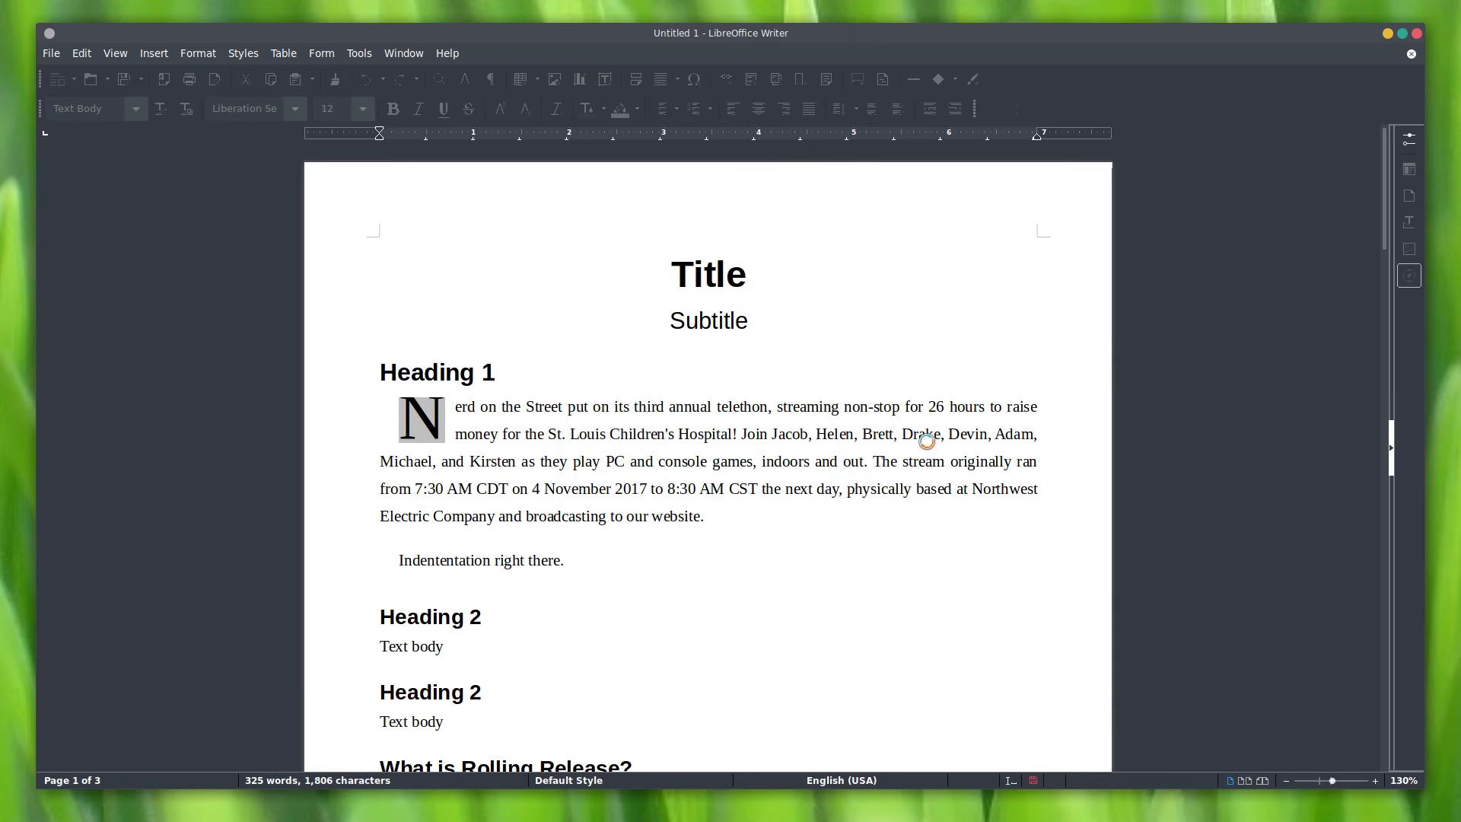
{"action": "left_click", "coordinate": [1417, 33]}
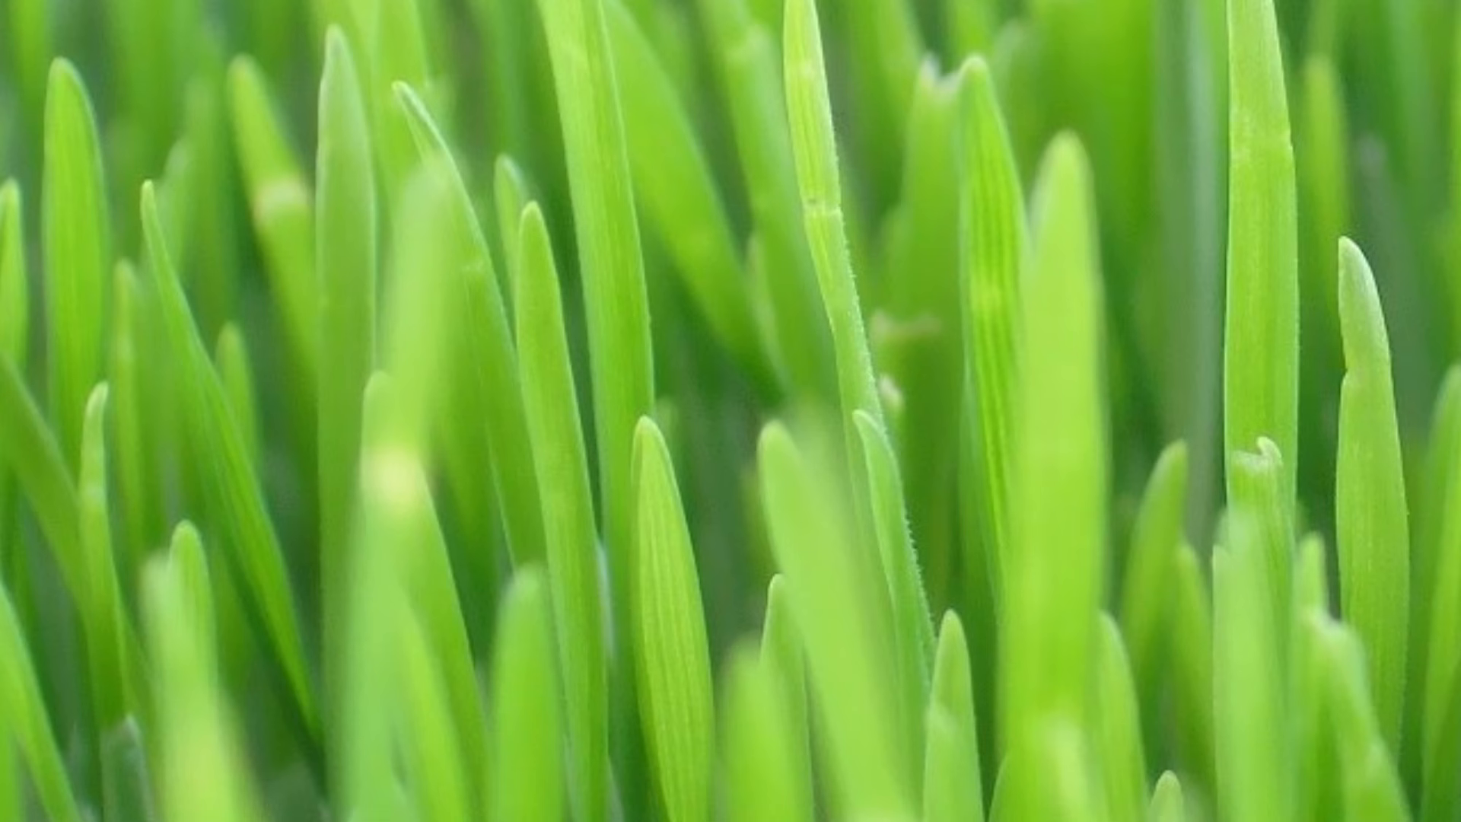
Step: Open Dolphin and launch Document Name.odt from Documents > LibreOffice Video
{"action": "key", "text": "super+e"}
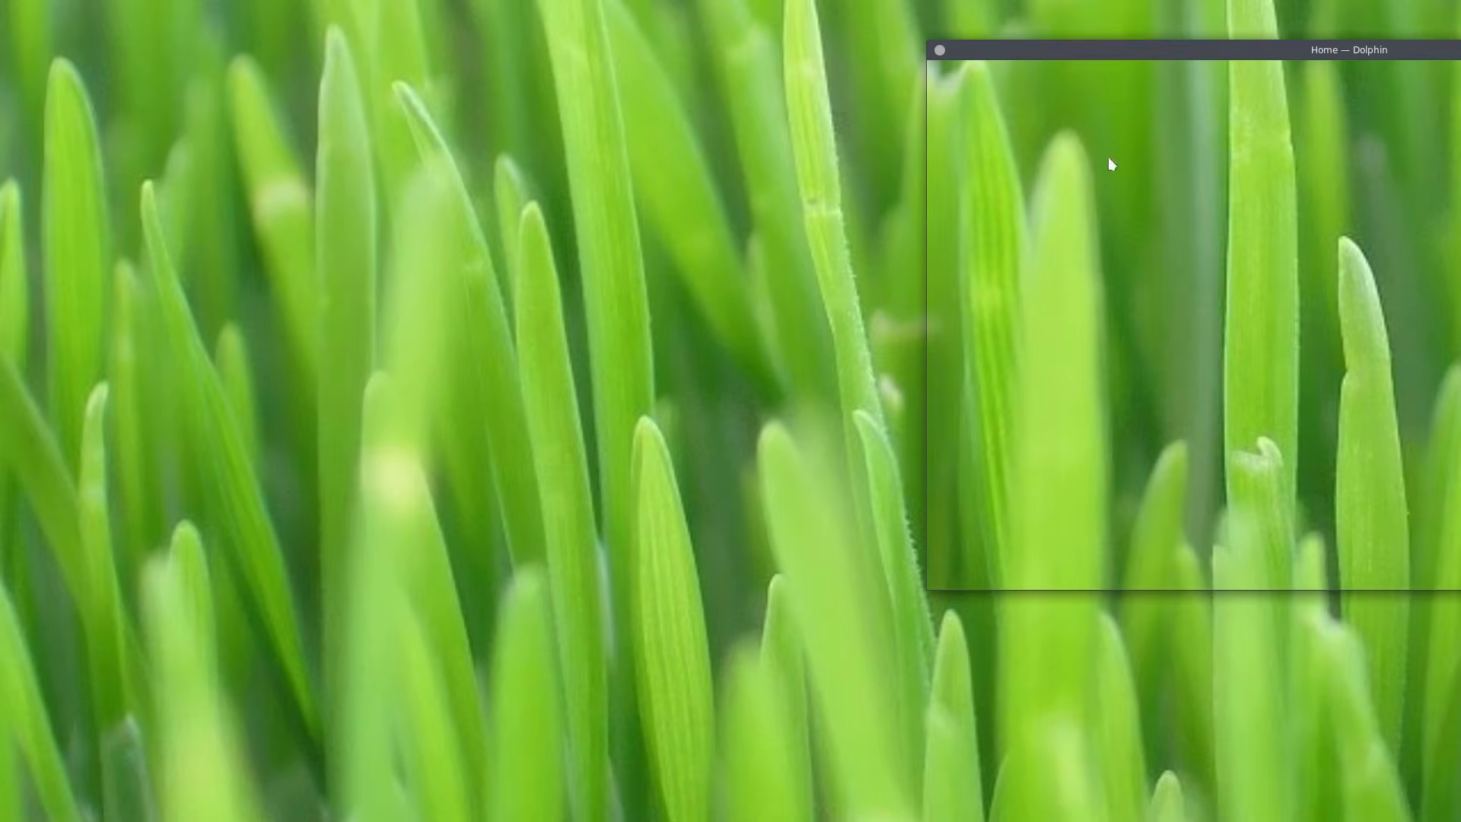
{"action": "left_click_drag", "start_coordinate": [1266, 53], "coordinate": [506, 81]}
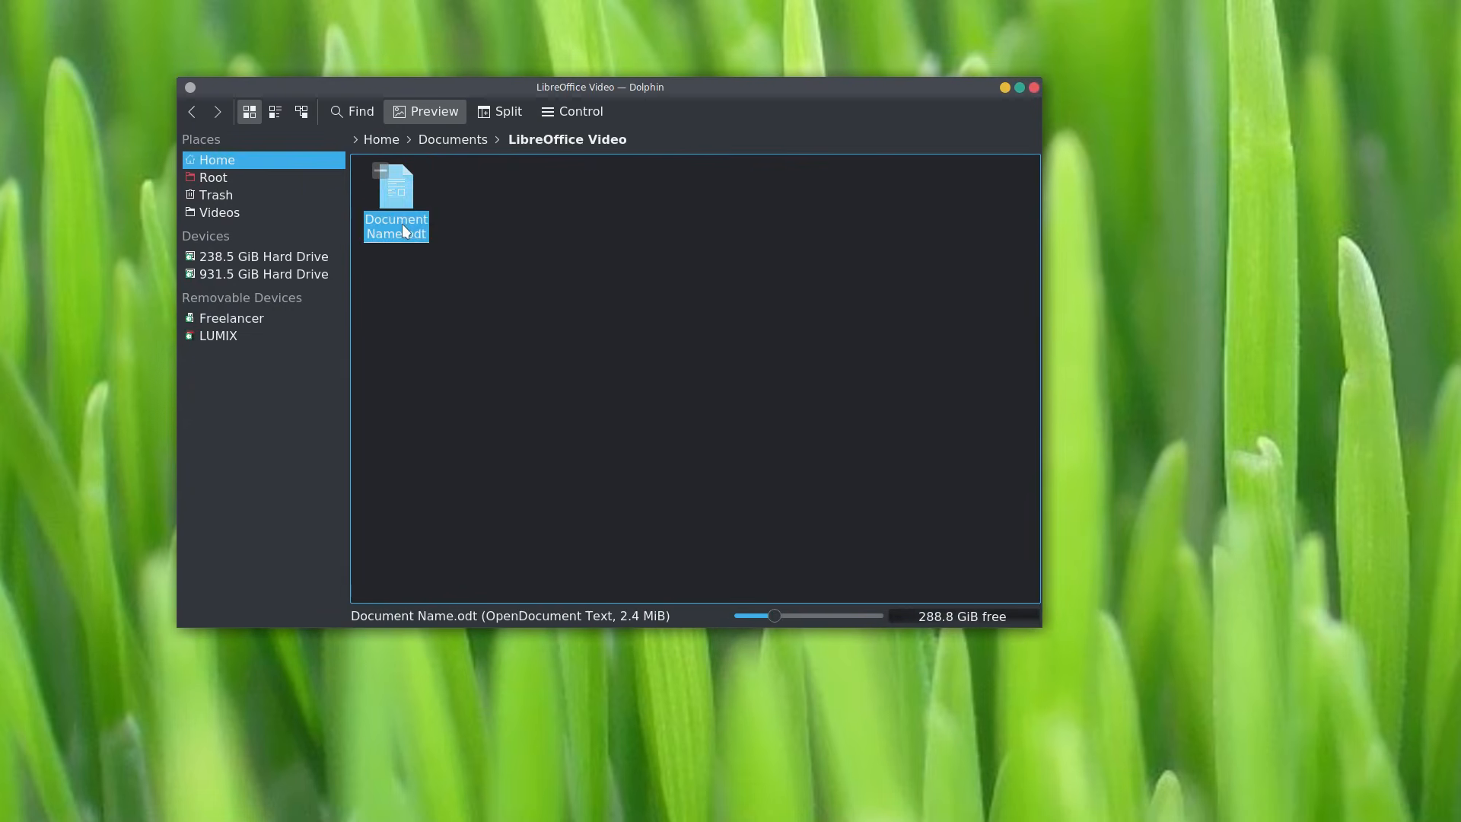
{"action": "left_click", "coordinate": [403, 226]}
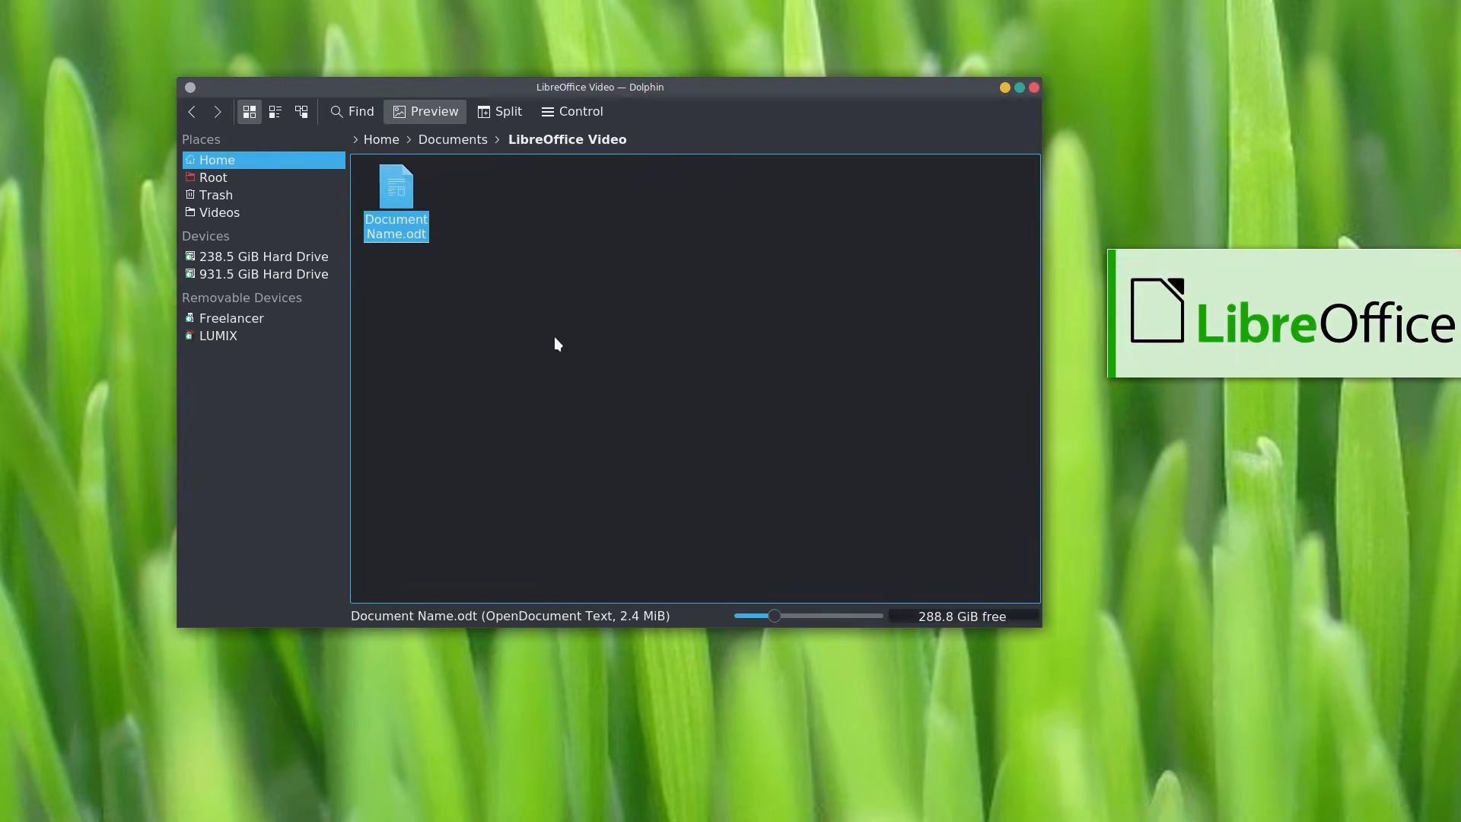
Step: Unlock Document Name.odt, retrying with the correct password after one rejected attempt
{"action": "left_click_drag", "start_coordinate": [196, 74], "coordinate": [732, 186]}
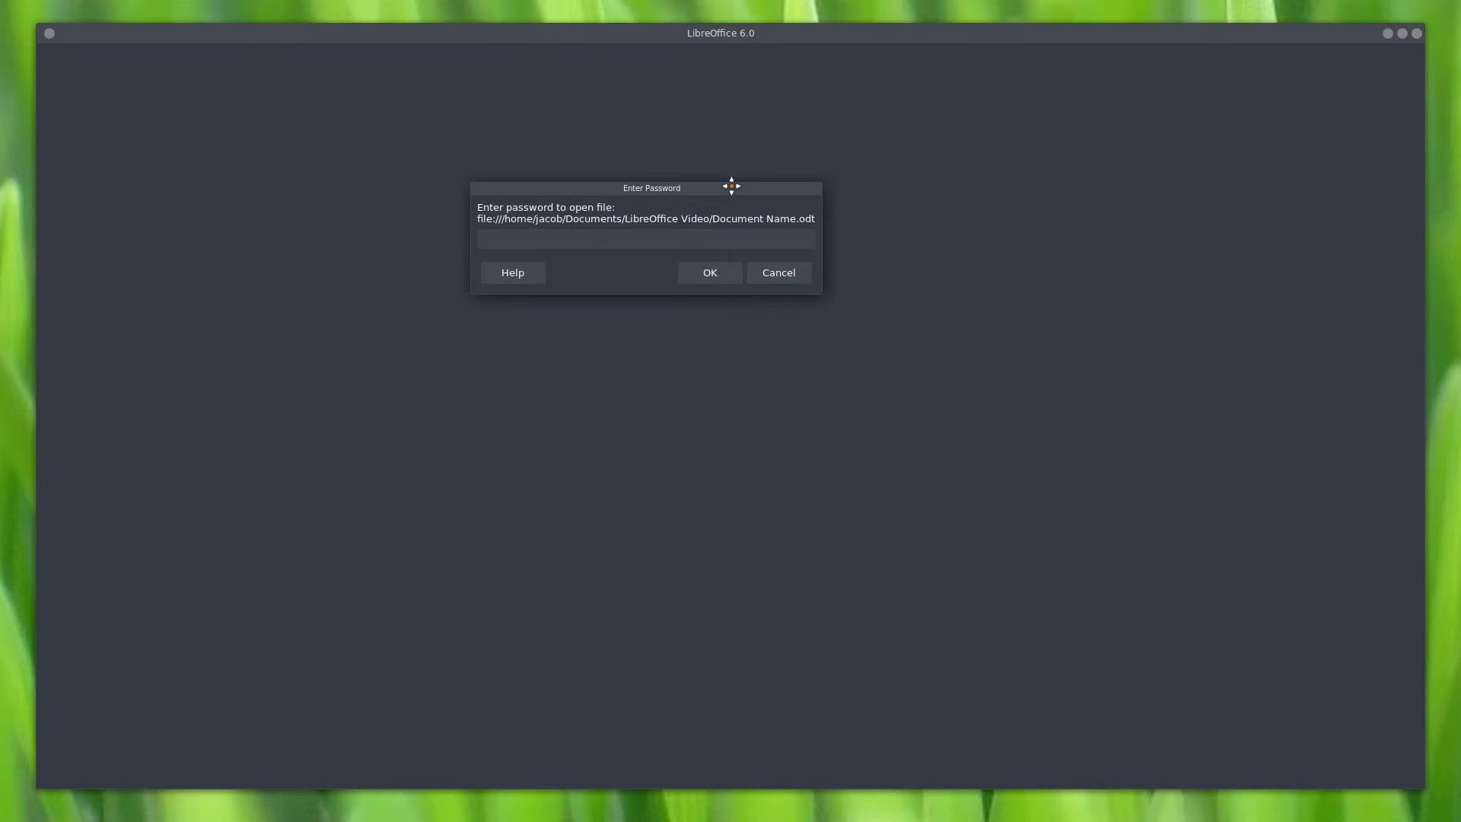
{"action": "left_click", "coordinate": [712, 276]}
{"action": "left_click", "coordinate": [836, 440]}
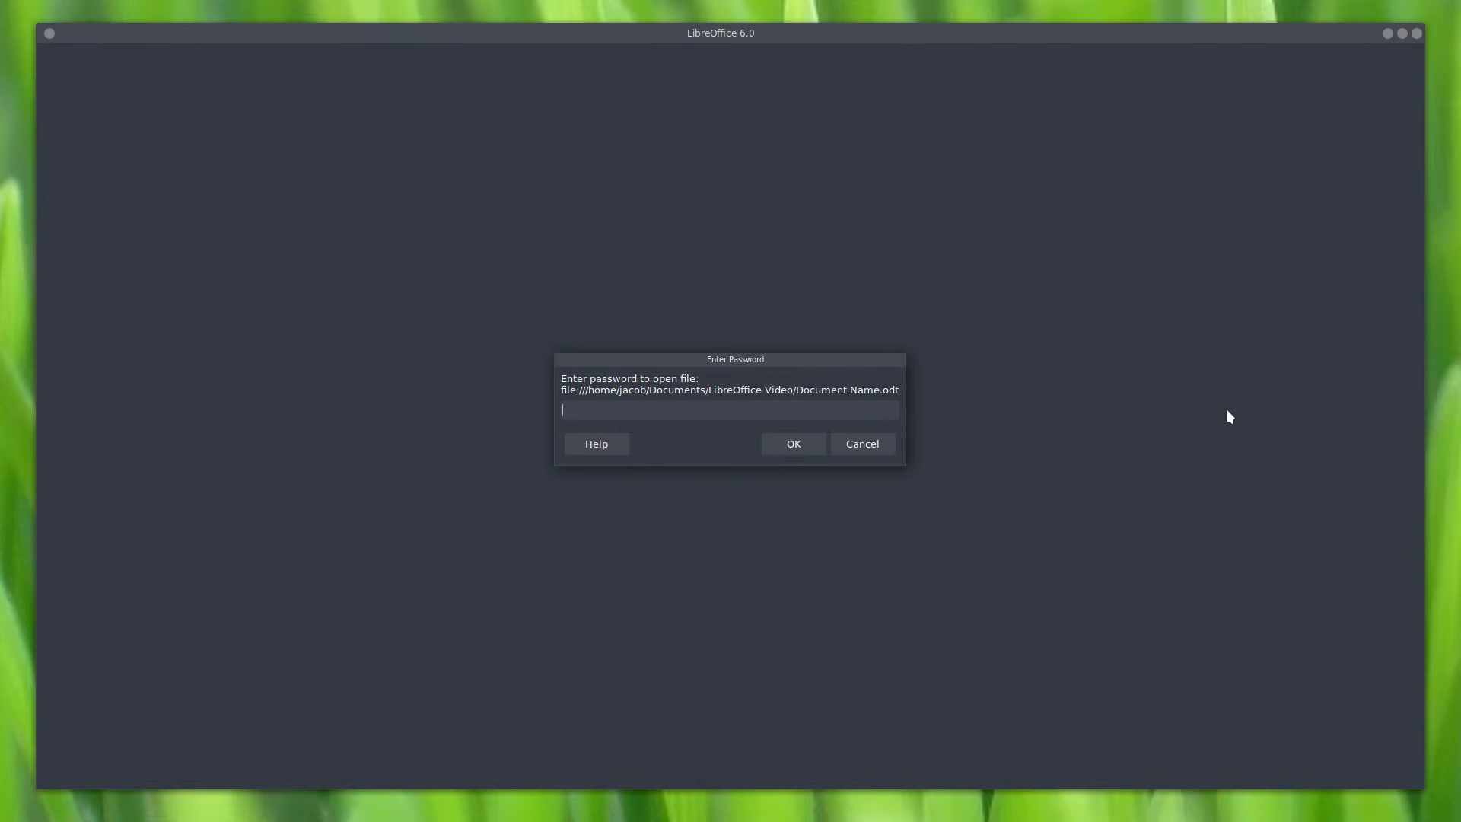
{"action": "key", "text": "Return"}
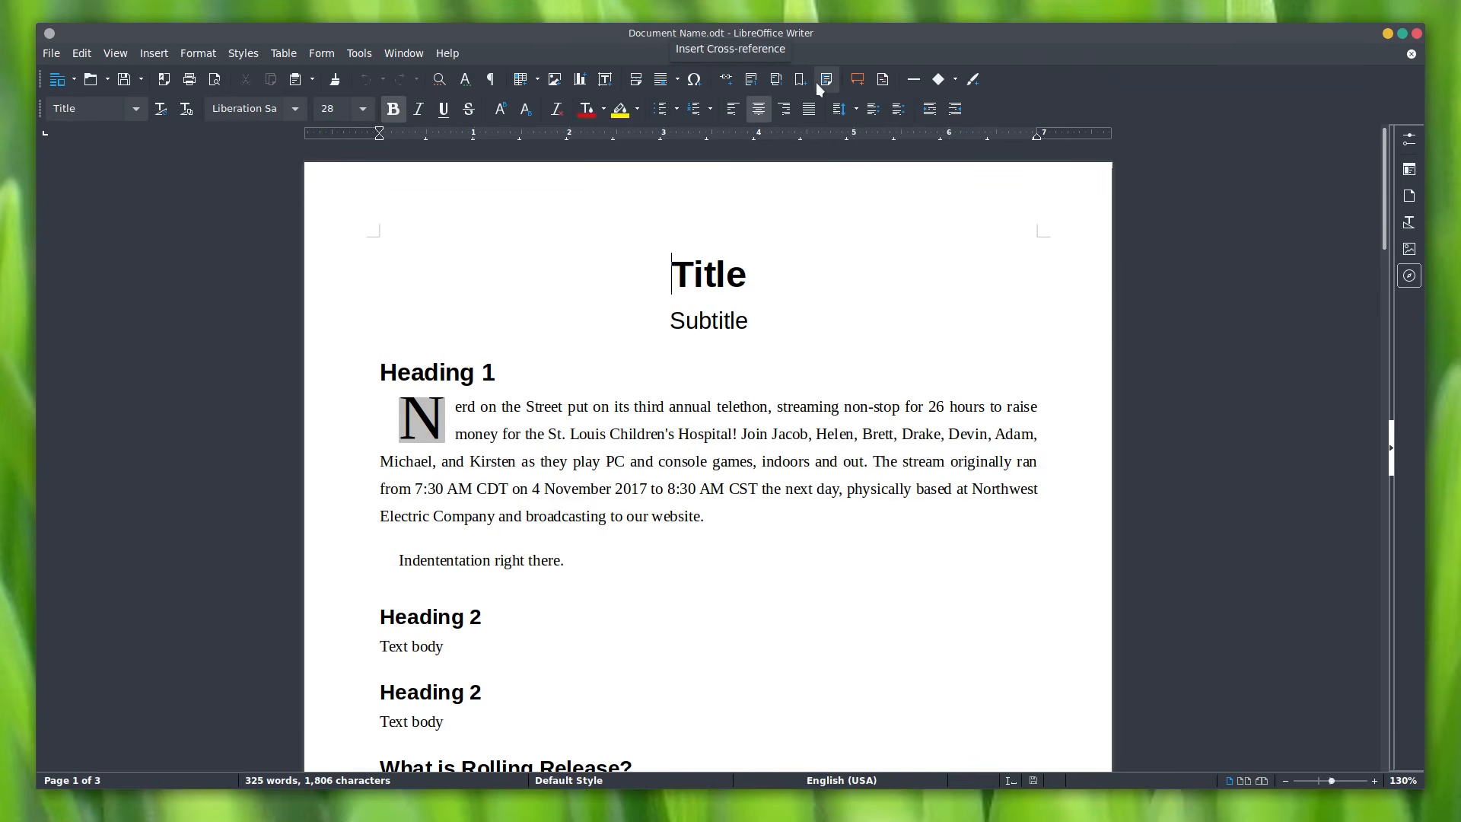
Step: Draw a Basic trapezoid shape over the first paragraph and set it to Optimal Page Wrap
{"action": "left_click", "coordinate": [153, 53]}
{"action": "mouse_move", "coordinate": [376, 211]}
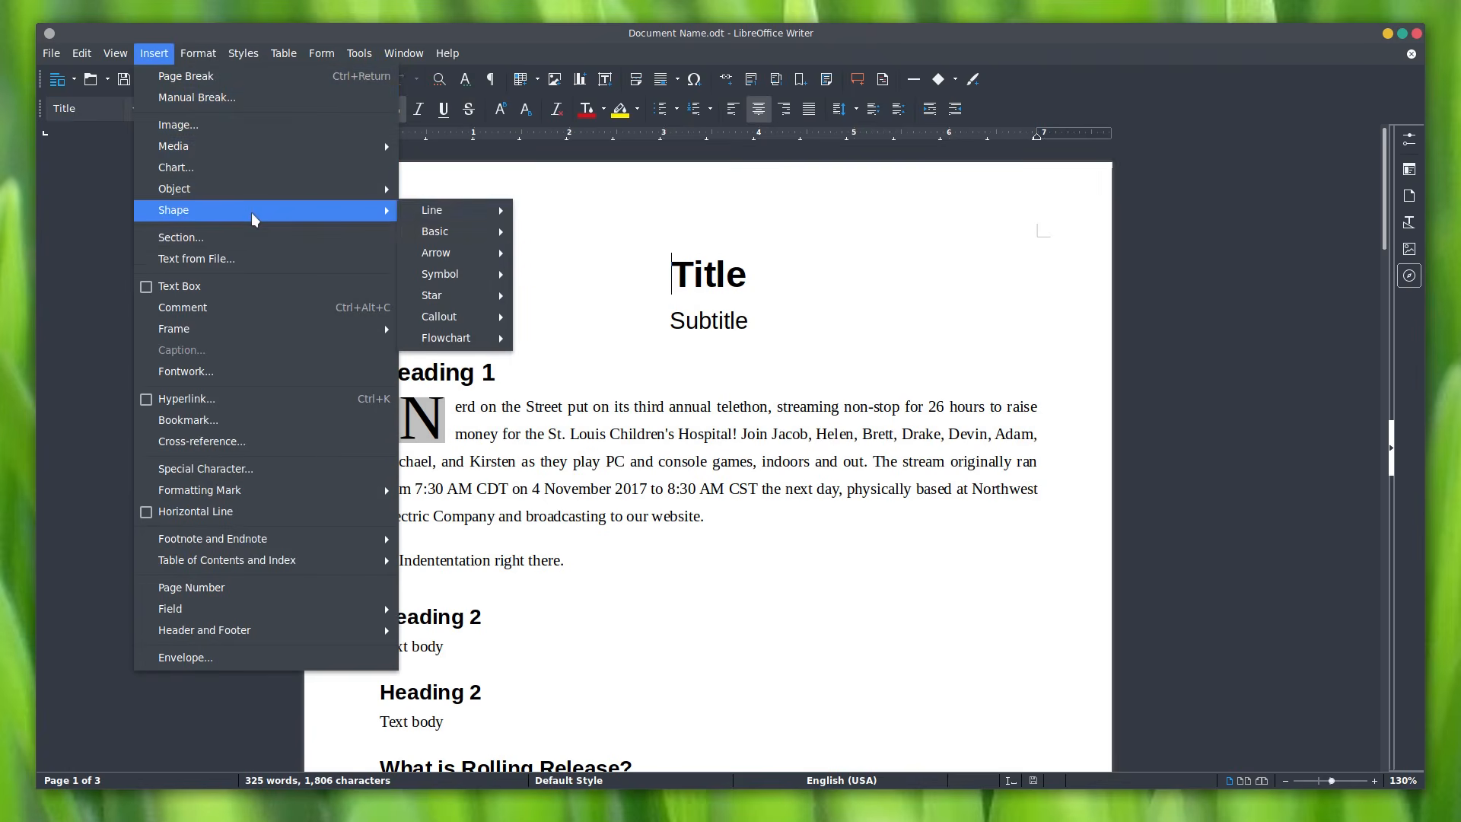
{"action": "mouse_move", "coordinate": [491, 213]}
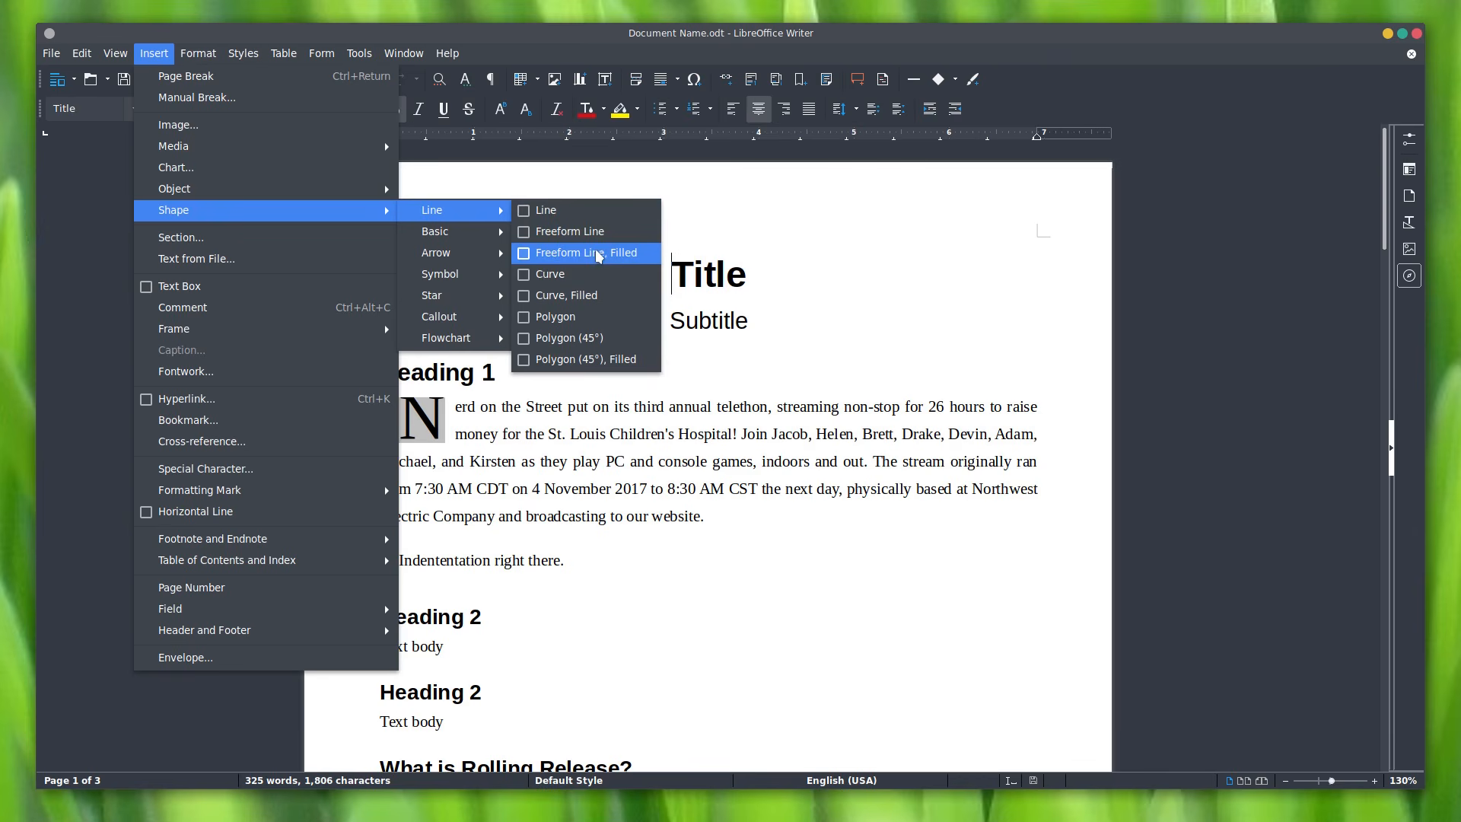
{"action": "mouse_move", "coordinate": [482, 251]}
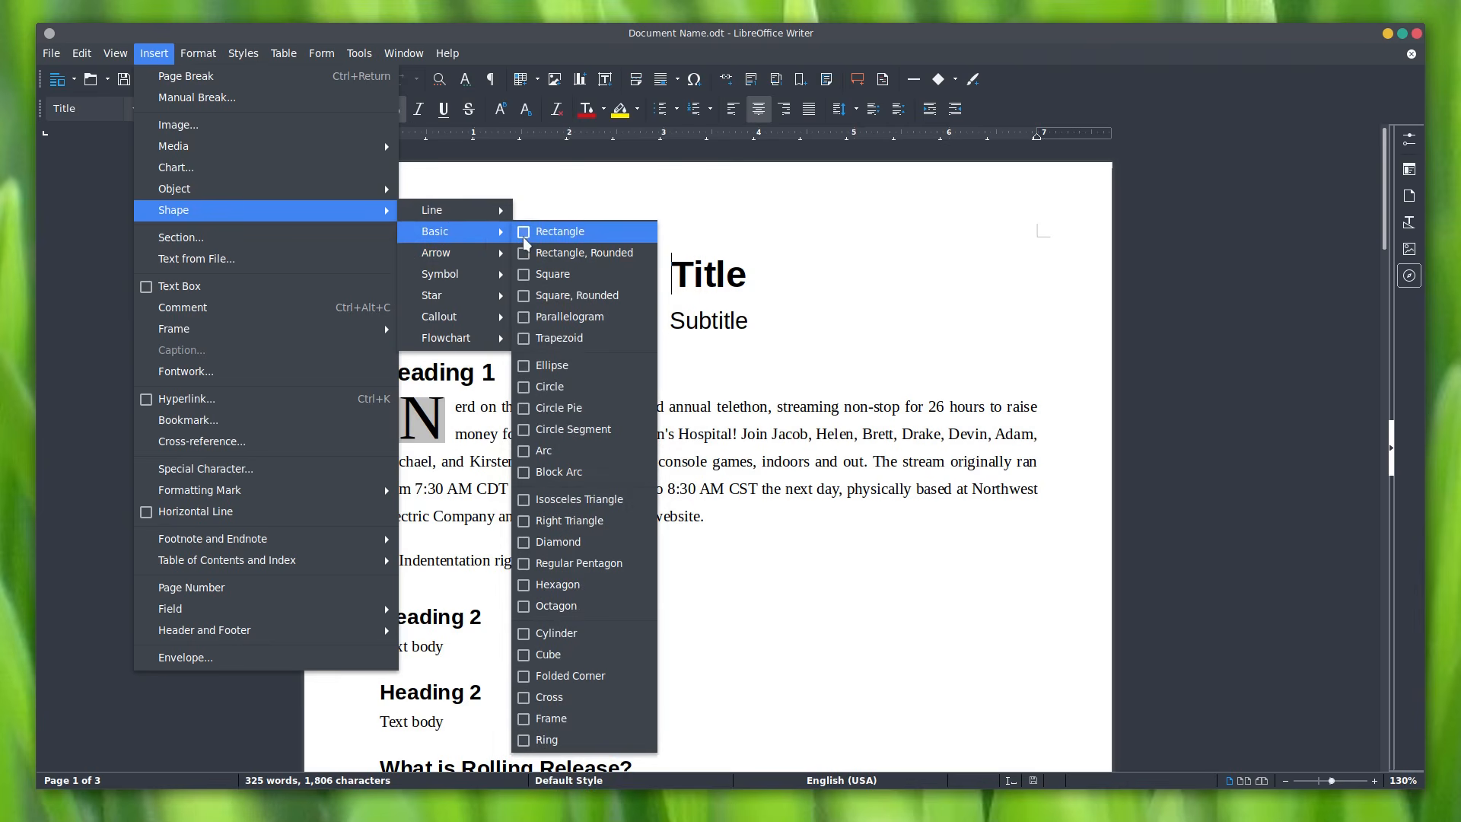
{"action": "left_click", "coordinate": [560, 338]}
{"action": "left_click_drag", "start_coordinate": [614, 428], "coordinate": [914, 514]}
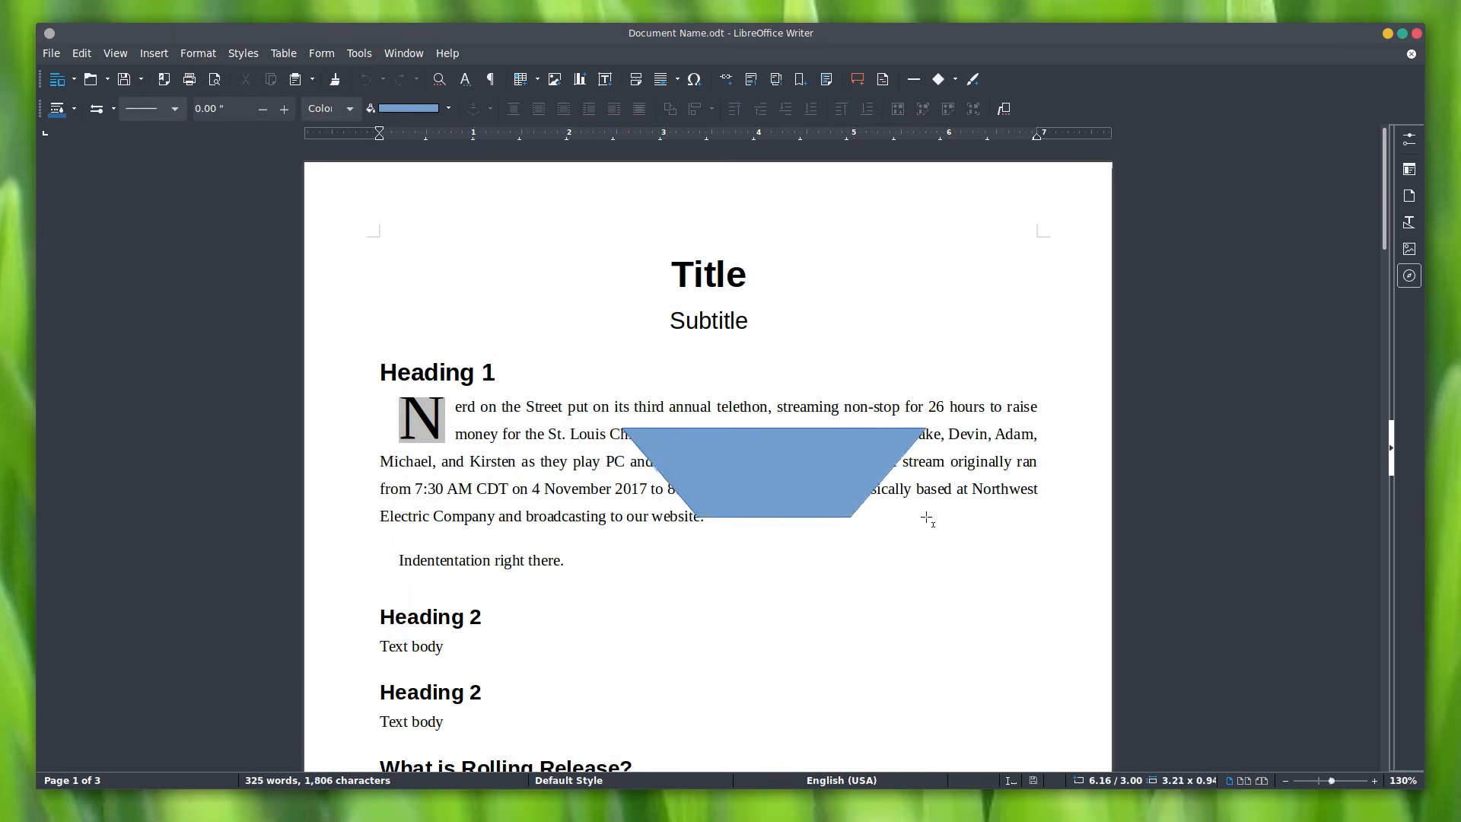
{"action": "right_click", "coordinate": [695, 463]}
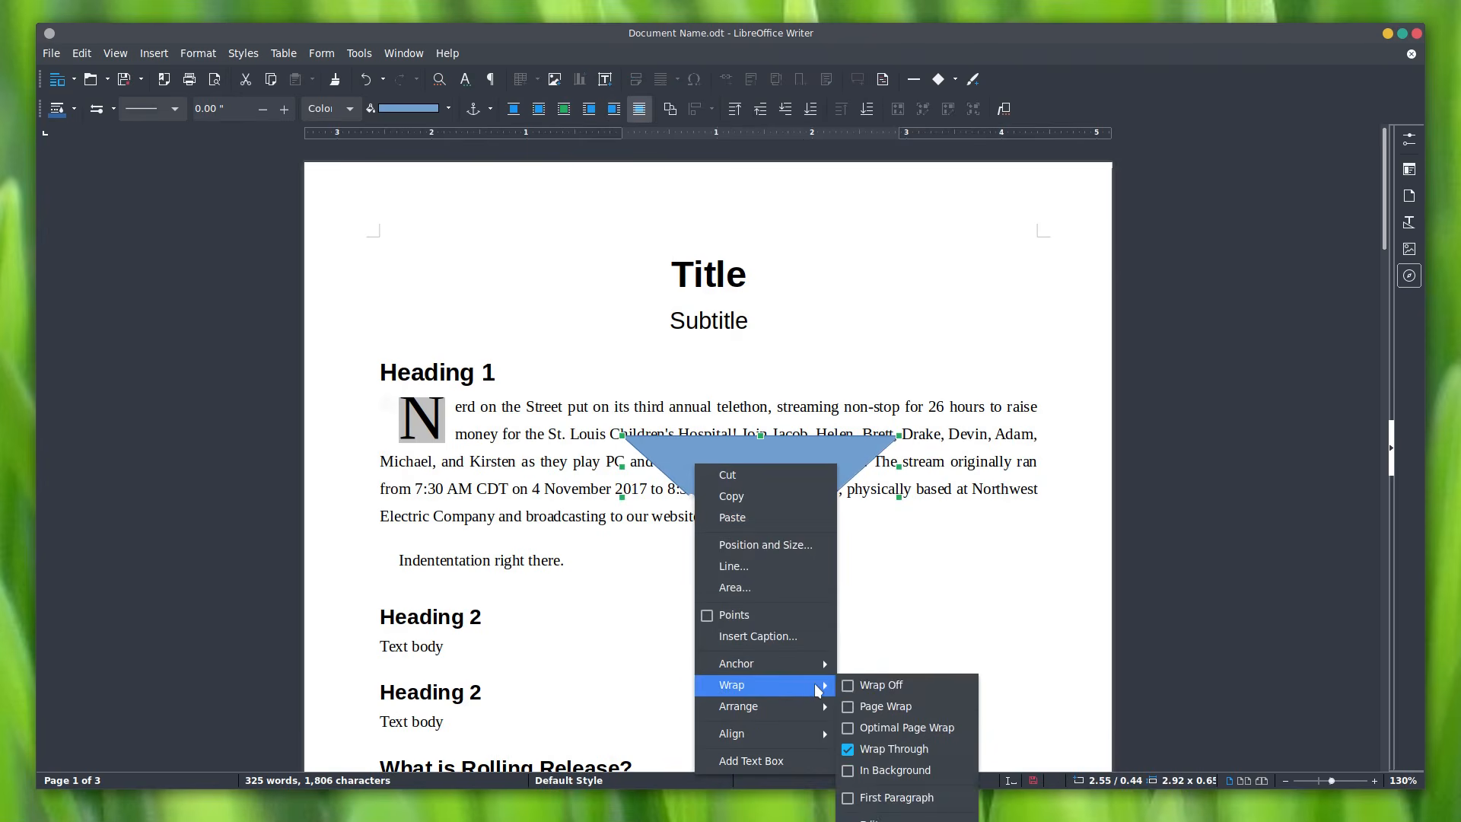
{"action": "left_click", "coordinate": [886, 724]}
Step: Move the trapezoid to the first paragraph's right edge
{"action": "left_click_drag", "start_coordinate": [773, 454], "coordinate": [929, 450]}
{"action": "left_click", "coordinate": [925, 533]}
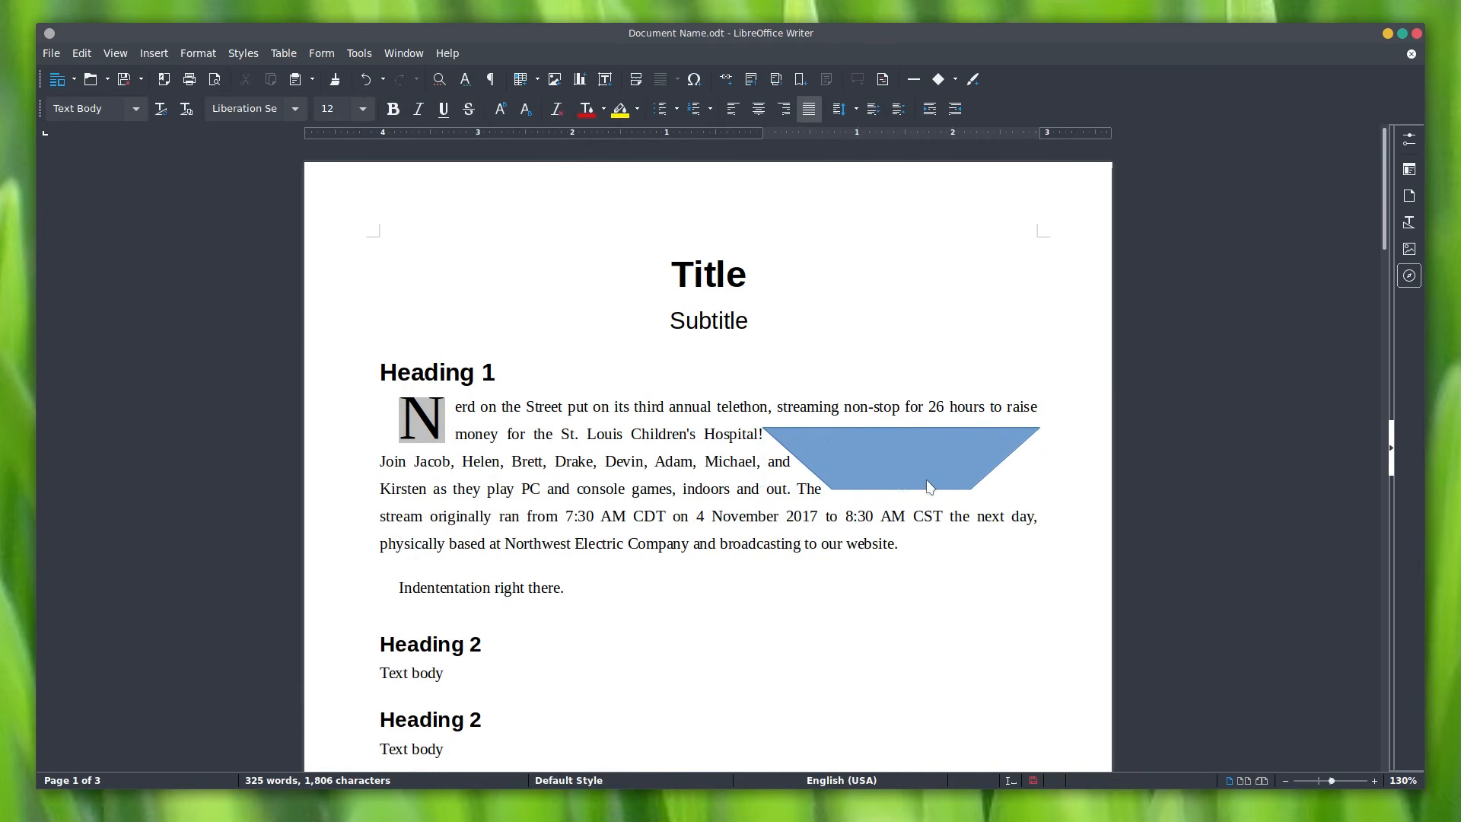
{"action": "left_click", "coordinate": [928, 488]}
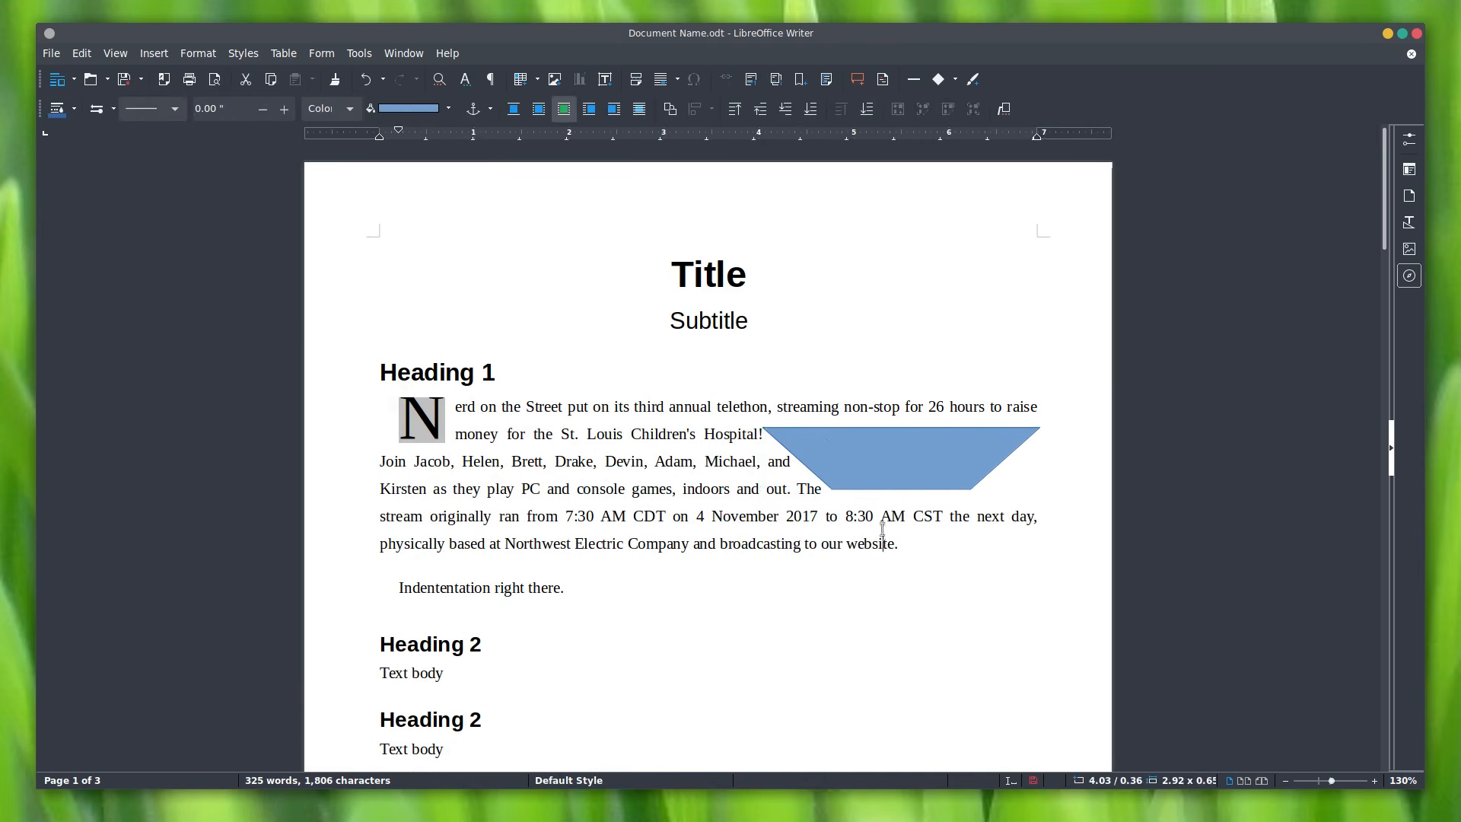
{"action": "scroll", "coordinate": [882, 533], "scroll_direction": "down", "scroll_amount": 3}
{"action": "mouse_move", "coordinate": [1382, 431]}
{"action": "left_mouse_down"}
{"action": "mouse_move", "coordinate": [1379, 379]}
{"action": "mouse_move", "coordinate": [1381, 456]}
{"action": "left_mouse_up"}
{"action": "left_click", "coordinate": [855, 470]}
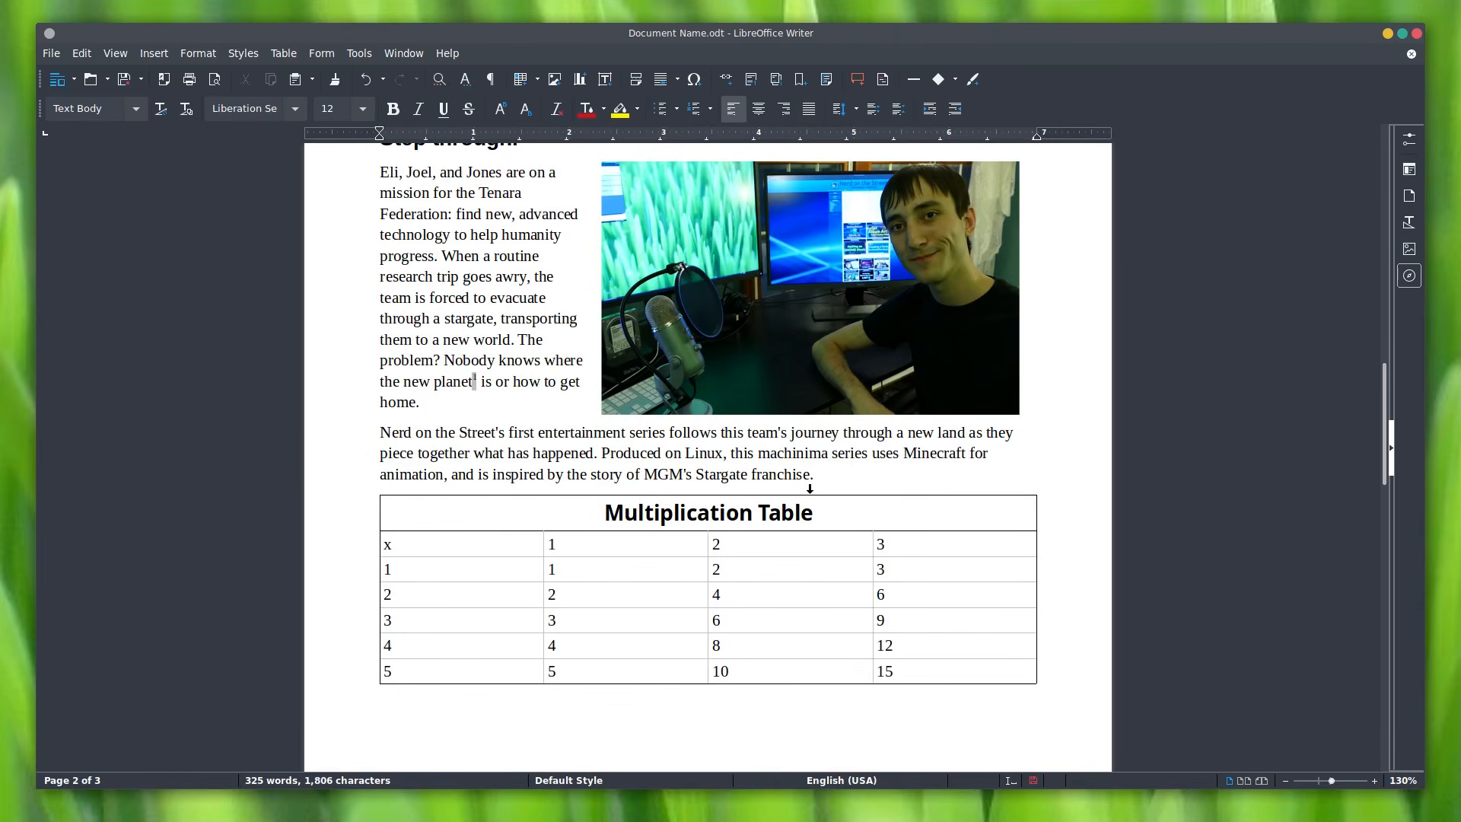
Step: Insert a page break after 'franchise.' so the Multiplication Table starts a new page
{"action": "scroll", "coordinate": [792, 498], "scroll_direction": "down", "scroll_amount": 3}
{"action": "scroll", "coordinate": [770, 360], "scroll_direction": "down", "scroll_amount": 7}
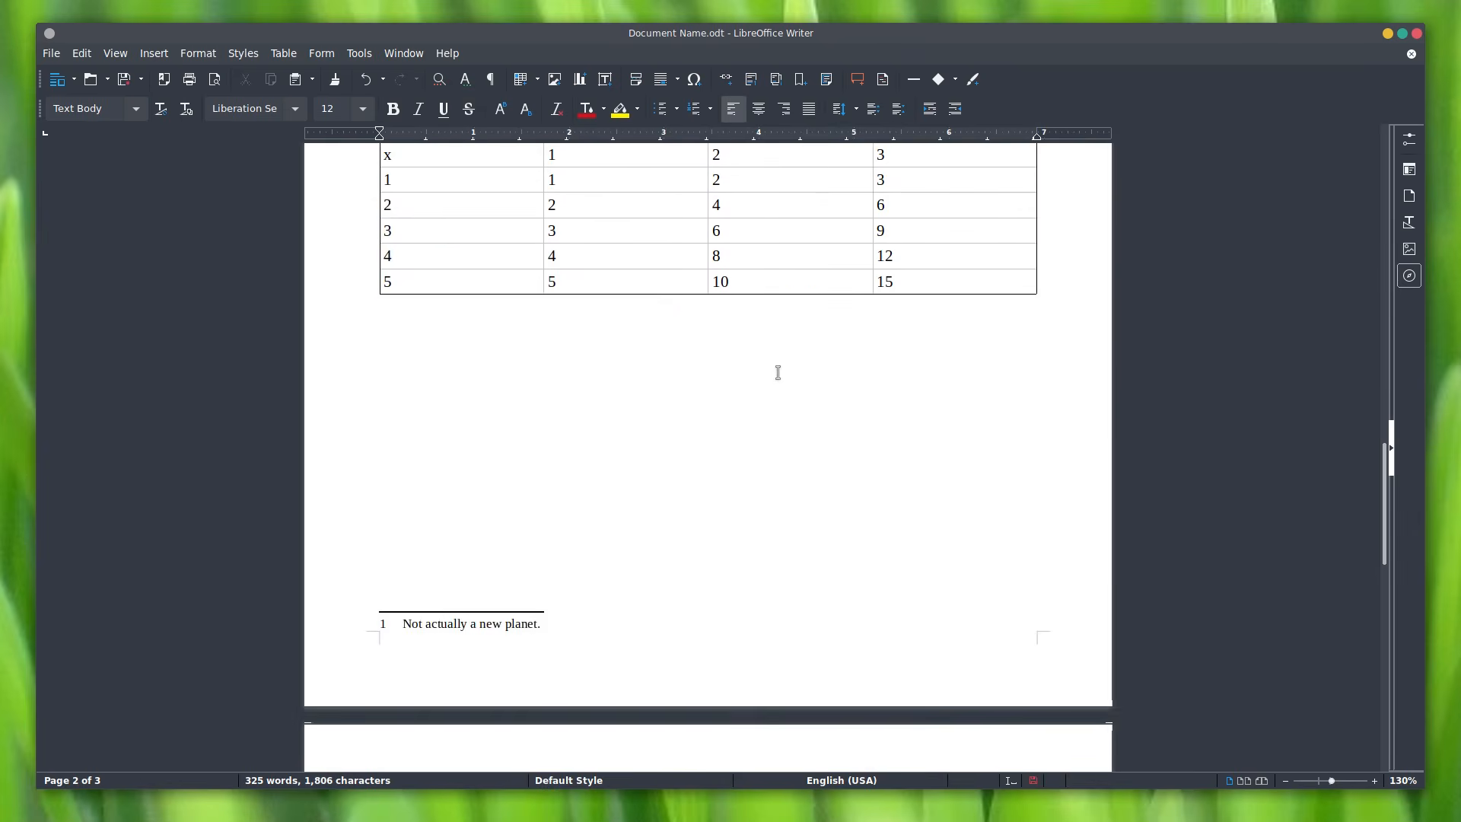
{"action": "scroll", "coordinate": [776, 375], "scroll_direction": "up", "scroll_amount": 8}
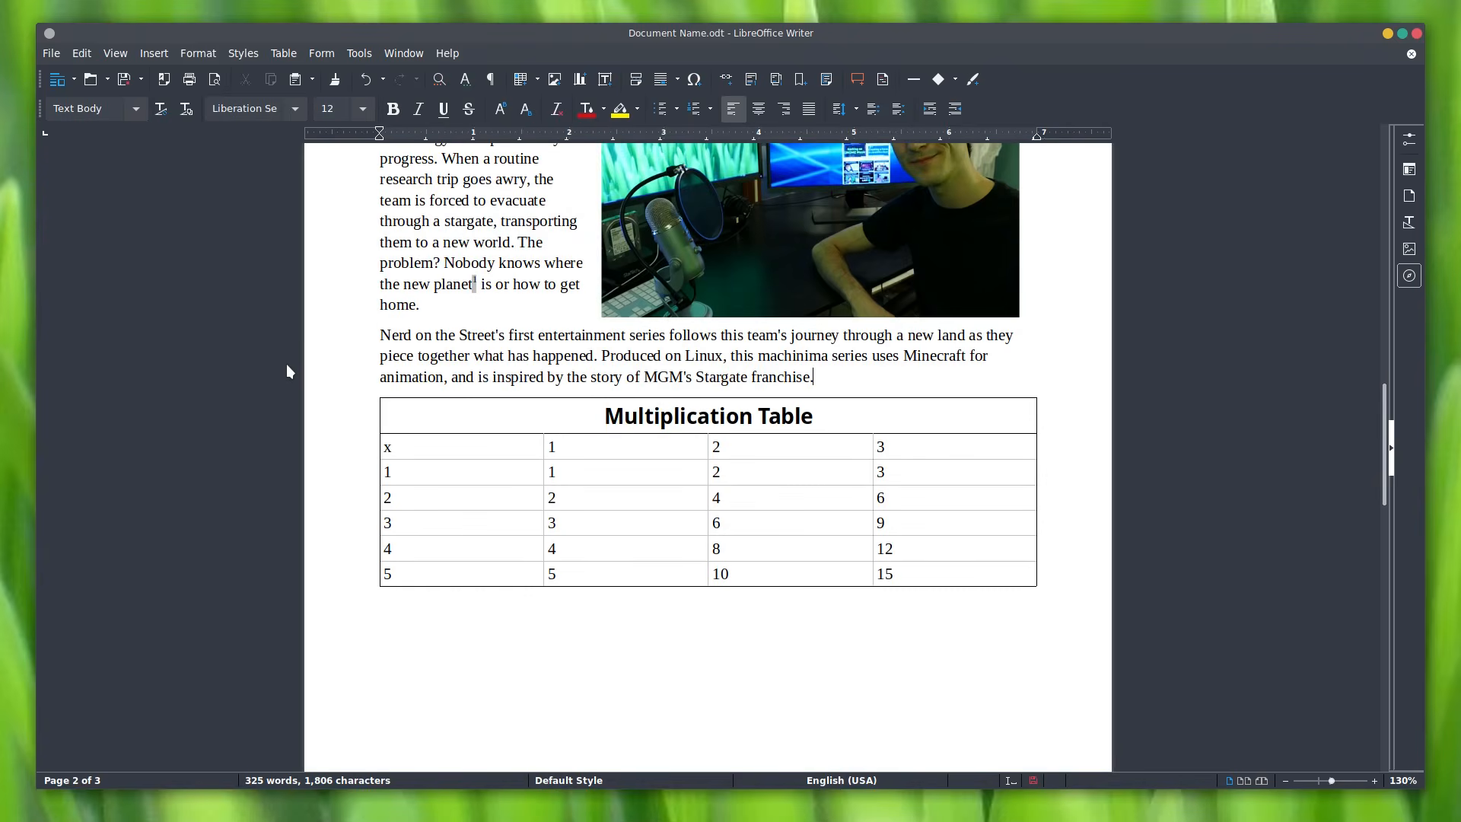
{"action": "key", "text": "ctrl+Return"}
{"action": "key", "text": "ctrl+z"}
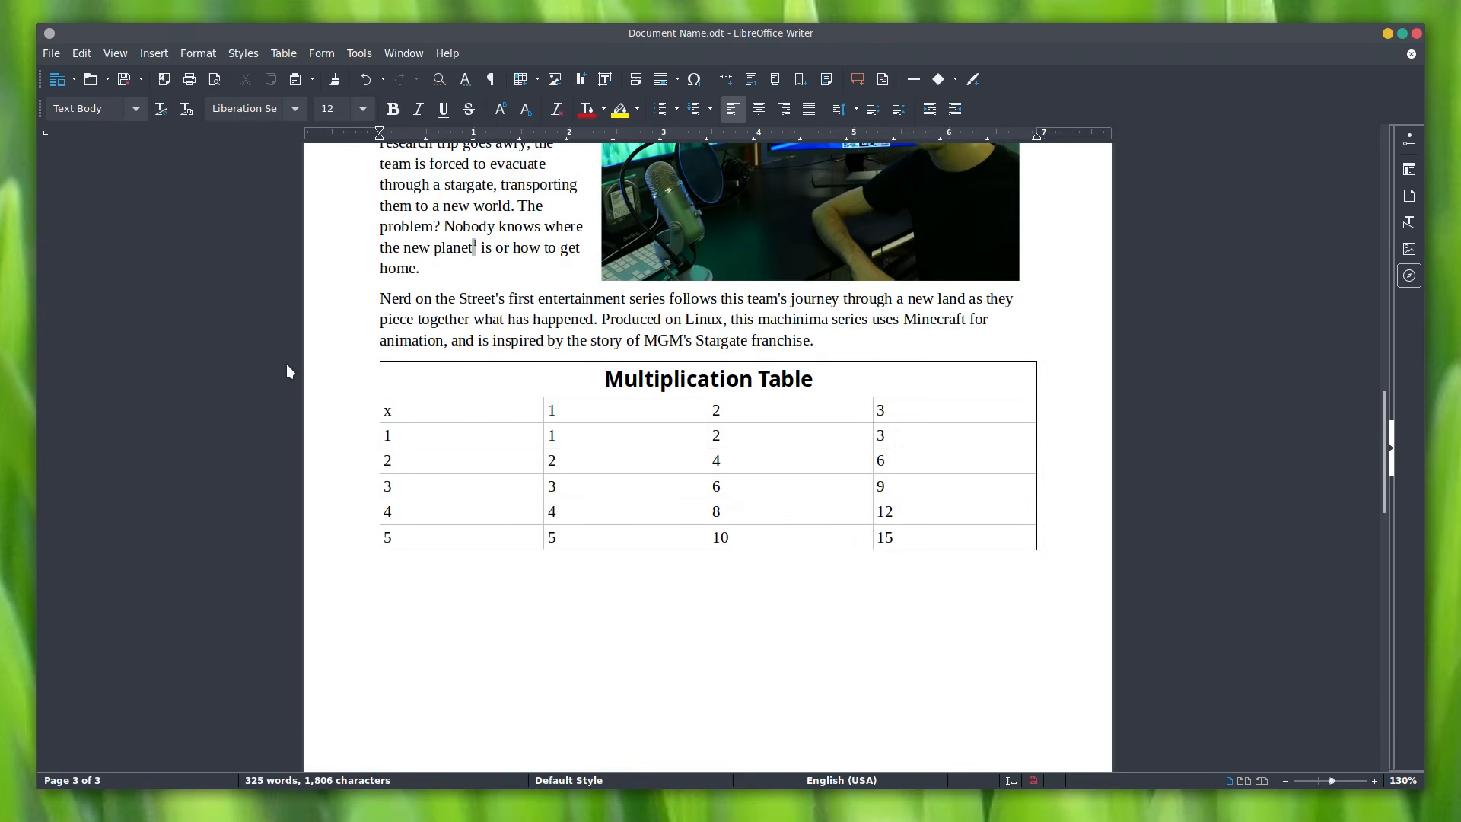
{"action": "left_click", "coordinate": [158, 53]}
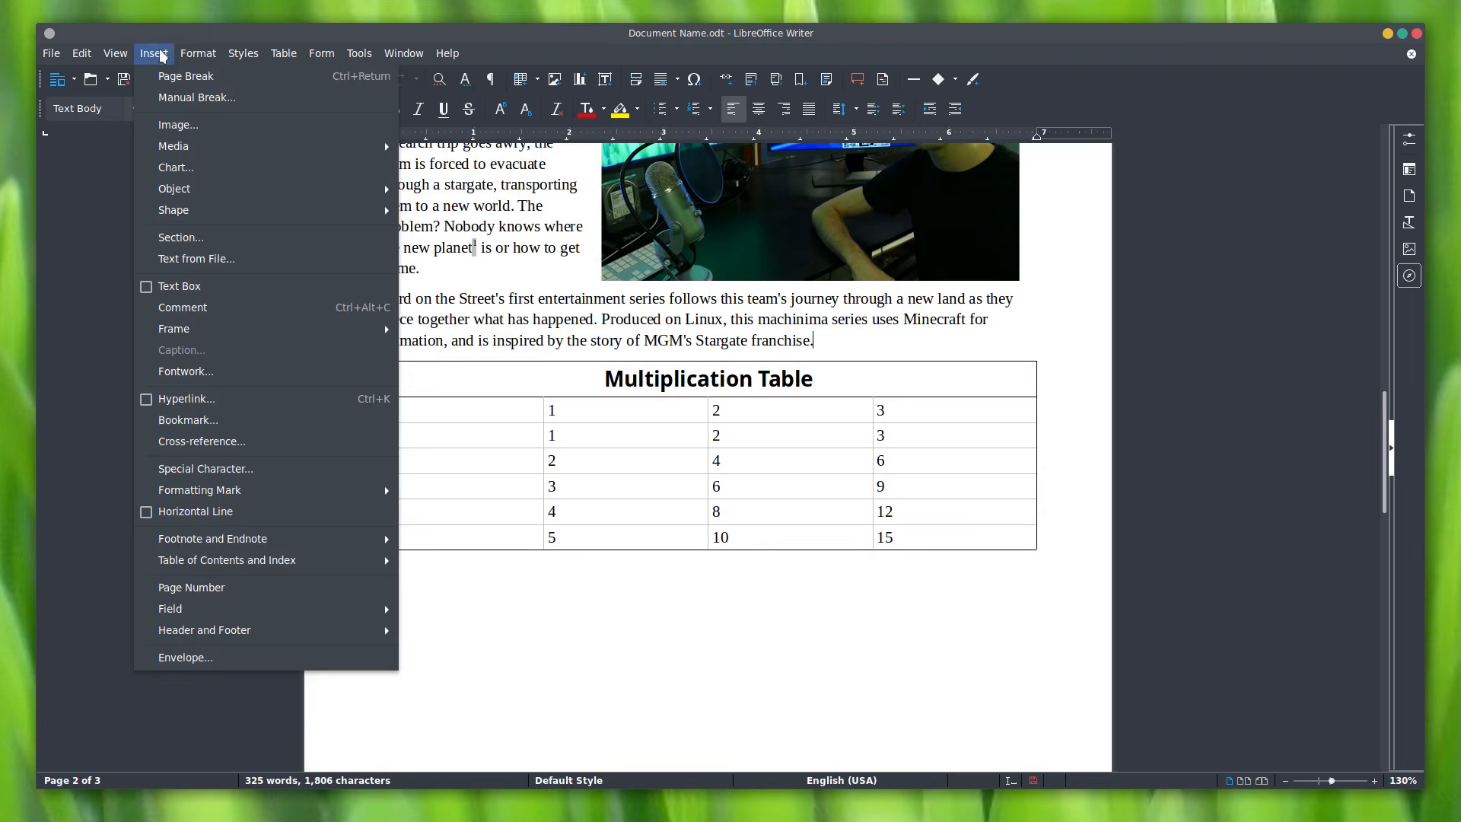
{"action": "left_click", "coordinate": [194, 80]}
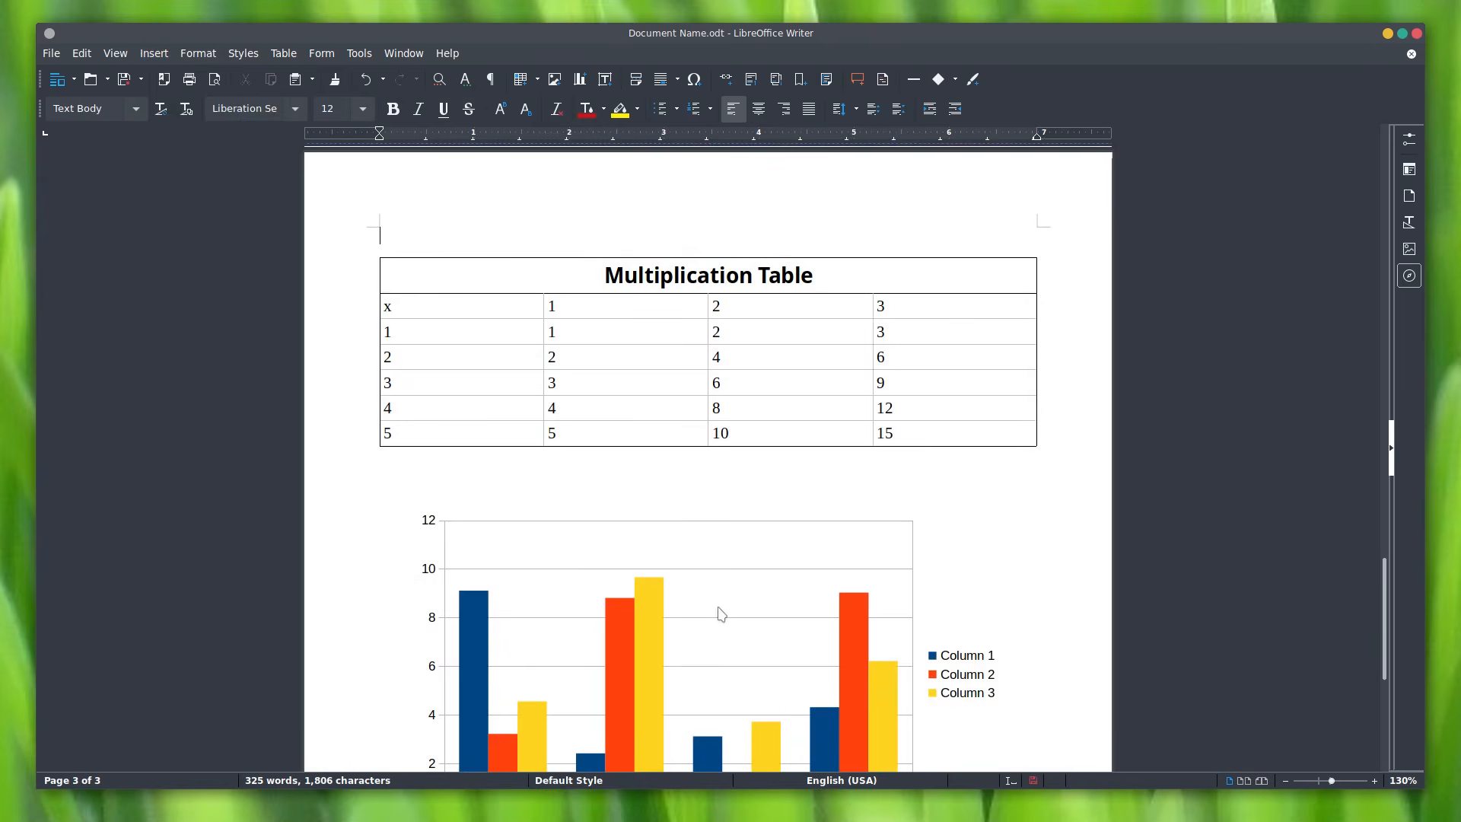
Step: Scroll through the pages to check the break, then jump back to the document top
{"action": "scroll", "coordinate": [1185, 483], "scroll_direction": "up", "scroll_amount": 10}
{"action": "scroll", "coordinate": [1190, 487], "scroll_direction": "down", "scroll_amount": 10}
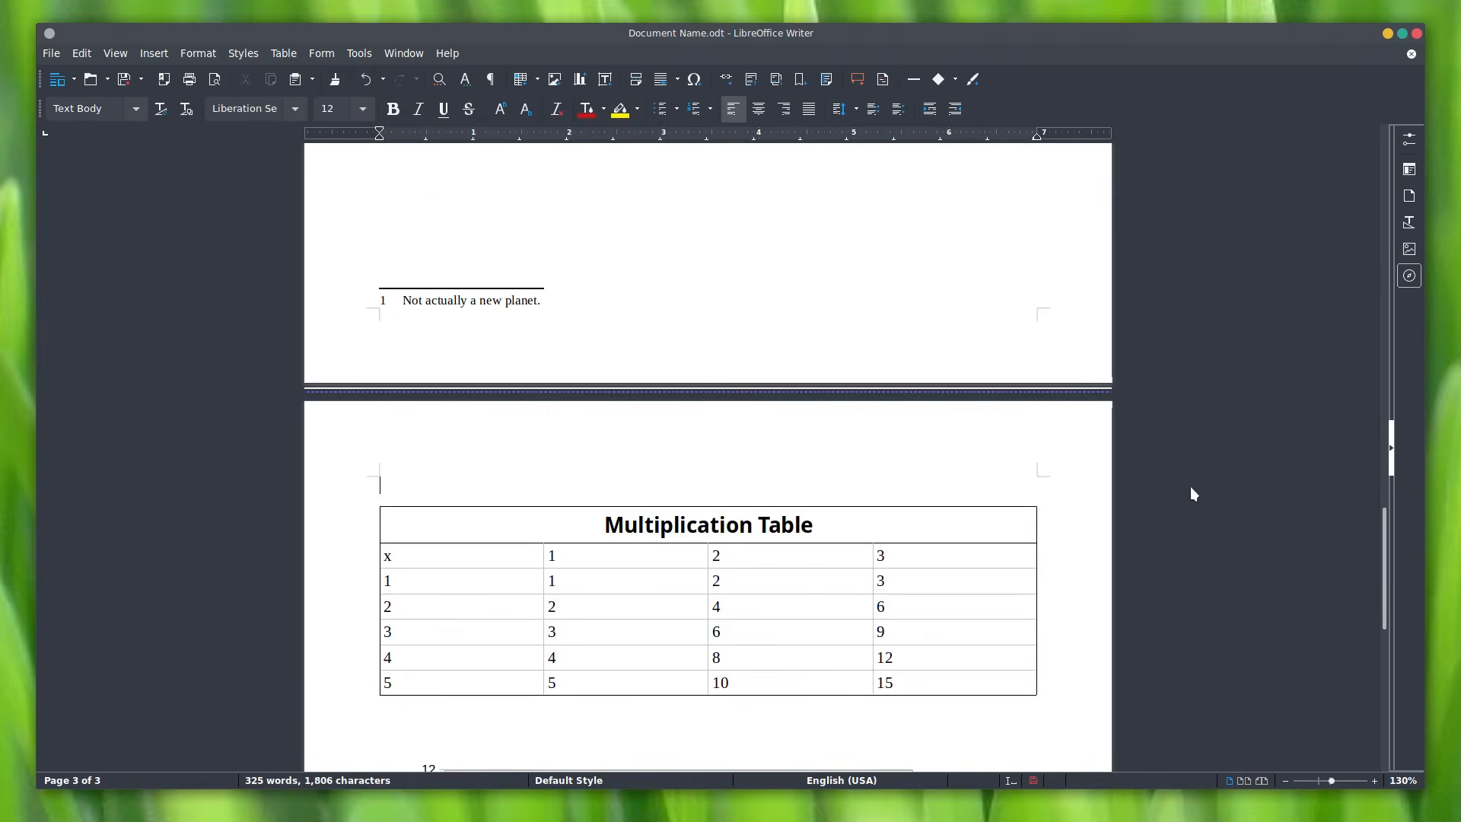
{"action": "scroll", "coordinate": [1079, 468], "scroll_direction": "down", "scroll_amount": 5}
{"action": "scroll", "coordinate": [1064, 462], "scroll_direction": "up", "scroll_amount": 8}
{"action": "scroll", "coordinate": [1057, 447], "scroll_direction": "down", "scroll_amount": 4}
{"action": "scroll", "coordinate": [1058, 446], "scroll_direction": "down", "scroll_amount": 2}
{"action": "scroll", "coordinate": [1056, 446], "scroll_direction": "up", "scroll_amount": 2}
{"action": "scroll", "coordinate": [1058, 446], "scroll_direction": "down", "scroll_amount": 2}
{"action": "scroll", "coordinate": [1060, 446], "scroll_direction": "up", "scroll_amount": 3}
{"action": "key", "text": "ctrl+Home"}
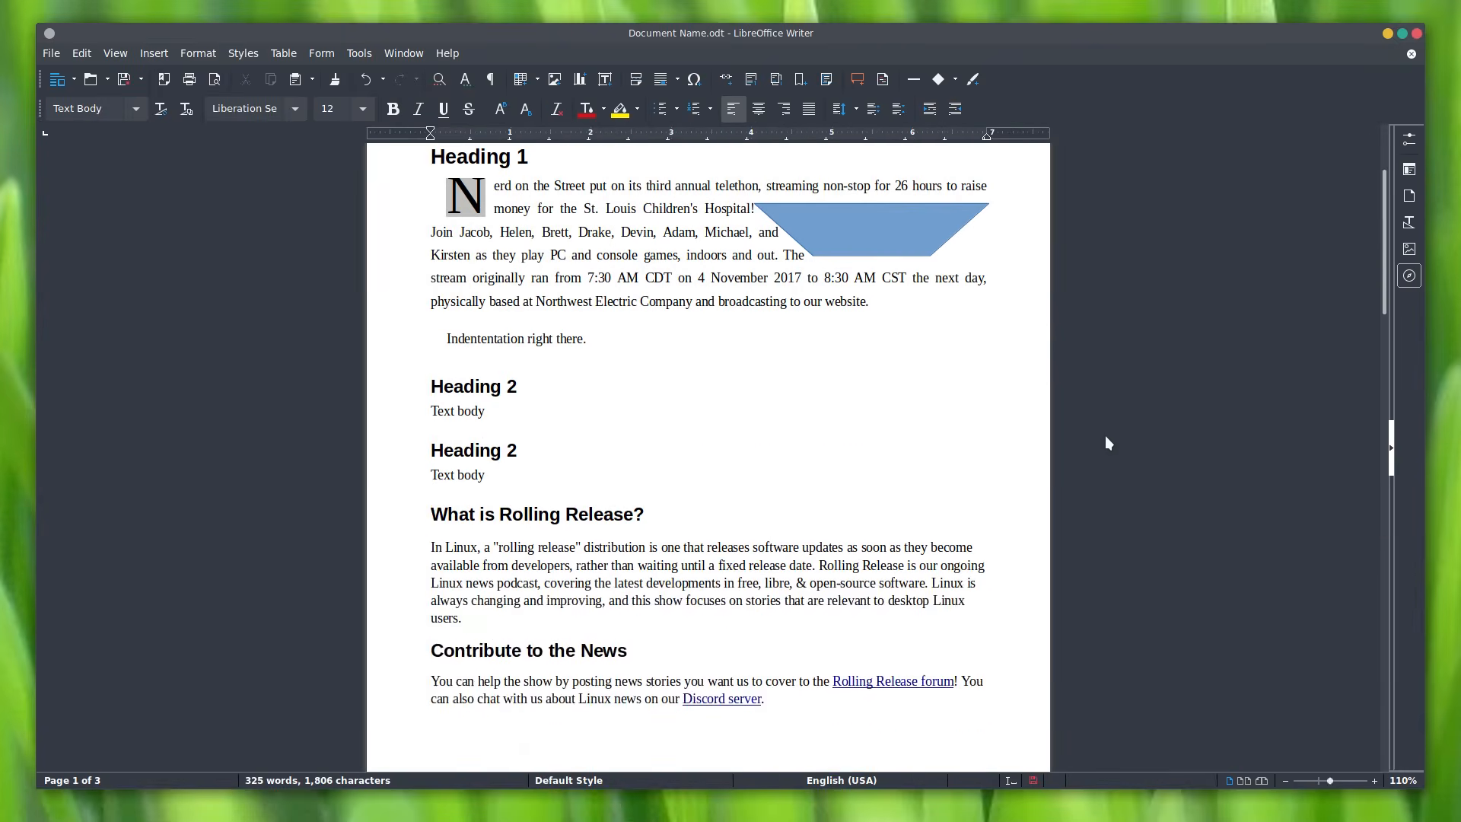
Step: Switch the page layout to book-style facing spreads
{"action": "left_click", "coordinate": [1242, 783]}
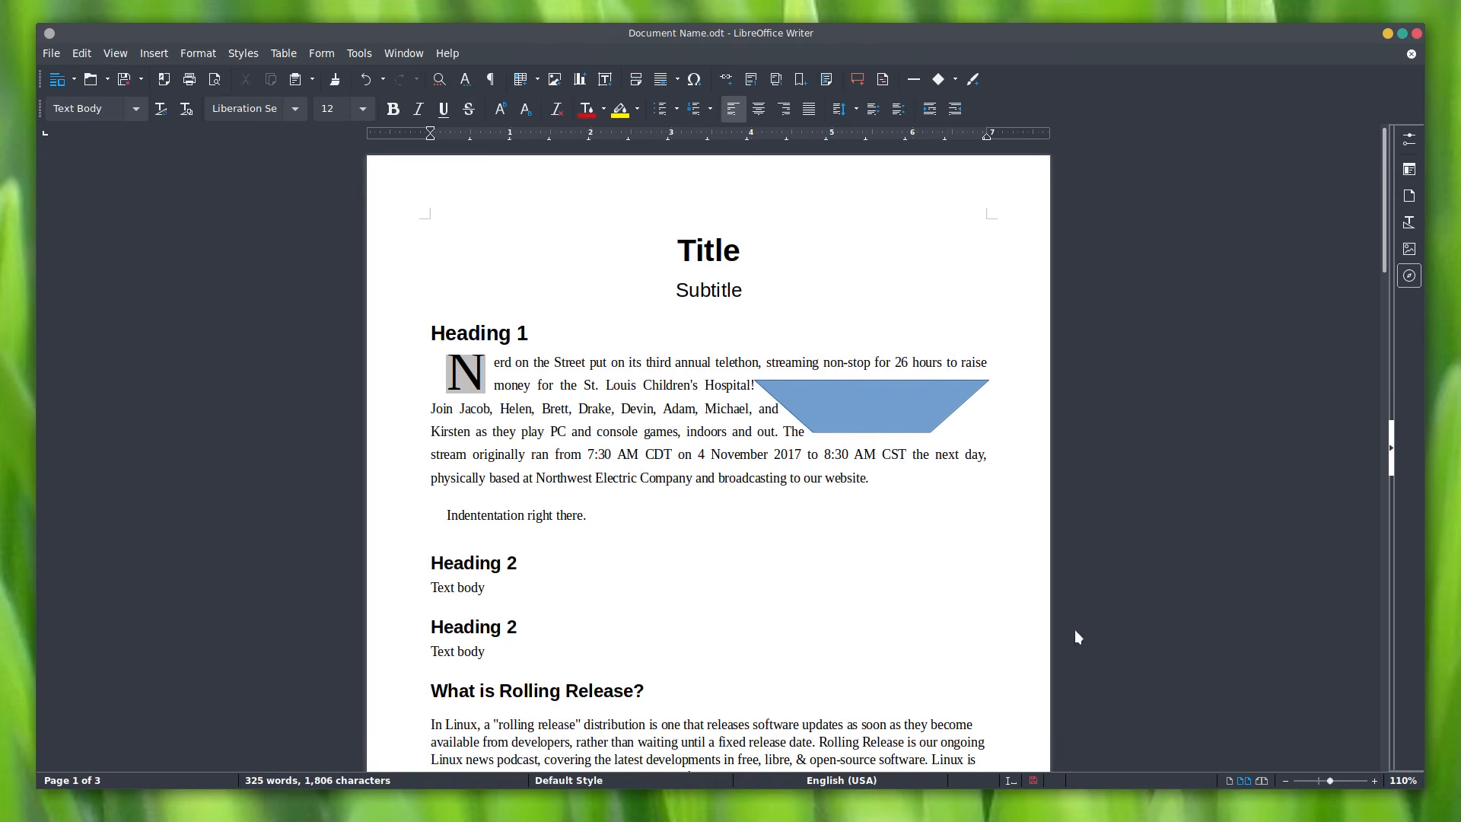
{"action": "scroll", "coordinate": [1036, 605], "scroll_direction": "down", "scroll_amount": 2}
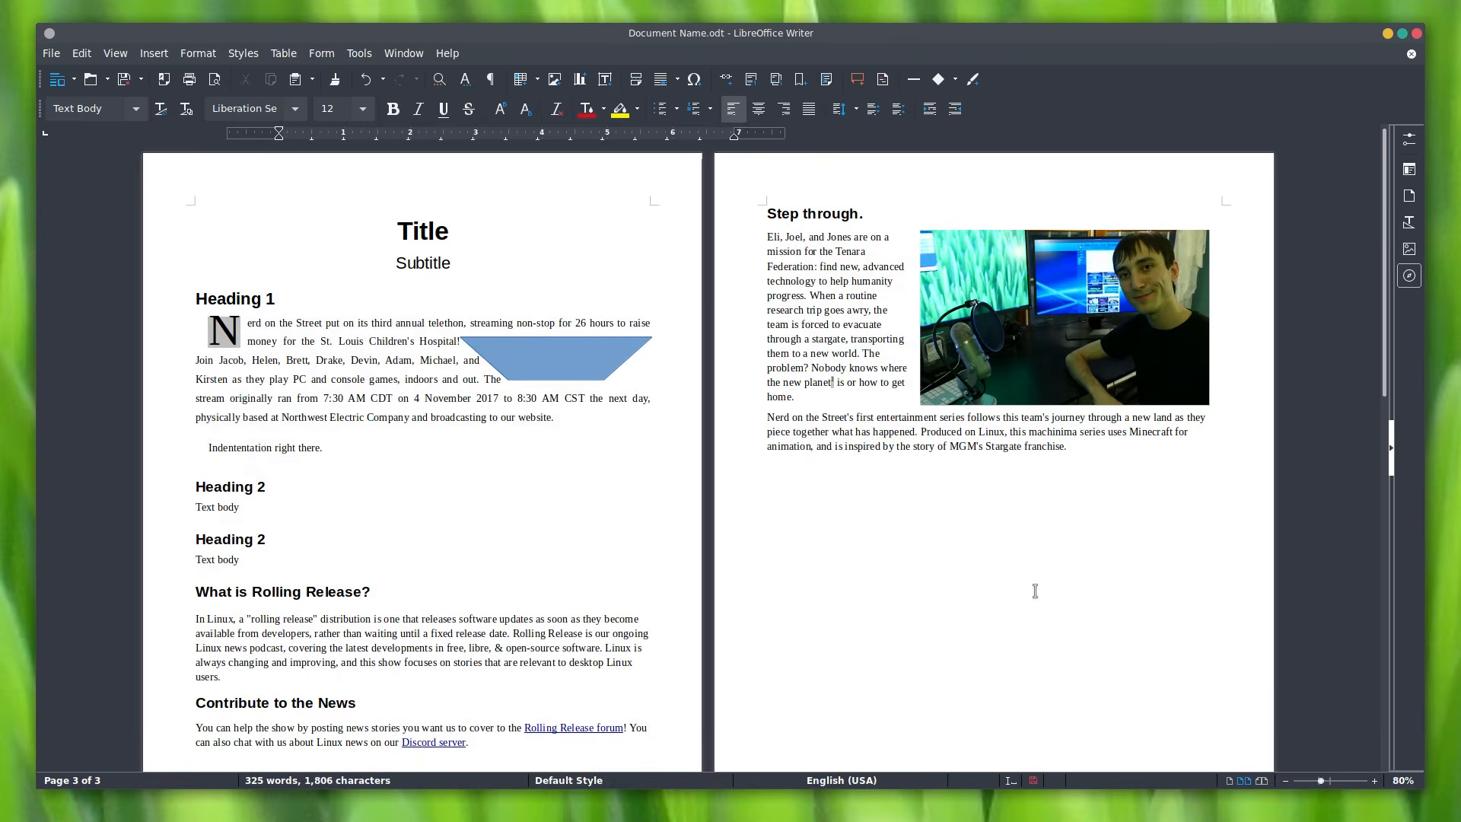
{"action": "left_click", "coordinate": [1260, 780]}
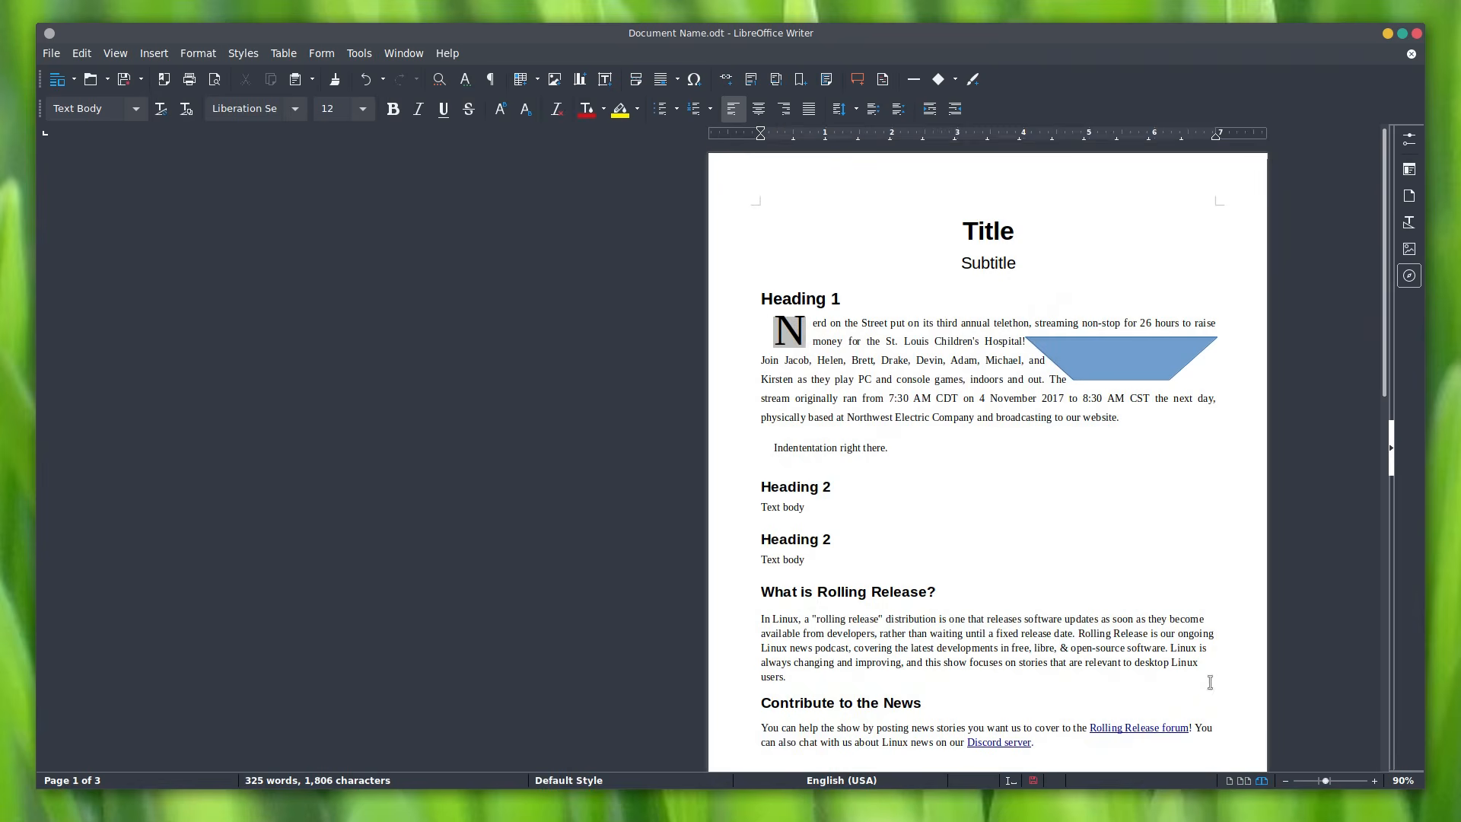
{"action": "scroll", "coordinate": [1191, 612], "scroll_direction": "down", "scroll_amount": 10}
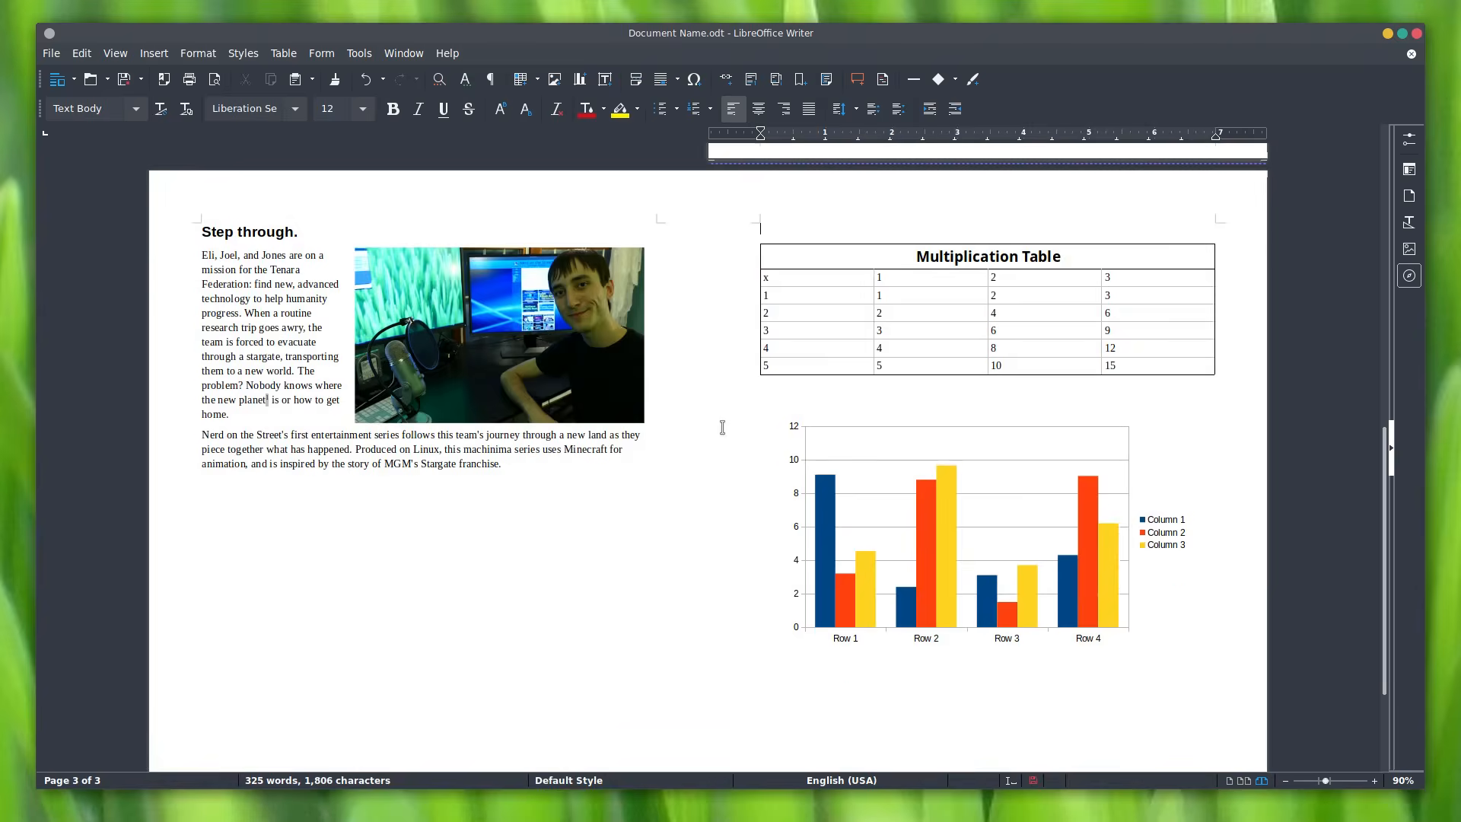
Step: Zoom to about 183% around the 'Step through.' text and photo
{"action": "left_click_drag", "start_coordinate": [1394, 530], "coordinate": [1355, 401]}
{"action": "left_click_drag", "start_coordinate": [1326, 780], "coordinate": [1335, 777]}
{"action": "scroll", "coordinate": [981, 609], "scroll_direction": "right", "scroll_amount": 10}
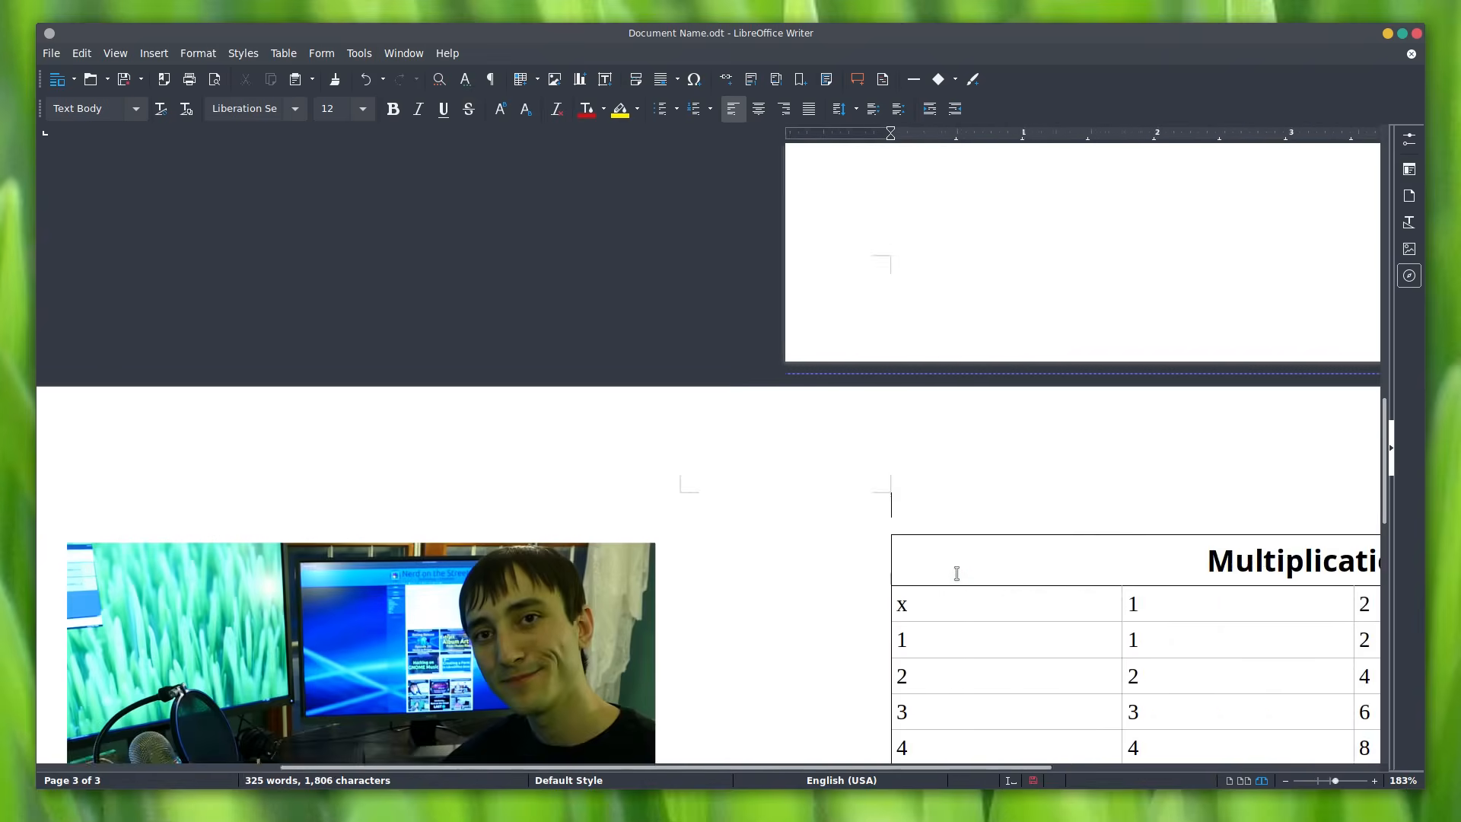
{"action": "scroll", "coordinate": [956, 572], "scroll_direction": "down", "scroll_amount": 3}
{"action": "scroll", "coordinate": [961, 572], "scroll_direction": "left", "scroll_amount": 15}
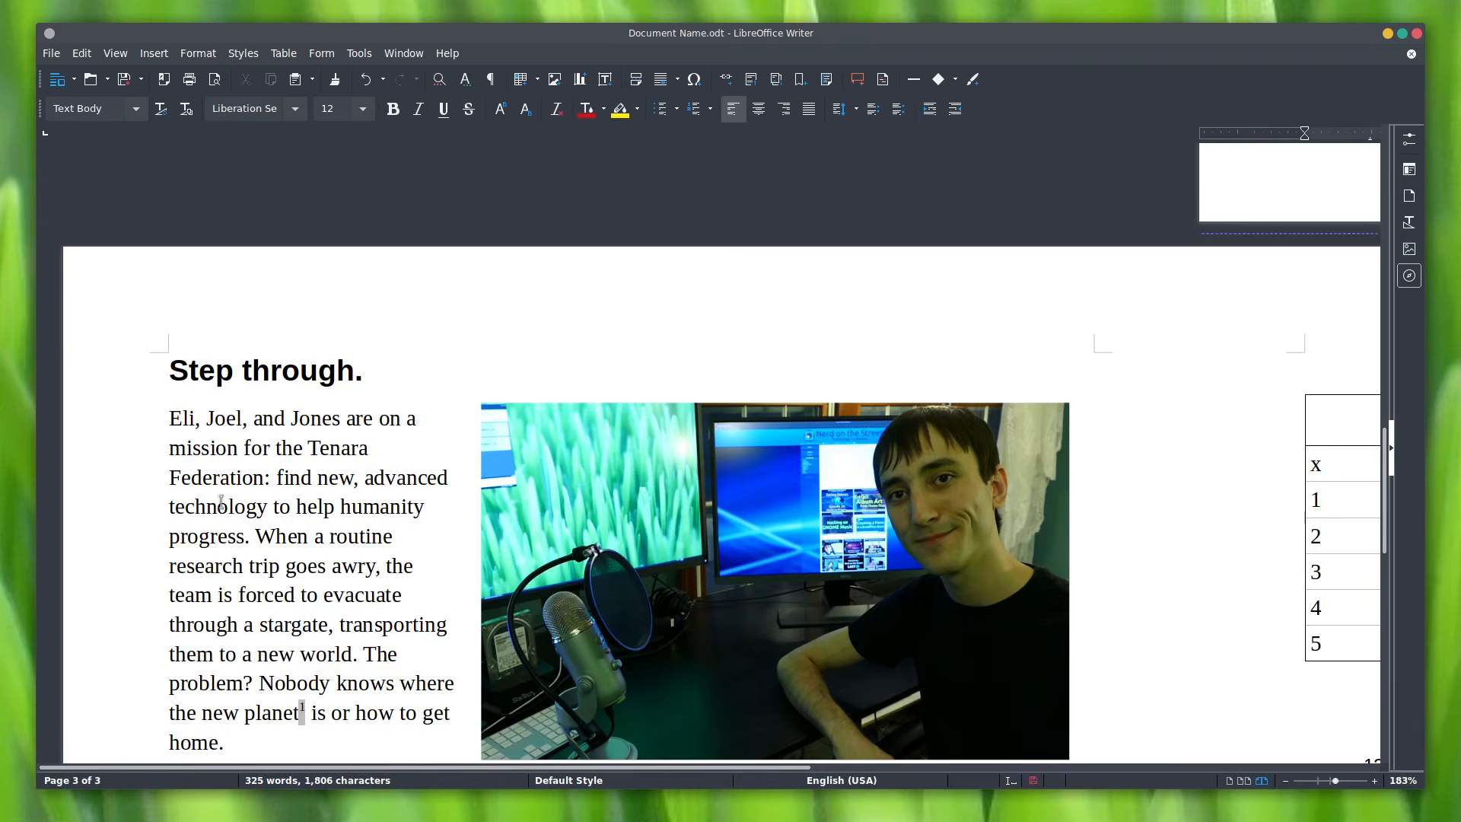
{"action": "scroll", "coordinate": [382, 495], "scroll_direction": "down", "scroll_amount": 1}
Step: Add the test words 'asdf asdf asdf' after 'franchise.'
{"action": "scroll", "coordinate": [447, 540], "scroll_direction": "down", "scroll_amount": 2}
{"action": "left_click", "coordinate": [668, 632]}
{"action": "type", "text": "asdf asdf"}
{"action": "scroll", "coordinate": [707, 646], "scroll_direction": "down", "scroll_amount": 3}
{"action": "type", "text": "asdf"}
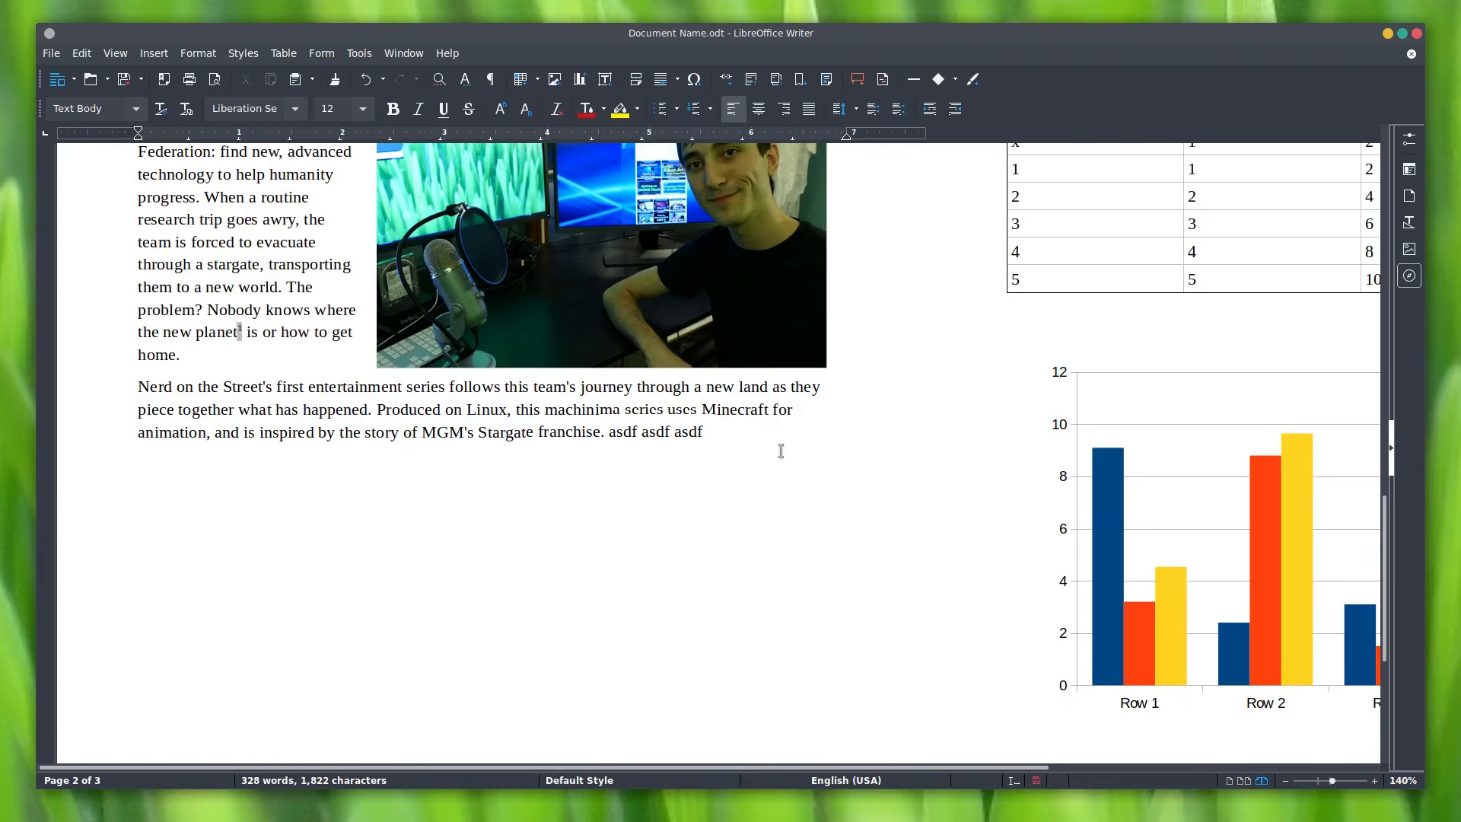
Step: Enable the Hunspell SpellChecker in Tools > Options > Writing Aids
{"action": "left_click", "coordinate": [367, 54]}
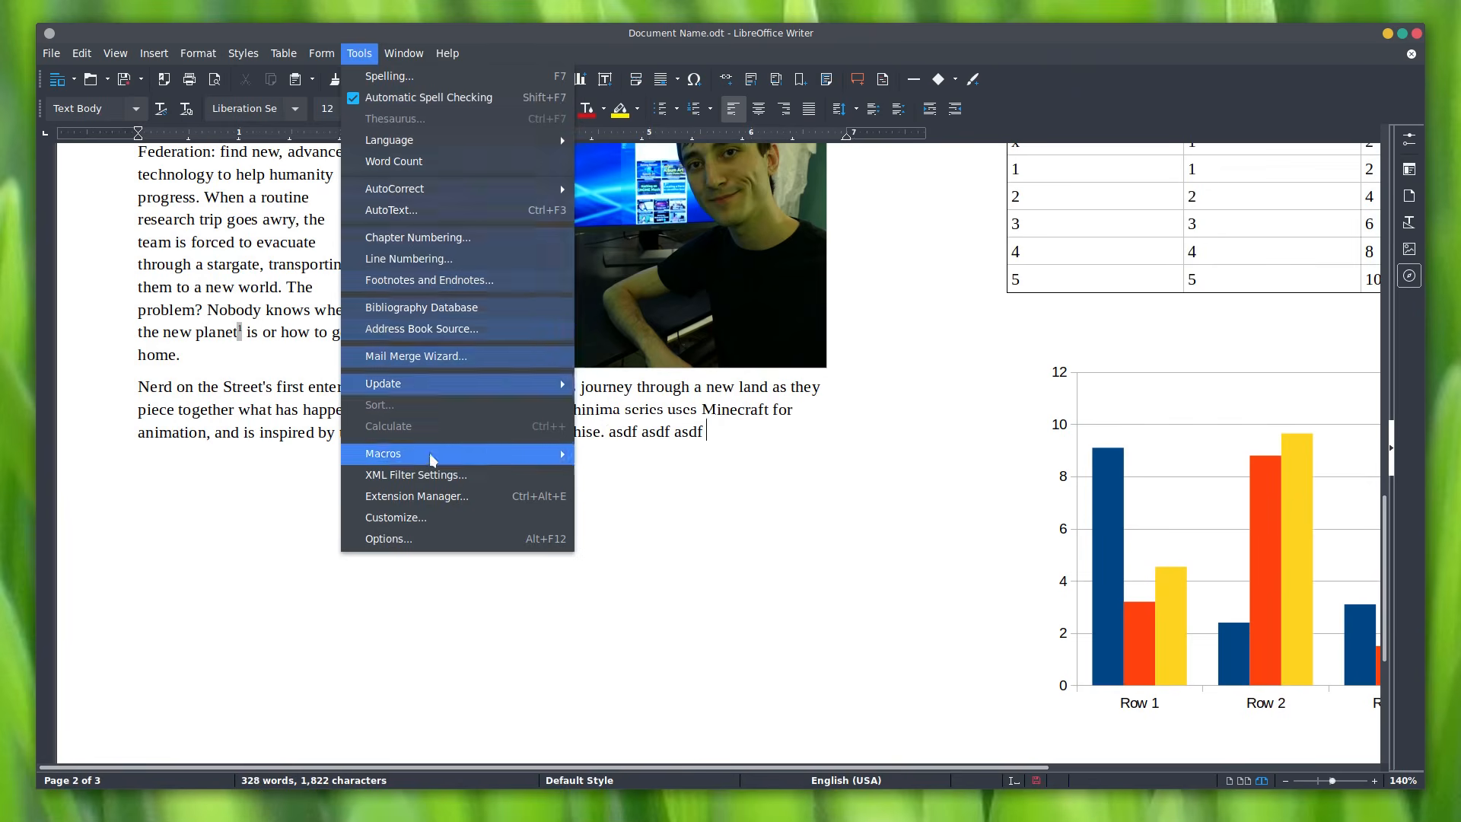
{"action": "left_click", "coordinate": [436, 539]}
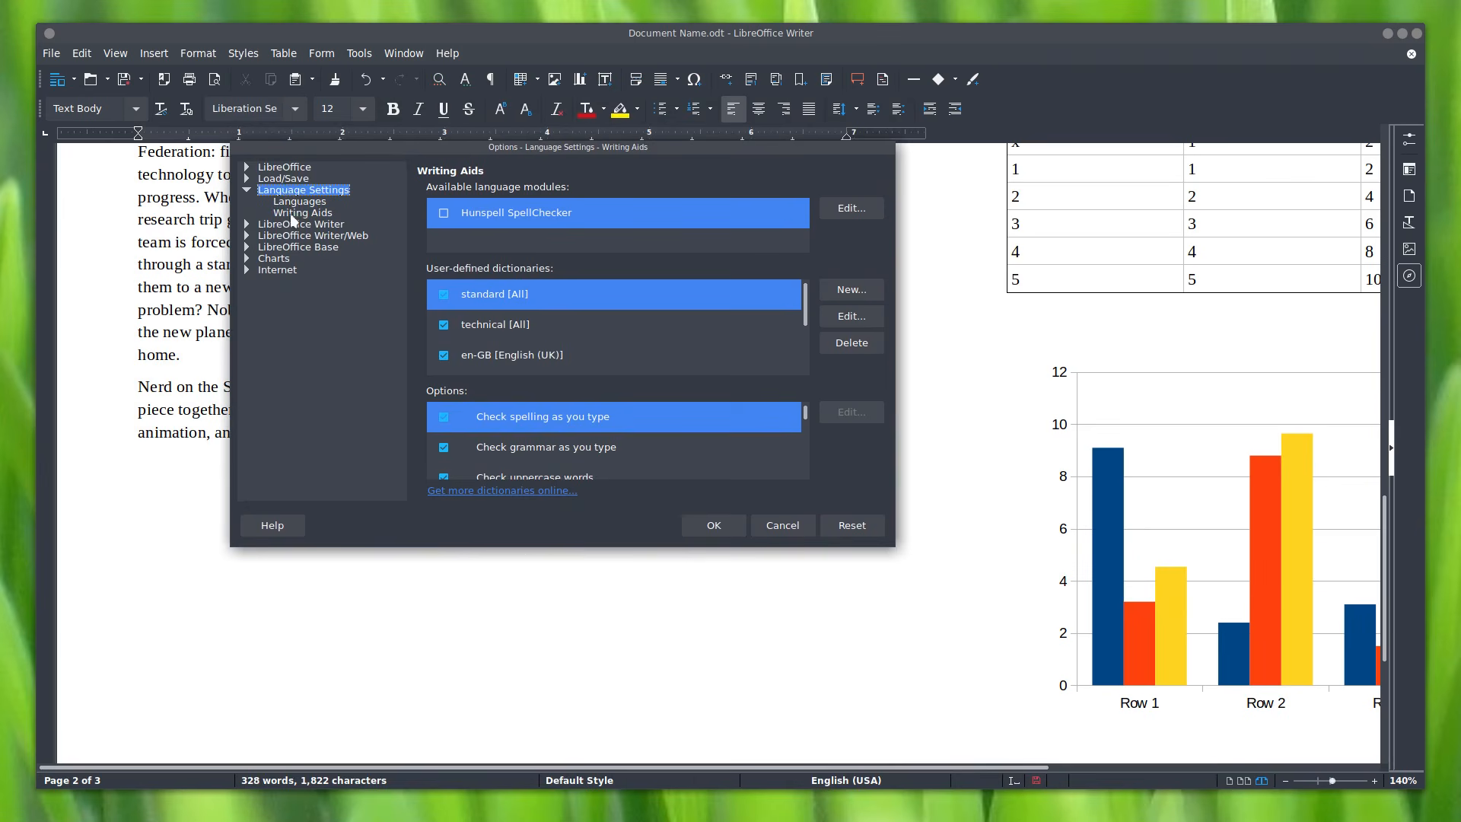
{"action": "left_click", "coordinate": [445, 215]}
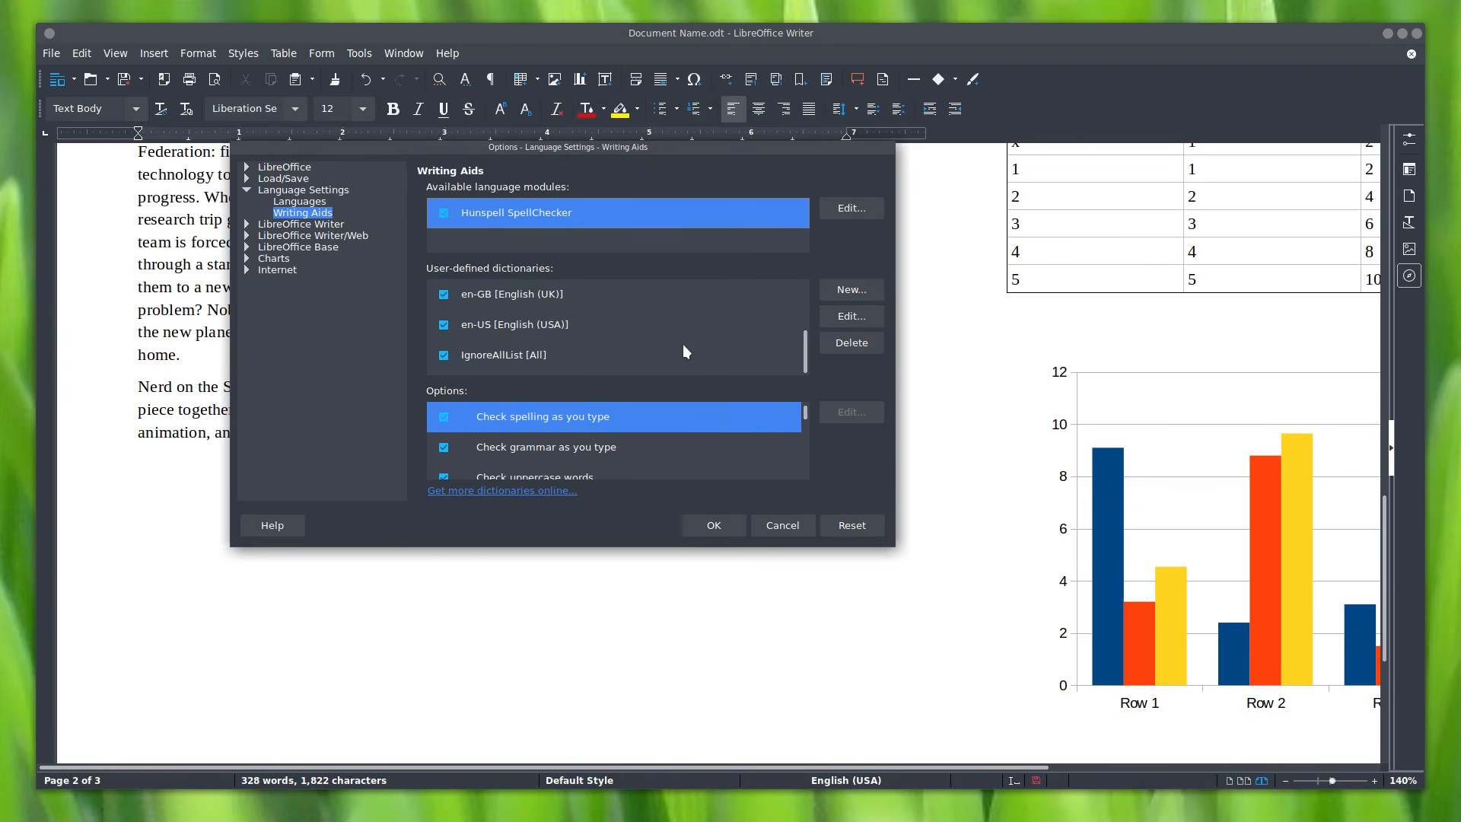
{"action": "left_click", "coordinate": [735, 530]}
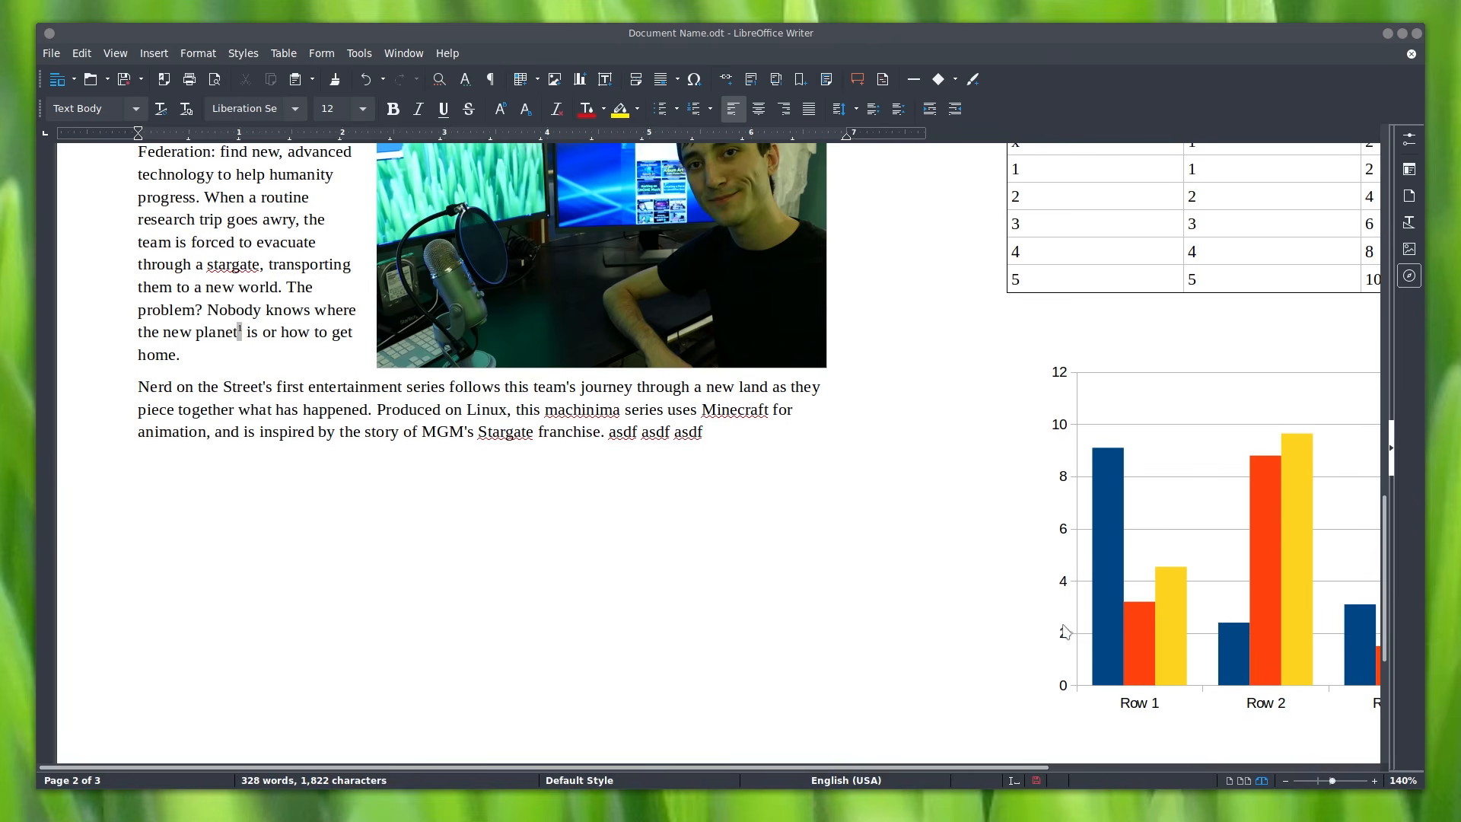
{"action": "left_click", "coordinate": [775, 544]}
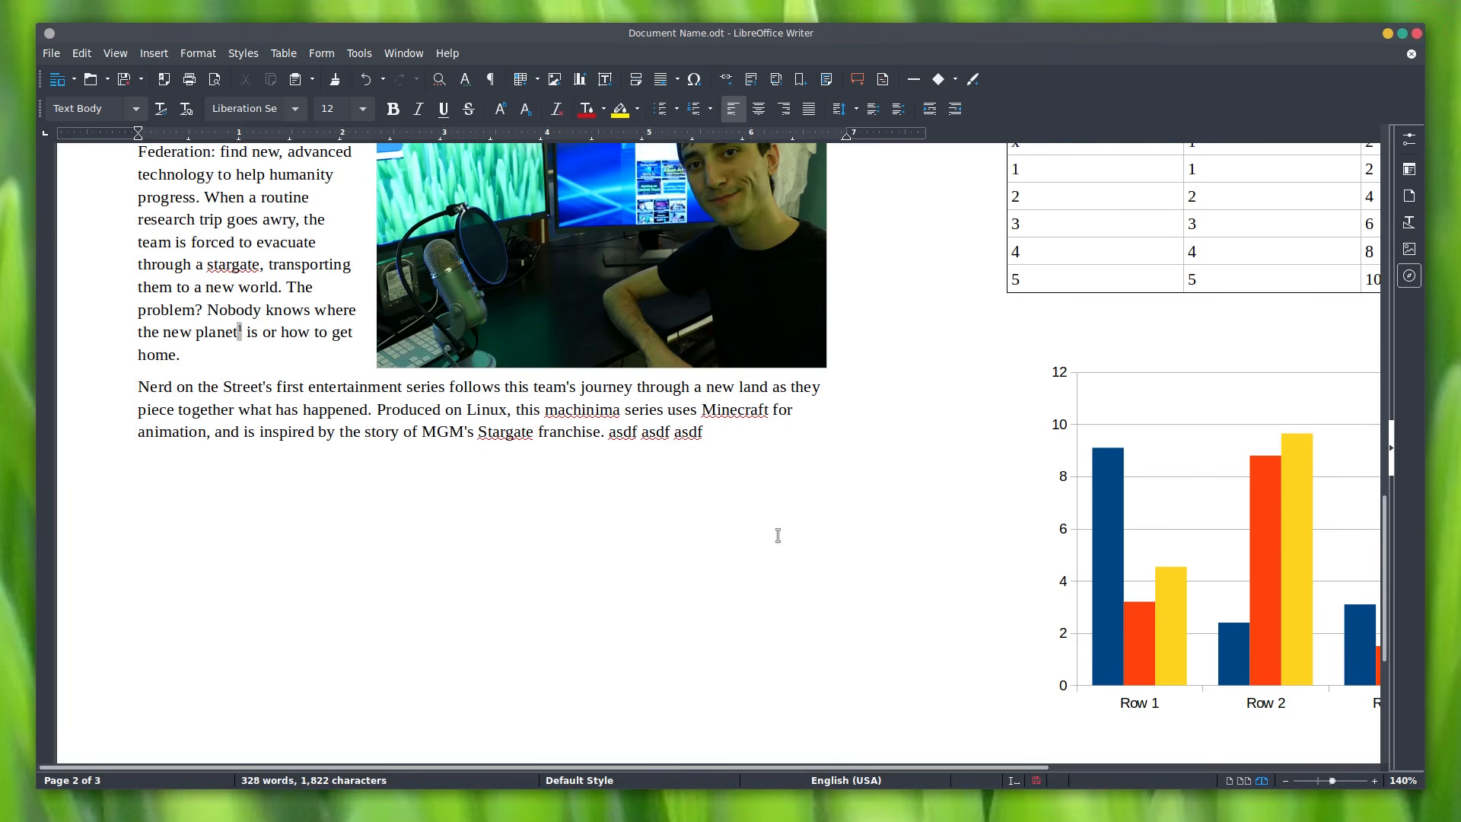
Step: Switch from book view to multi-page view and scroll back to page 1's Title
{"action": "scroll", "coordinate": [761, 560], "scroll_direction": "up", "scroll_amount": 3}
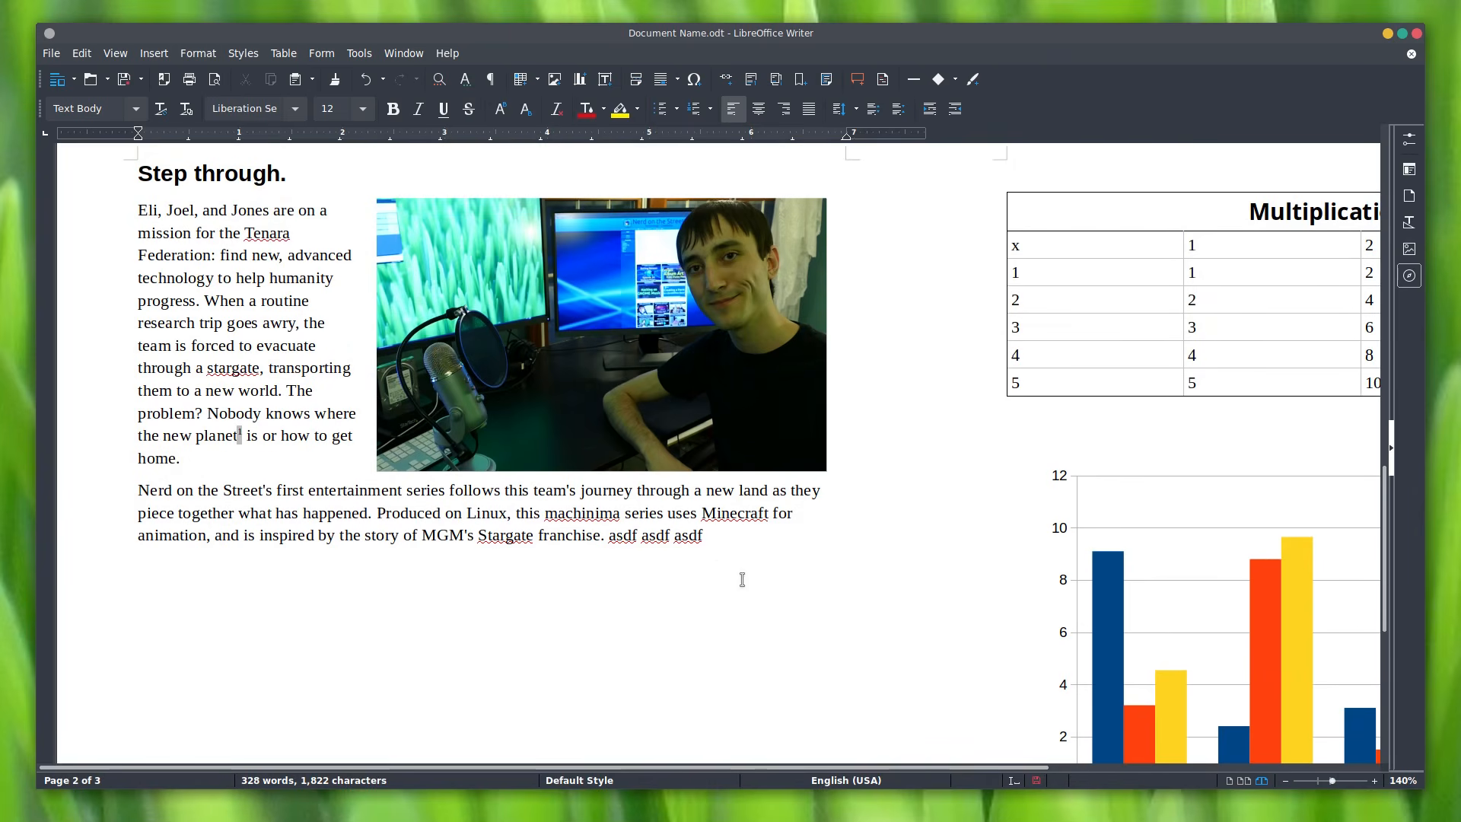
{"action": "scroll", "coordinate": [930, 602], "scroll_direction": "down", "scroll_amount": 5}
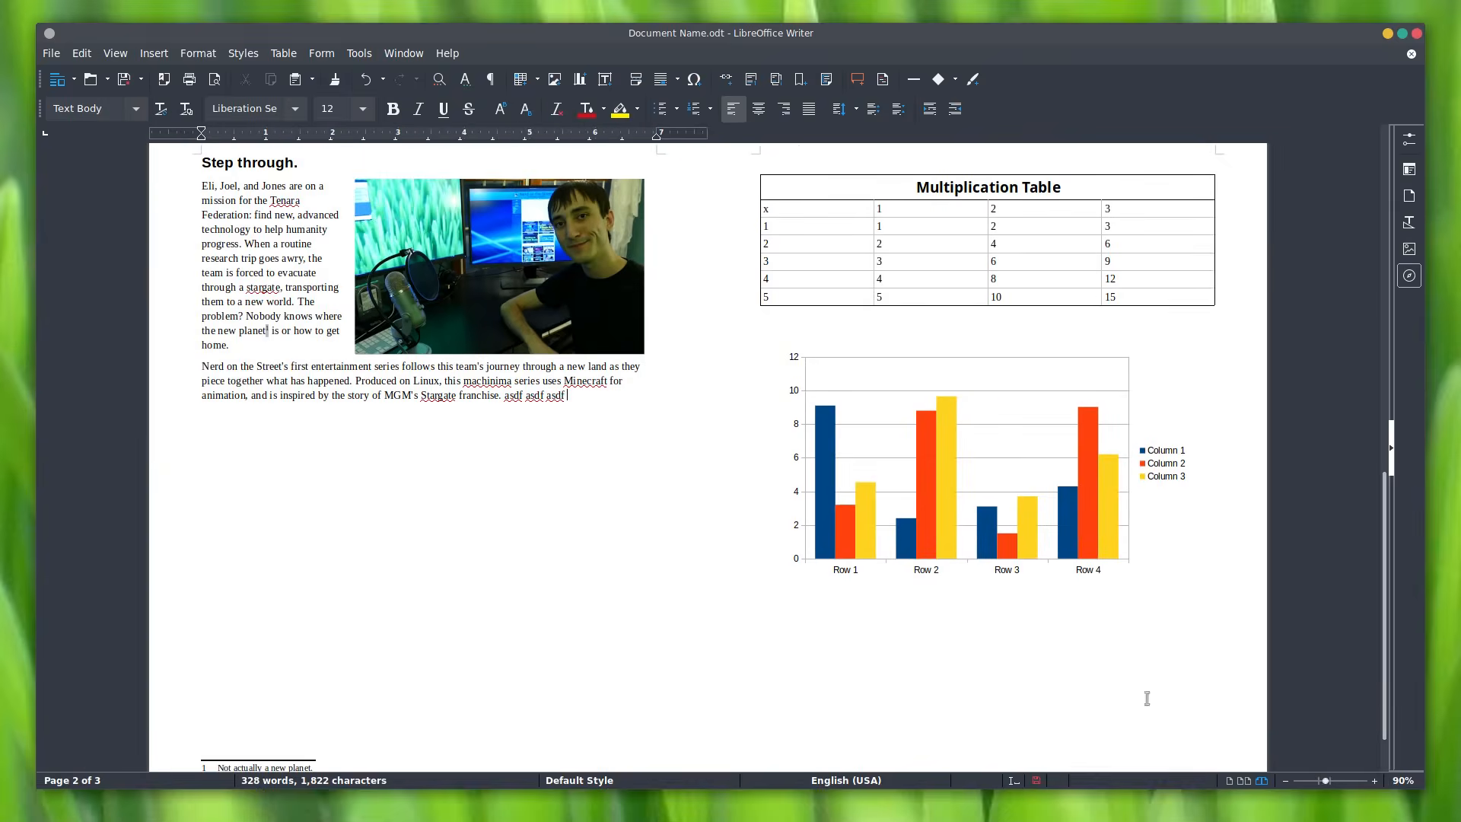
{"action": "left_click", "coordinate": [1243, 783]}
{"action": "scroll", "coordinate": [1230, 707], "scroll_direction": "up", "scroll_amount": 15}
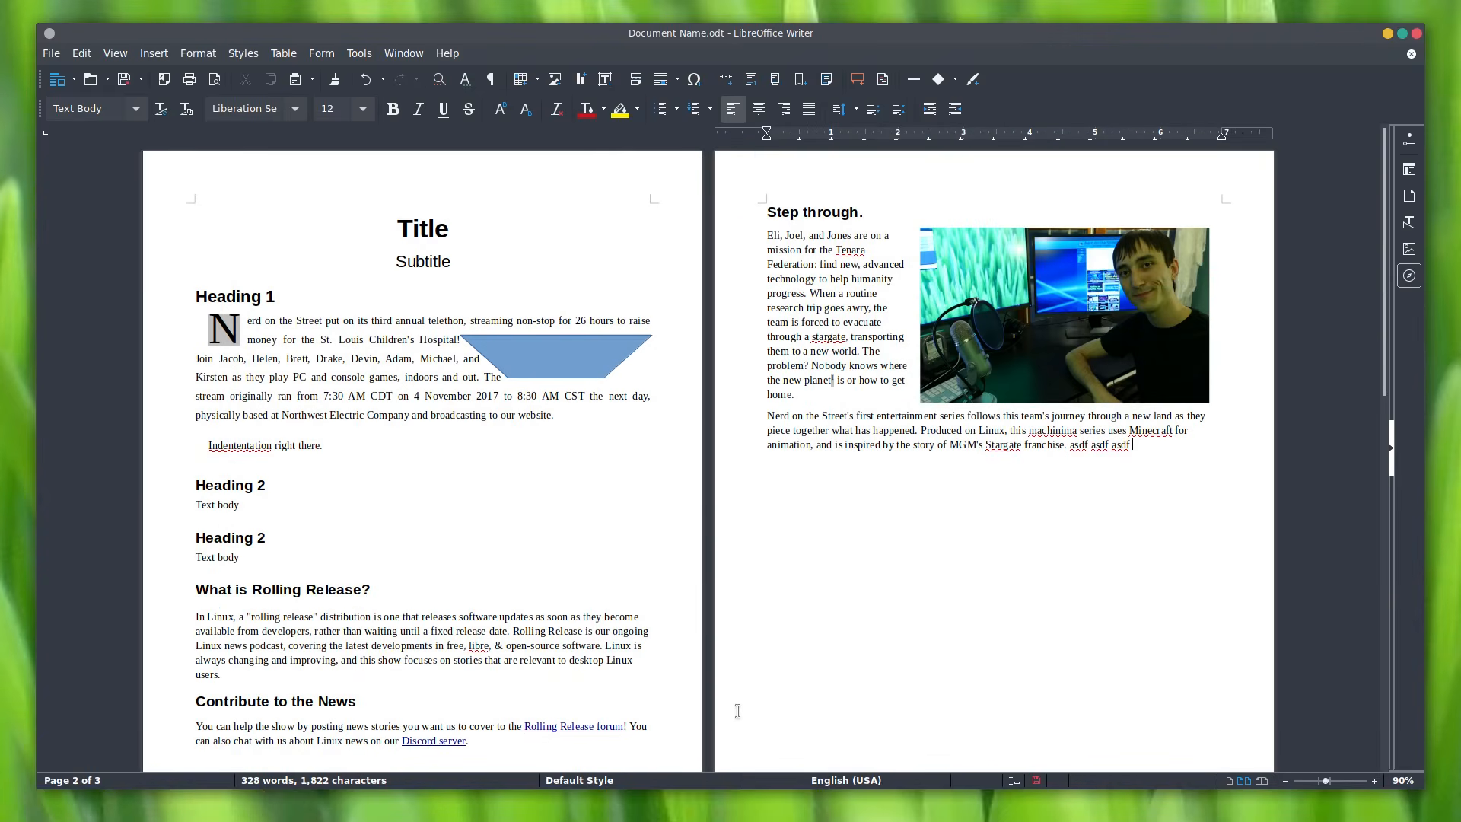
{"action": "scroll", "coordinate": [744, 571], "scroll_direction": "up", "scroll_amount": 3, "text": "ctrl"}
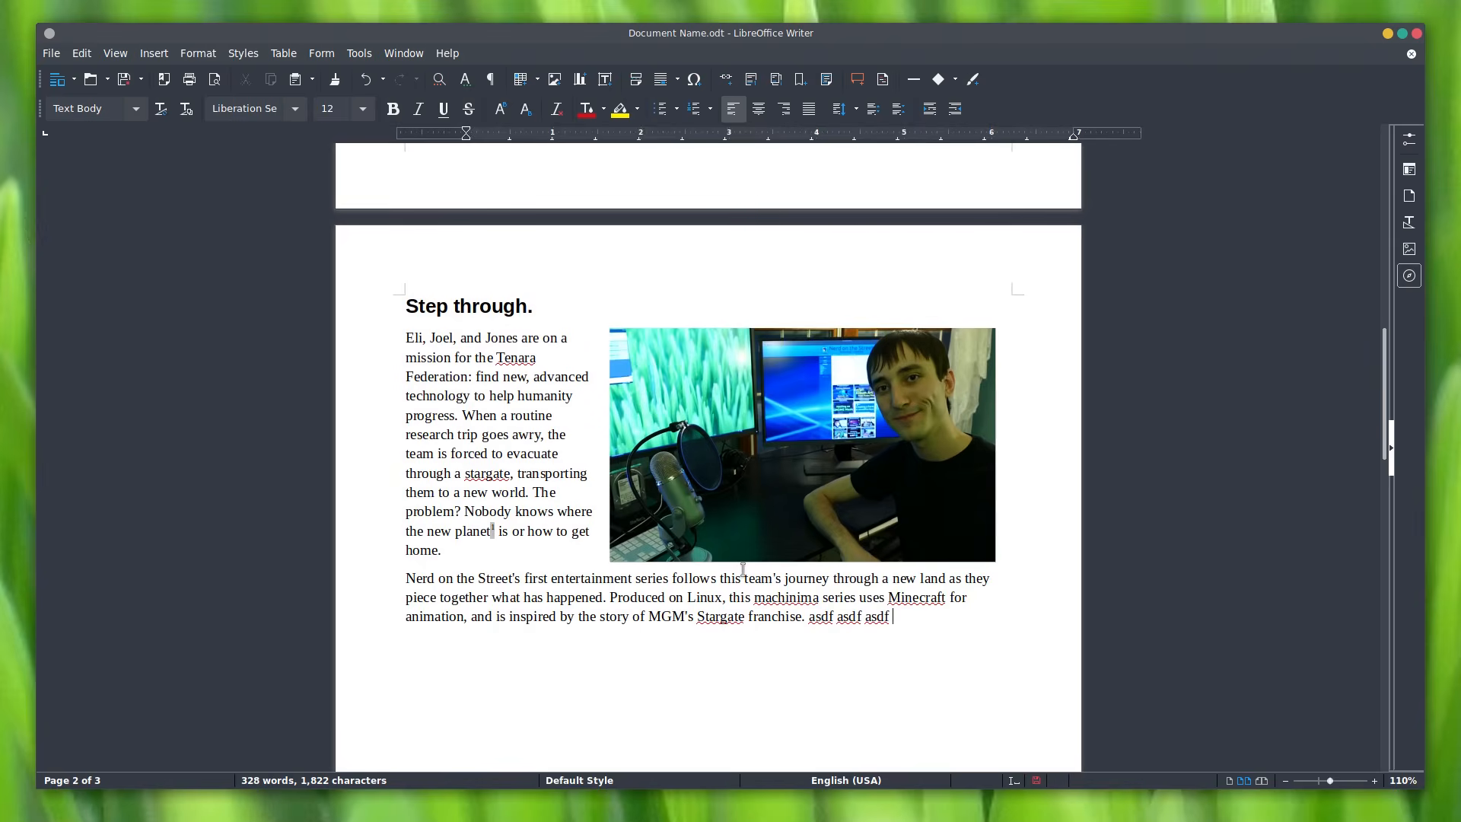
{"action": "scroll", "coordinate": [793, 522], "scroll_direction": "up", "scroll_amount": 15}
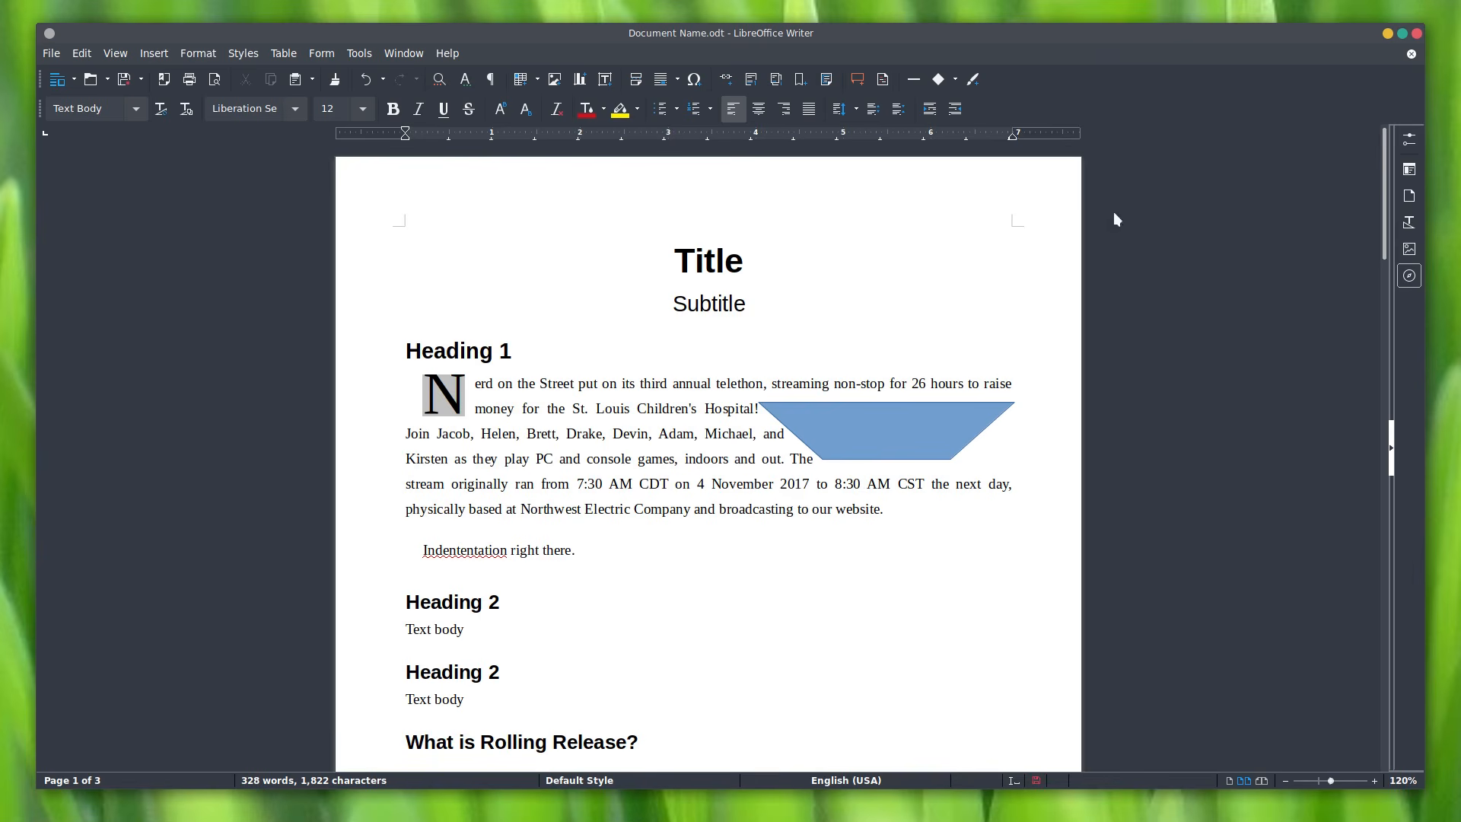
{"action": "key", "text": "ctrl+j"}
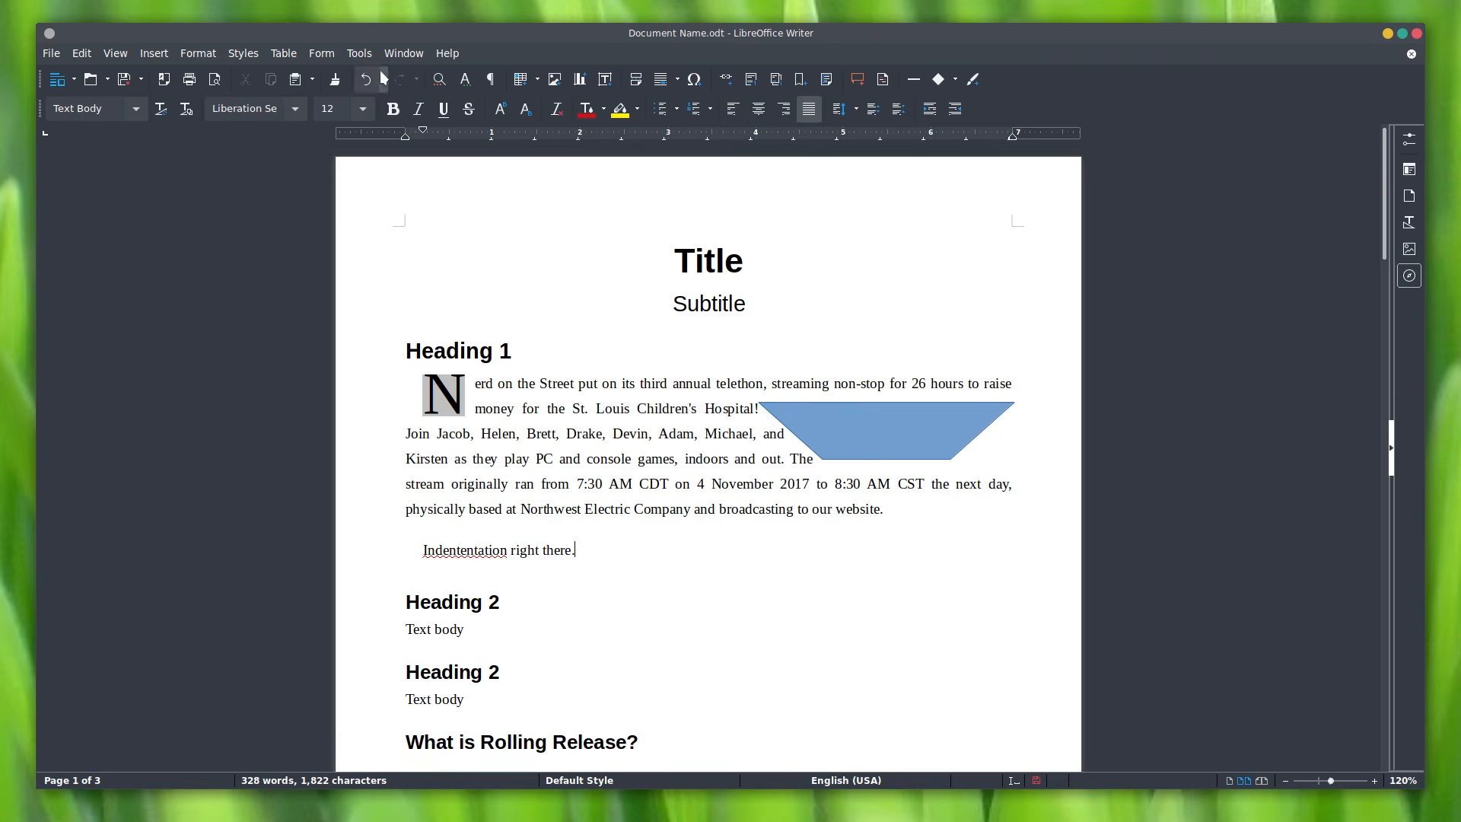
Step: Enable experimental features under Tools > Options > LibreOffice > Advanced
{"action": "left_click", "coordinate": [359, 54]}
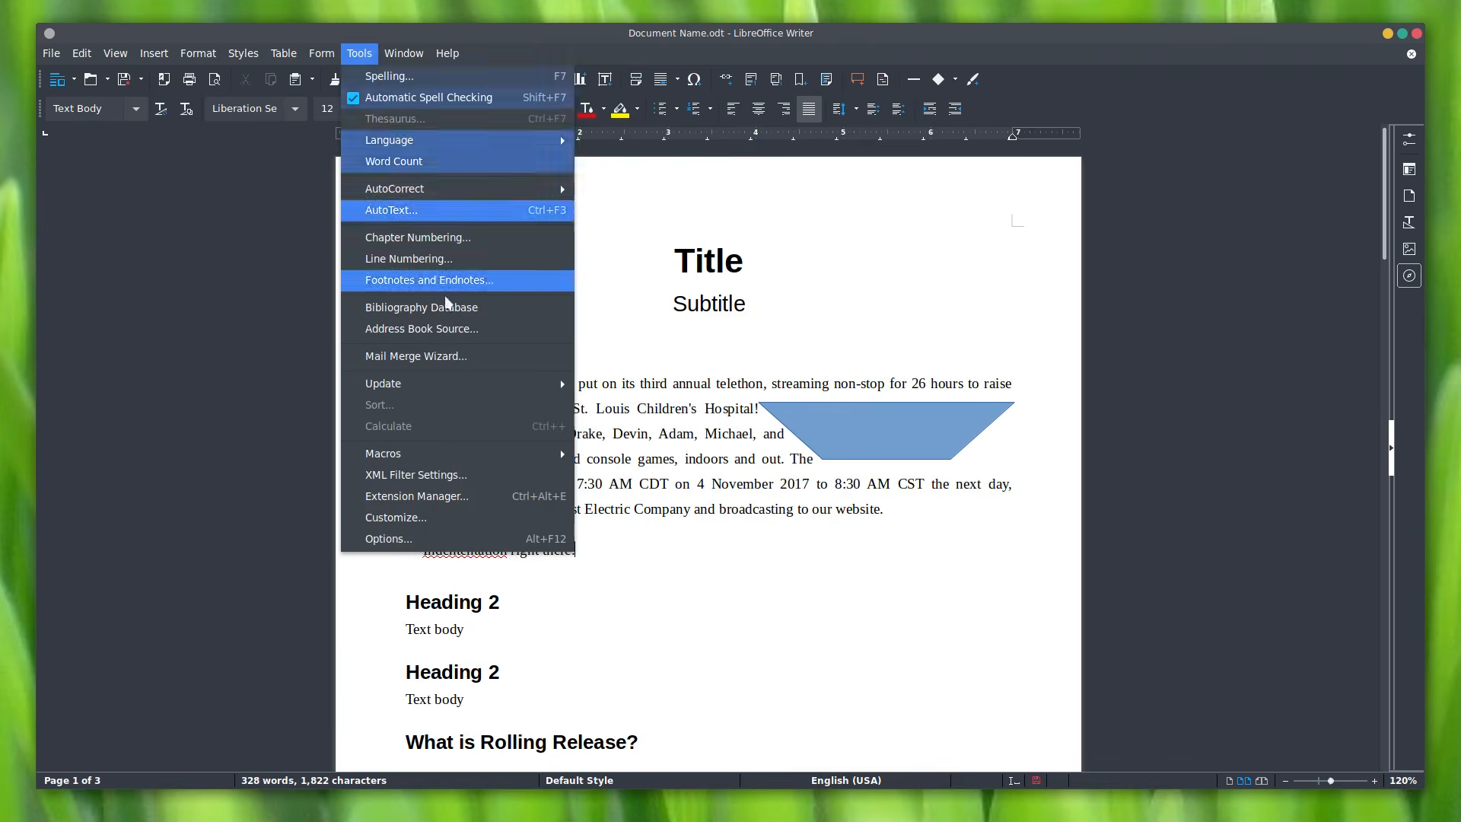
{"action": "left_click", "coordinate": [396, 538]}
{"action": "left_click_drag", "start_coordinate": [519, 0], "coordinate": [545, 190]}
{"action": "left_click", "coordinate": [269, 231]}
{"action": "left_click", "coordinate": [271, 207]}
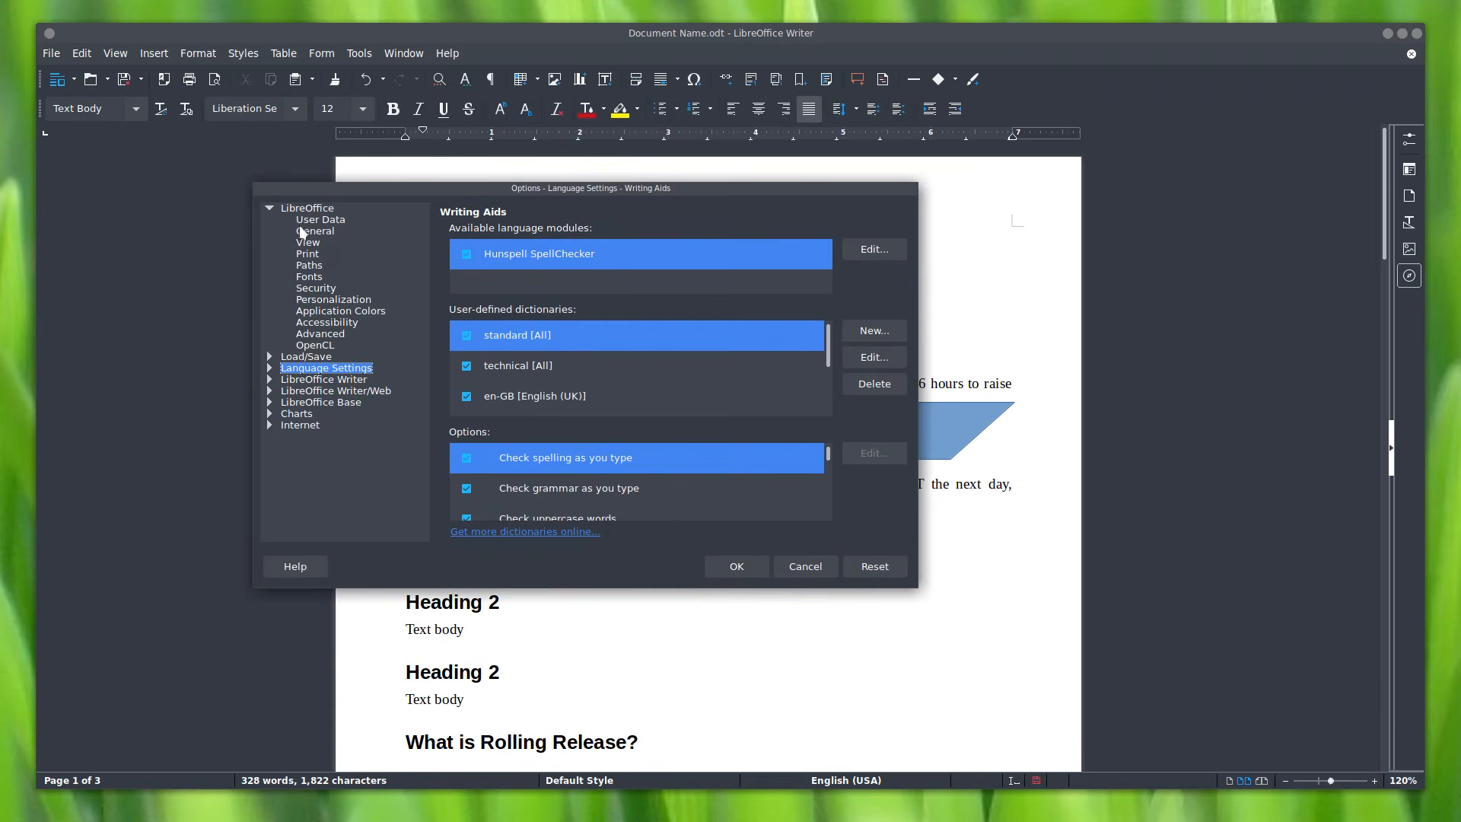
{"action": "left_click", "coordinate": [328, 332]}
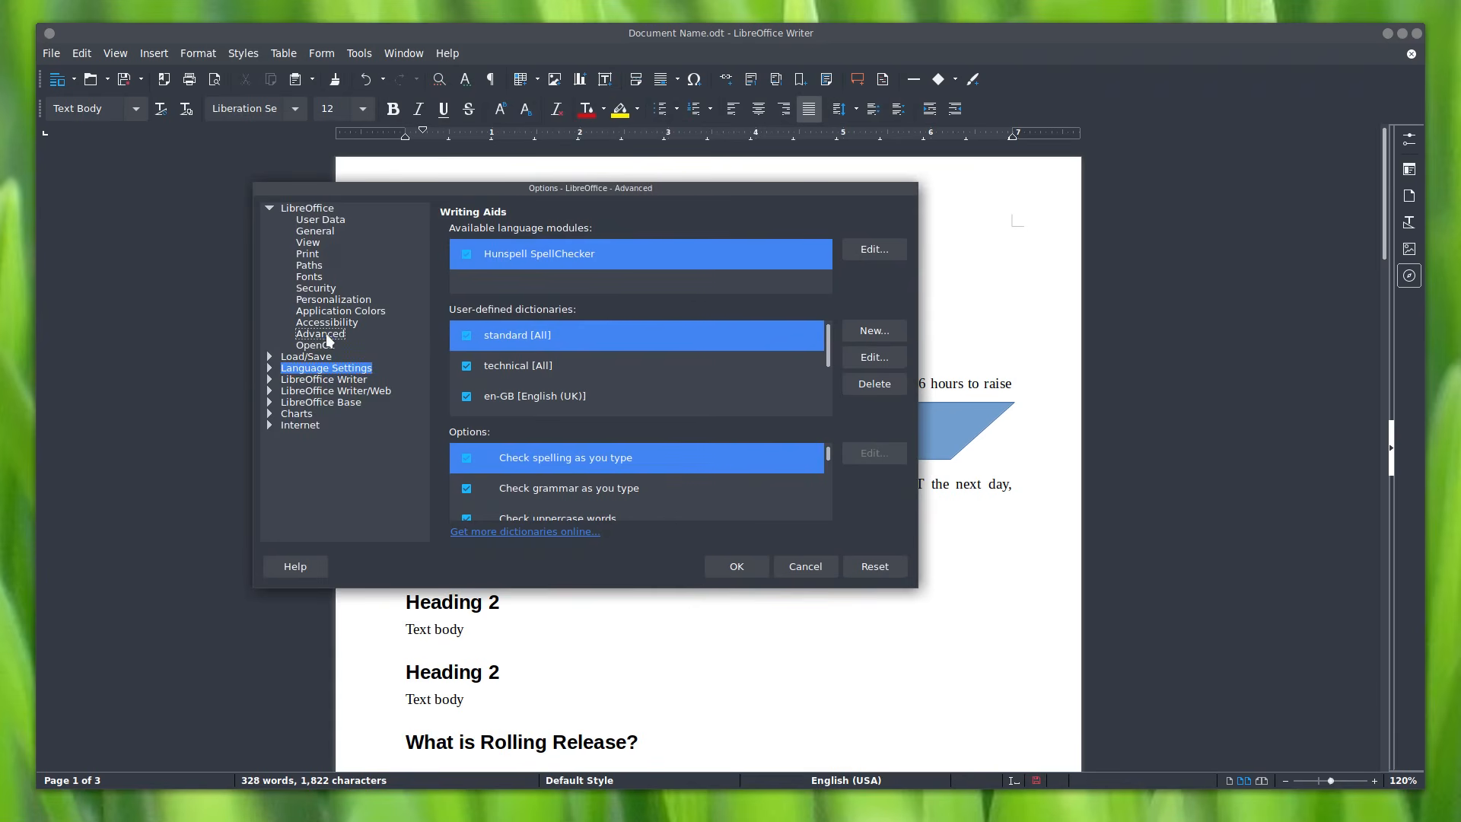
{"action": "left_click", "coordinate": [749, 567]}
Step: Restart LibreOffice without saving and reopen Document Name.odt with its password
{"action": "left_click", "coordinate": [737, 441]}
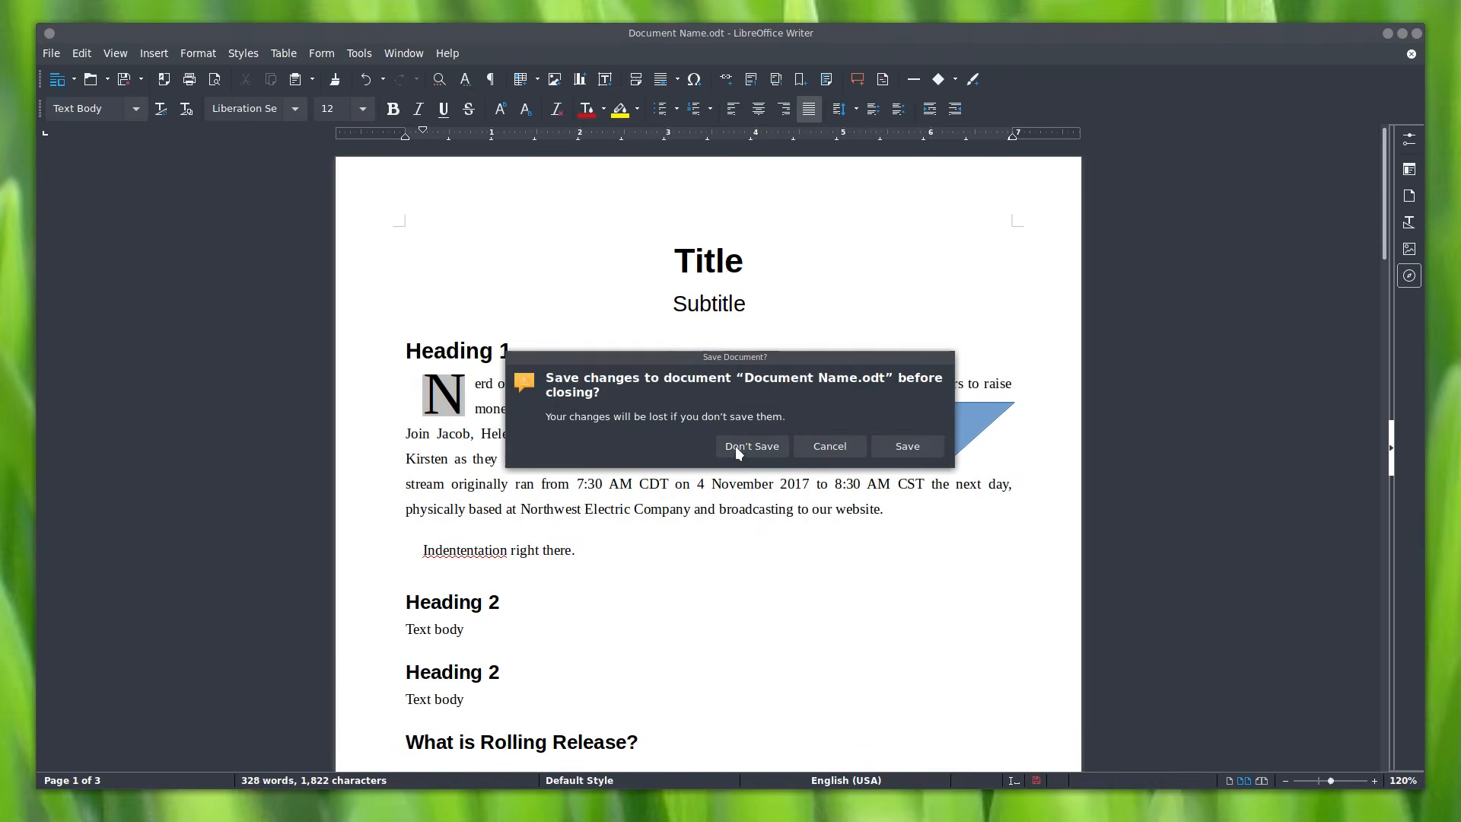
{"action": "left_click", "coordinate": [894, 447]}
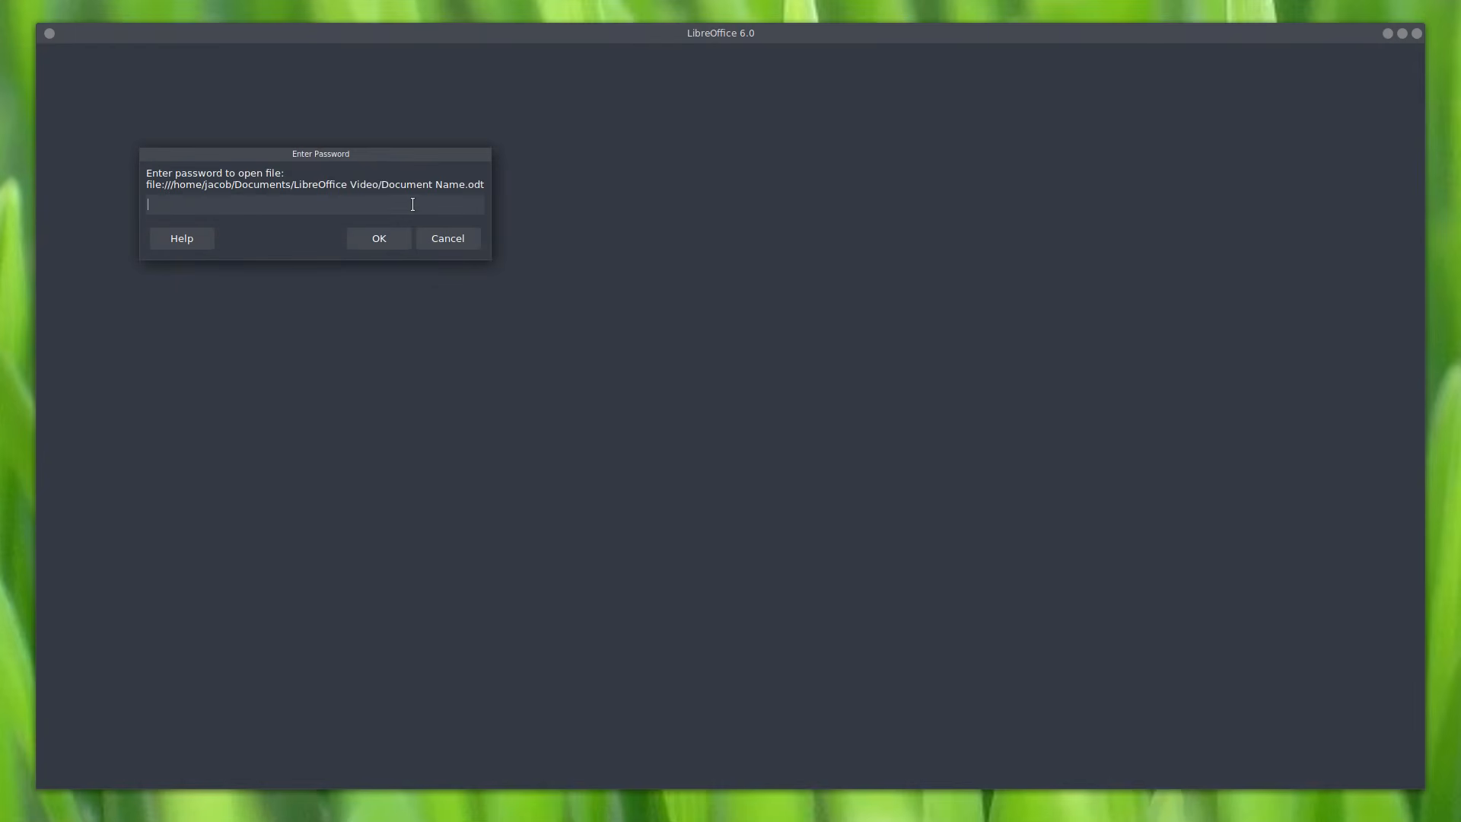
{"action": "key", "text": "Return"}
Step: Switch the toolbar layout to Notebookbar from the View menu
{"action": "left_click", "coordinate": [118, 51]}
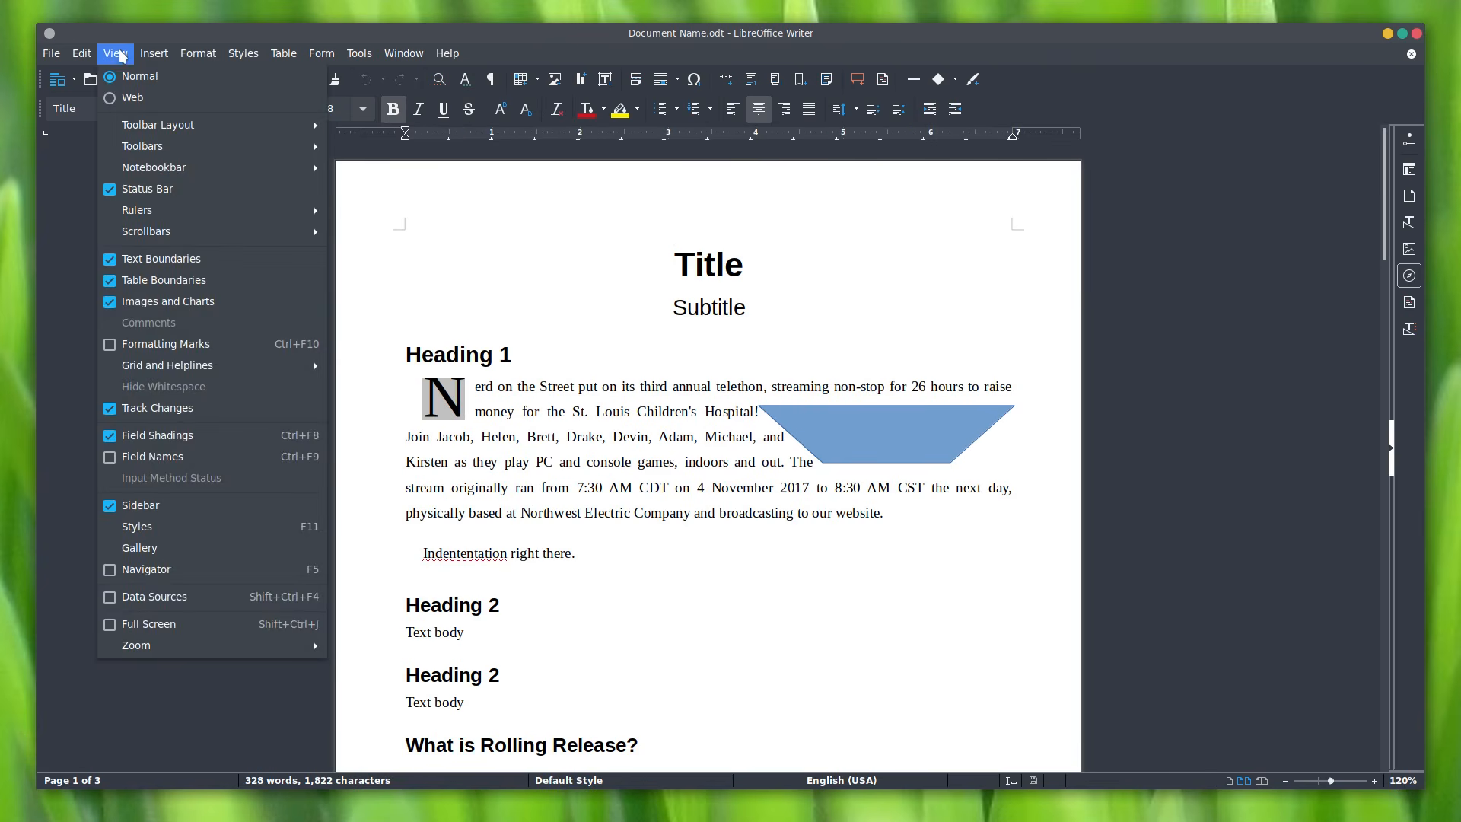
{"action": "mouse_move", "coordinate": [236, 126]}
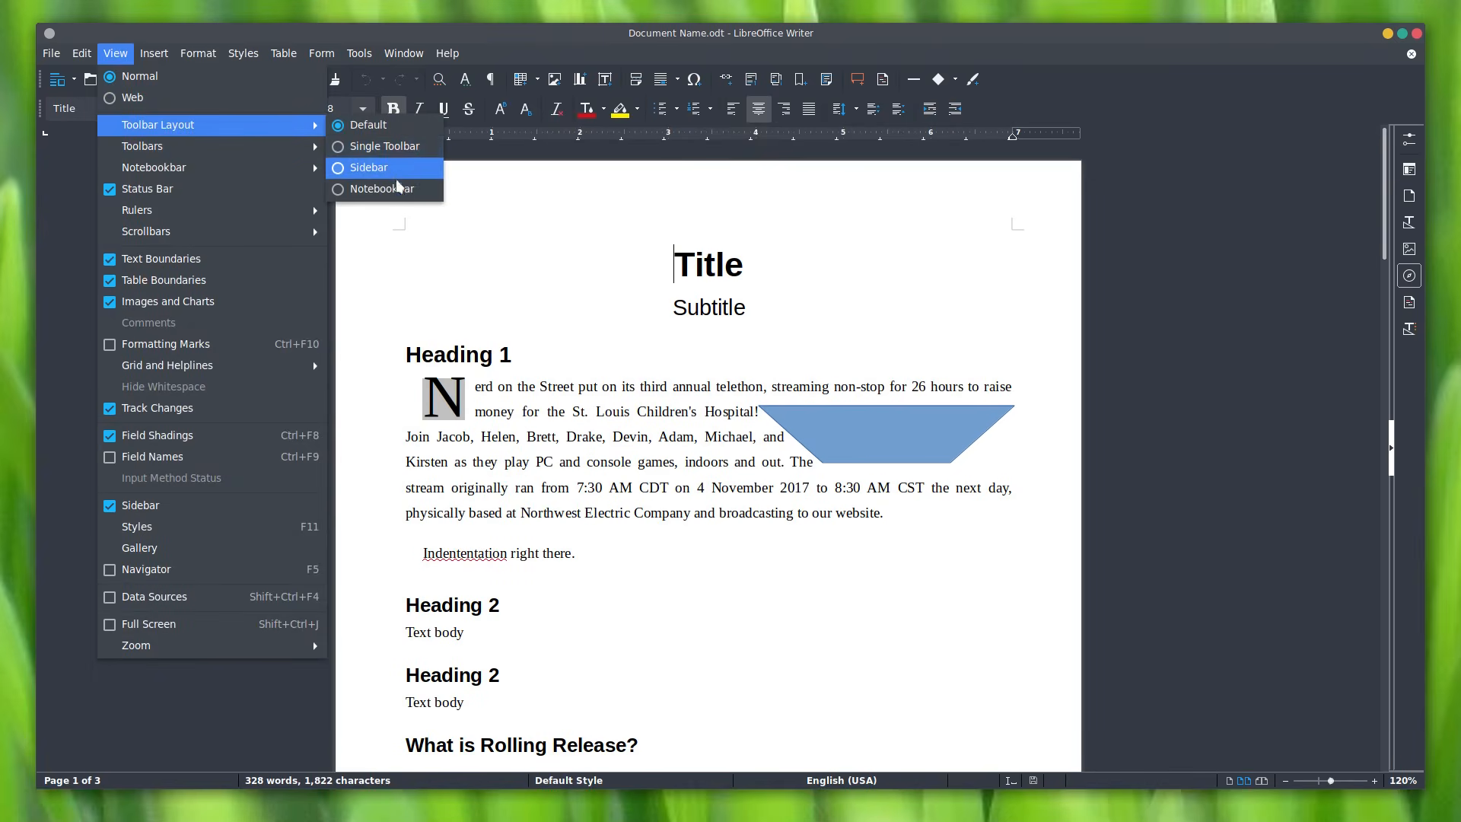
{"action": "left_click", "coordinate": [409, 204]}
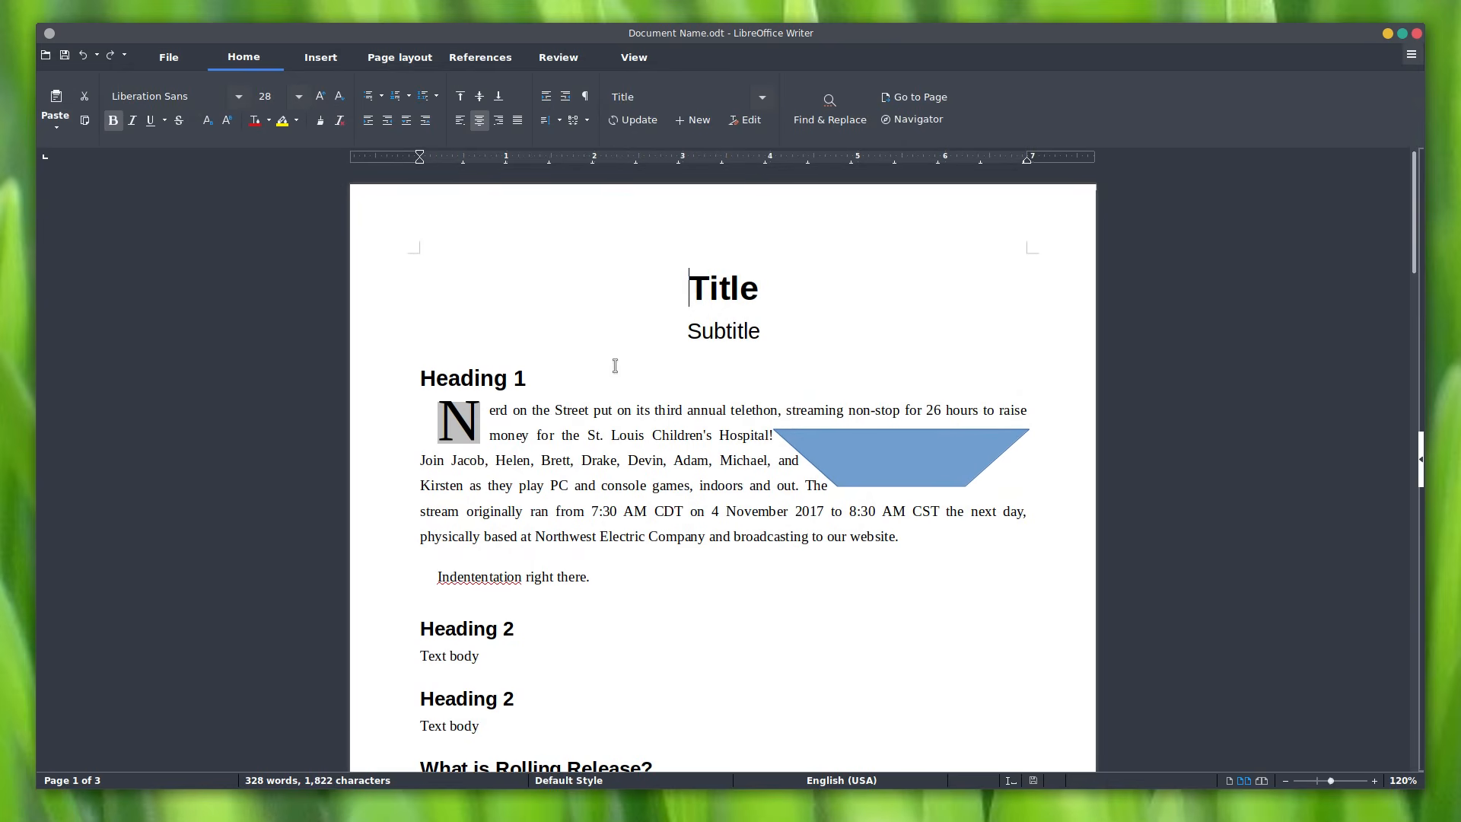
Step: Browse the Insert, Page layout, File, References and View tabs, ending on Home
{"action": "left_click", "coordinate": [319, 58]}
{"action": "left_click", "coordinate": [398, 62]}
{"action": "left_click", "coordinate": [278, 59]}
{"action": "left_click", "coordinate": [180, 58]}
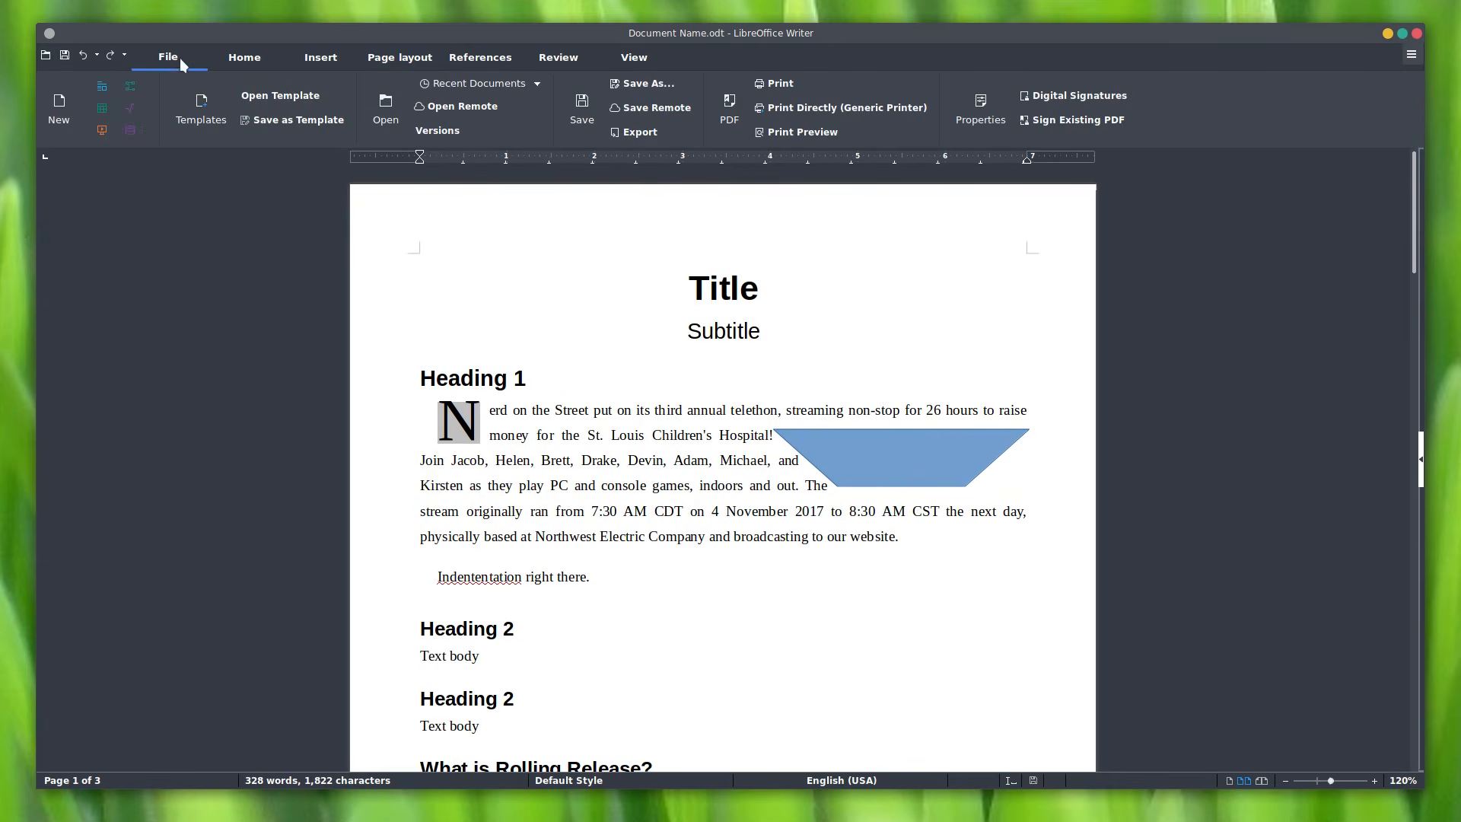
{"action": "left_click", "coordinate": [242, 61]}
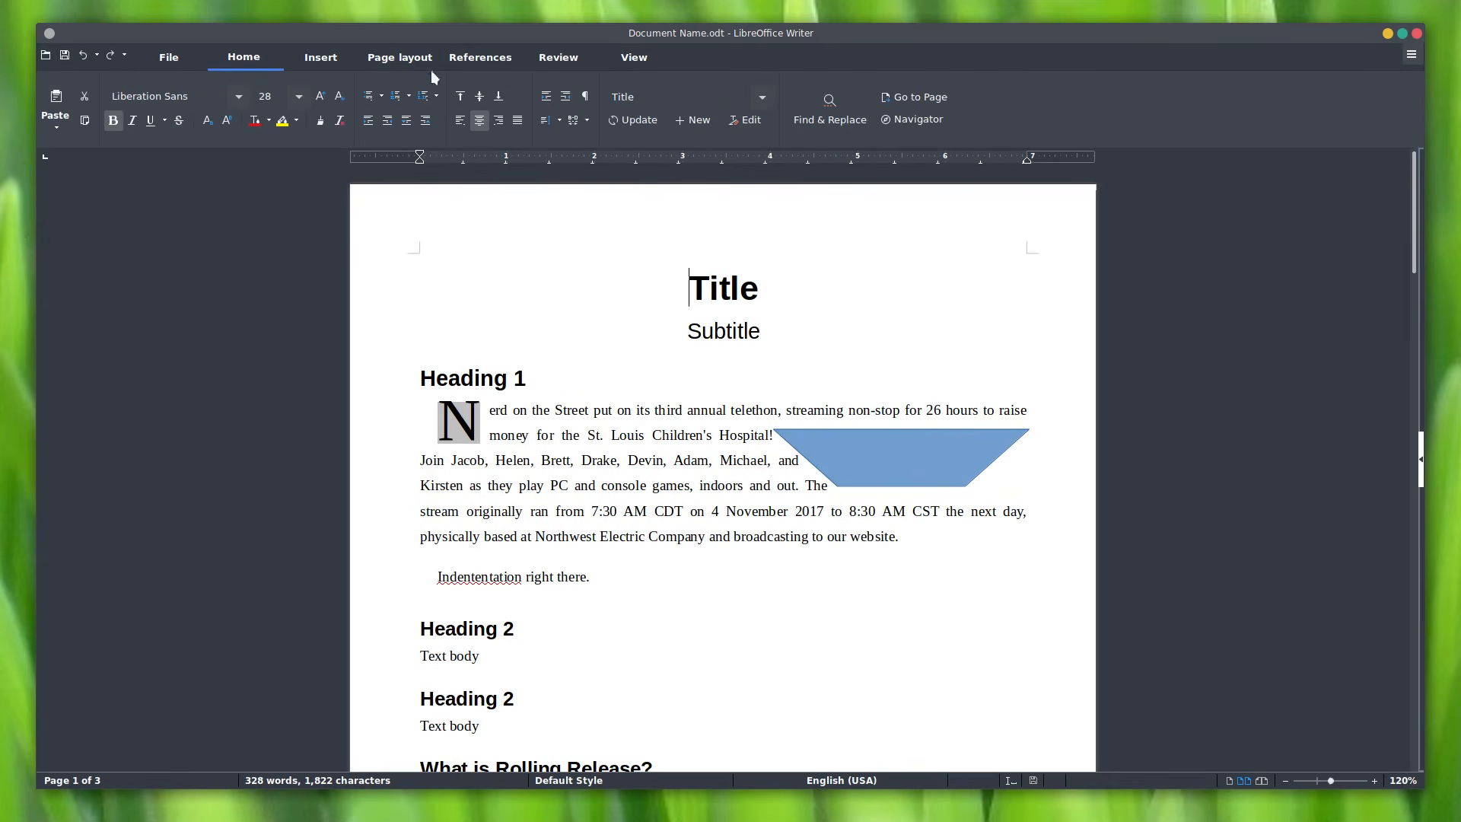
{"action": "left_click", "coordinate": [400, 57]}
{"action": "left_click", "coordinate": [480, 58]}
{"action": "left_click", "coordinate": [633, 58]}
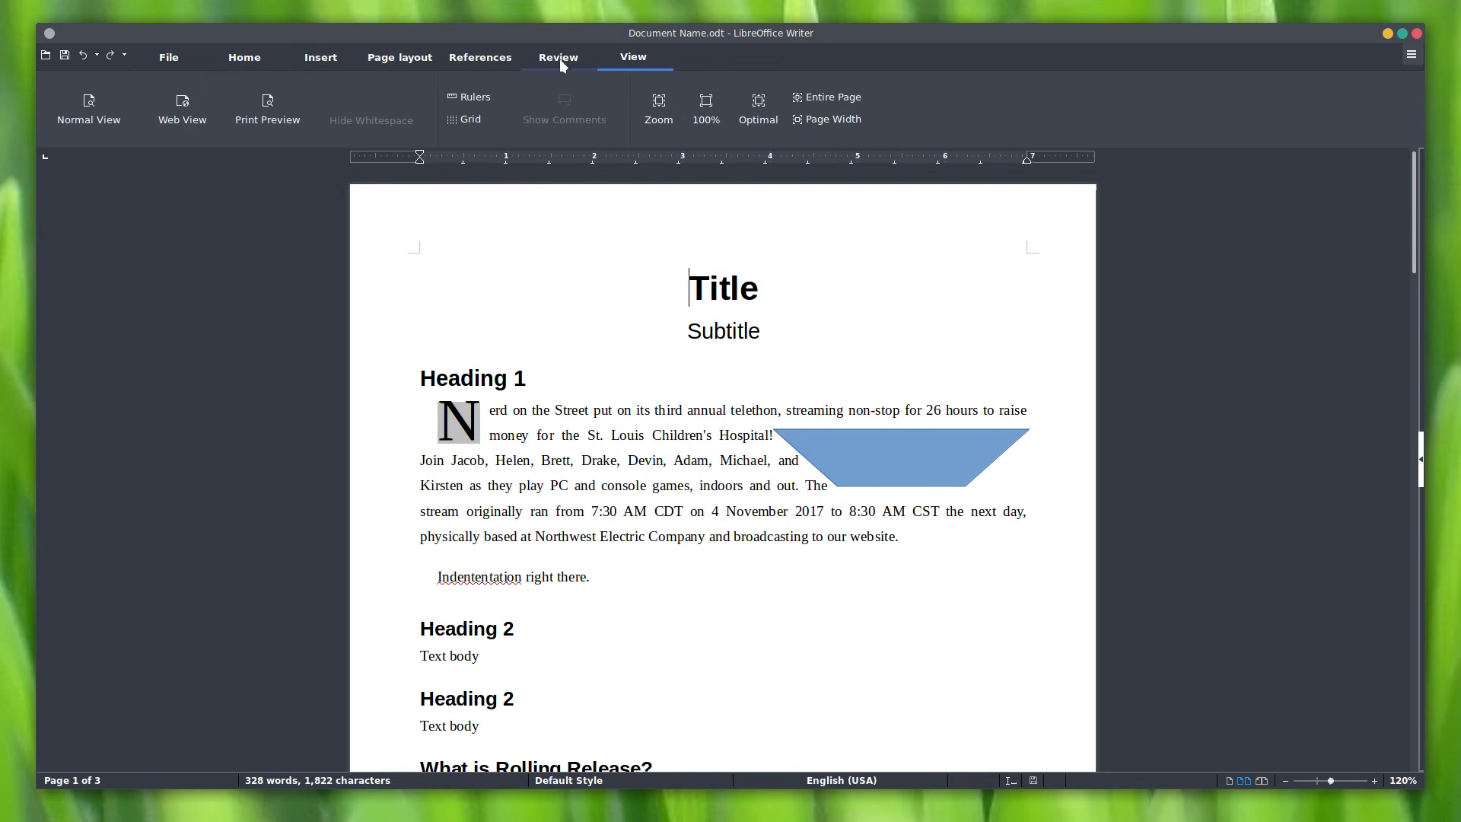
{"action": "left_click", "coordinate": [249, 57]}
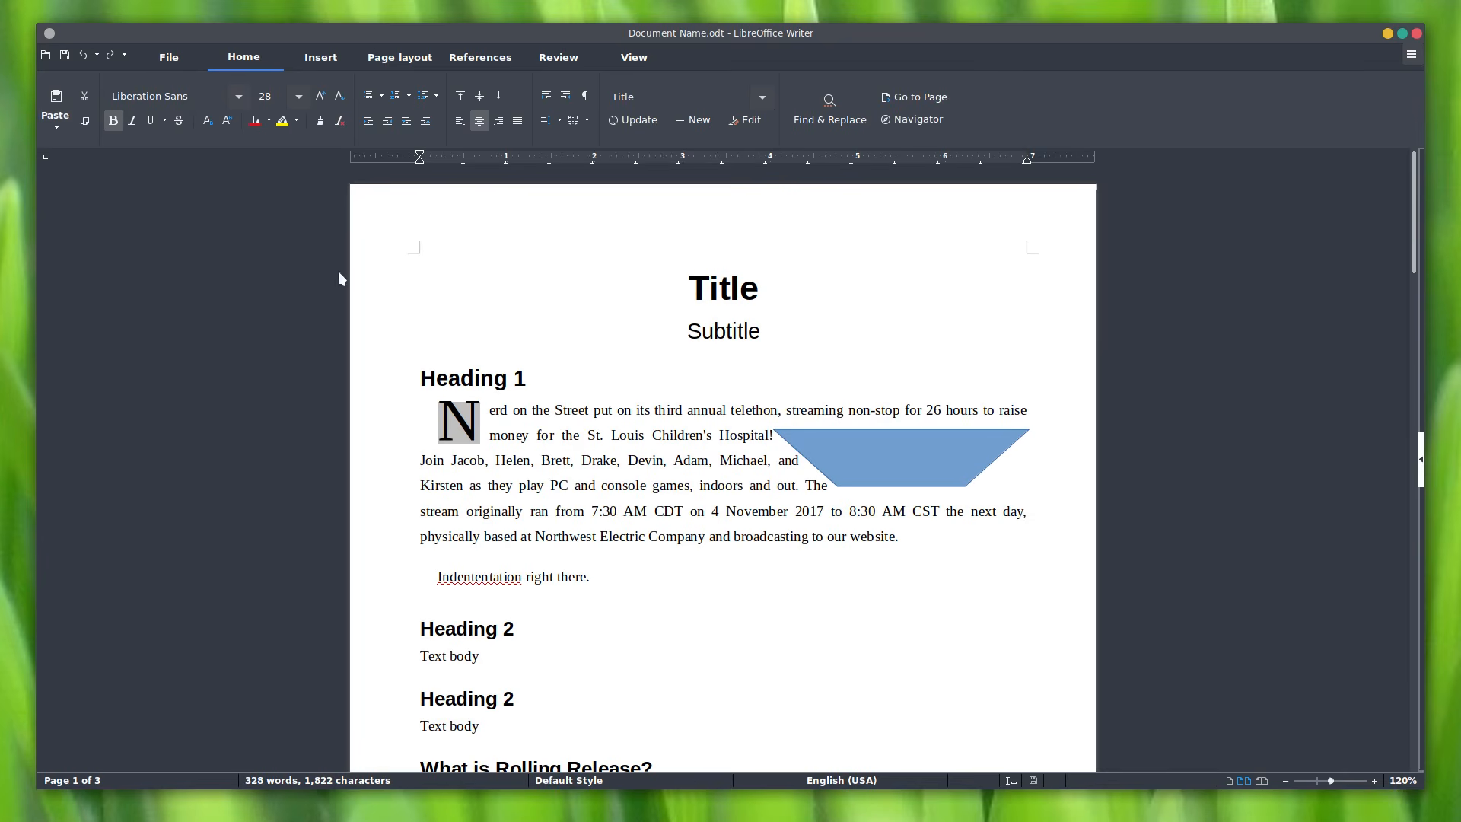
{"action": "left_click", "coordinate": [637, 59]}
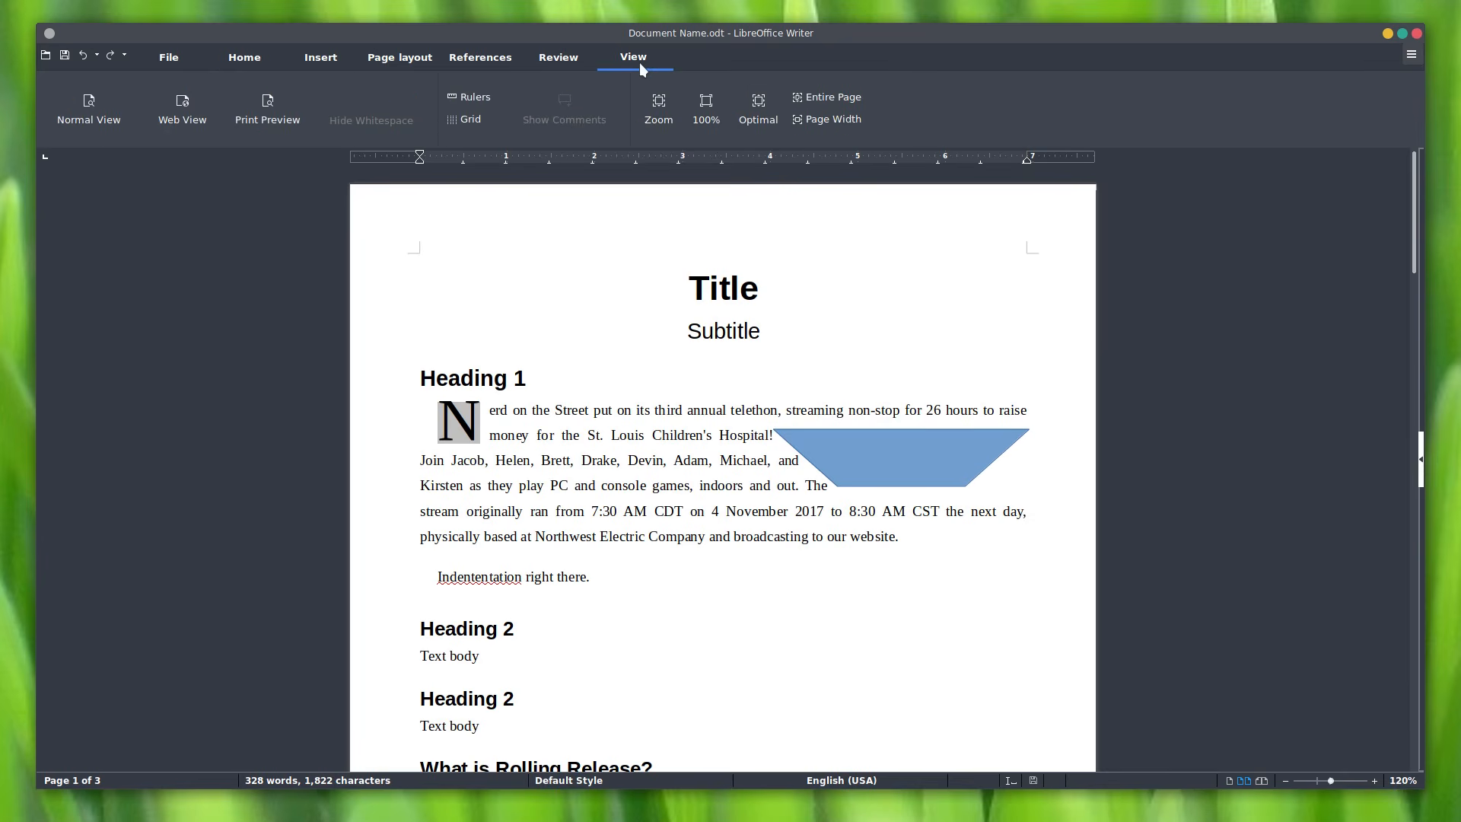
{"action": "left_click", "coordinate": [221, 65]}
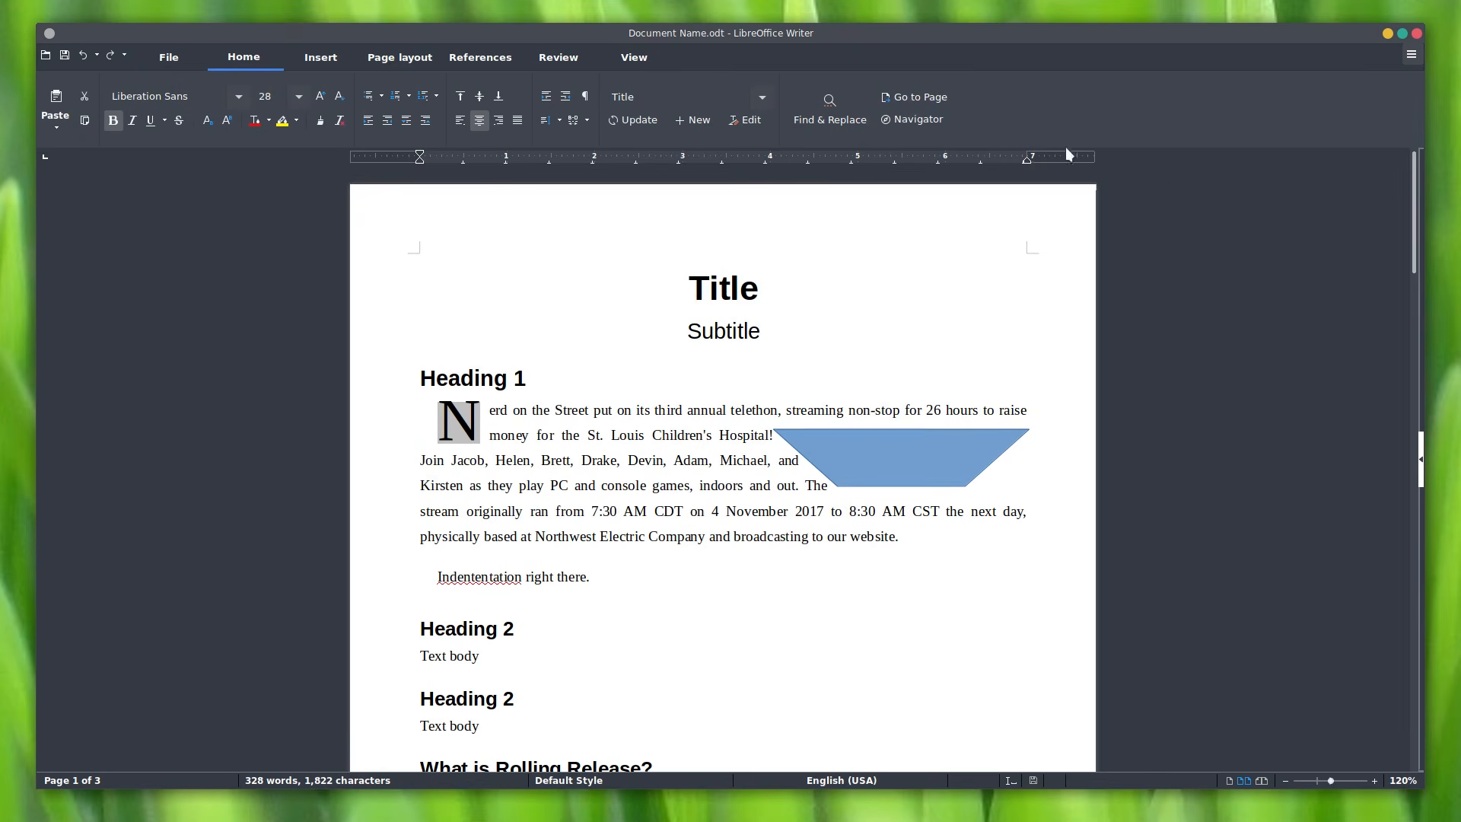
Step: Bring back the sidebar on the Properties deck and check the Notebookbar group visibility list
{"action": "left_click", "coordinate": [1421, 464]}
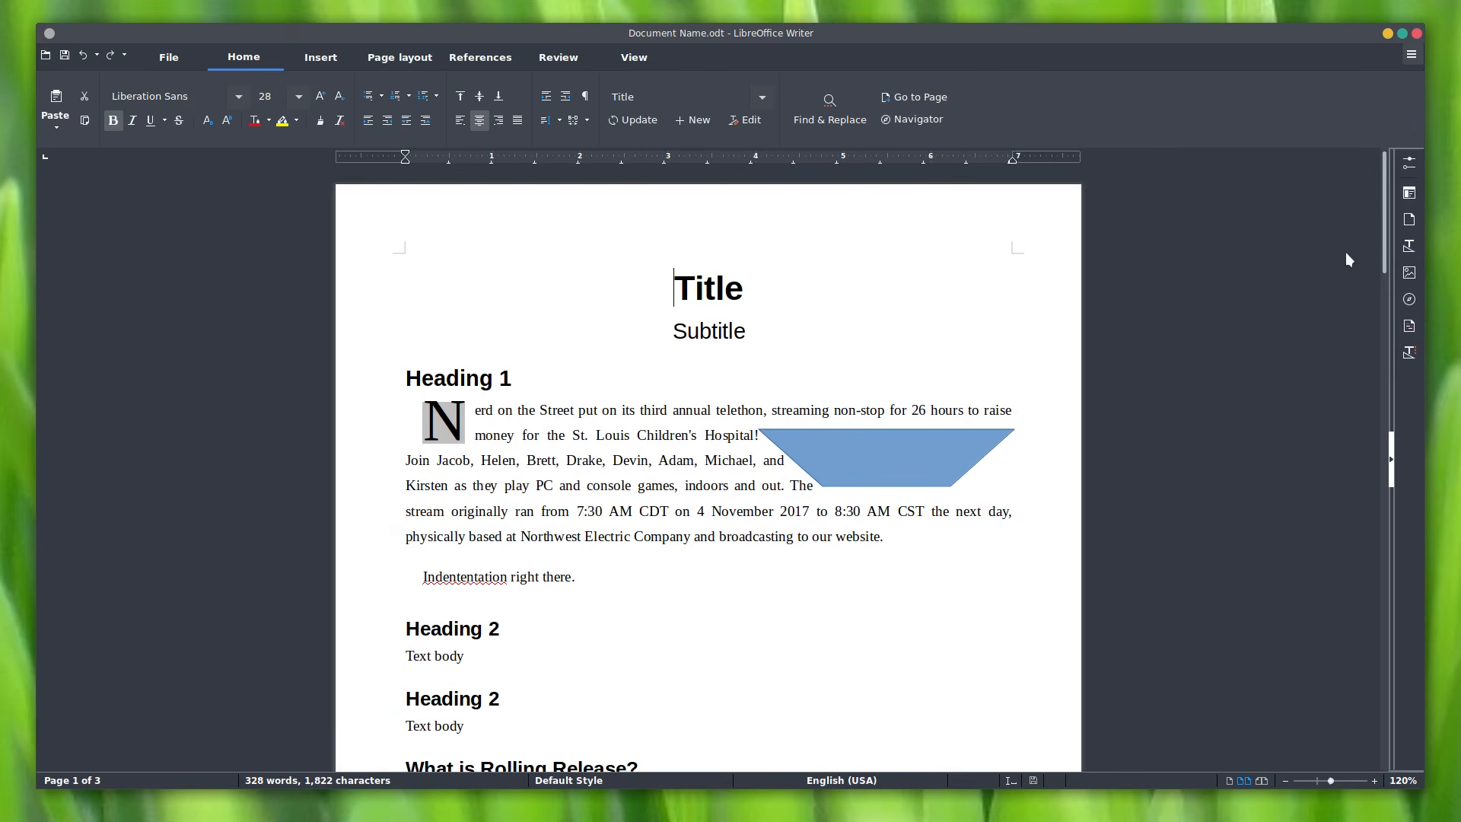
{"action": "left_click", "coordinate": [727, 519]}
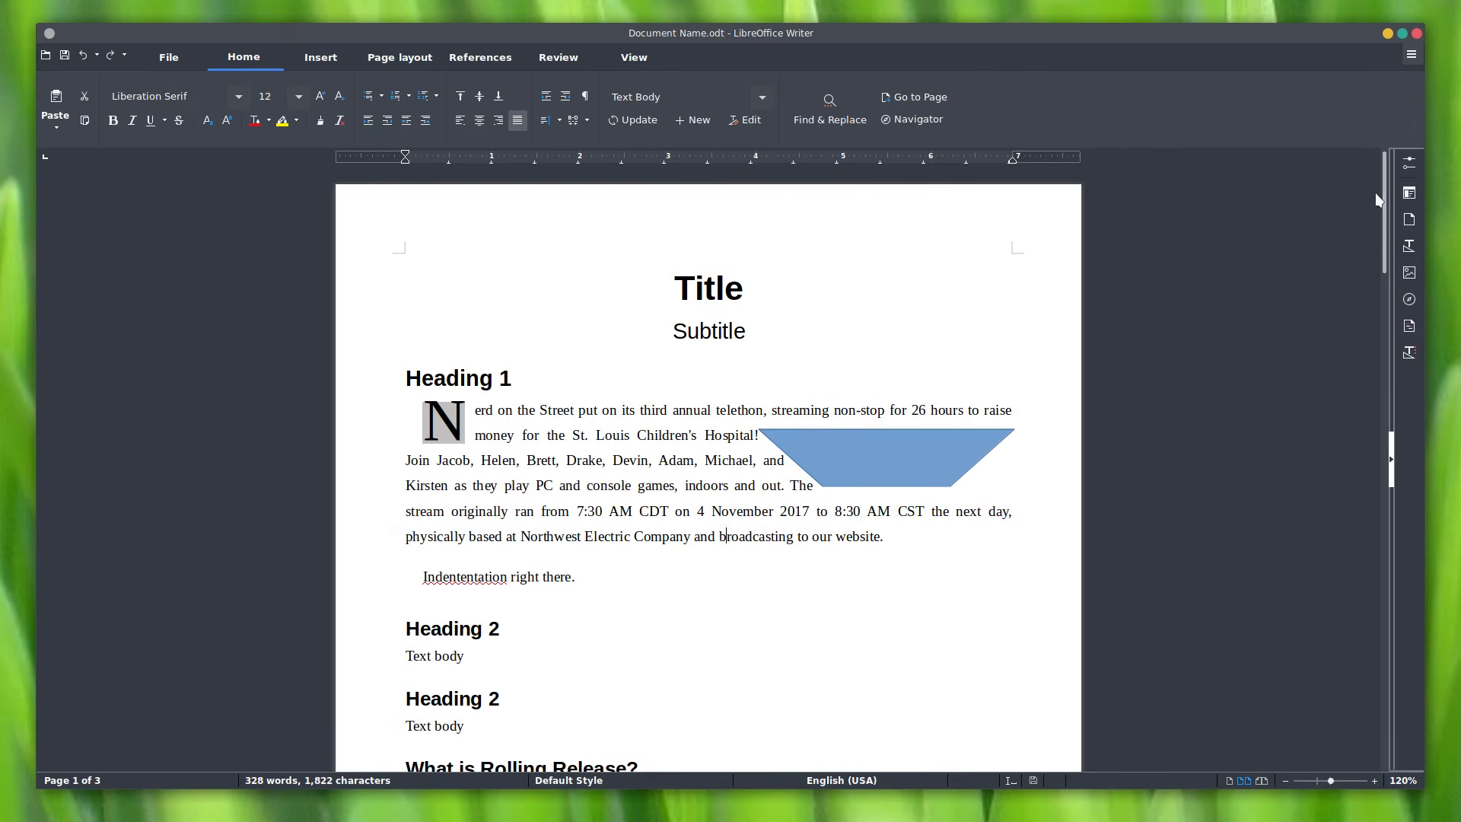
{"action": "left_click", "coordinate": [1417, 169]}
{"action": "left_click", "coordinate": [1417, 169]}
{"action": "left_click", "coordinate": [1412, 193]}
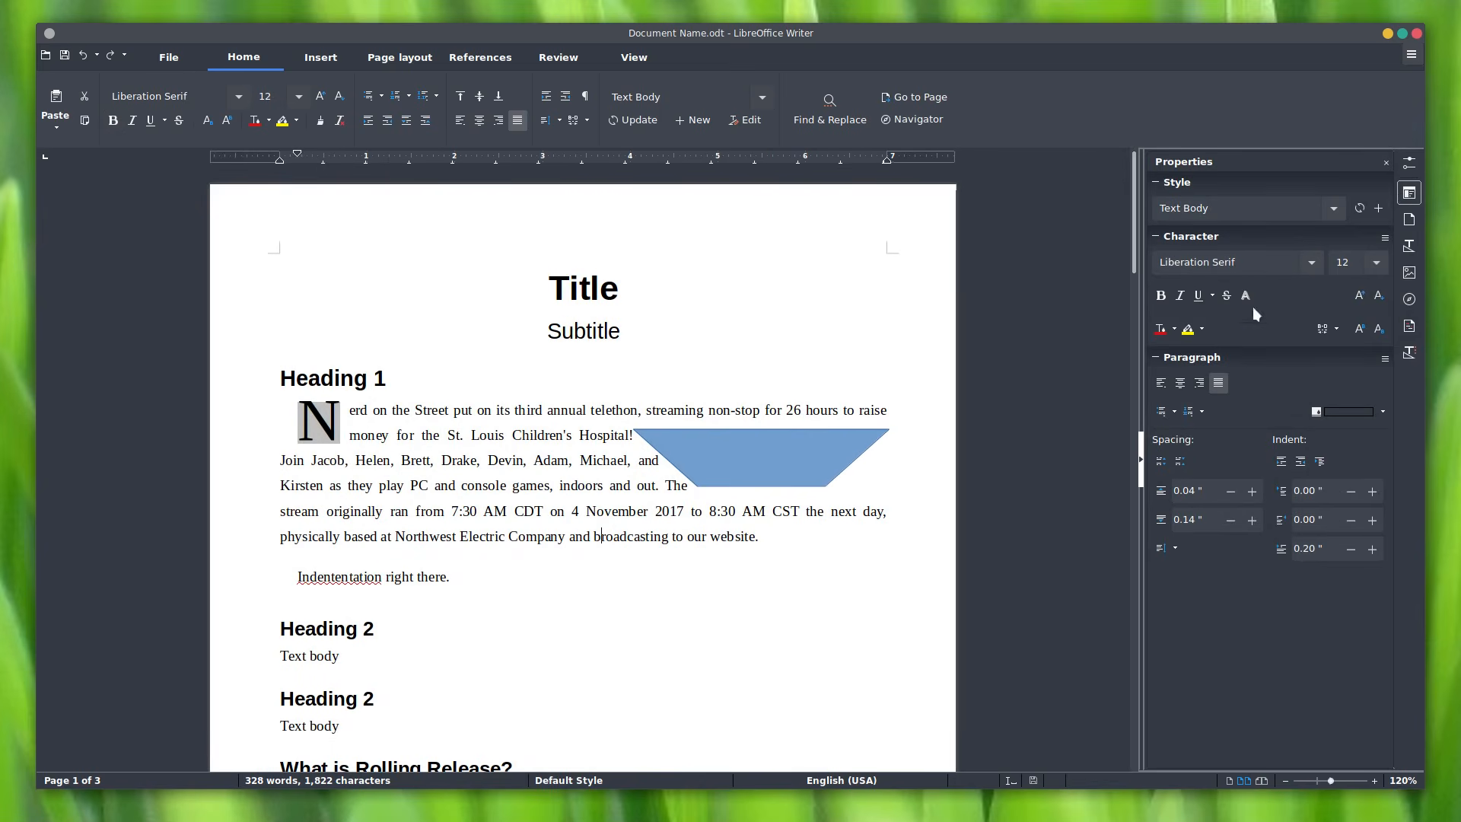
{"action": "right_click", "coordinate": [240, 63]}
{"action": "key", "text": "Escape"}
Step: Left-align the first paragraph after trying right and center, and toggle bold and italic
{"action": "left_click_drag", "start_coordinate": [355, 409], "coordinate": [660, 461]}
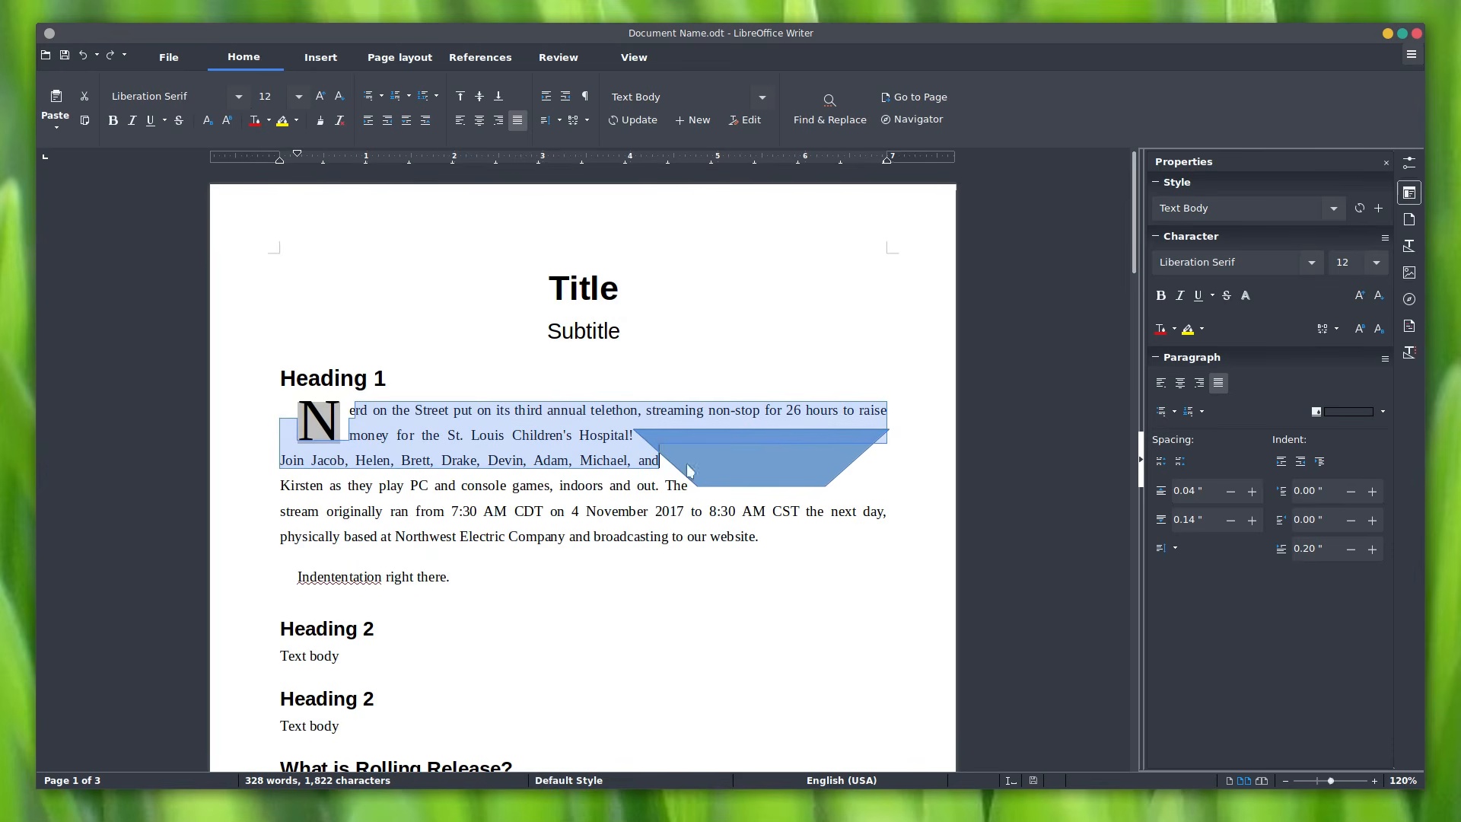
{"action": "left_click", "coordinate": [1199, 383]}
{"action": "left_click", "coordinate": [1180, 383]}
{"action": "left_click", "coordinate": [1161, 383]}
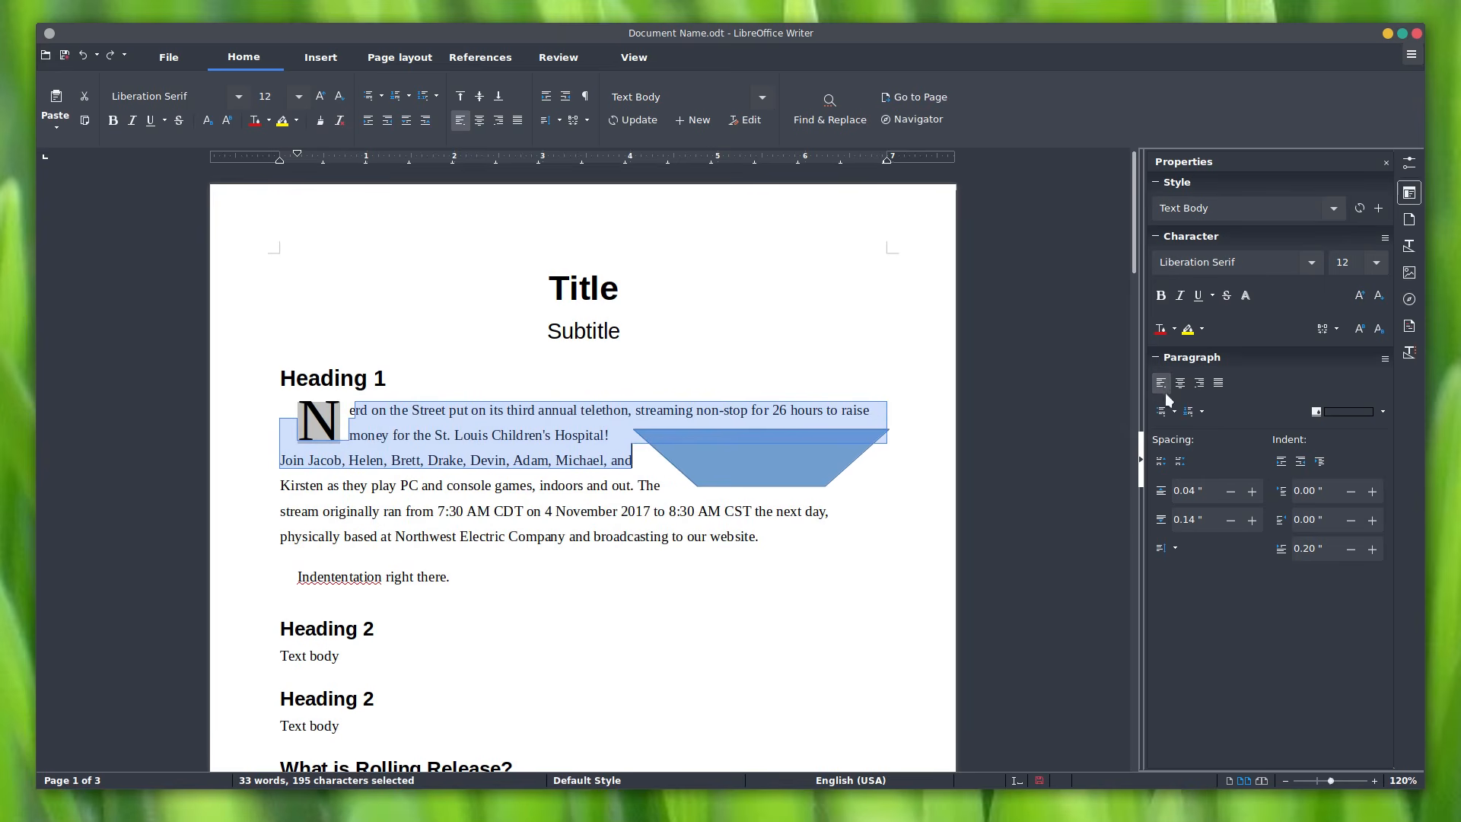
{"action": "left_click", "coordinate": [1161, 296]}
{"action": "left_click", "coordinate": [1160, 295]}
{"action": "left_click", "coordinate": [1180, 295]}
{"action": "left_click", "coordinate": [1180, 295]}
Step: In the Page deck keep Letter paper, try Landscape, return to Portrait, and set Narrow margins
{"action": "left_click", "coordinate": [1409, 220]}
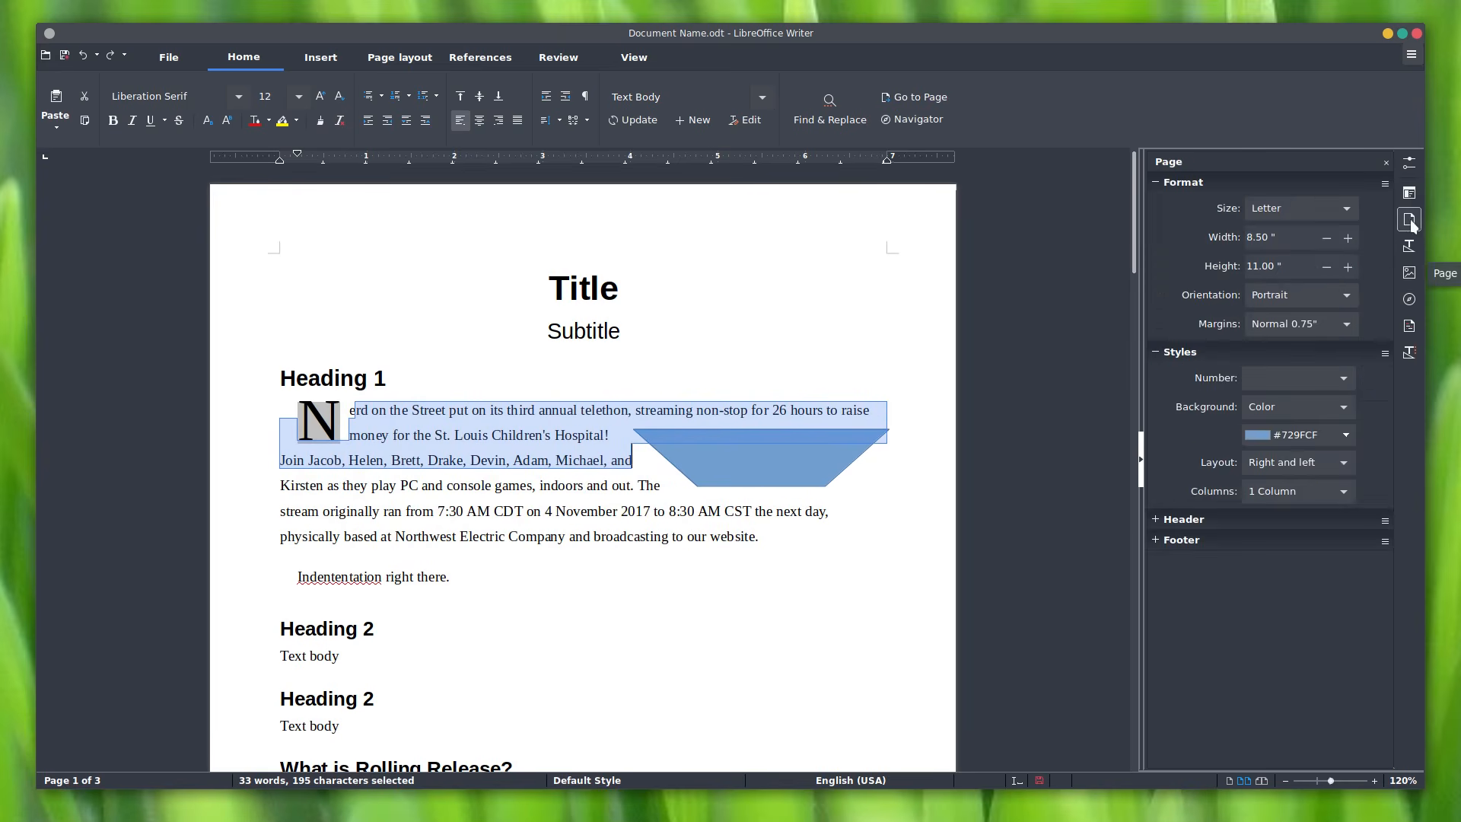
{"action": "left_click", "coordinate": [1350, 211]}
{"action": "left_click", "coordinate": [1349, 211]}
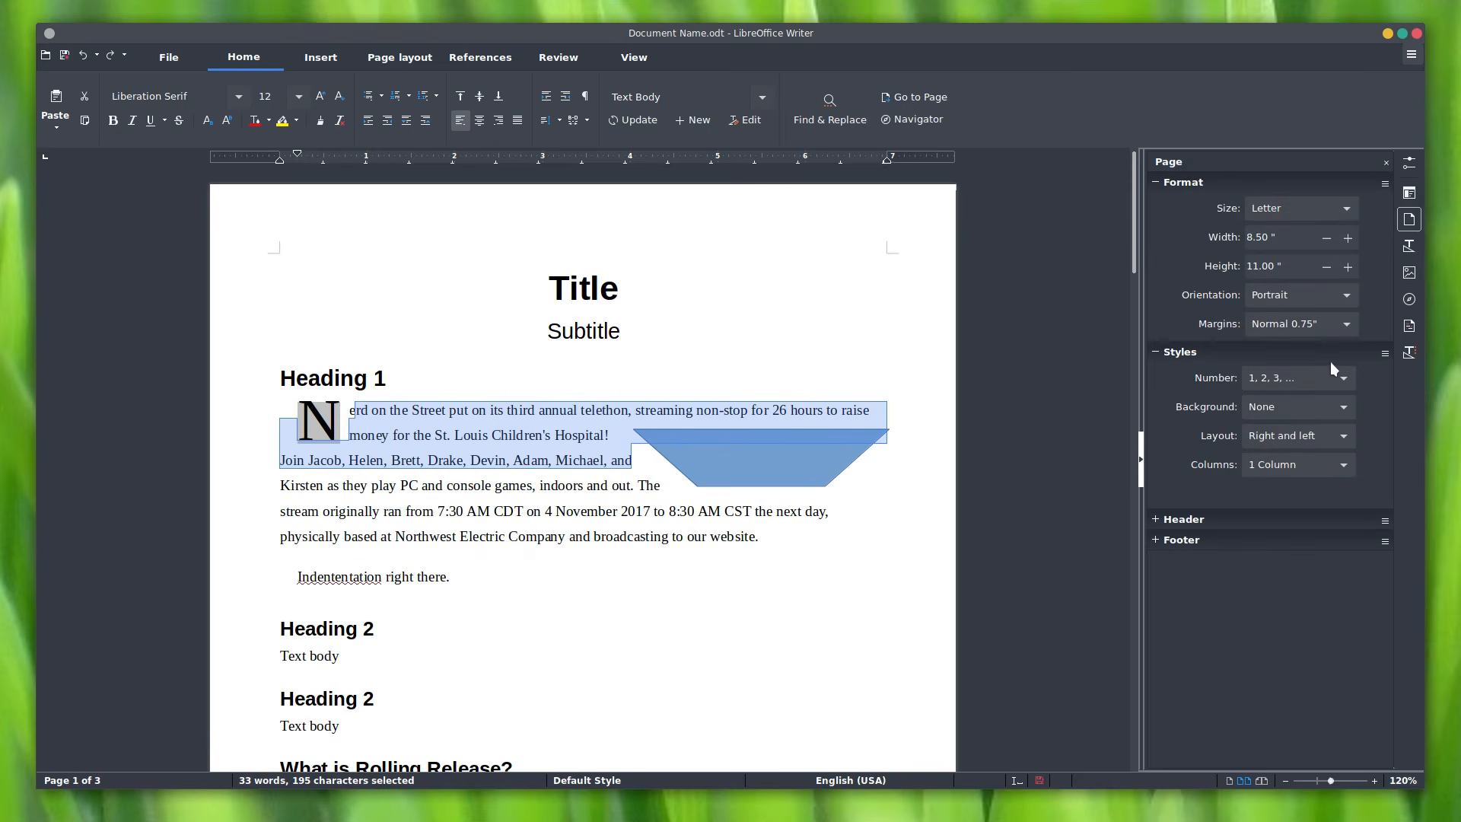
{"action": "left_click", "coordinate": [1340, 296]}
{"action": "left_click", "coordinate": [1332, 322]}
{"action": "scroll", "coordinate": [934, 376], "scroll_direction": "down", "scroll_amount": 3}
{"action": "scroll", "coordinate": [934, 376], "scroll_direction": "up", "scroll_amount": 3}
{"action": "left_click", "coordinate": [1314, 302]}
{"action": "left_click", "coordinate": [1313, 307]}
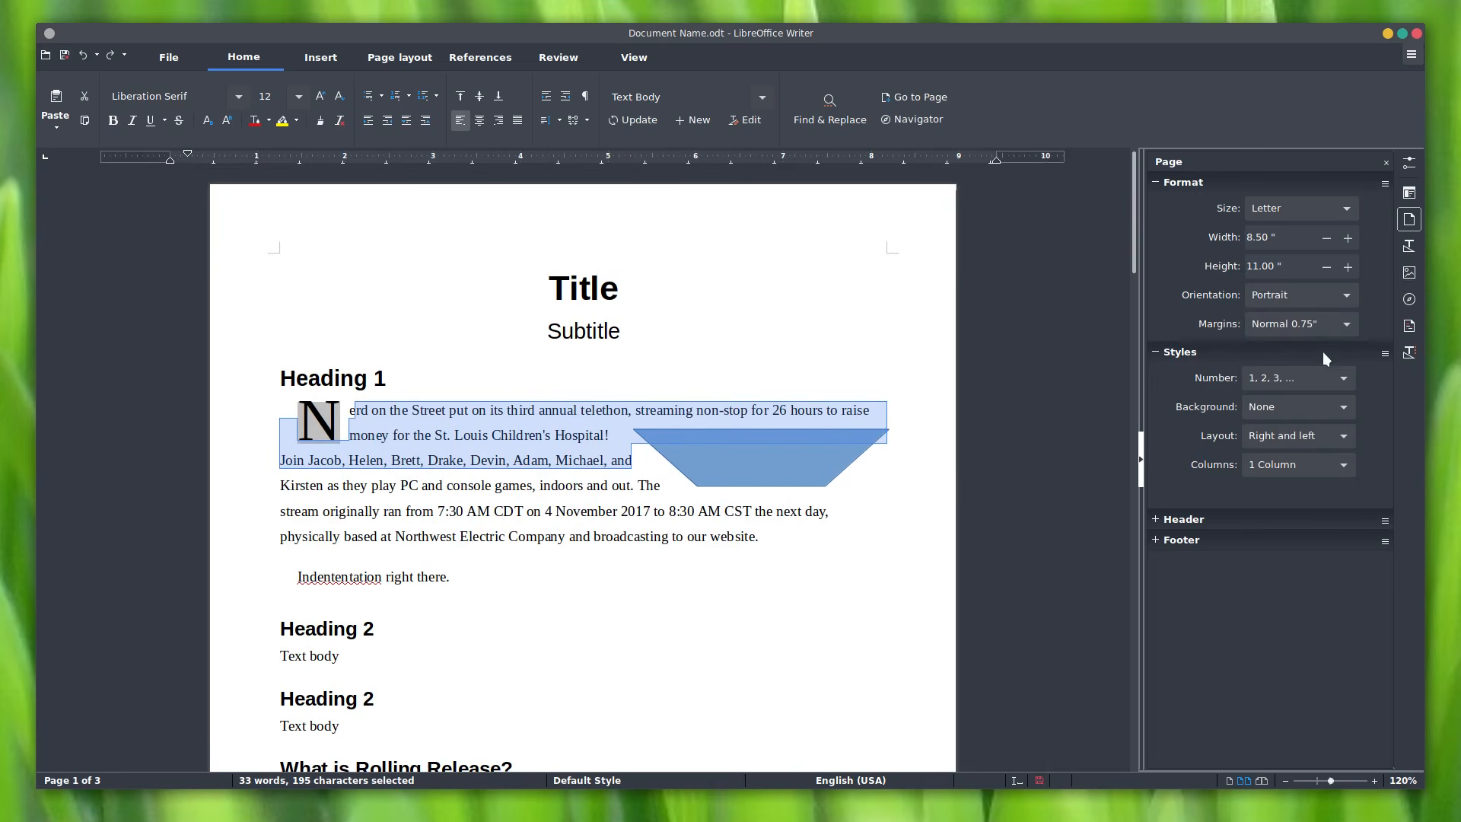
{"action": "left_click", "coordinate": [1340, 323]}
{"action": "left_click", "coordinate": [1327, 349]}
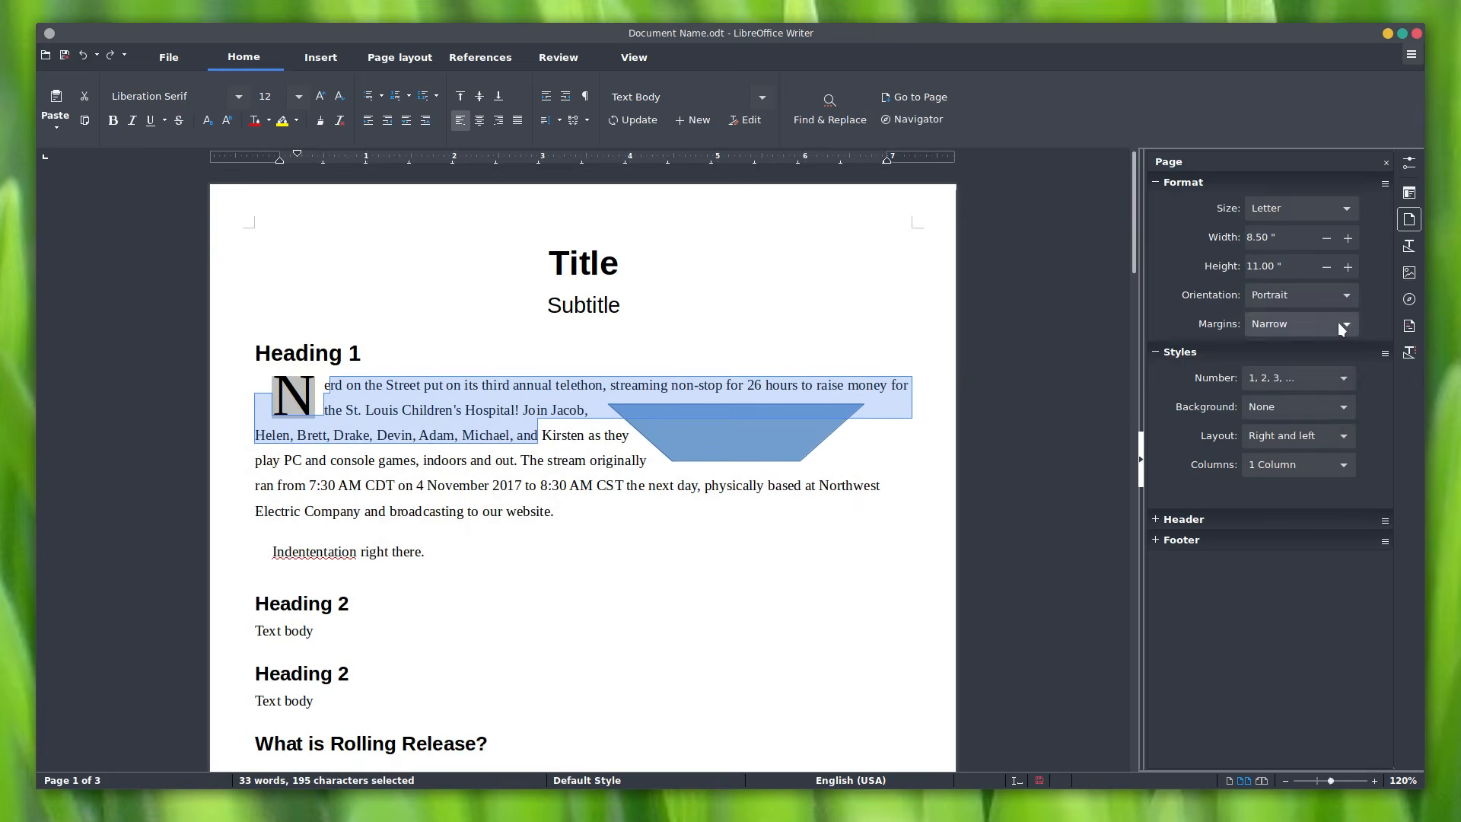
Step: View the Styles and Gallery decks, then use the Navigator to jump to the first Heading 2
{"action": "left_click", "coordinate": [1409, 246]}
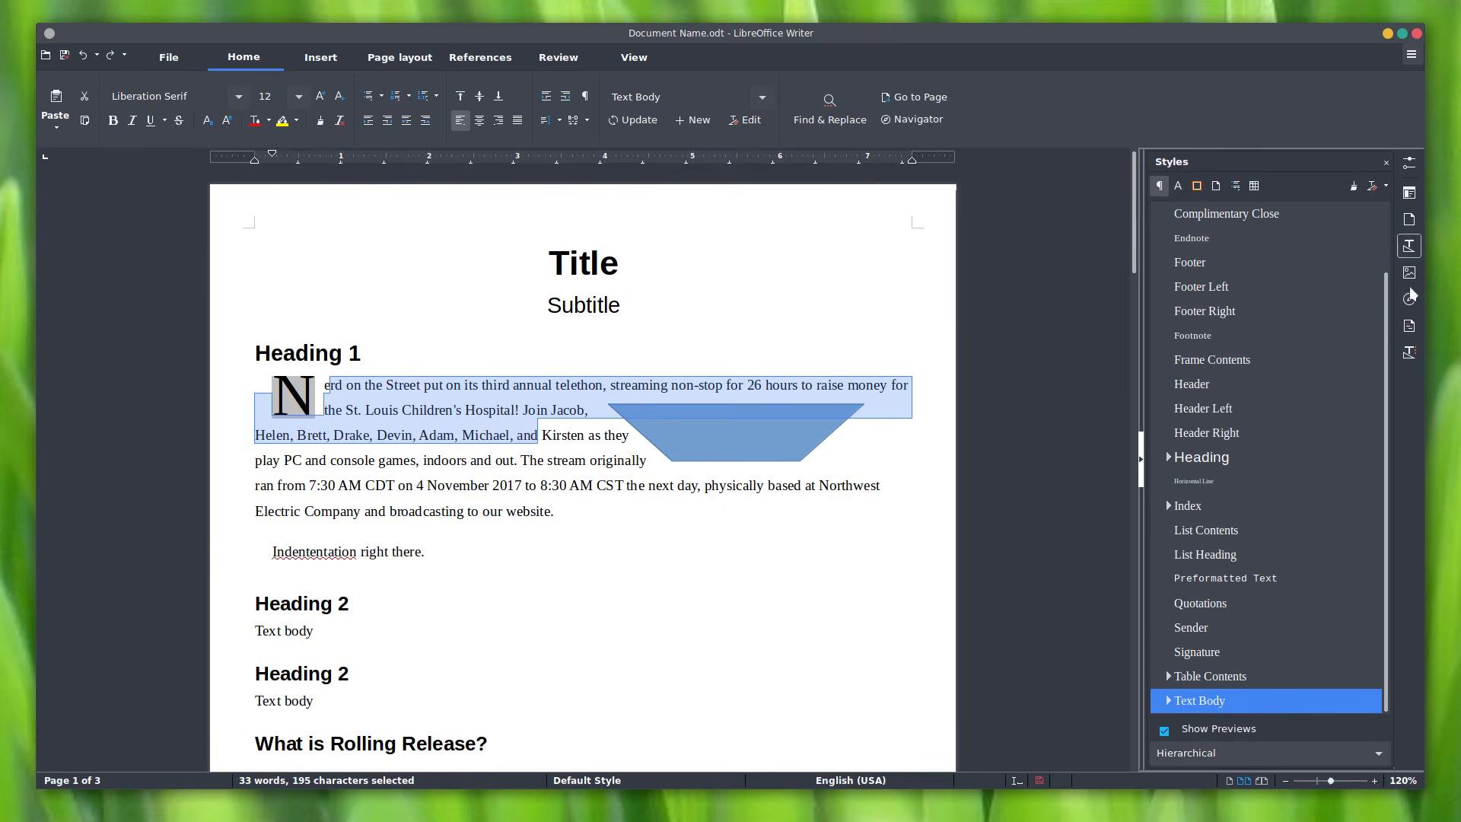
{"action": "left_click", "coordinate": [1414, 274]}
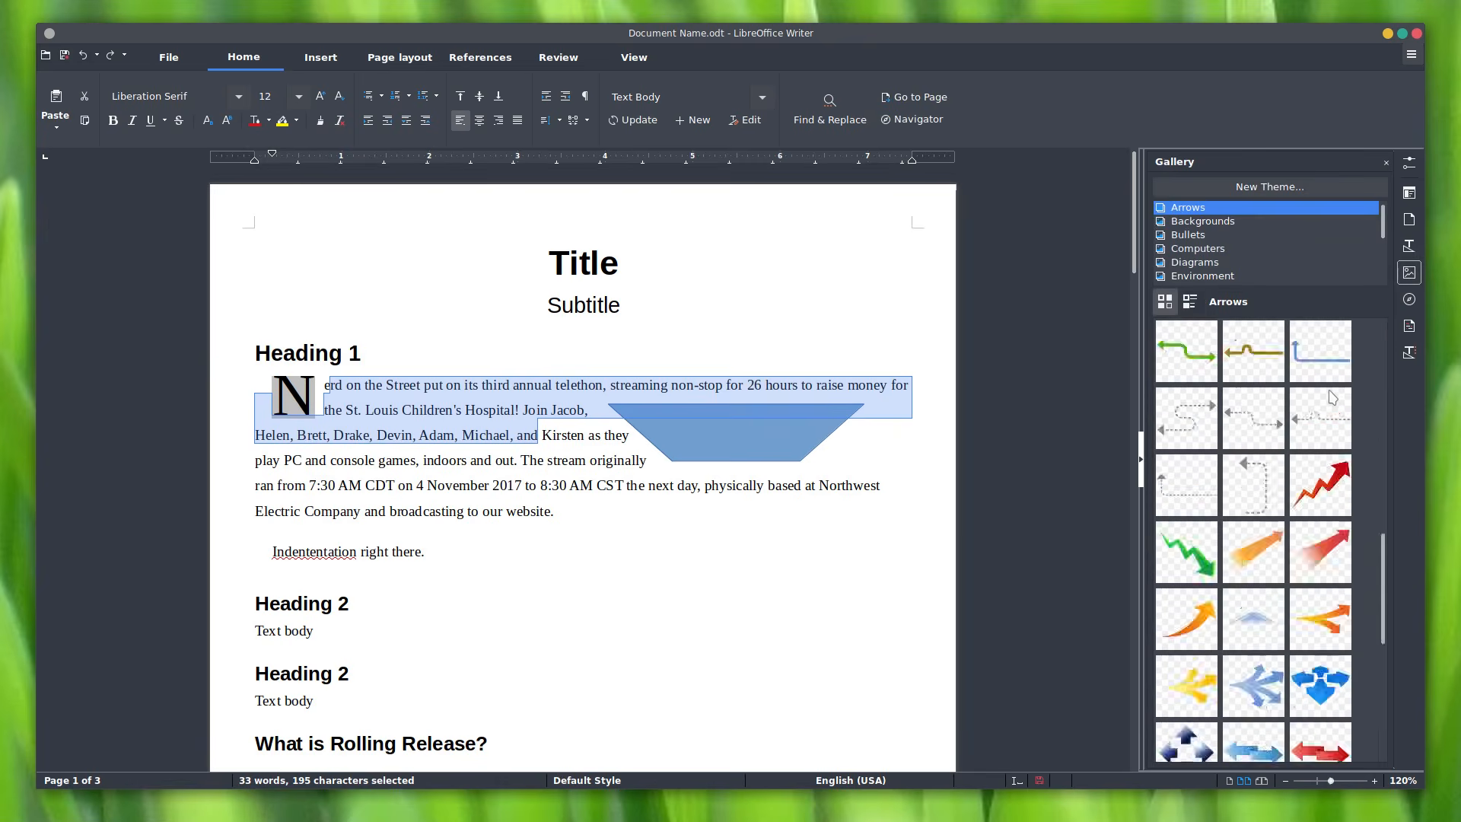
{"action": "left_click", "coordinate": [1409, 299]}
{"action": "left_click", "coordinate": [1162, 237]}
{"action": "left_click", "coordinate": [1170, 250]}
{"action": "left_click", "coordinate": [1215, 252]}
{"action": "left_click", "coordinate": [1214, 267]}
{"action": "double_click", "coordinate": [1214, 268]}
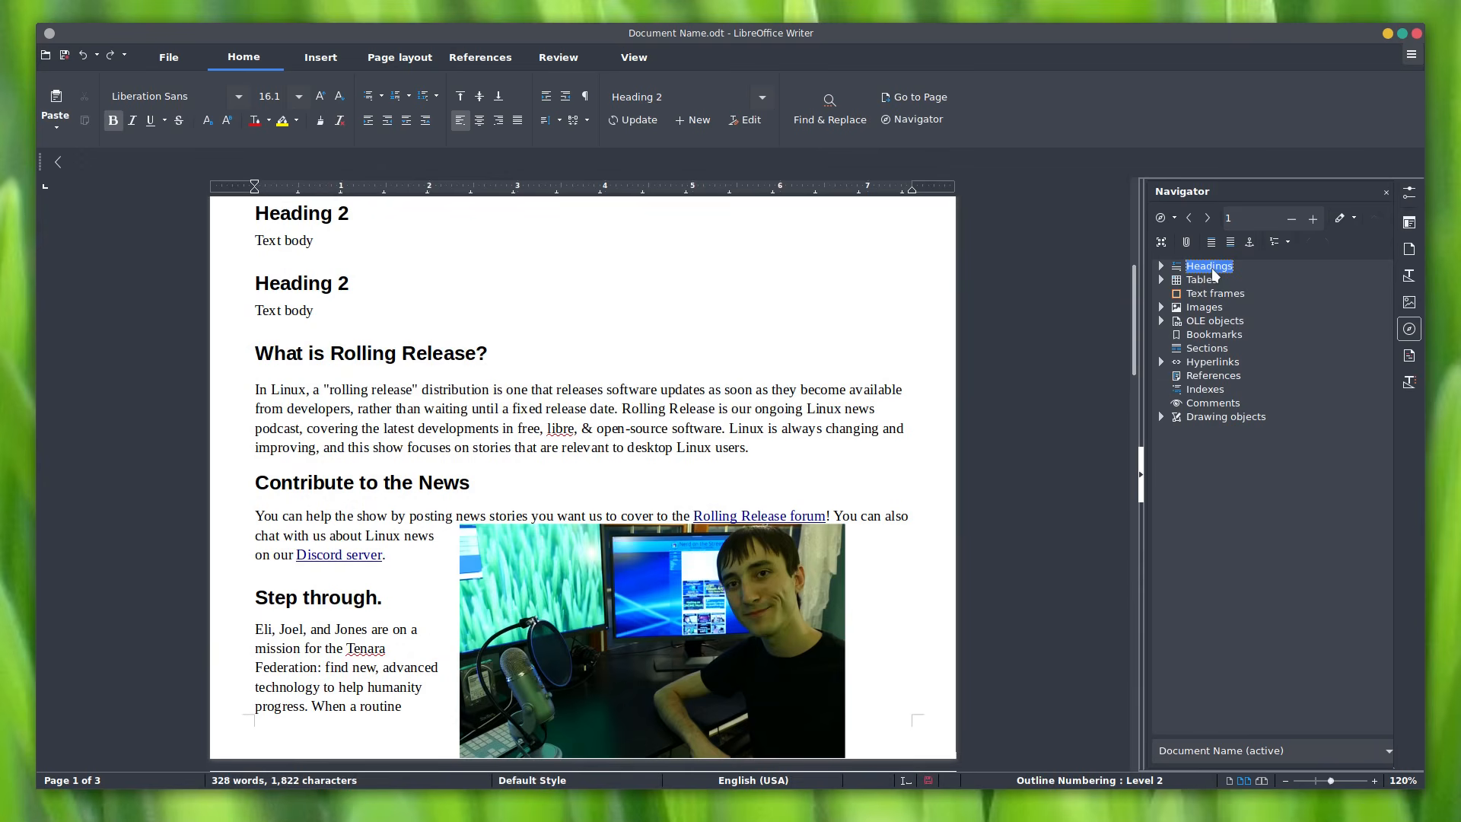
Step: Look over the Manage Changes list and filter, then return the sidebar to Properties
{"action": "left_click", "coordinate": [1412, 357]}
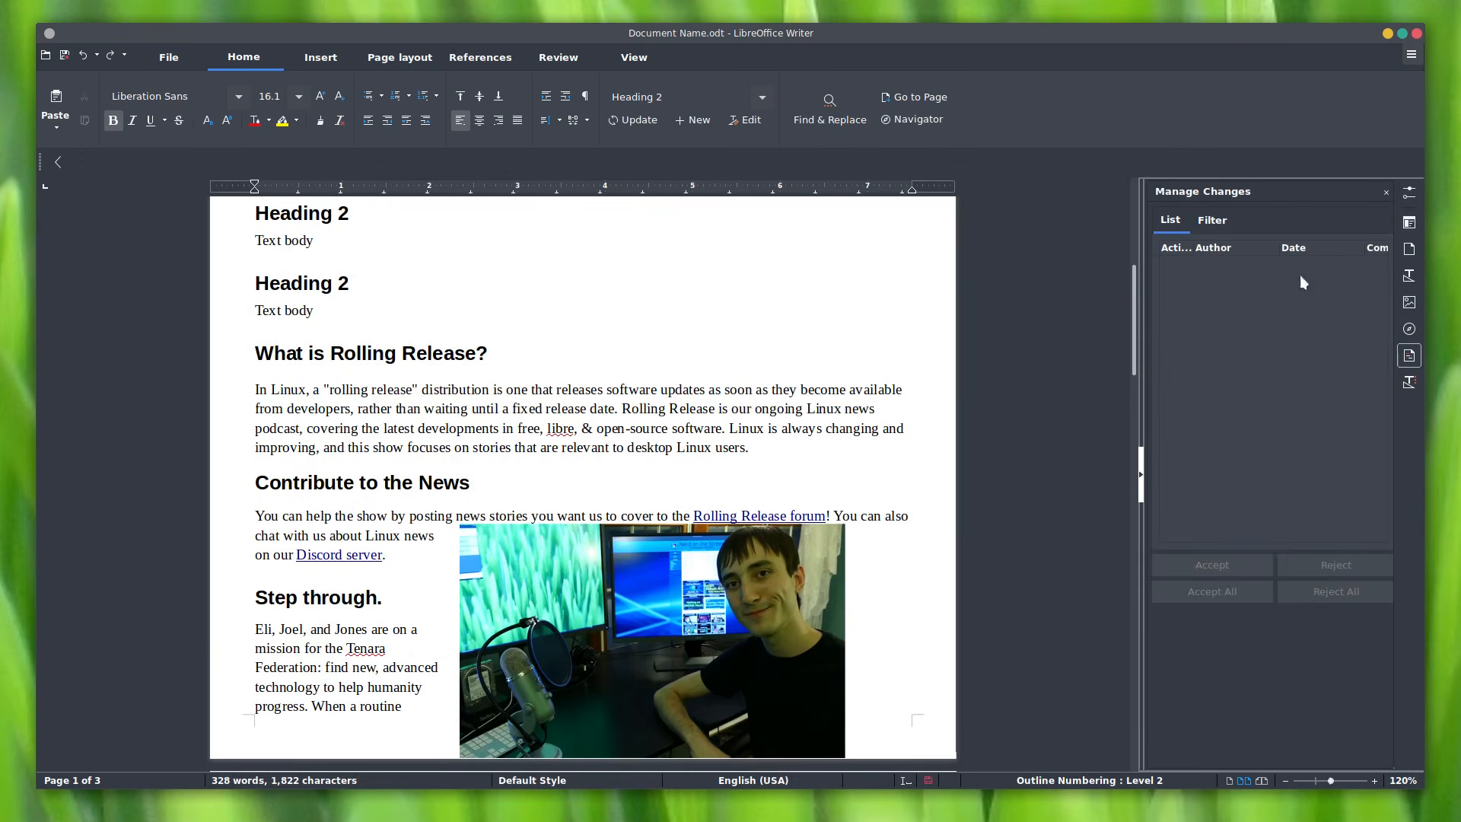
{"action": "left_click", "coordinate": [1216, 221]}
{"action": "left_click", "coordinate": [1181, 220]}
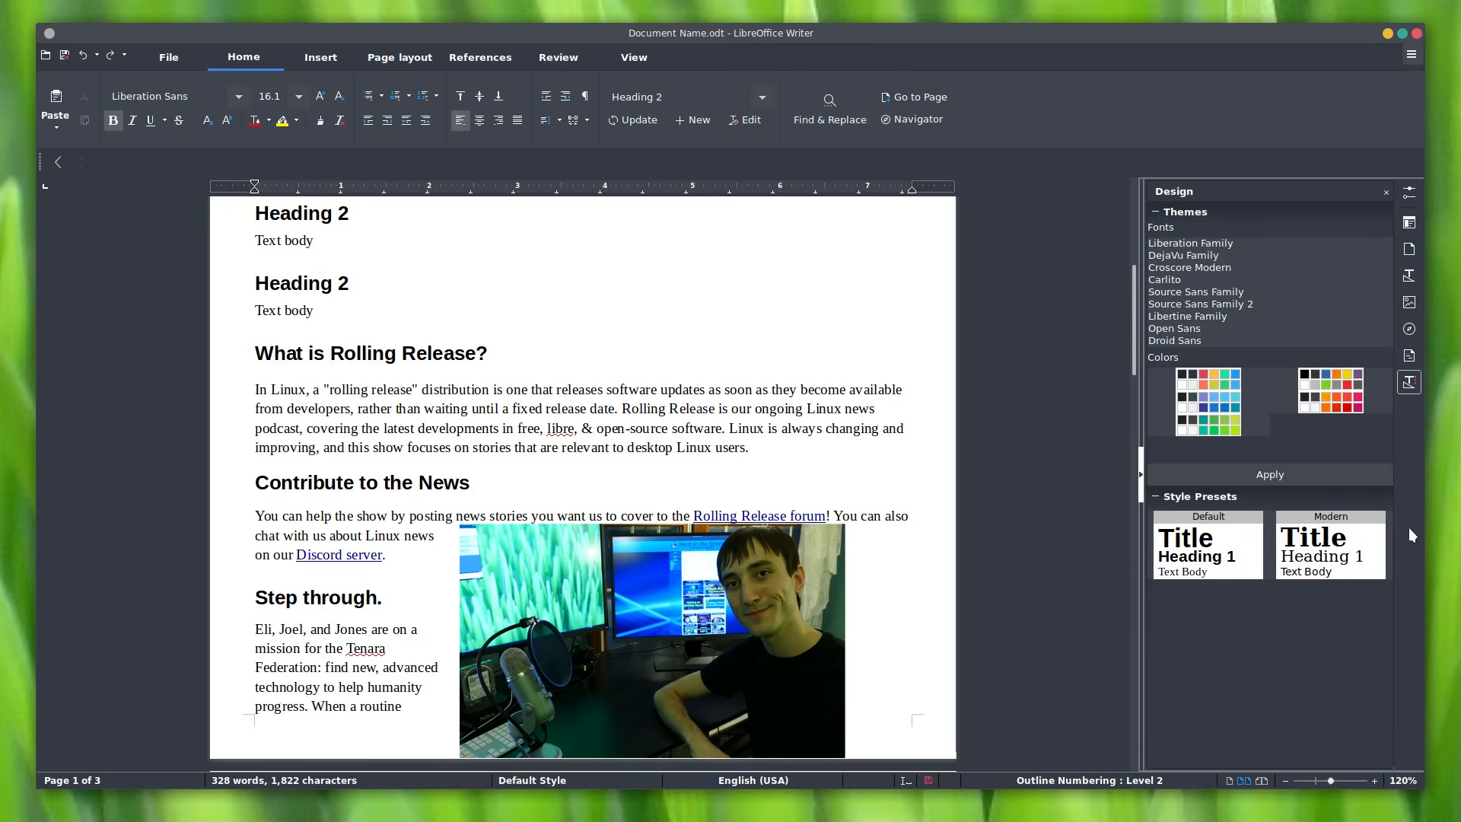
{"action": "left_click", "coordinate": [1410, 222]}
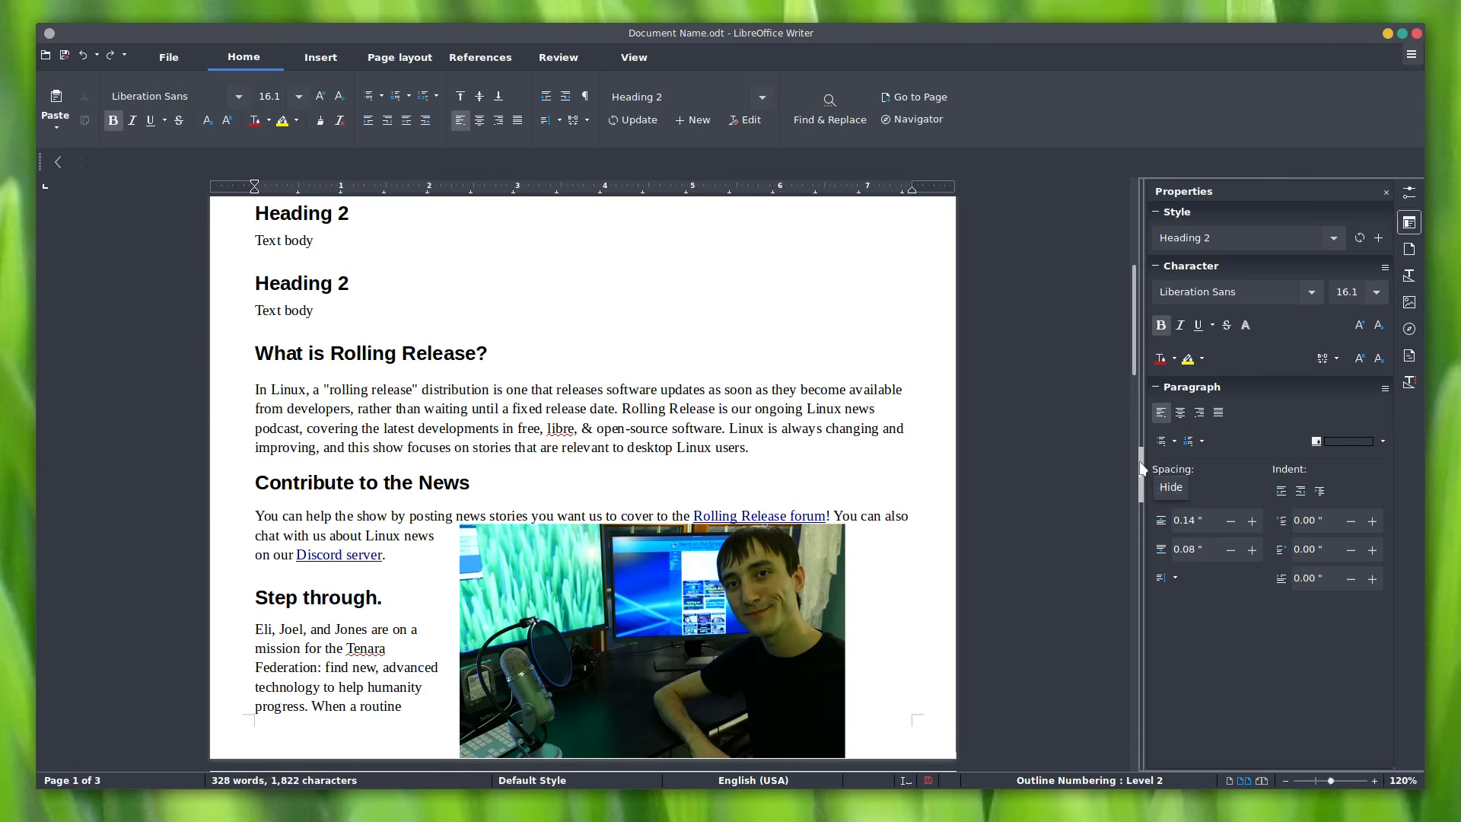
{"action": "scroll", "coordinate": [1016, 460], "scroll_direction": "up", "scroll_amount": 10}
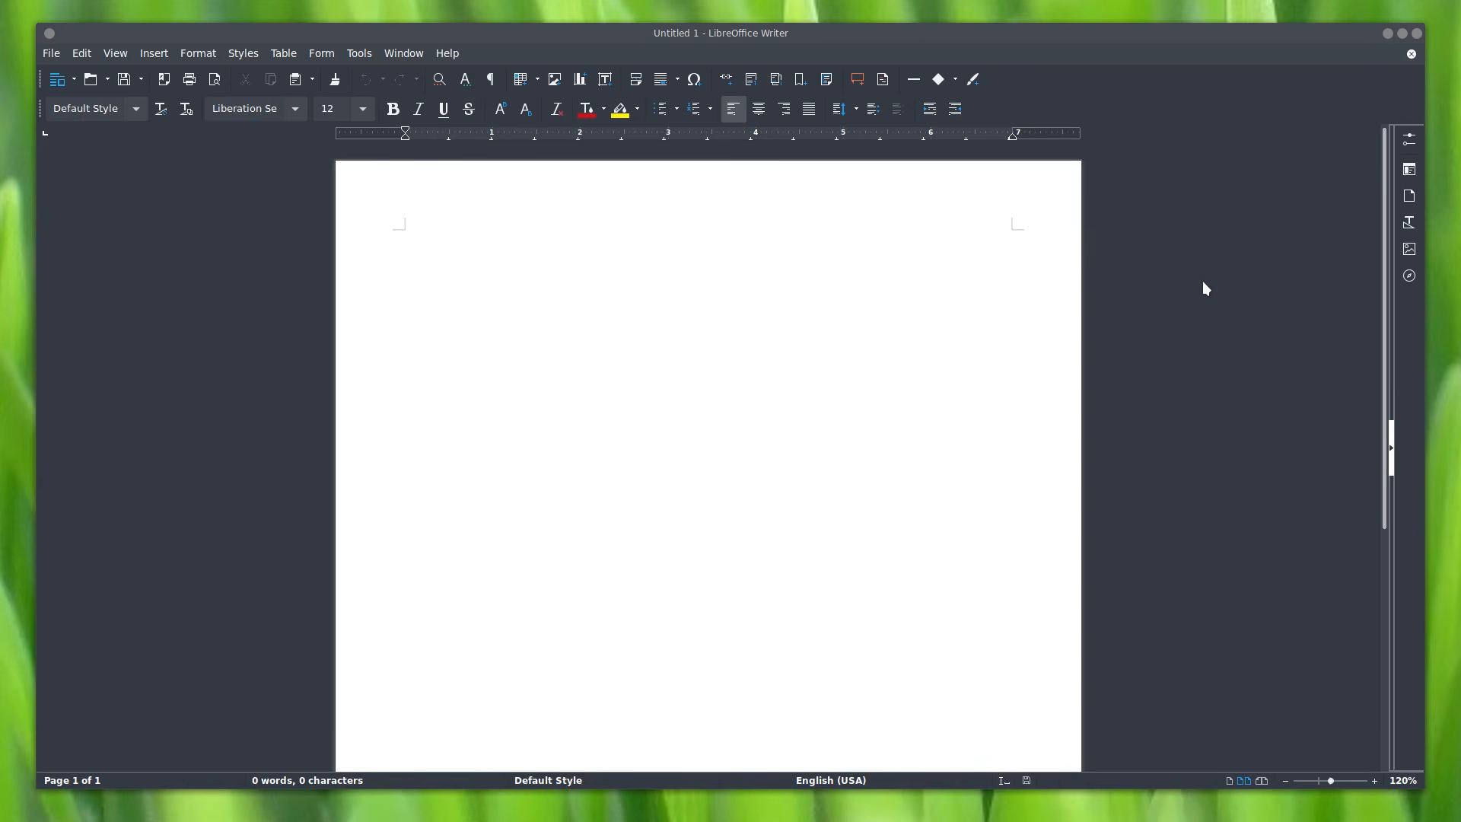
Step: Open Tools > Options at the Language Settings > Languages page
{"action": "left_click", "coordinate": [363, 52]}
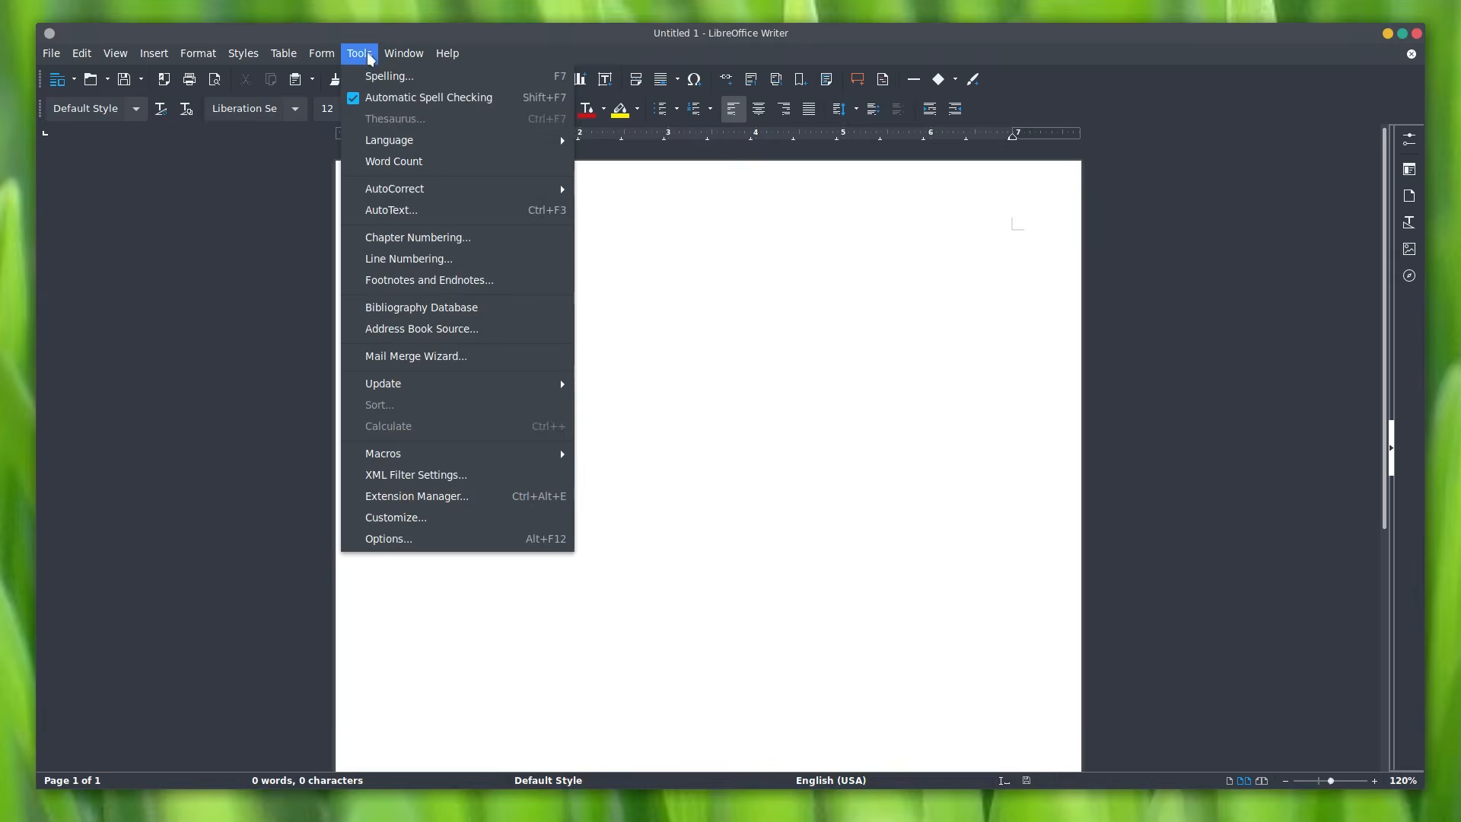
{"action": "left_click", "coordinate": [426, 545]}
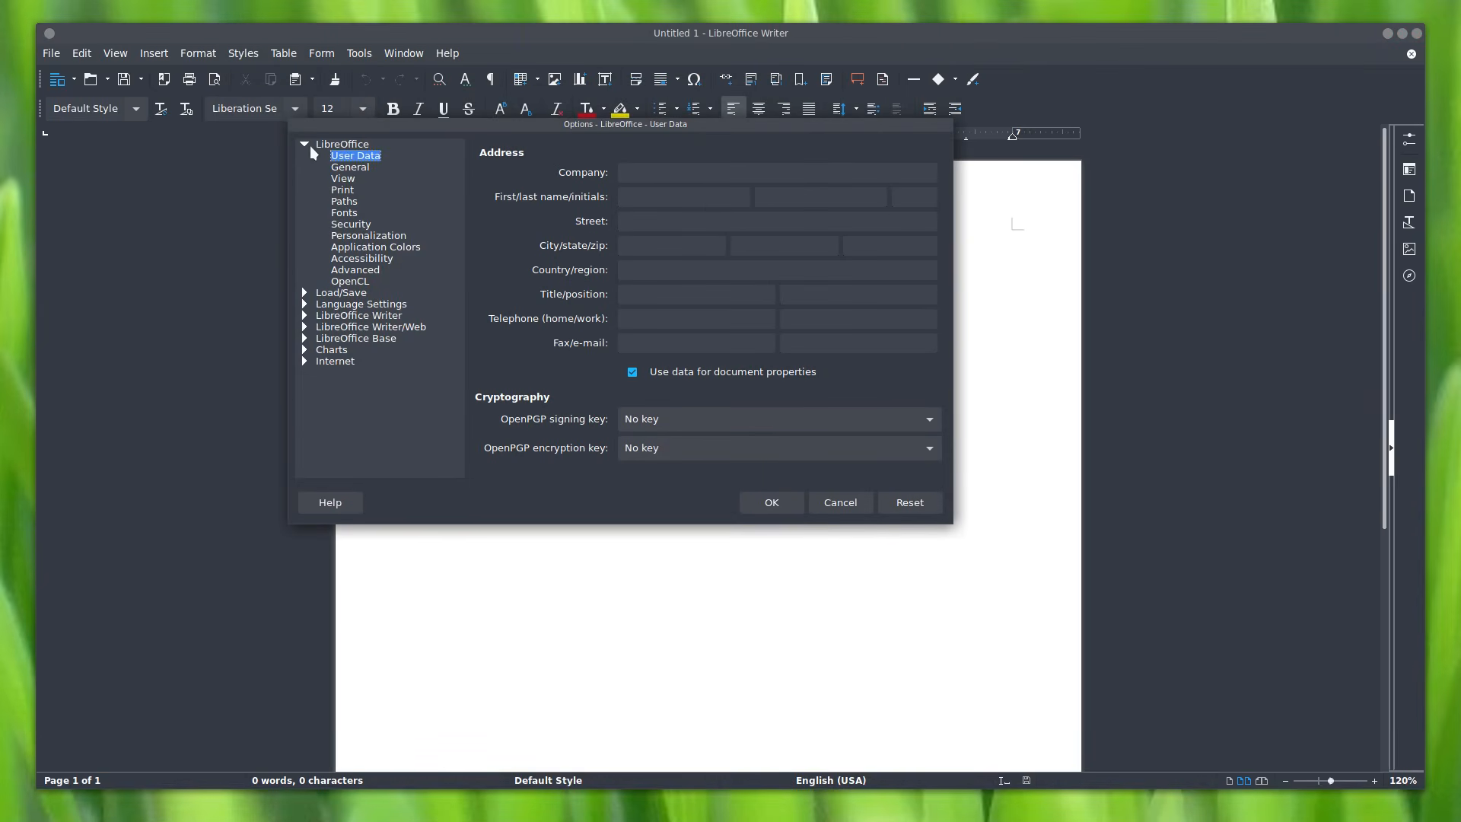
{"action": "left_click", "coordinate": [305, 143]}
{"action": "left_click", "coordinate": [348, 169]}
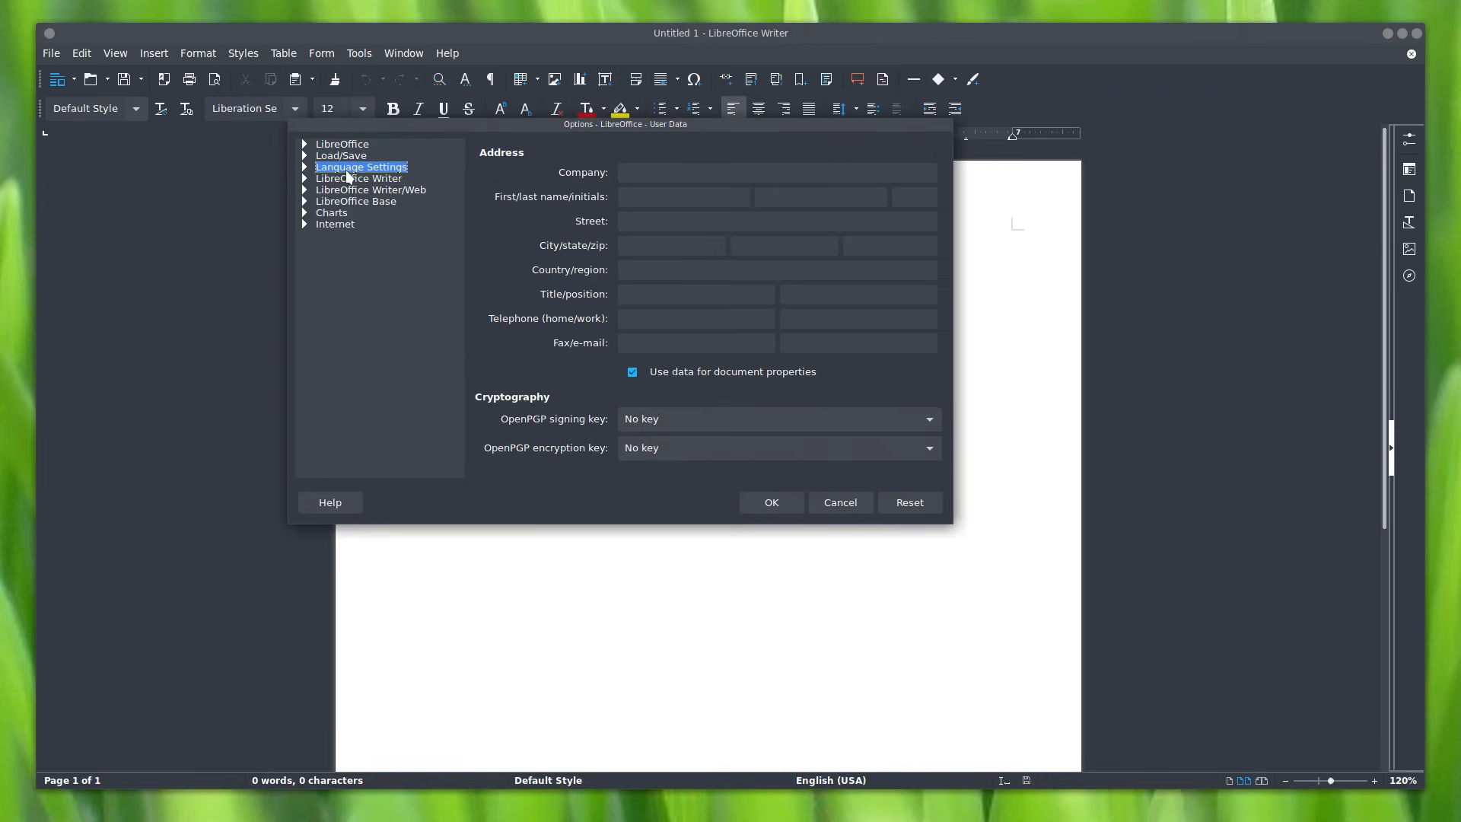
{"action": "left_click", "coordinate": [305, 167]}
{"action": "left_click", "coordinate": [362, 181]}
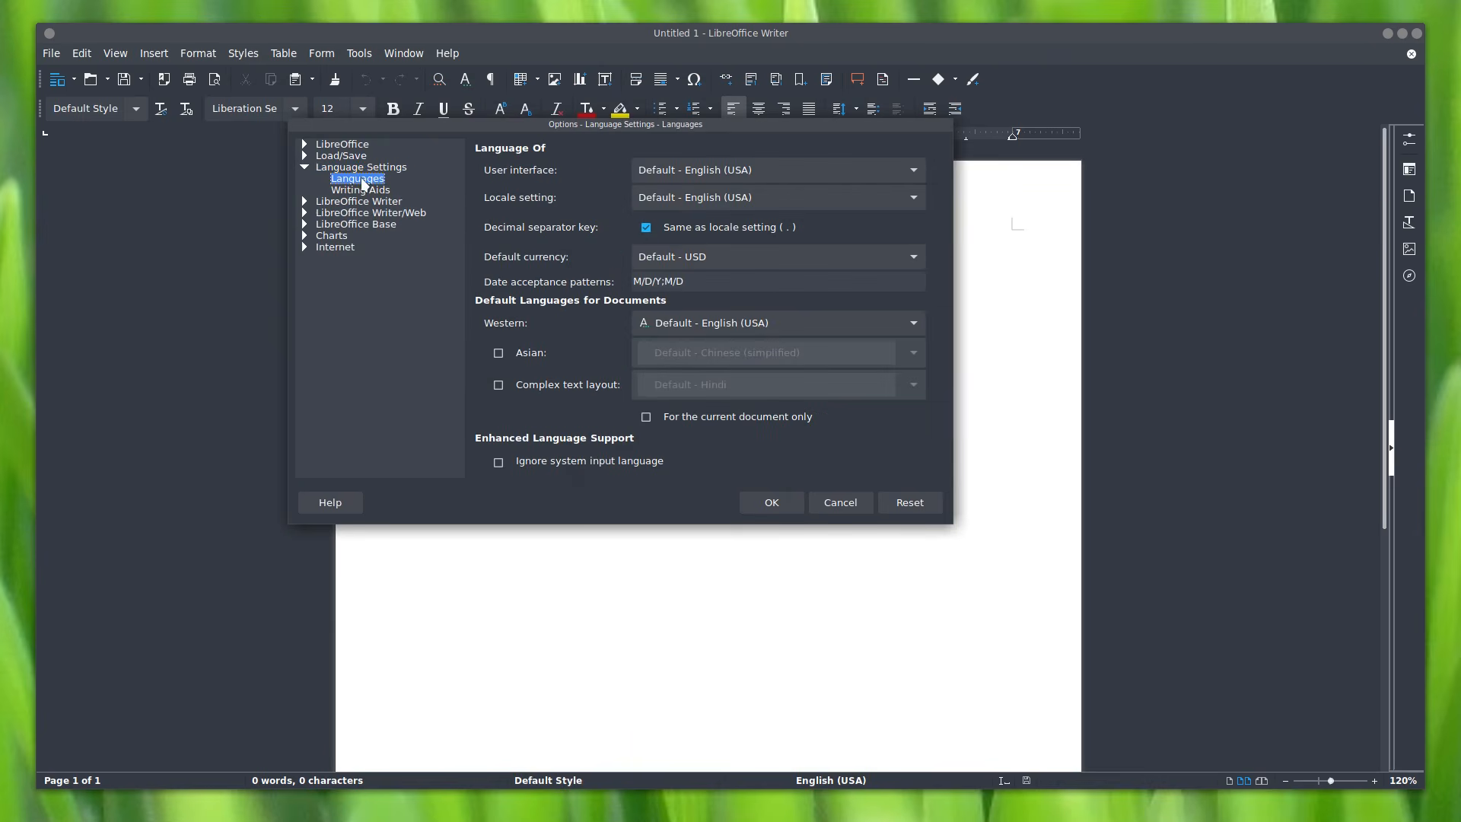
Step: Leave interface, locale and Western languages at Default - English (USA), then show the File tab
{"action": "left_click", "coordinate": [913, 171]}
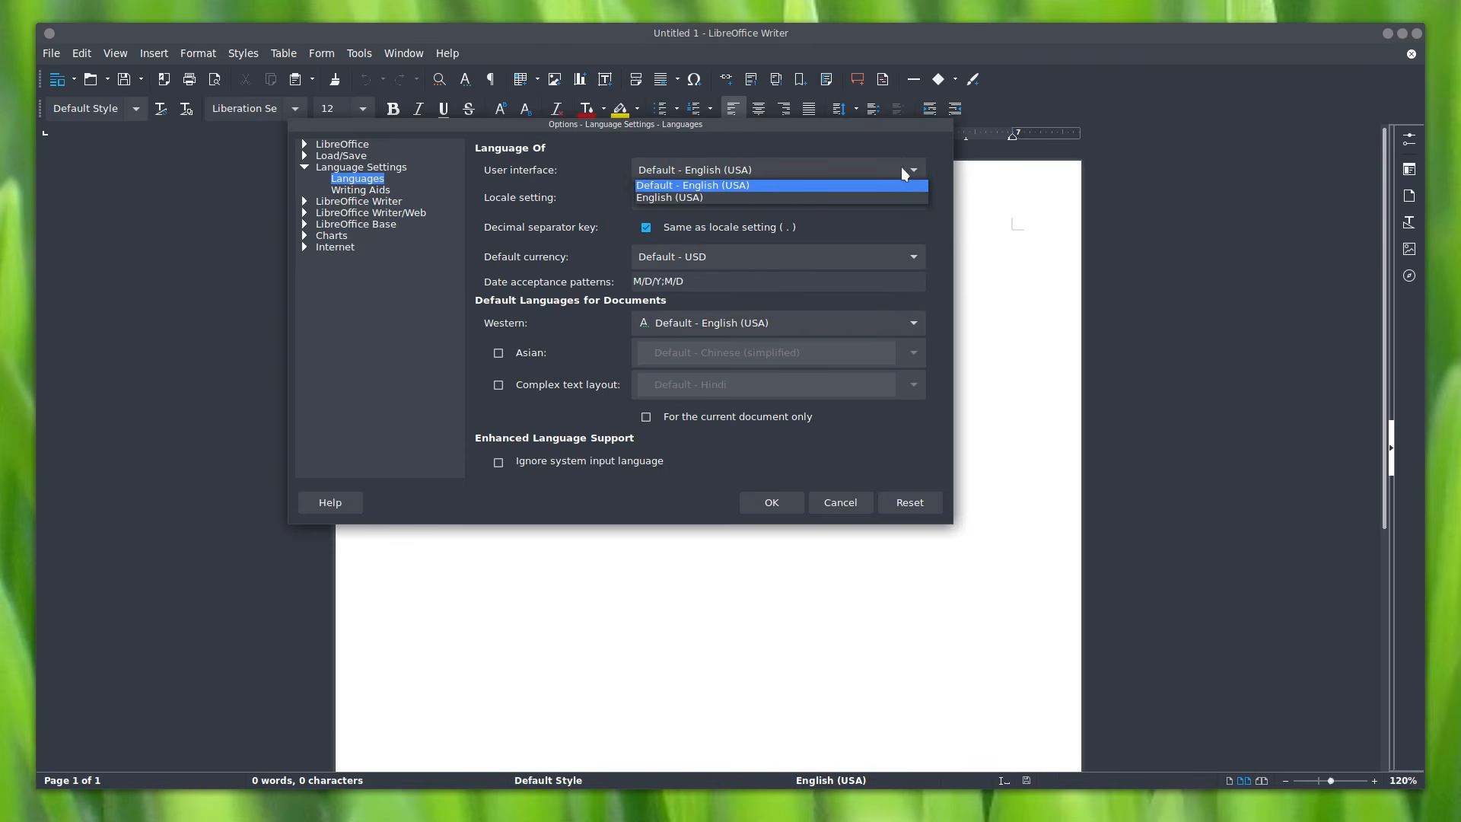
{"action": "left_click", "coordinate": [902, 172]}
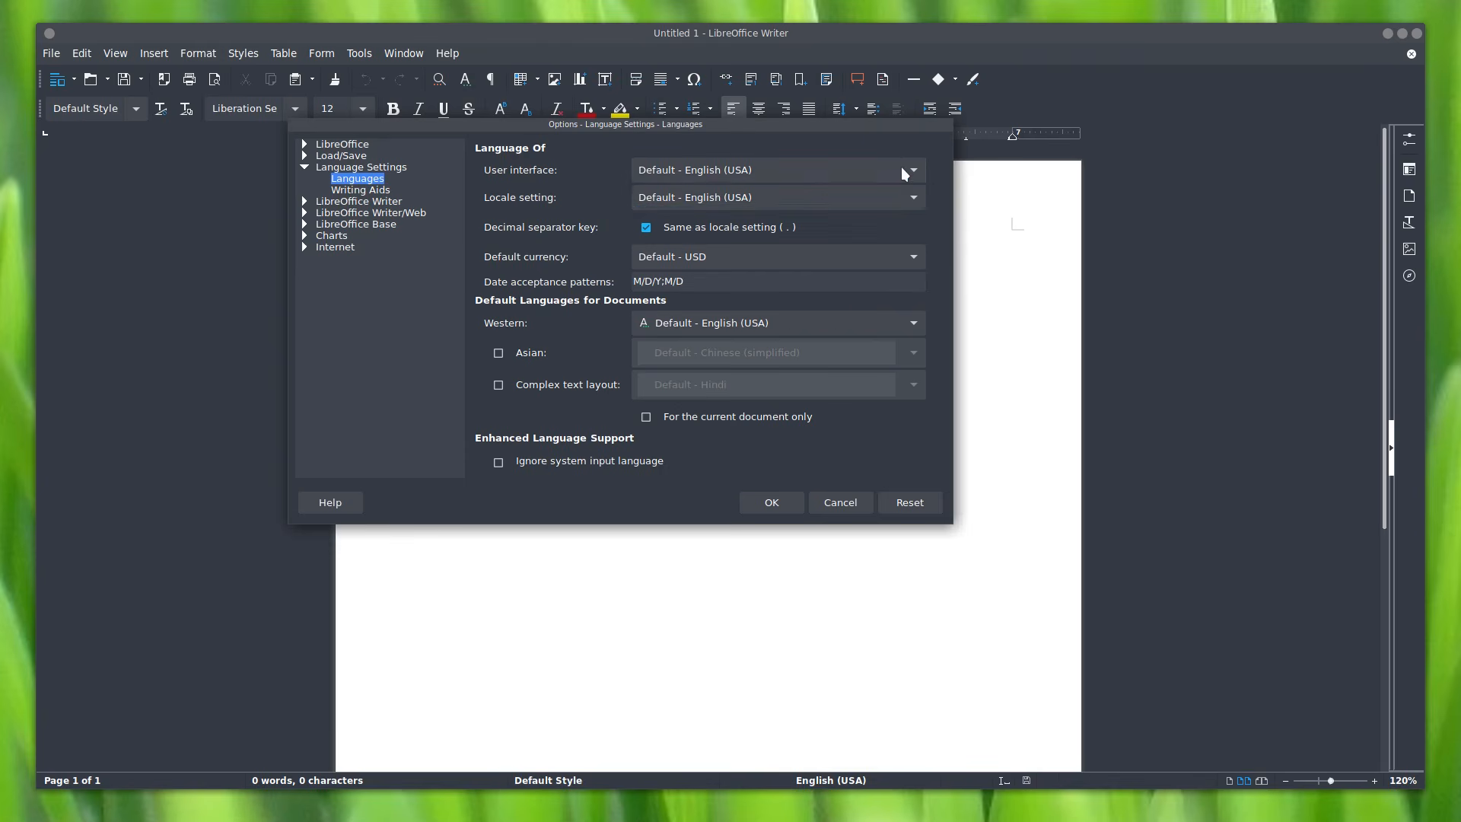
{"action": "left_click", "coordinate": [879, 201]}
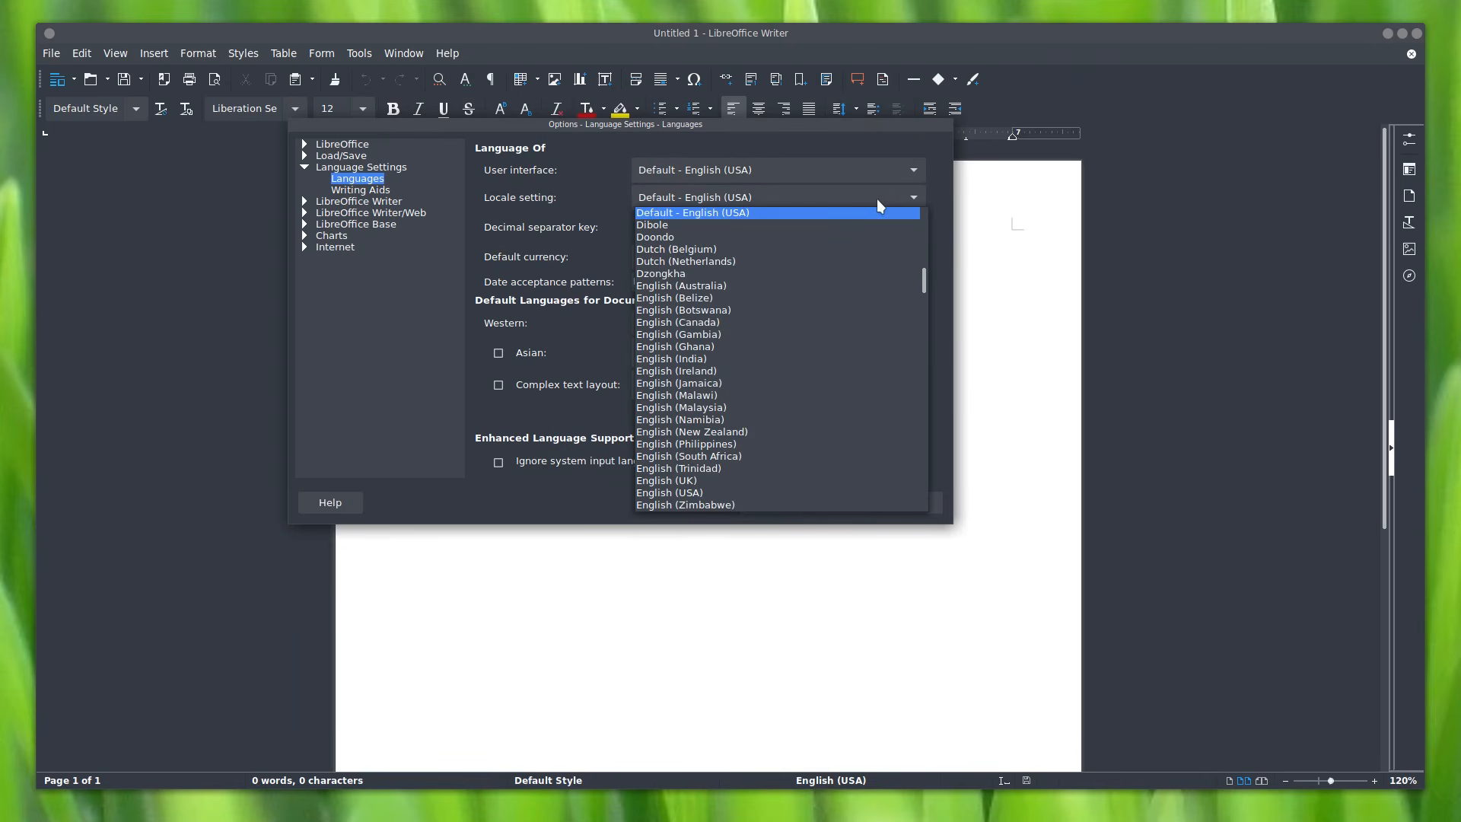
{"action": "left_click", "coordinate": [877, 198]}
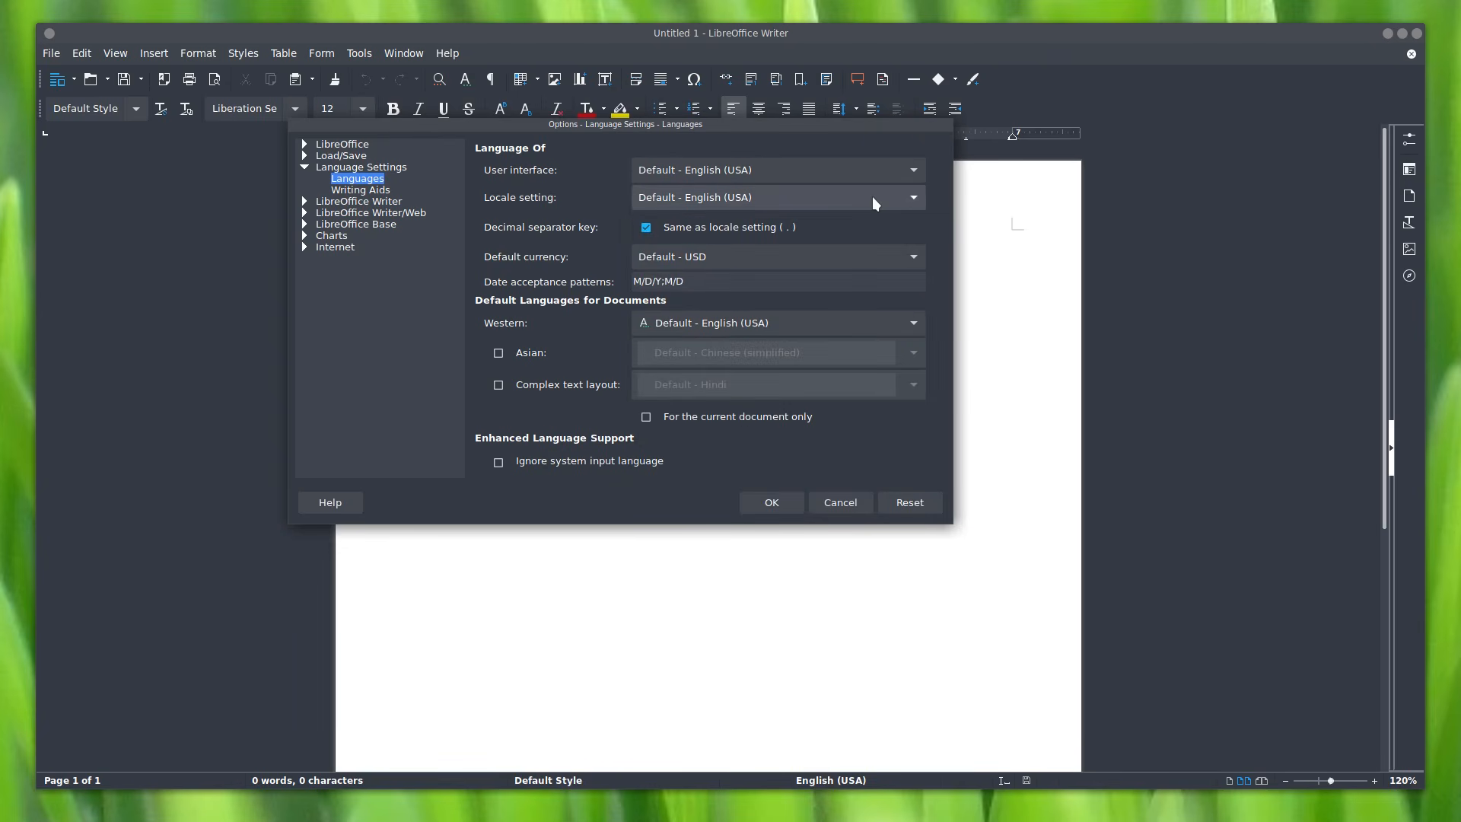
{"action": "left_click", "coordinate": [715, 323]}
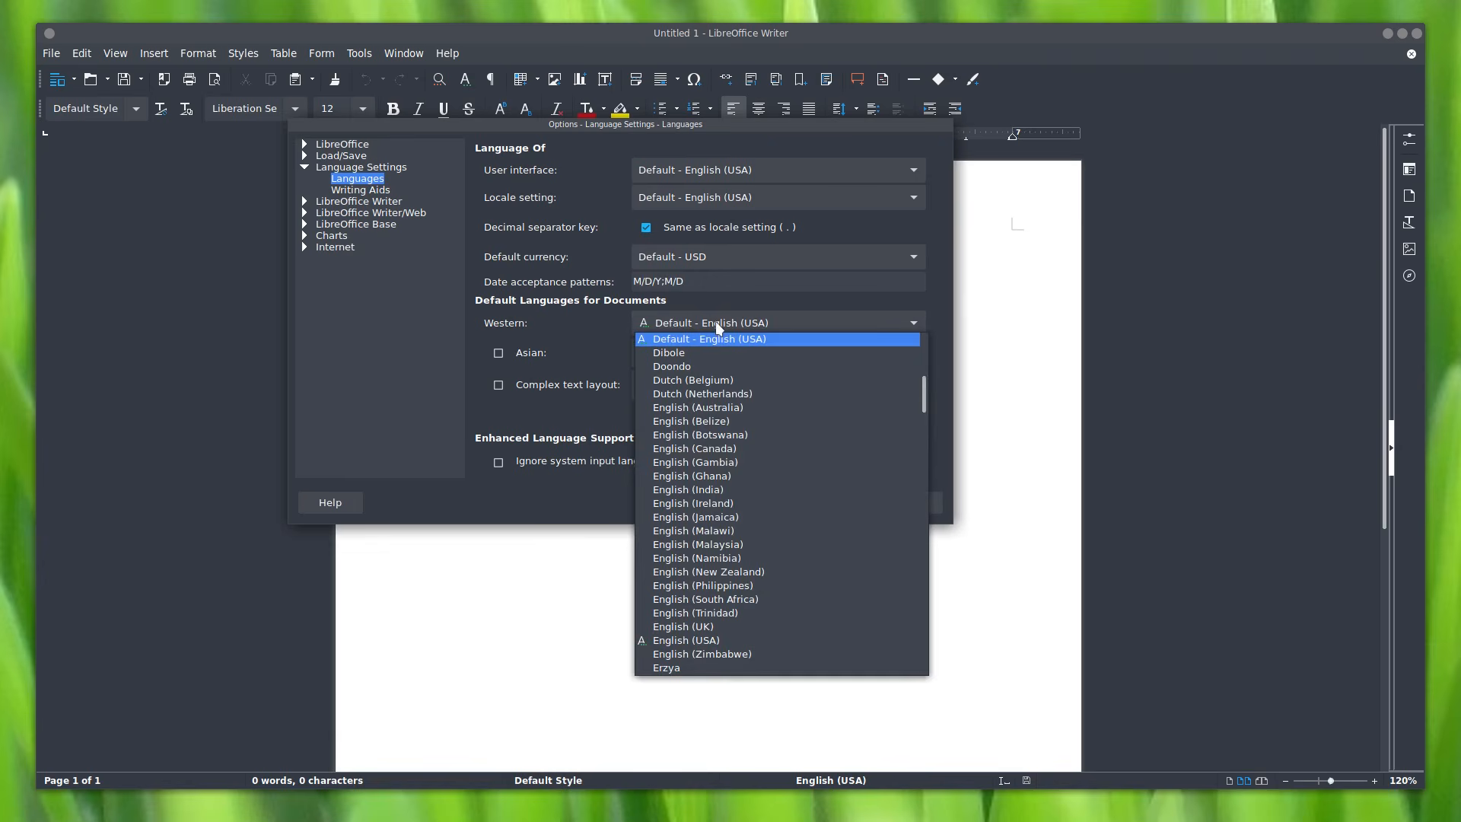
{"action": "left_click", "coordinate": [723, 320]}
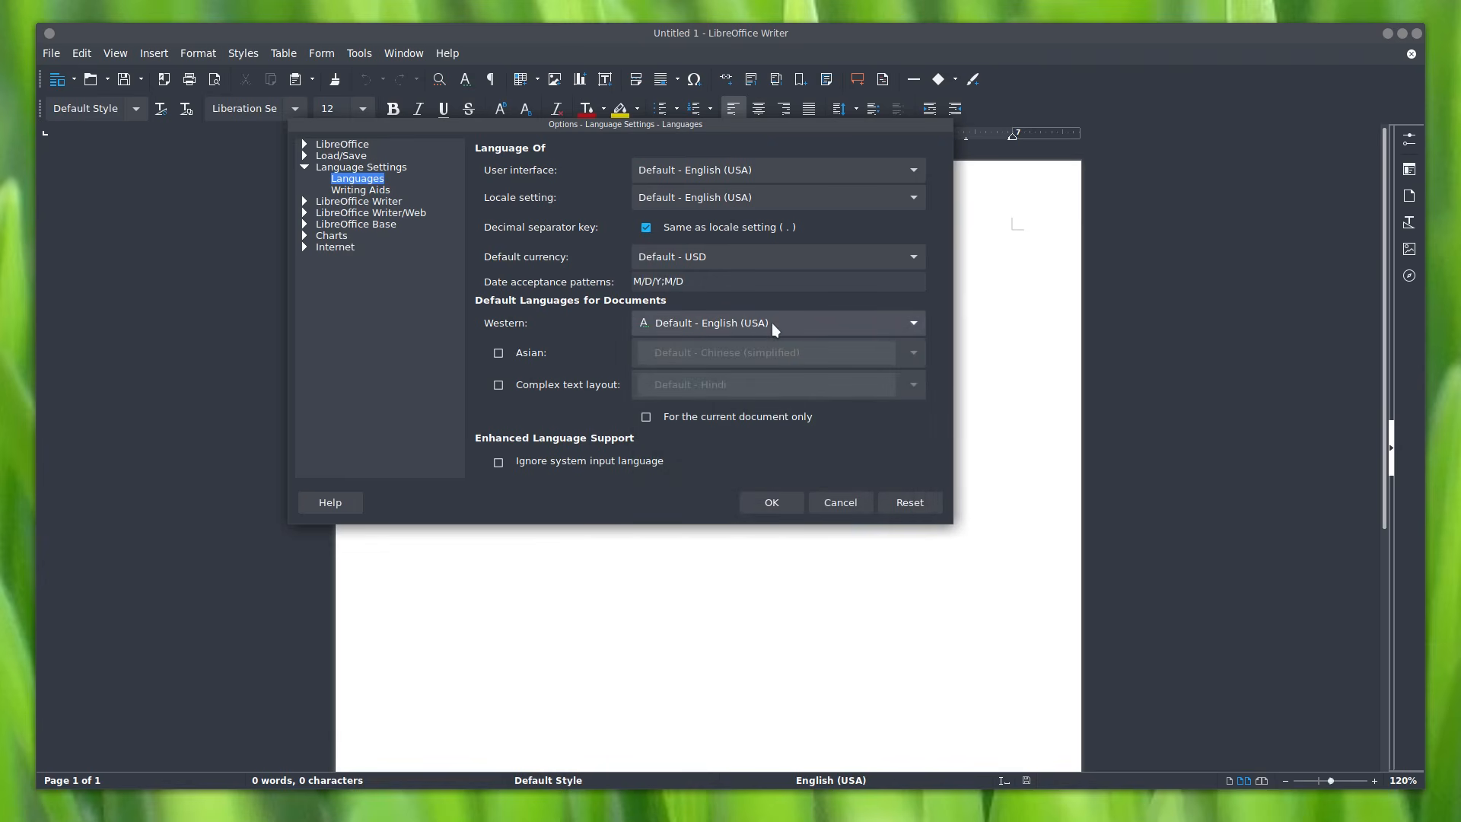
{"action": "left_click", "coordinate": [771, 505]}
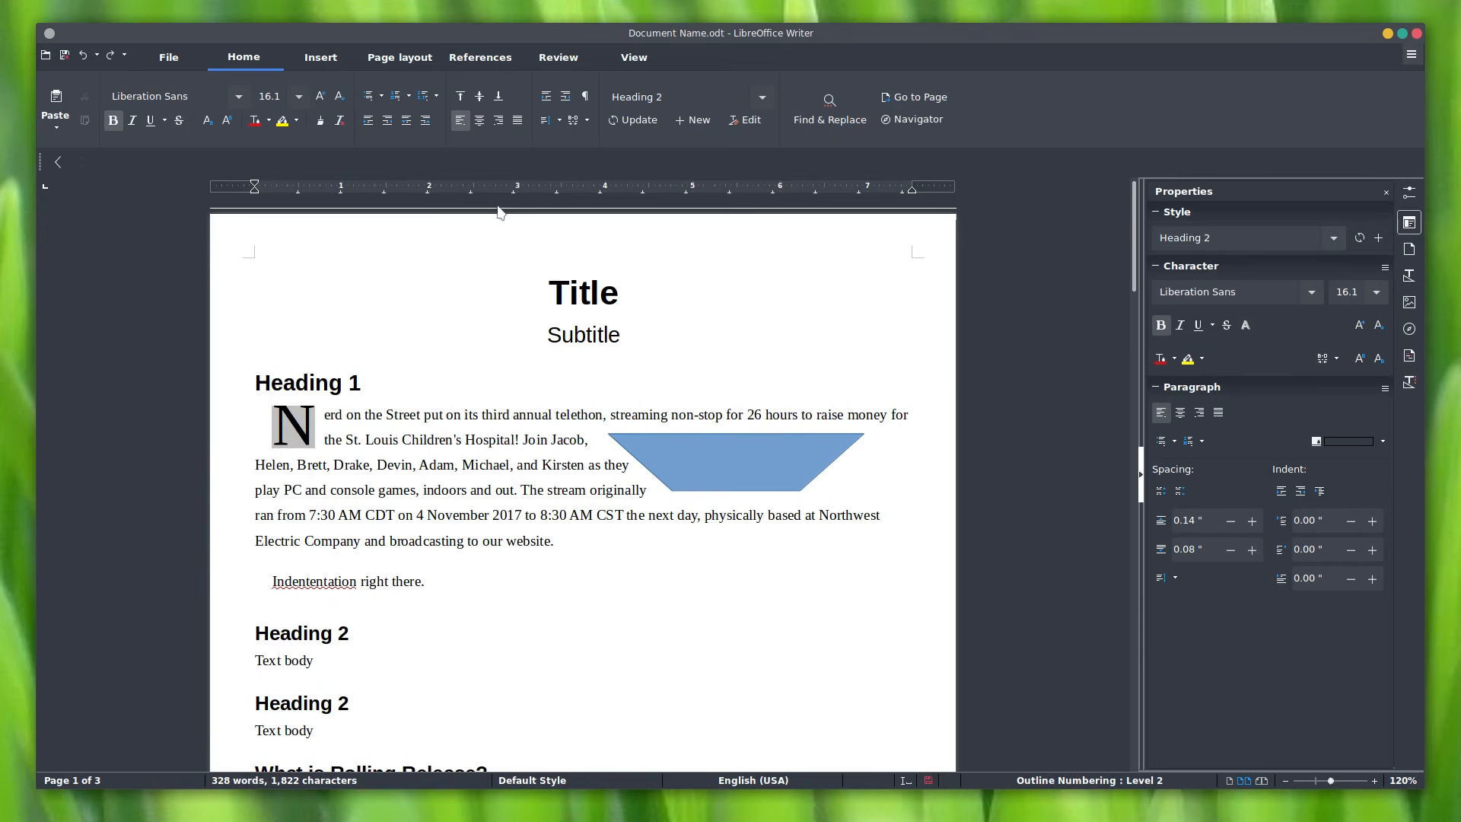
{"action": "left_click", "coordinate": [166, 57]}
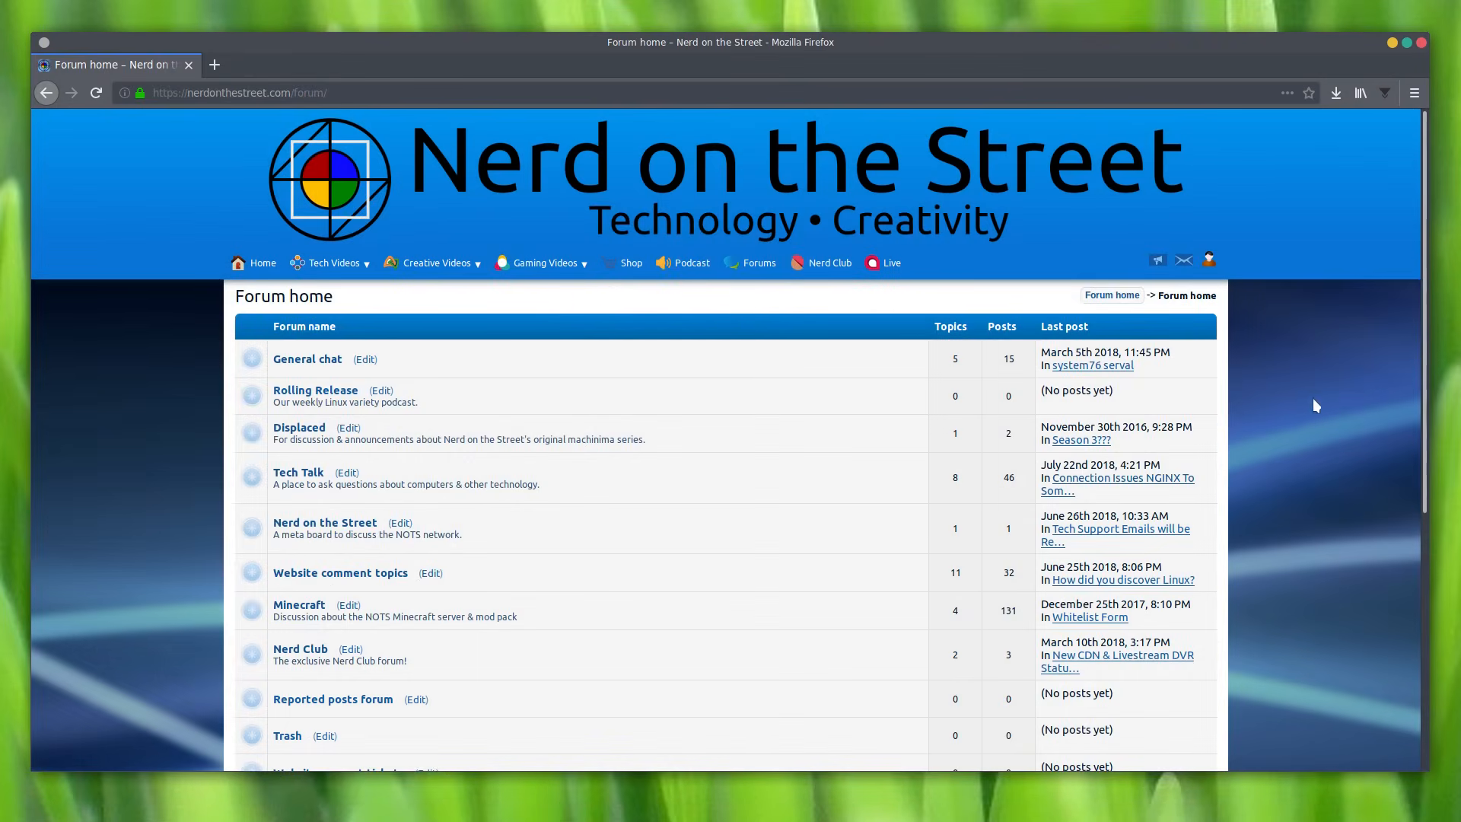
Step: Open the Tech Talk board in Firefox, then return to Writer's Home tab
{"action": "scroll", "coordinate": [1302, 418], "scroll_direction": "down", "scroll_amount": 3}
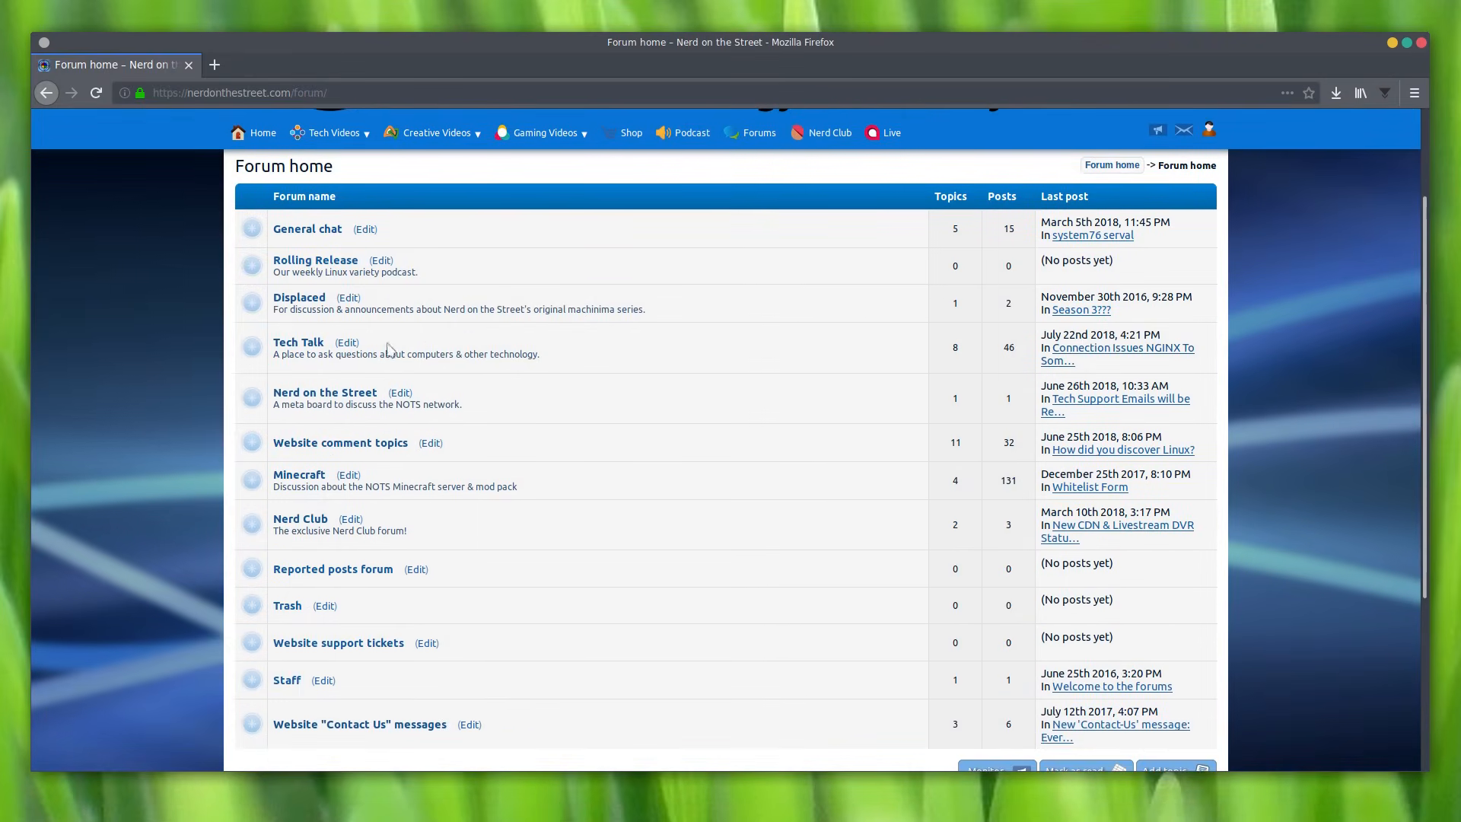
{"action": "left_click", "coordinate": [301, 343]}
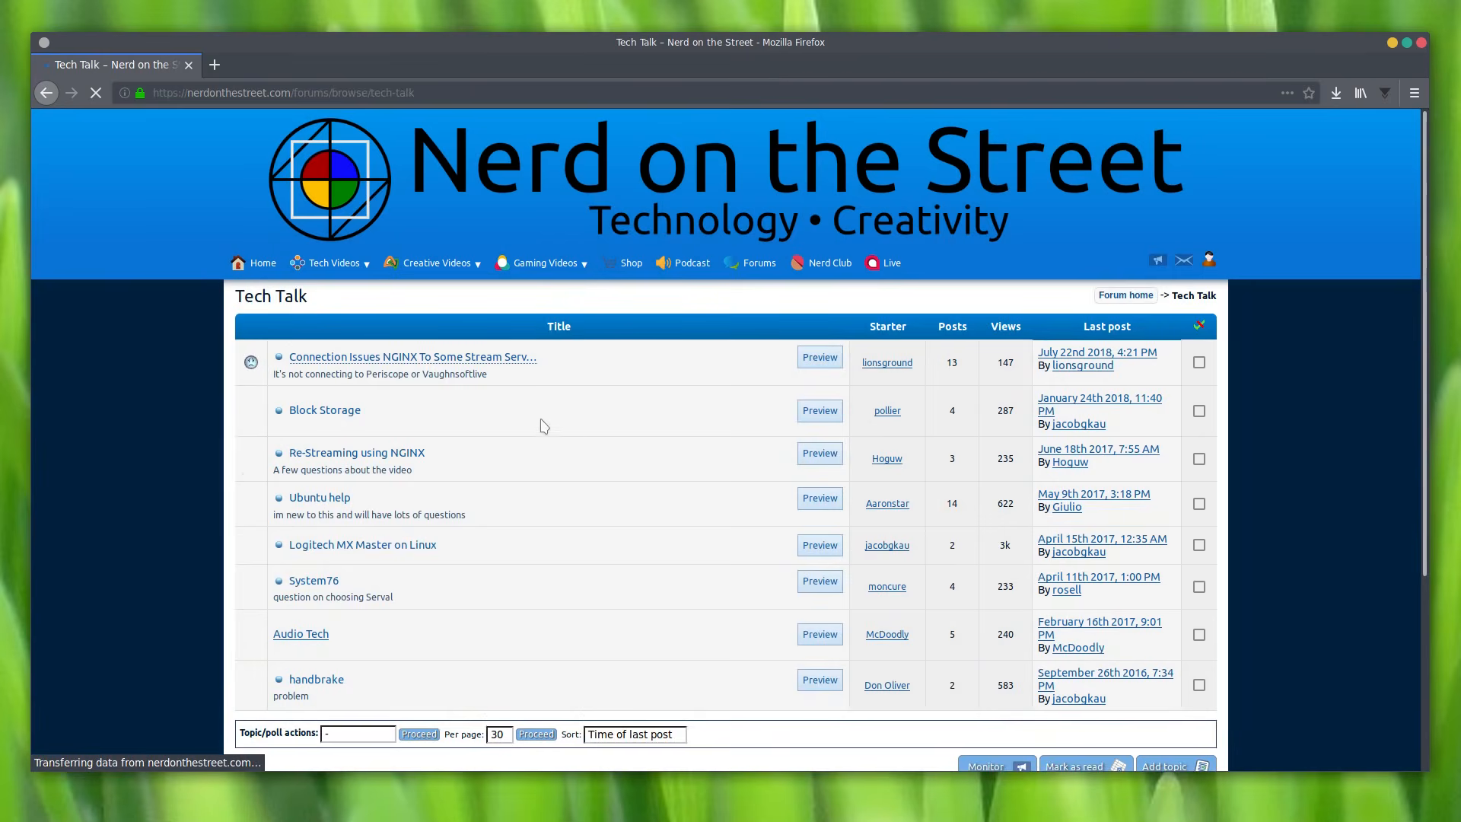
{"action": "scroll", "coordinate": [647, 364], "scroll_direction": "down", "scroll_amount": 2}
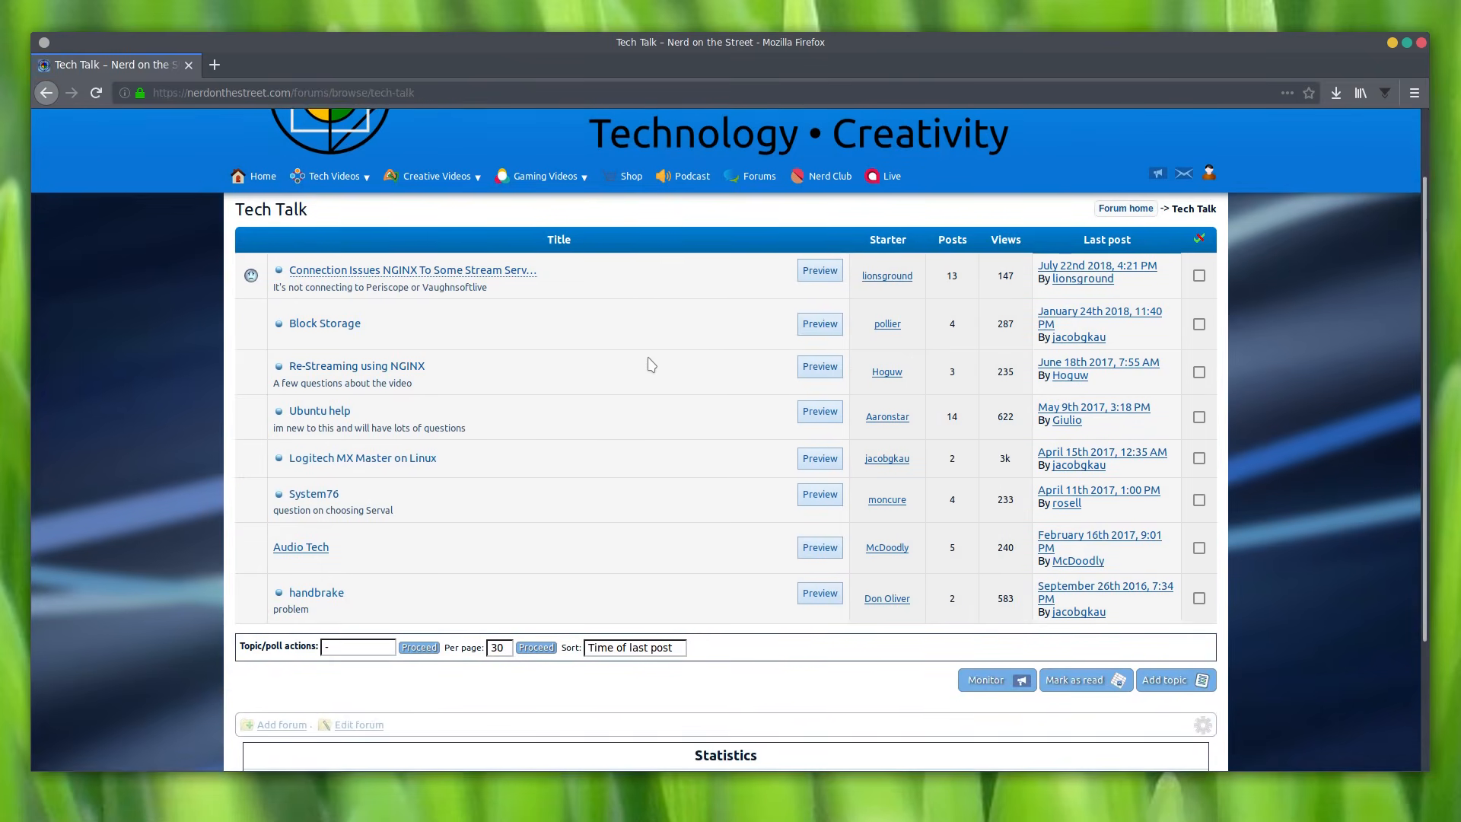
{"action": "scroll", "coordinate": [651, 364], "scroll_direction": "down", "scroll_amount": 1}
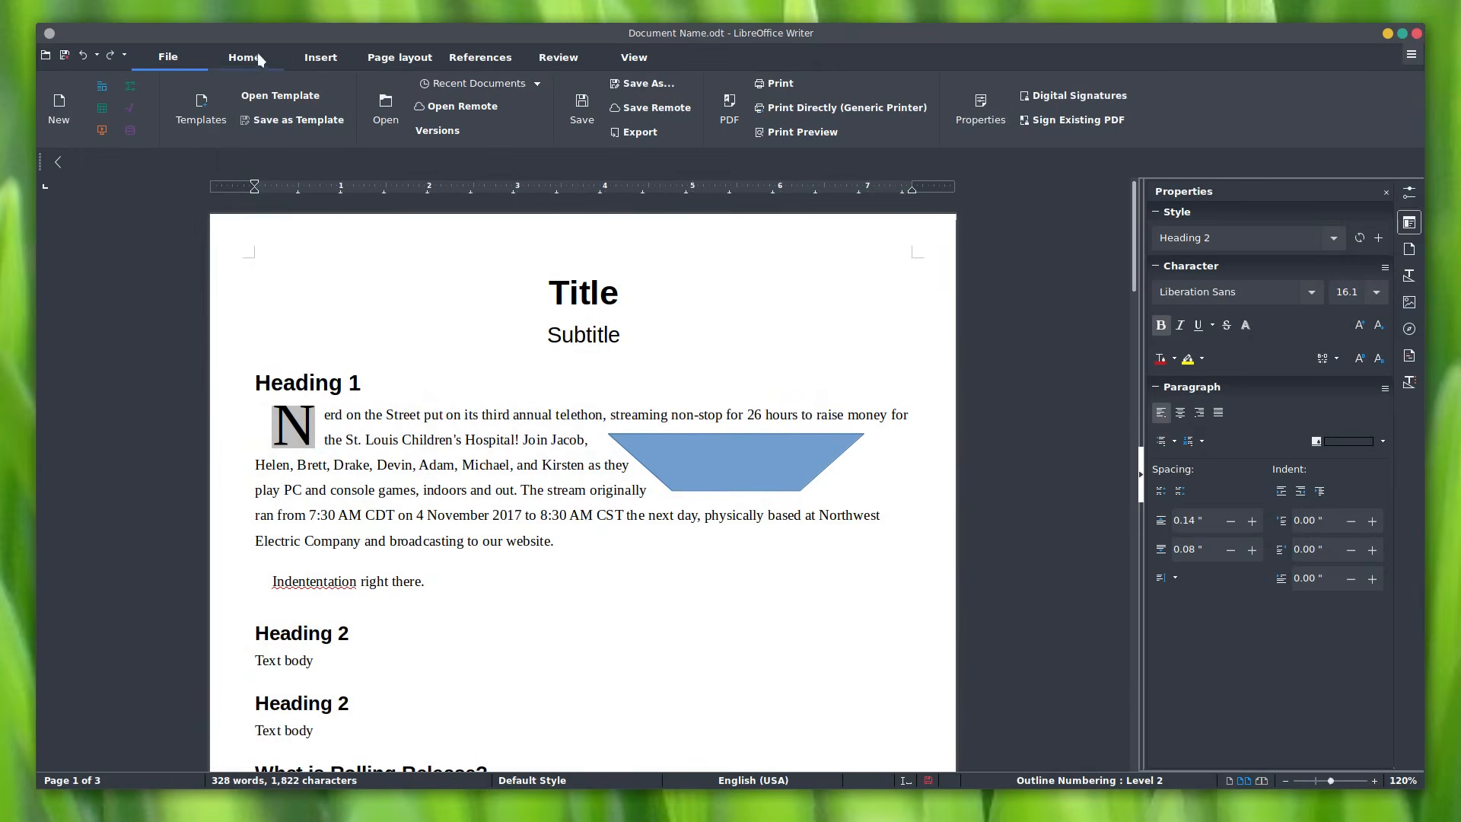
{"action": "left_click", "coordinate": [257, 54]}
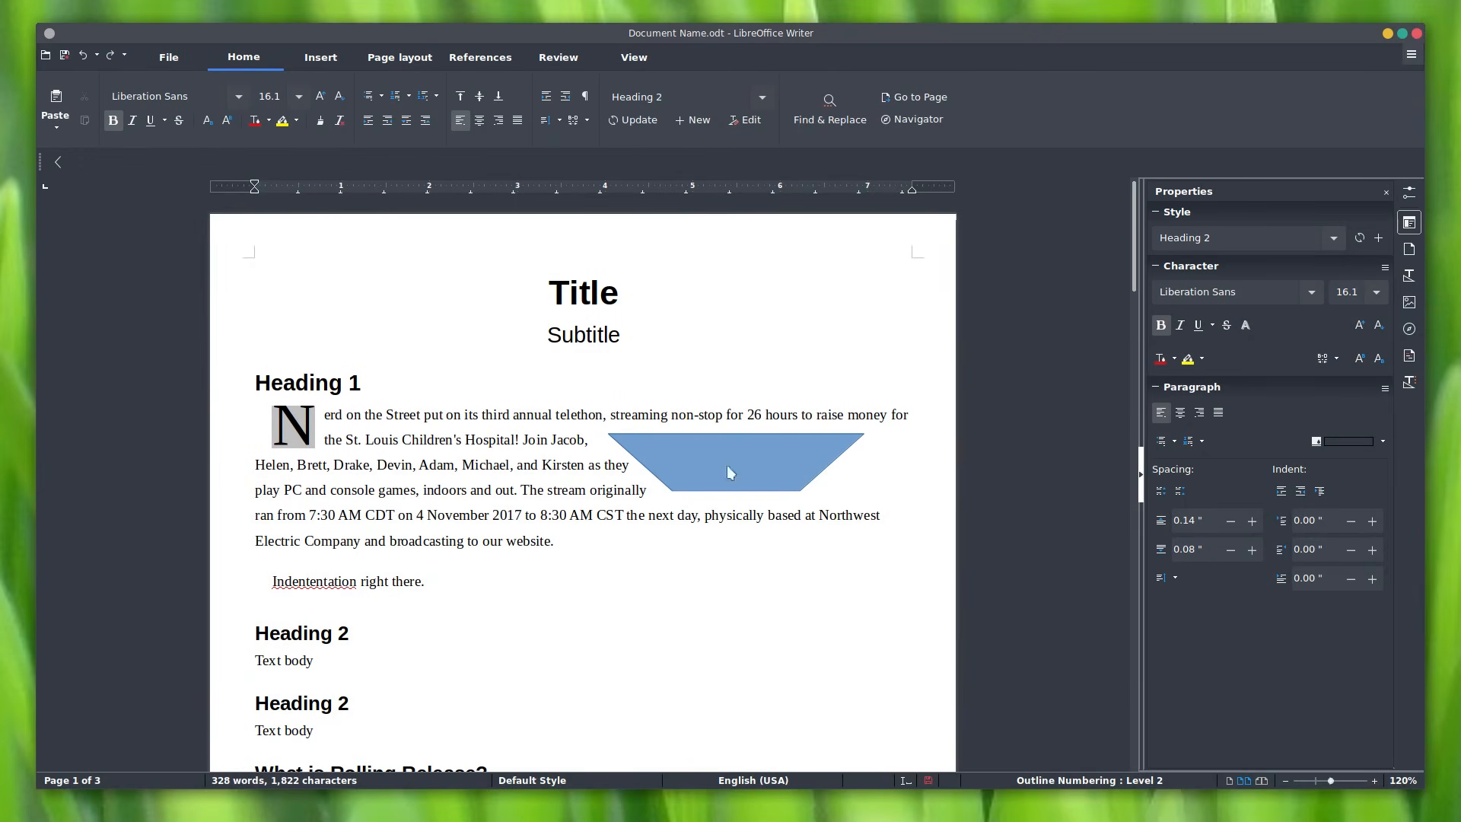